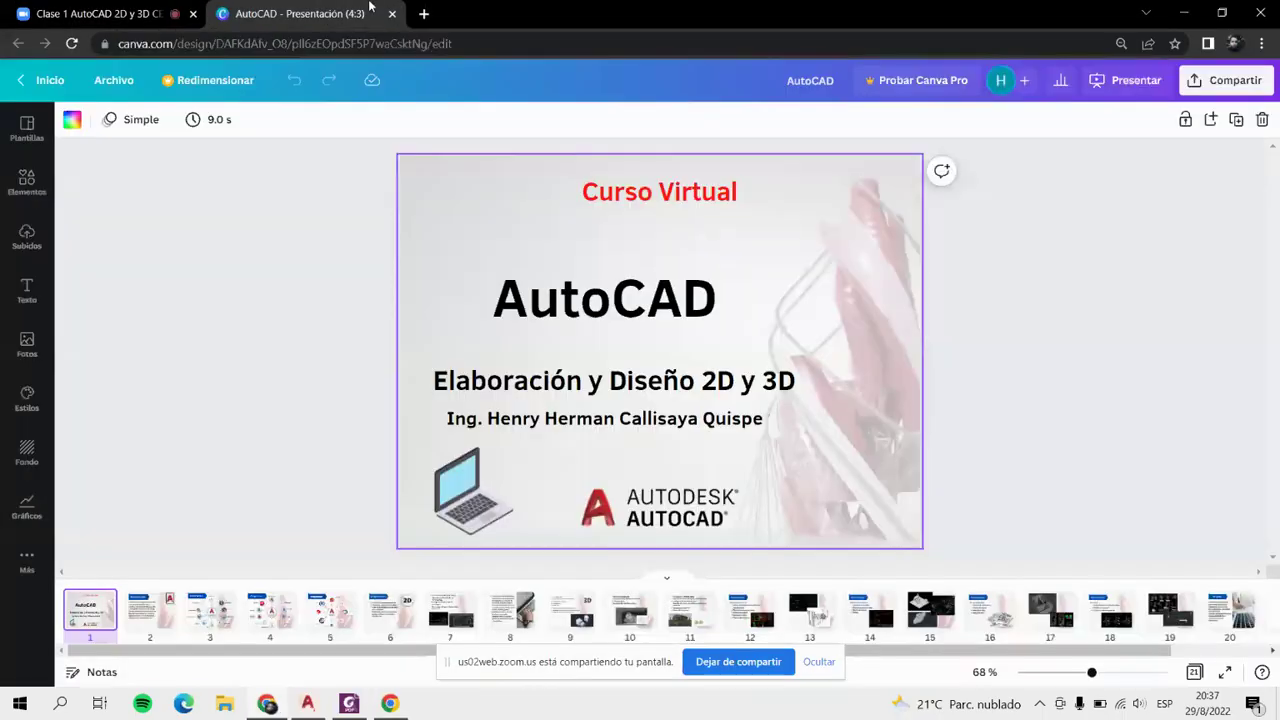
# Leave the meeting window, return to the Canva AutoCAD deck, and present it full screen.
pyautogui.click(818, 662)
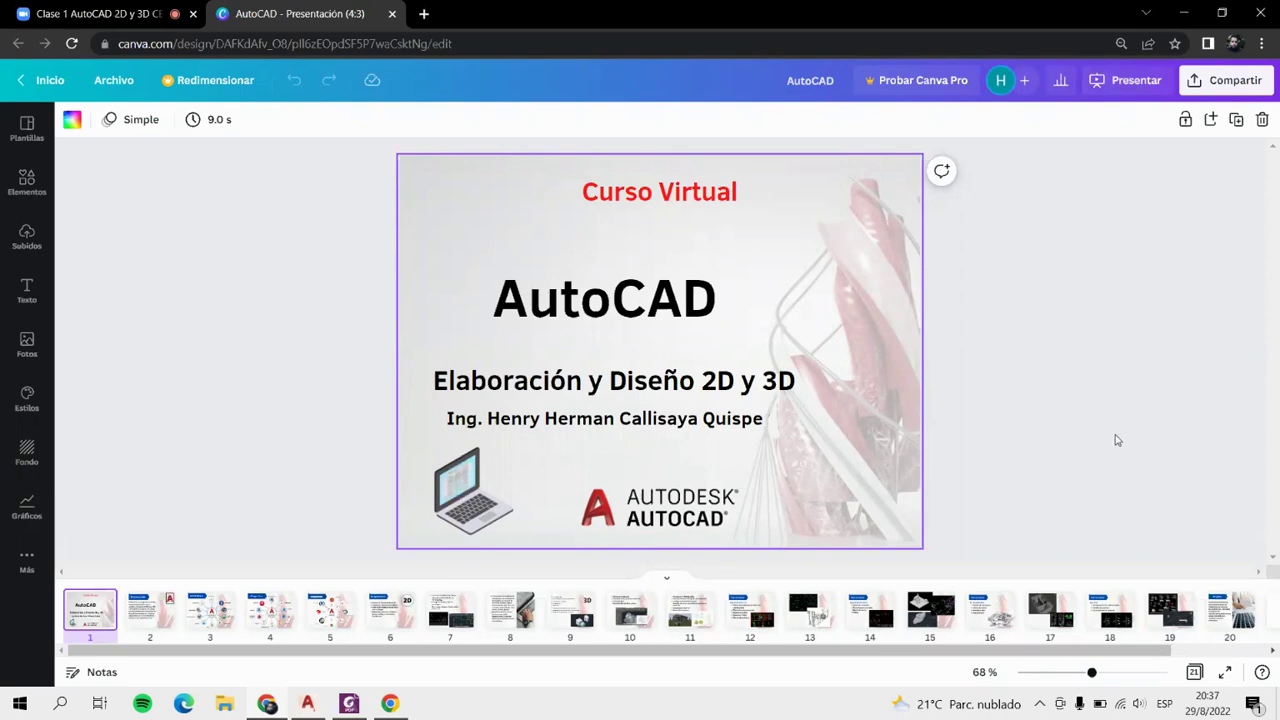
pyautogui.click(120, 10)
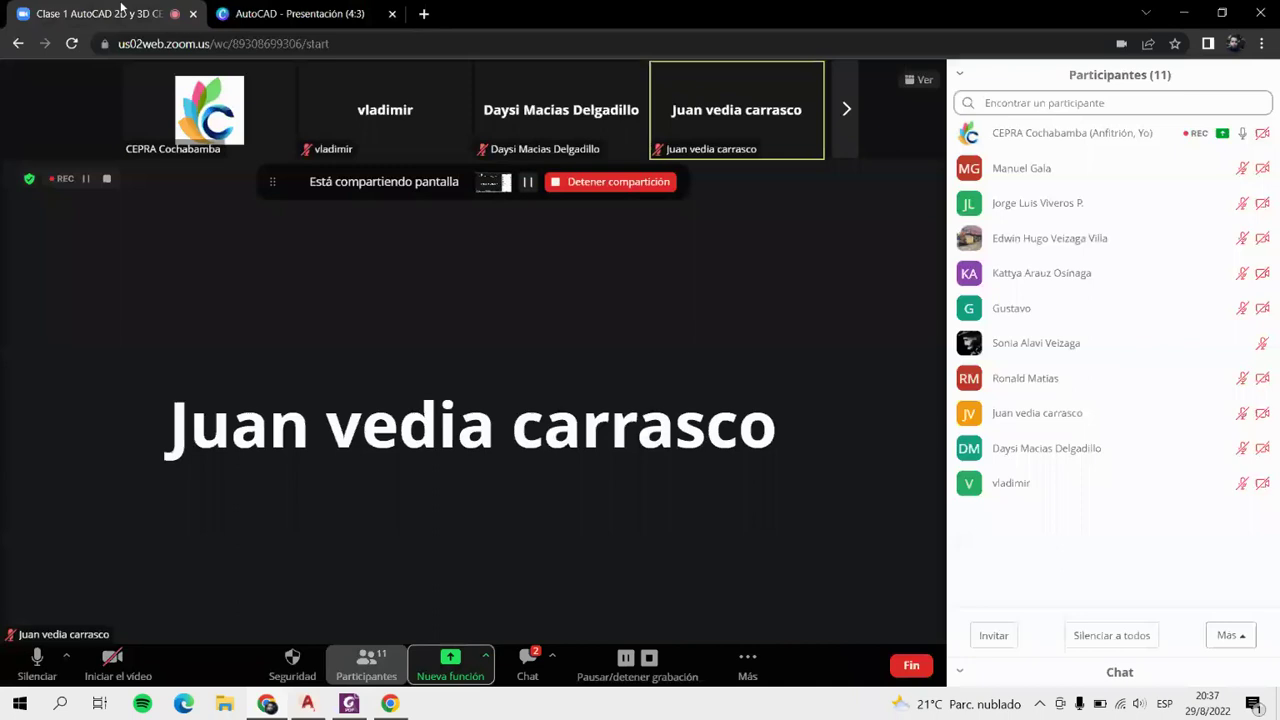
pyautogui.click(300, 13)
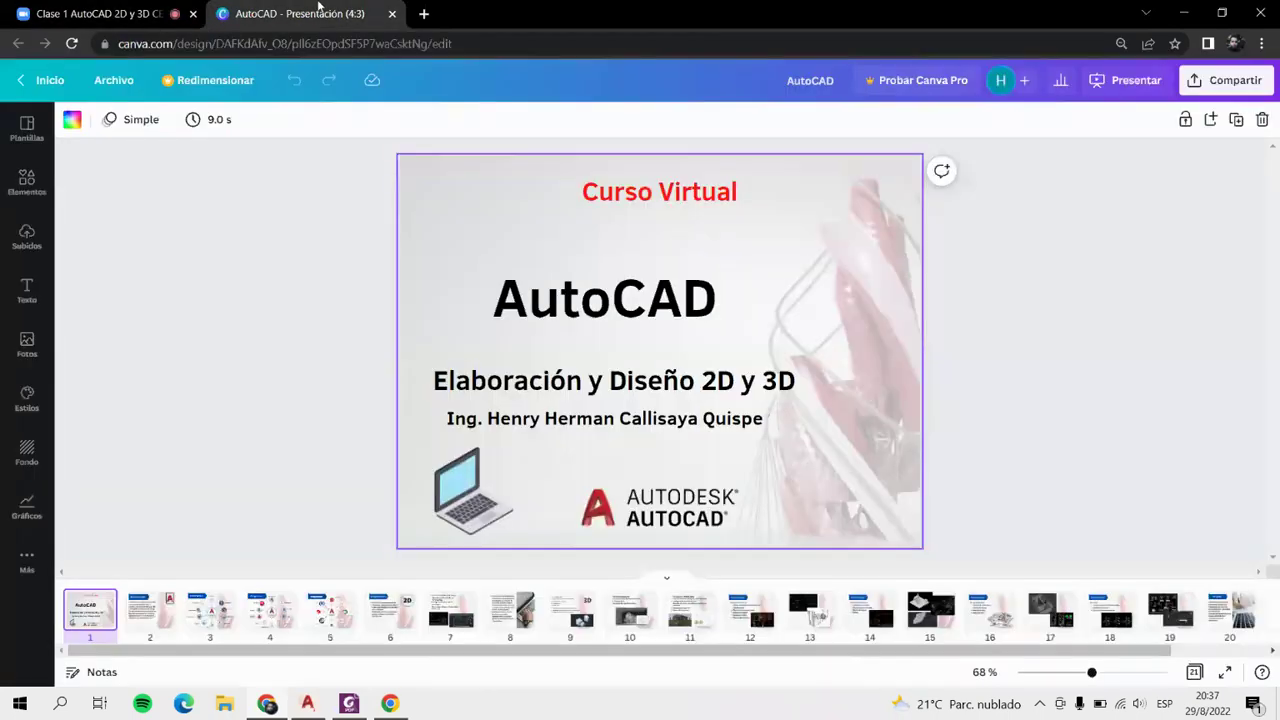
pyautogui.click(1130, 86)
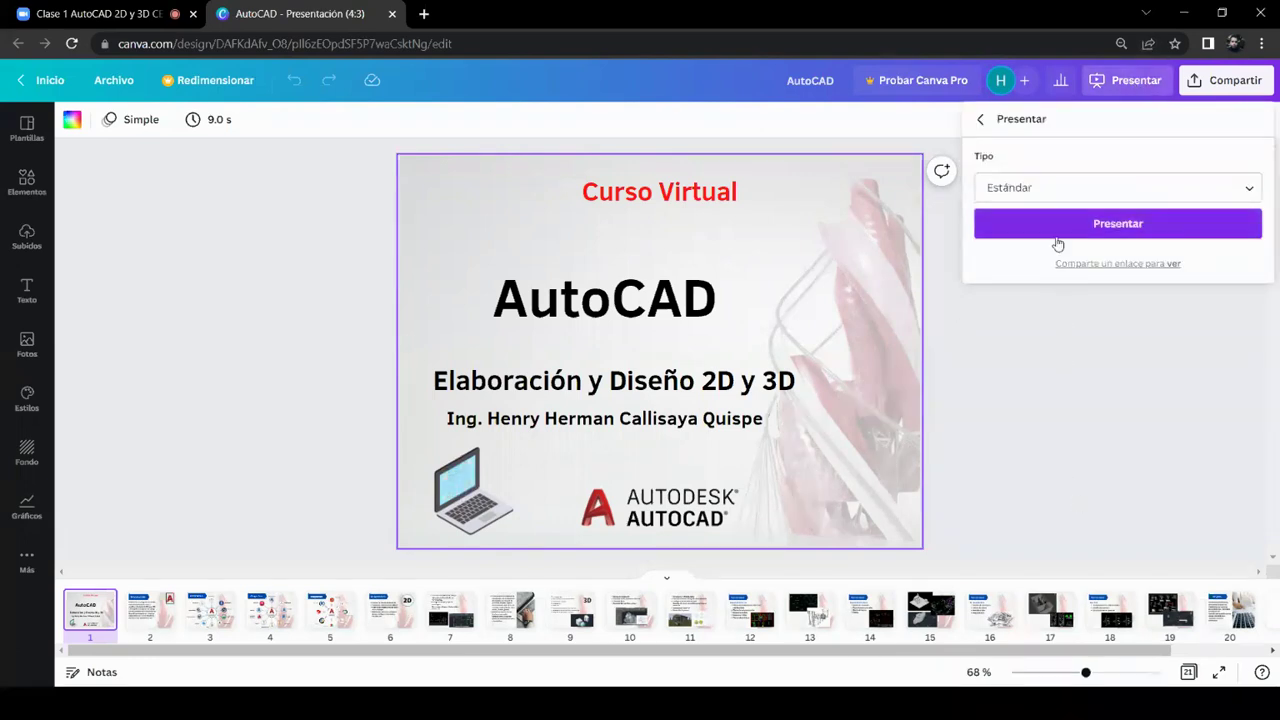
pyautogui.click(1057, 236)
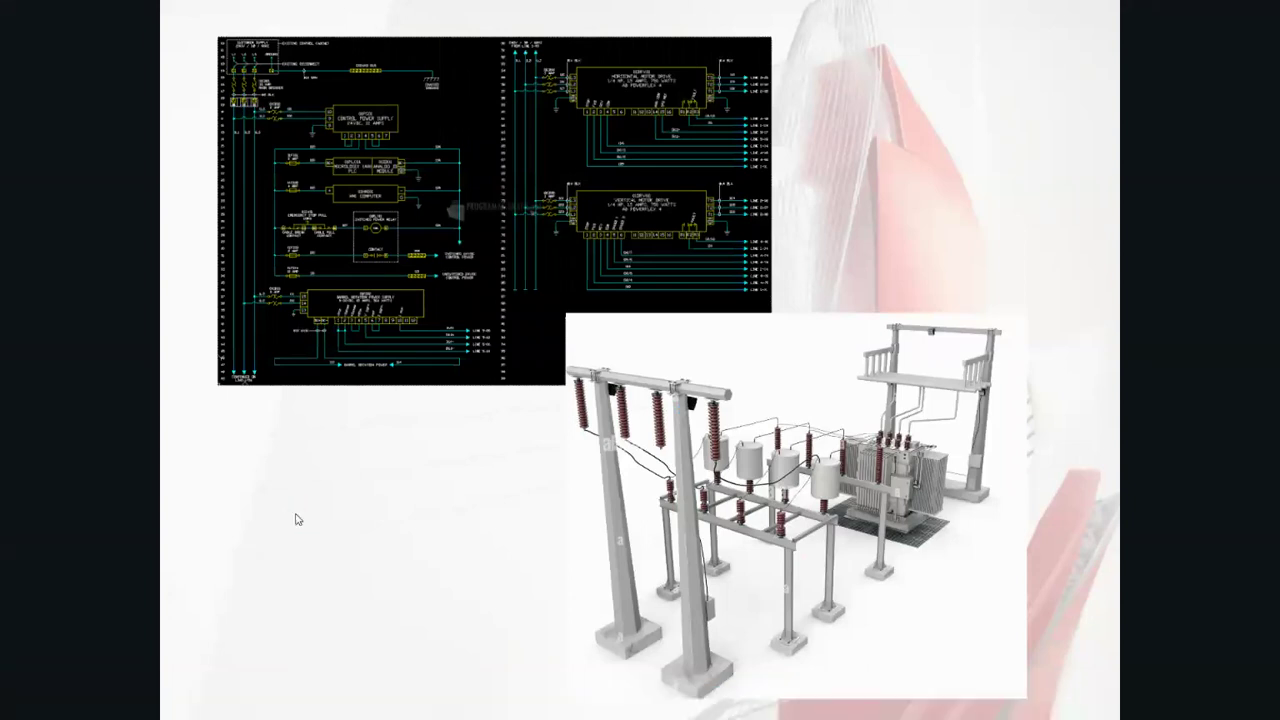
# Advance past the mechanical engineering slide to slide 18, Aplicaciones – Ing. Civil.
pyautogui.click(297, 519)
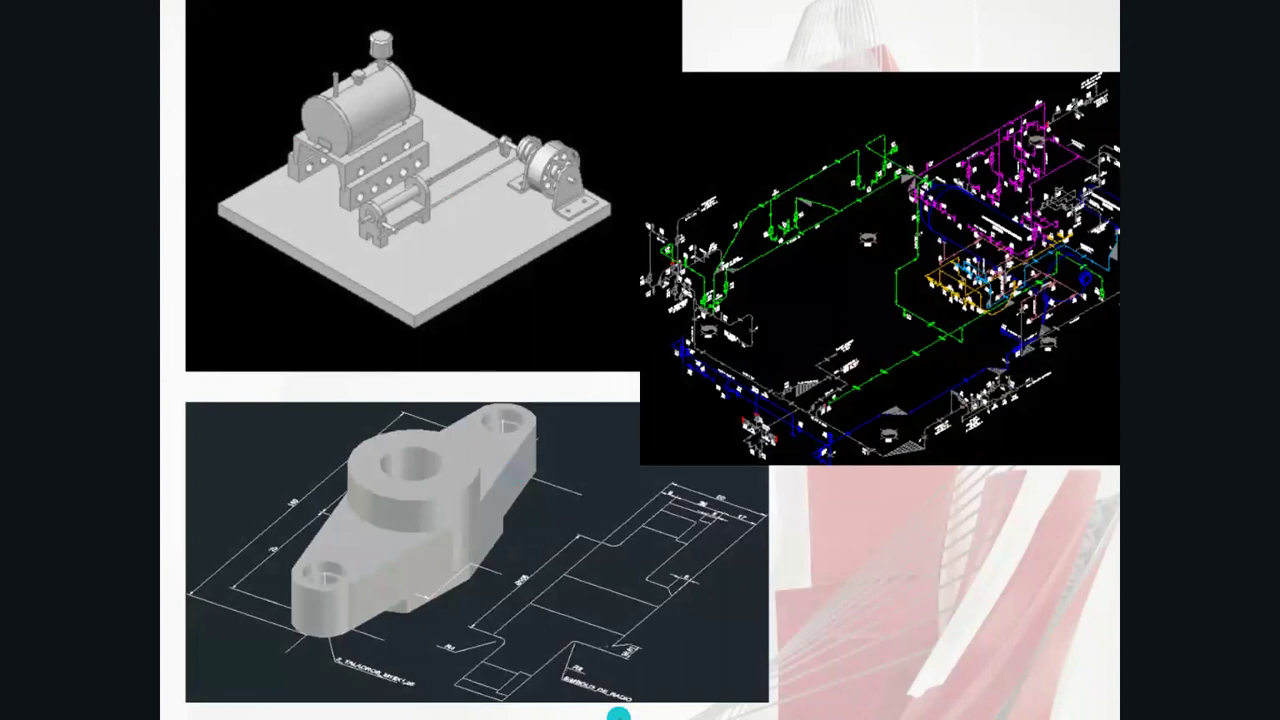
pyautogui.moveTo(390, 698)
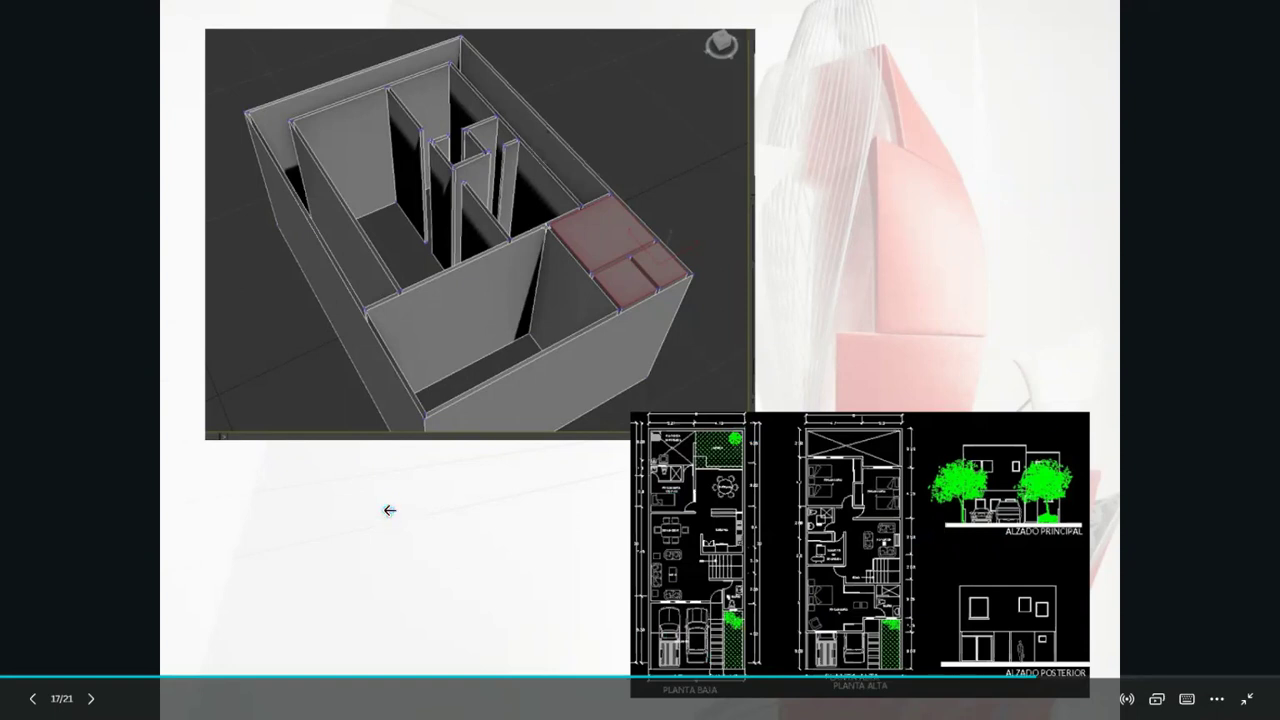
pyautogui.click(390, 510)
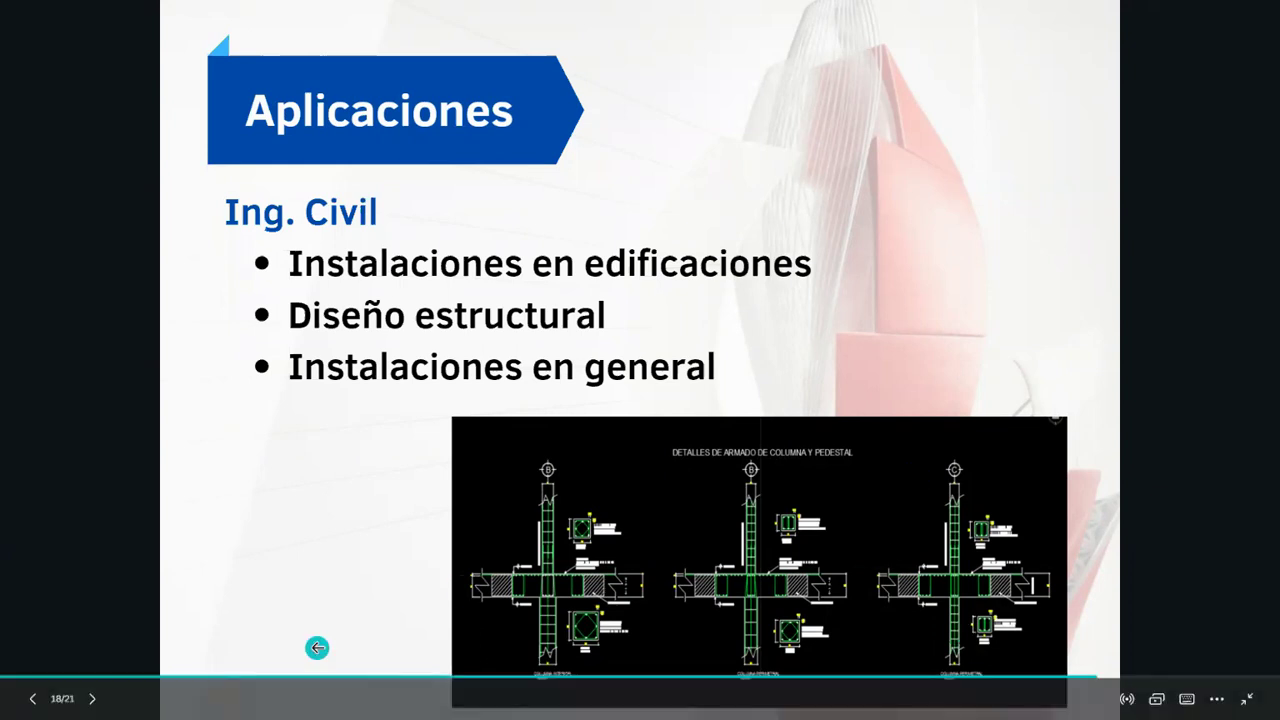
# Advance to the Dirigido slide, exit the slideshow, and bring up COMANDOS AUTOCAD.pdf in Foxit.
pyautogui.press('Right')
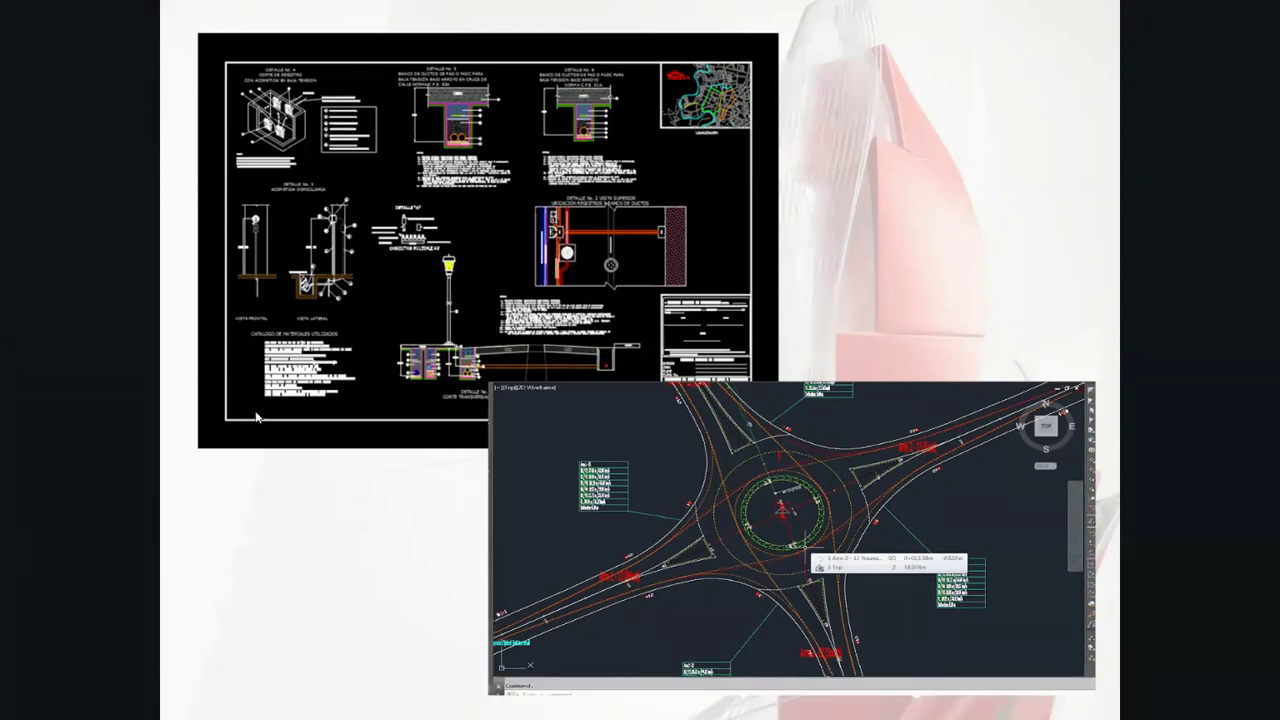
pyautogui.press('Right')
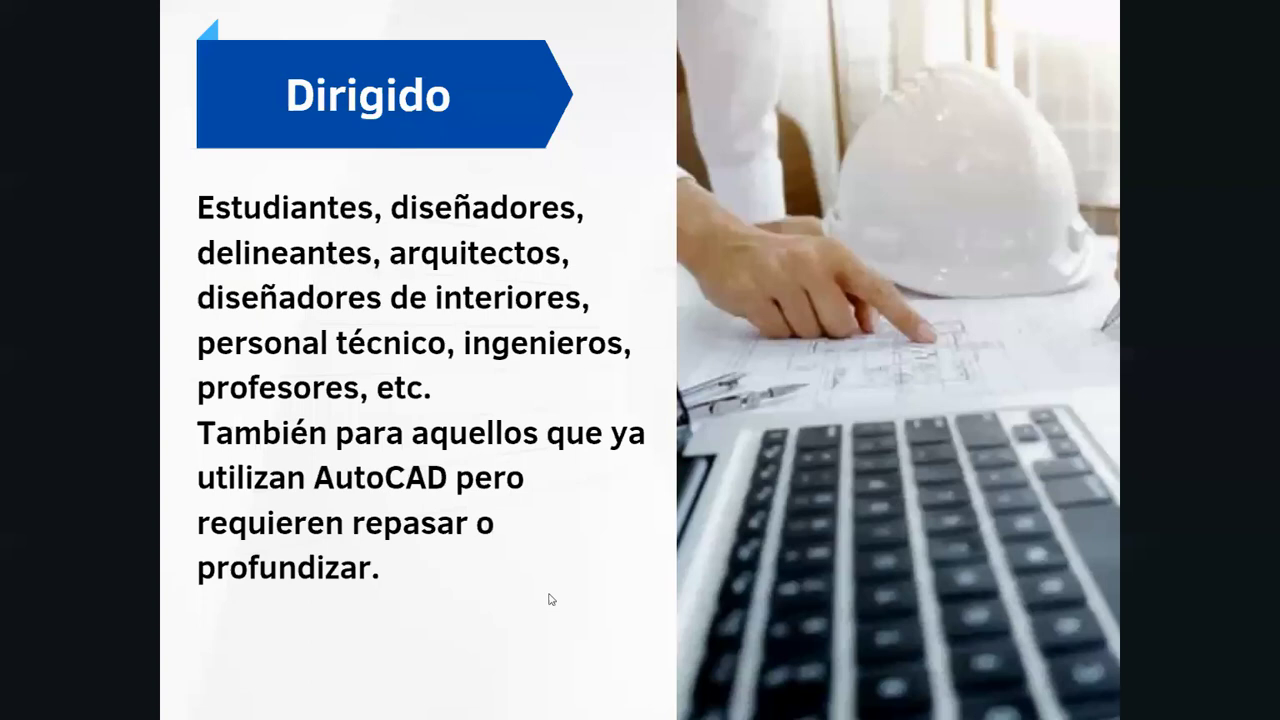
pyautogui.press('Escape')
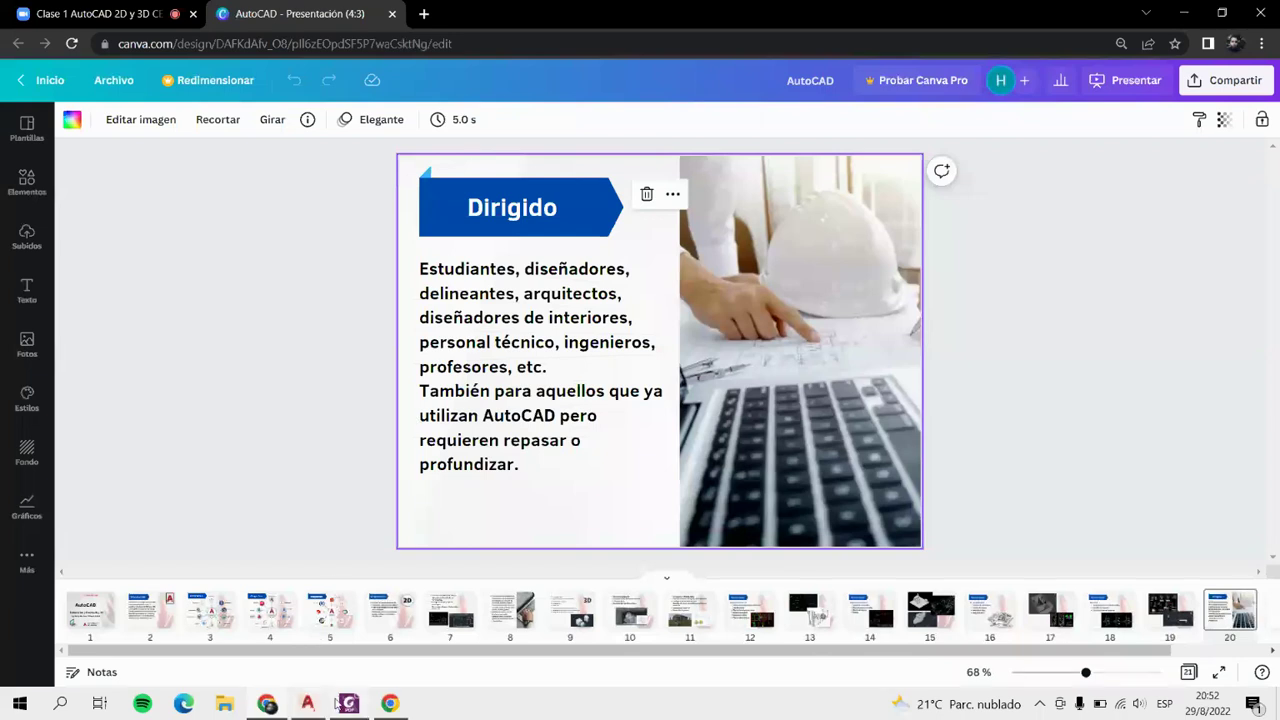
pyautogui.moveTo(307, 703)
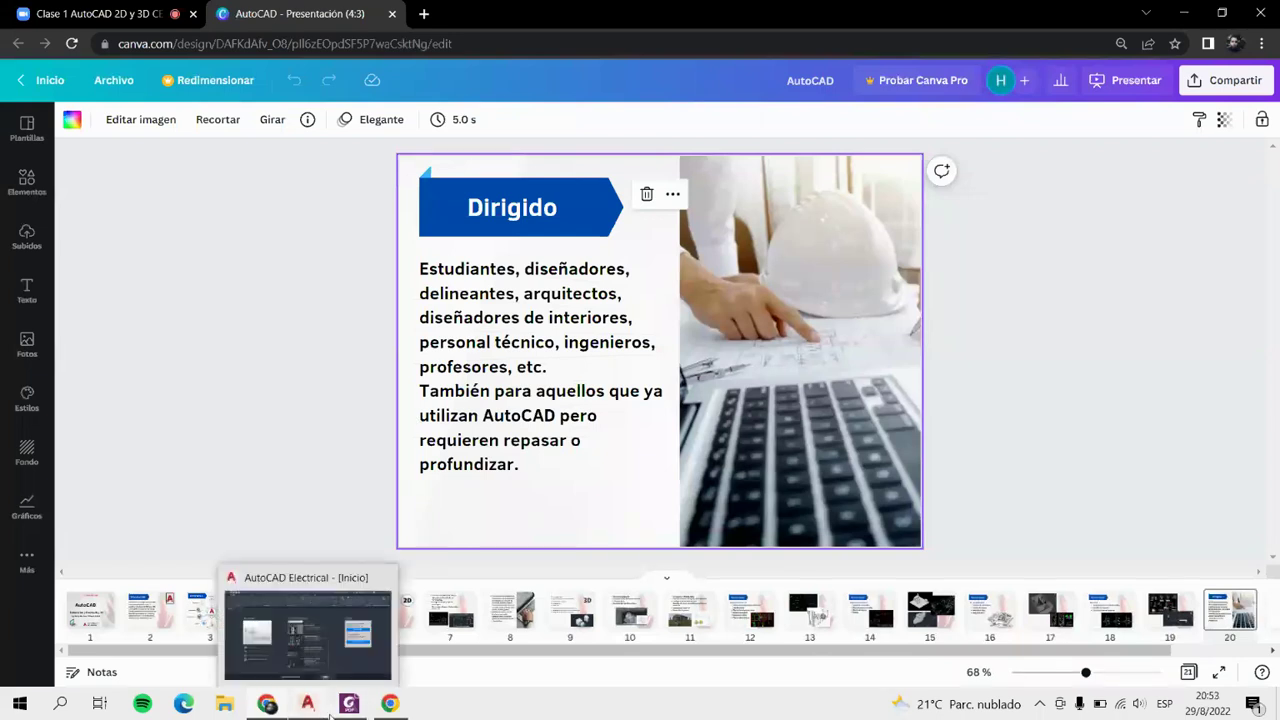
pyautogui.click(350, 710)
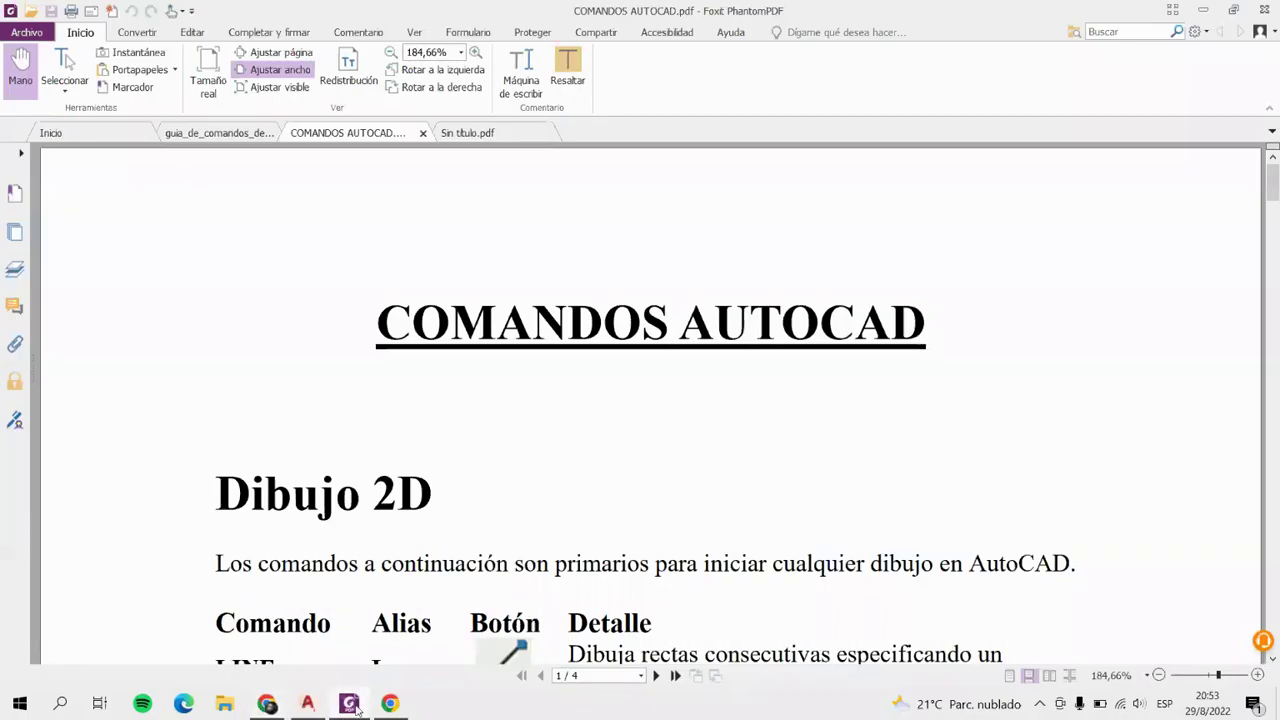
# Switch to guia_de_comandos_de_autocad_en_pdf.pdf and scroll to page 7, the LENGTHEN–OSNAP commands.
pyautogui.click(196, 128)
pyautogui.scroll(-5, 541, 354)
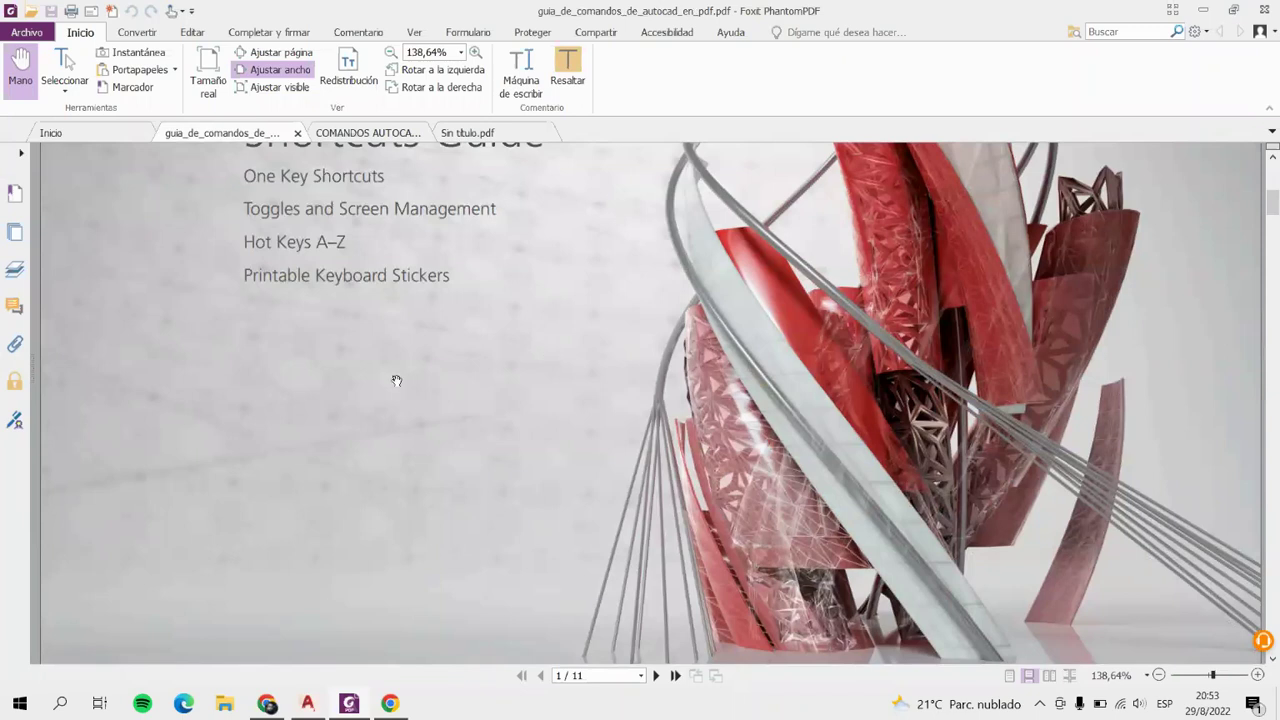
pyautogui.scroll(-10, 394, 377)
pyautogui.scroll(2, 340, 417)
pyautogui.scroll(3, 340, 417)
pyautogui.scroll(5, 335, 420)
pyautogui.scroll(4, 329, 423)
pyautogui.scroll(-5, 329, 422)
pyautogui.scroll(-5, 327, 421)
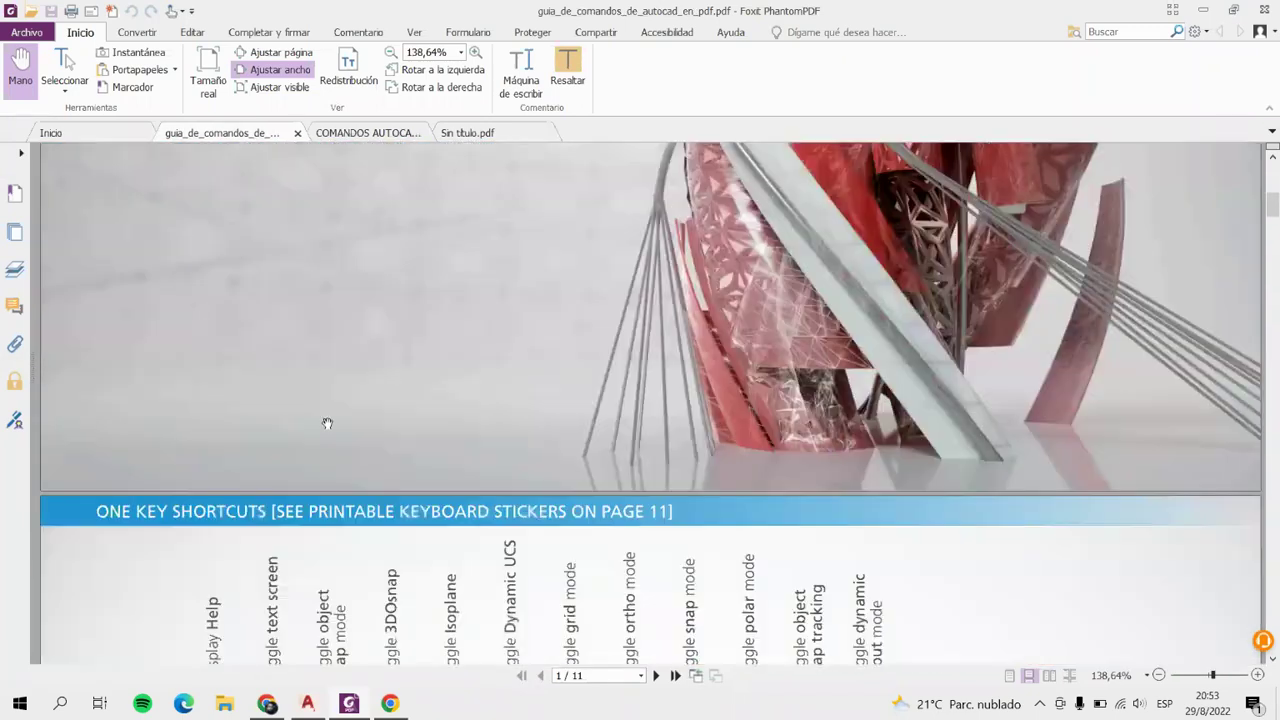
pyautogui.scroll(-5, 326, 421)
pyautogui.scroll(-8, 325, 425)
pyautogui.scroll(-5, 325, 425)
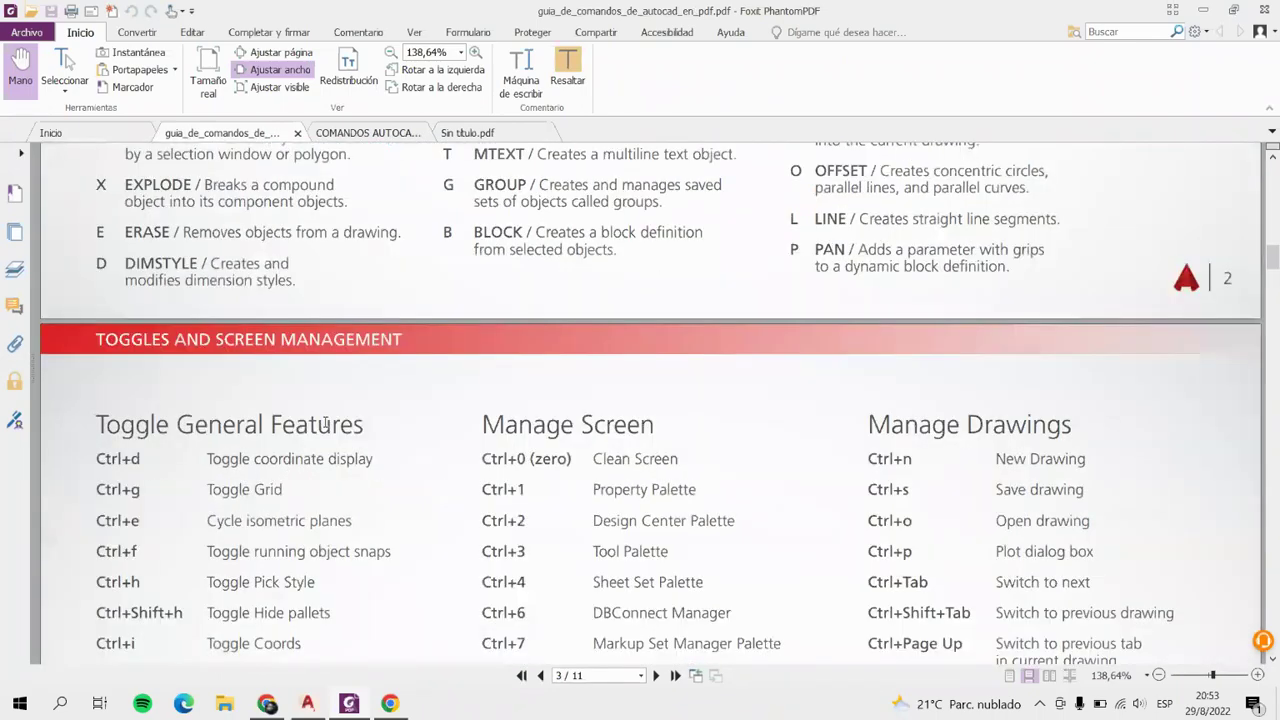
pyautogui.scroll(3, 325, 425)
pyautogui.scroll(5, 325, 426)
pyautogui.scroll(5, 325, 426)
pyautogui.scroll(6, 325, 427)
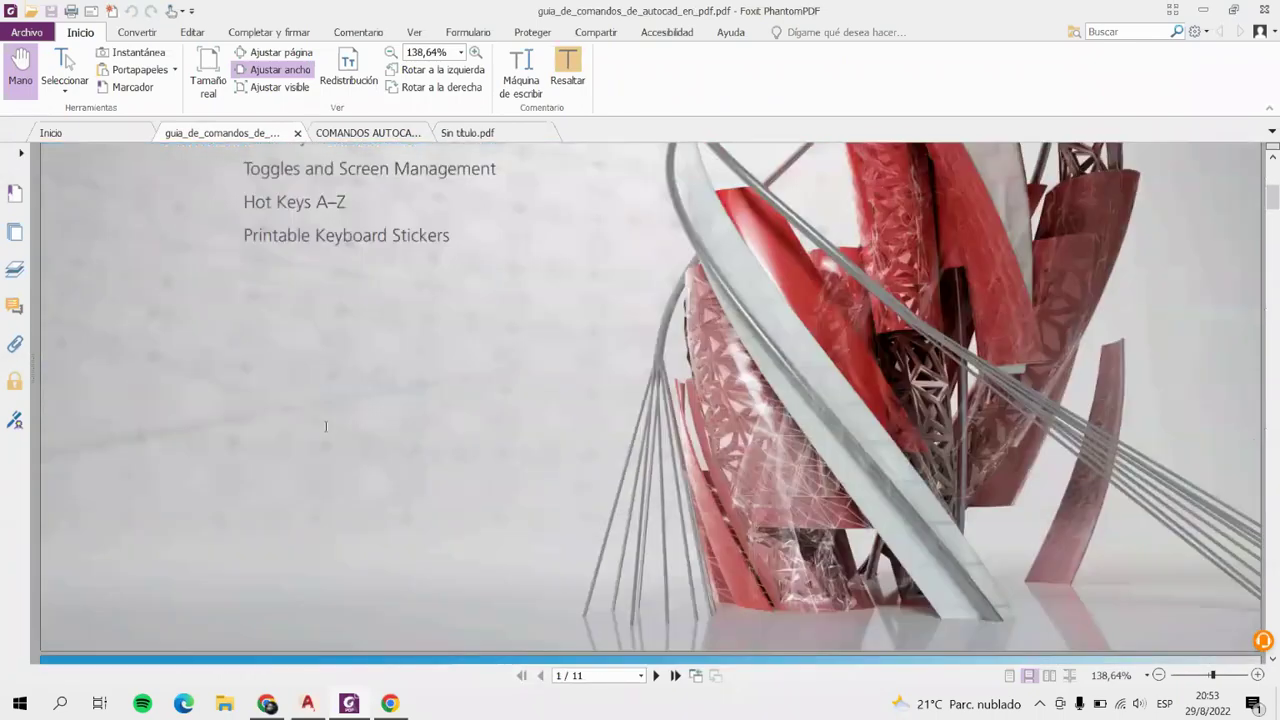
pyautogui.scroll(-5, 325, 426)
pyautogui.scroll(-4, 324, 426)
pyautogui.scroll(4, 323, 427)
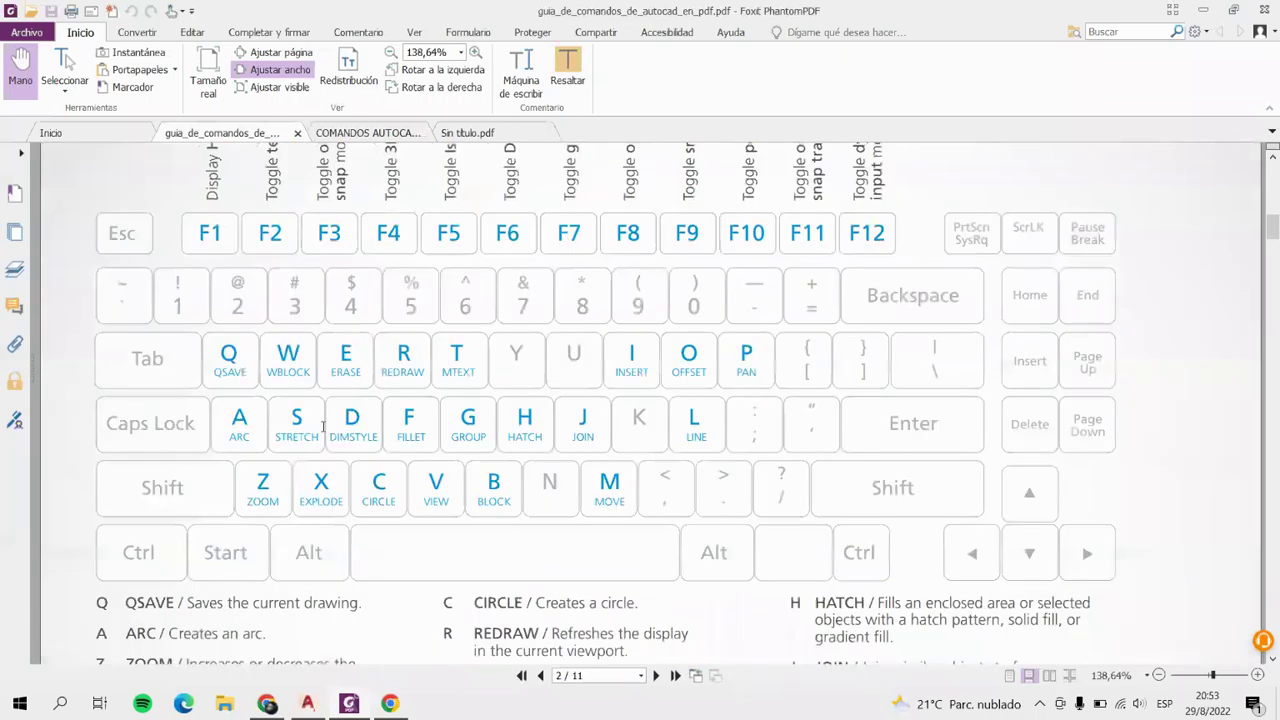
pyautogui.scroll(4, 323, 427)
pyautogui.scroll(-5, 323, 428)
pyautogui.scroll(-4, 323, 430)
pyautogui.scroll(-5, 323, 433)
pyautogui.scroll(-5, 323, 433)
pyautogui.scroll(-1, 323, 430)
pyautogui.scroll(2, 323, 430)
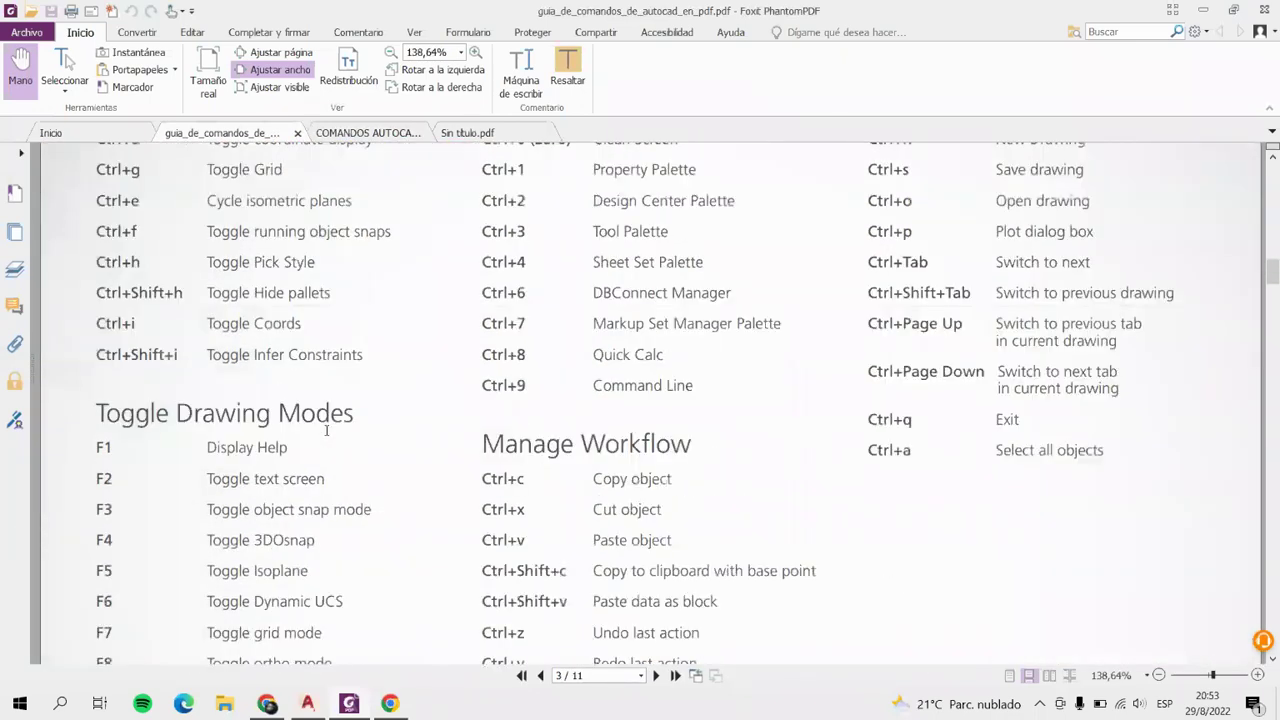
pyautogui.scroll(2, 323, 430)
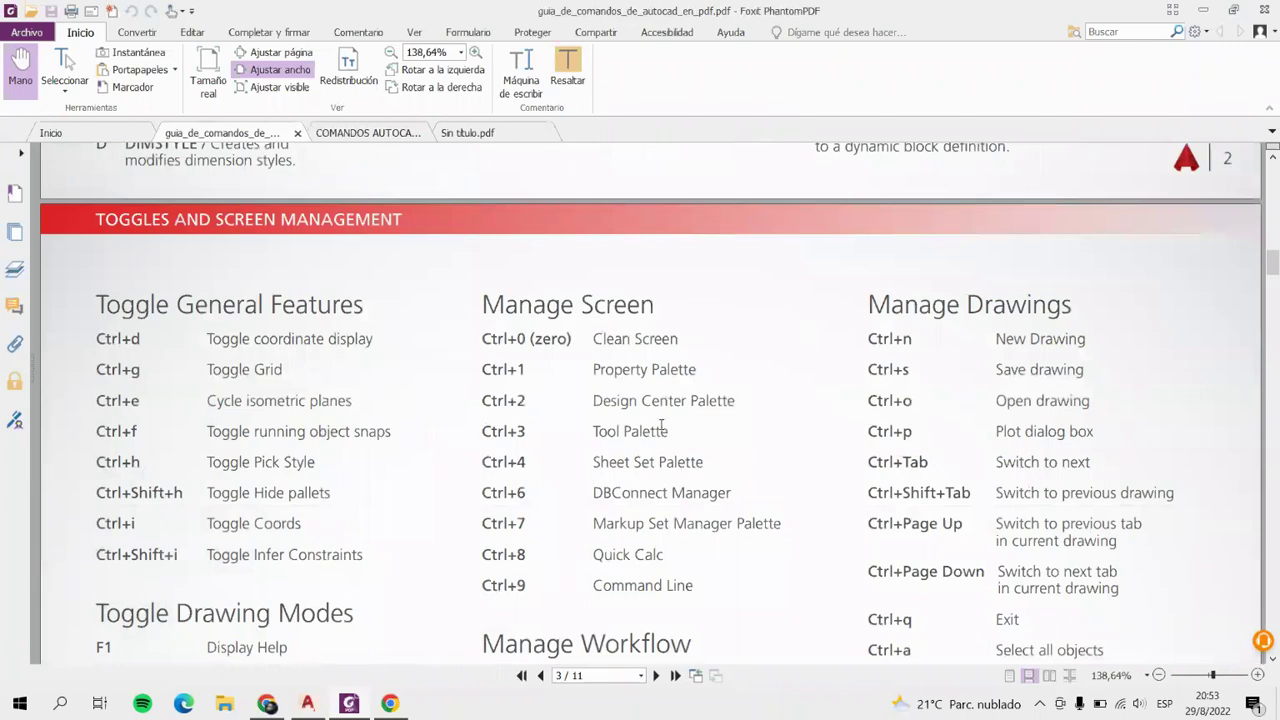
pyautogui.scroll(-1, 626, 428)
pyautogui.scroll(-5, 626, 428)
pyautogui.scroll(-10, 626, 430)
pyautogui.scroll(-5, 625, 433)
pyautogui.scroll(-8, 624, 437)
pyautogui.scroll(-7, 624, 437)
pyautogui.scroll(-12, 623, 437)
pyautogui.scroll(-10, 623, 438)
pyautogui.scroll(-8, 623, 439)
pyautogui.scroll(-9, 624, 440)
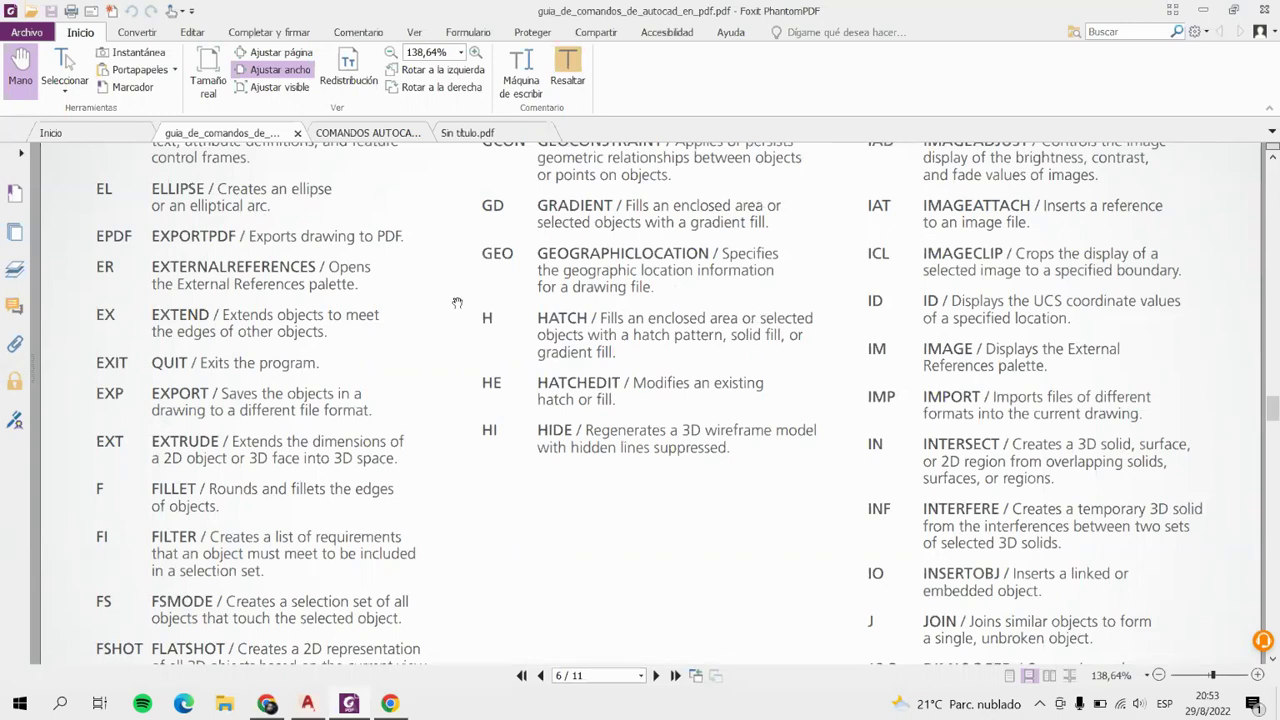
pyautogui.scroll(-3, 458, 303)
pyautogui.scroll(-3, 334, 418)
pyautogui.scroll(-4, 334, 418)
pyautogui.scroll(-3, 334, 418)
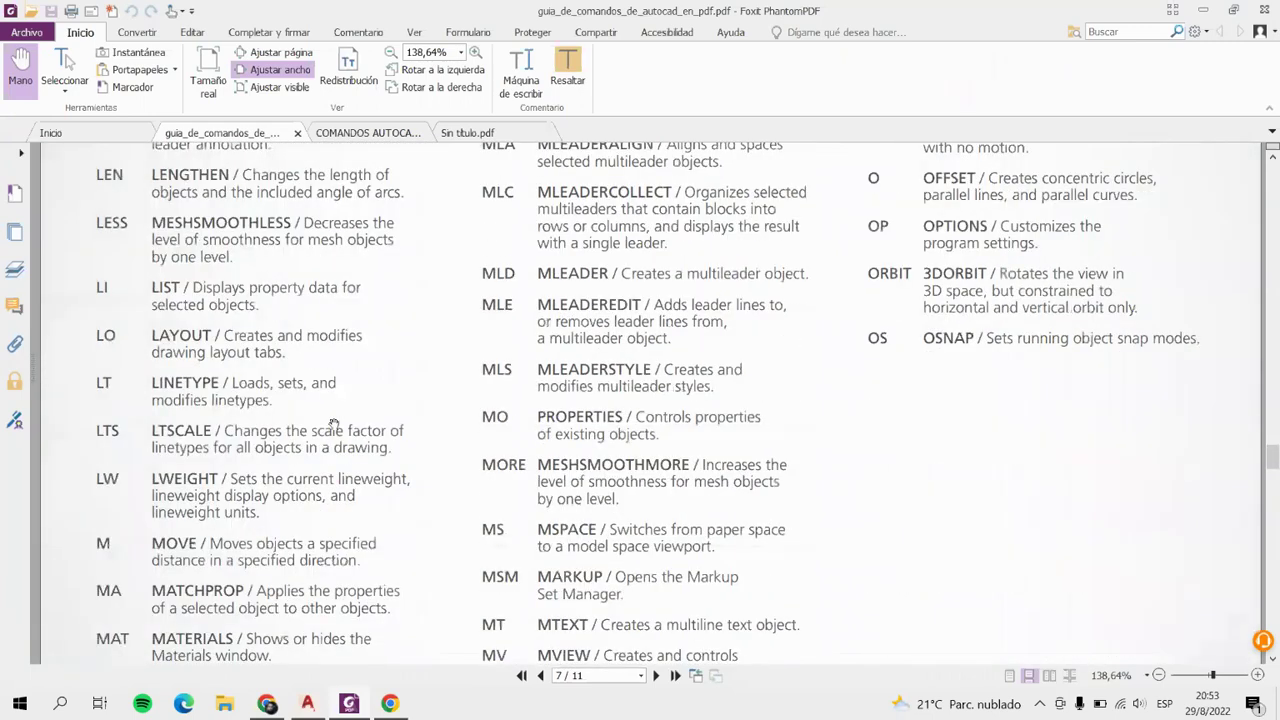
pyautogui.scroll(-3, 337, 423)
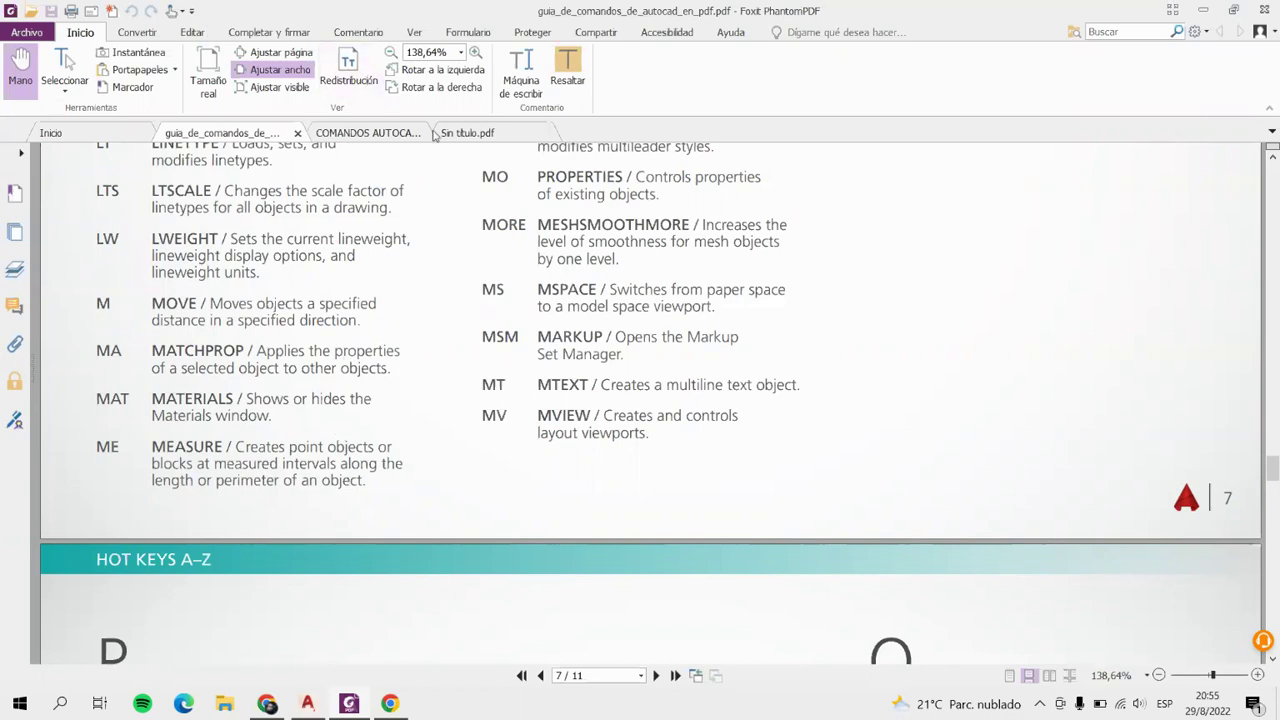
# Switch to COMANDOS AUTOCAD.pdf and bring its Dibujo 2D table with LINE, CIRCLE, ARC into view.
pyautogui.click(399, 134)
pyautogui.scroll(-4, 789, 457)
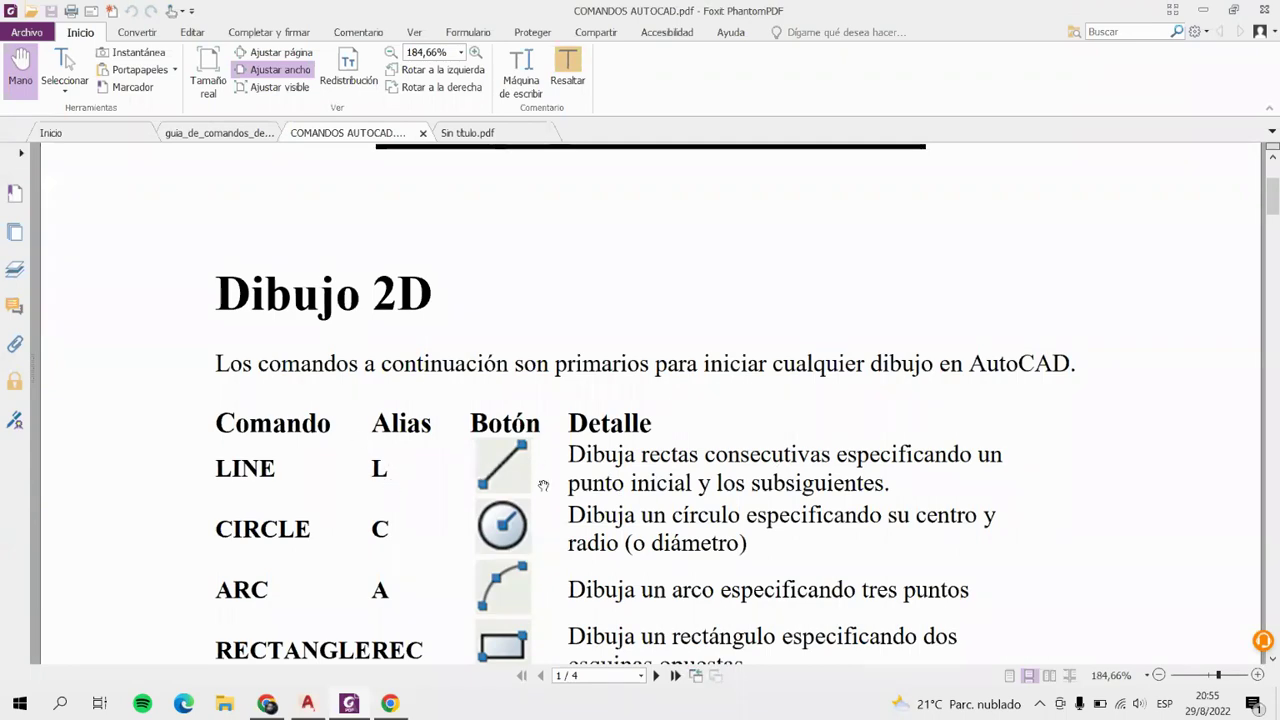
# Scroll COMANDOS AUTOCAD.pdf to page 4 of 4, ending at the Nearest and Parallel snap entries.
pyautogui.scroll(-2, 790, 480)
pyautogui.scroll(-1, 480, 470)
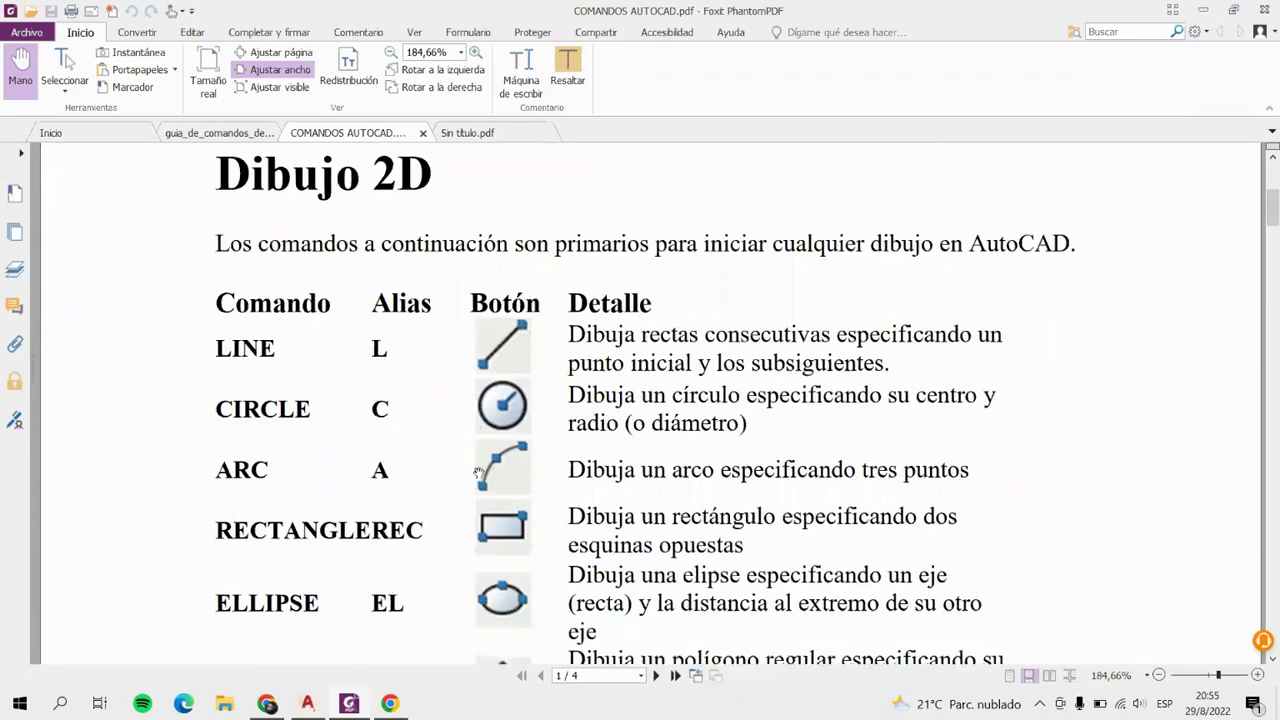
pyautogui.scroll(-7, 480, 475)
pyautogui.scroll(-2, 480, 475)
pyautogui.scroll(-4, 480, 483)
pyautogui.scroll(-3, 483, 486)
pyautogui.scroll(-2, 486, 517)
pyautogui.scroll(-9, 485, 520)
pyautogui.scroll(-10, 483, 557)
pyautogui.scroll(-10, 483, 557)
pyautogui.scroll(-10, 481, 575)
pyautogui.scroll(-6, 481, 583)
pyautogui.scroll(-7, 482, 588)
pyautogui.scroll(-13, 483, 592)
pyautogui.scroll(-10, 481, 596)
pyautogui.scroll(-6, 480, 597)
pyautogui.scroll(-6, 478, 600)
pyautogui.scroll(-6, 477, 604)
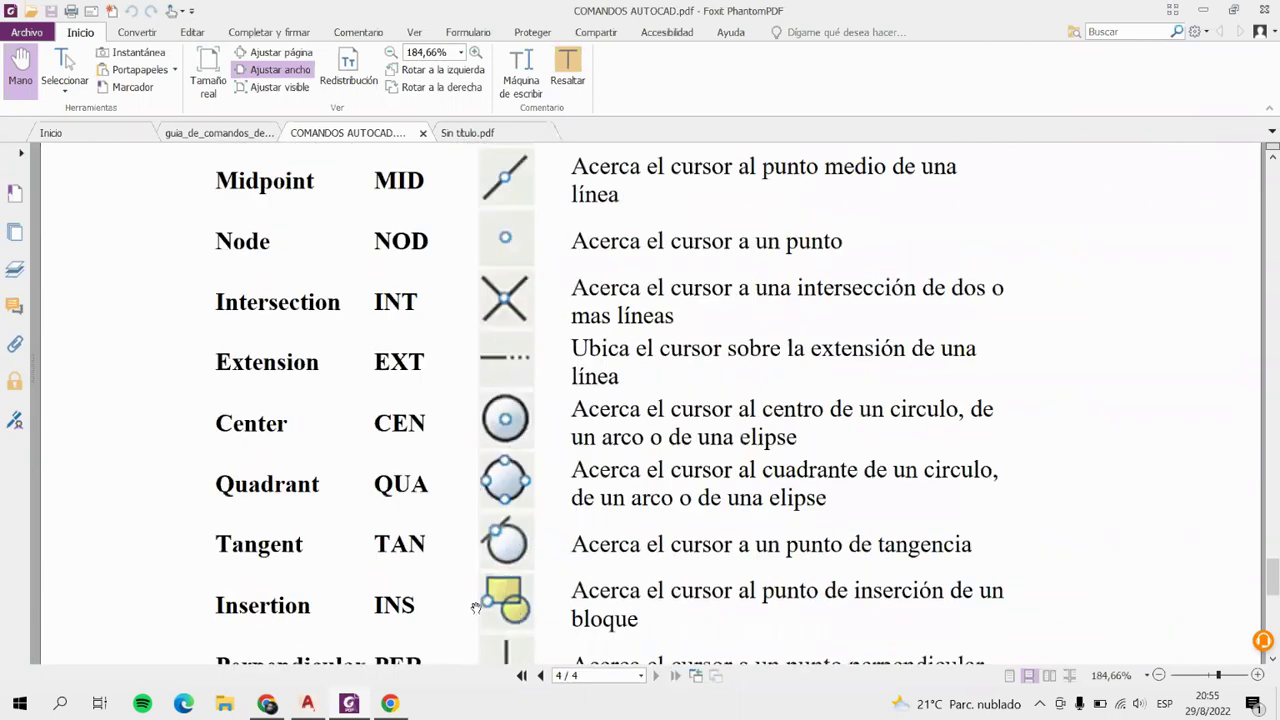
pyautogui.scroll(-10, 474, 612)
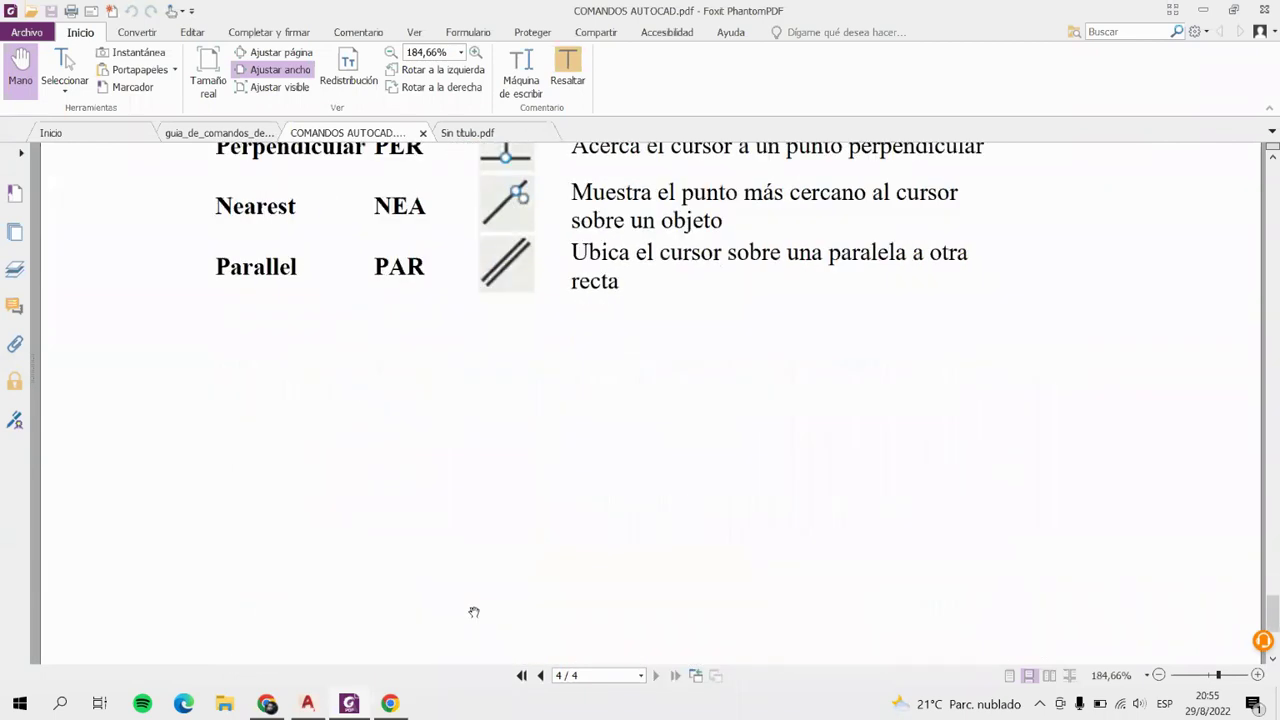
# Switch to Sin título.pdf and scroll to page 4, the 2.1 Símbolos yin-yang and square exercise.
pyautogui.click(464, 133)
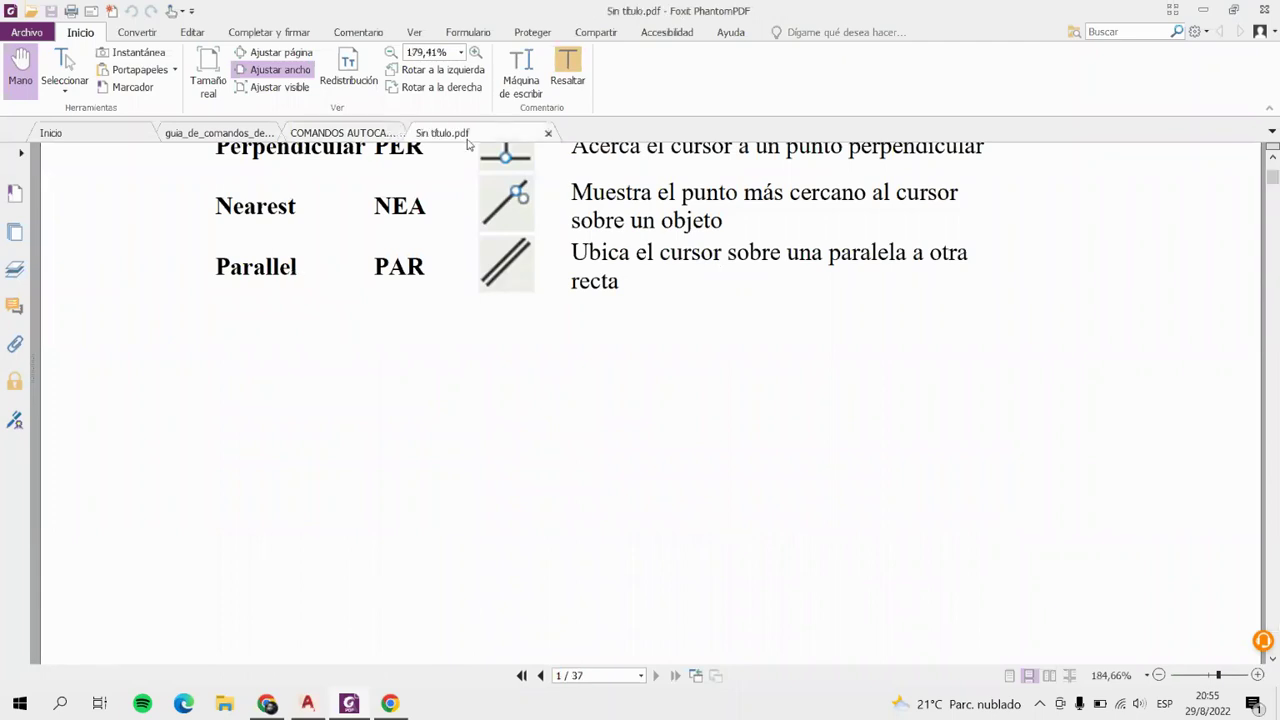
pyautogui.scroll(-5, 560, 287)
pyautogui.scroll(-5, 562, 293)
pyautogui.scroll(-5, 565, 298)
pyautogui.scroll(-5, 572, 303)
pyautogui.scroll(-5, 575, 305)
pyautogui.scroll(-5, 580, 290)
pyautogui.scroll(-5, 580, 314)
pyautogui.scroll(-5, 578, 330)
pyautogui.scroll(-5, 580, 328)
pyautogui.scroll(-5, 580, 323)
pyautogui.scroll(2, 578, 330)
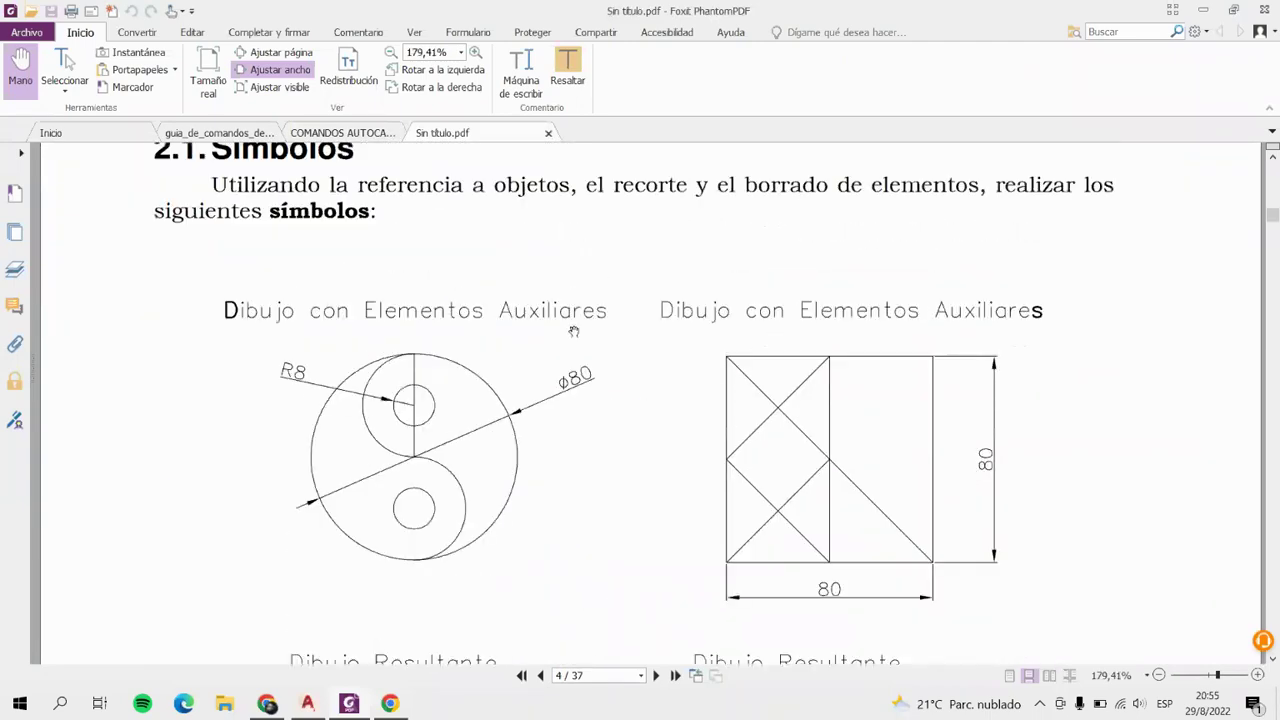
pyautogui.scroll(-5, 869, 427)
pyautogui.scroll(-5, 740, 299)
pyautogui.scroll(-5, 550, 347)
pyautogui.scroll(-3, 531, 390)
pyautogui.scroll(-5, 531, 400)
pyautogui.scroll(-3, 529, 420)
pyautogui.scroll(5, 542, 420)
pyautogui.scroll(5, 542, 420)
pyautogui.scroll(5, 548, 424)
pyautogui.scroll(5, 551, 426)
pyautogui.scroll(4, 552, 427)
pyautogui.scroll(5, 553, 427)
pyautogui.scroll(-7, 552, 424)
pyautogui.scroll(2, 552, 424)
pyautogui.scroll(3, 555, 424)
pyautogui.scroll(2, 553, 424)
pyautogui.scroll(-2, 553, 427)
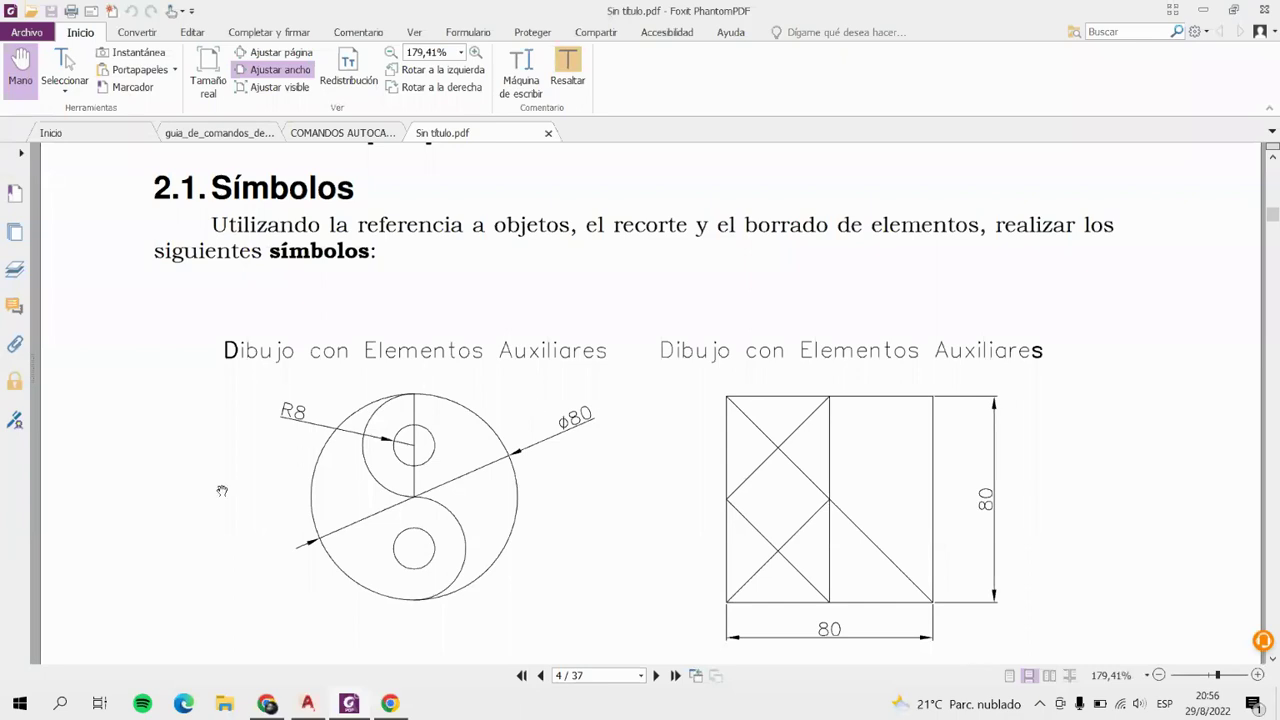
# Bring AutoCAD Electrical's start page forward and browse the Plantillas list under Iniciar dibujo.
pyautogui.click(307, 705)
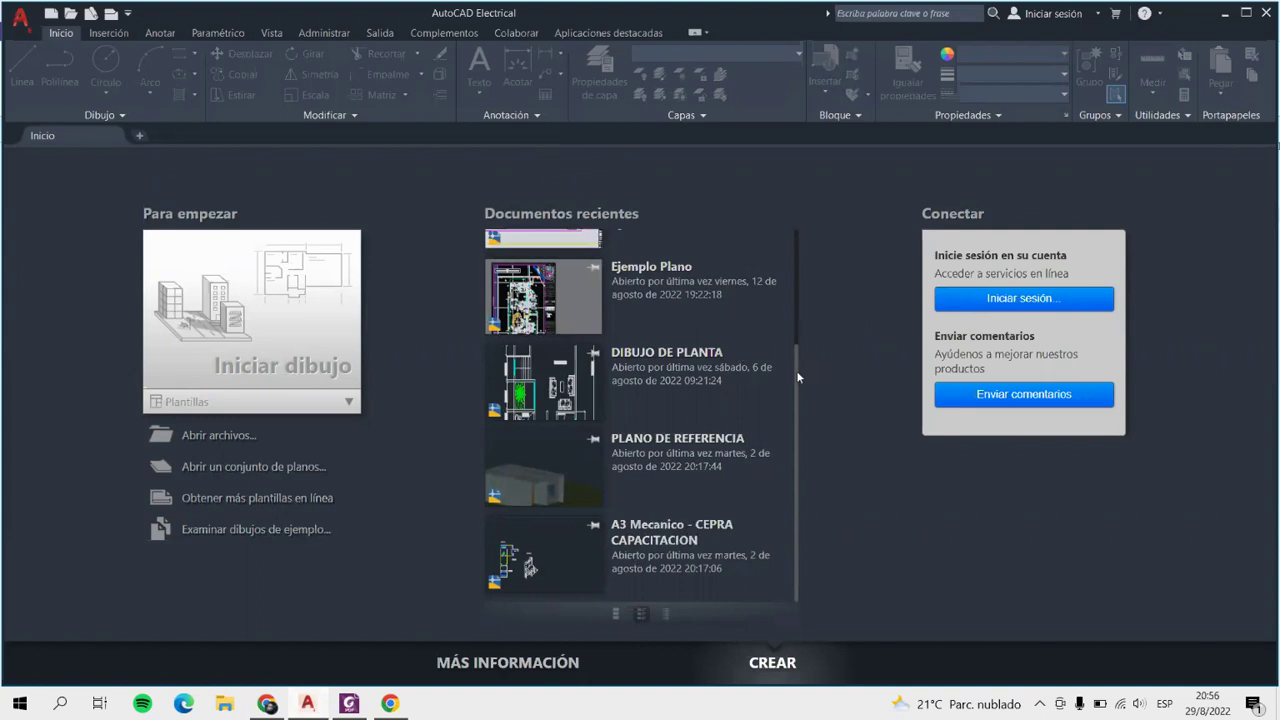
pyautogui.moveTo(799, 377); pyautogui.dragTo(814, 437)
pyautogui.click(317, 408)
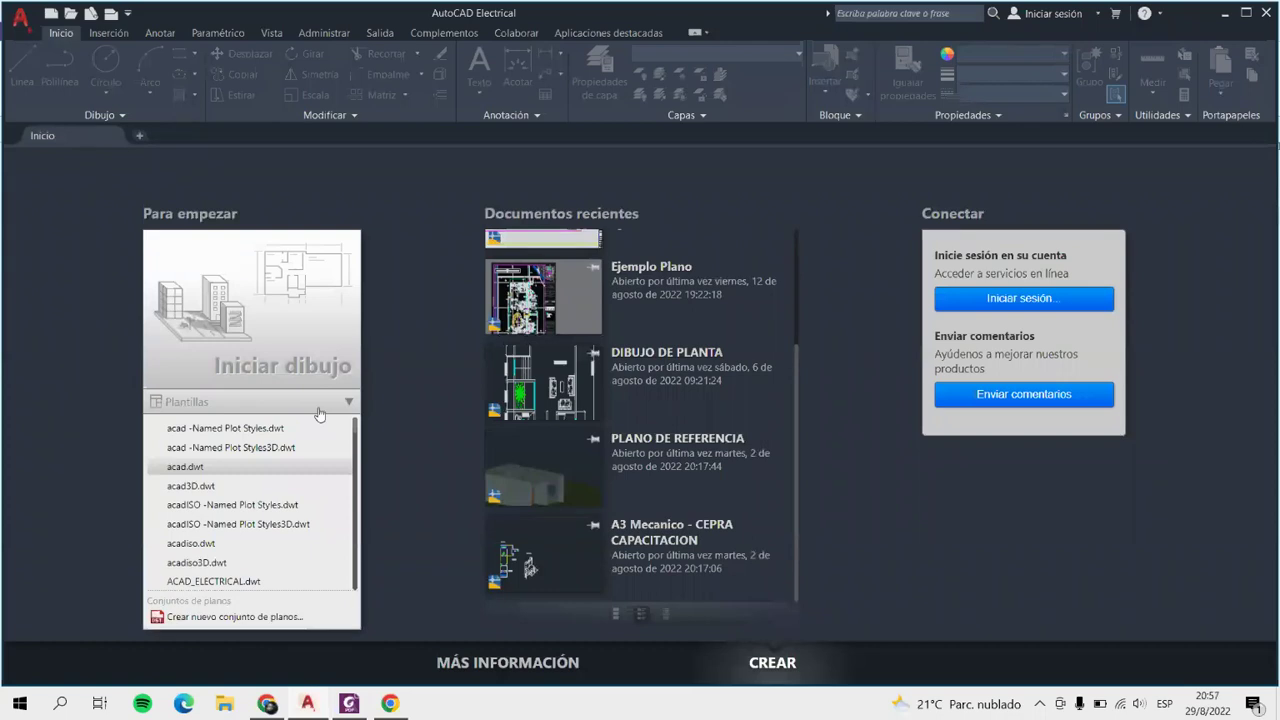
pyautogui.scroll(-3, 256, 530)
pyautogui.scroll(-3, 256, 538)
pyautogui.scroll(-3, 256, 540)
pyautogui.scroll(-3, 256, 545)
pyautogui.scroll(2, 257, 553)
pyautogui.scroll(3, 256, 552)
pyautogui.scroll(3, 255, 552)
pyautogui.scroll(3, 253, 551)
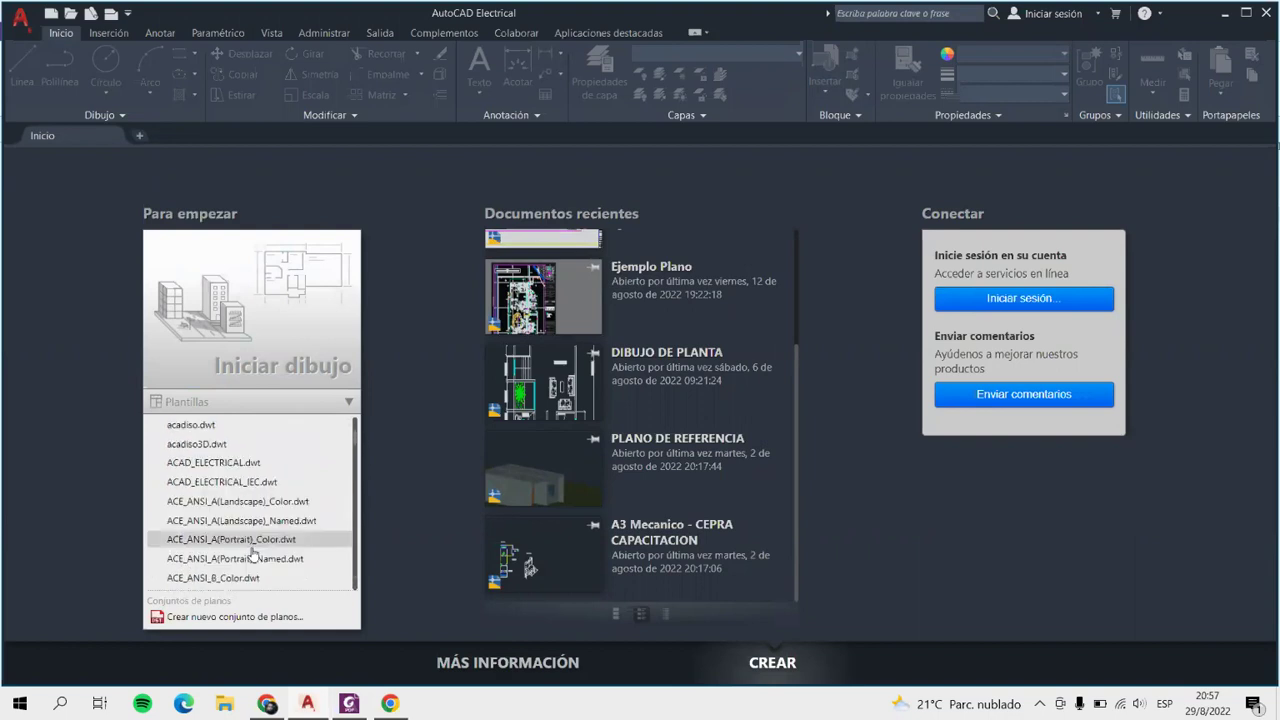
pyautogui.scroll(3, 252, 551)
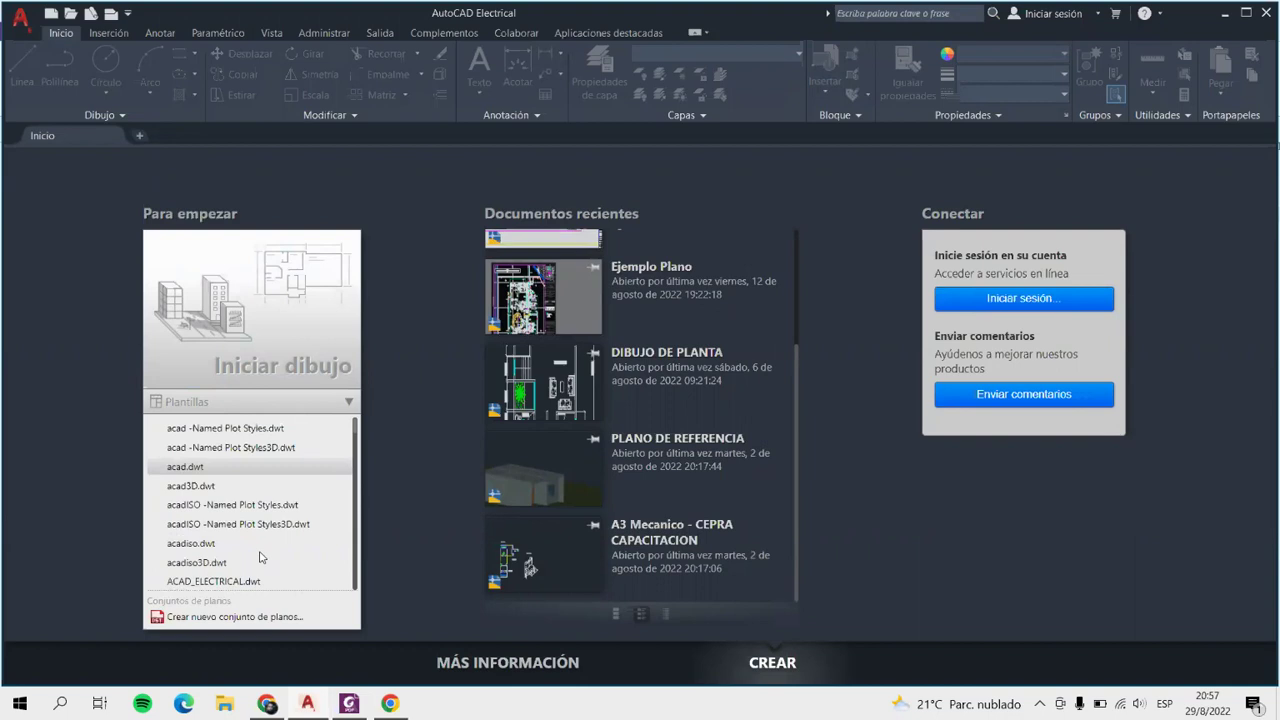
# Start Dibujo1.dwg from the acad.dwt template and toggle the grid off and back on.
pyautogui.click(185, 468)
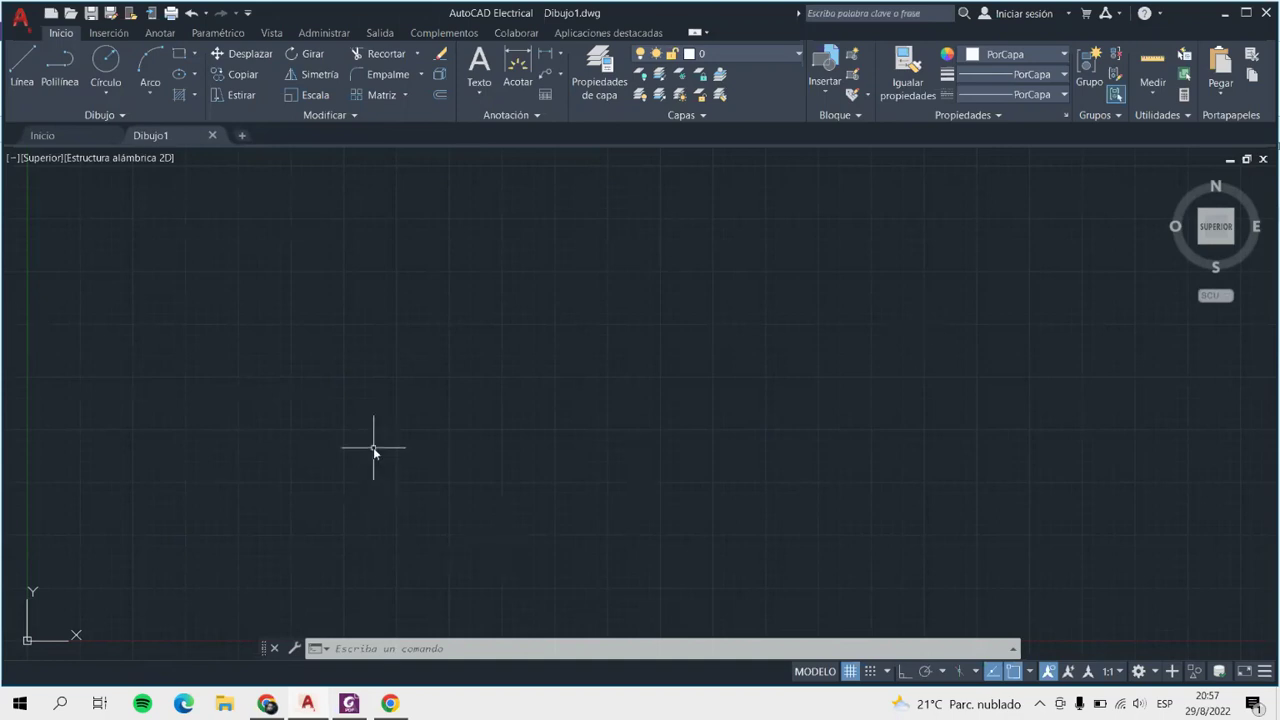
pyautogui.scroll(2, 139, 213)
pyautogui.click(850, 672)
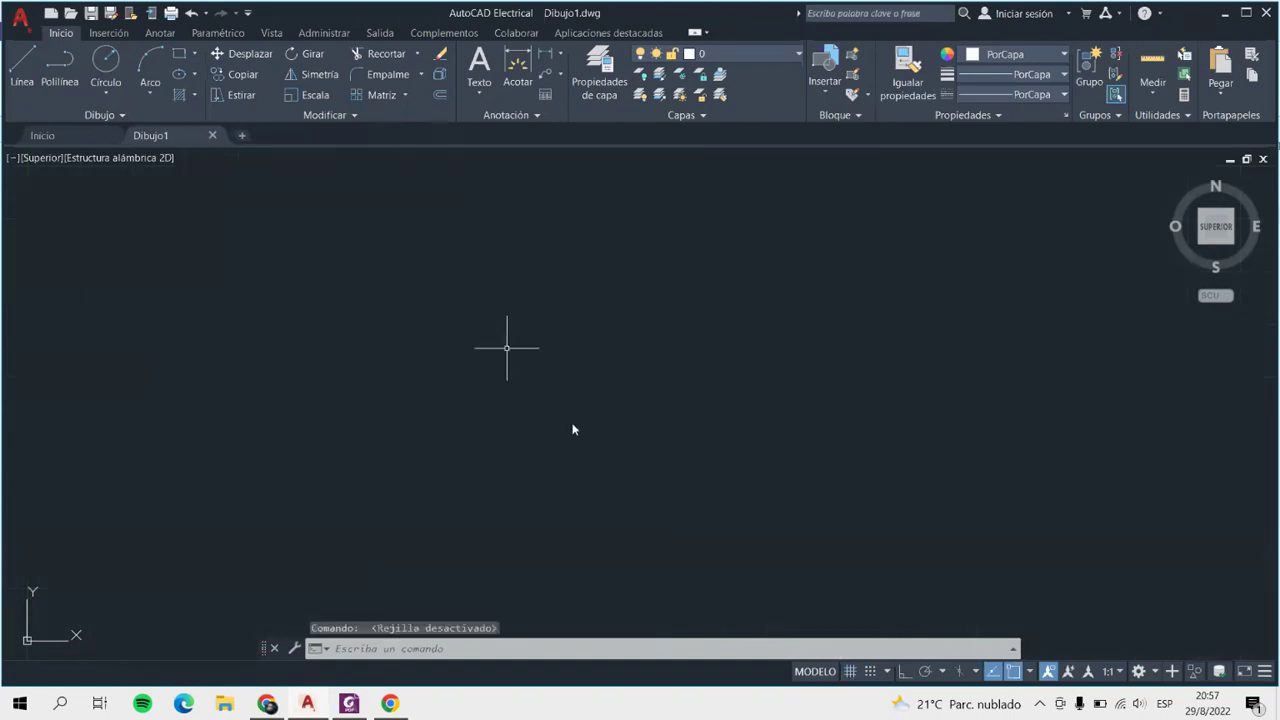
pyautogui.click(850, 672)
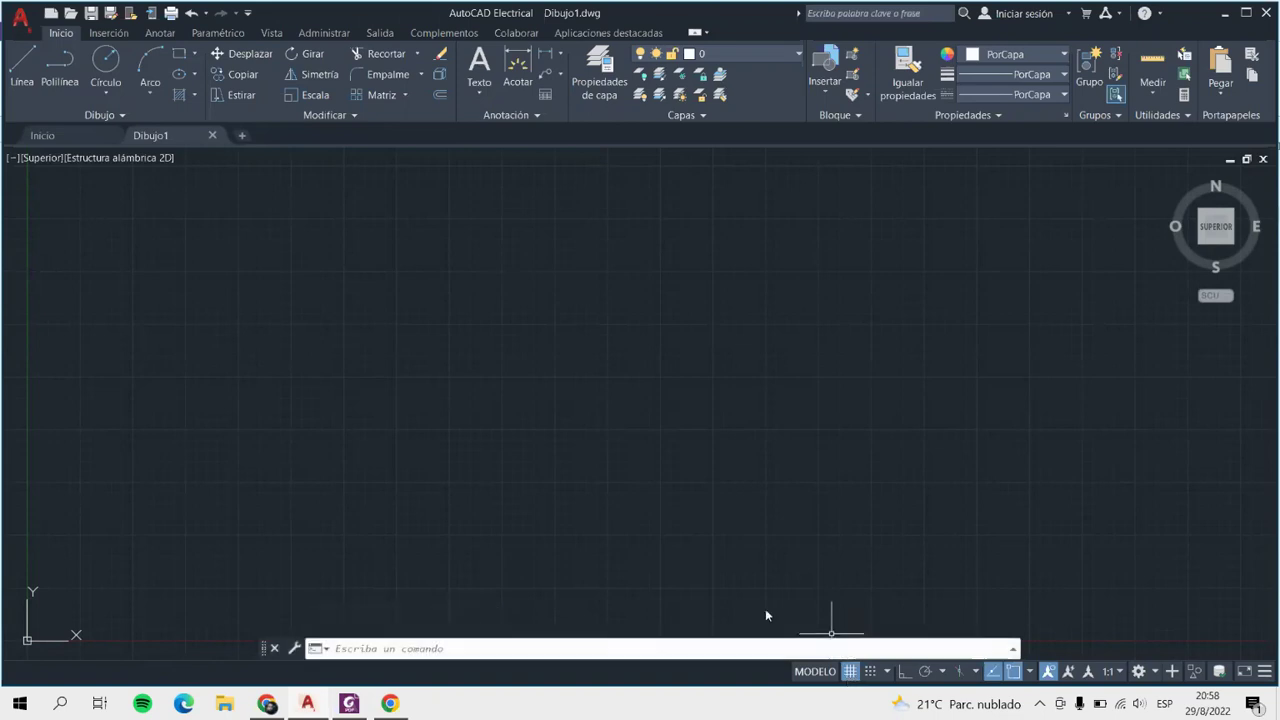
# In Opciones, enable Mostrar fichas Presentación y Modelo on the Visual tab, then apply and accept.
pyautogui.click(20, 16)
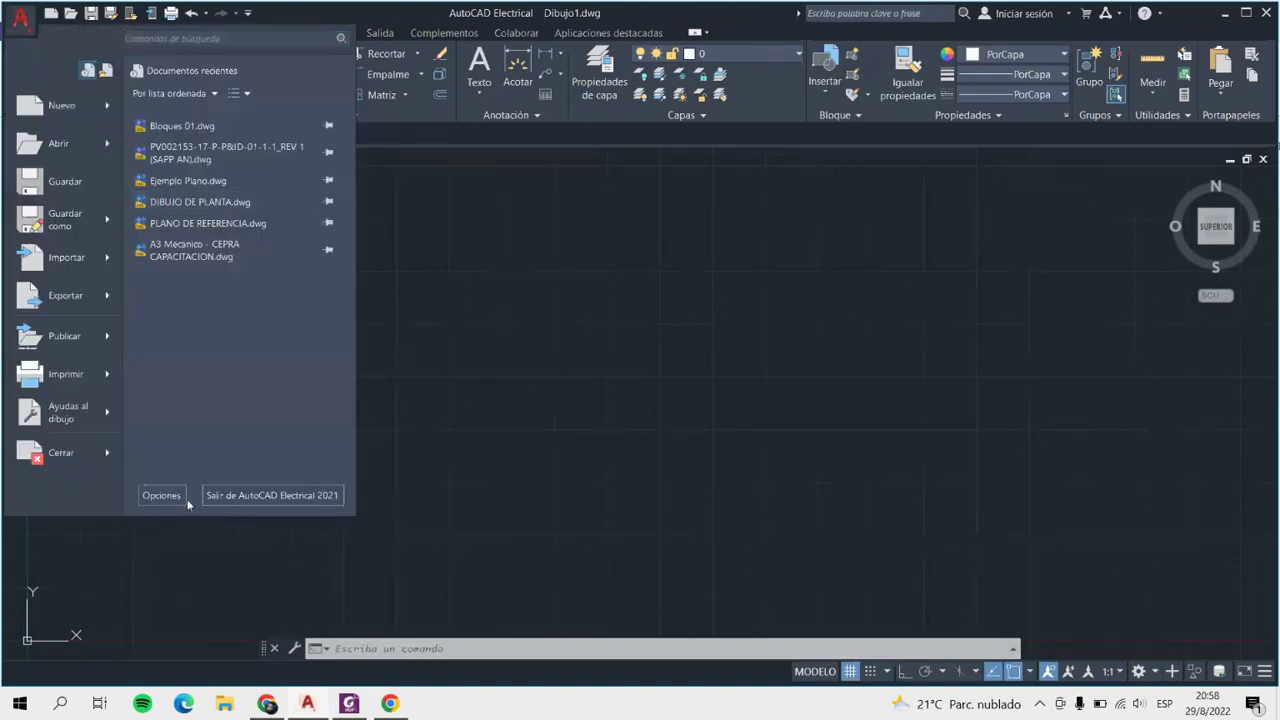
pyautogui.click(165, 495)
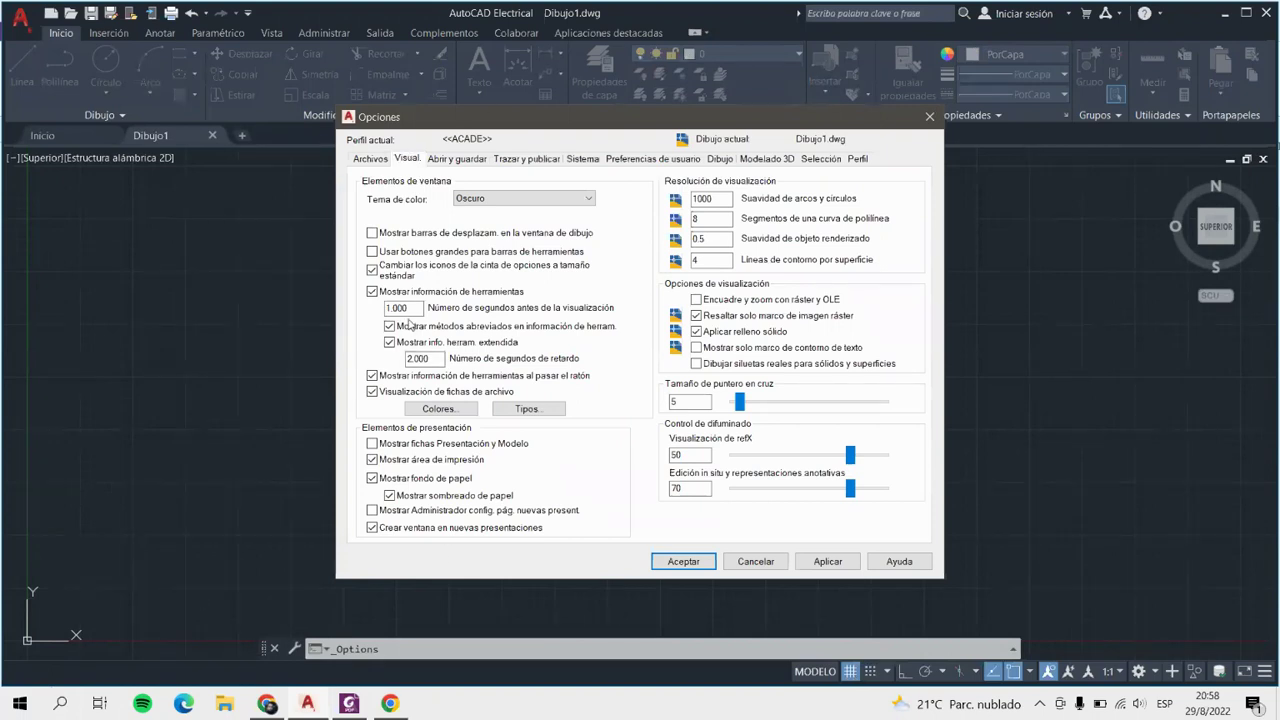
pyautogui.click(372, 443)
pyautogui.click(827, 561)
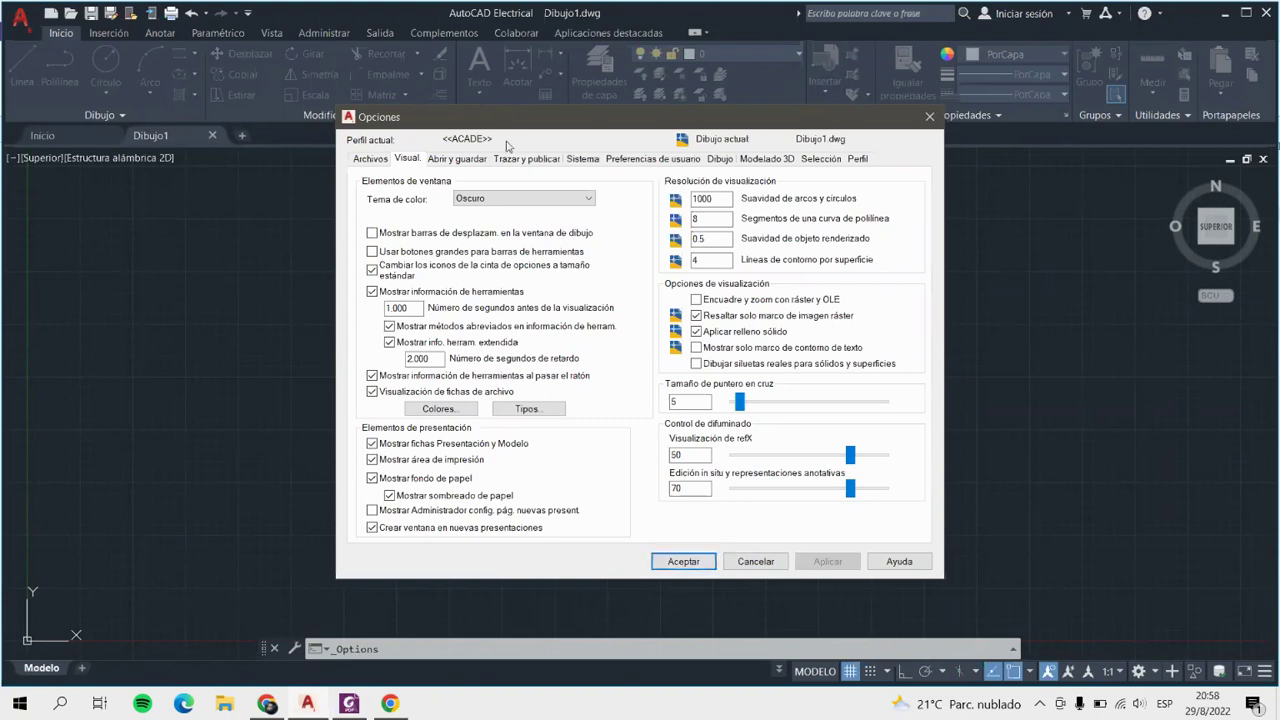
pyautogui.click(681, 562)
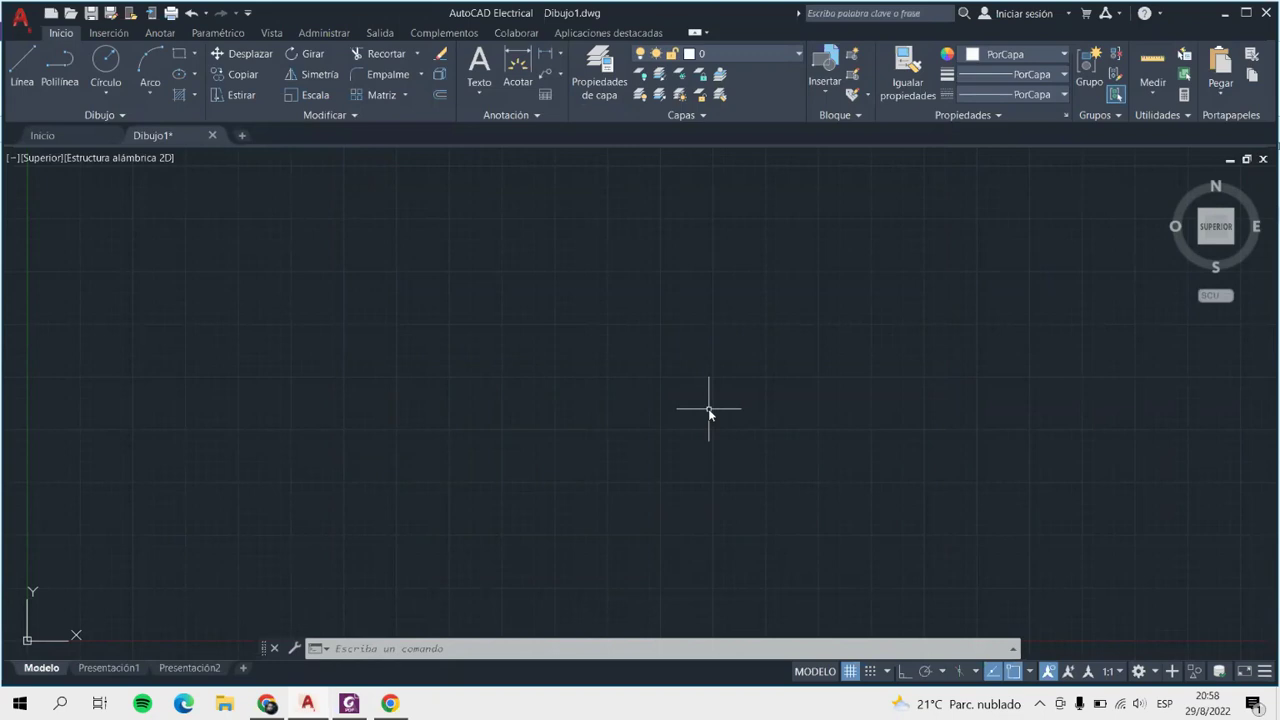
pyautogui.scroll(2, 708, 408)
# Draw a single Línea rising diagonally from lower left to upper right, then end the command.
pyautogui.click(19, 70)
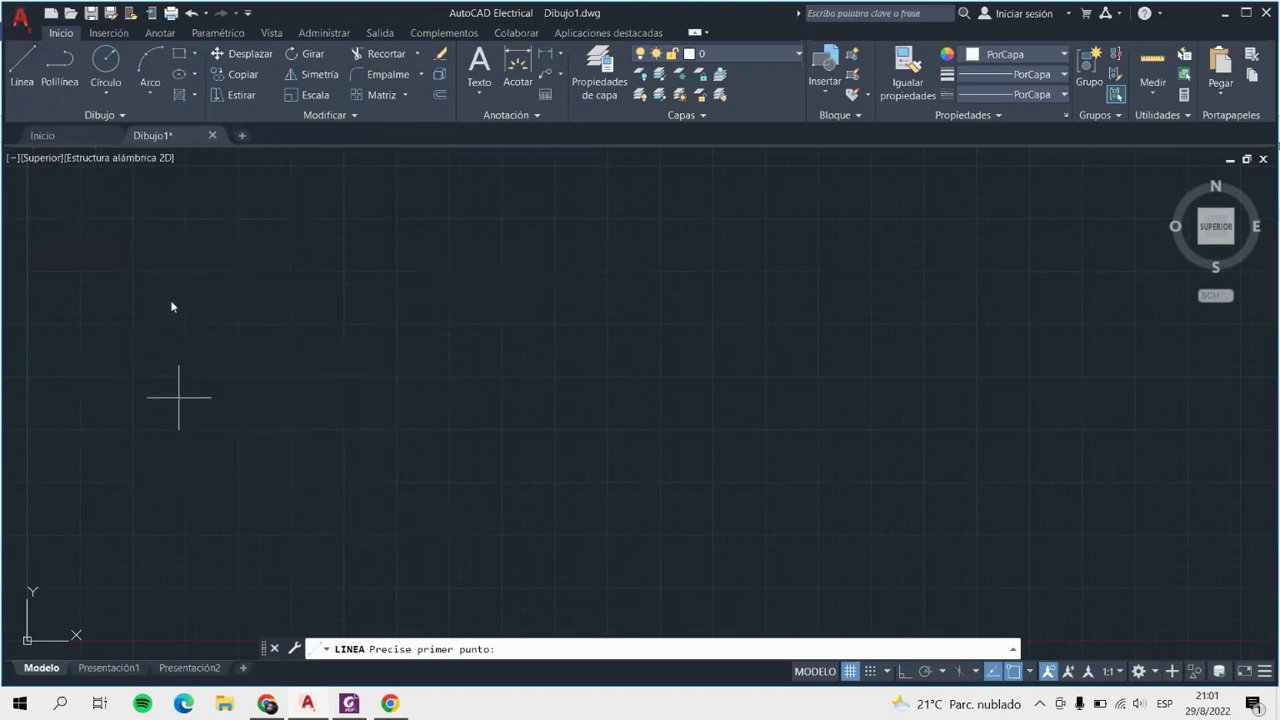
pyautogui.click(179, 397)
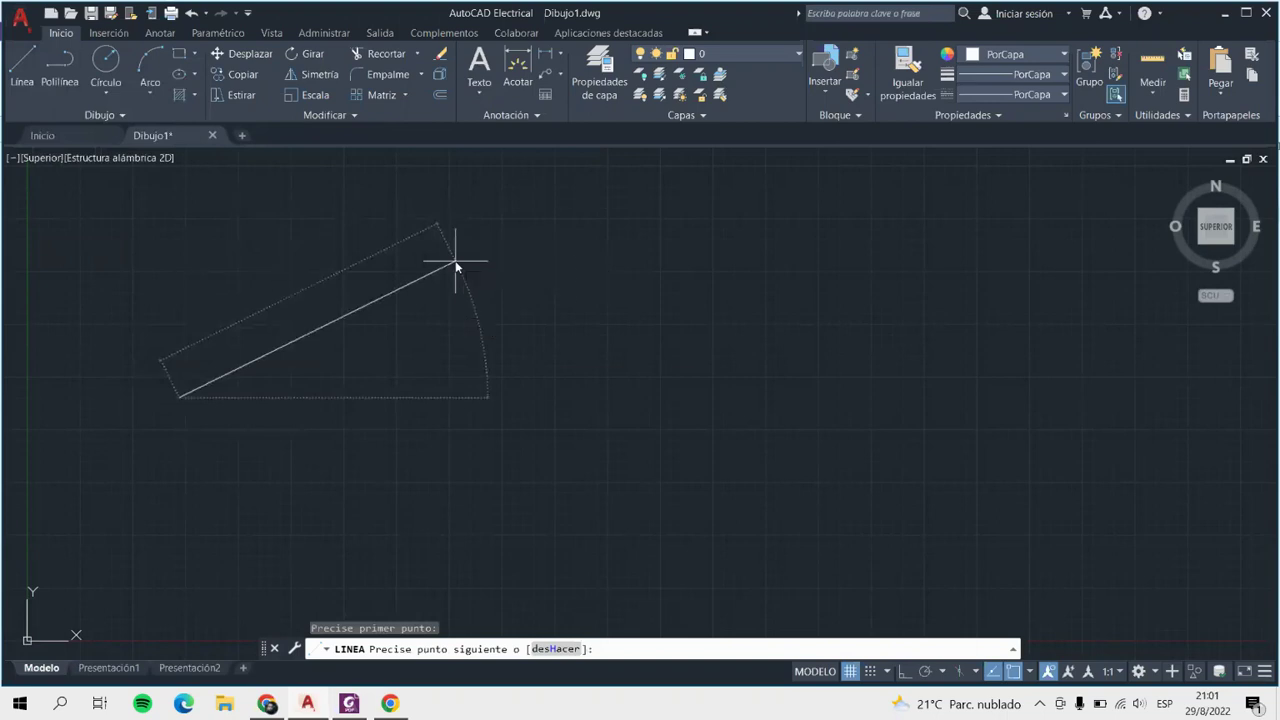
pyautogui.click(455, 265)
pyautogui.press('Return')
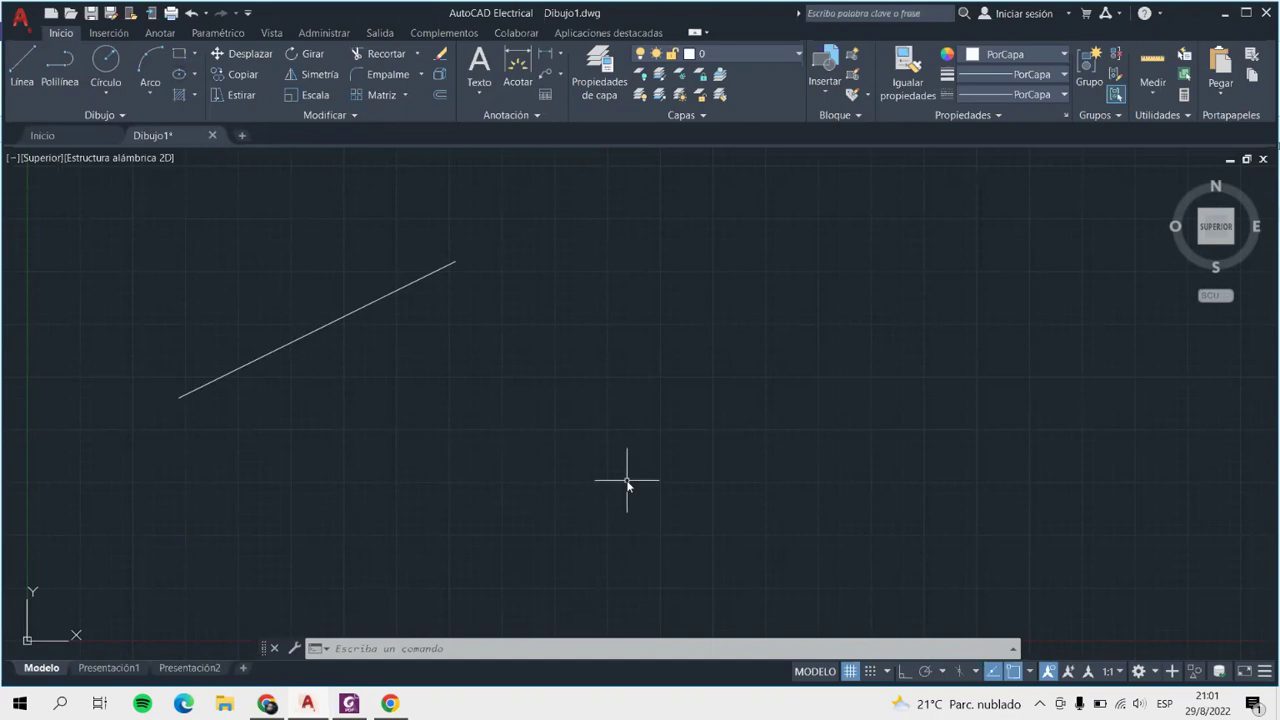
# Bring up COMANDOS AUTOCAD.pdf in Foxit at the Dibujo 2D table showing LINE, alias L.
pyautogui.click(348, 703)
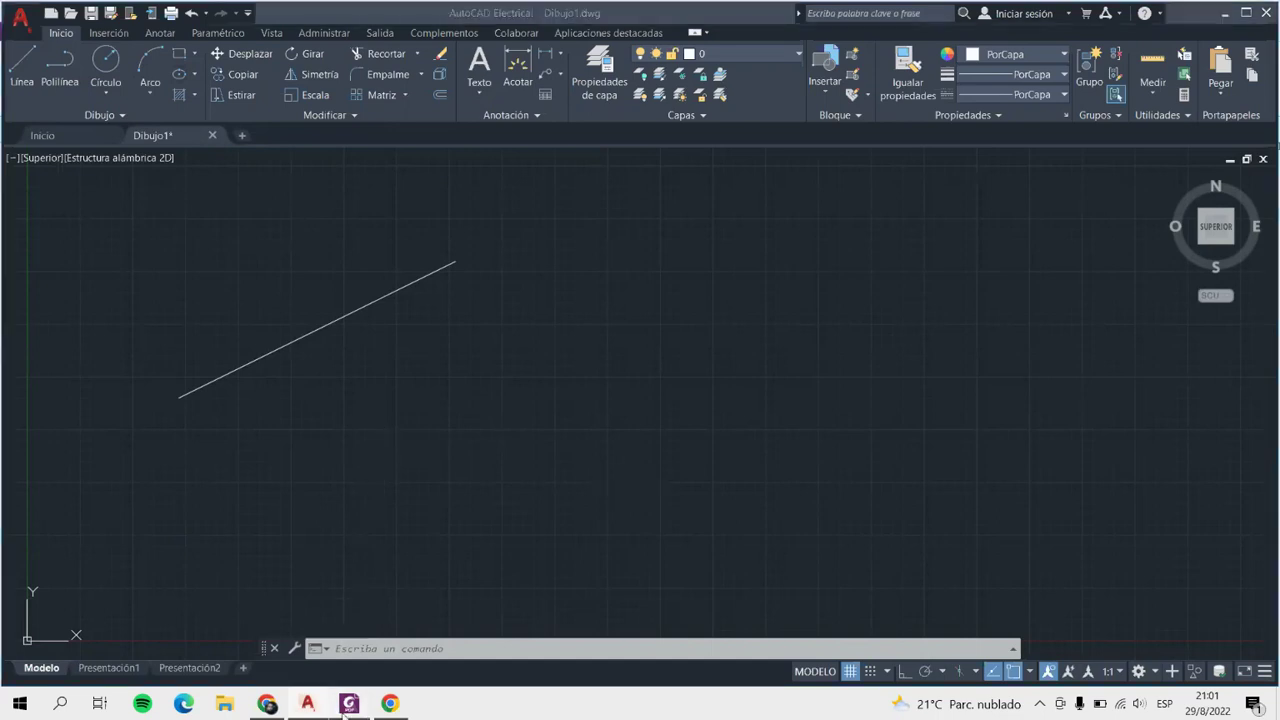
pyautogui.click(345, 133)
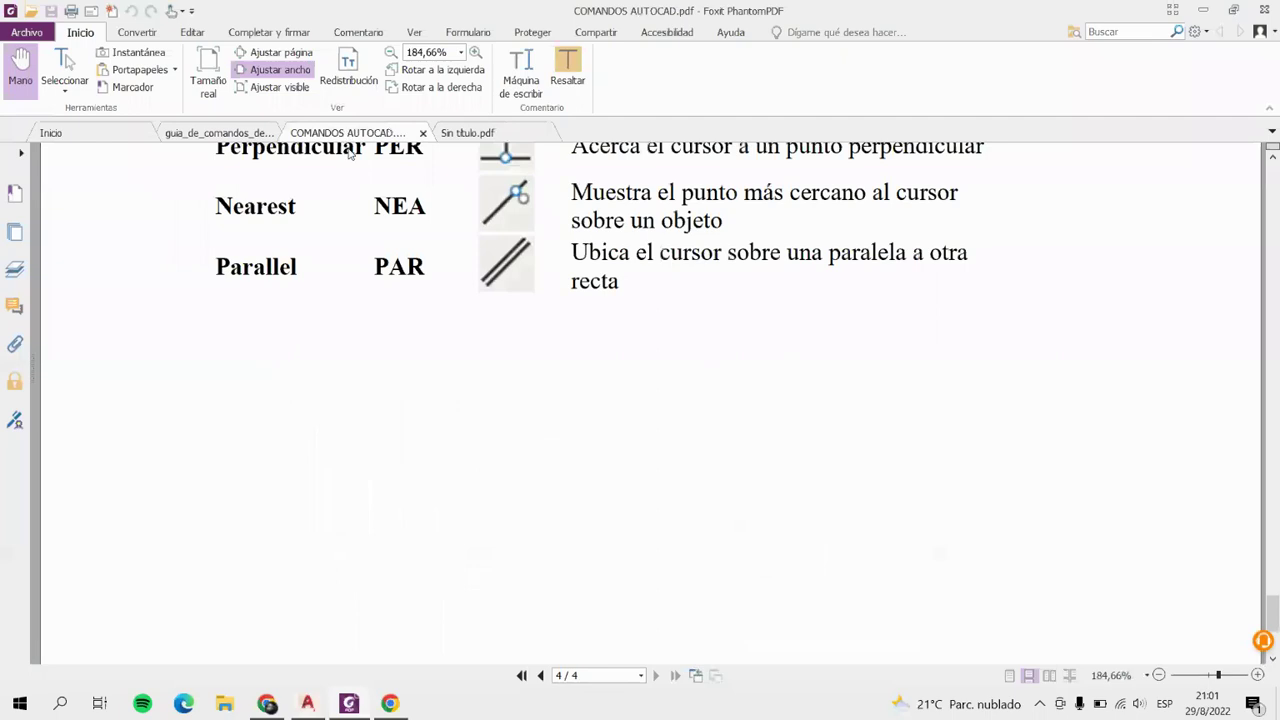
pyautogui.scroll(3, 414, 470)
pyautogui.scroll(5, 414, 470)
pyautogui.scroll(5, 414, 470)
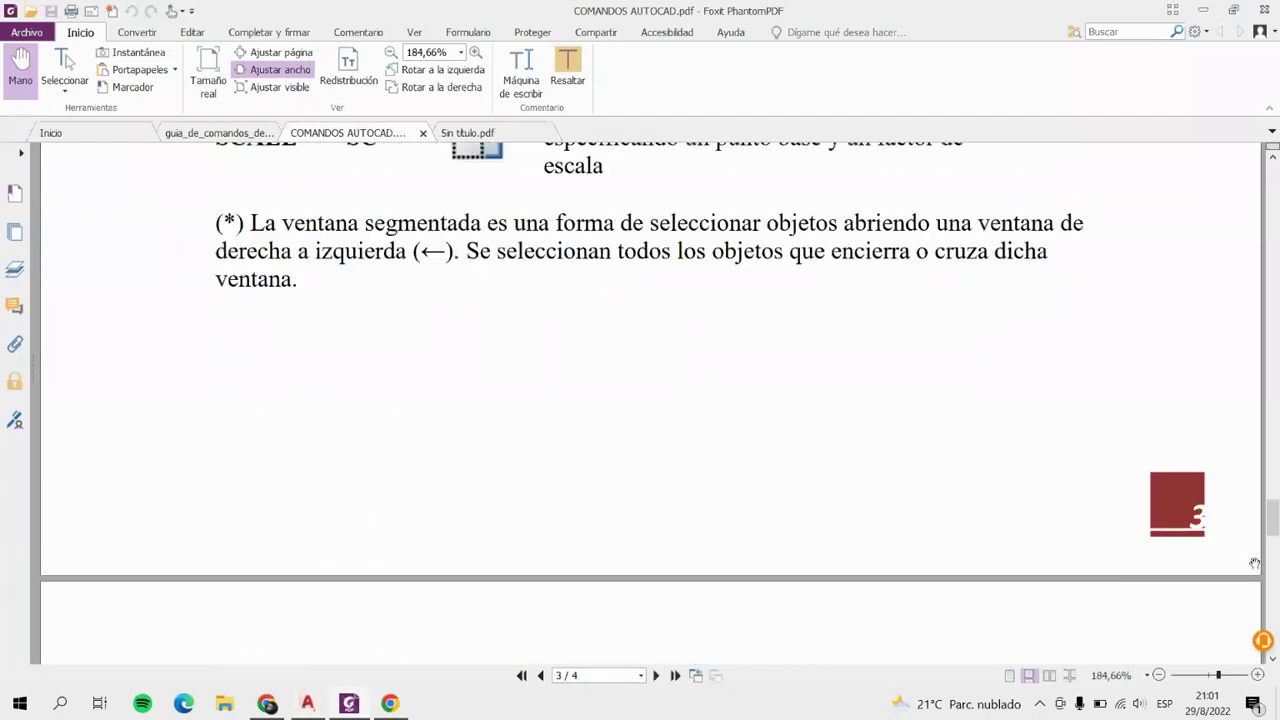
pyautogui.scroll(20, 1254, 563)
pyautogui.scroll(-5, 424, 503)
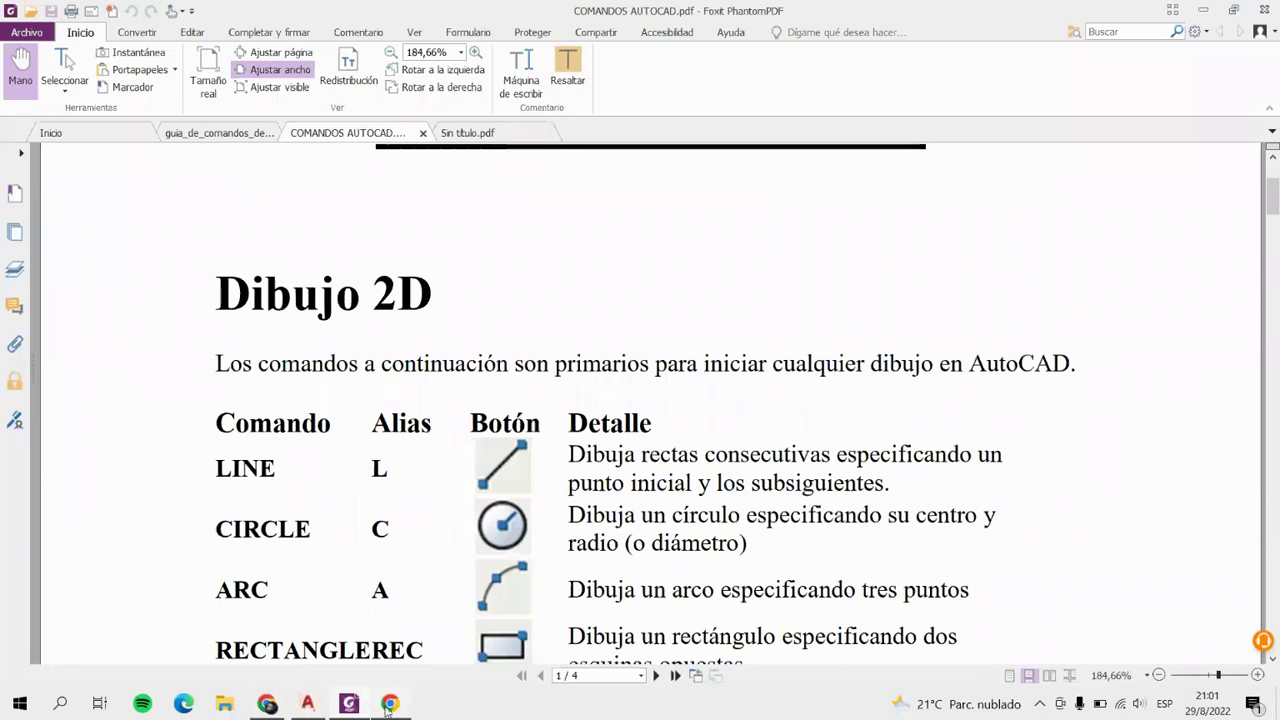
# Back in AutoCAD, run LINEA and draw a second diagonal line parallel below the first.
pyautogui.click(308, 703)
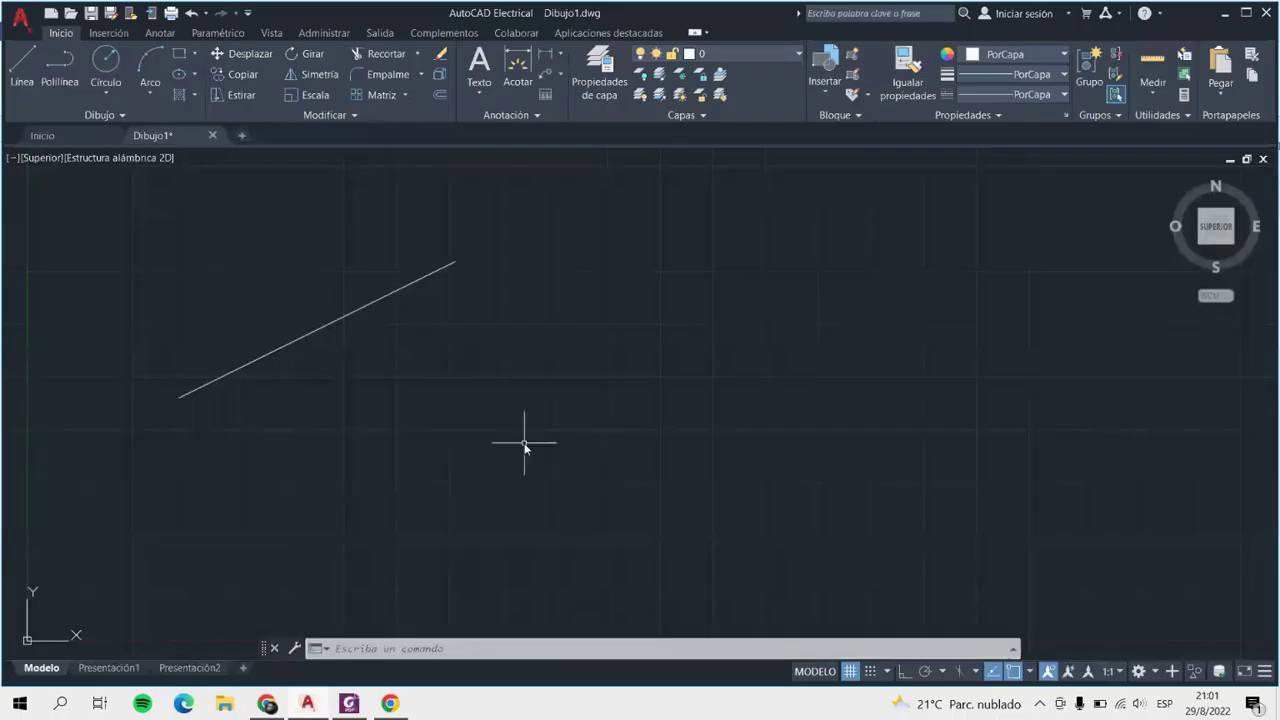
pyautogui.write('lie')
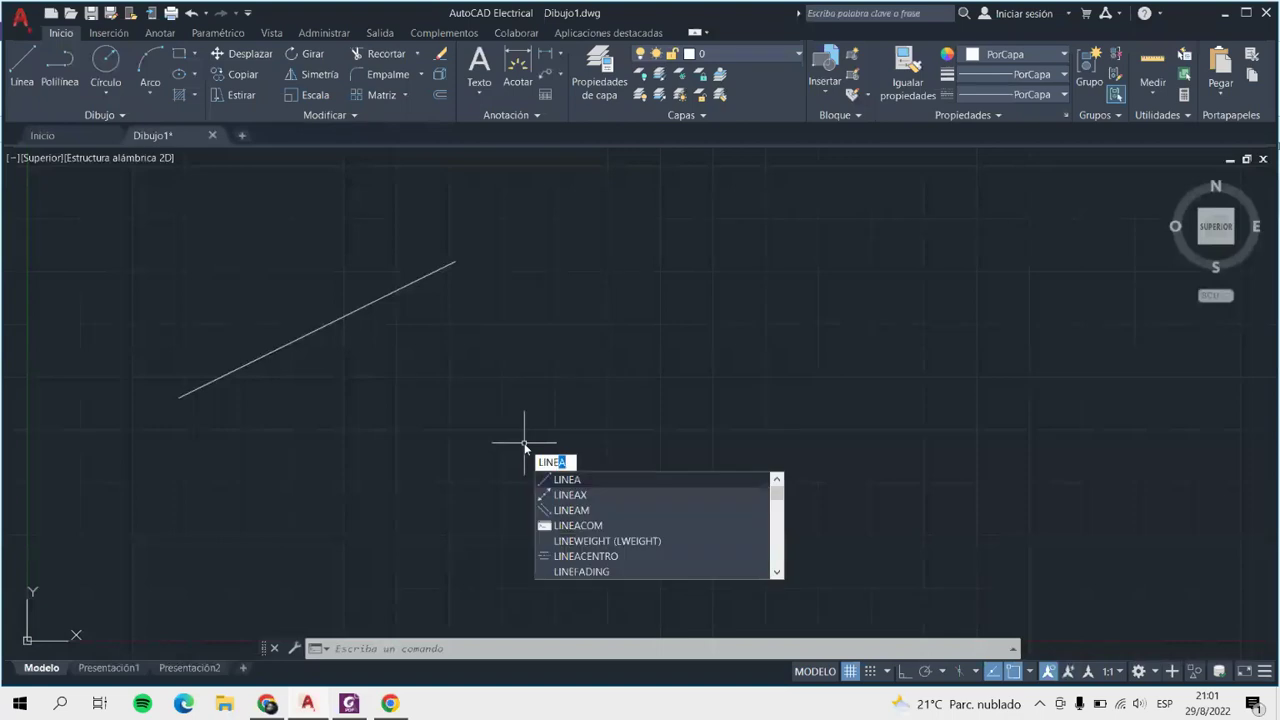
pyautogui.press('Return')
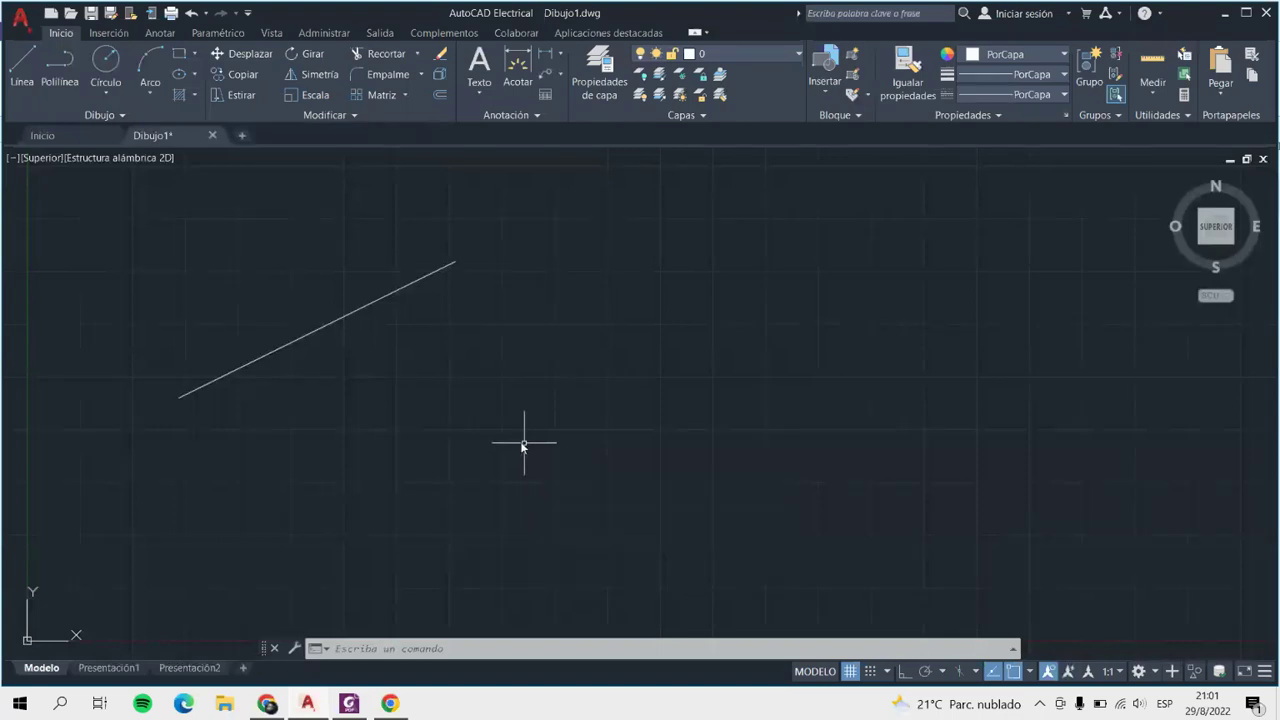
pyautogui.click(268, 493)
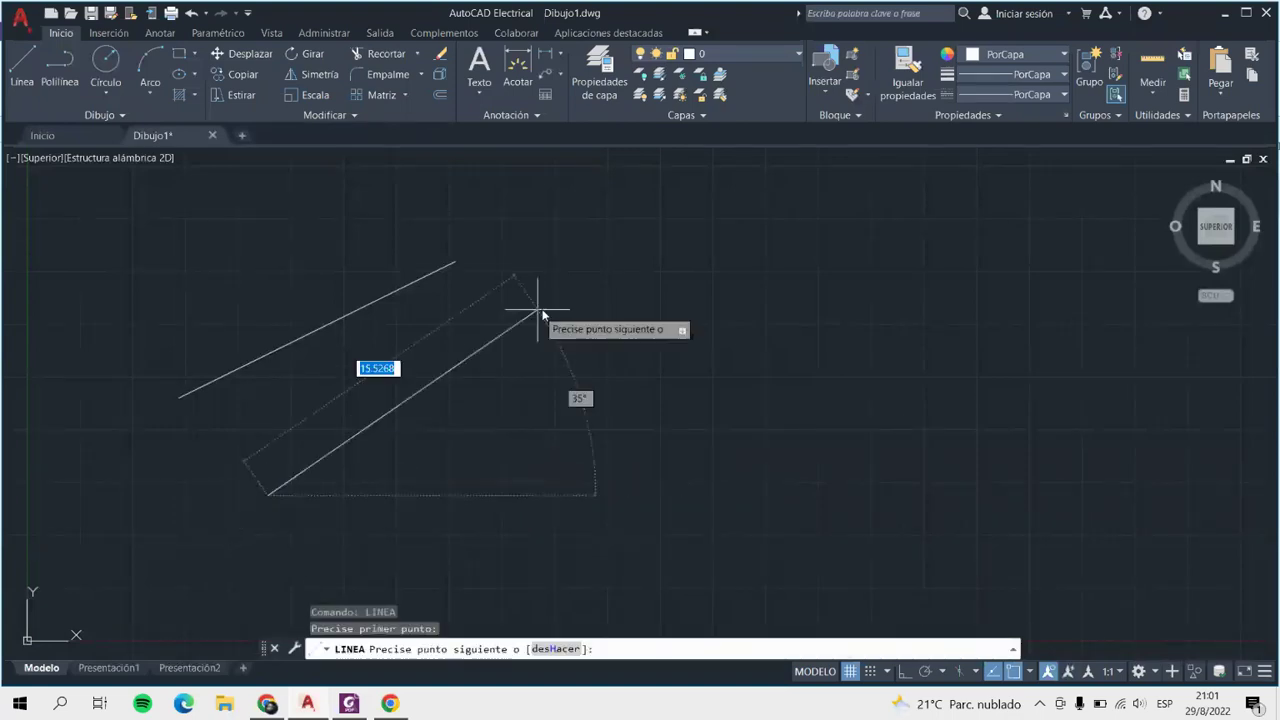
pyautogui.click(548, 343)
pyautogui.press('Return')
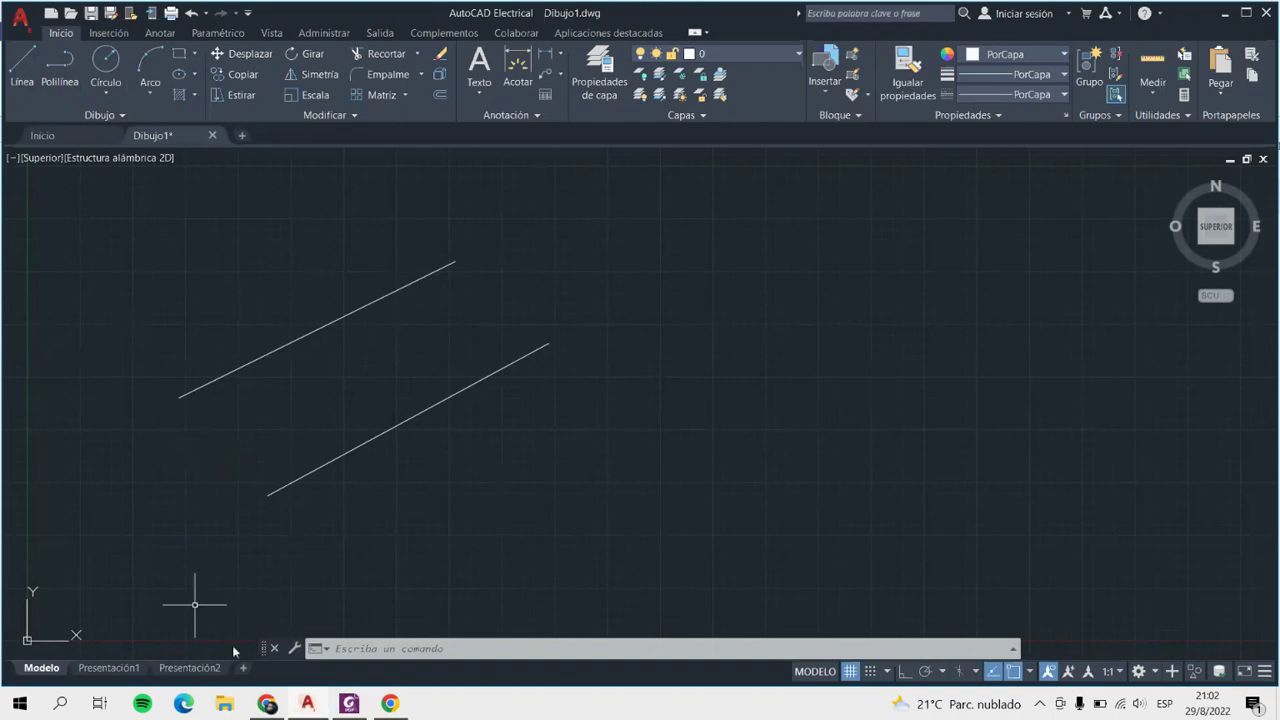
pyautogui.click(87, 225)
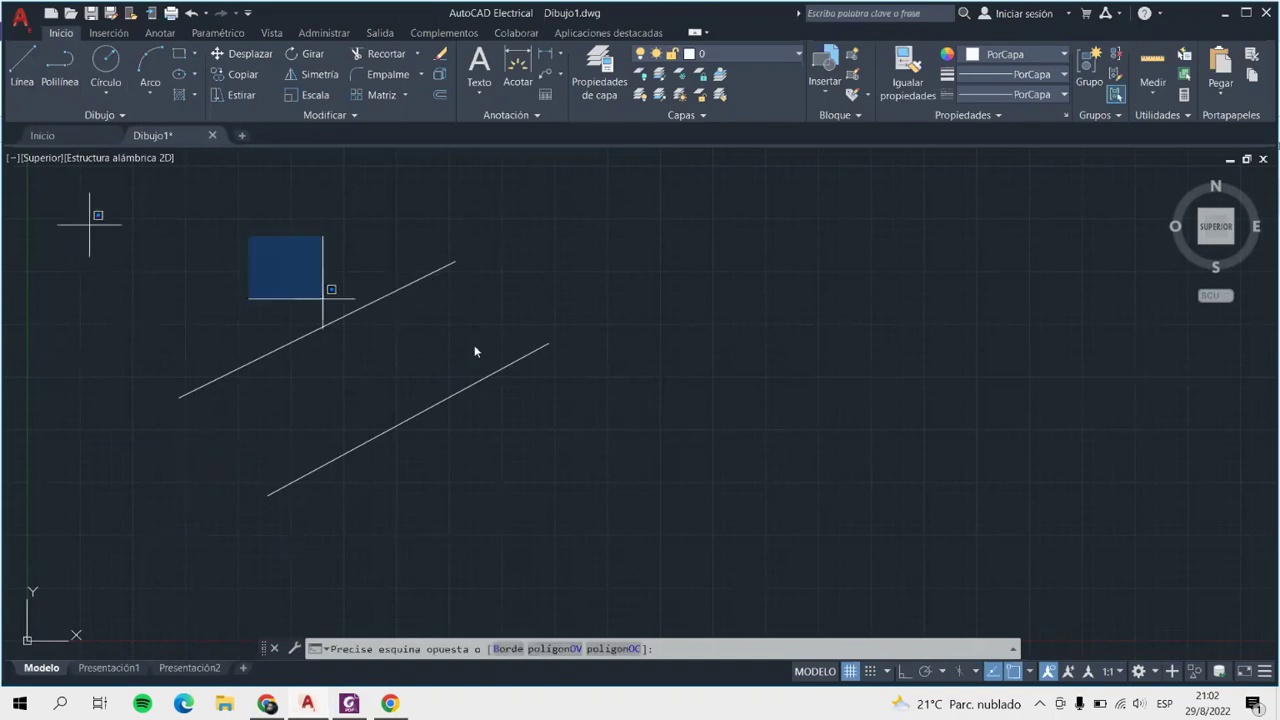
pyautogui.click(738, 508)
pyautogui.press('Delete')
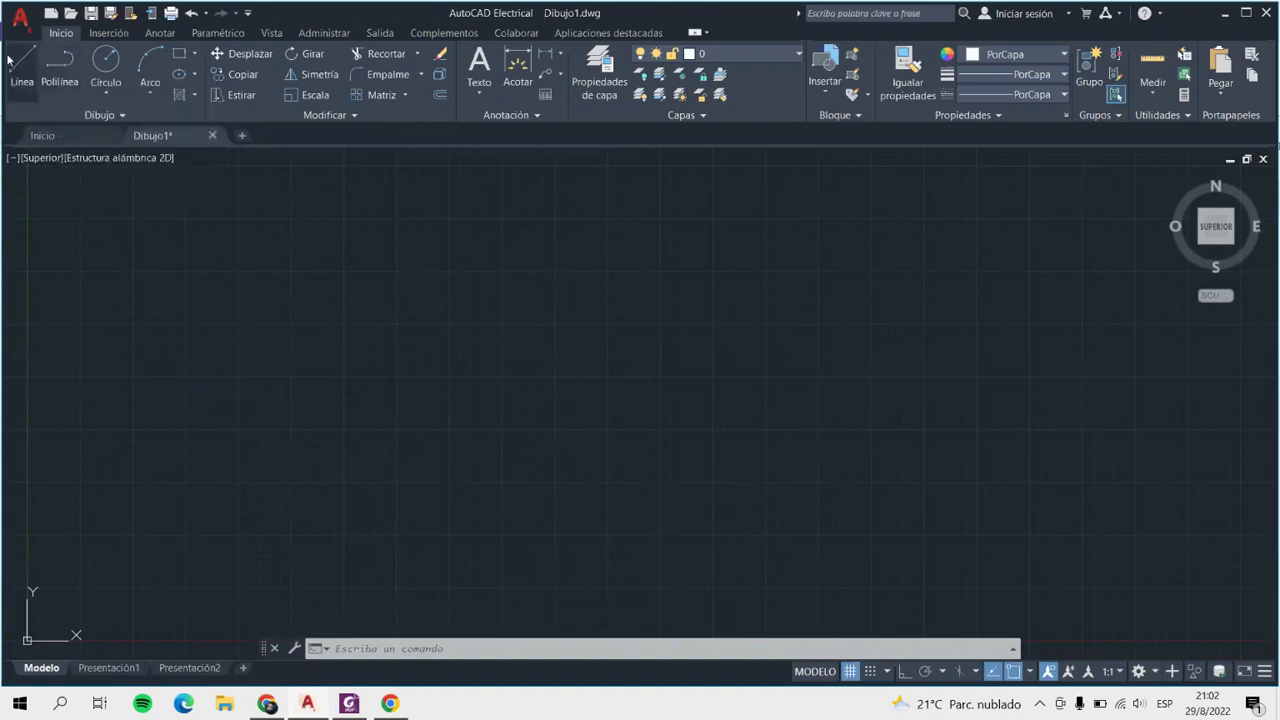
# Draw separate Línea segments for top, left and bottom edges, leaving the bracket open.
pyautogui.click(22, 66)
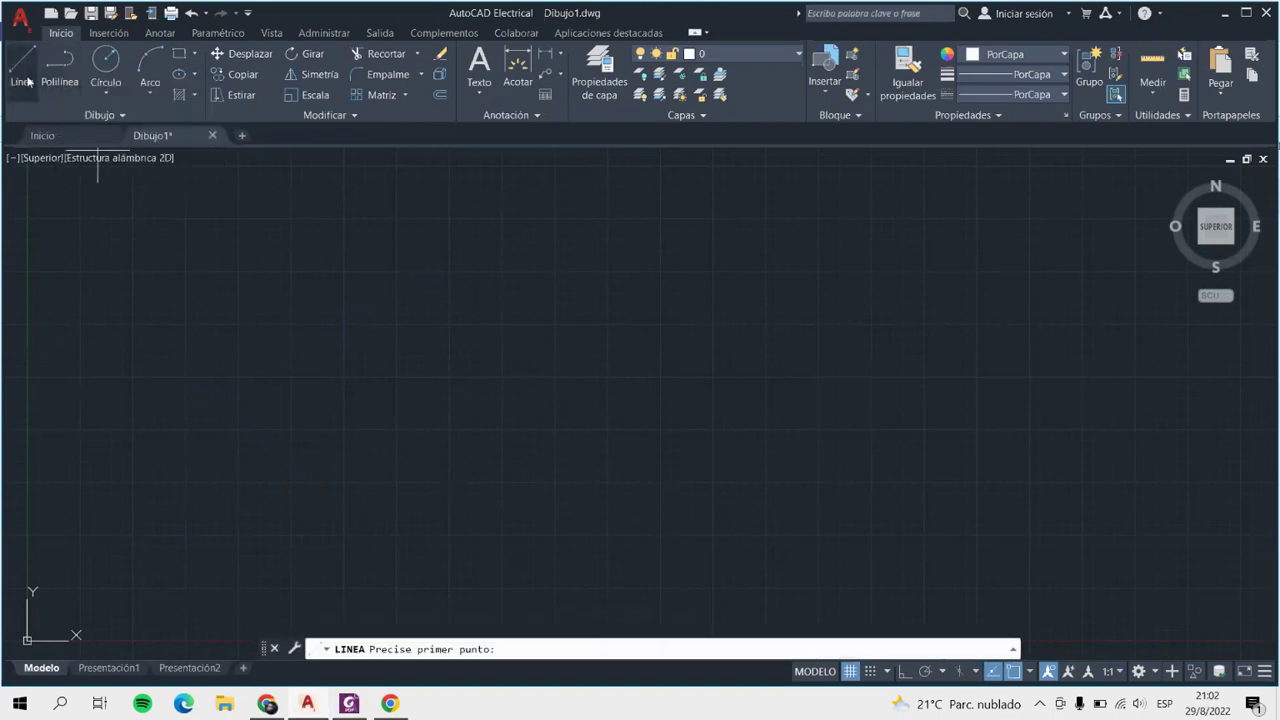
pyautogui.click(467, 225)
pyautogui.click(266, 226)
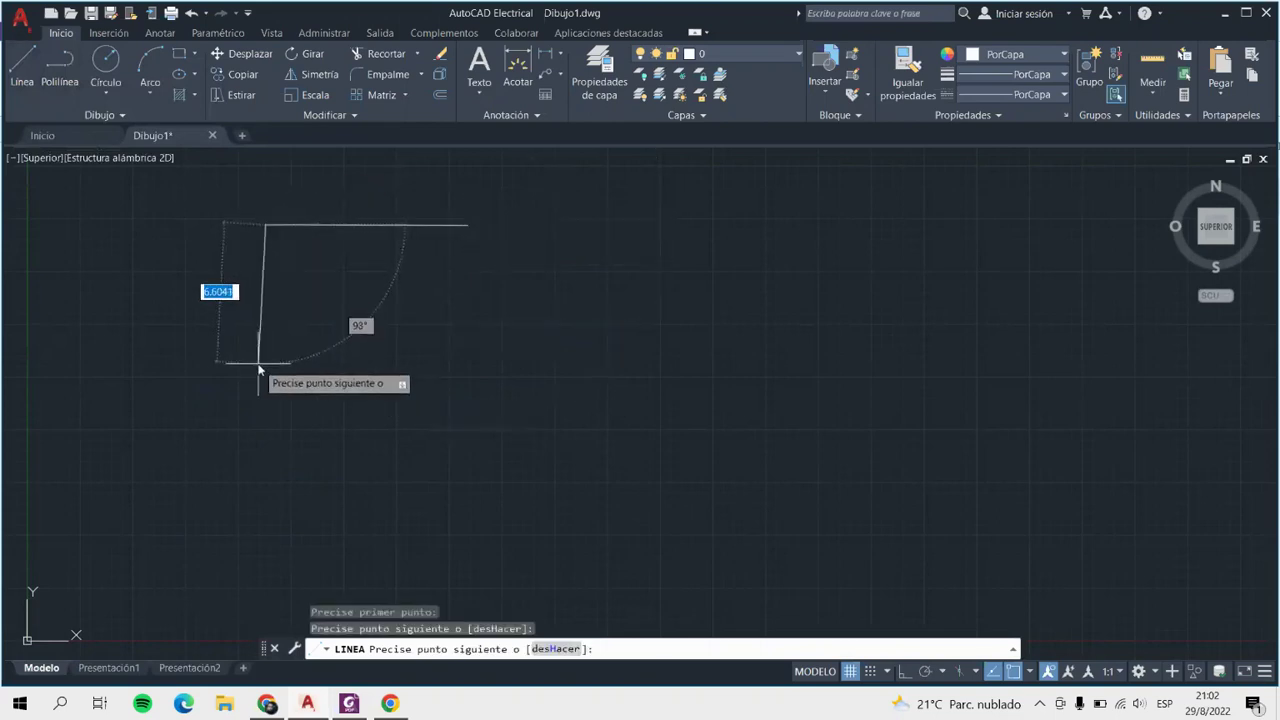
pyautogui.click(259, 392)
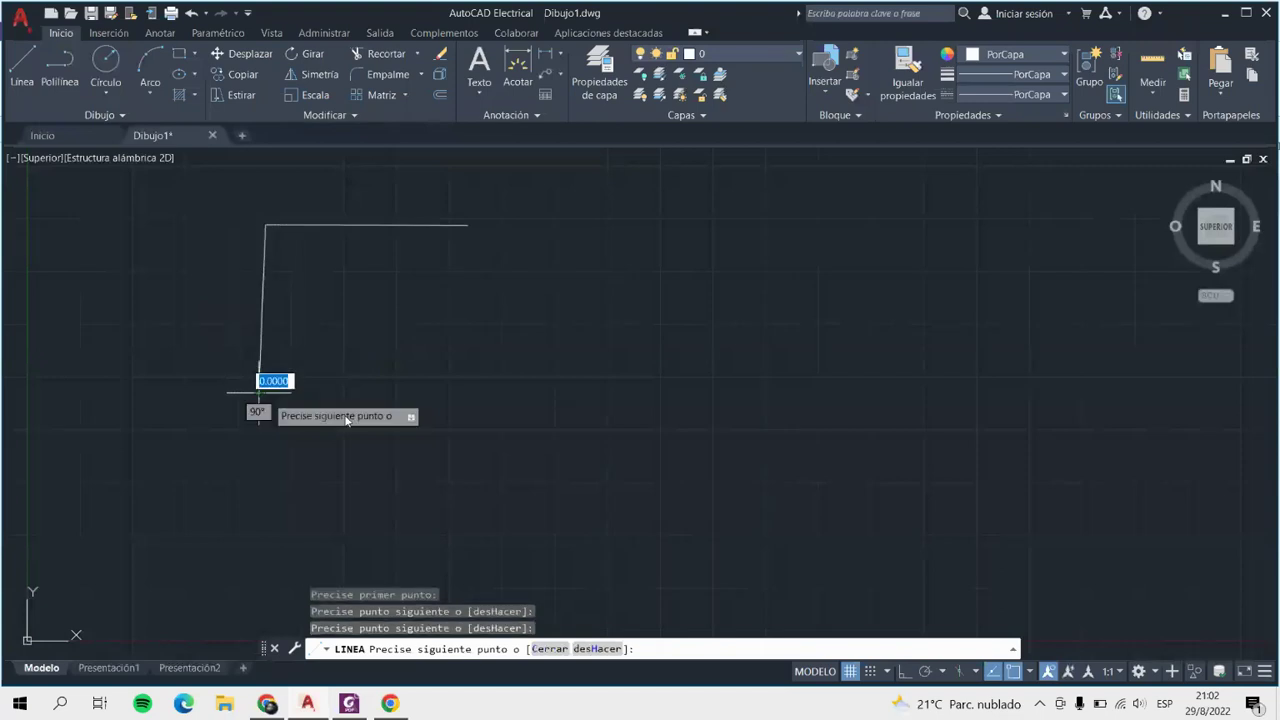
pyautogui.click(477, 392)
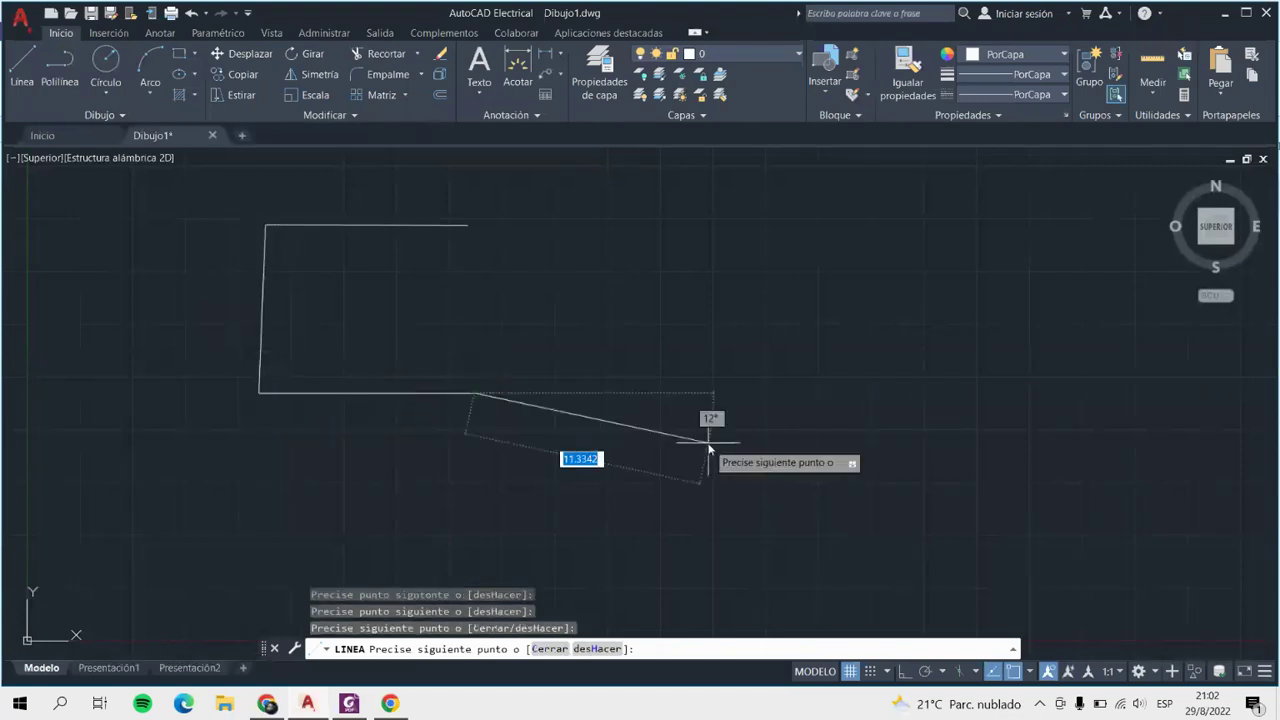
pyautogui.press('Return')
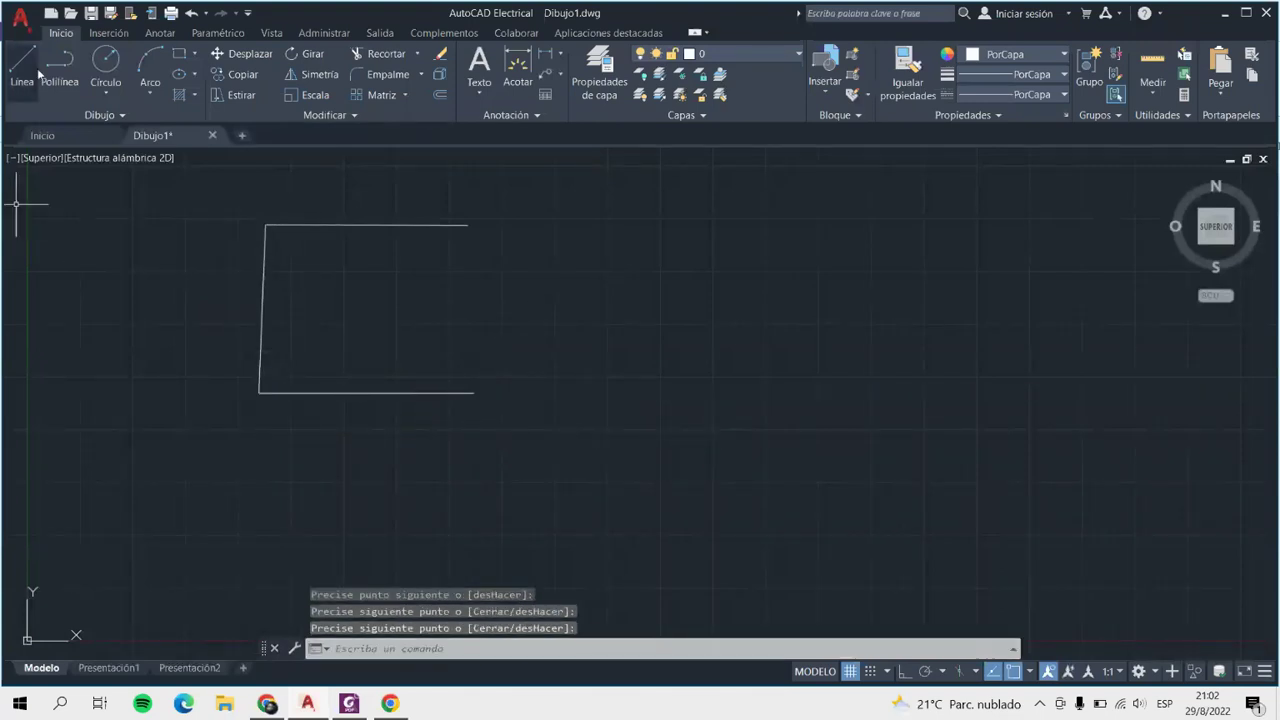
pyautogui.click(36, 72)
# Draw a matching open bracket as one Polilínea with top, left and bottom segments to the right.
pyautogui.click(58, 68)
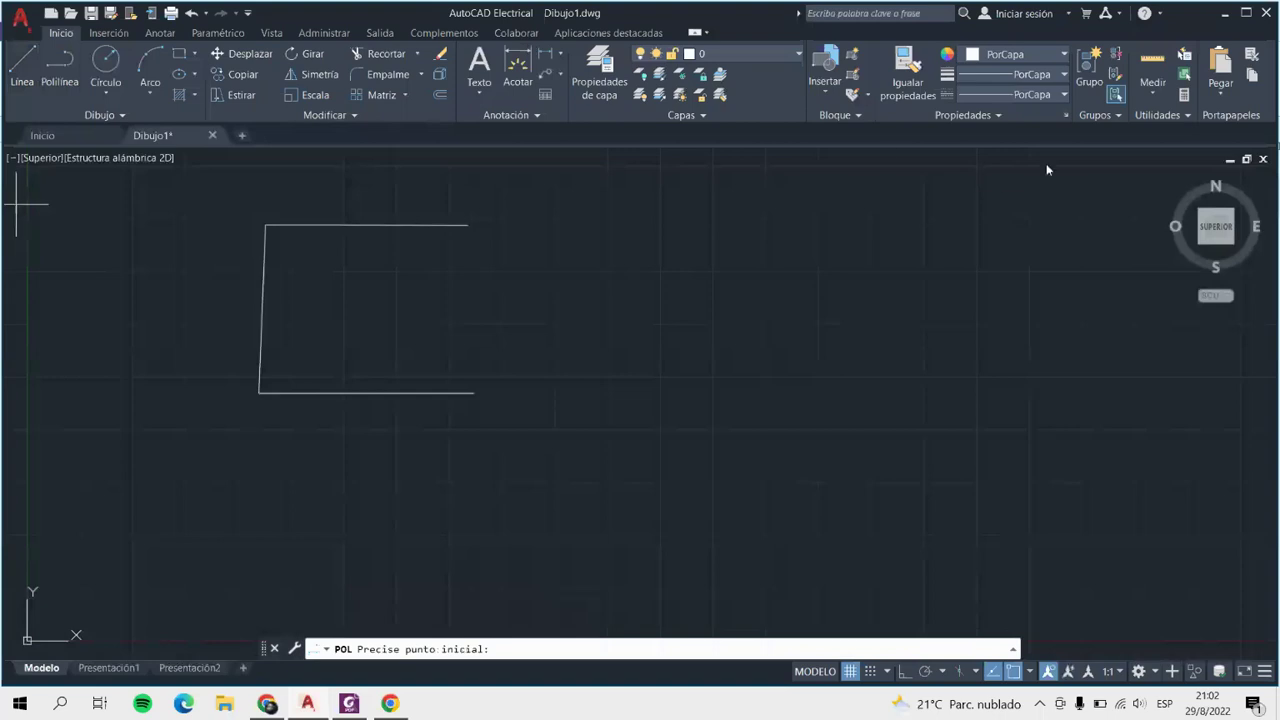
pyautogui.click(897, 211)
pyautogui.click(670, 212)
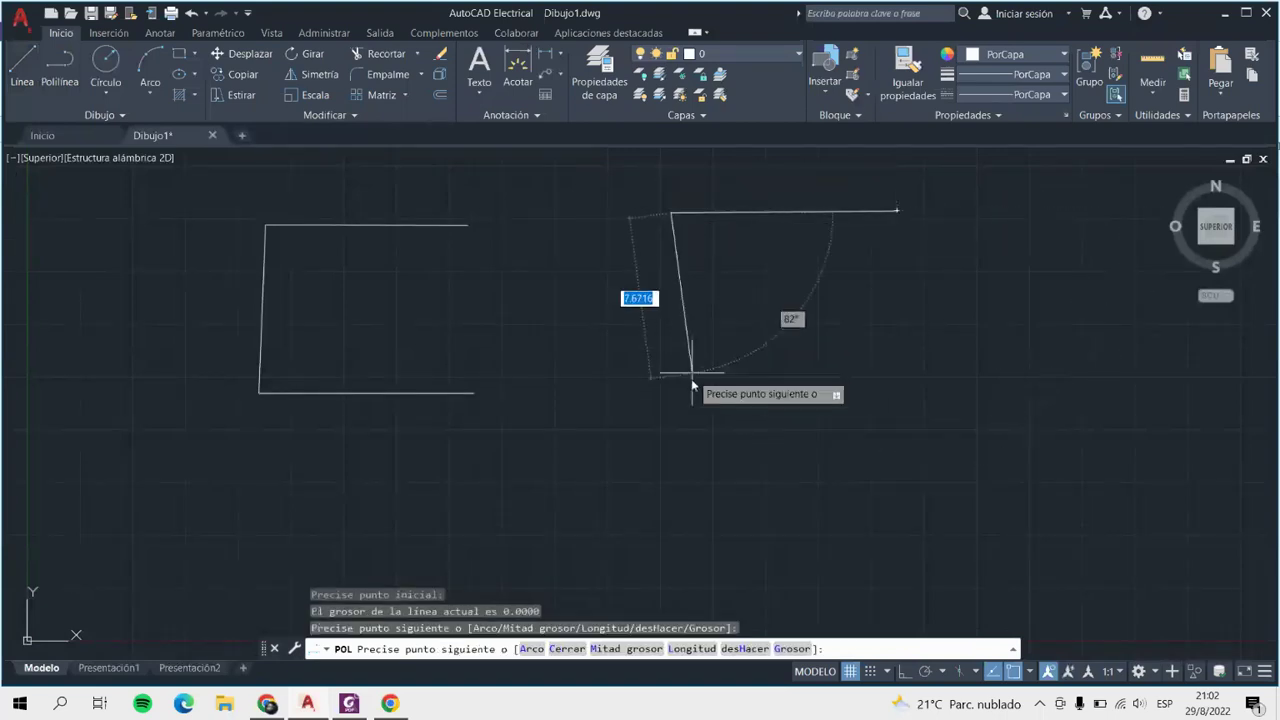
pyautogui.click(677, 391)
pyautogui.click(919, 381)
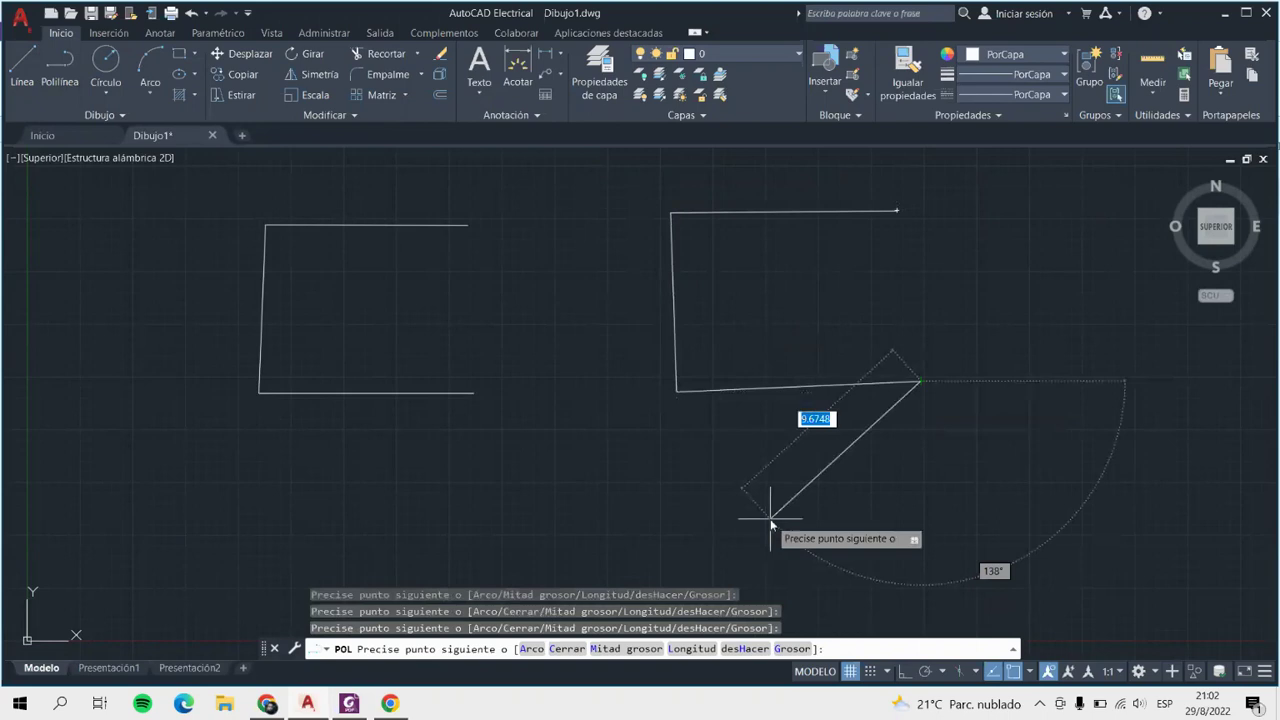
pyautogui.press('Return')
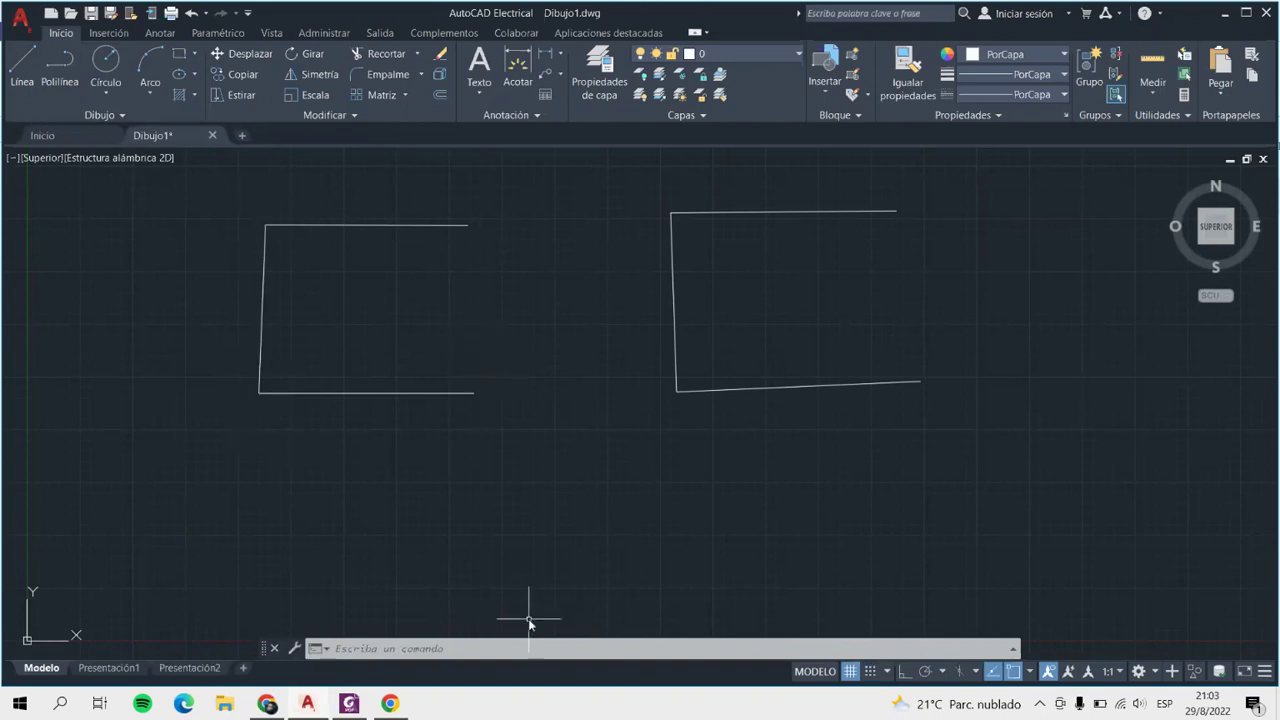
pyautogui.click(390, 226)
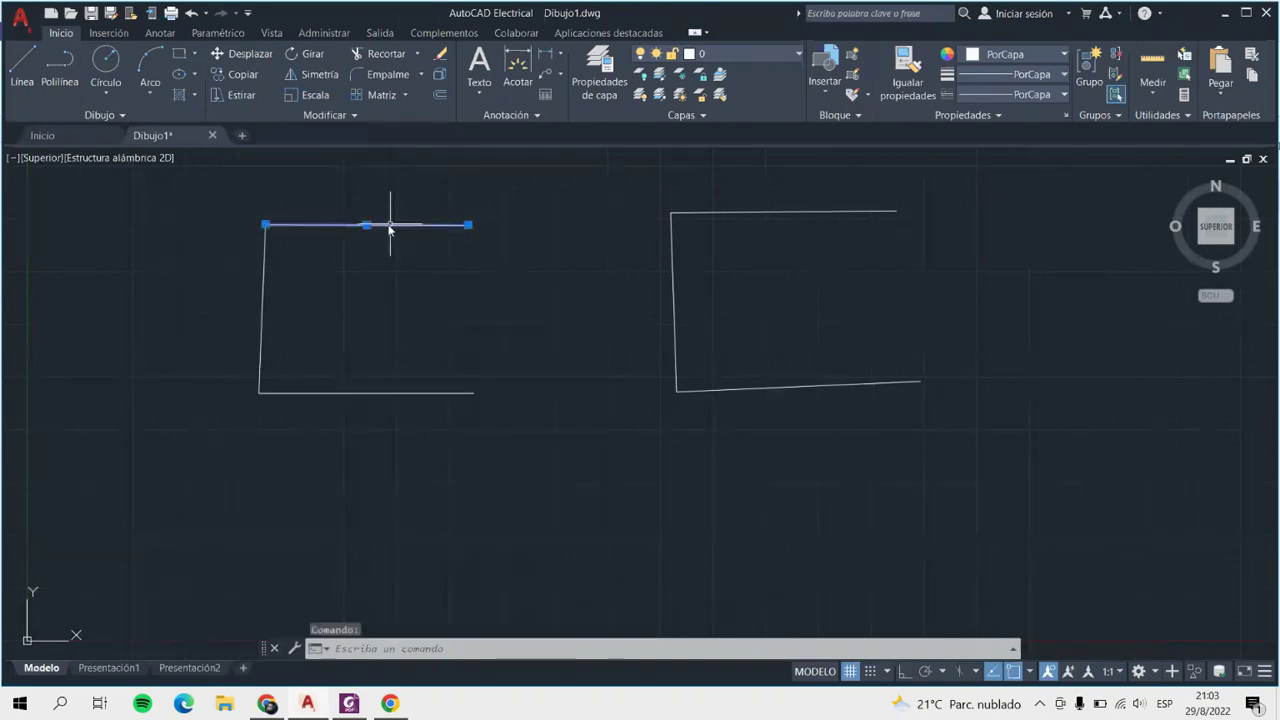
pyautogui.click(265, 308)
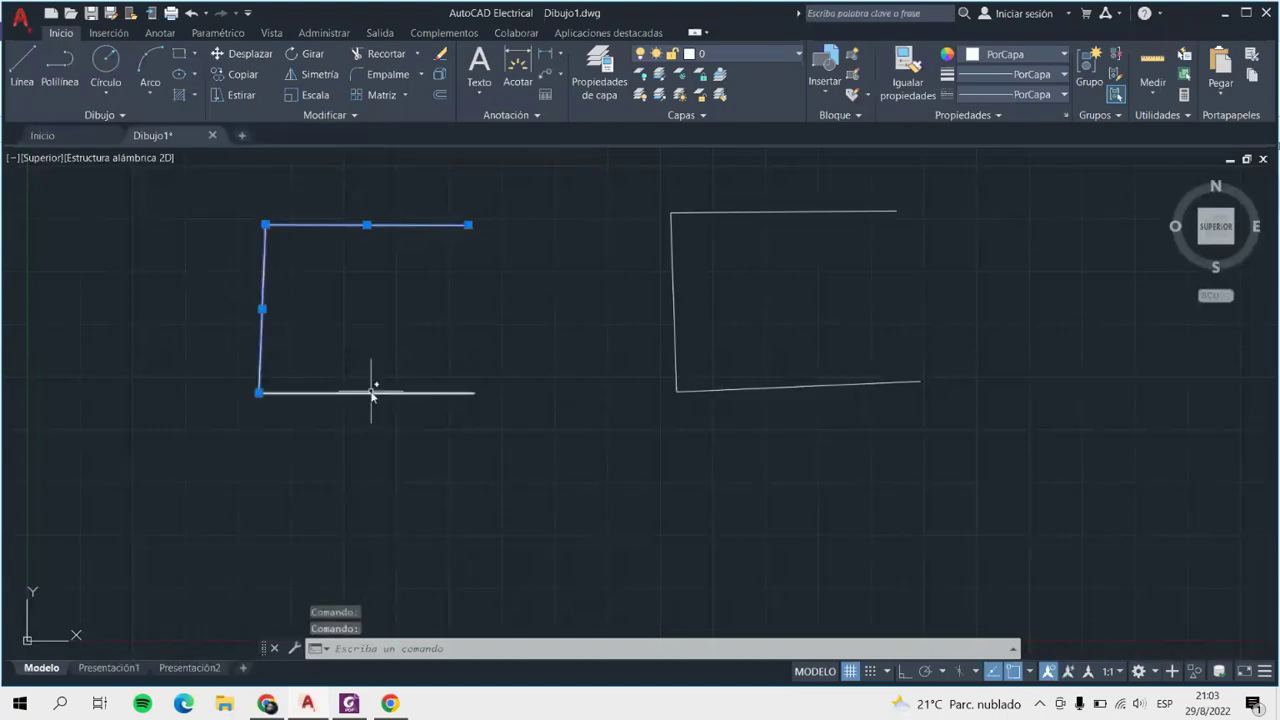
pyautogui.click(370, 399)
pyautogui.press('Escape')
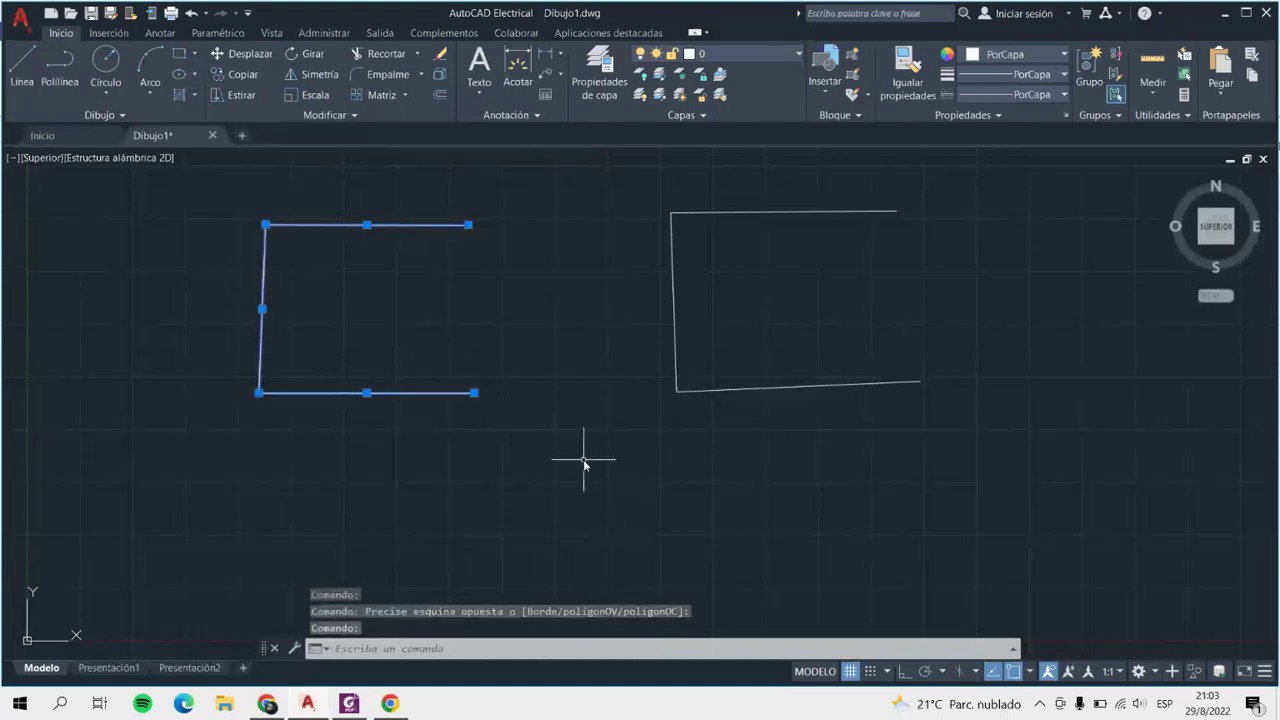
pyautogui.press('Escape')
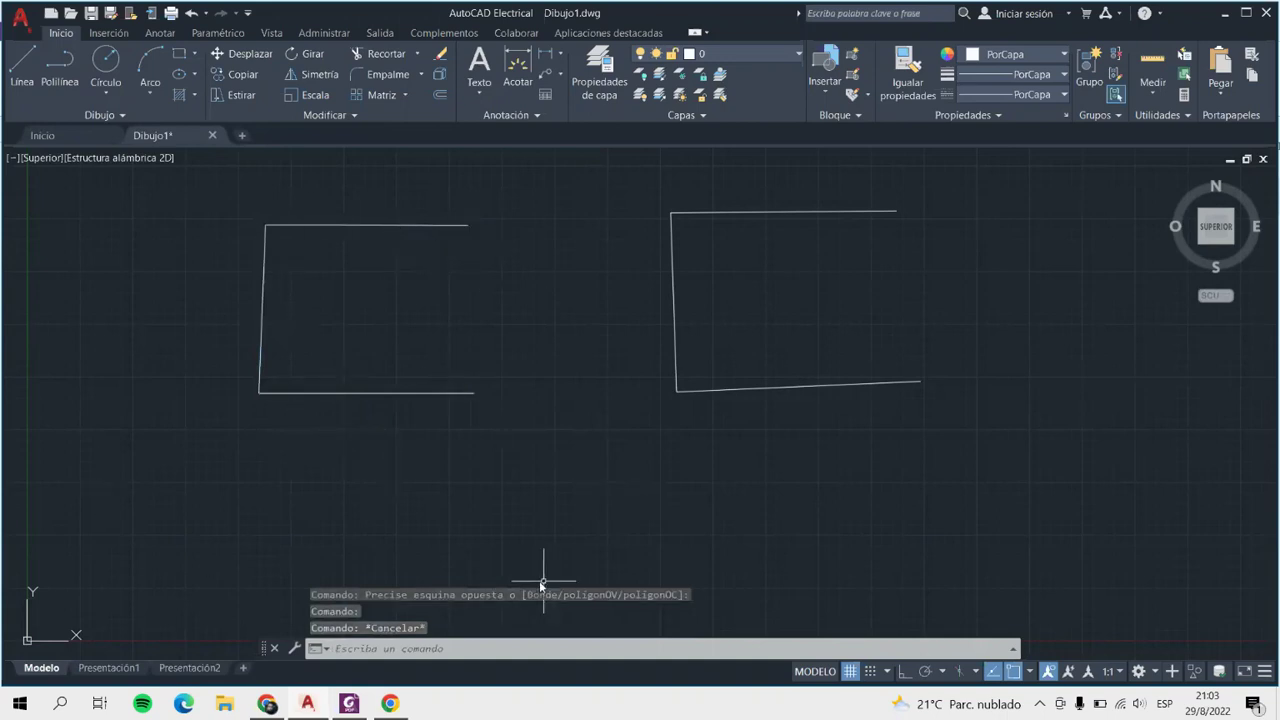
pyautogui.click(676, 314)
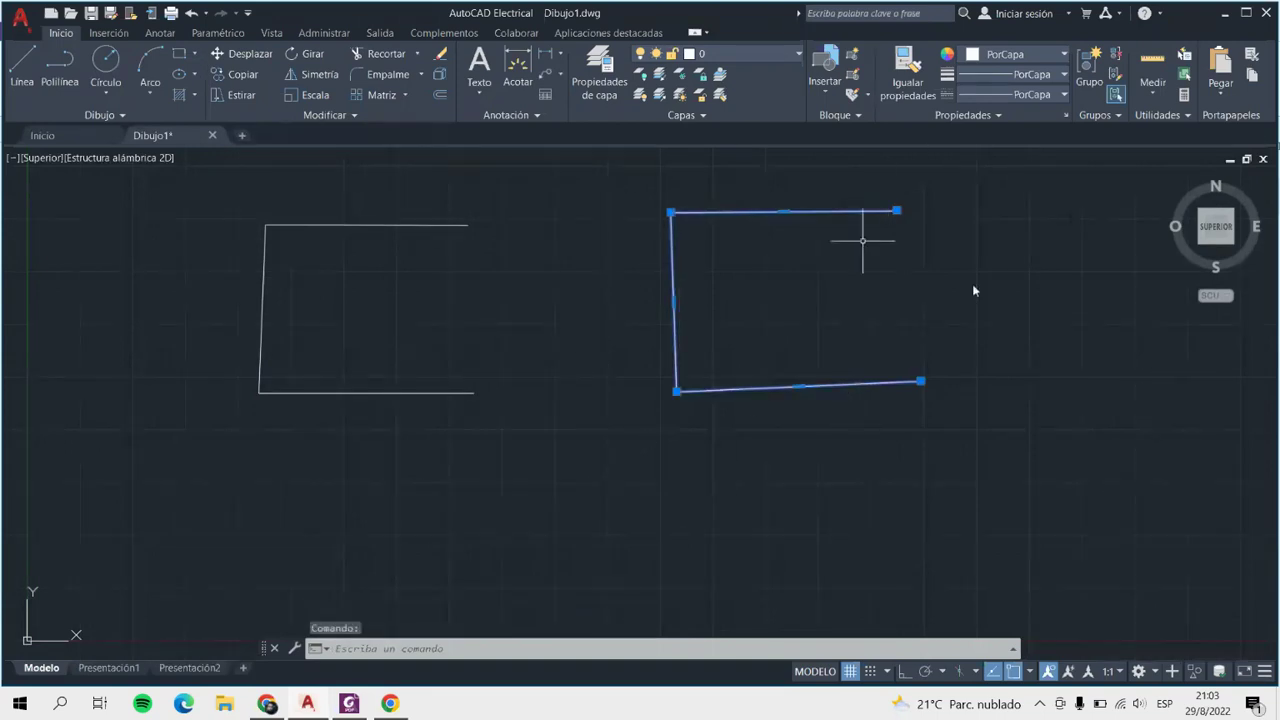
pyautogui.click(920, 381)
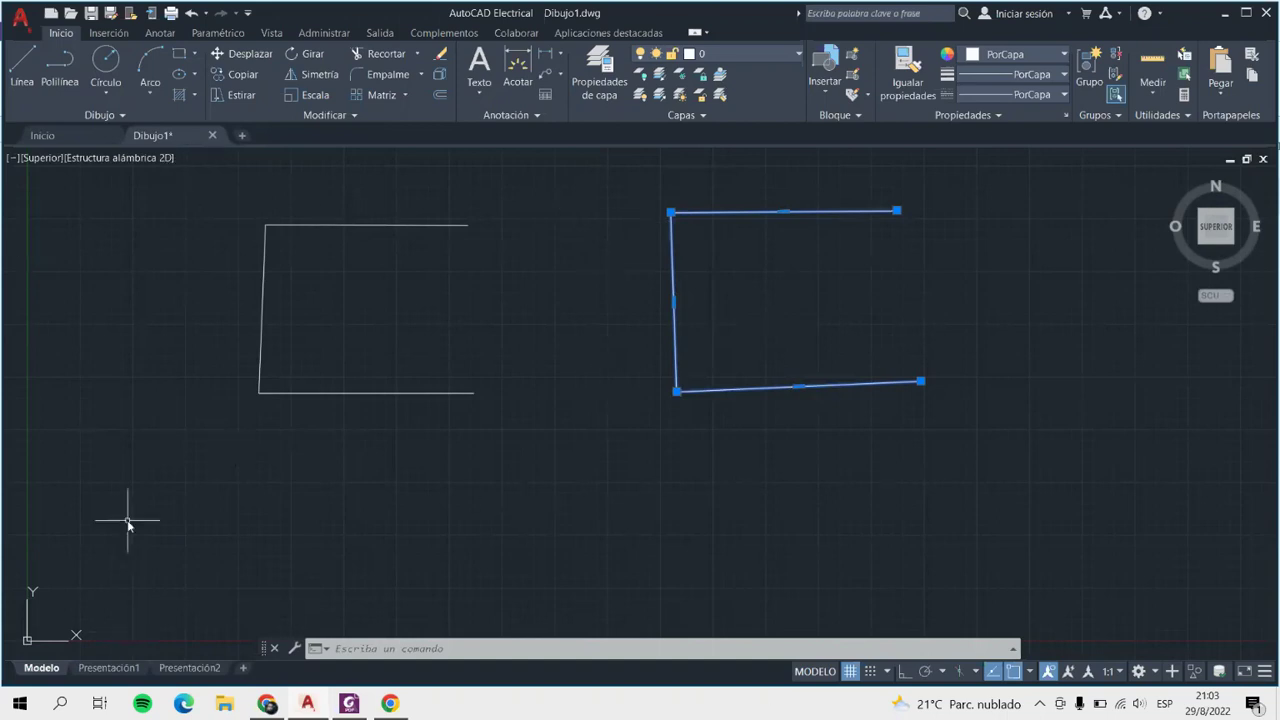
# Window-select both bracket shapes and delete them, clearing the drawing.
pyautogui.click(229, 191)
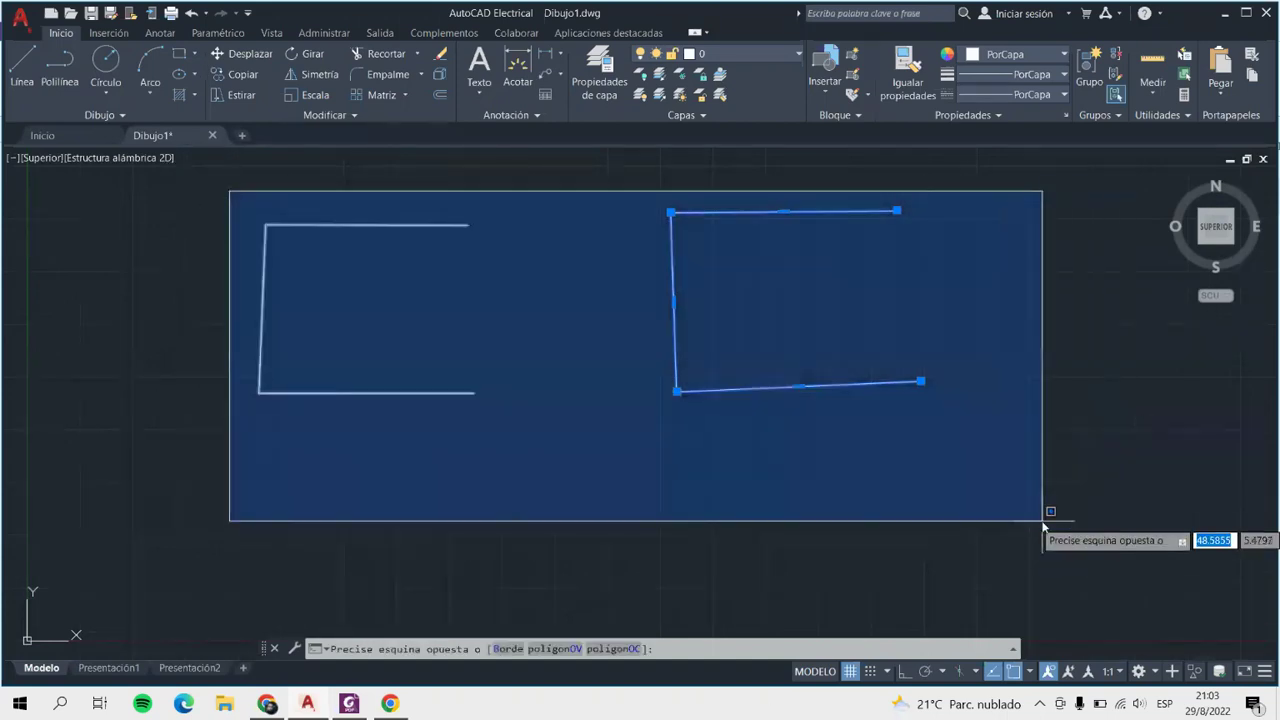
pyautogui.click(1185, 630)
pyautogui.press('Delete')
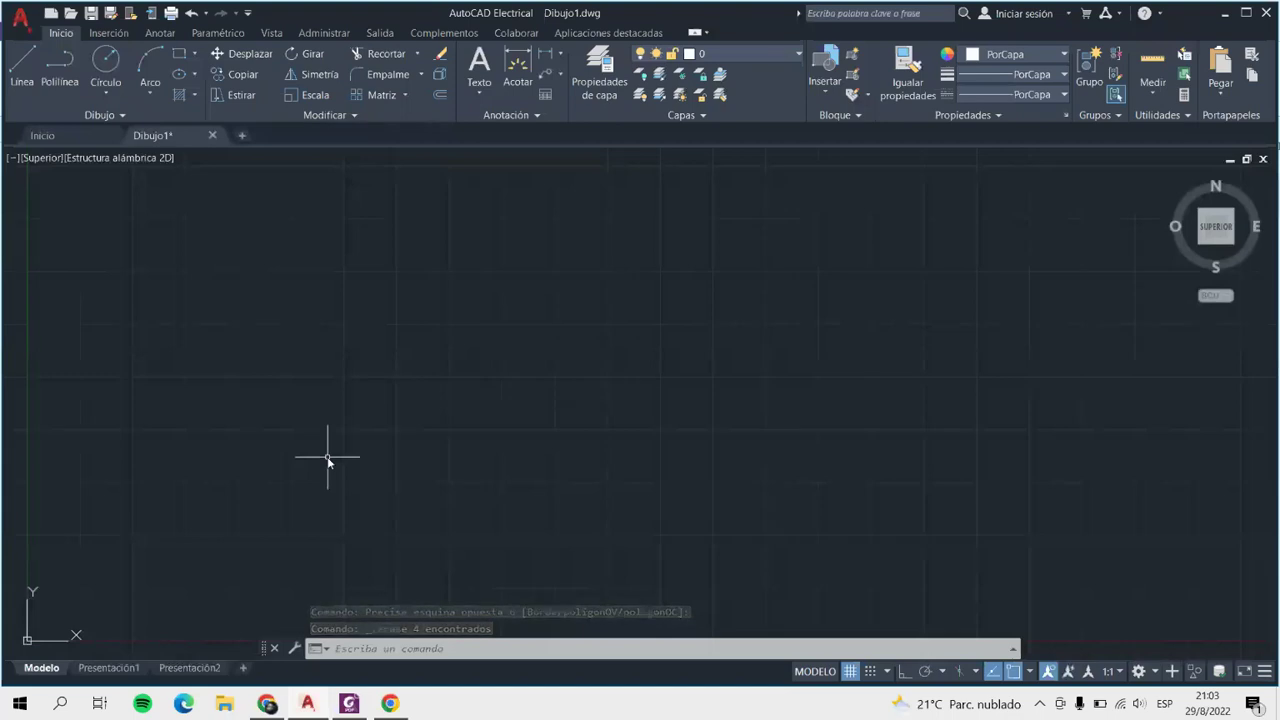
pyautogui.click(54, 81)
# Start a polyline in Arco mode with a first arc of length 5 closing into a small loop.
pyautogui.click(203, 400)
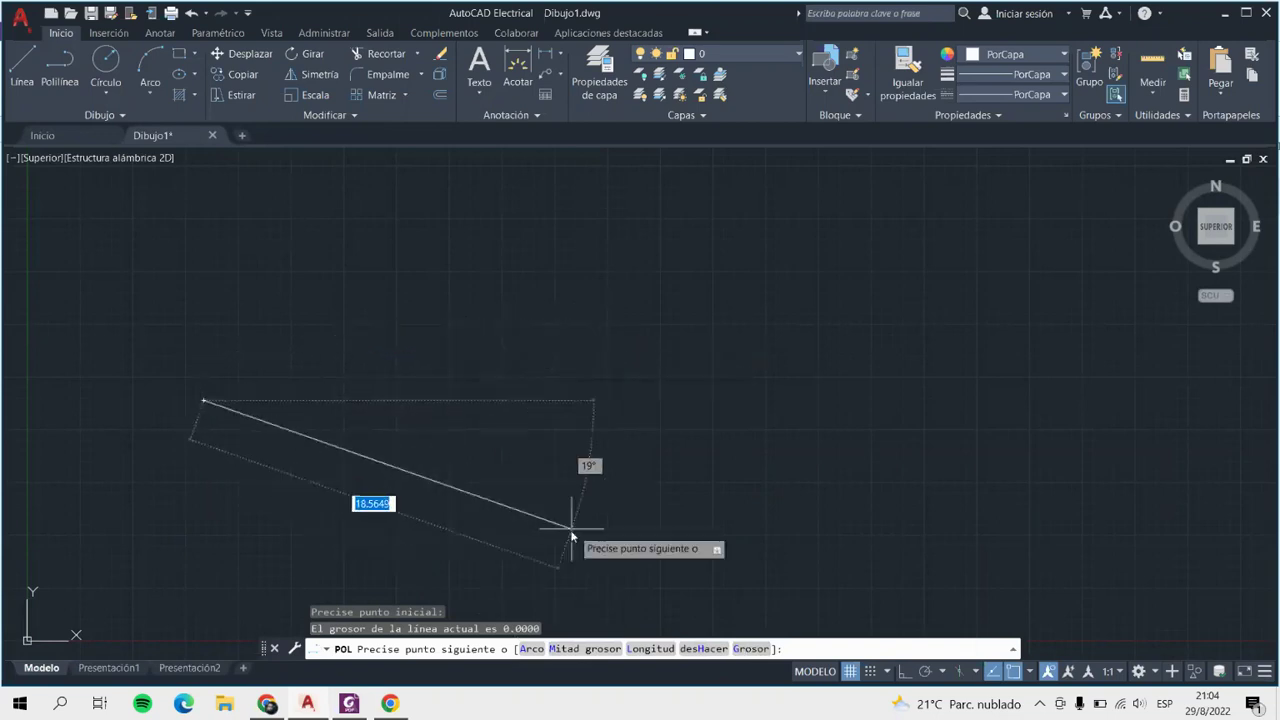
pyautogui.click(533, 652)
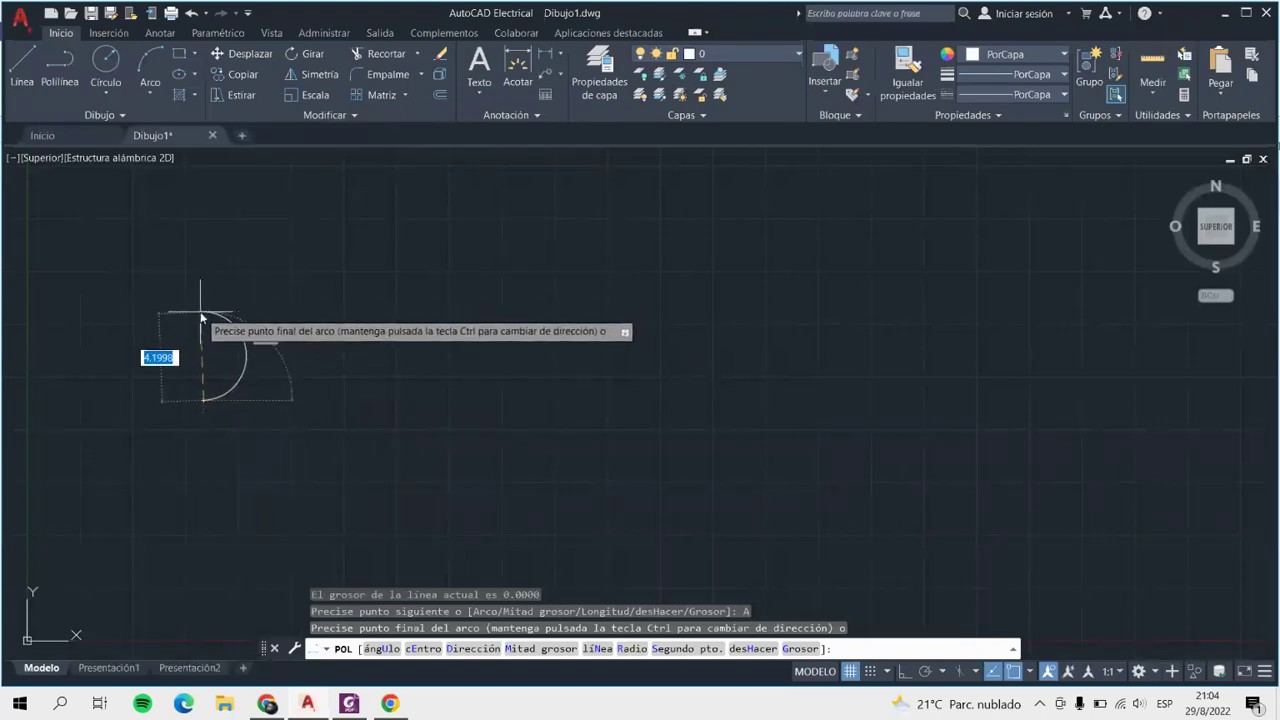
pyautogui.write('5')
pyautogui.press('Return')
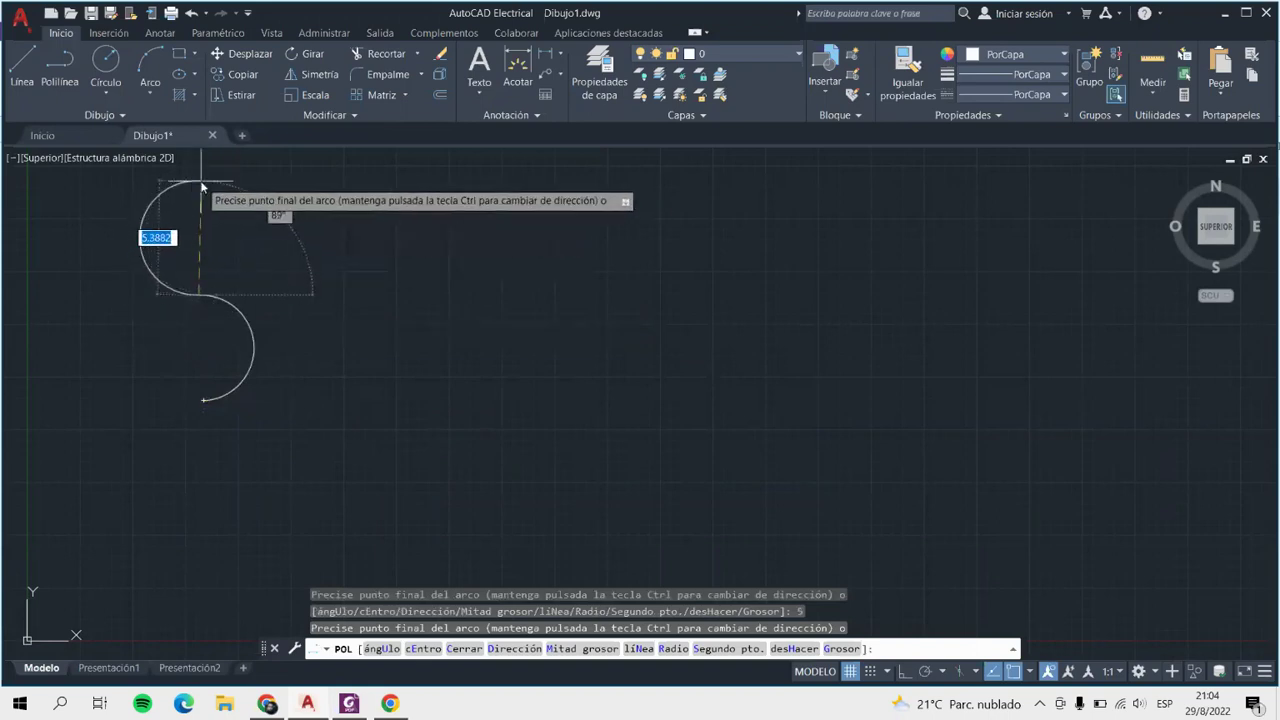
pyautogui.press('BackSpace')
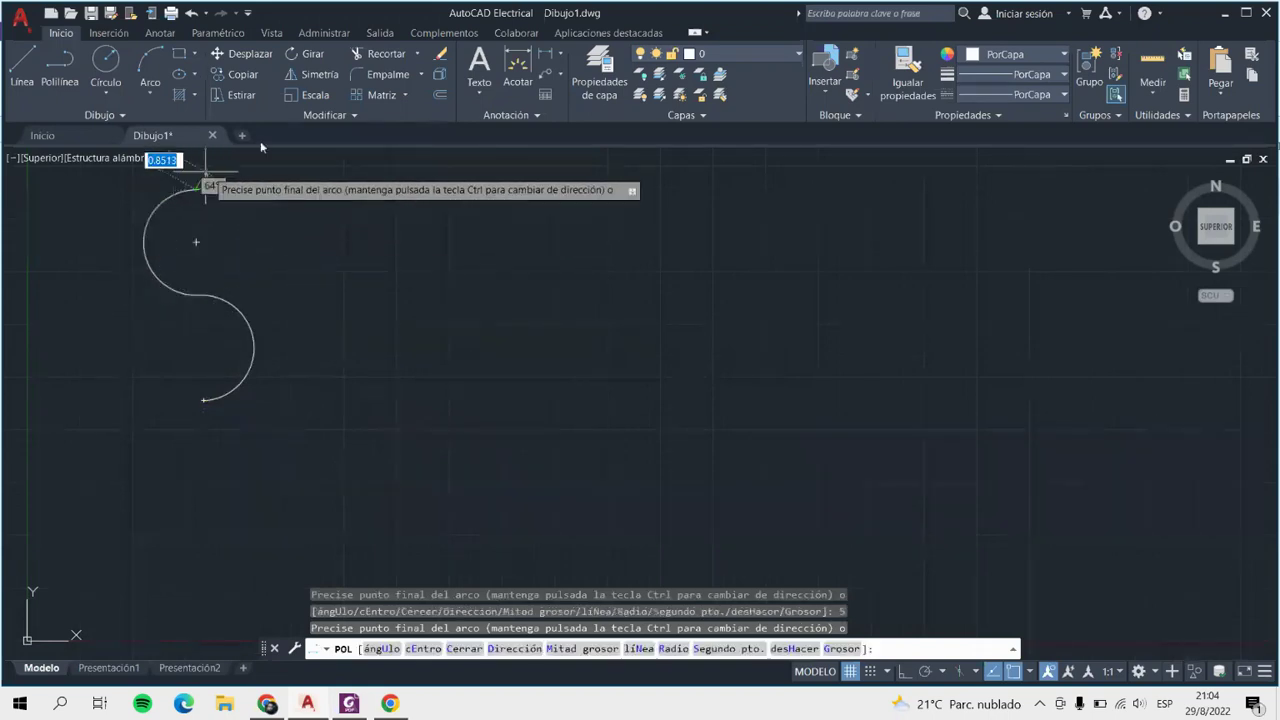
pyautogui.scroll(-3, 265, 265)
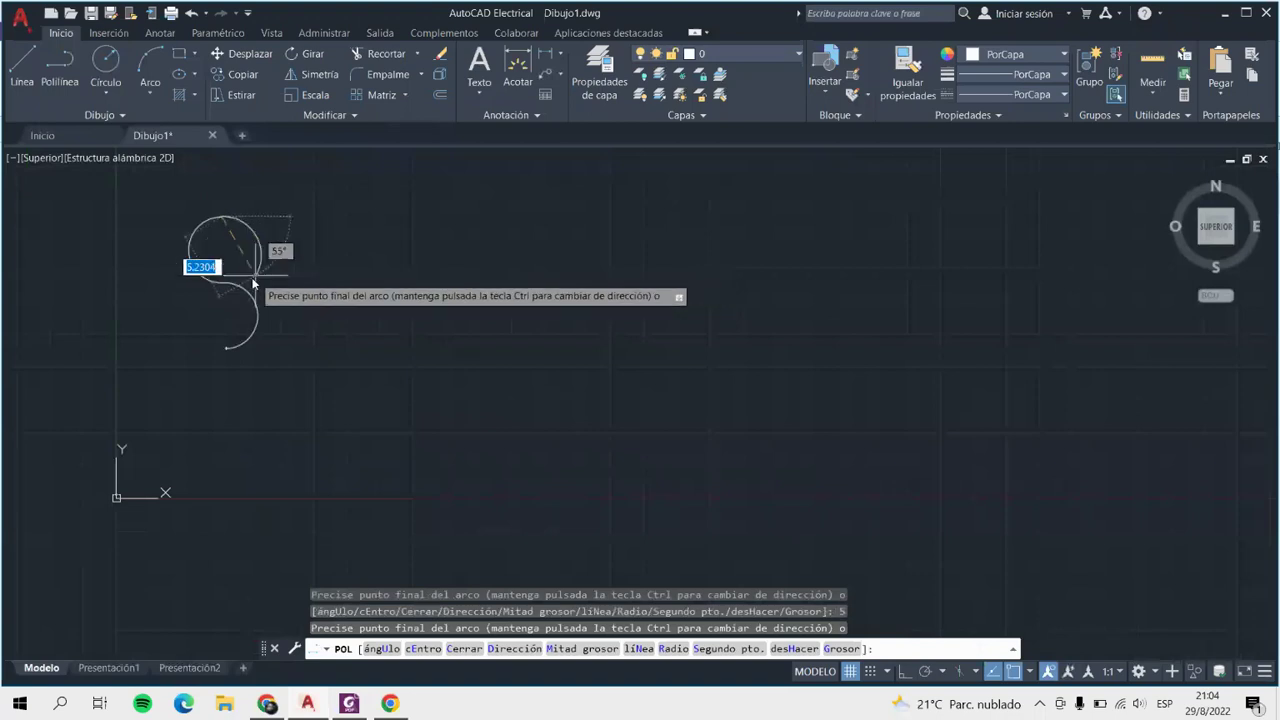
pyautogui.click(224, 283)
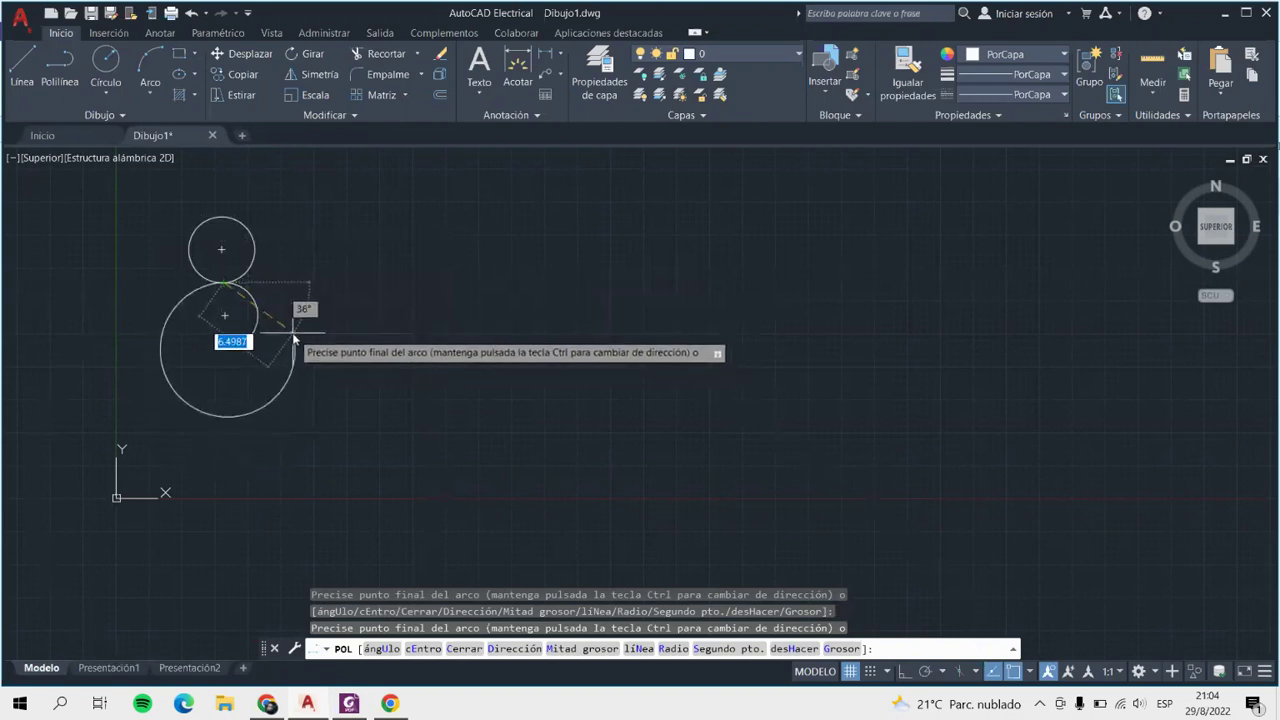
# Extend the spiral with arc segments of length 8, 9 and 8, then end the polyline.
pyautogui.press('Return')
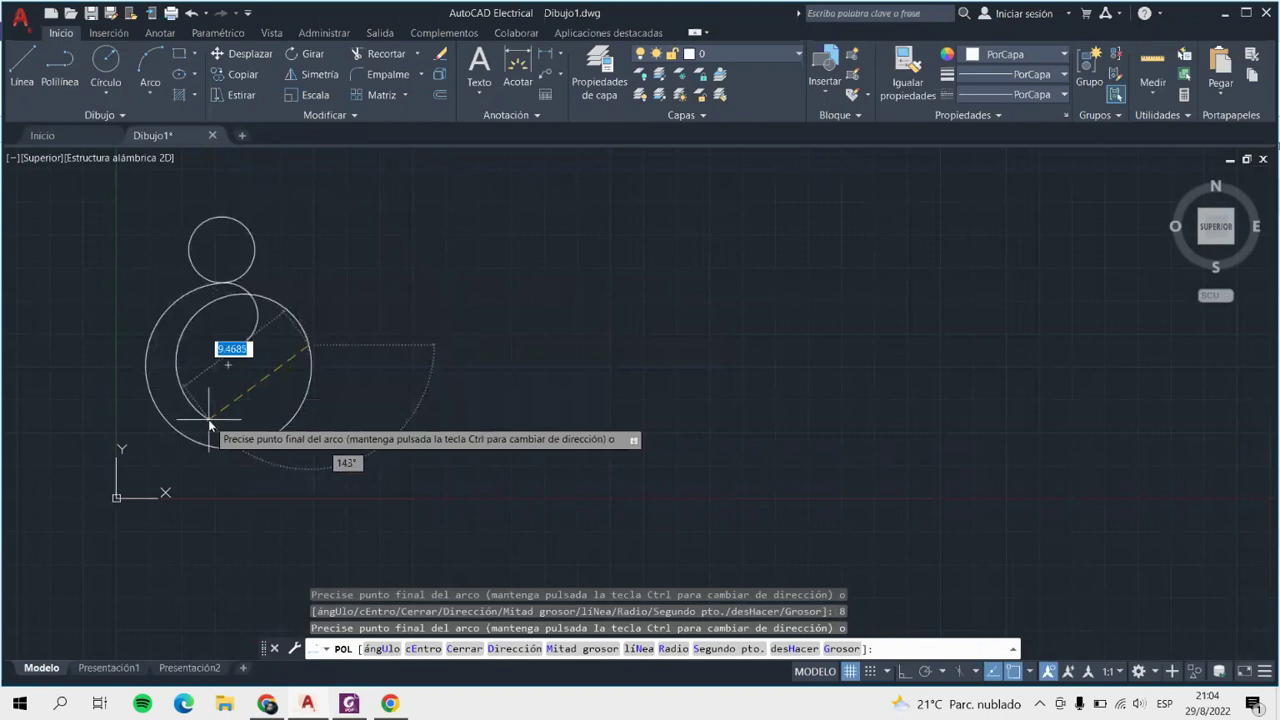
pyautogui.write('9')
pyautogui.press('Return')
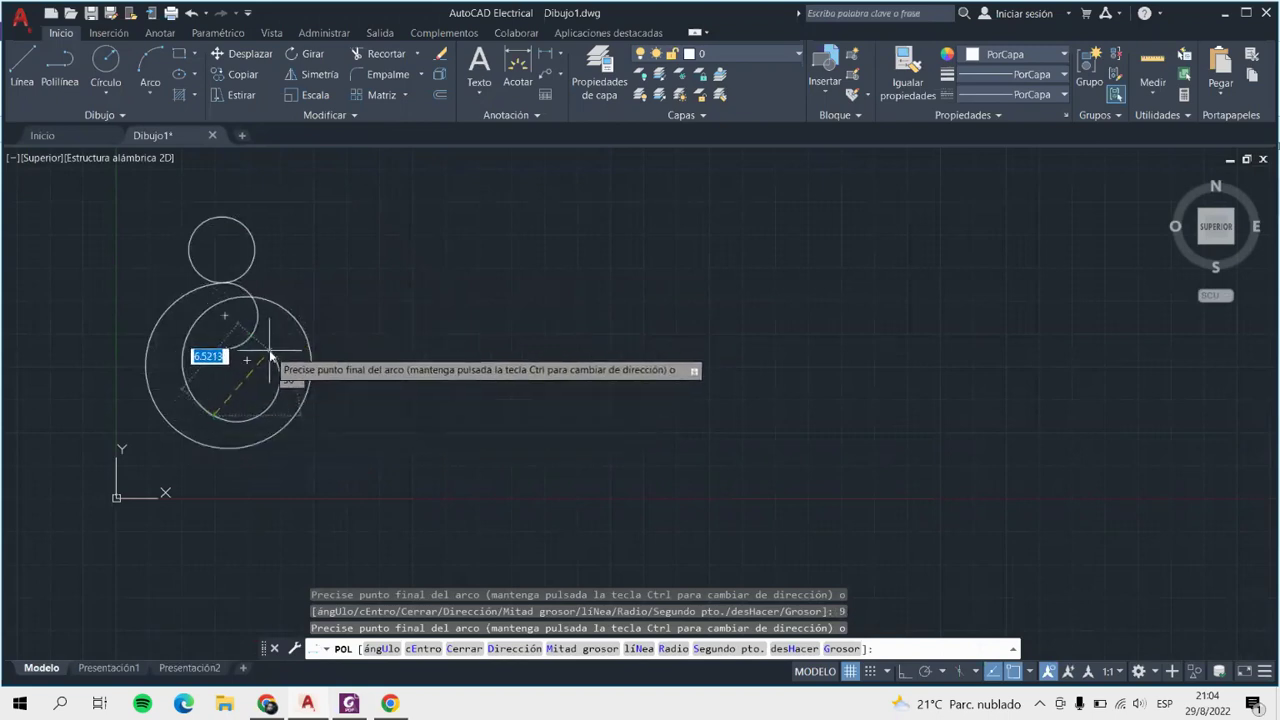
pyautogui.write('8')
pyautogui.press('Return')
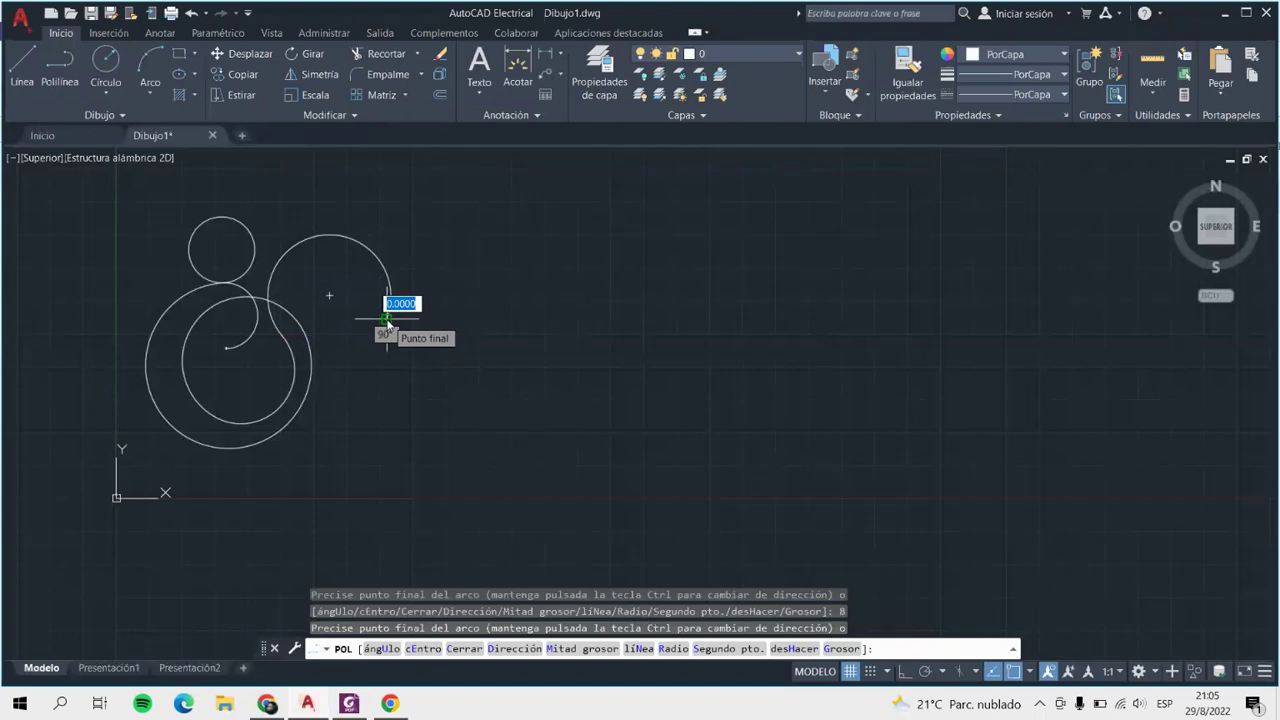
pyautogui.press('Return')
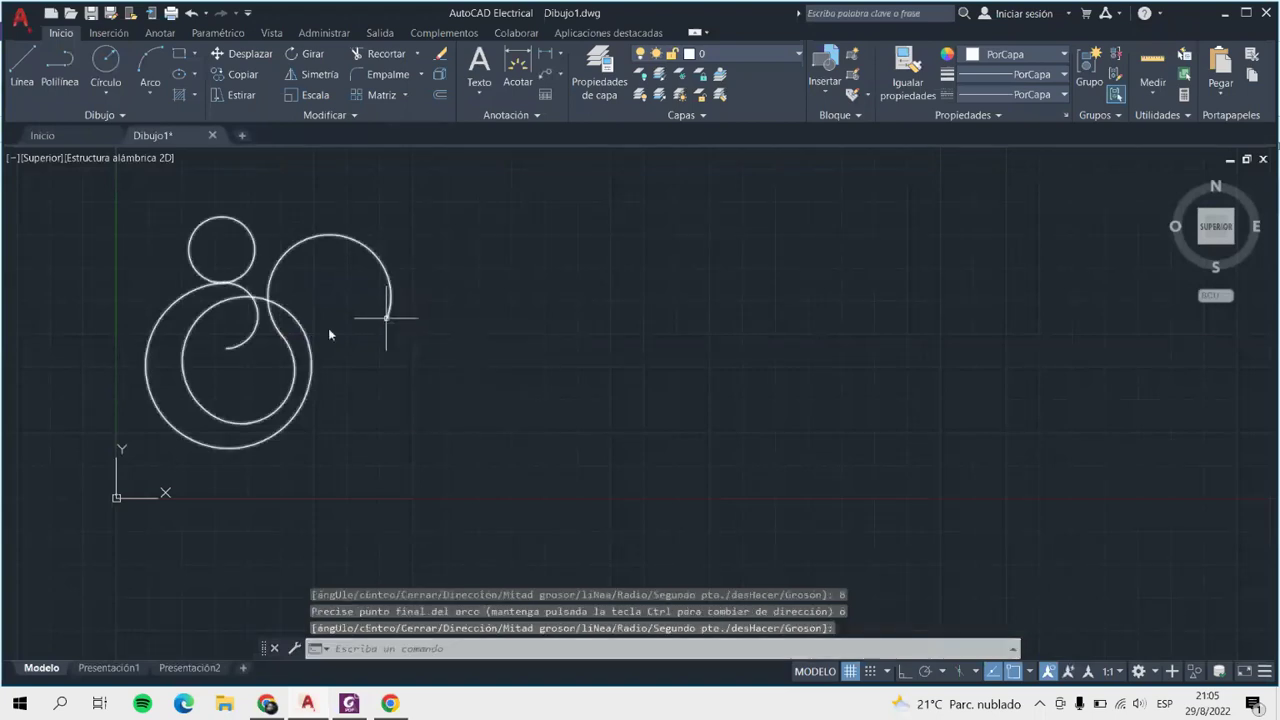
pyautogui.click(249, 271)
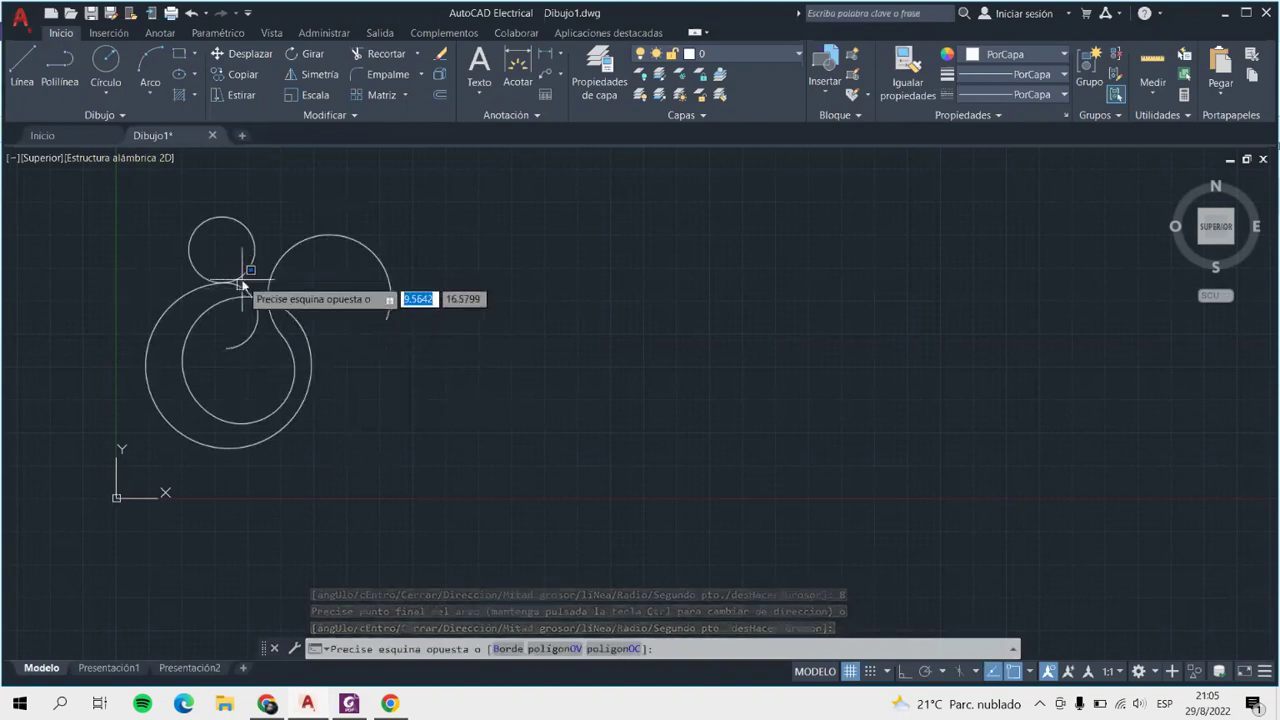
pyautogui.click(242, 287)
pyautogui.click(242, 287)
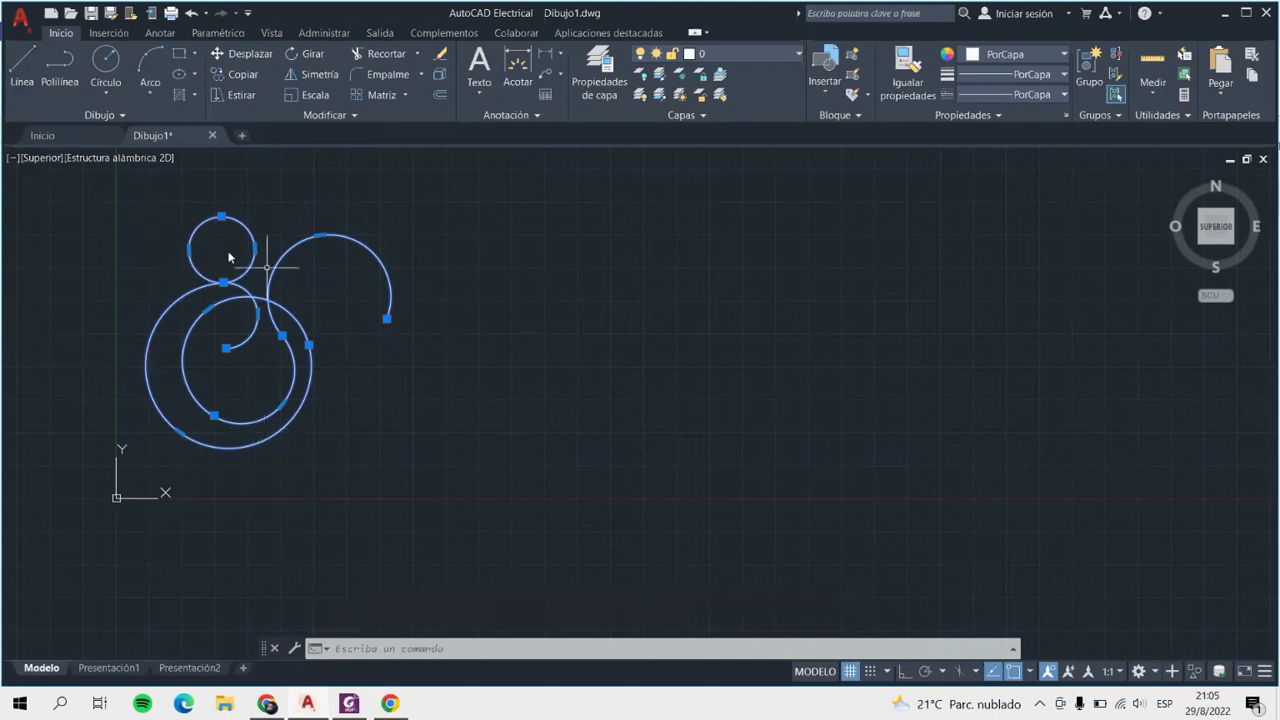
pyautogui.press('Escape')
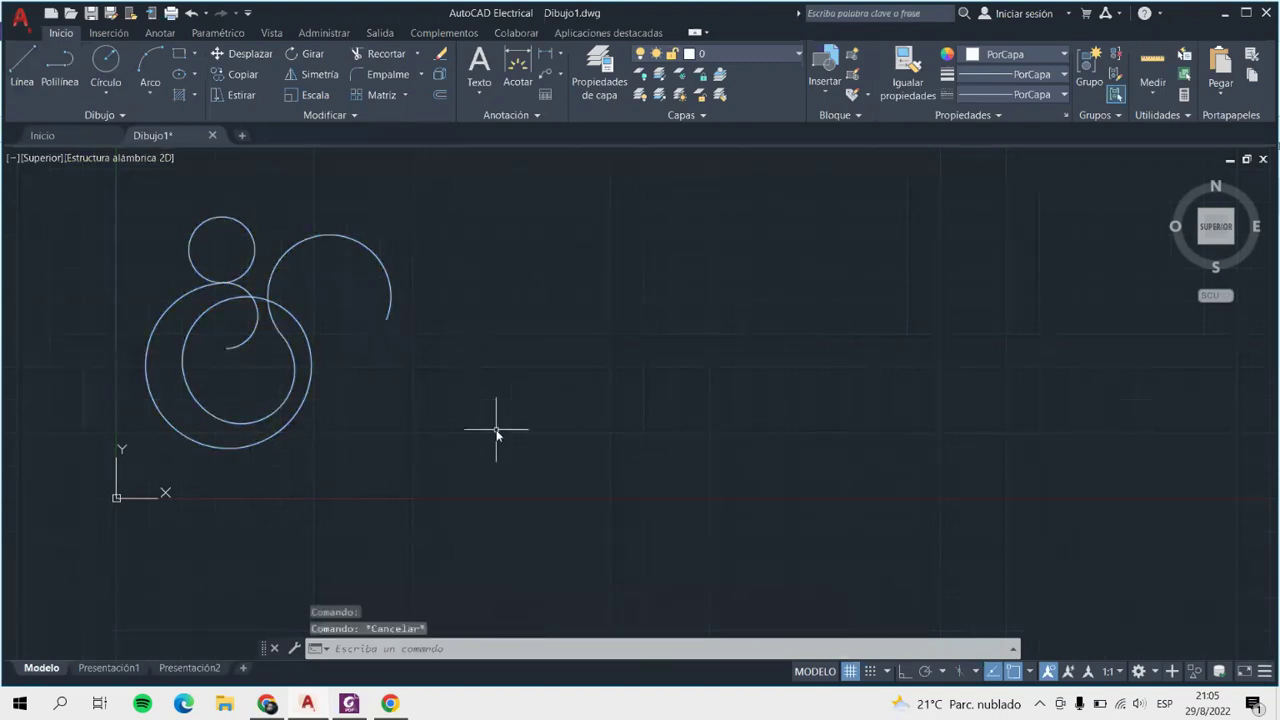
# Begin a new polyline right of the spiral and select its Grosor (width) option.
pyautogui.click(62, 70)
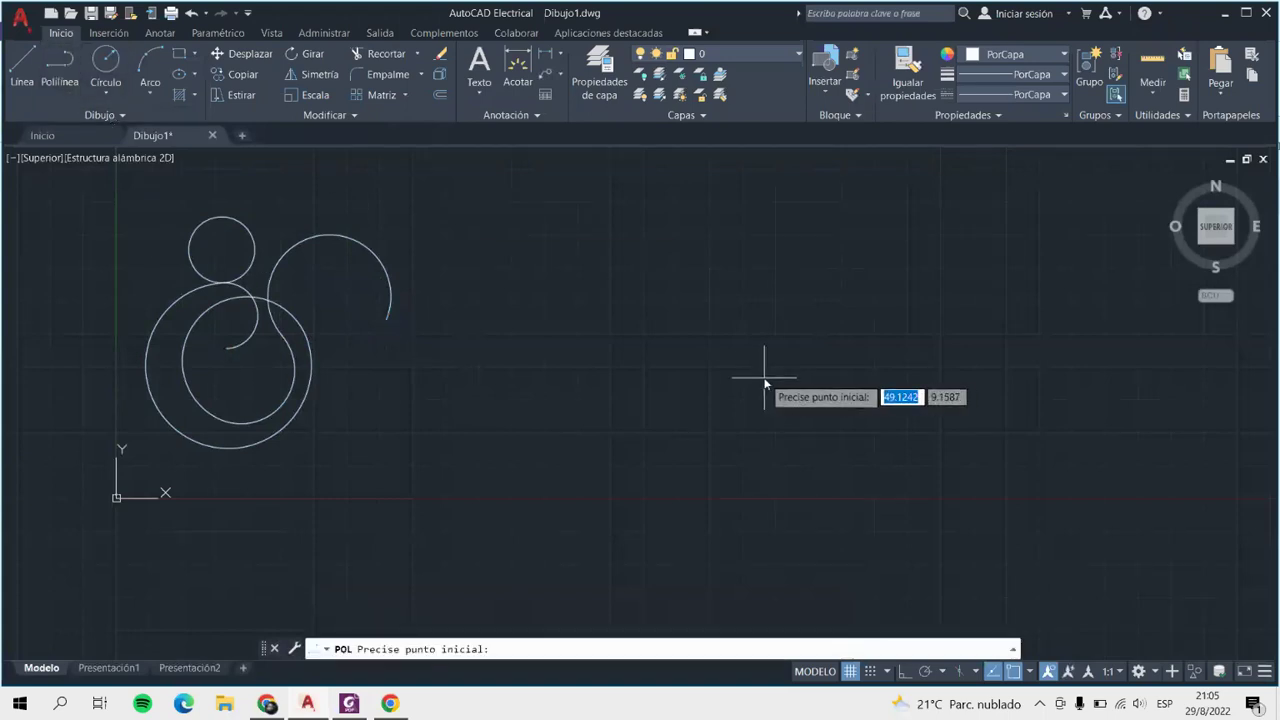
pyautogui.click(485, 399)
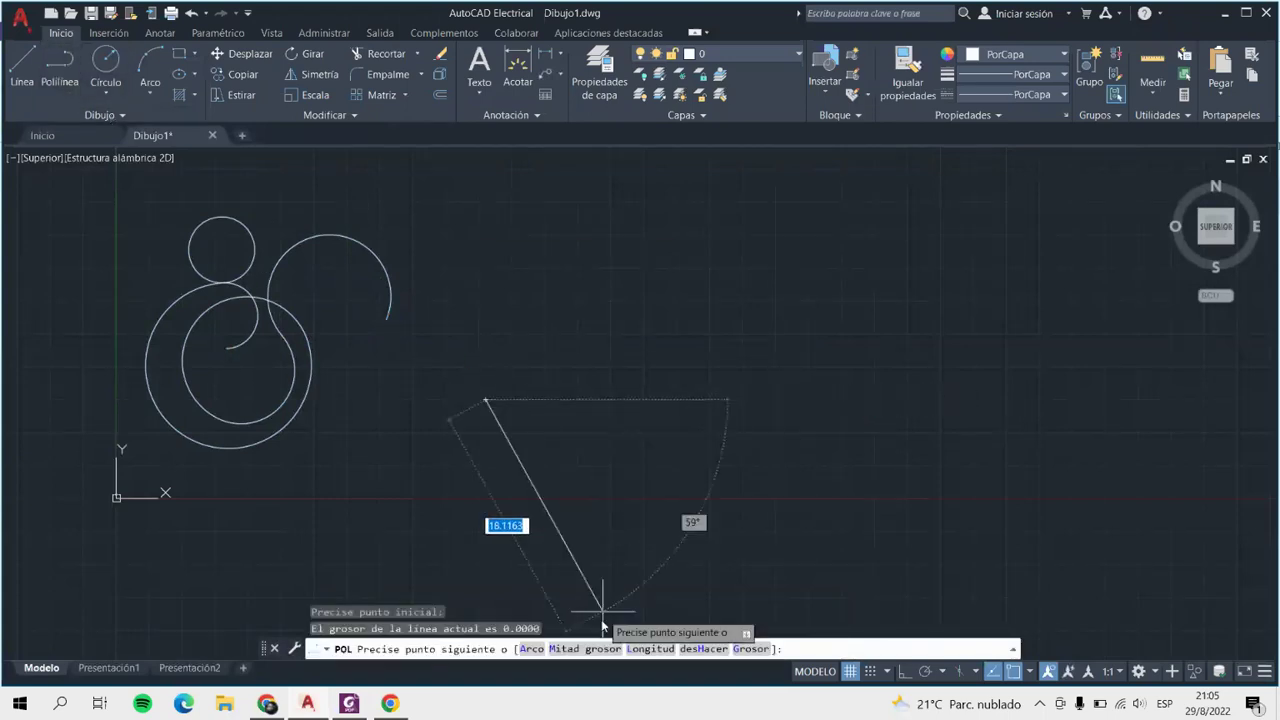
pyautogui.click(752, 649)
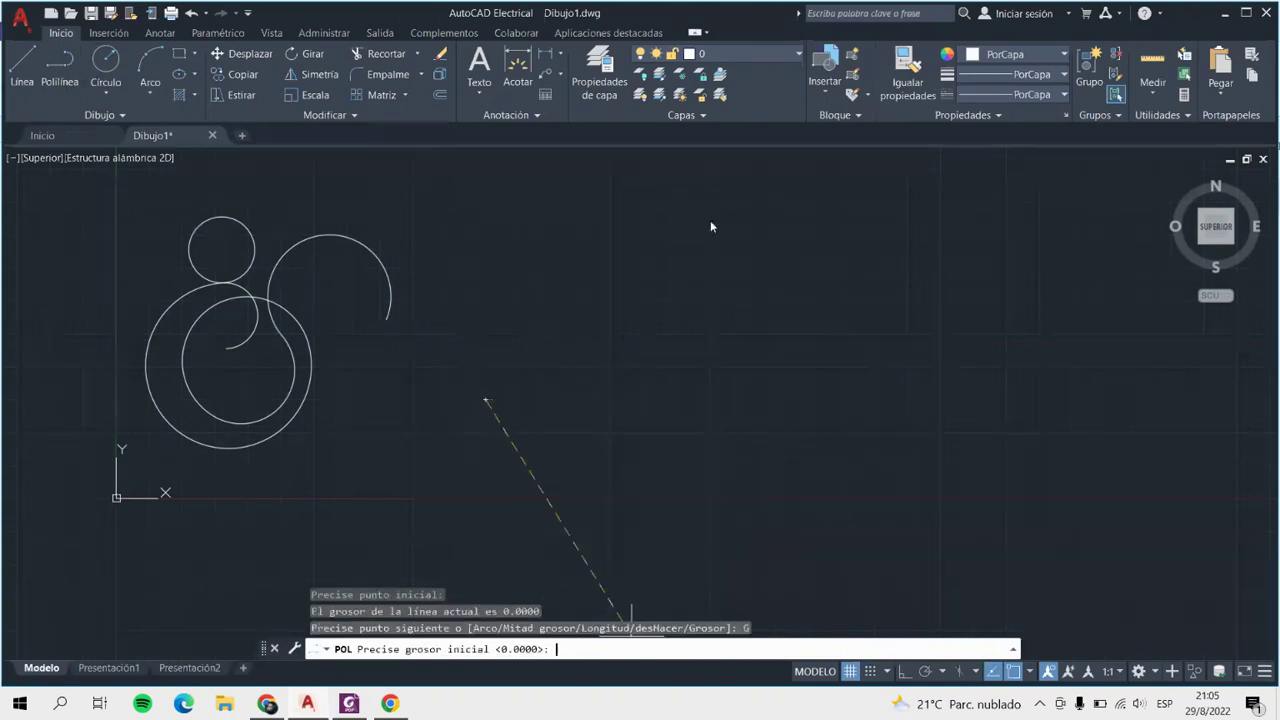
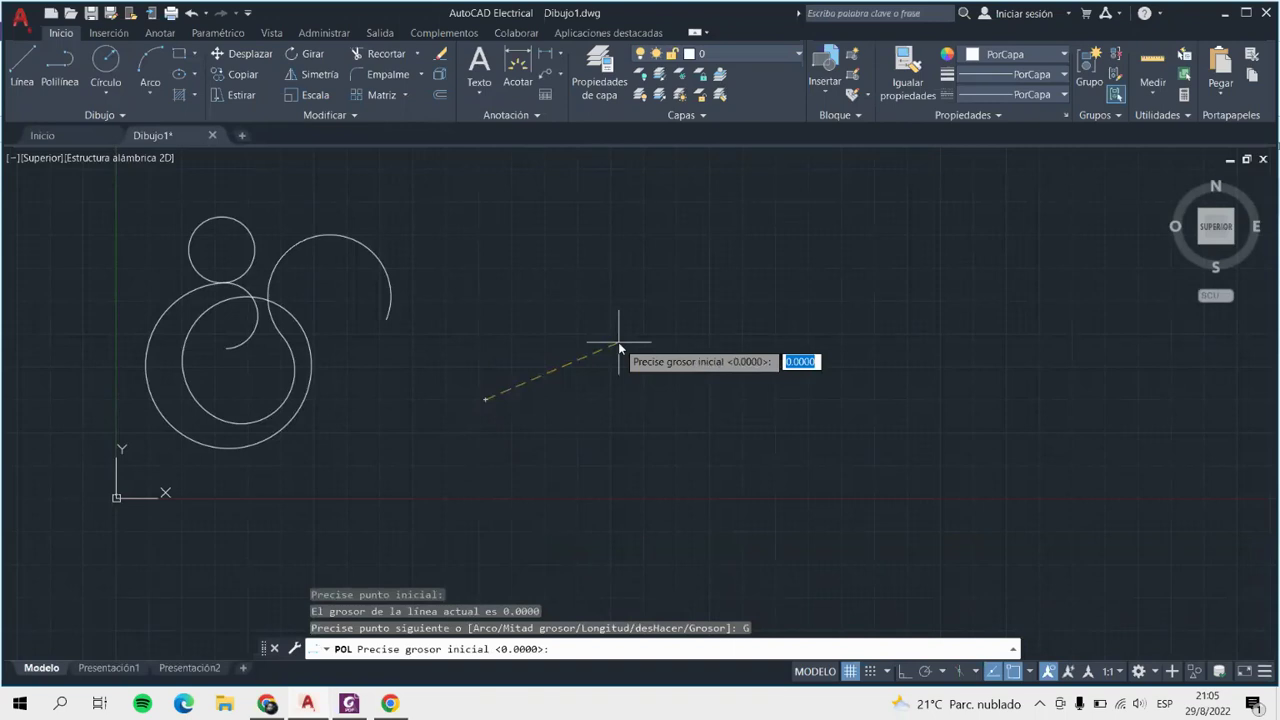
# Set the polyline's starting and ending width to 10.
pyautogui.write('10')
pyautogui.press('Return')
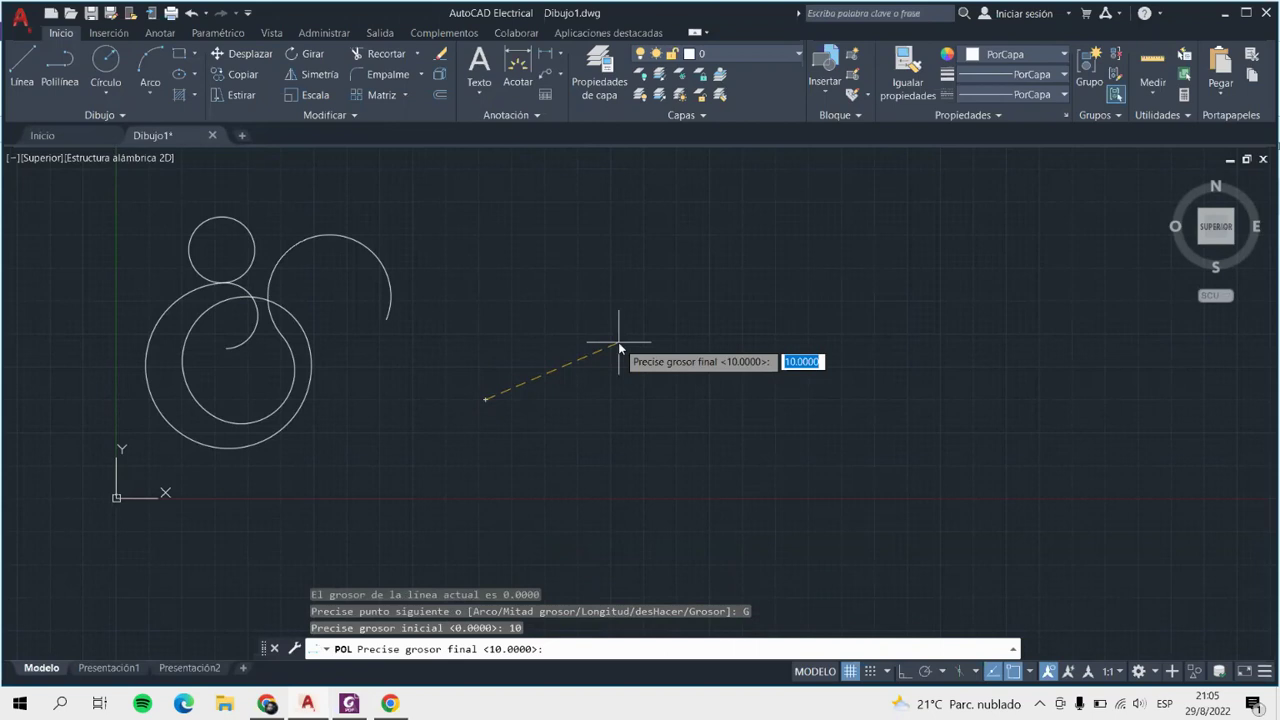
pyautogui.press('Return')
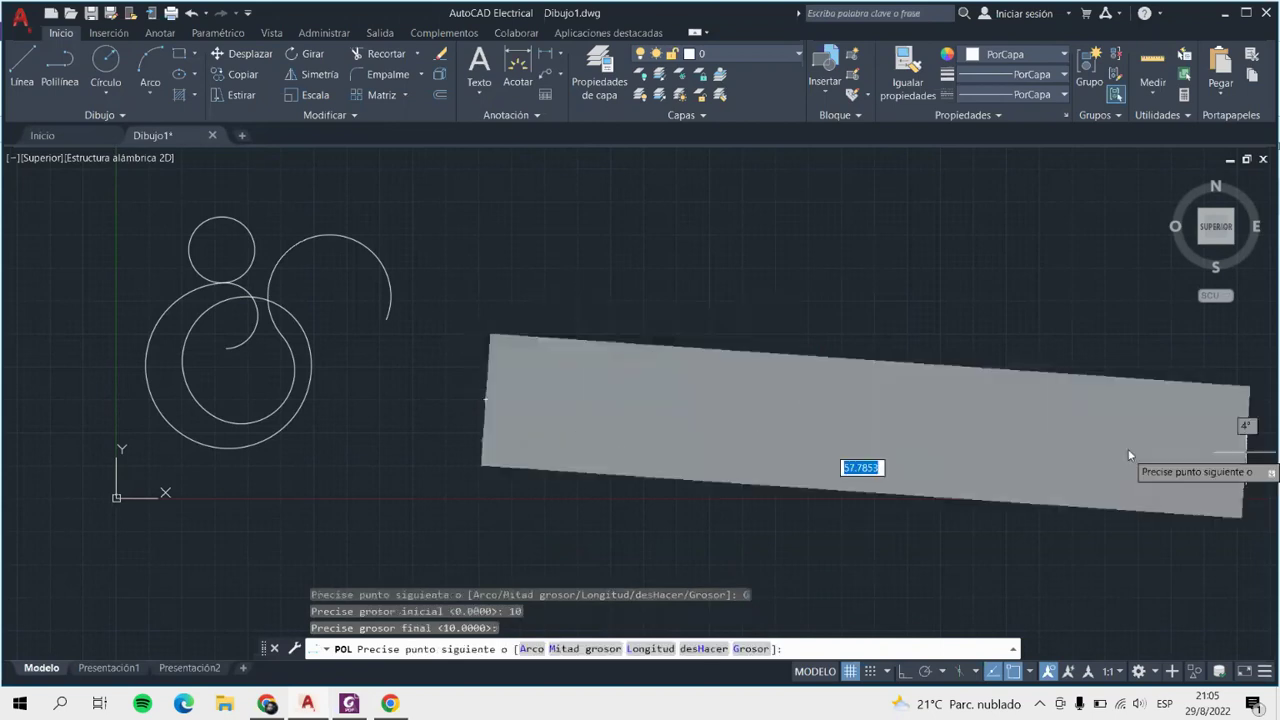
pyautogui.scroll(-3, 752, 415)
pyautogui.scroll(3, 1110, 408)
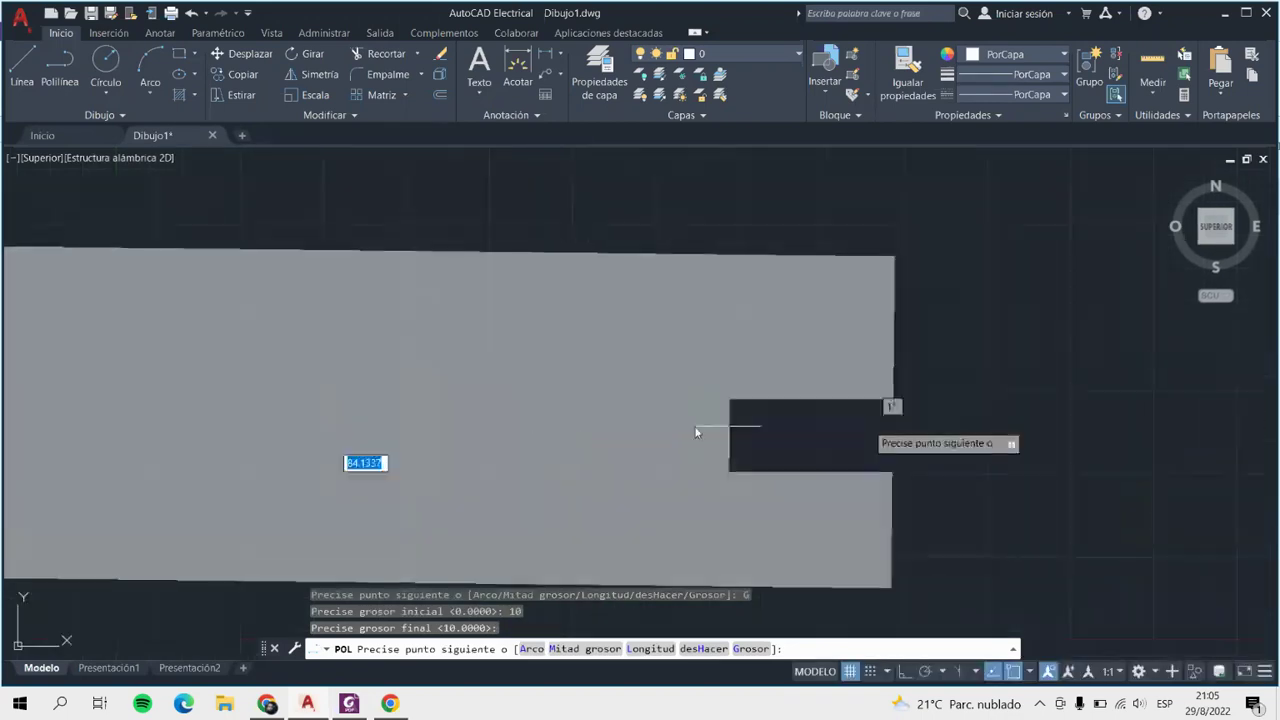
pyautogui.scroll(-3, 735, 429)
pyautogui.scroll(2, 757, 440)
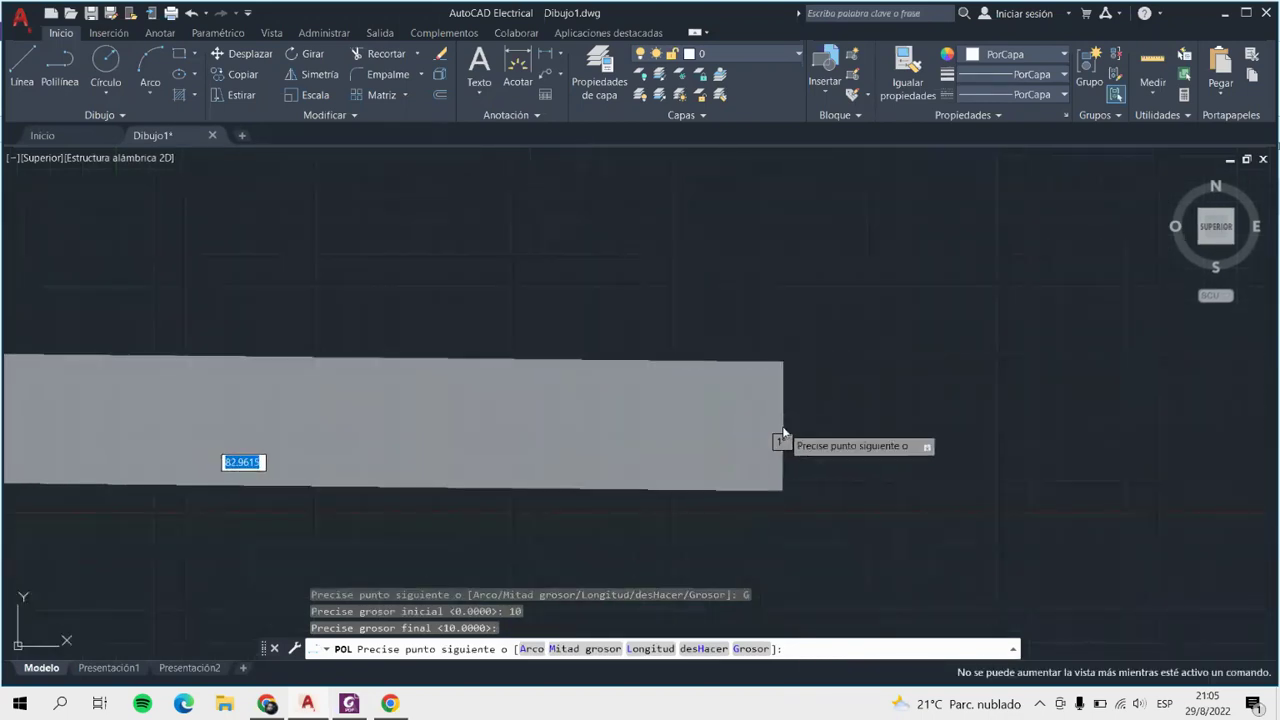
pyautogui.scroll(-2, 615, 447)
# Draw the width-10 polyline as a three-segment bracket beside the circles.
pyautogui.click(631, 440)
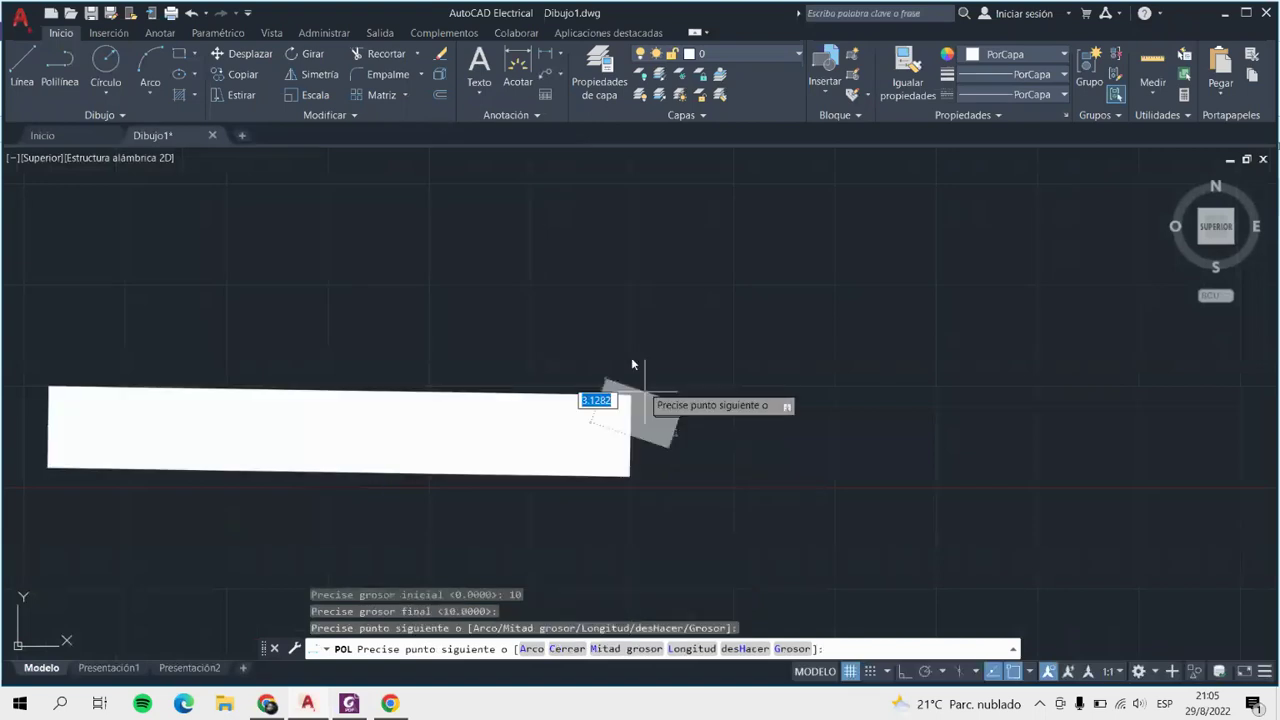
pyautogui.click(628, 188)
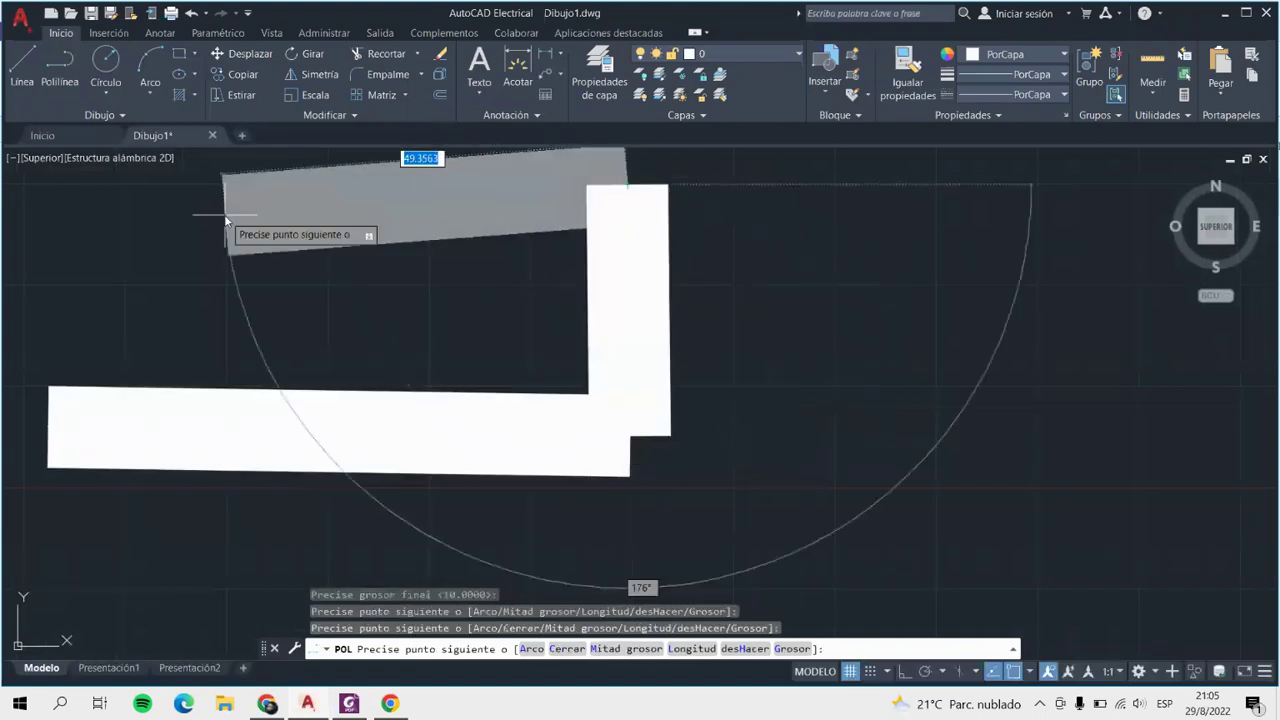
pyautogui.click(213, 188)
pyautogui.press('Return')
pyautogui.scroll(-5, 463, 430)
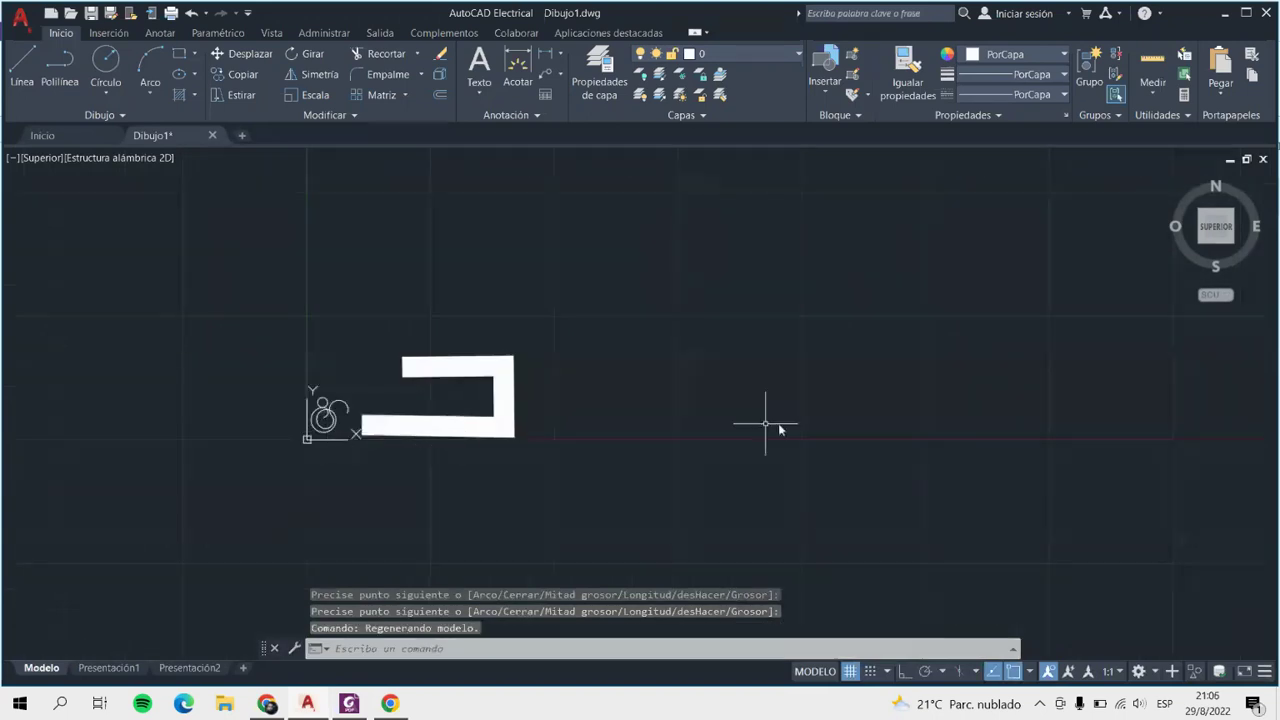
pyautogui.scroll(4, 780, 430)
# Draw one polyline segment tapering from width 10 to 5, right of the bracket.
pyautogui.click(60, 70)
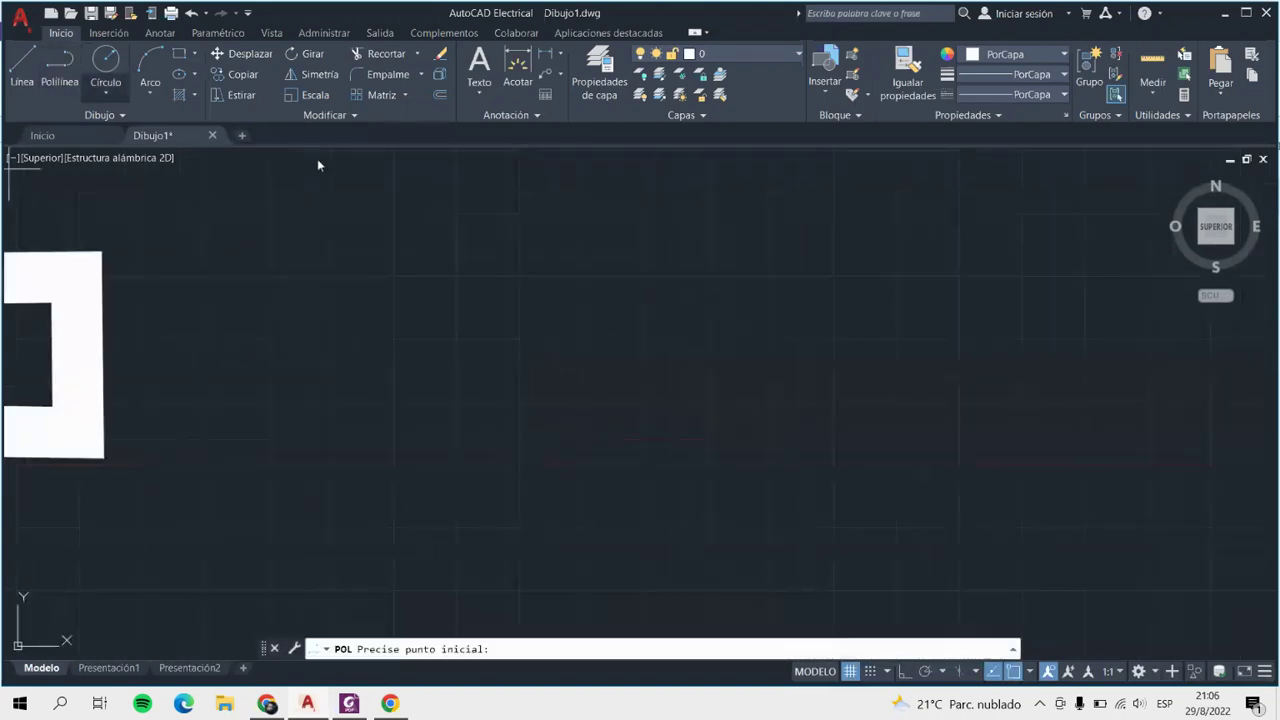
pyautogui.click(362, 337)
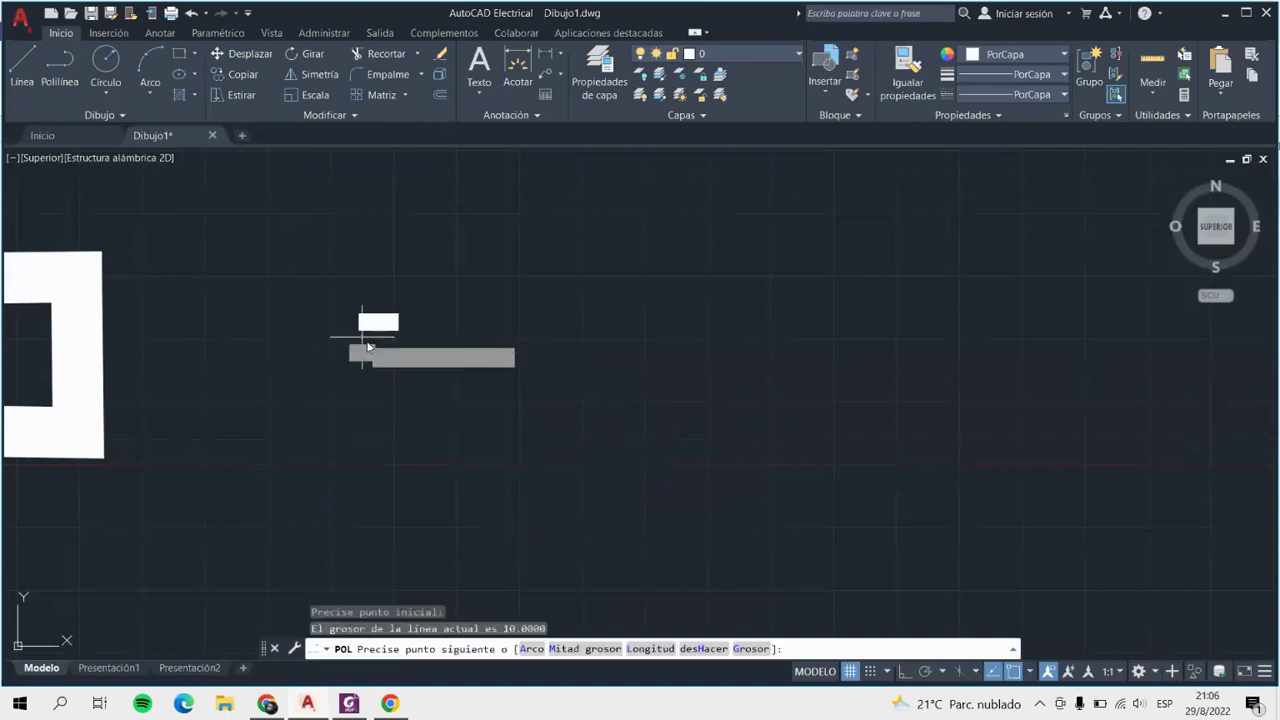
pyautogui.click(750, 649)
pyautogui.write('10')
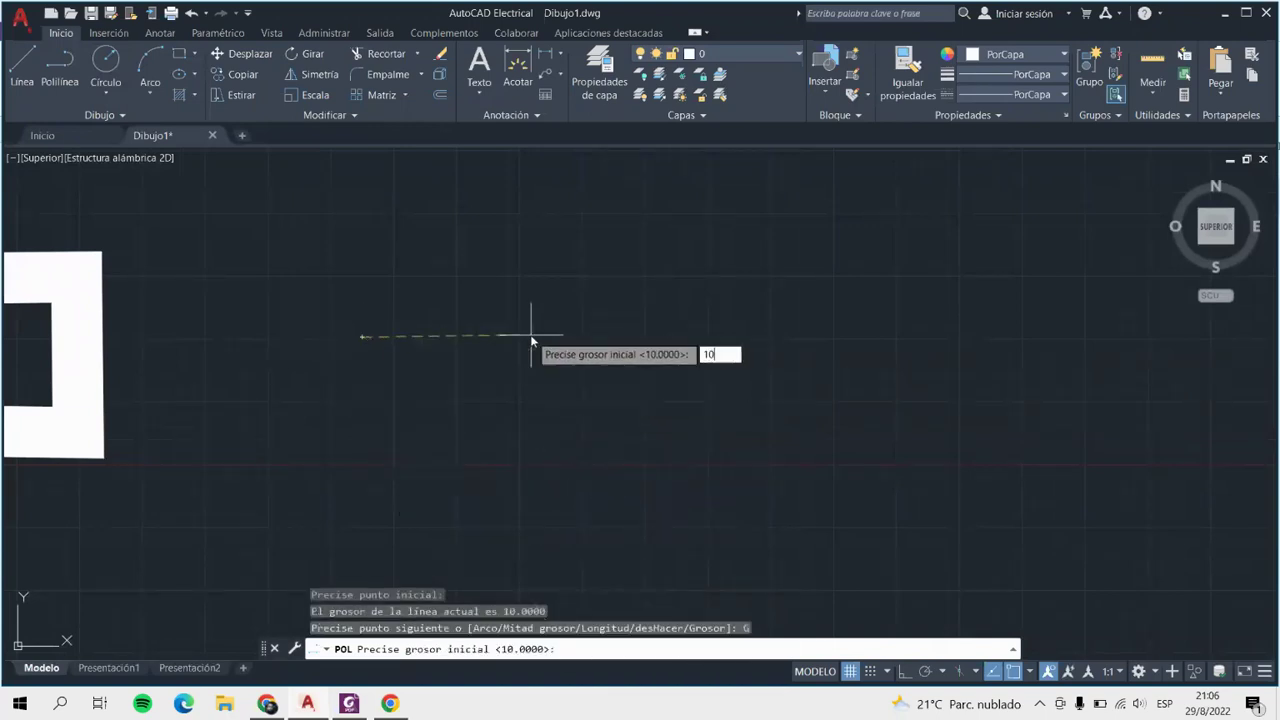
pyautogui.press('Return')
pyautogui.write('5')
pyautogui.press('Return')
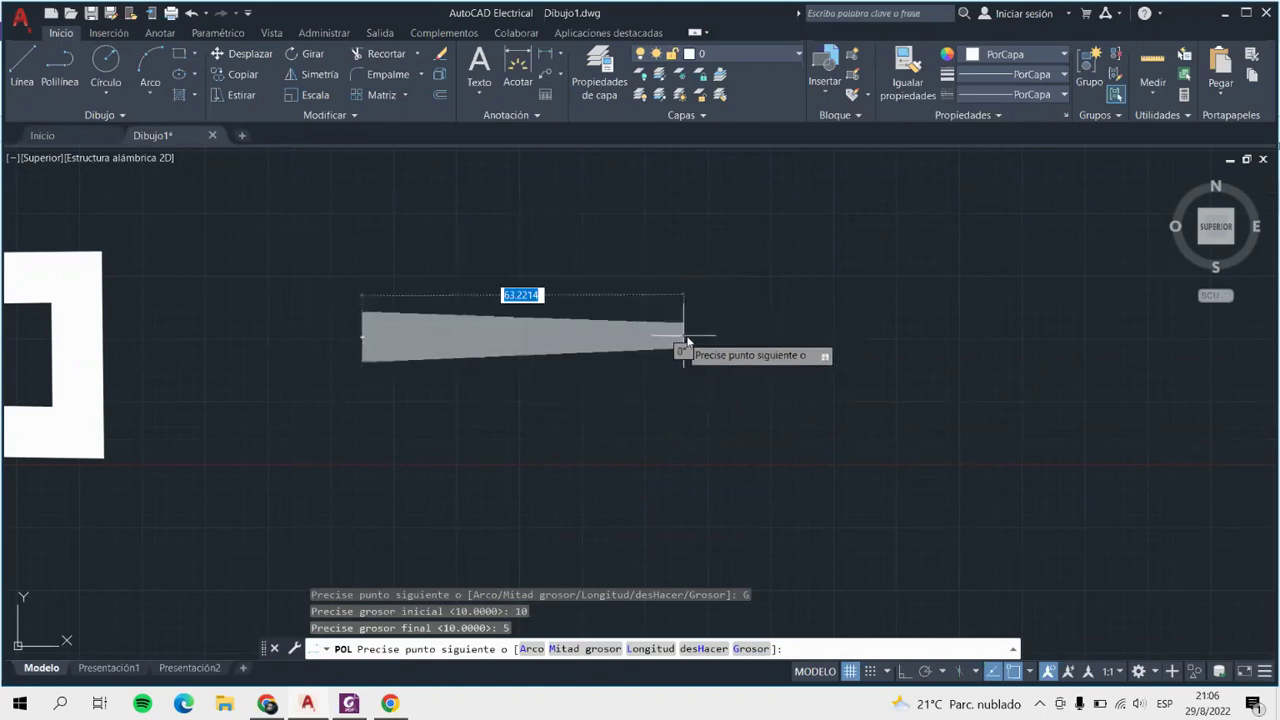
pyautogui.click(697, 338)
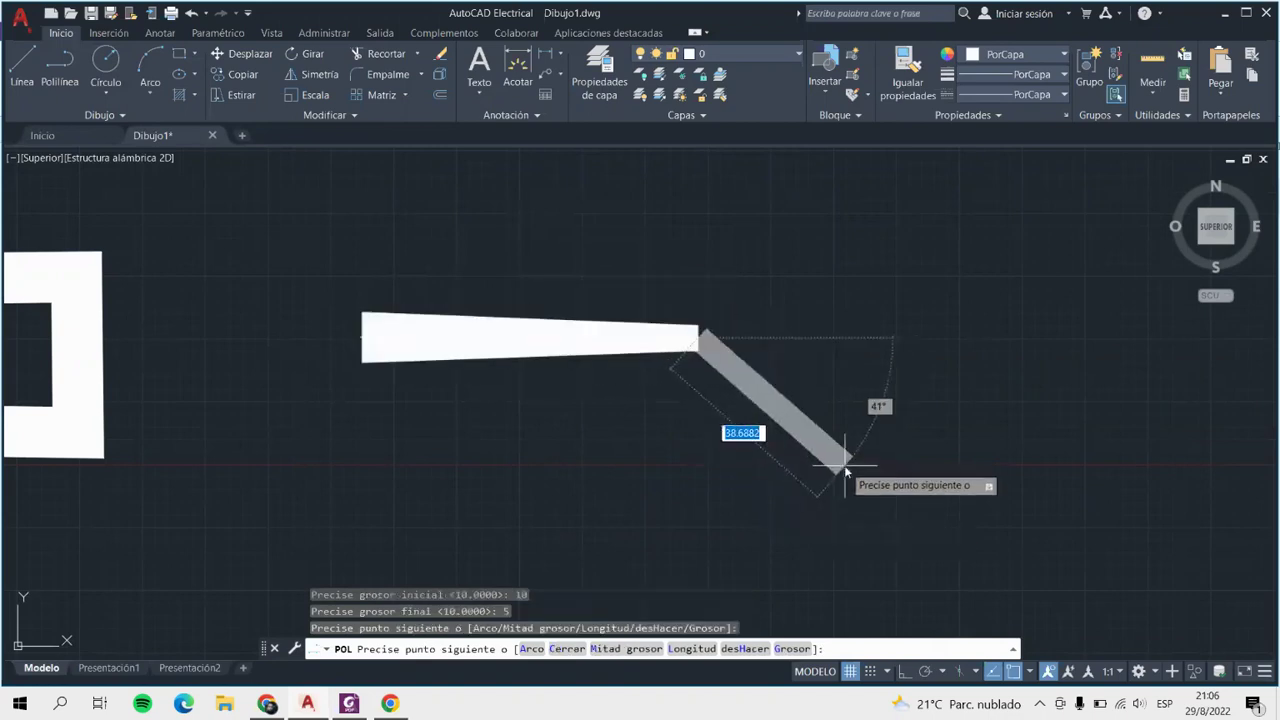
pyautogui.press('Return')
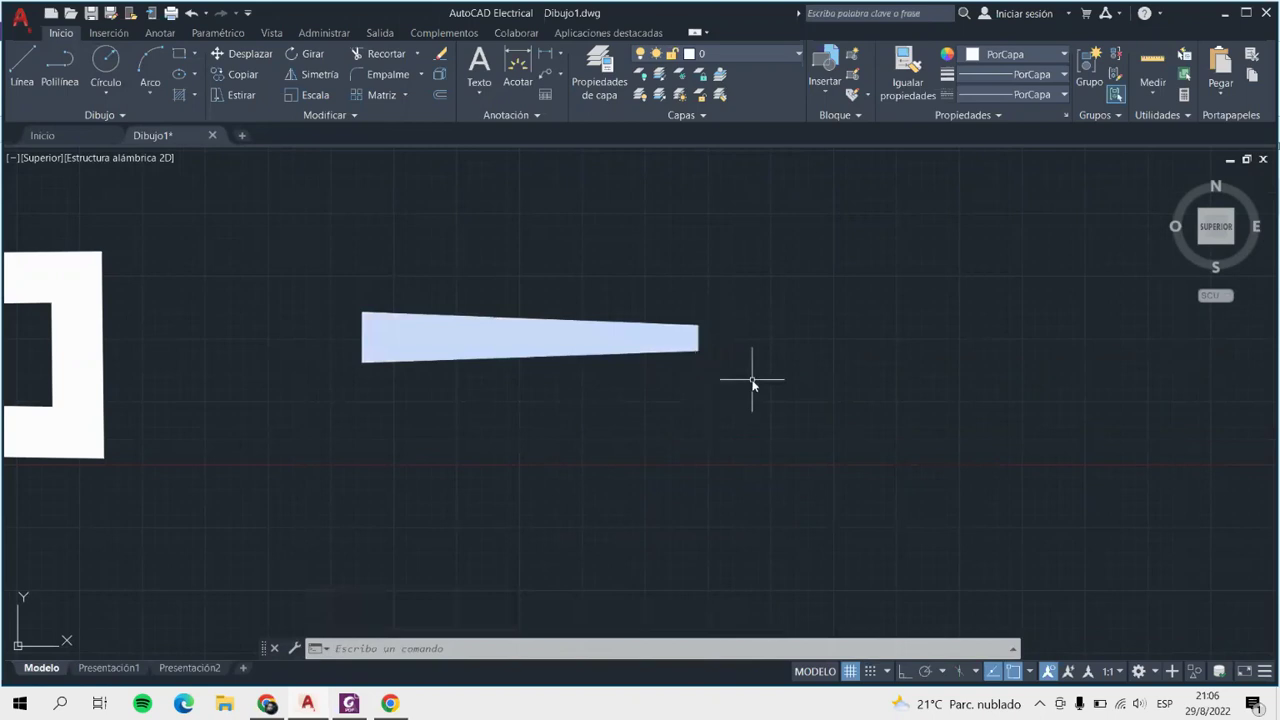
# Draw an arrowhead polyline segment tapering from width 10 to 0.
pyautogui.click(59, 70)
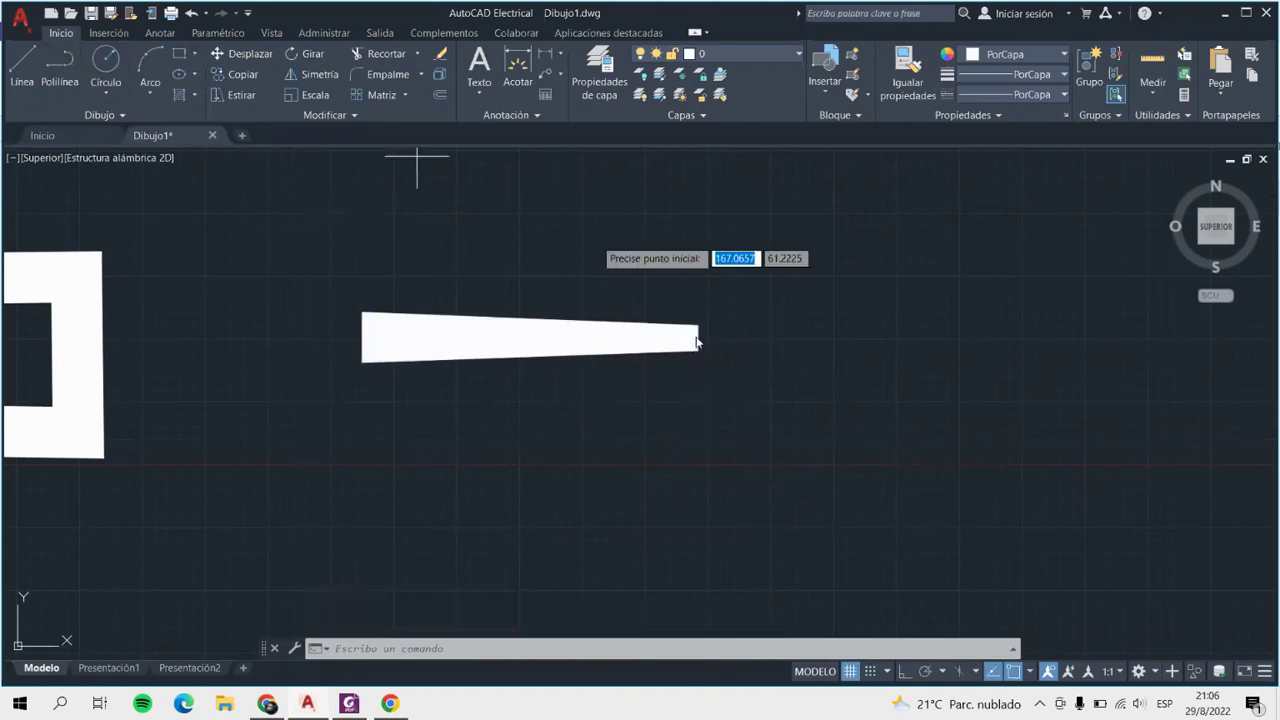
pyautogui.click(592, 415)
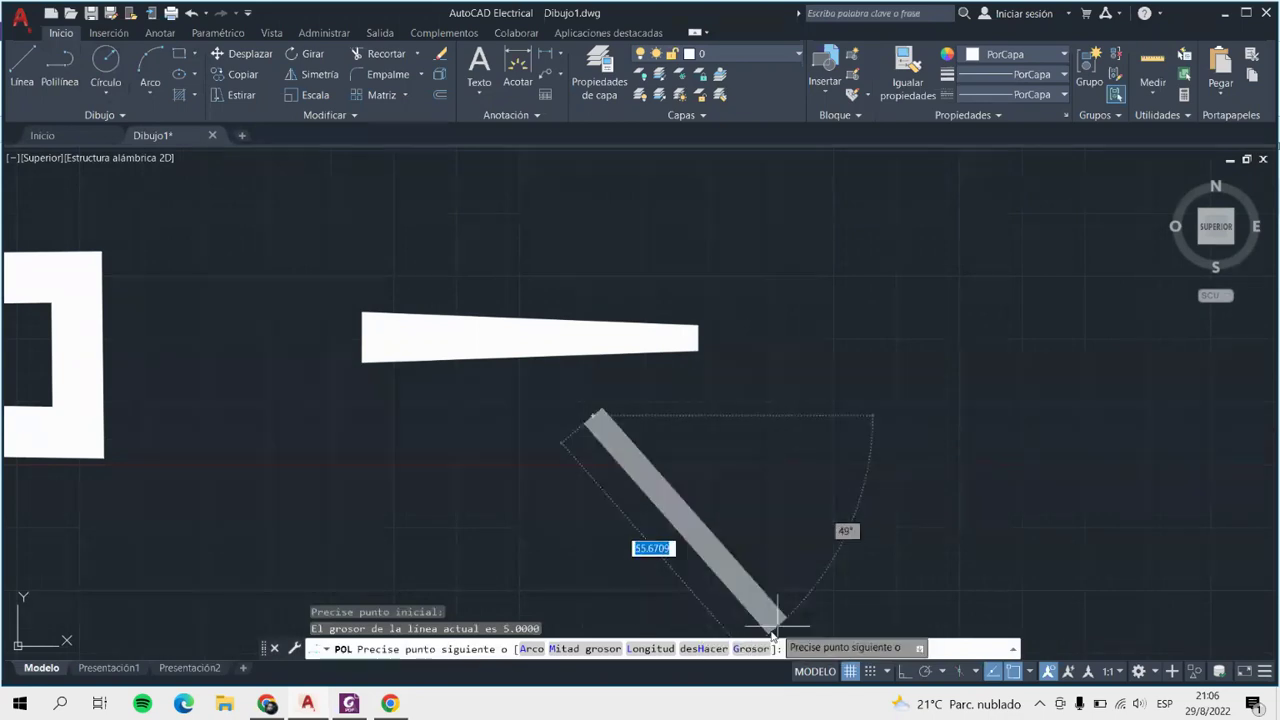
pyautogui.click(751, 649)
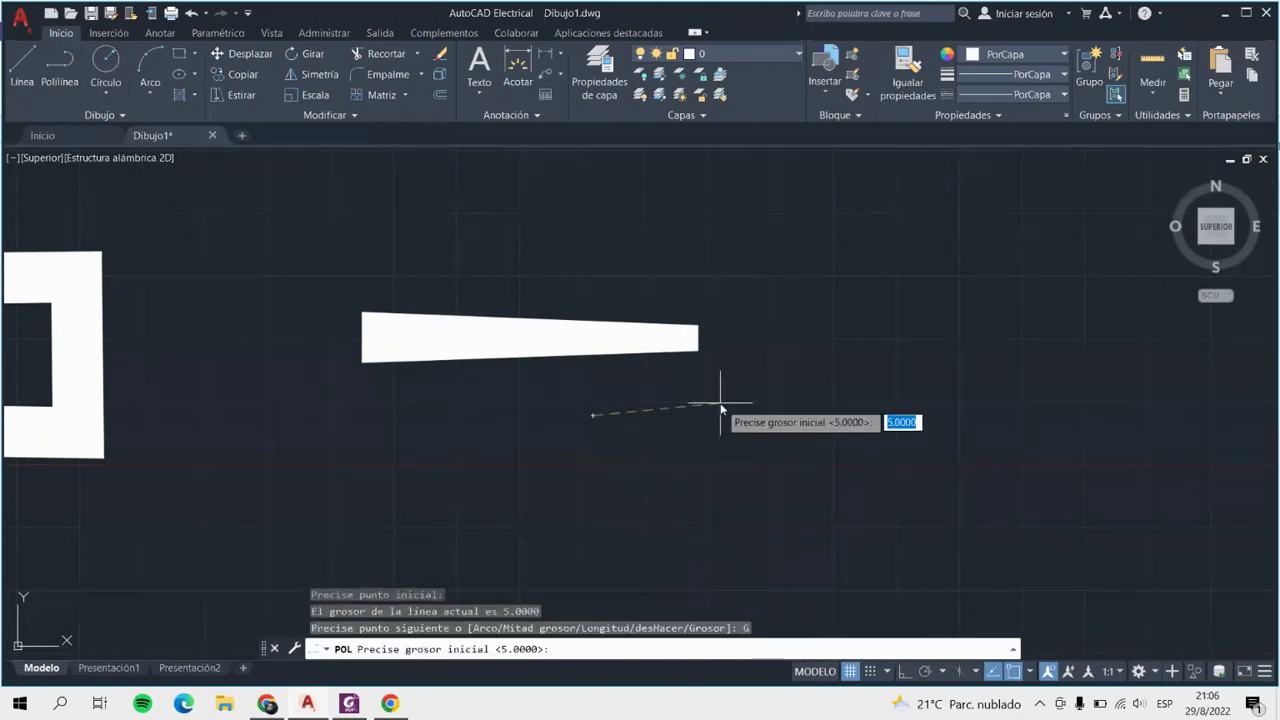
pyautogui.press('Return')
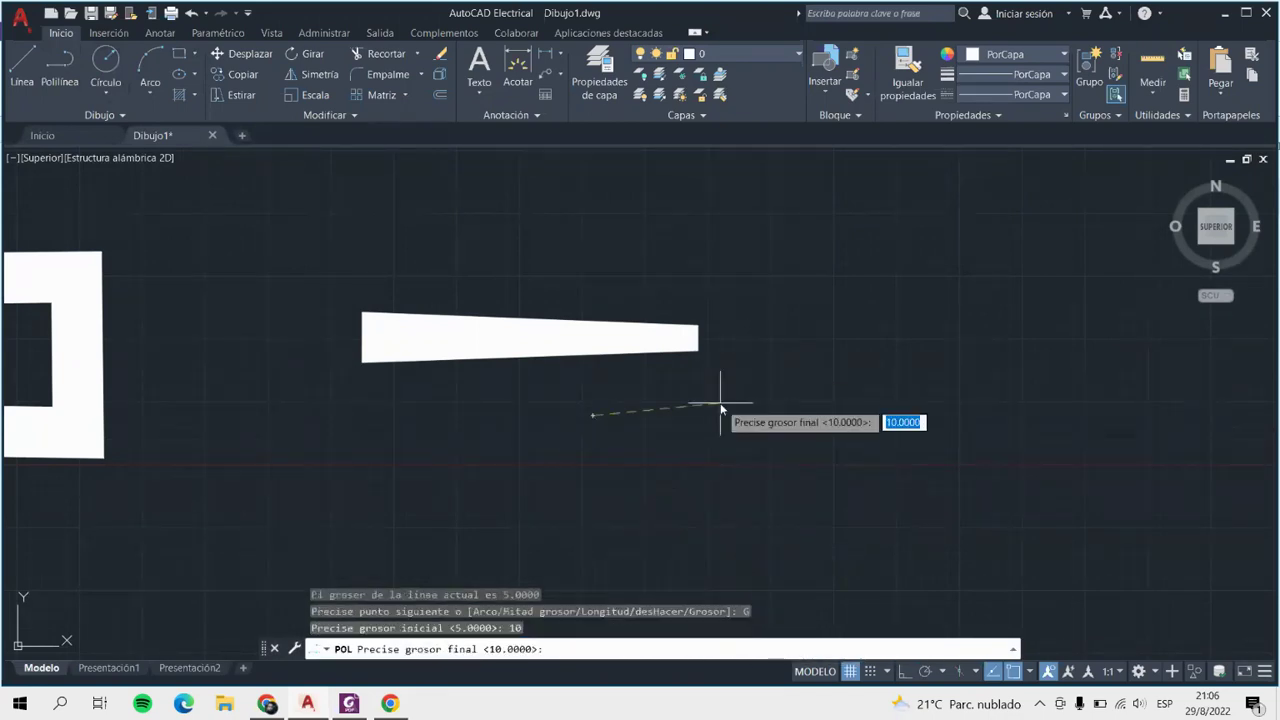
pyautogui.press('Return')
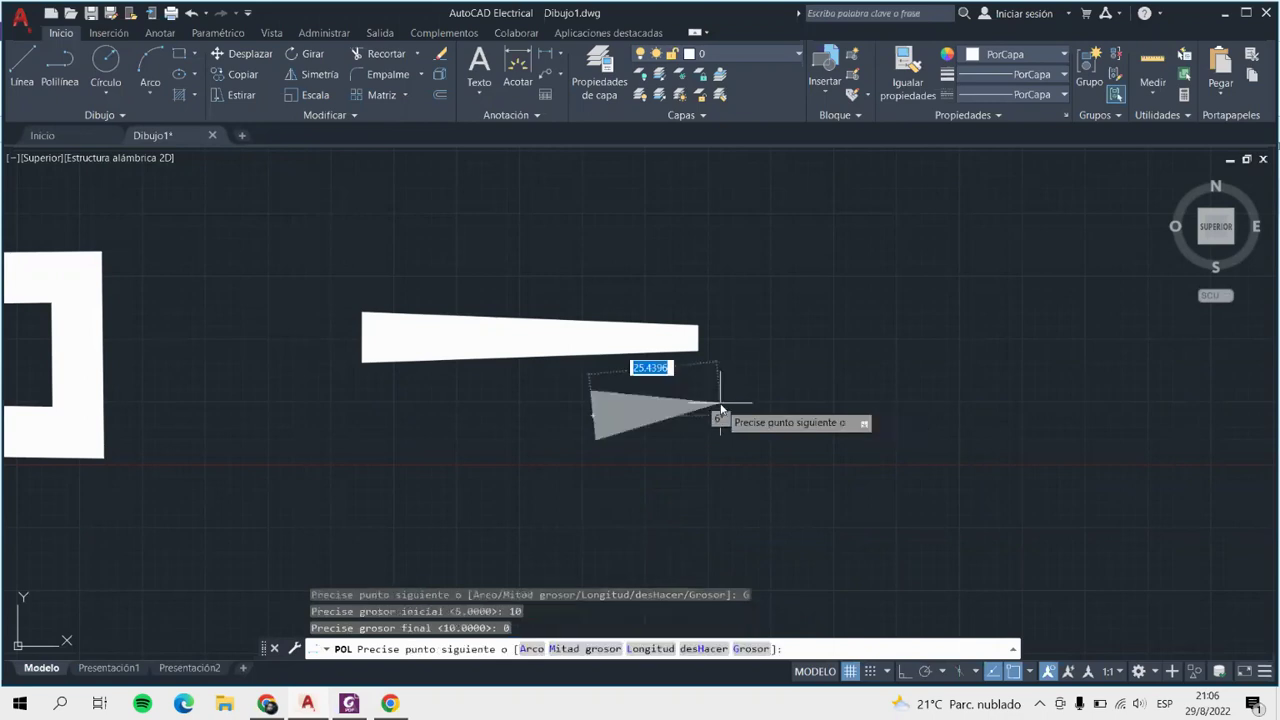
pyautogui.scroll(5, 738, 437)
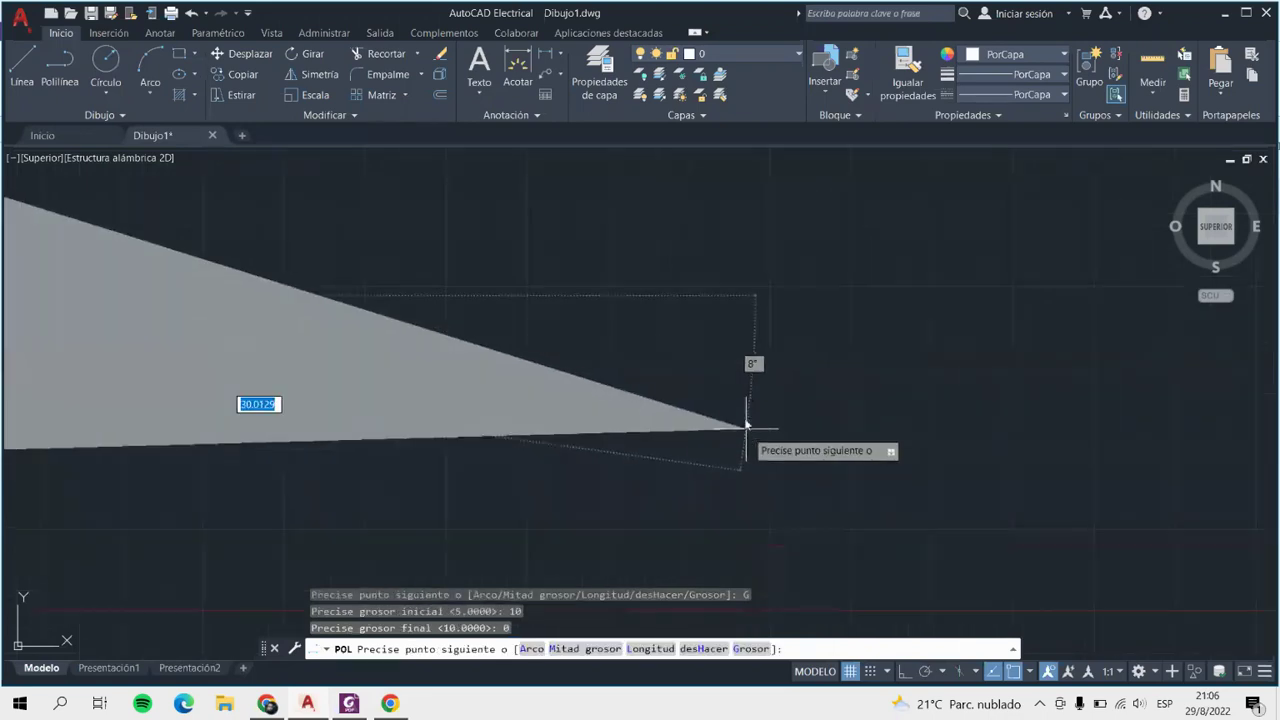
pyautogui.scroll(-4, 884, 459)
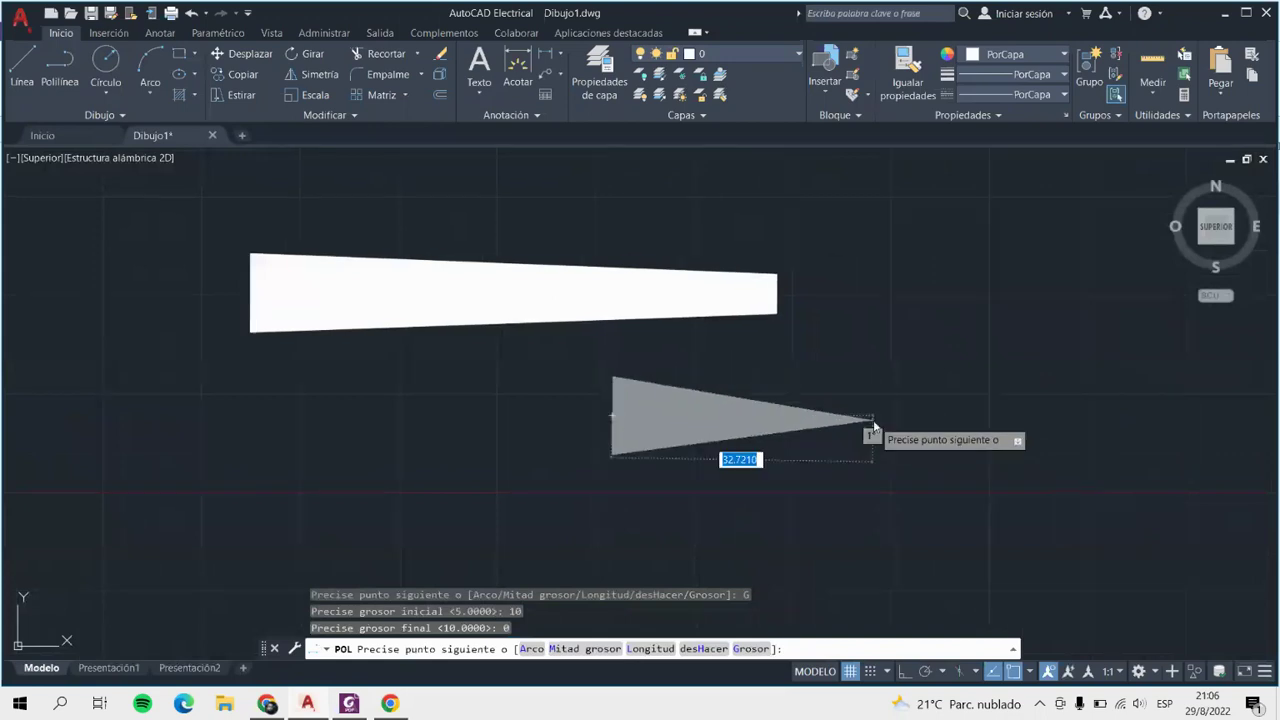
pyautogui.scroll(6, 773, 417)
pyautogui.scroll(-5, 773, 410)
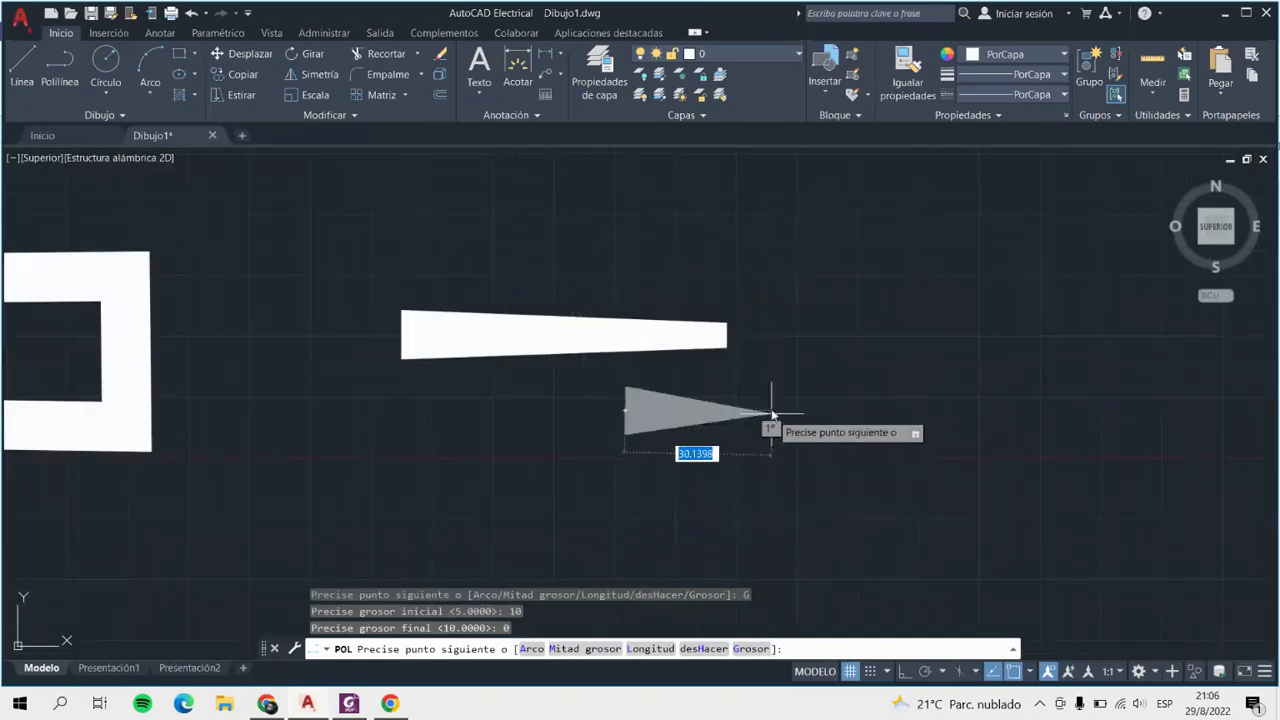
pyautogui.scroll(4, 788, 437)
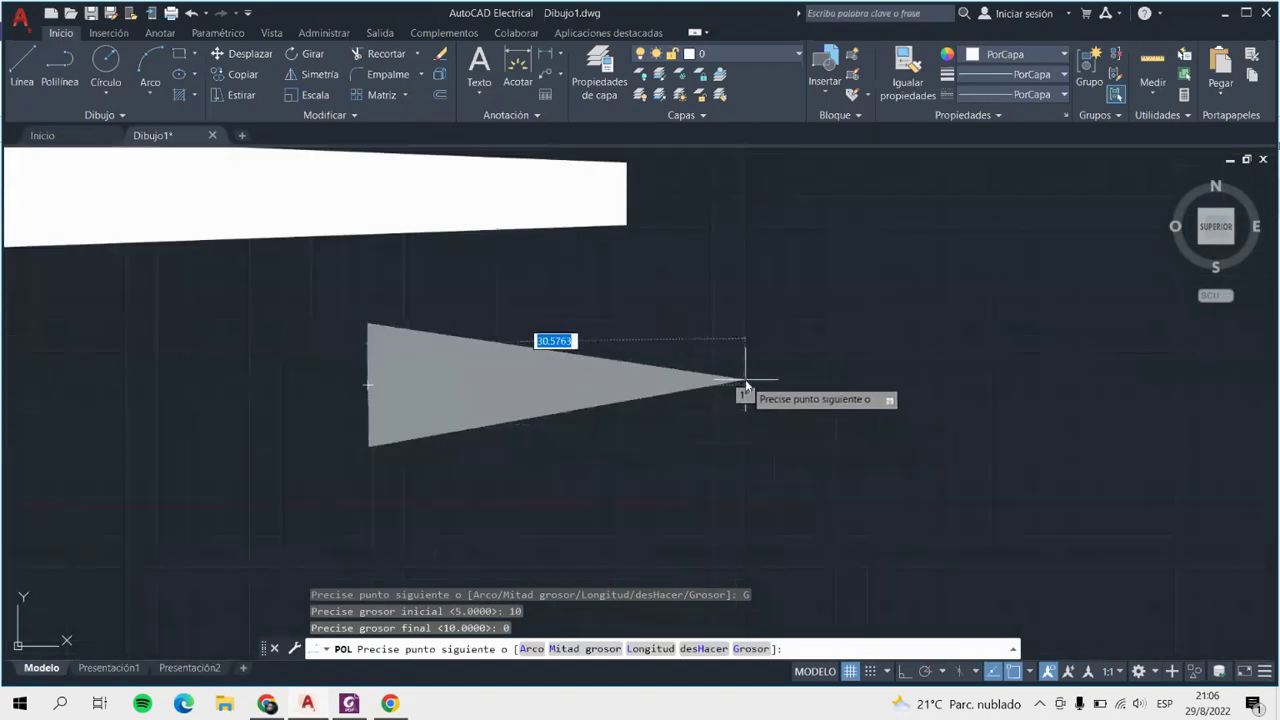
pyautogui.click(741, 386)
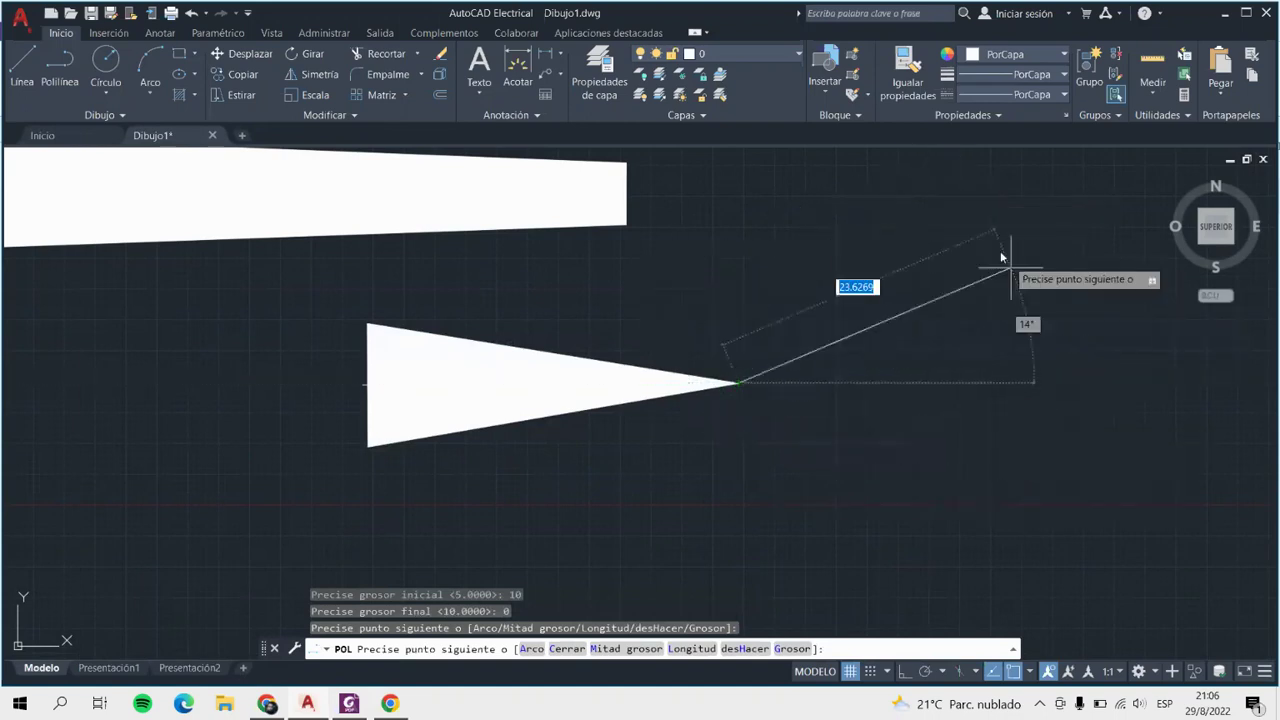
pyautogui.press('Return')
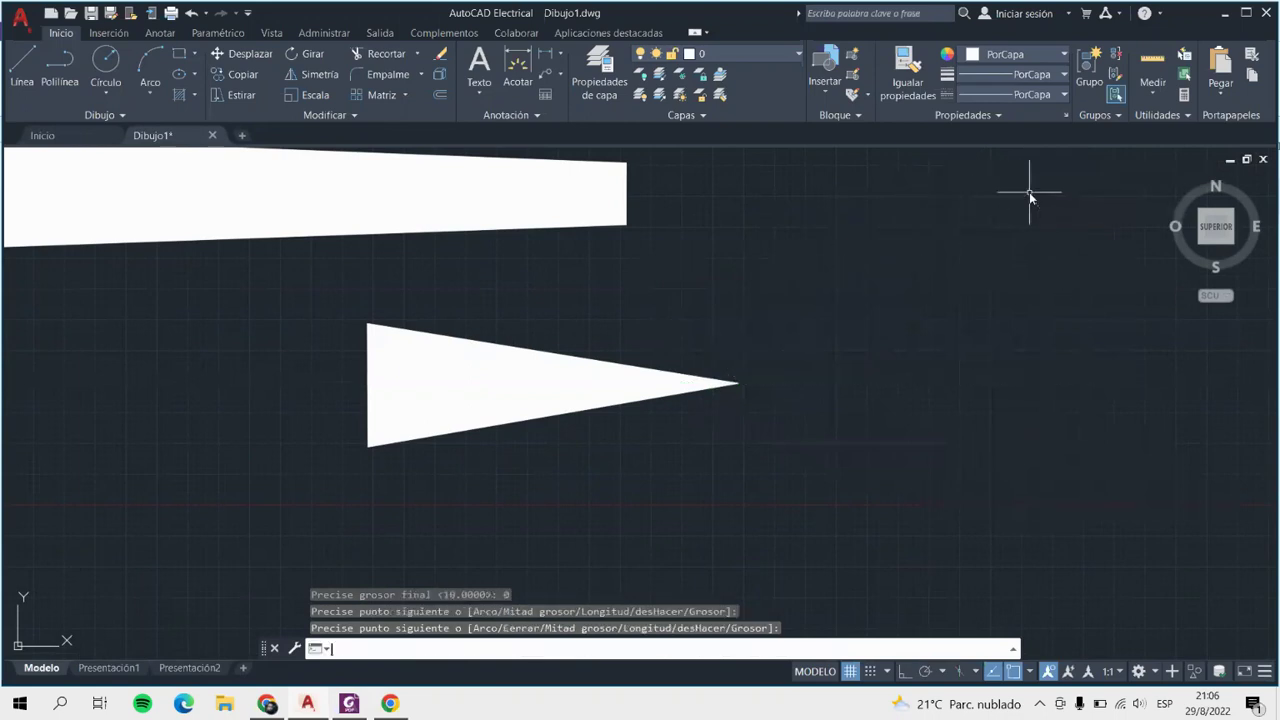
pyautogui.press('Return')
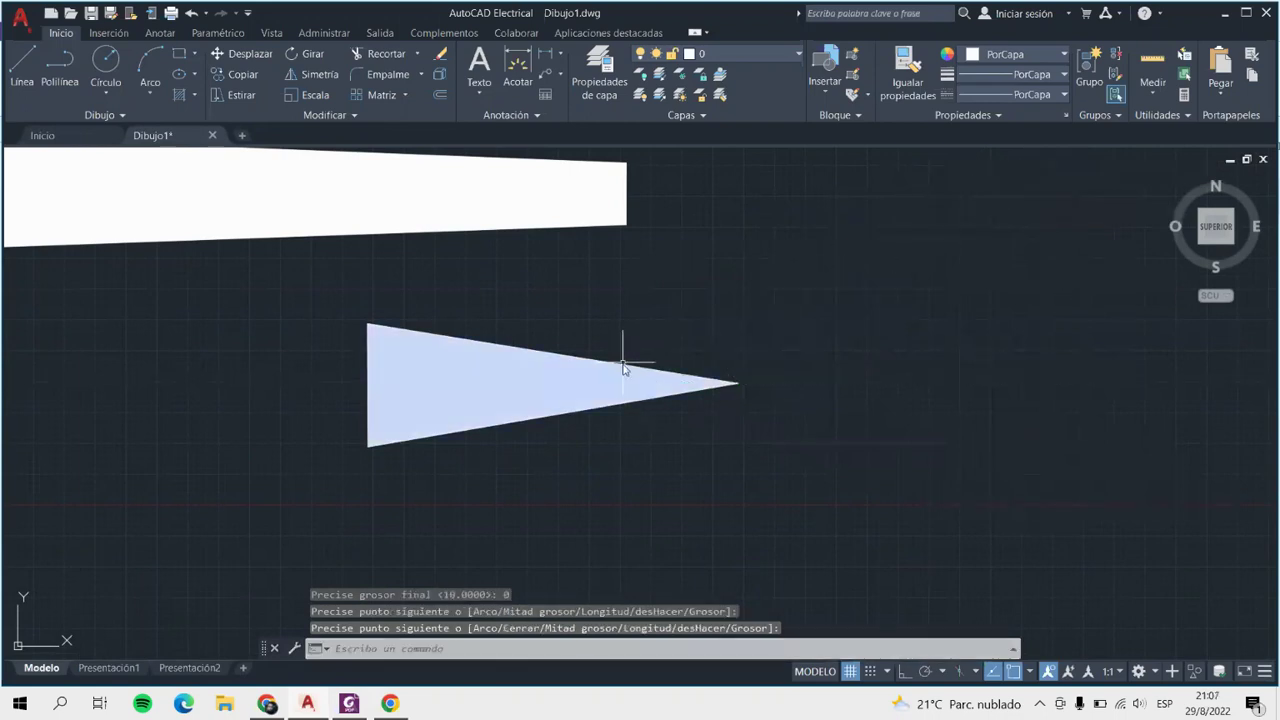
# Window-select all four shapes and delete them.
pyautogui.click(625, 378)
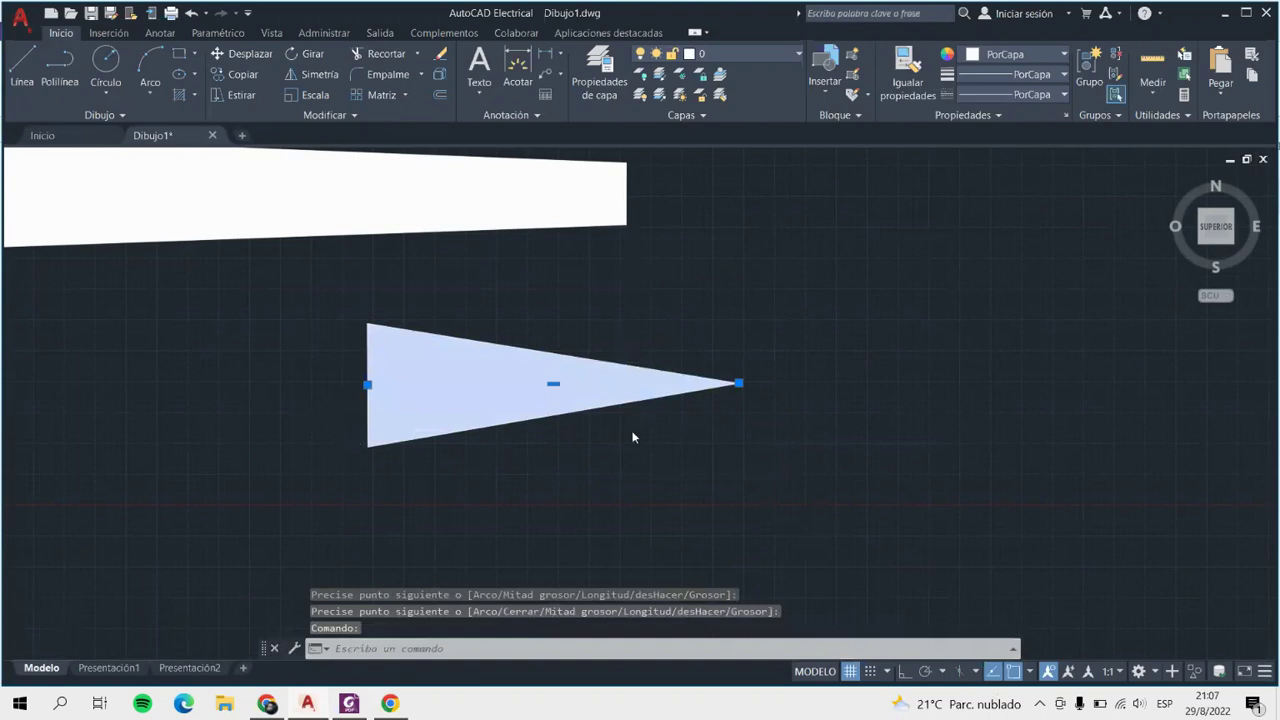
pyautogui.scroll(-4, 620, 440)
pyautogui.scroll(-6, 600, 440)
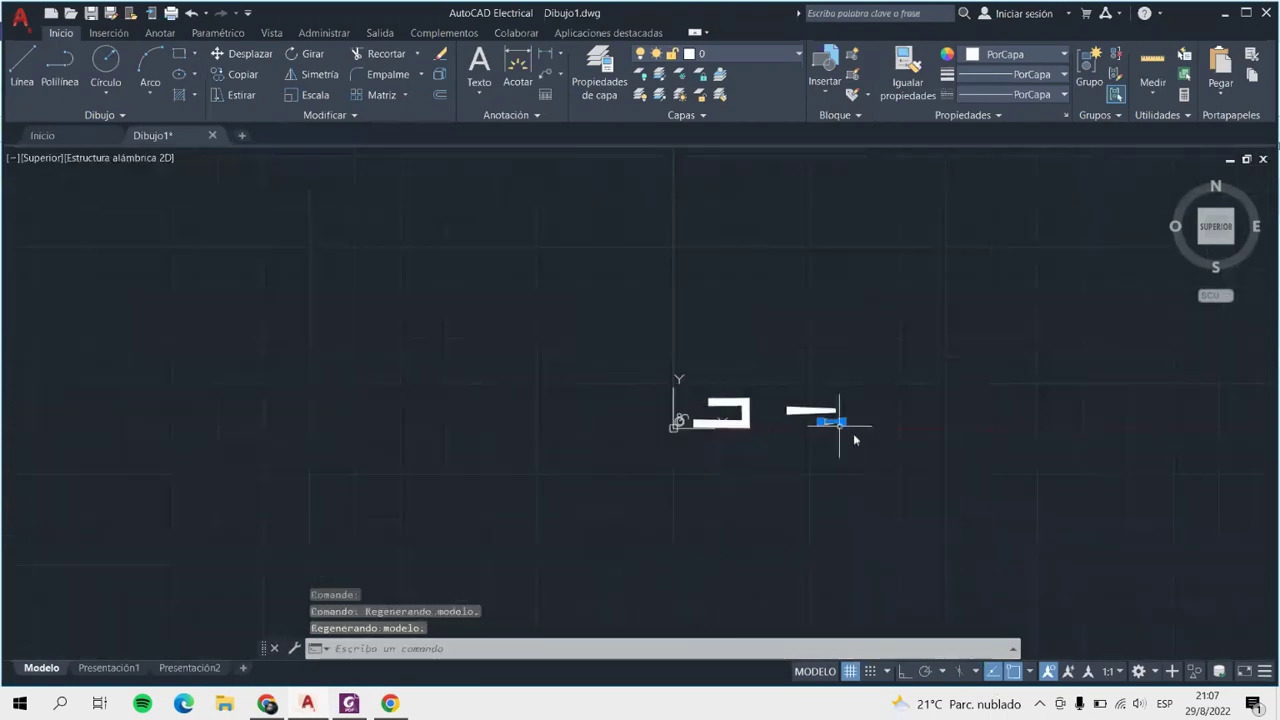
pyautogui.scroll(2, 733, 446)
pyautogui.click(473, 282)
pyautogui.click(1060, 526)
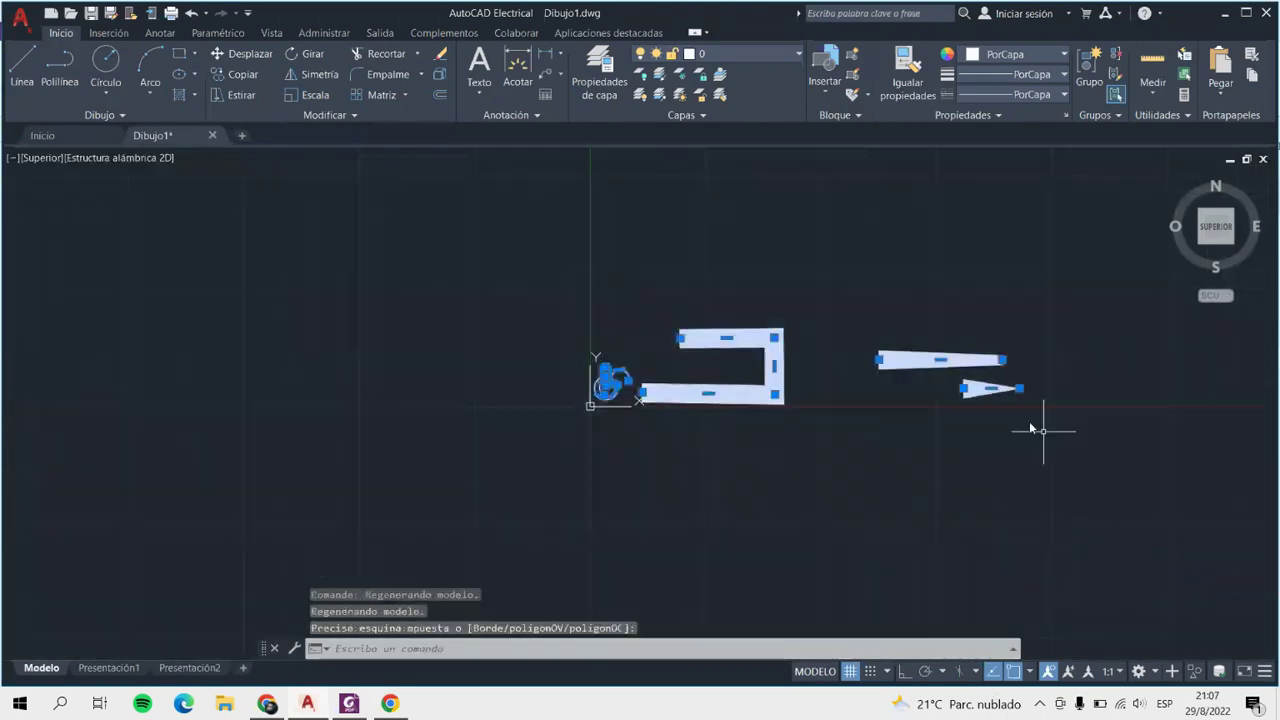
pyautogui.press('Delete')
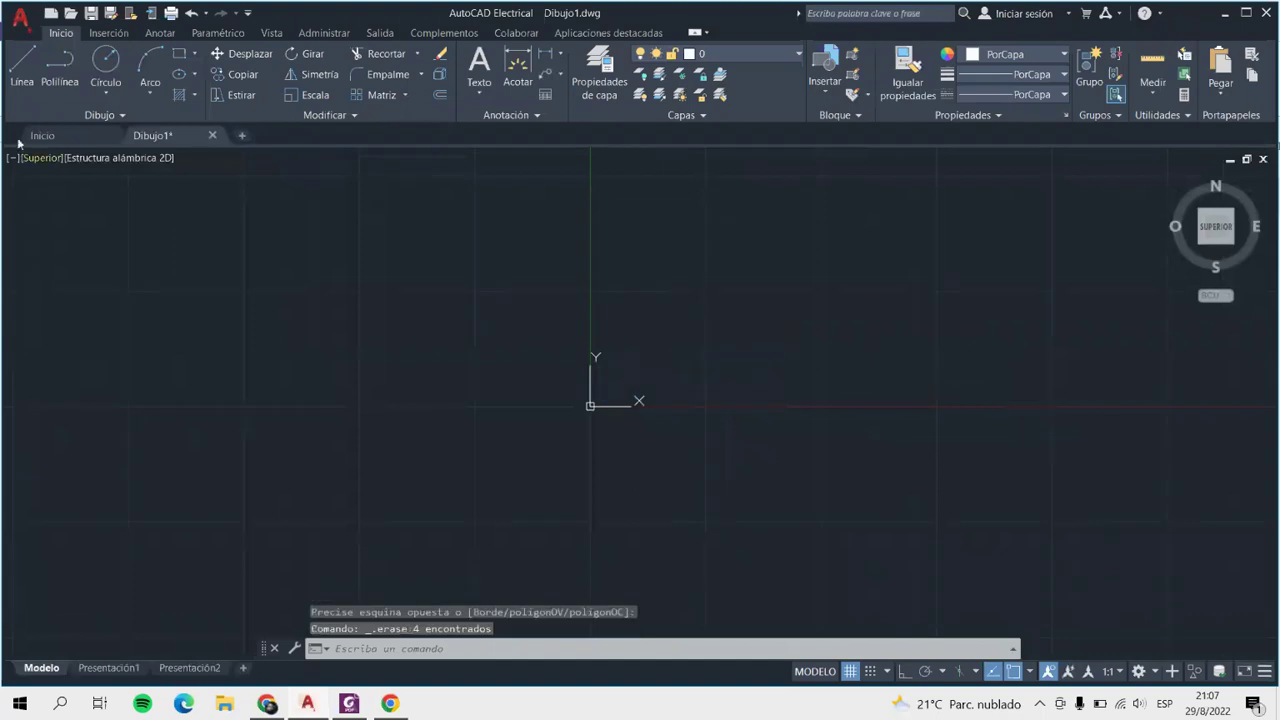
# Start a new polyline with a first segment of width 10.
pyautogui.click(60, 65)
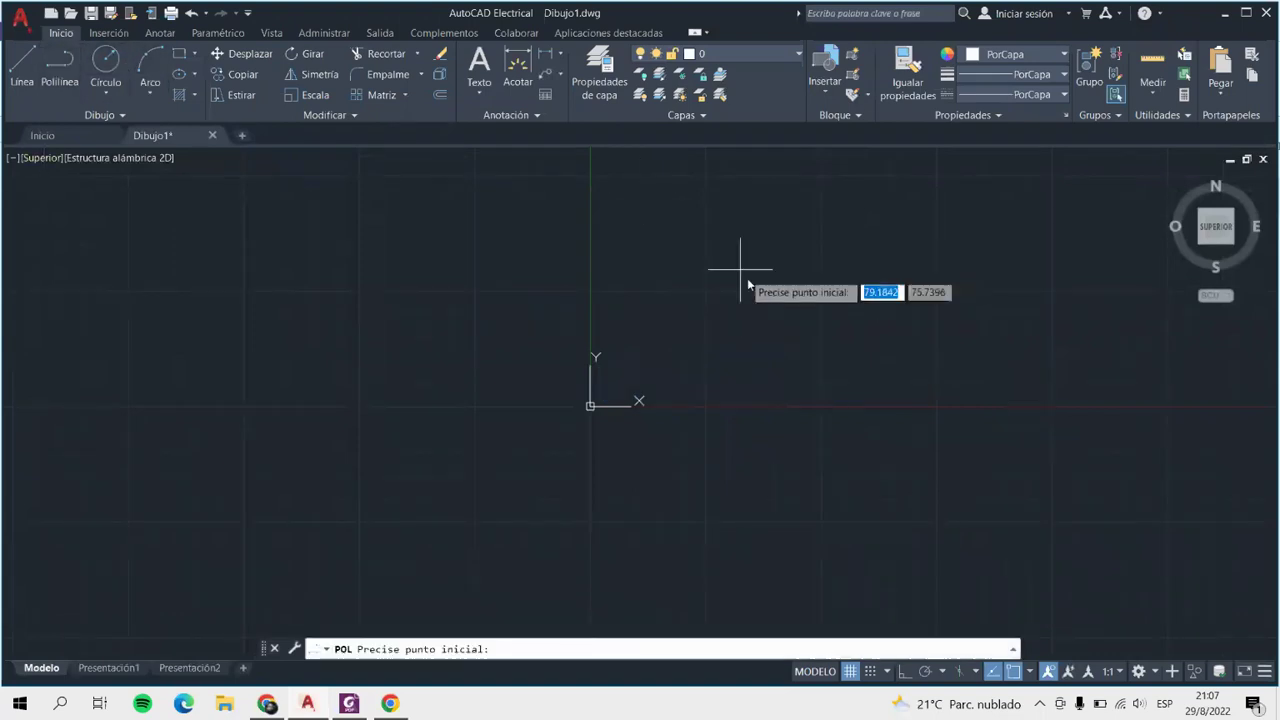
pyautogui.click(639, 276)
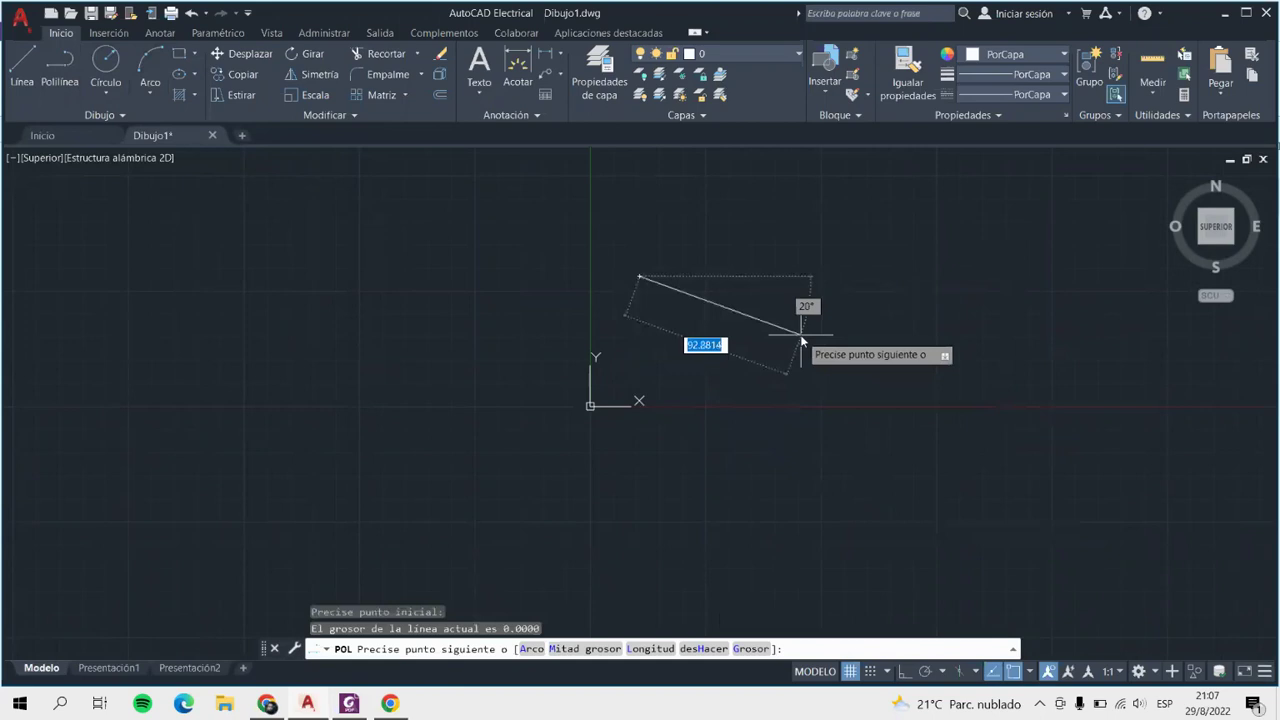
pyautogui.click(751, 649)
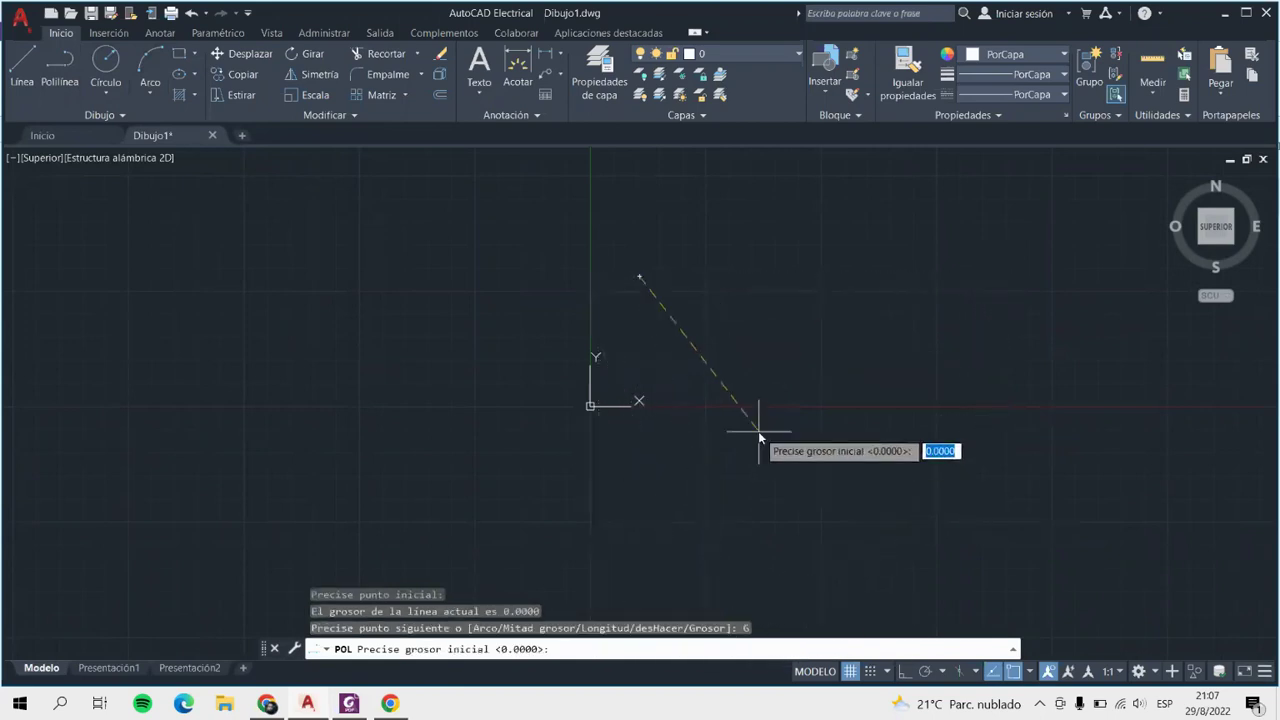
pyautogui.write('10')
pyautogui.press('Return')
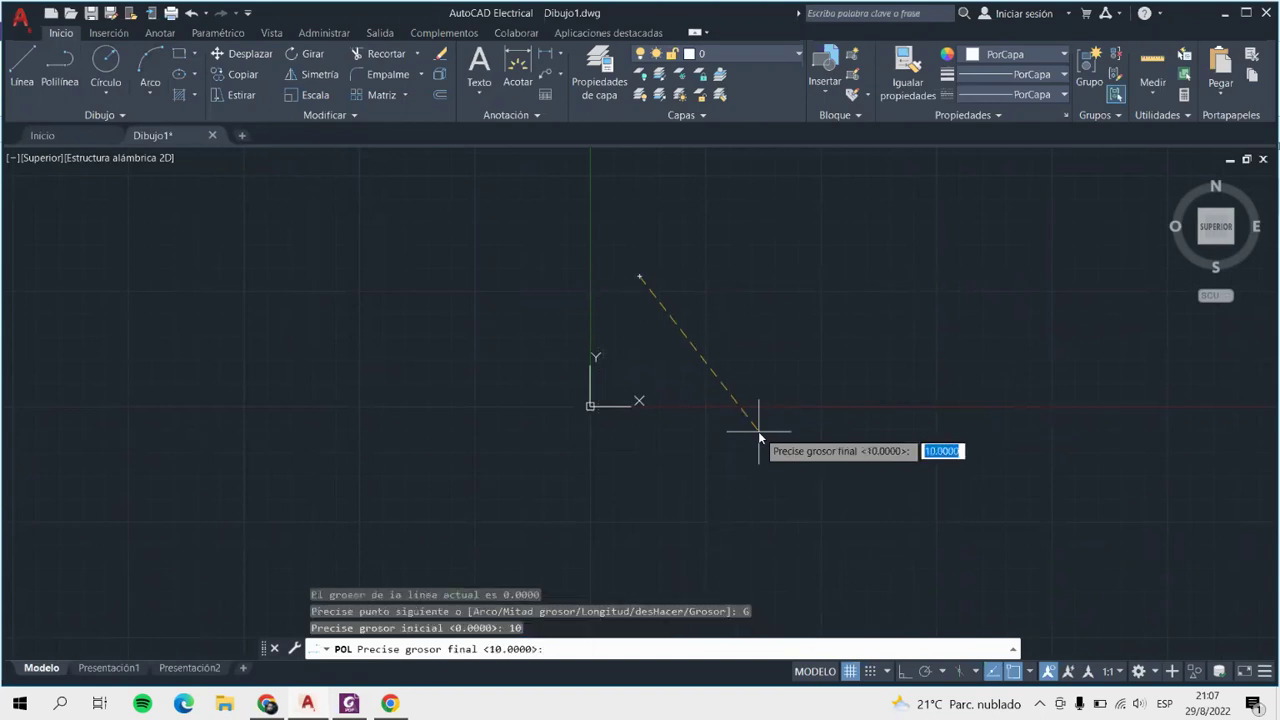
pyautogui.press('Return')
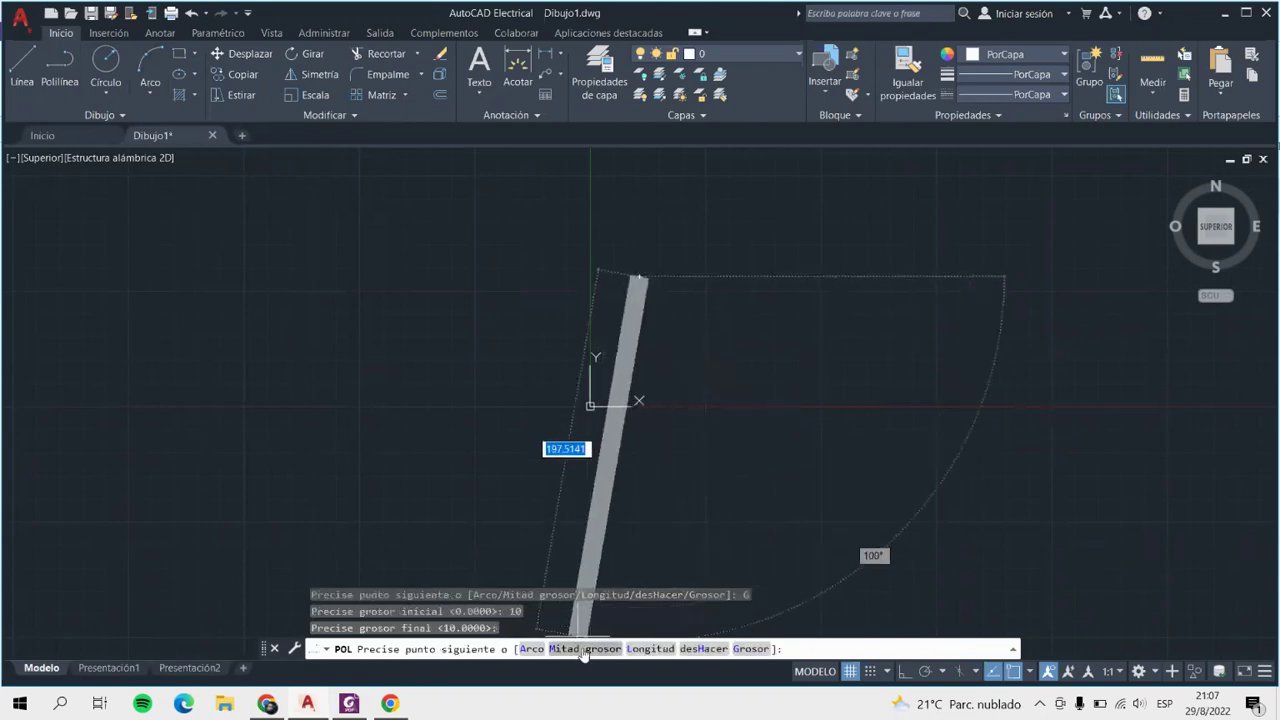
pyautogui.click(801, 279)
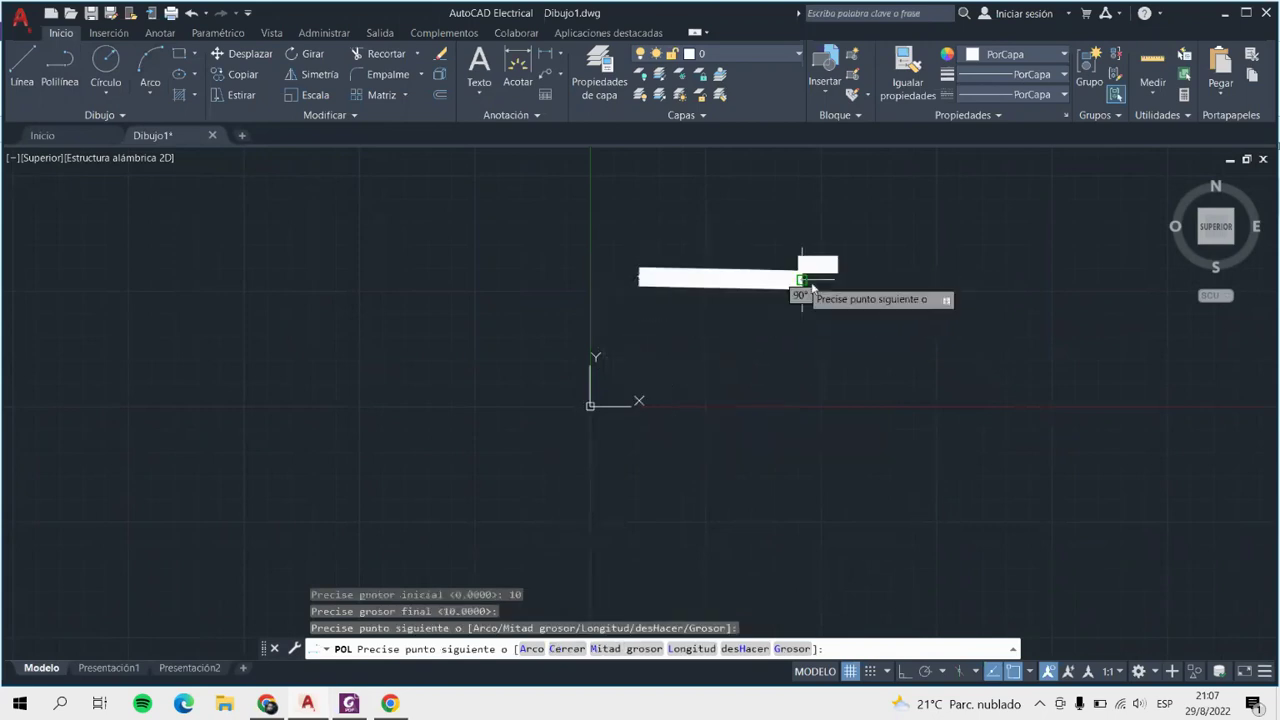
# Add an angled segment with half-width 5 at both ends.
pyautogui.click(622, 656)
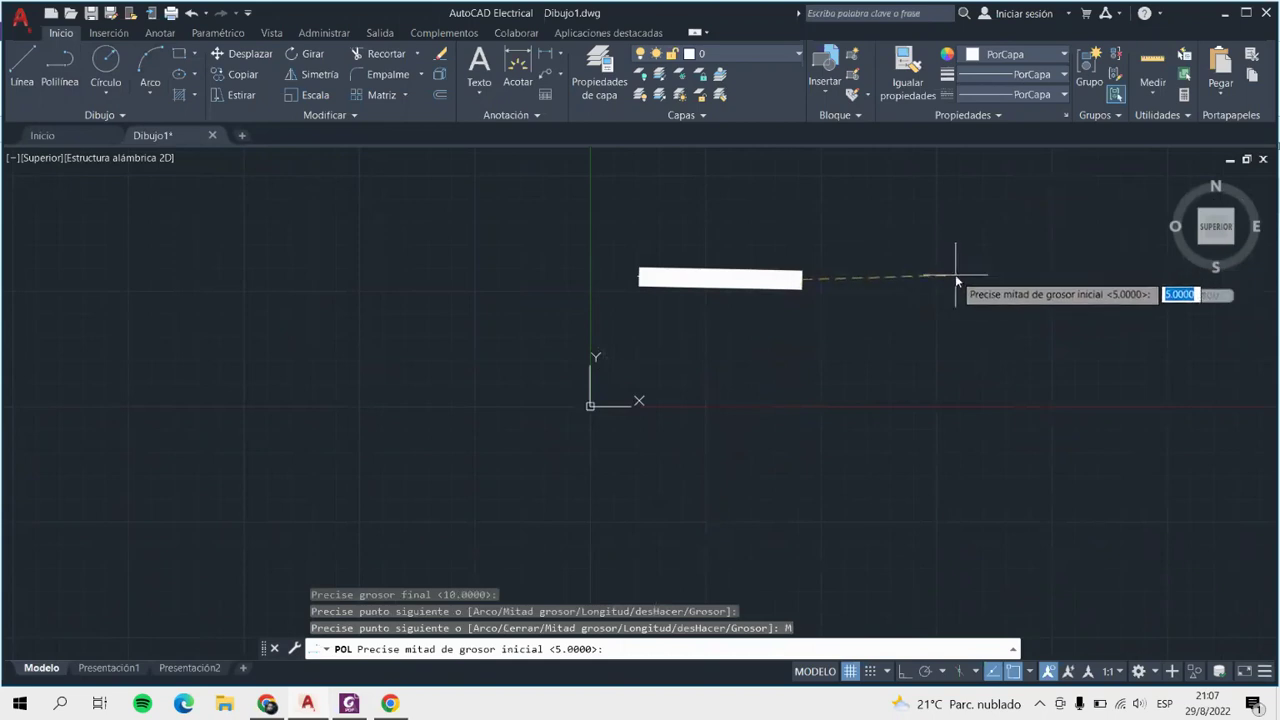
pyautogui.press('Return')
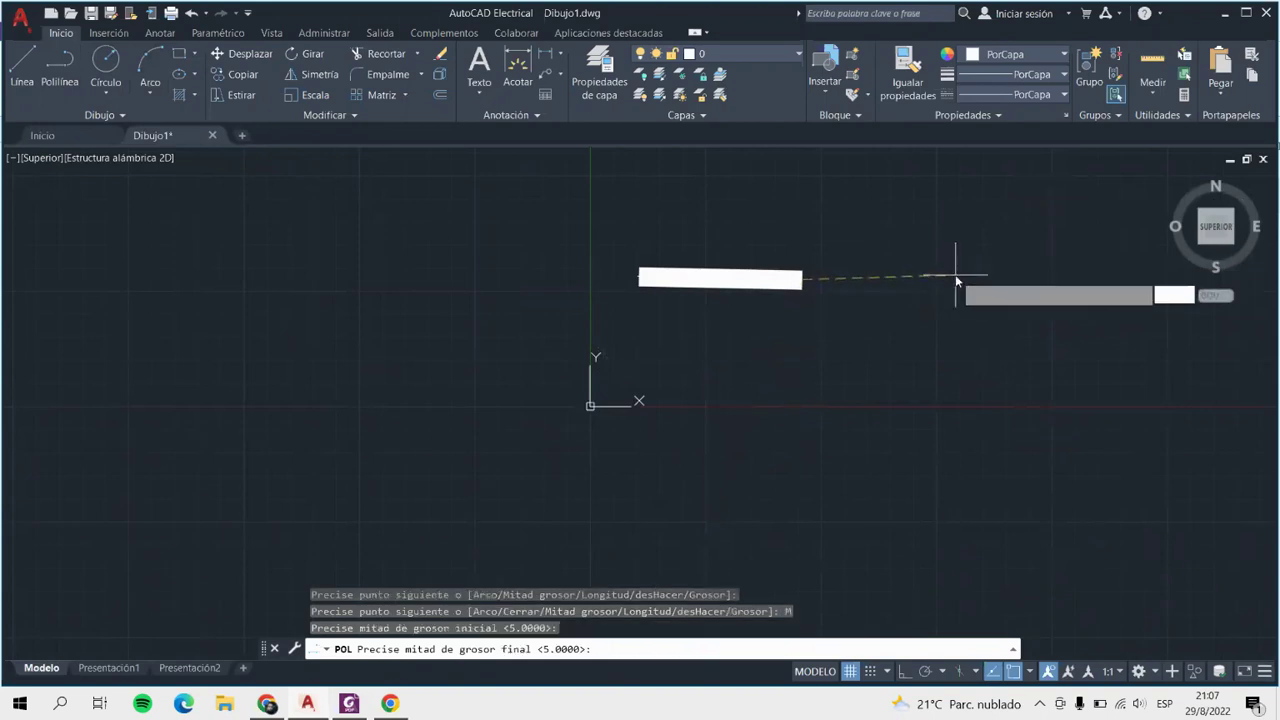
pyautogui.press('Return')
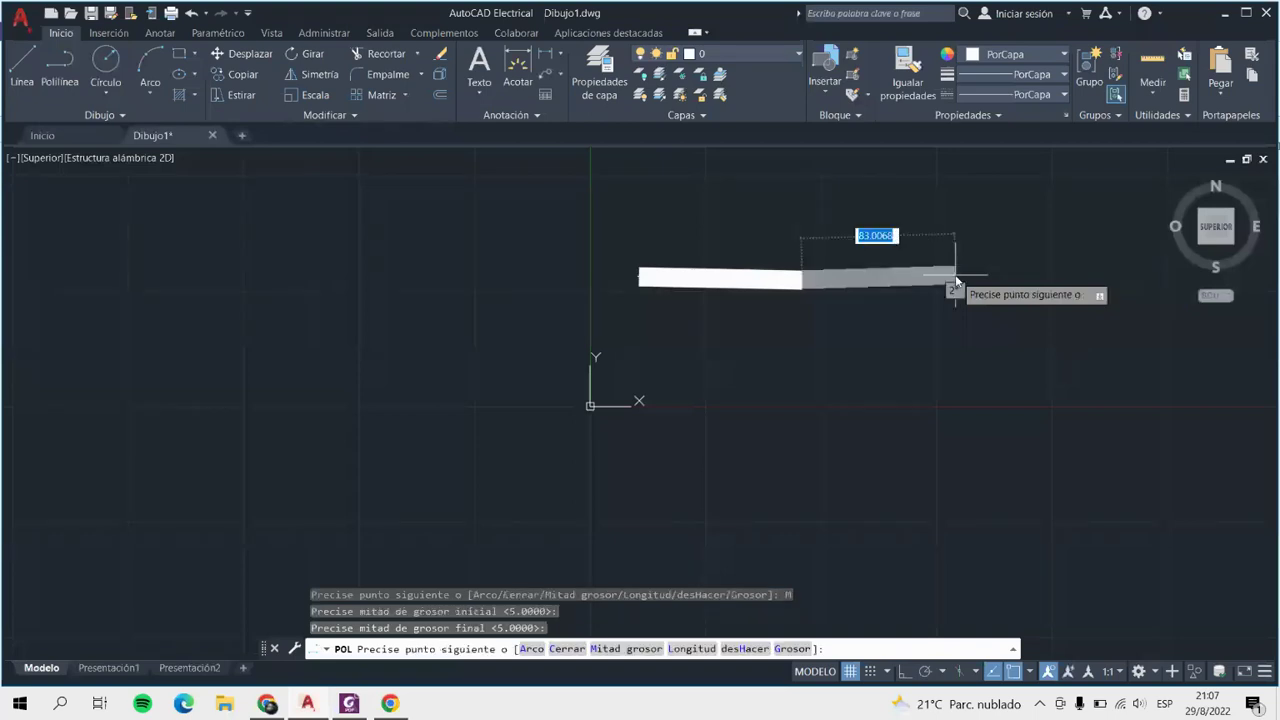
pyautogui.scroll(5, 826, 330)
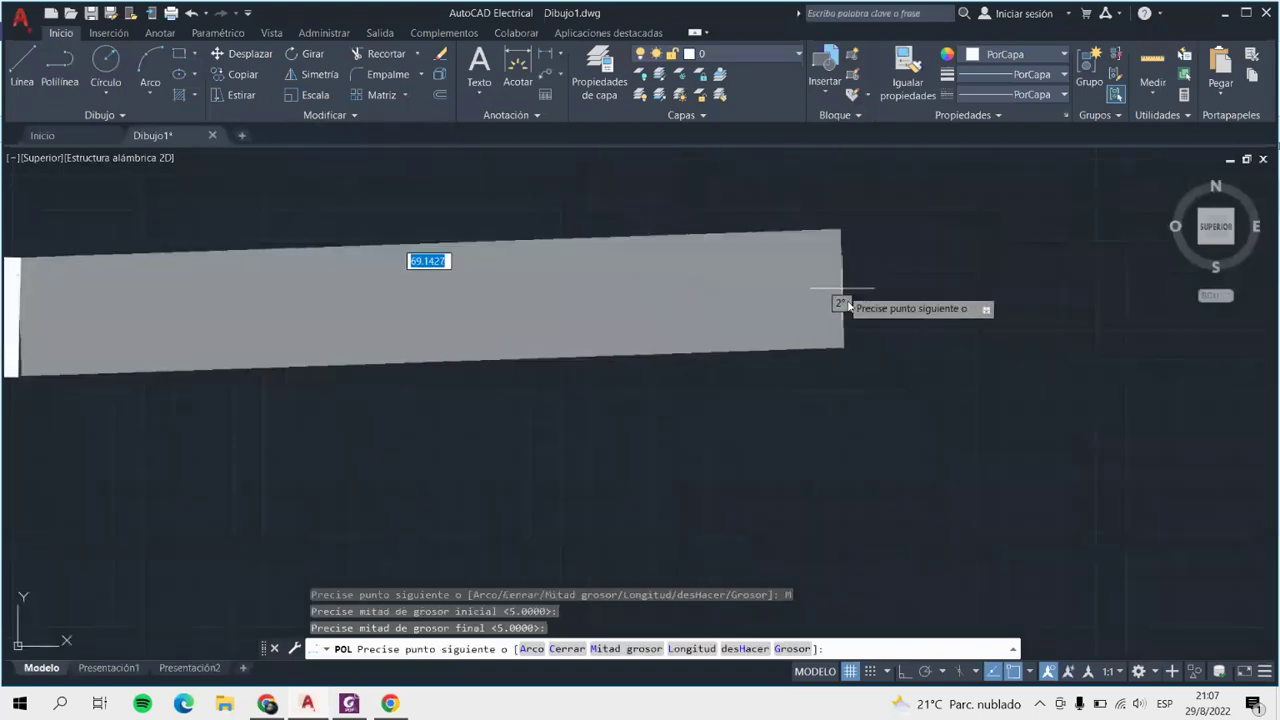
pyautogui.scroll(-2, 837, 294)
pyautogui.click(829, 439)
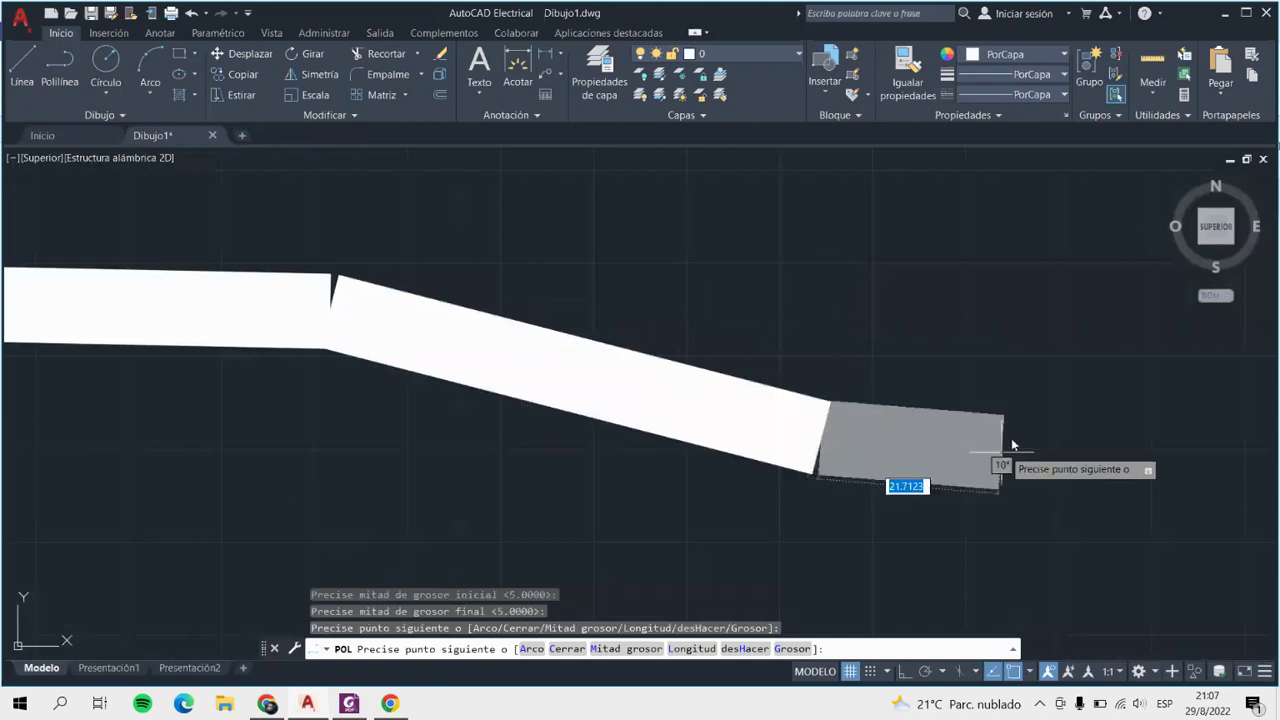
# Switch to half-width 2.5 and place the remaining zigzag vertices to finish the polyline.
pyautogui.click(604, 648)
pyautogui.write('2.5')
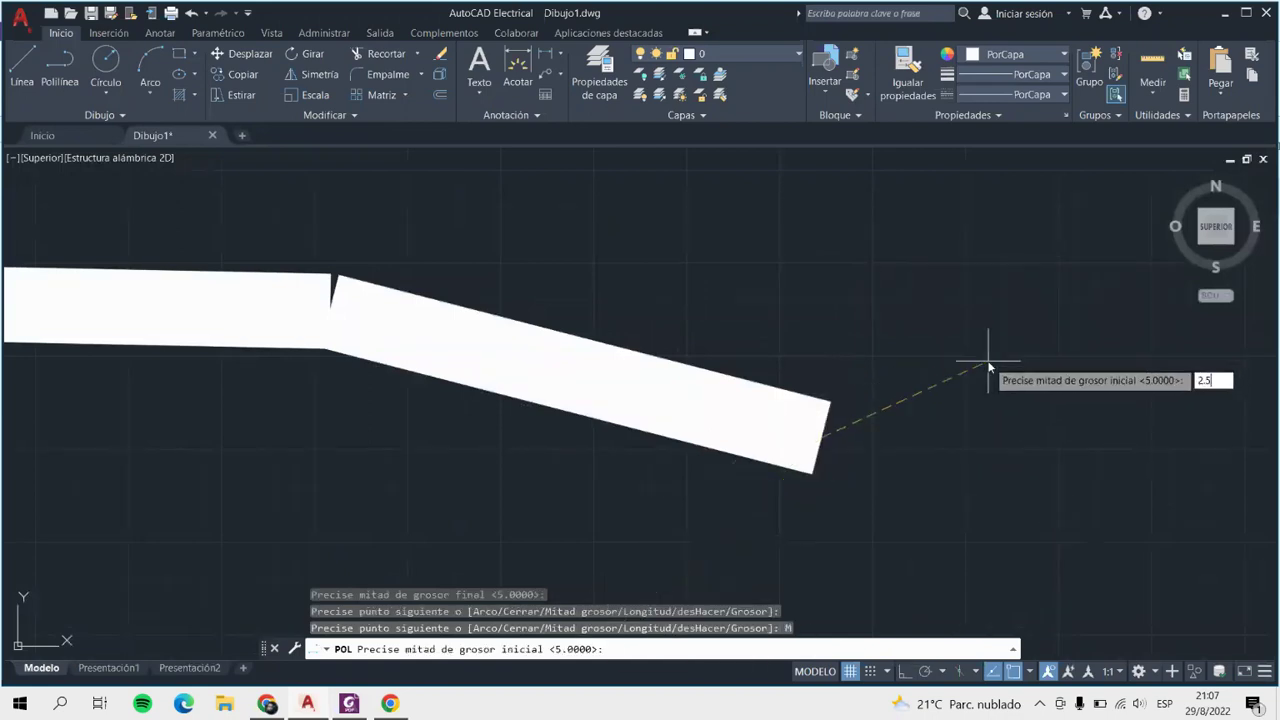
pyautogui.press('Return')
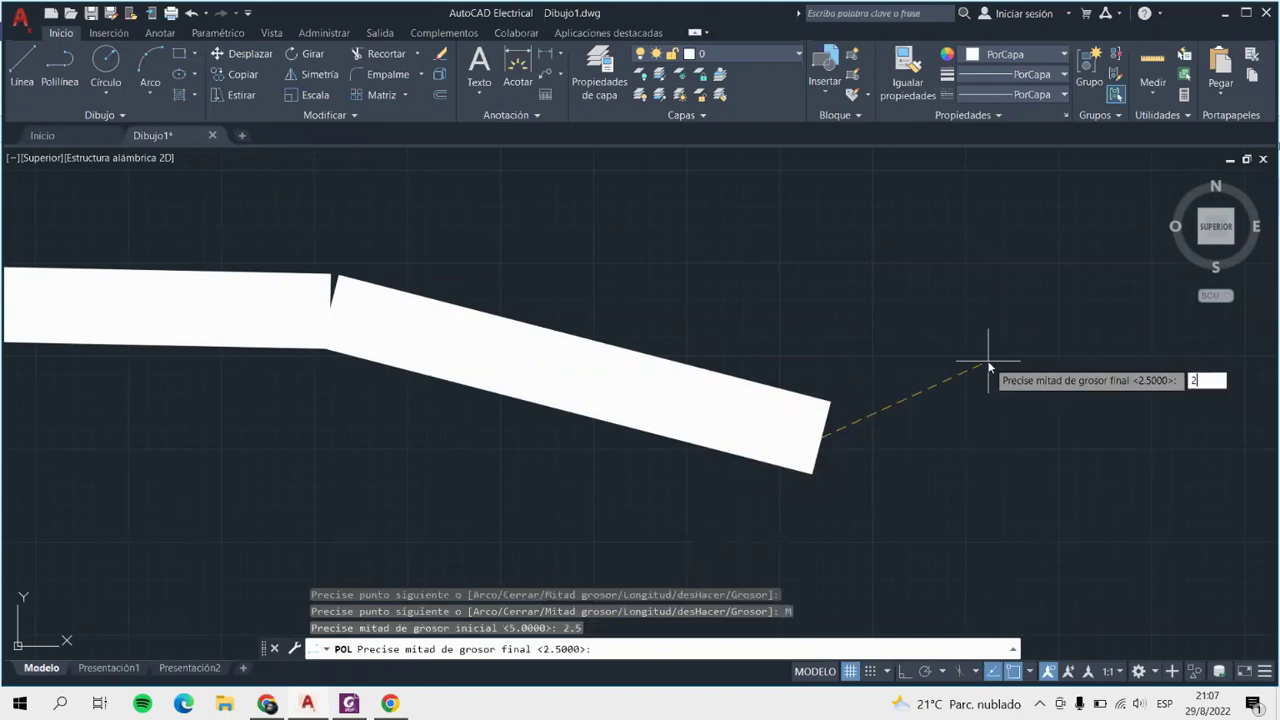
pyautogui.write('.5')
pyautogui.press('Return')
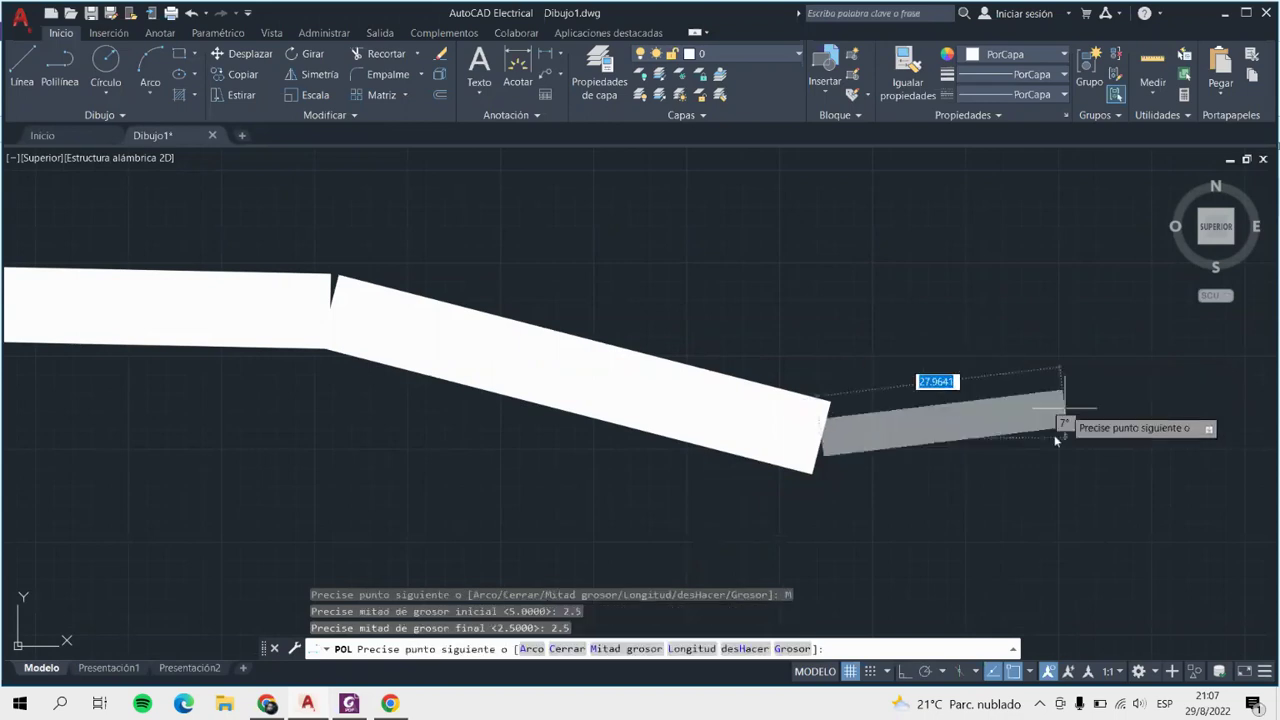
pyautogui.click(930, 210)
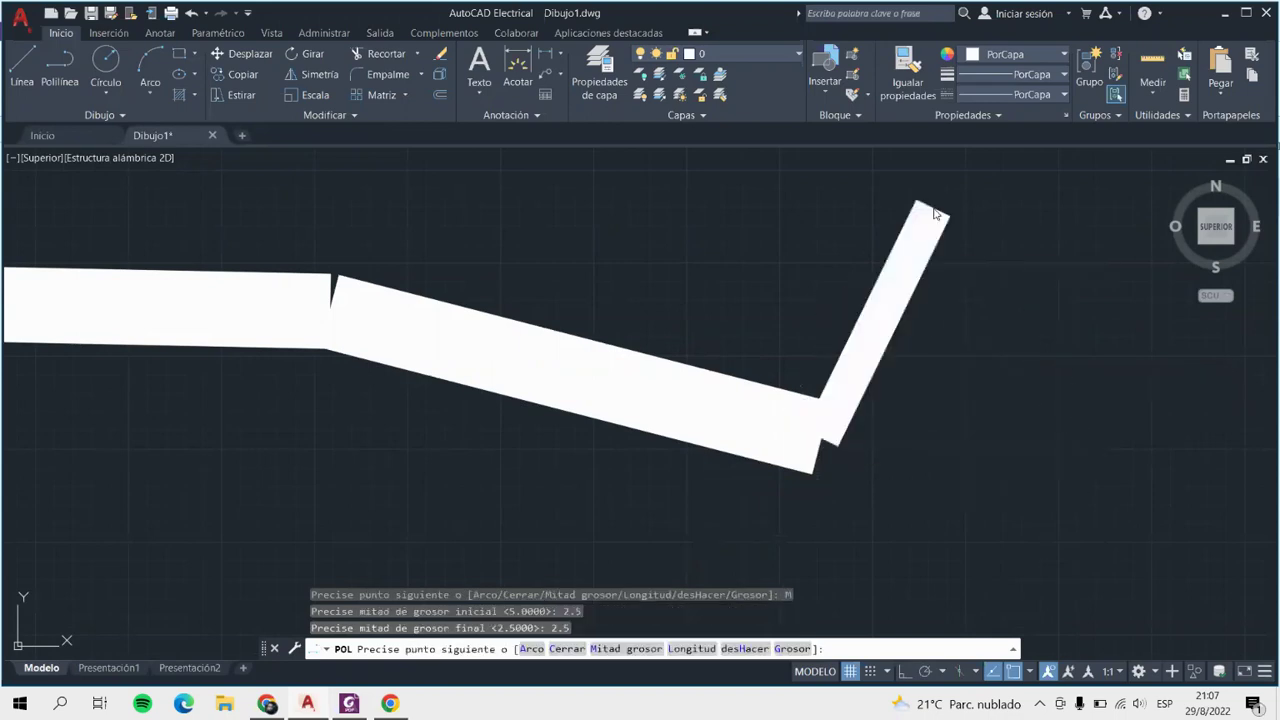
pyautogui.click(1045, 152)
pyautogui.click(1160, 447)
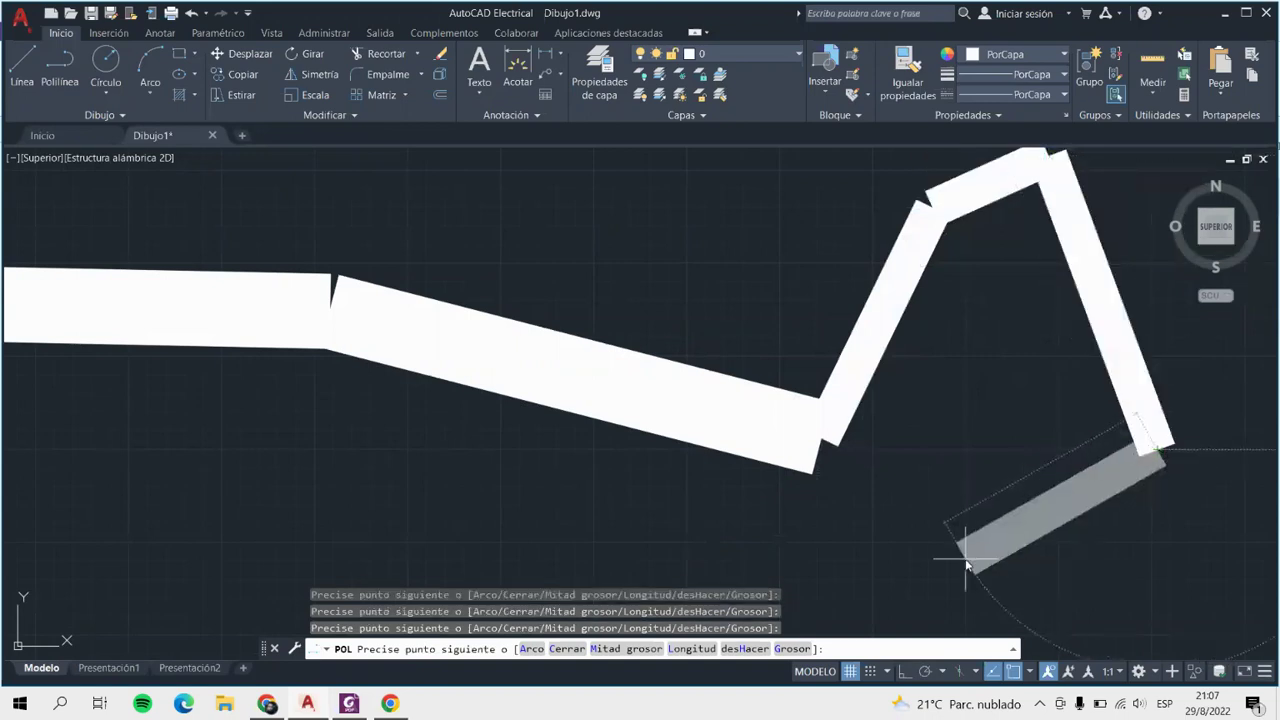
pyautogui.click(966, 560)
pyautogui.press('Return')
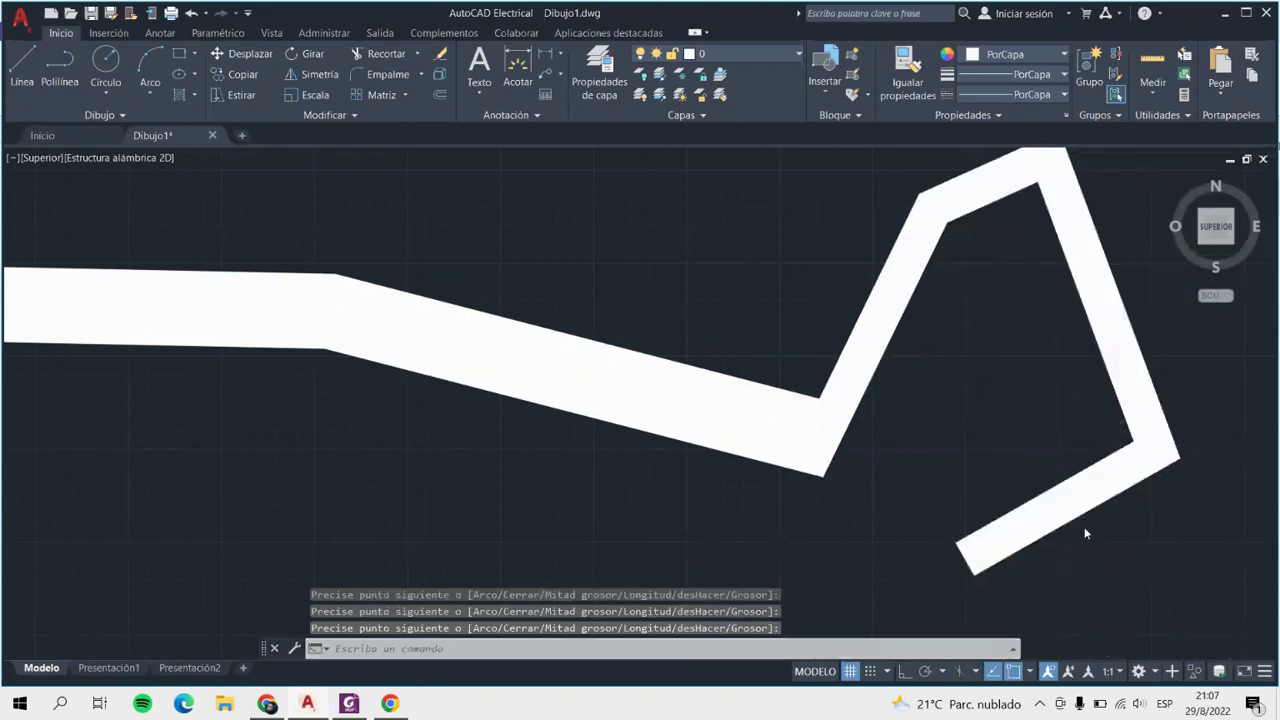
pyautogui.scroll(-5, 1084, 527)
pyautogui.scroll(-1, 951, 457)
pyautogui.scroll(4, 980, 537)
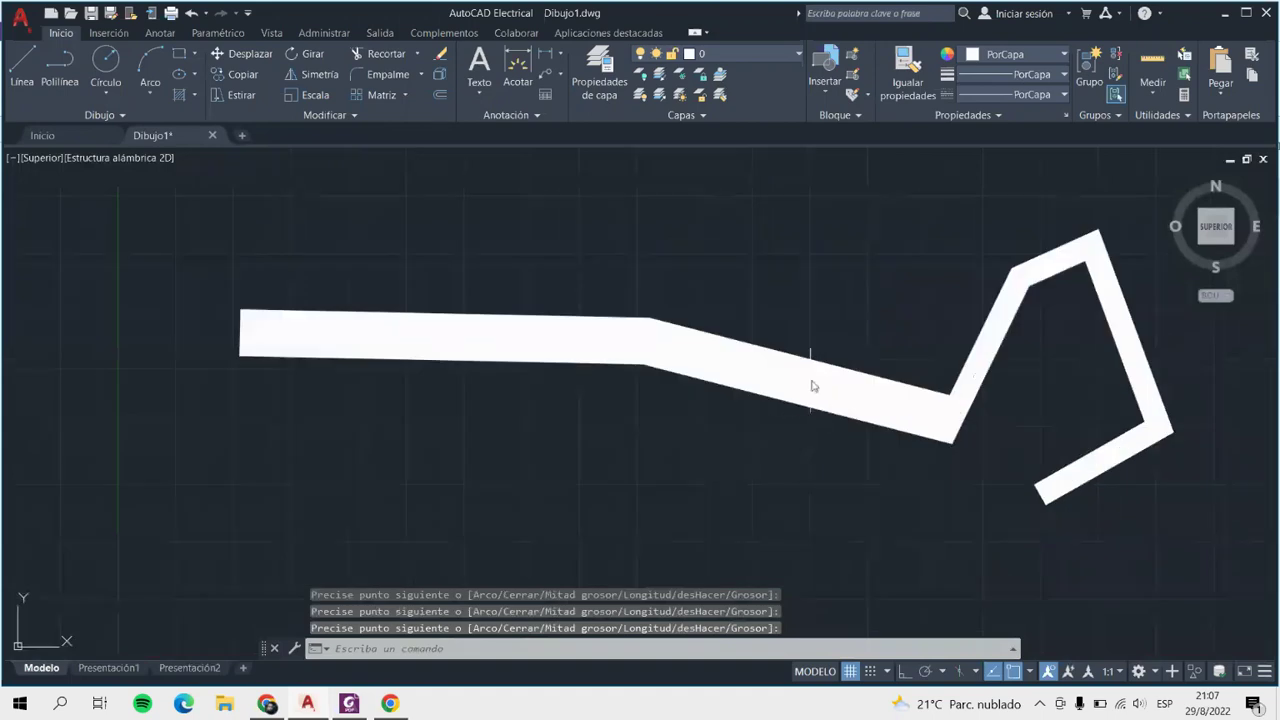
pyautogui.click(1064, 490)
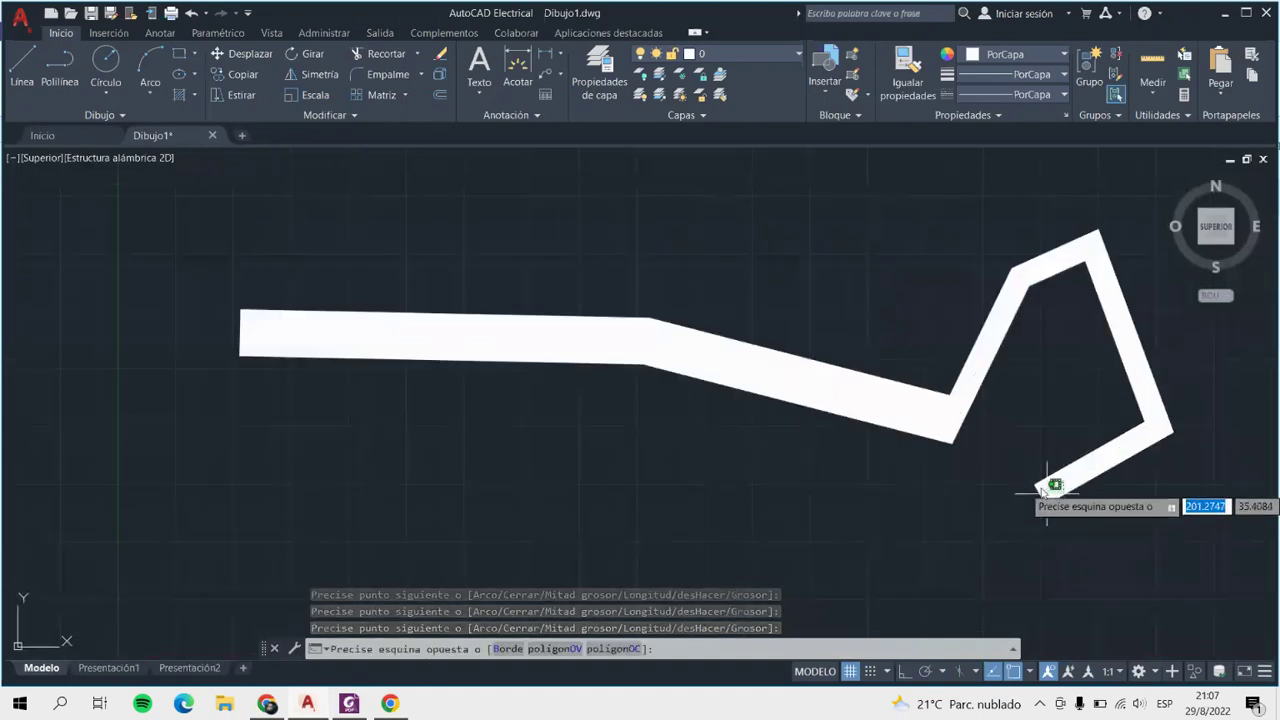
# Window-select the zigzag polyline and delete it.
pyautogui.click(231, 205)
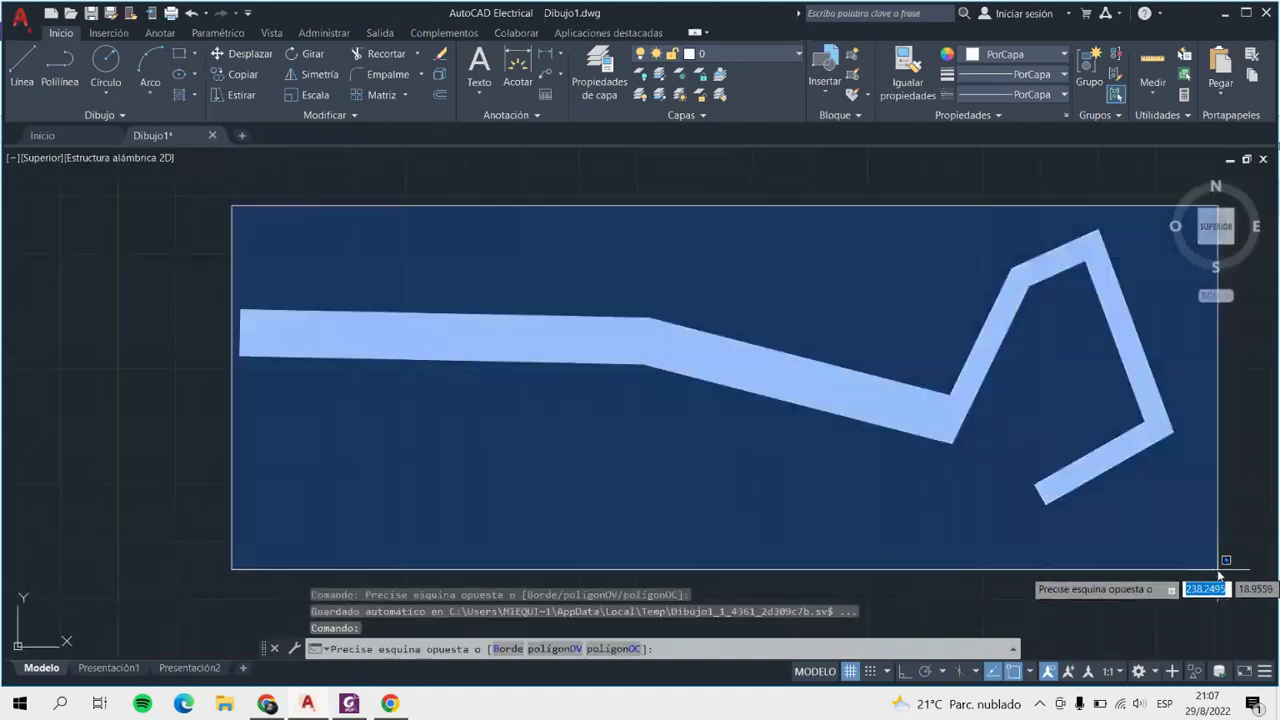
pyautogui.click(1229, 571)
pyautogui.press('Delete')
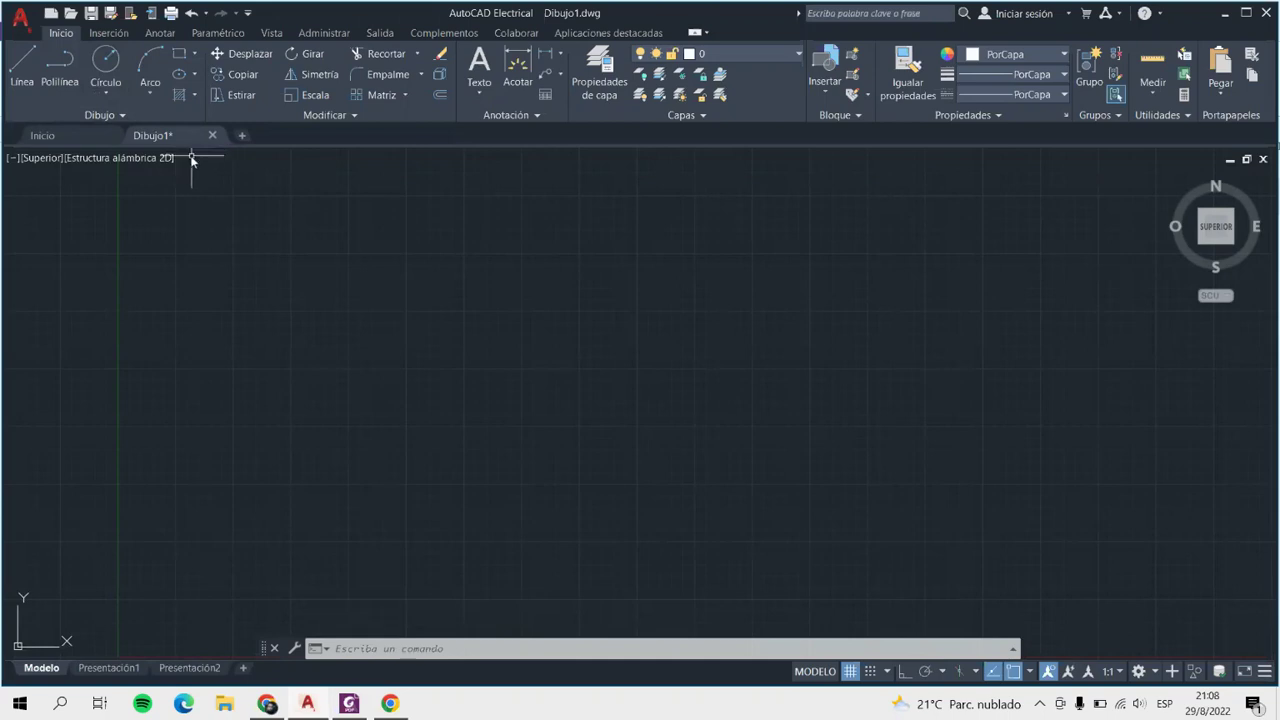
# Draw a radius-15 circle and a diameter-30 circle to its right.
pyautogui.click(106, 93)
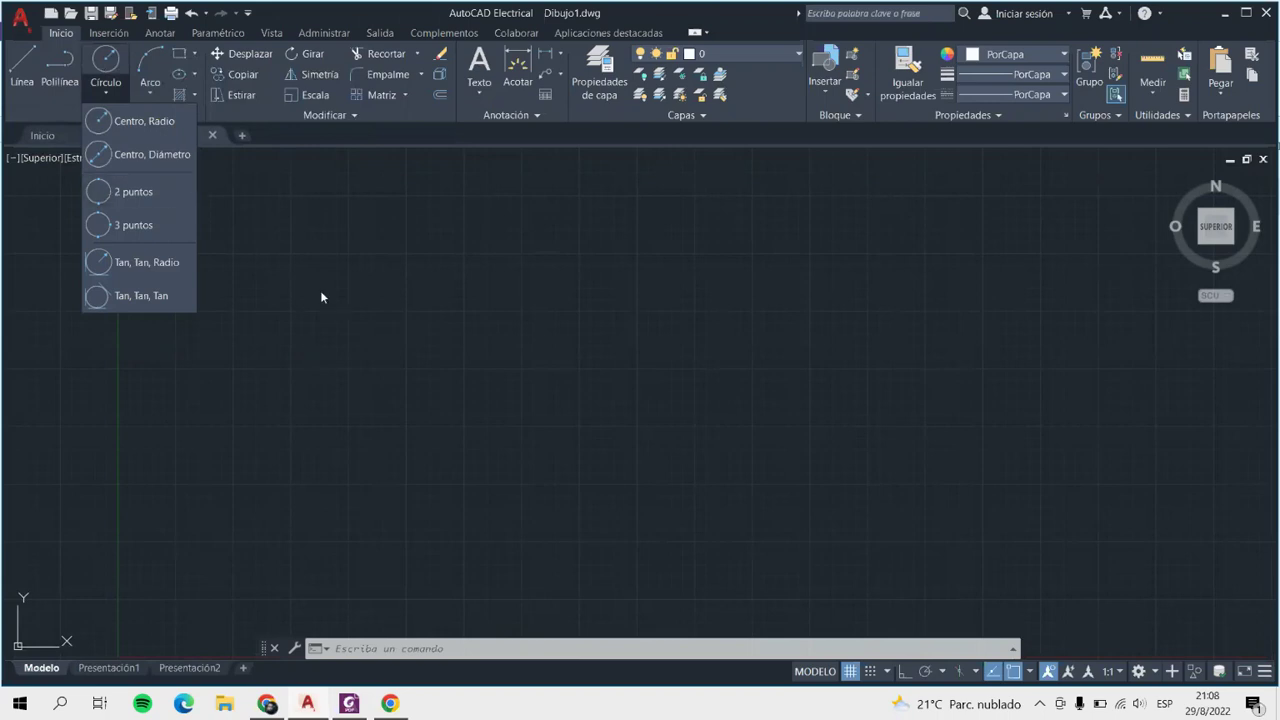
pyautogui.click(143, 125)
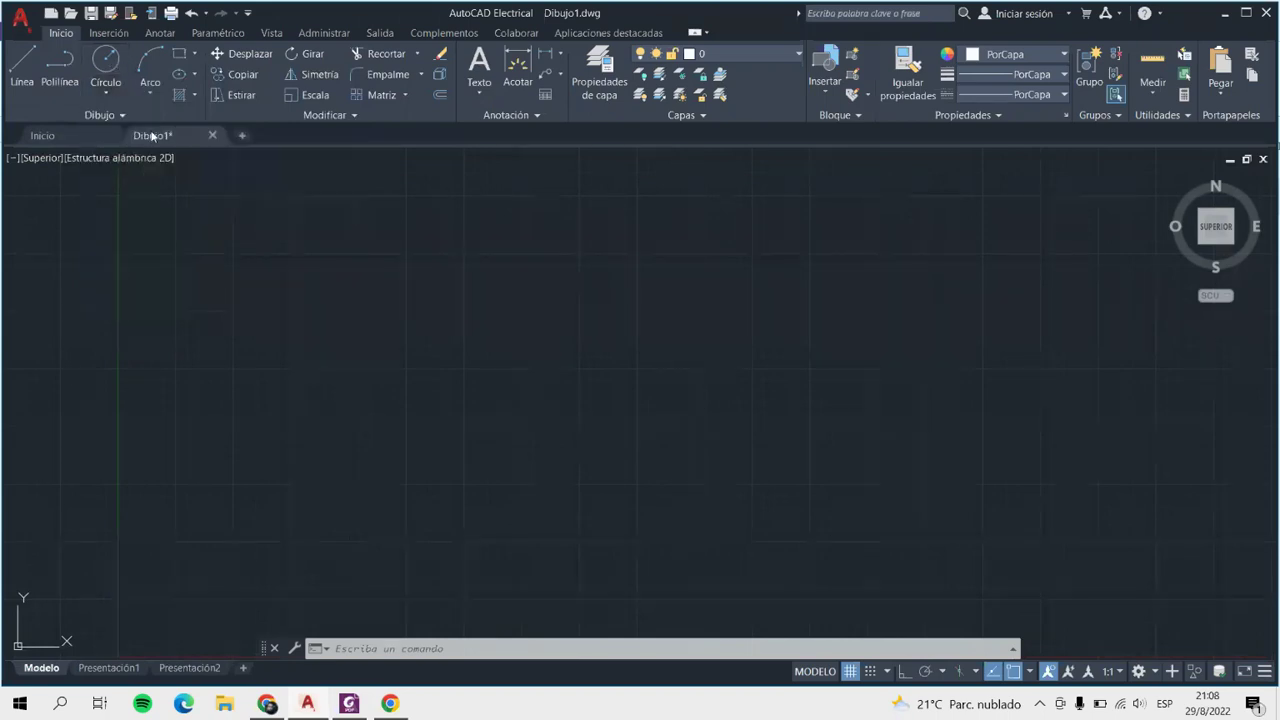
pyautogui.click(347, 366)
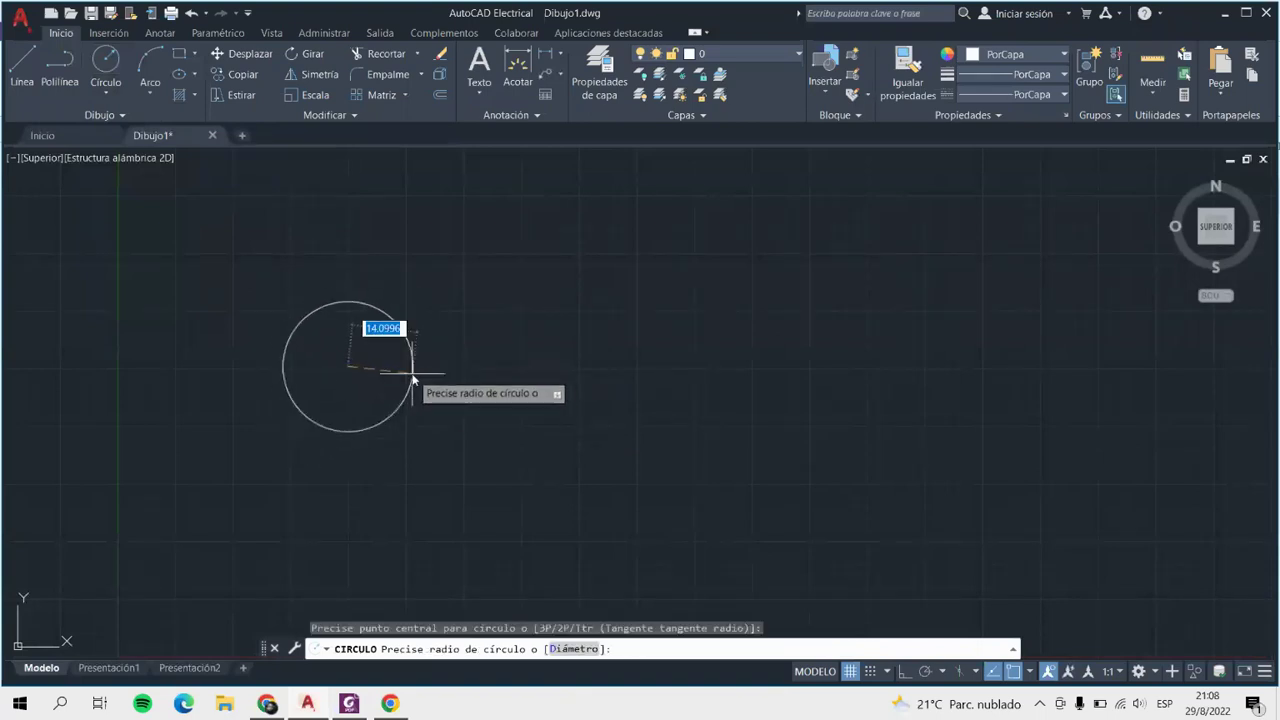
pyautogui.write('15')
pyautogui.press('Return')
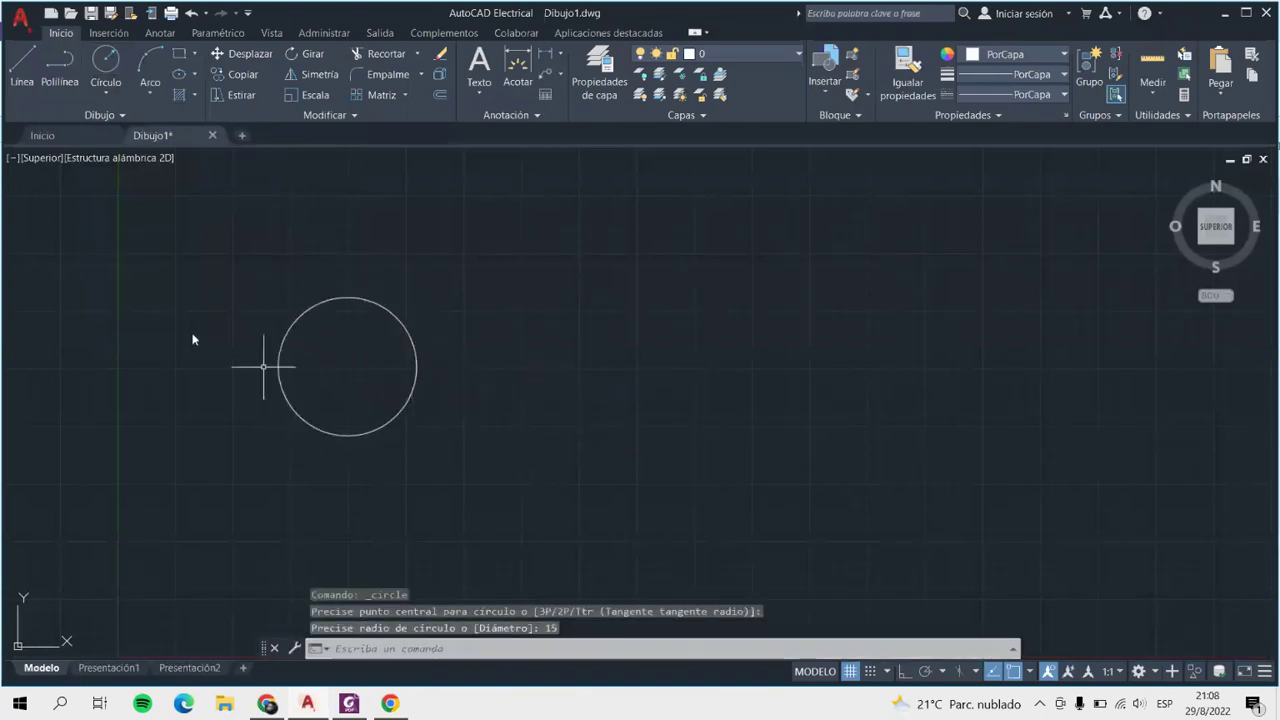
pyautogui.click(106, 90)
pyautogui.click(145, 154)
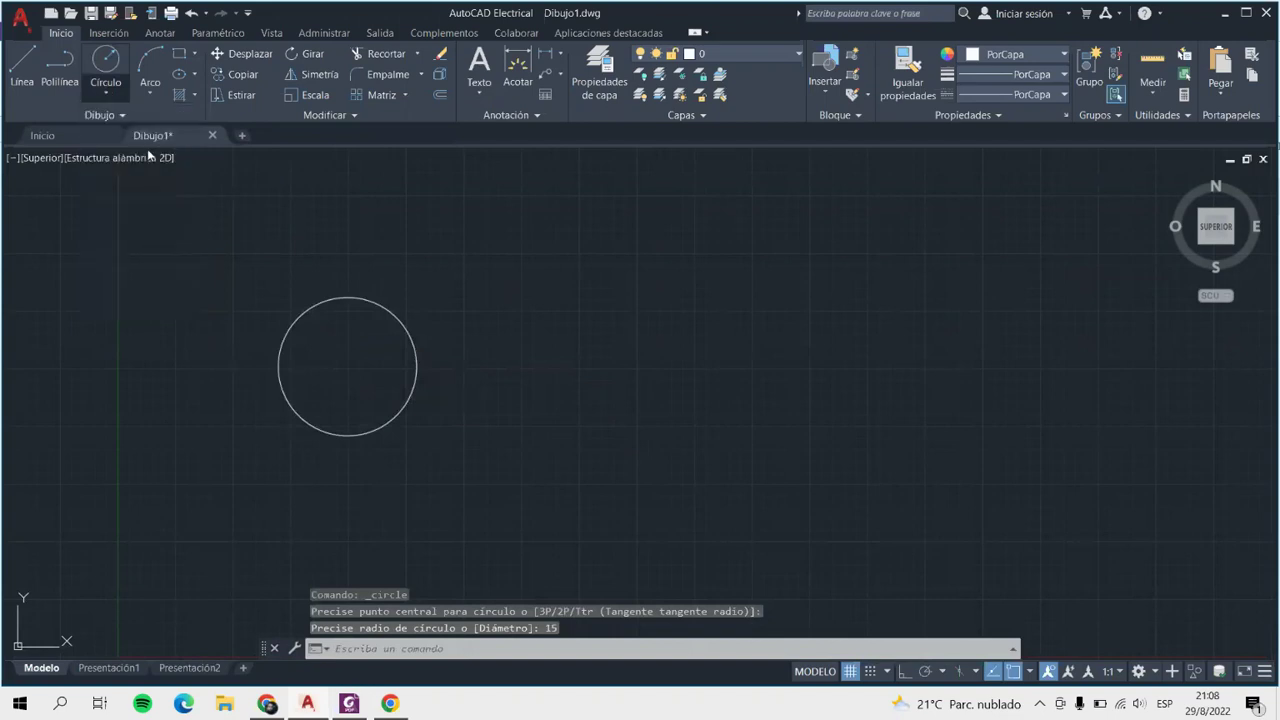
pyautogui.click(630, 348)
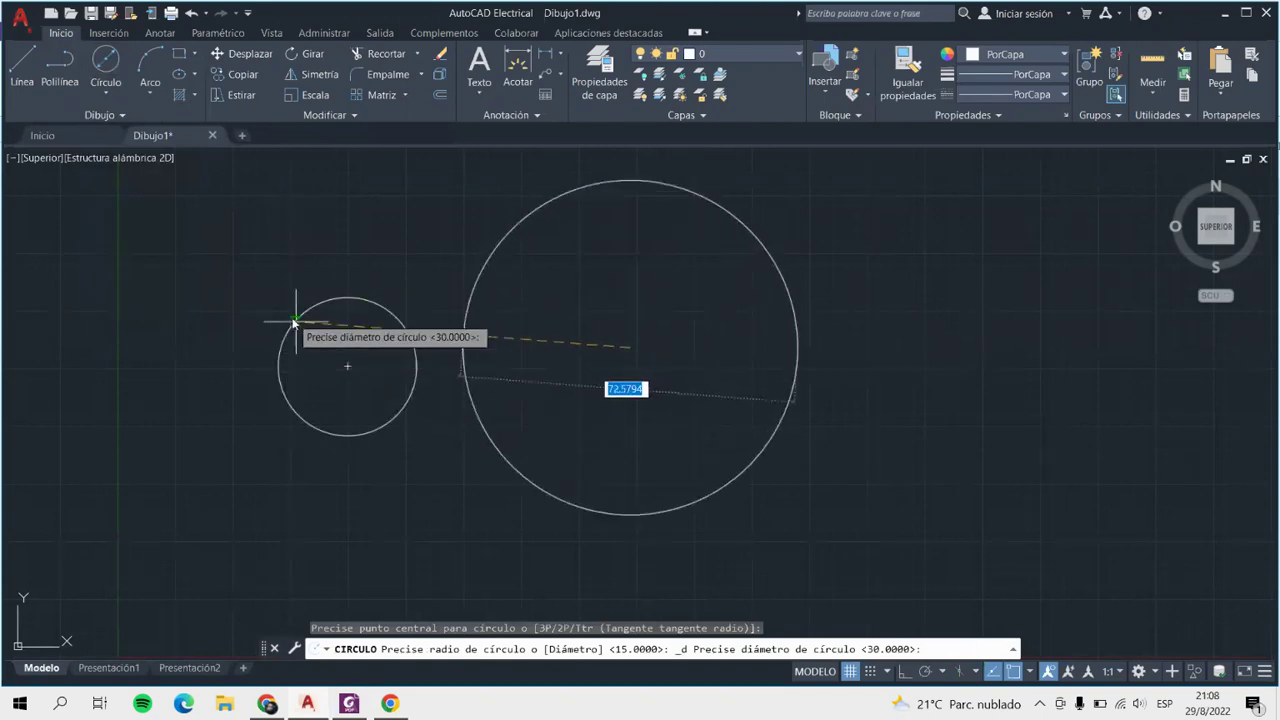
pyautogui.write('30')
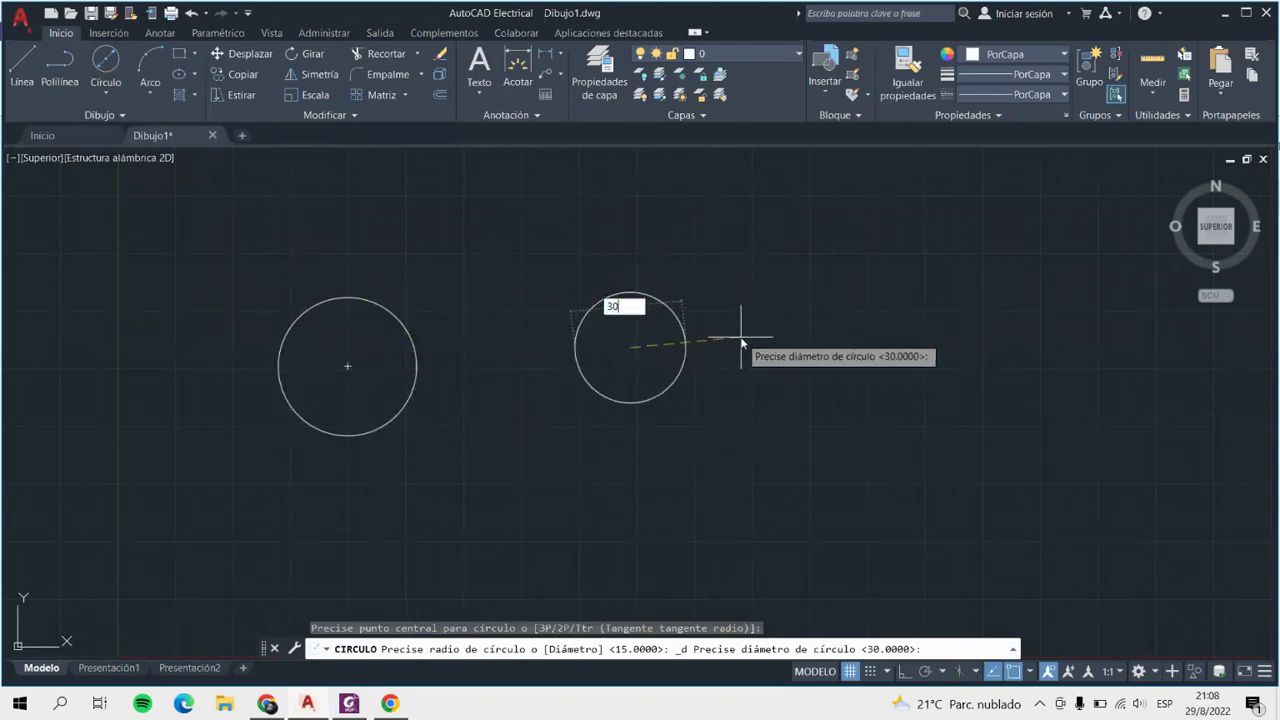
pyautogui.press('Return')
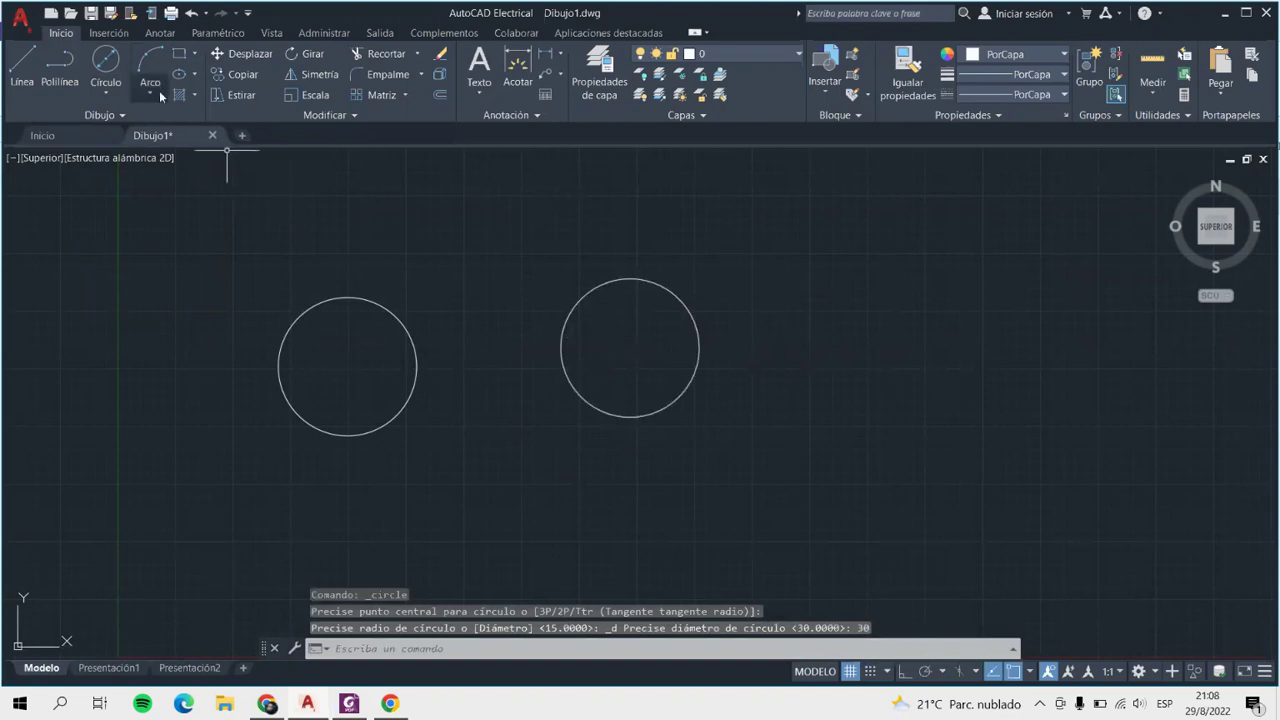
# Draw a 2-point circle spanning the gap between the two circles' facing edges.
pyautogui.click(126, 90)
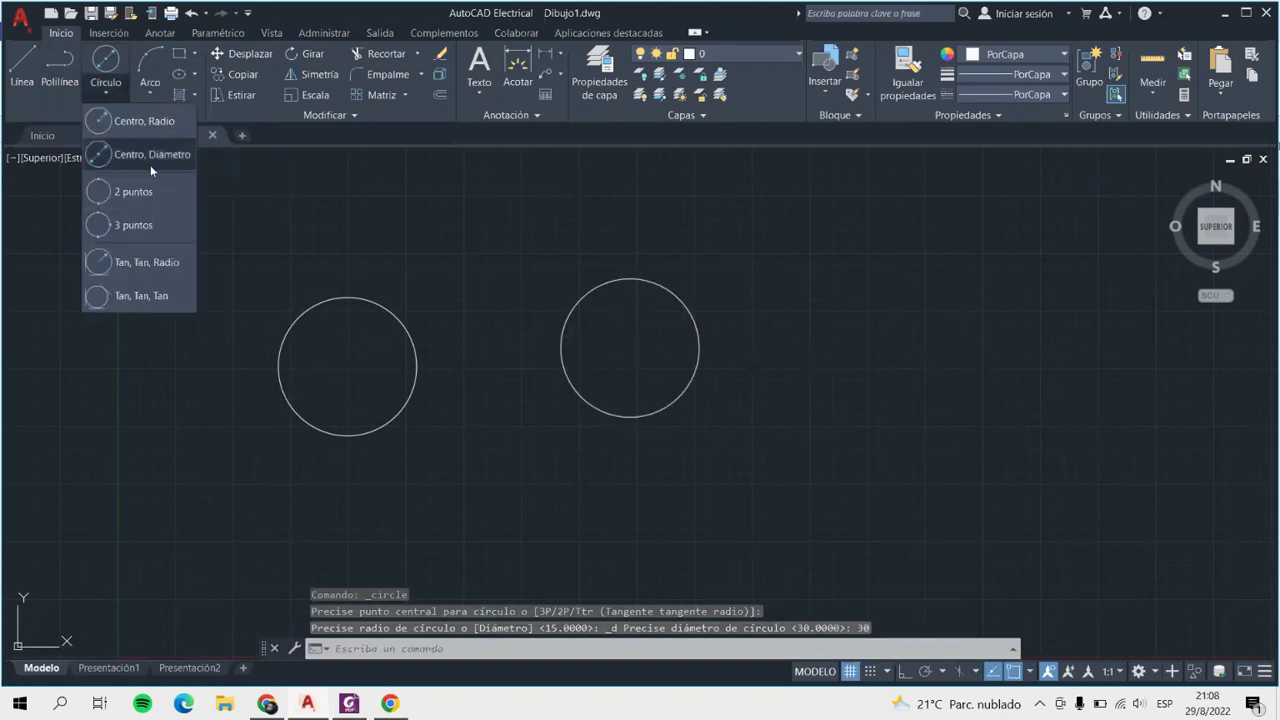
pyautogui.click(133, 191)
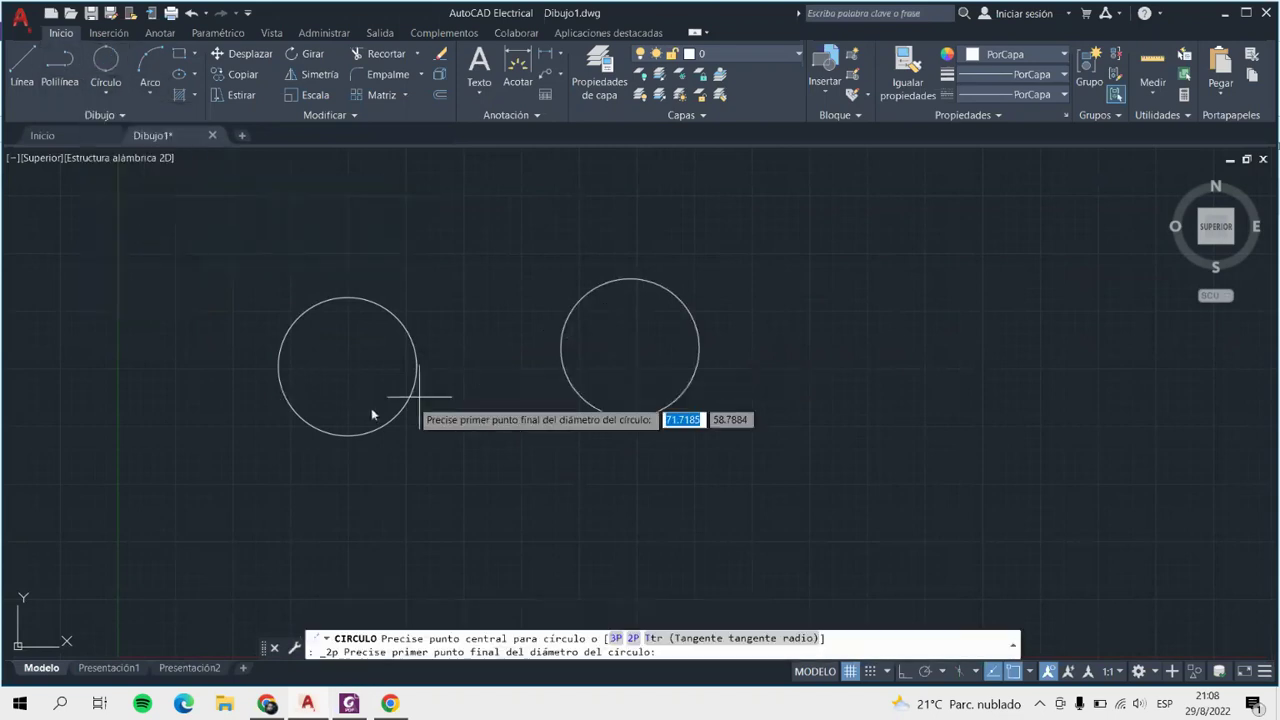
pyautogui.click(417, 366)
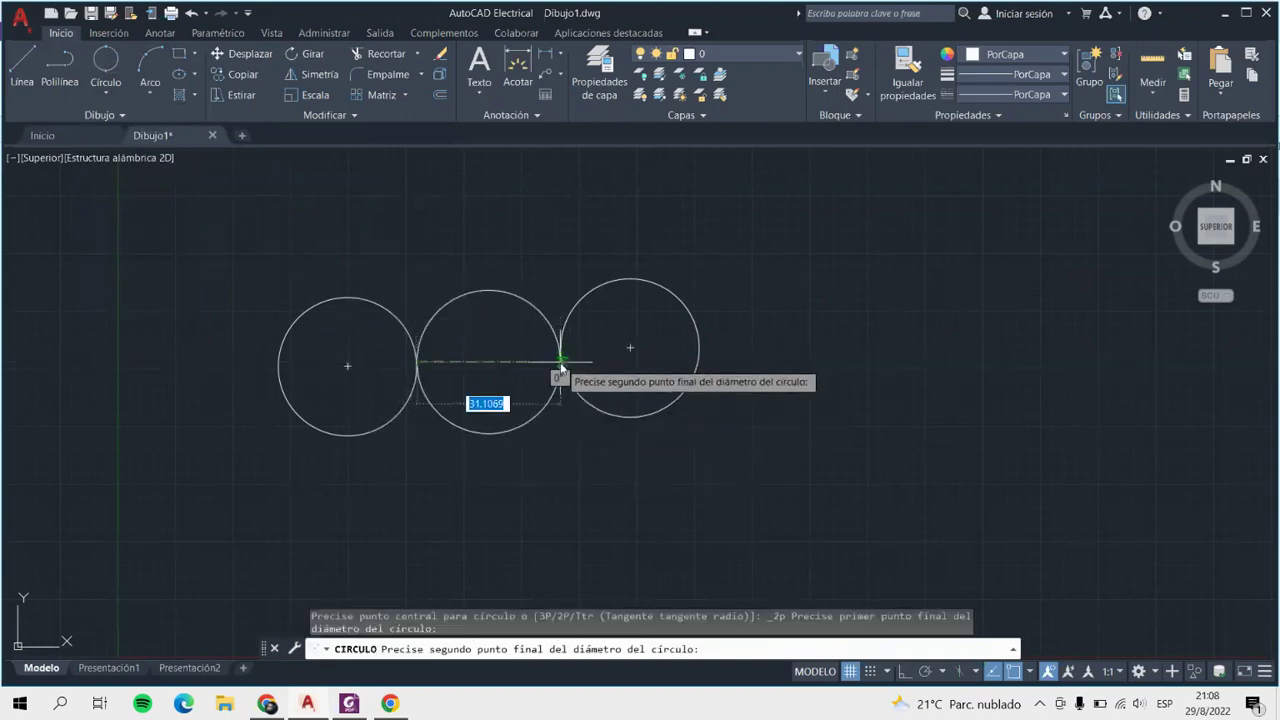
pyautogui.click(560, 355)
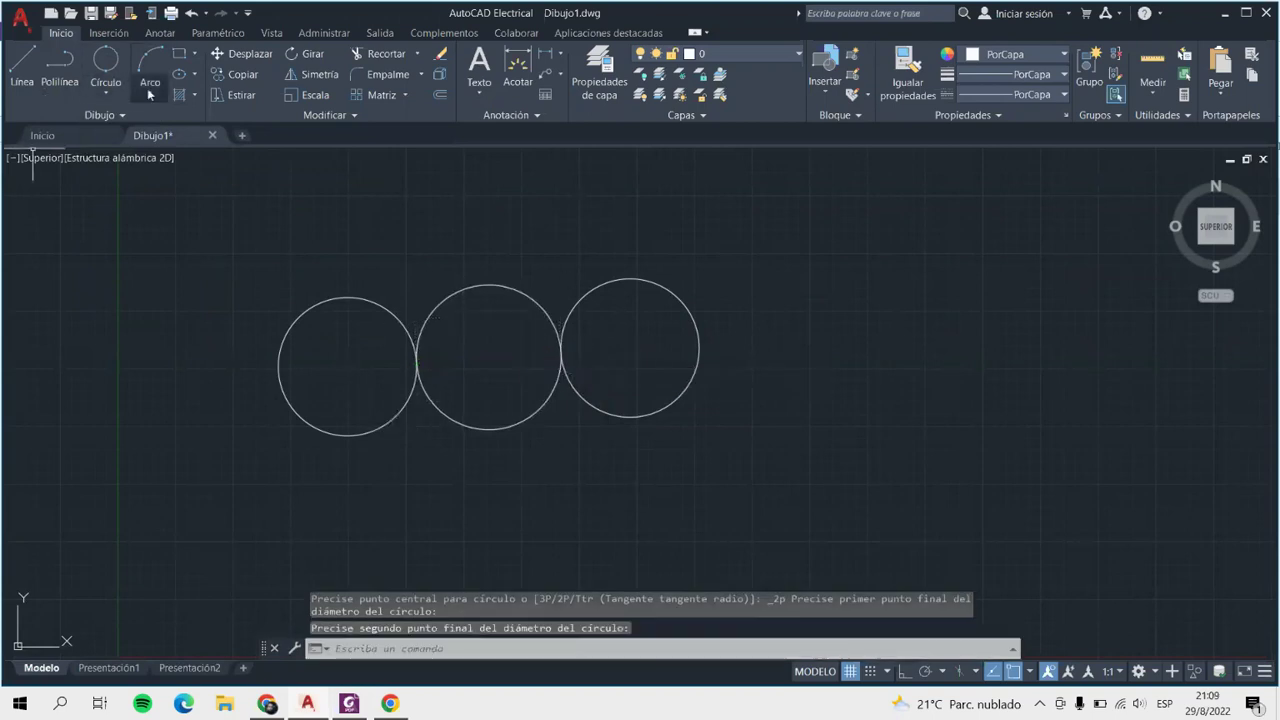
pyautogui.click(105, 91)
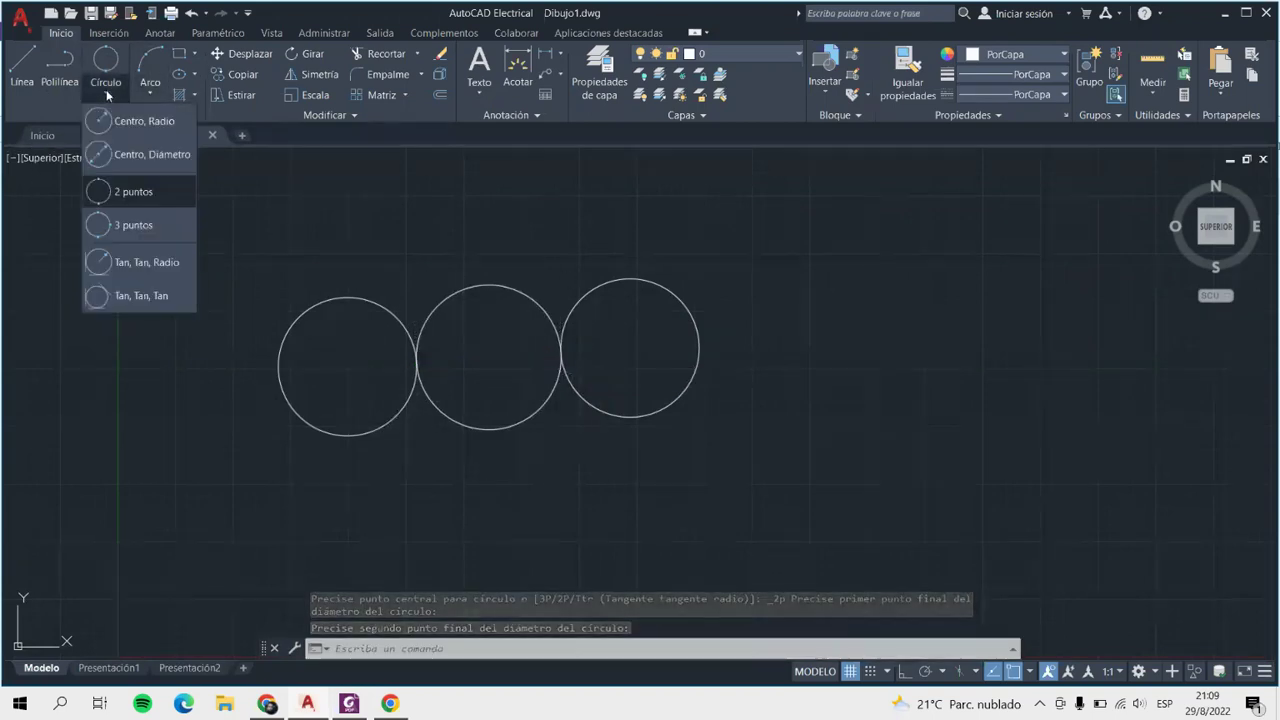
# Draw a 3-point circle over the middle circle.
pyautogui.click(110, 225)
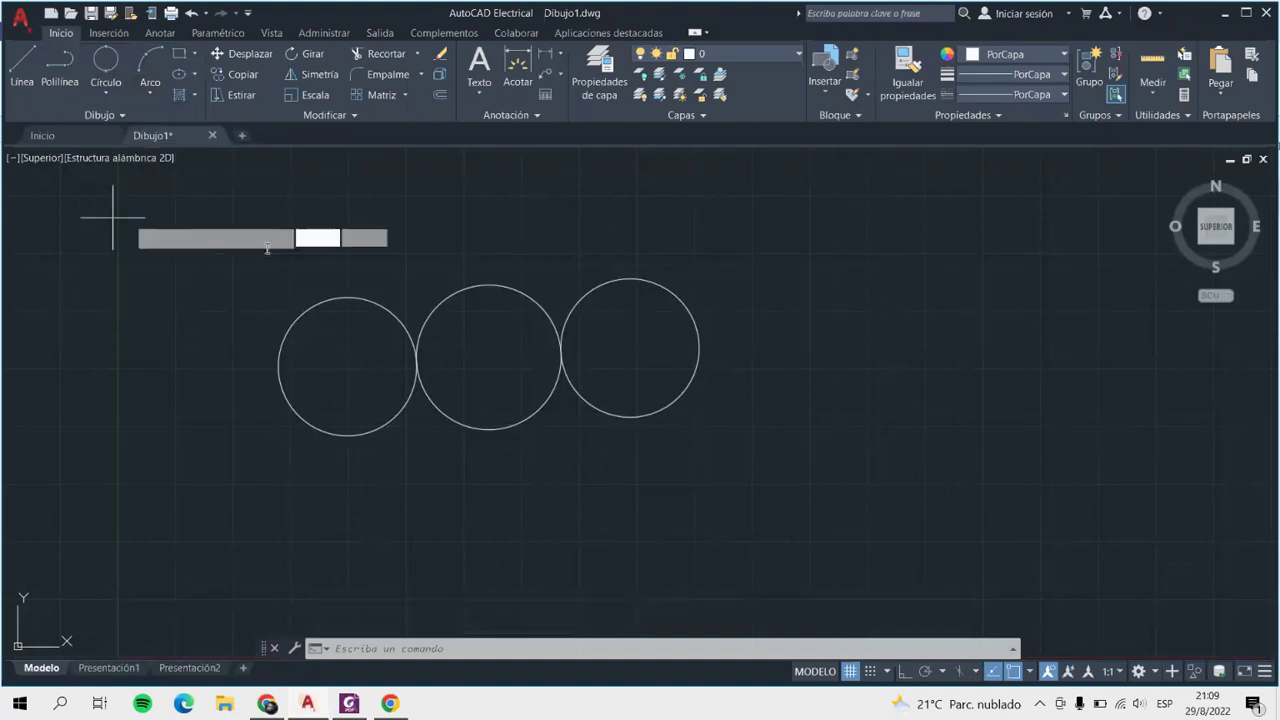
pyautogui.click(488, 356)
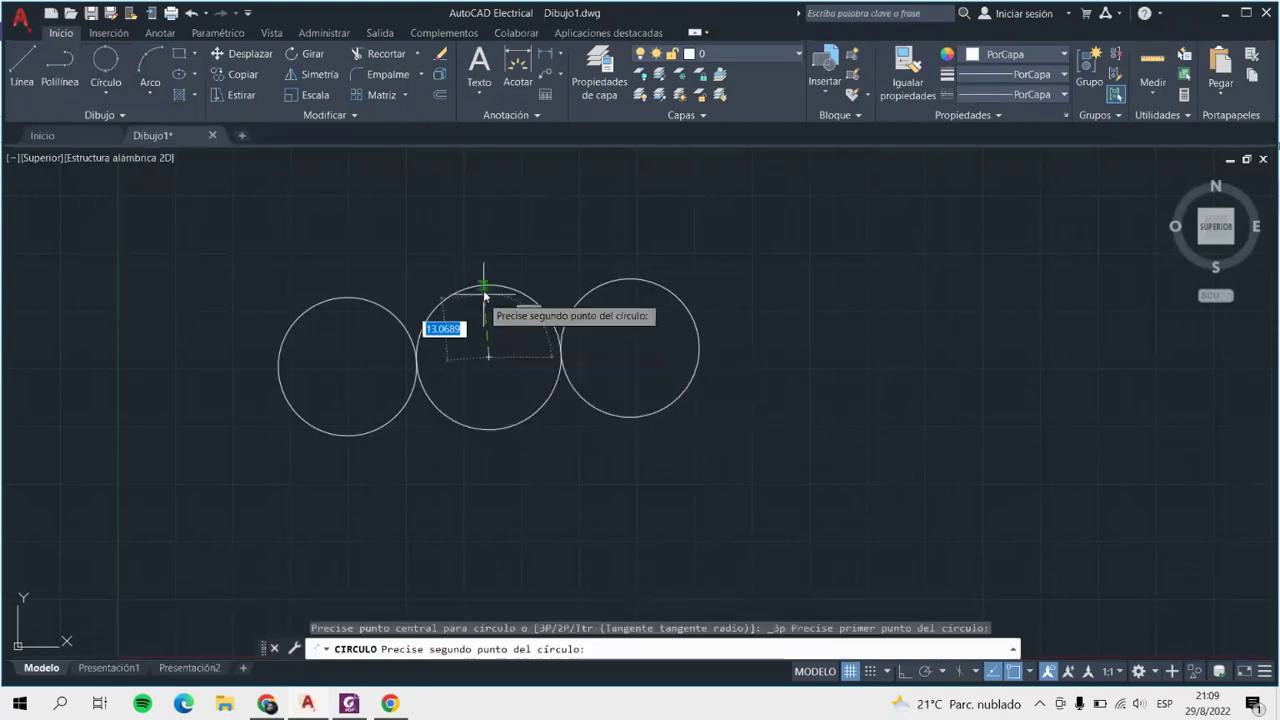
pyautogui.click(488, 287)
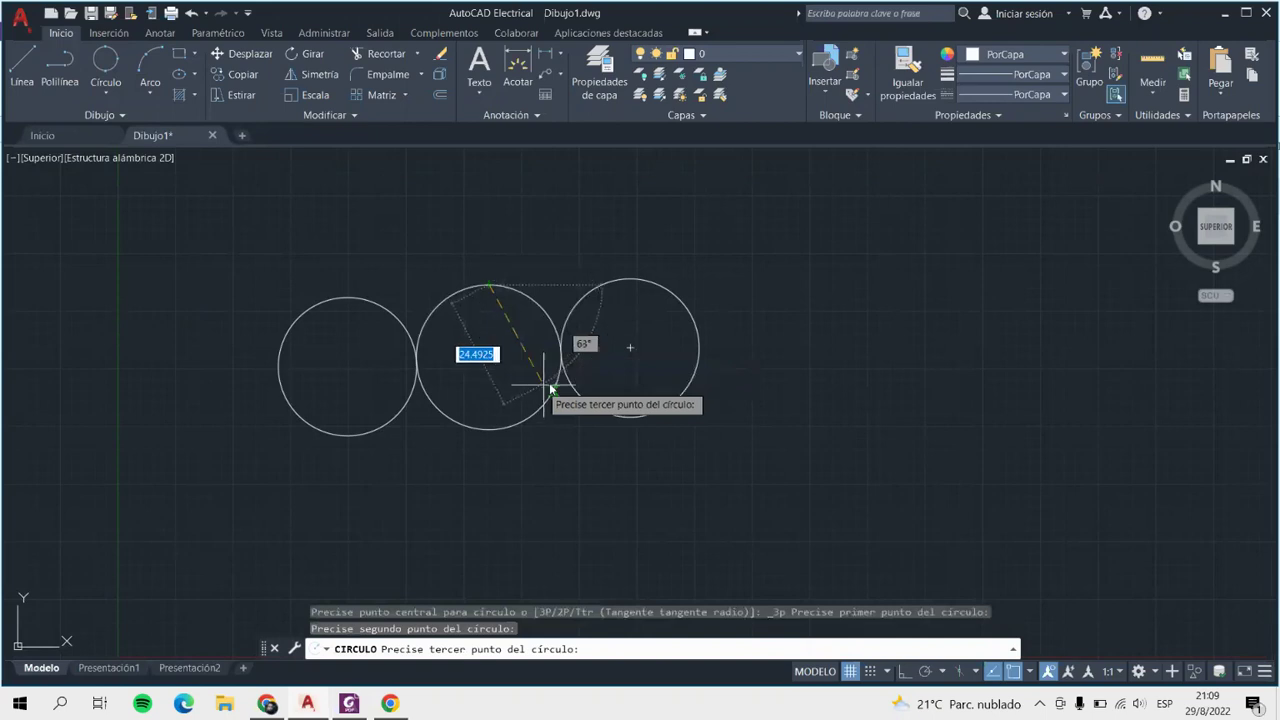
pyautogui.click(561, 347)
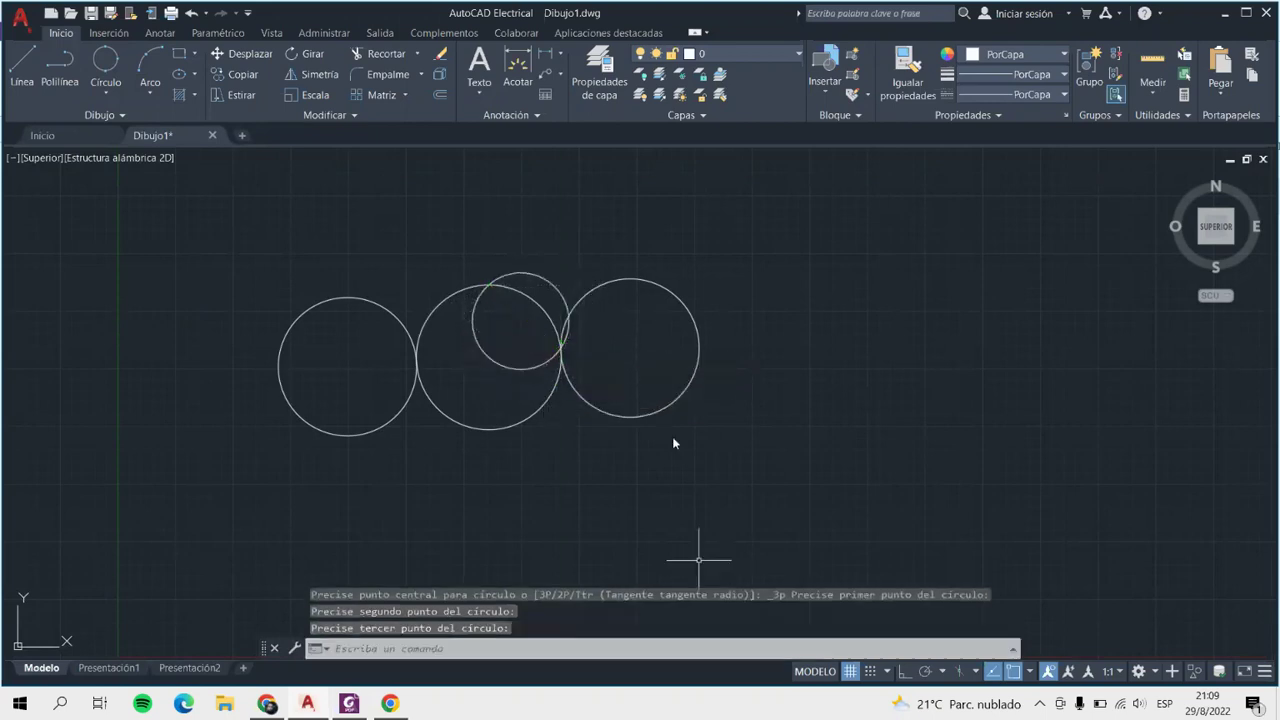
# Draw a large Tan, Tan, Radius circle below, tangent to the left and middle circles.
pyautogui.click(105, 92)
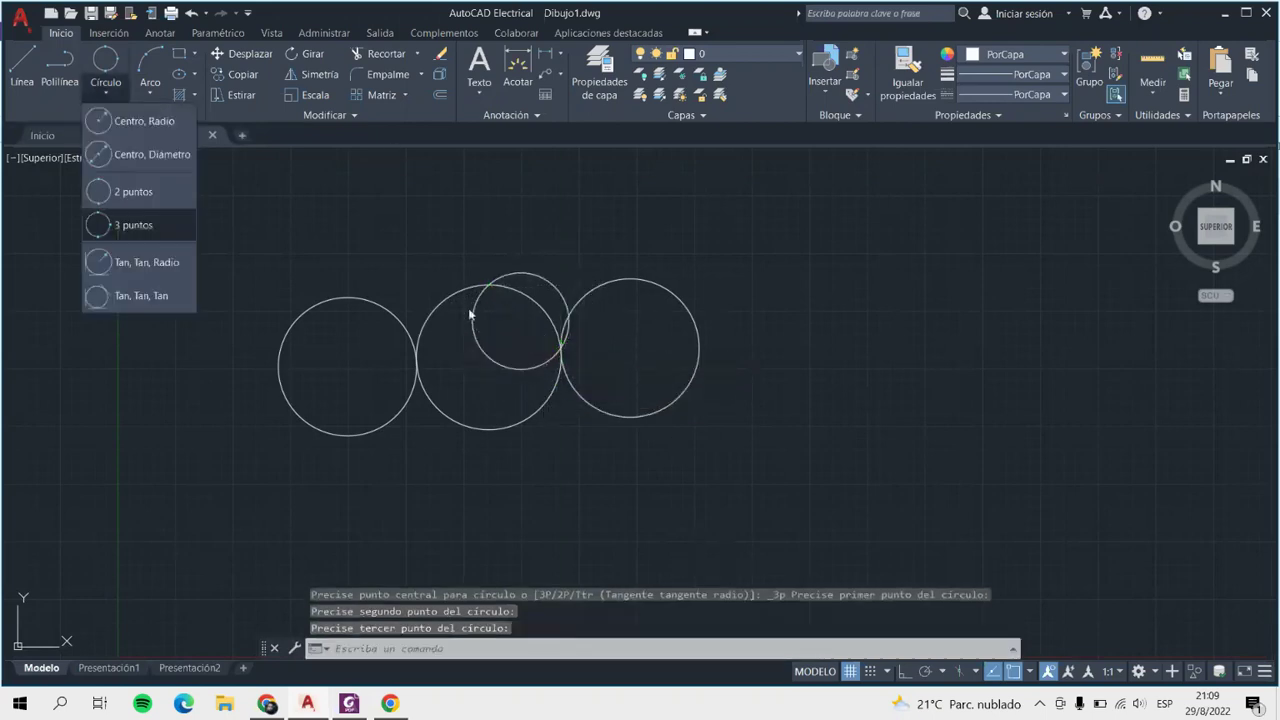
pyautogui.click(136, 262)
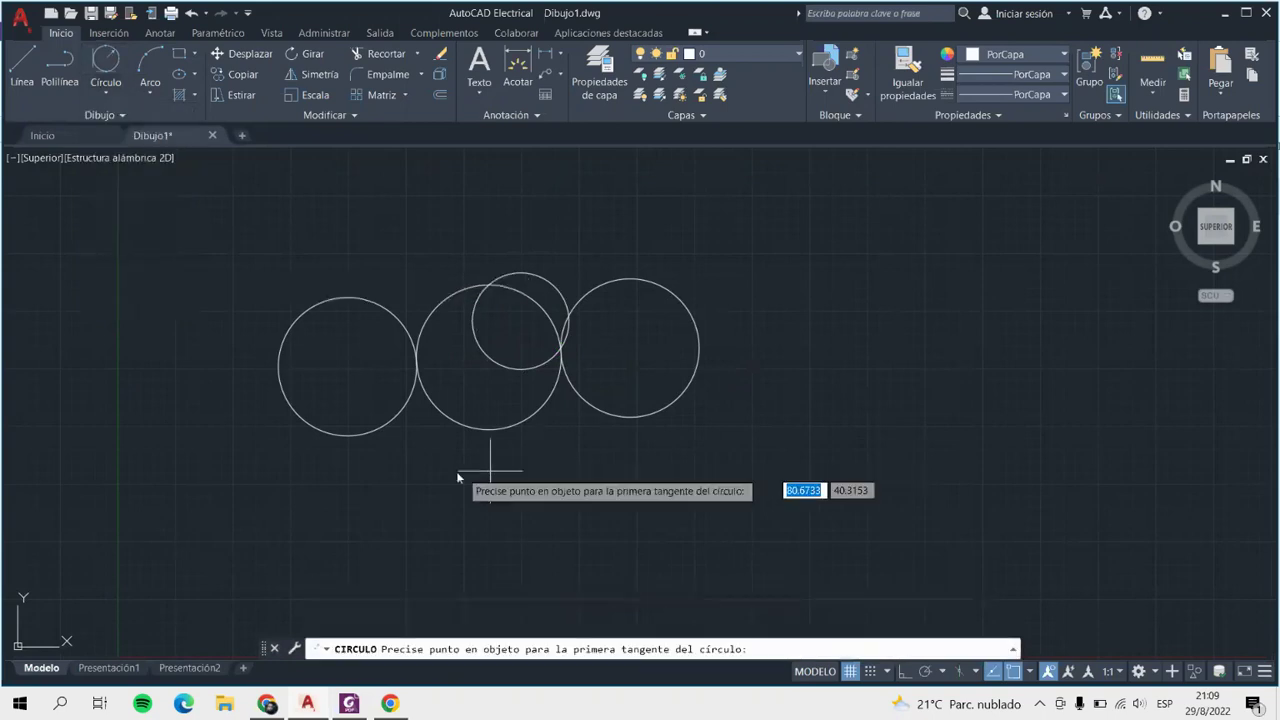
pyautogui.click(383, 424)
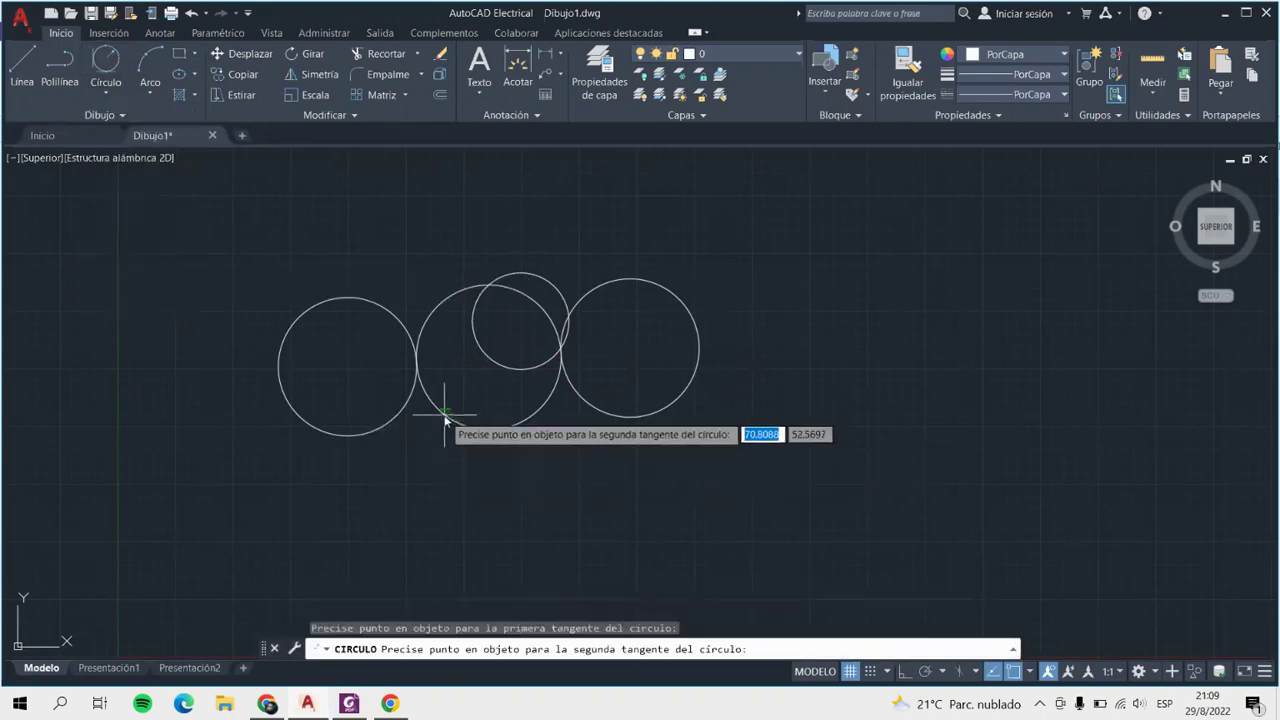
pyautogui.click(445, 418)
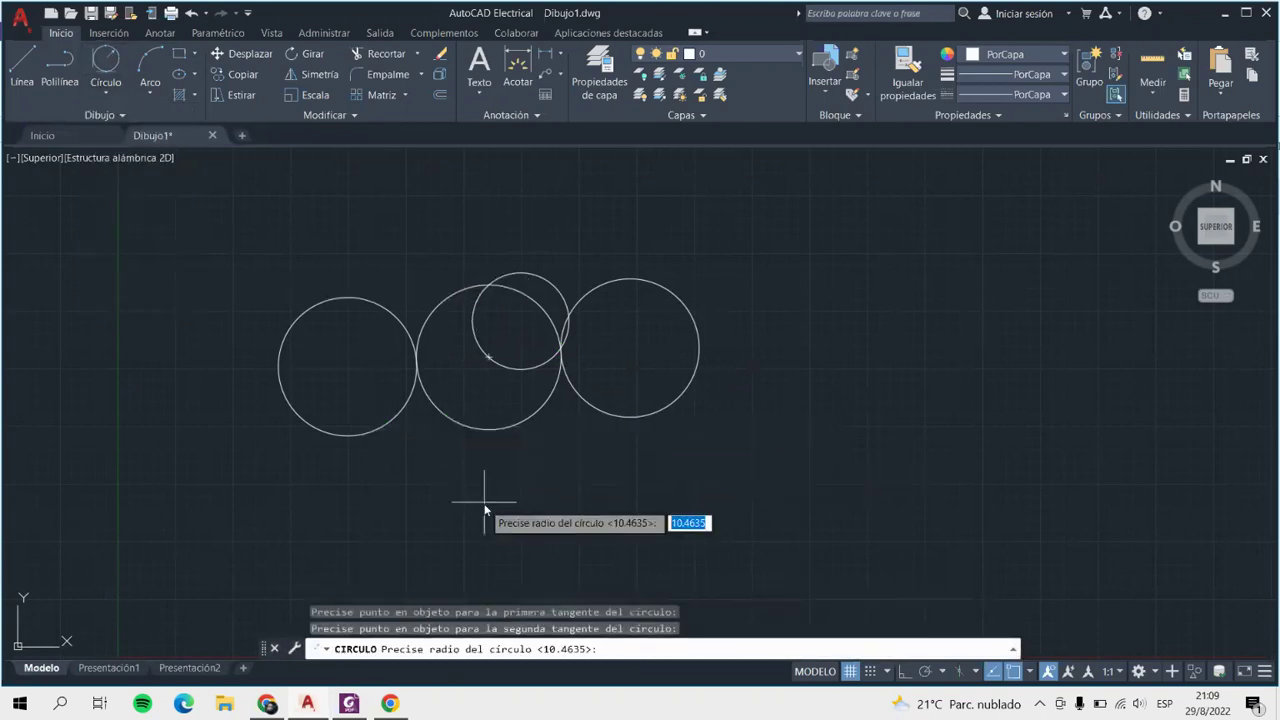
pyautogui.click(488, 358)
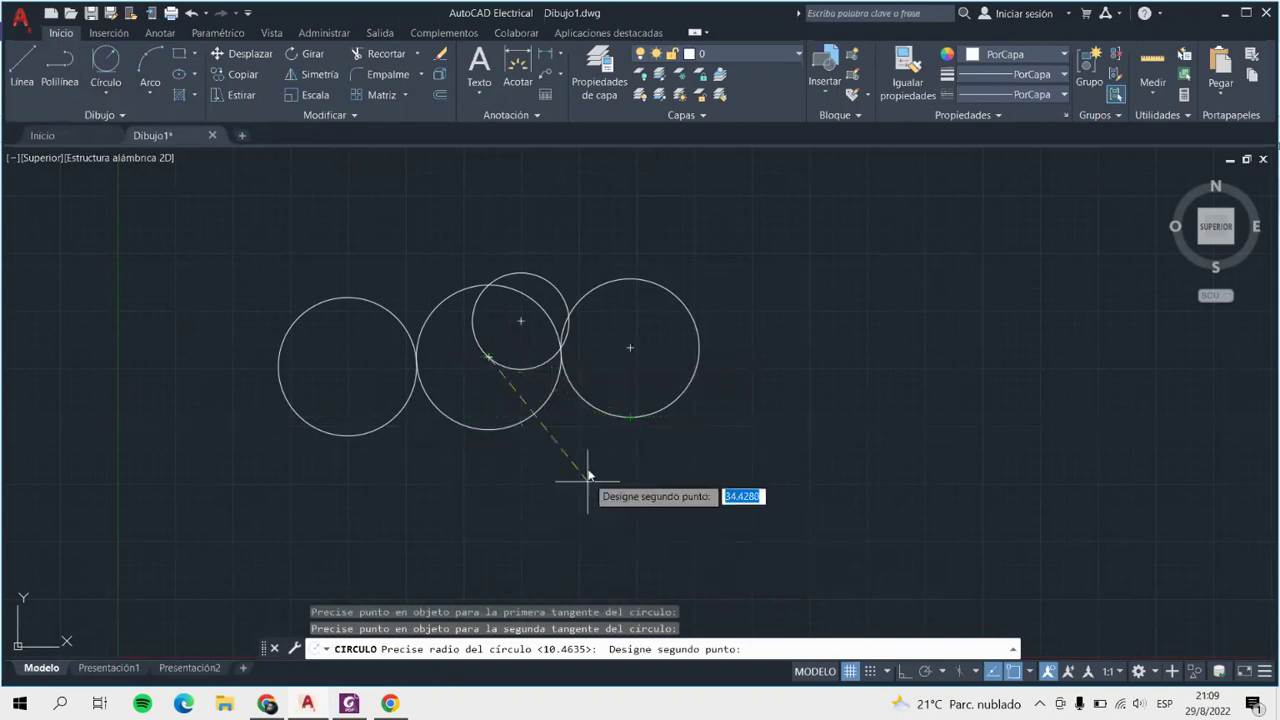
pyautogui.click(589, 410)
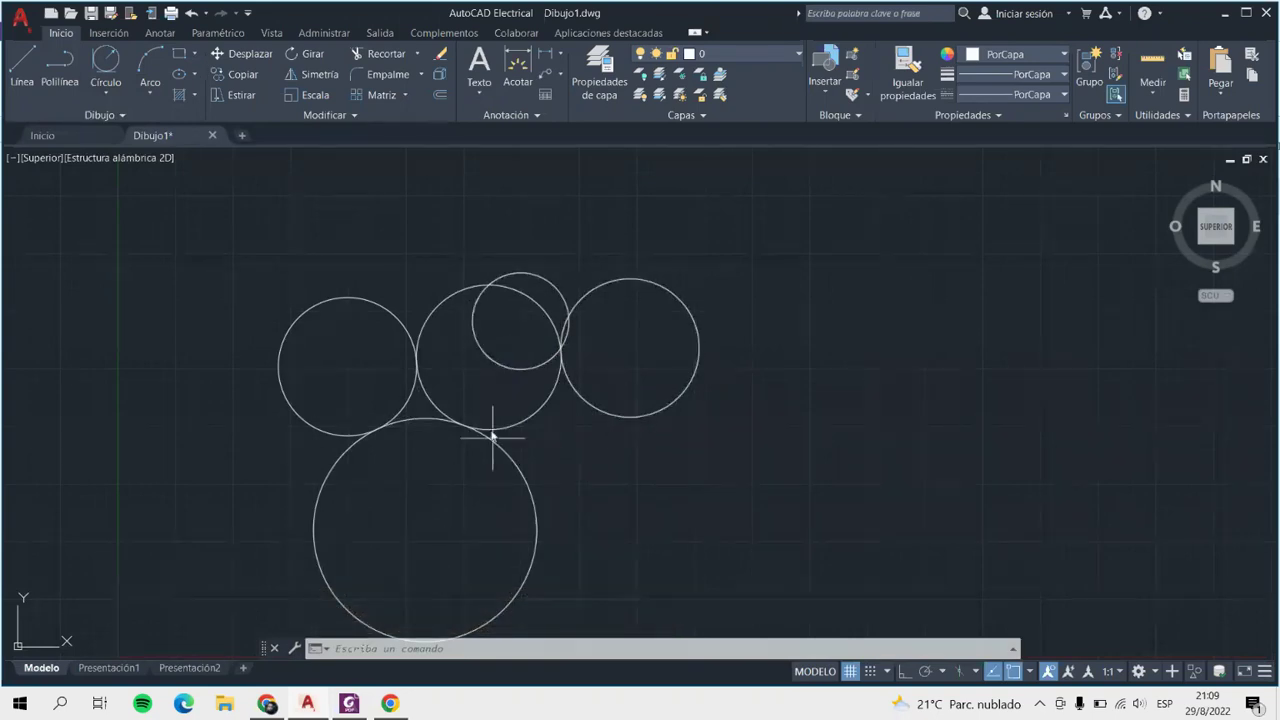
# Draw a Tan, Tan, Tan circle touching the large bottom, middle and right circles.
pyautogui.click(107, 88)
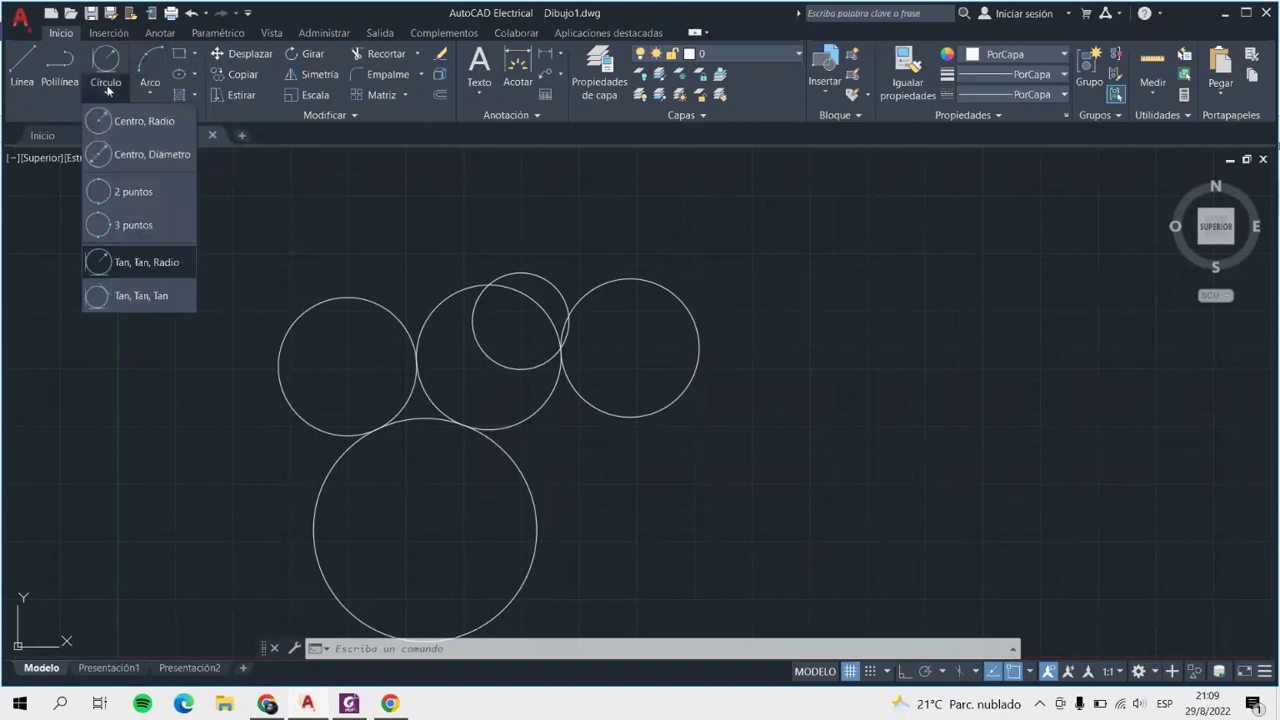
pyautogui.click(140, 295)
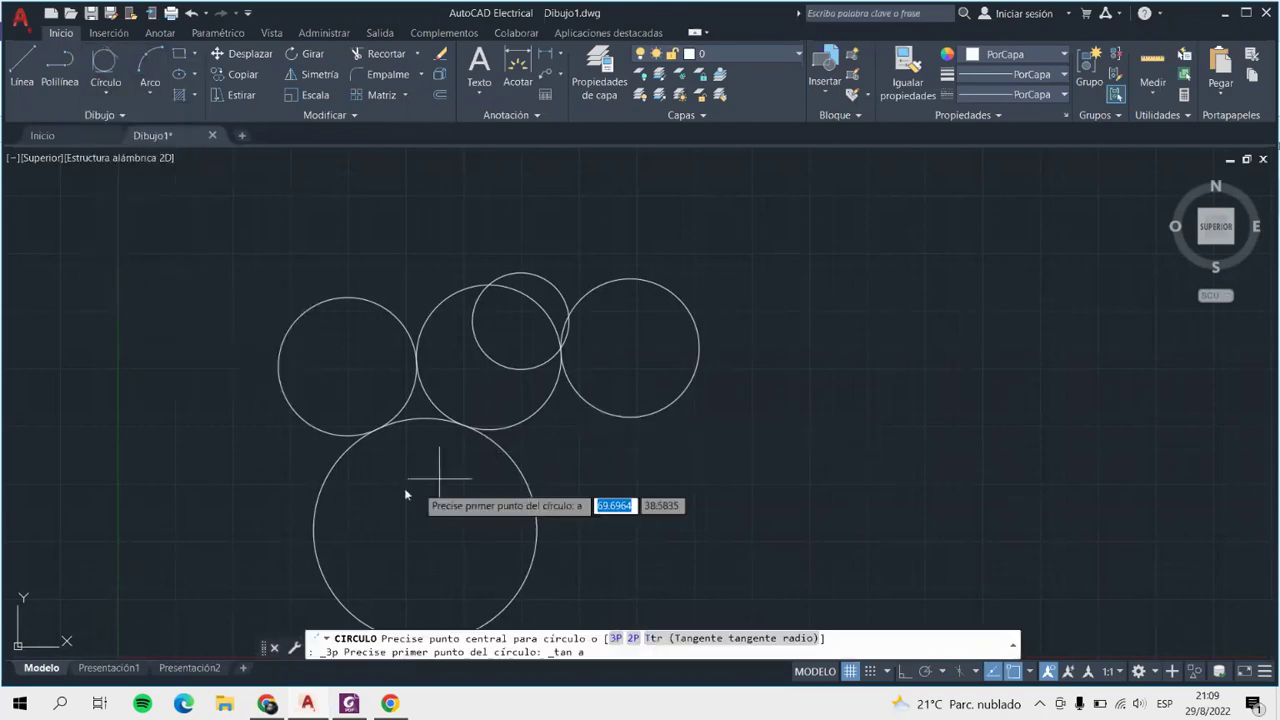
pyautogui.click(535, 504)
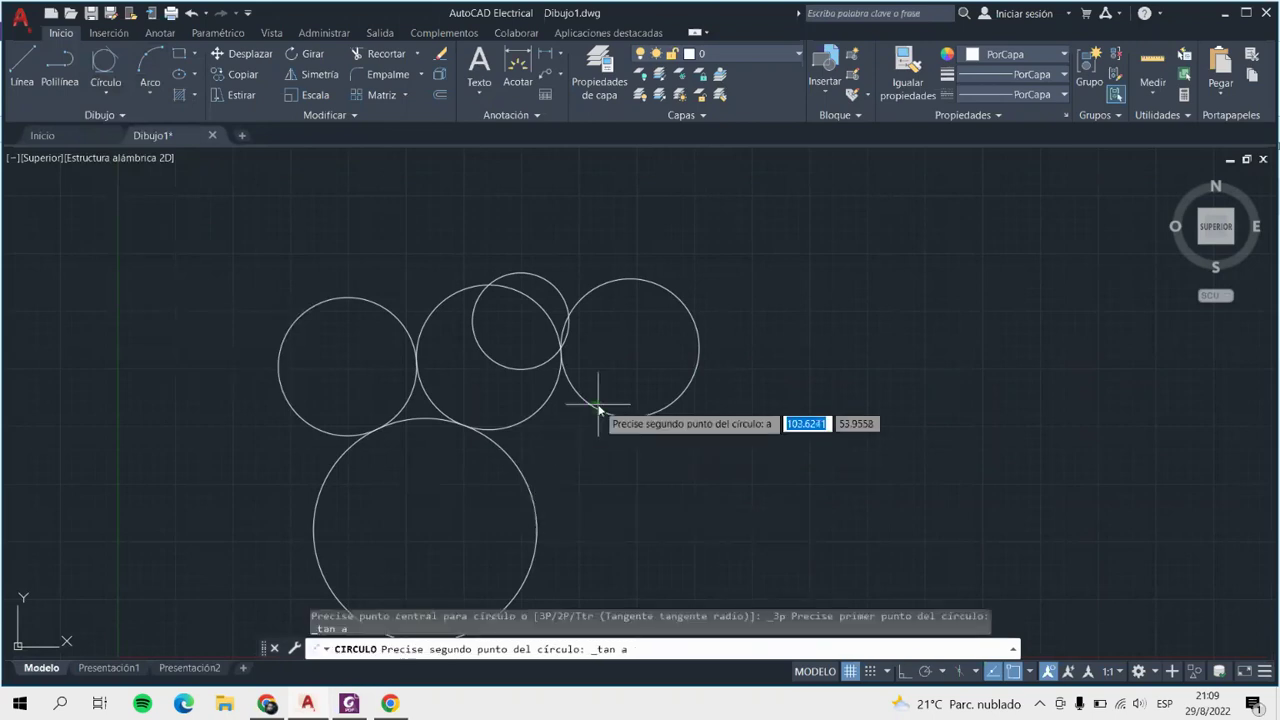
pyautogui.click(597, 408)
pyautogui.click(543, 420)
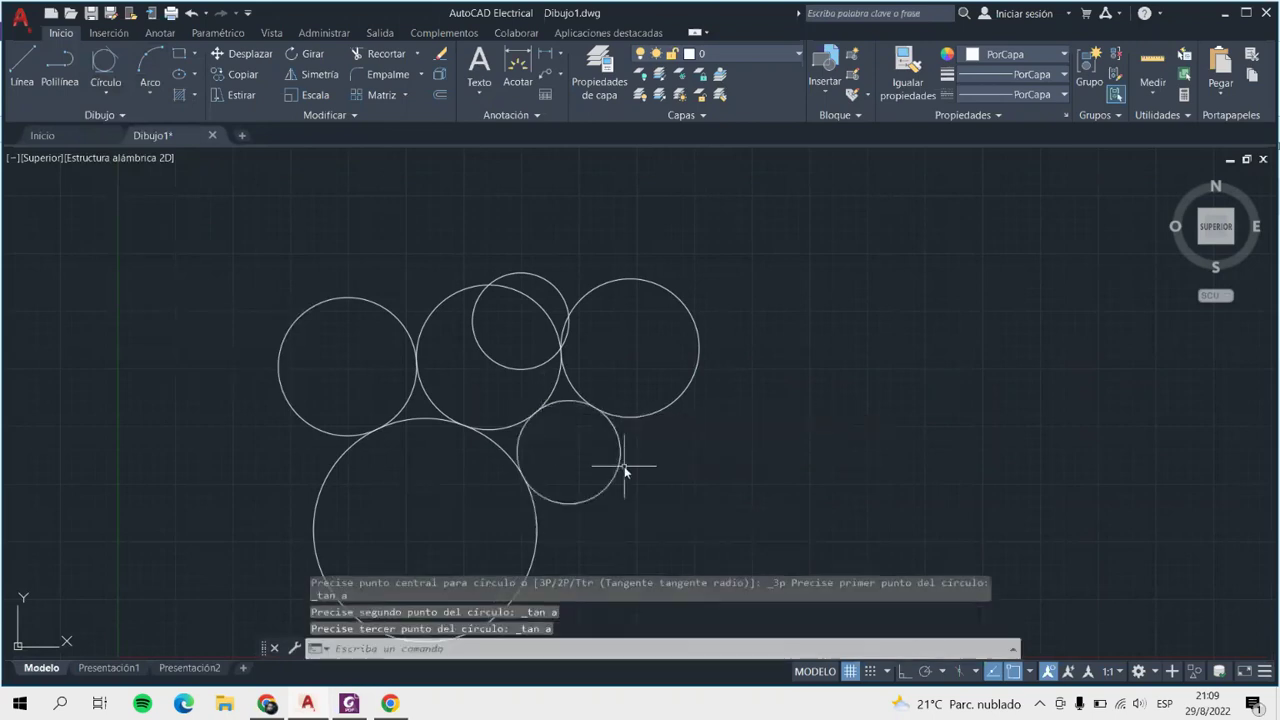
pyautogui.scroll(-5, 571, 445)
pyautogui.scroll(3, 570, 450)
pyautogui.click(258, 257)
# Window-select all the circles and delete them.
pyautogui.click(800, 540)
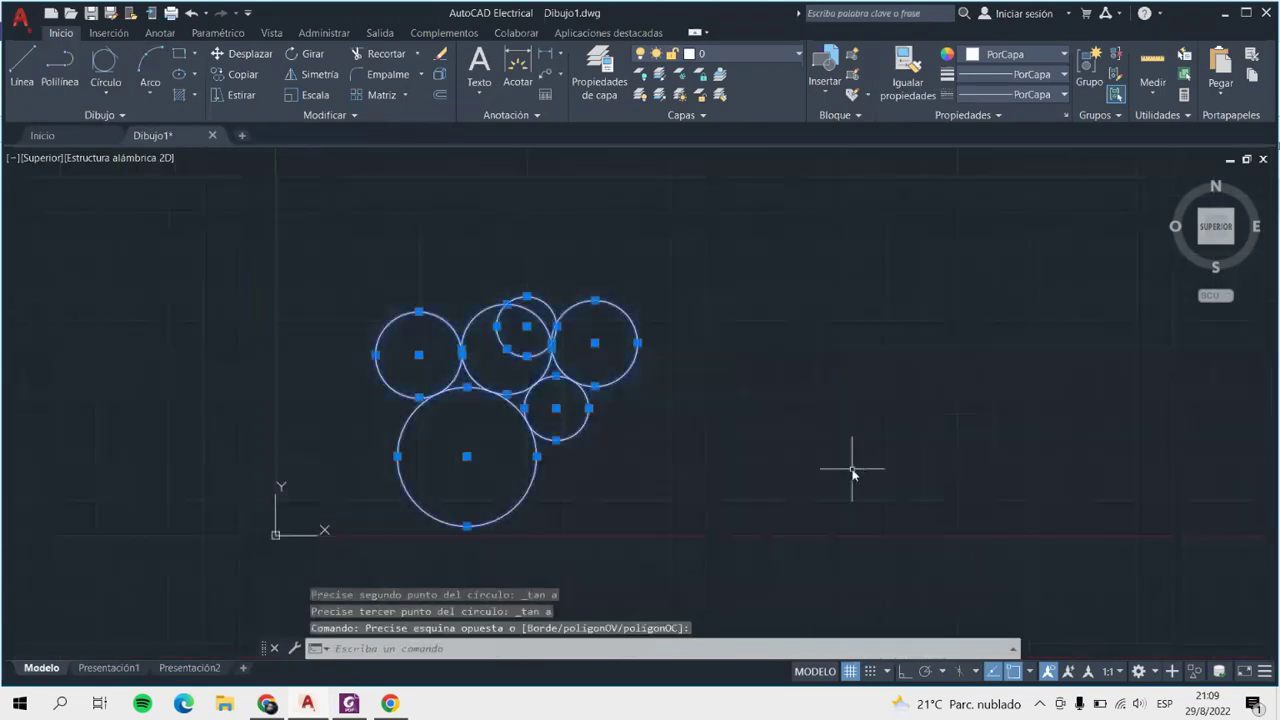
pyautogui.press('Delete')
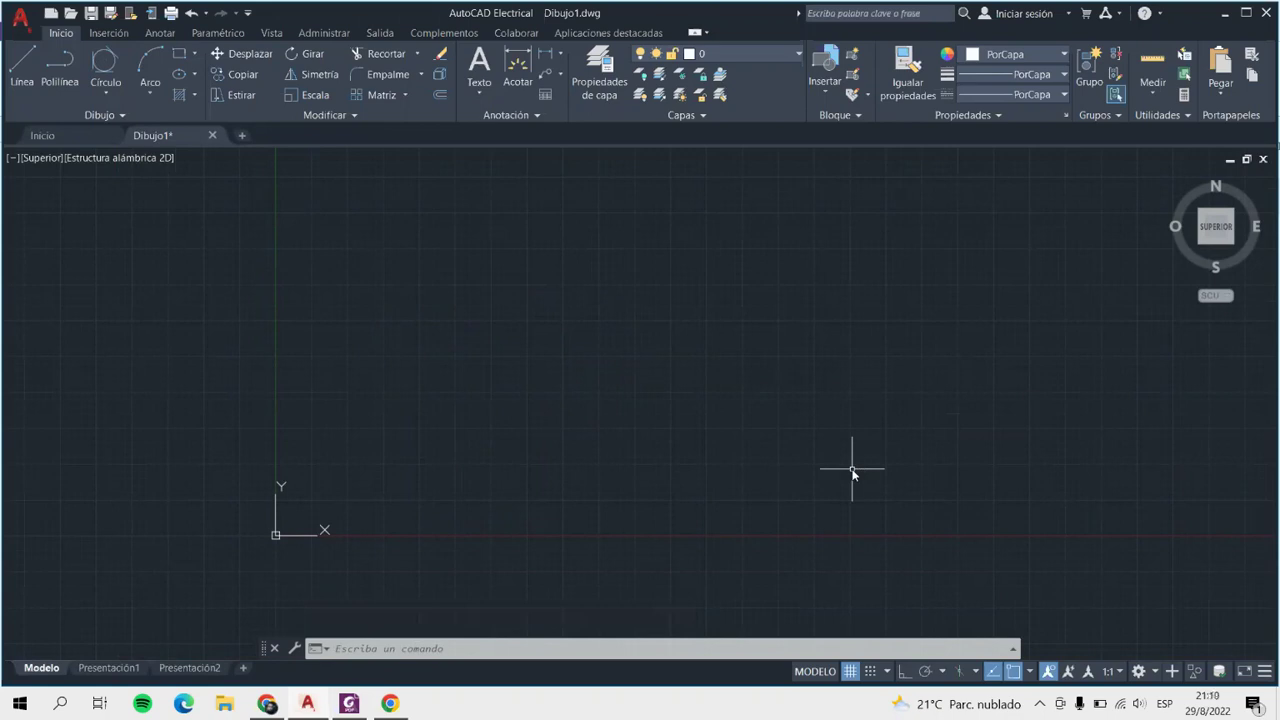
# Draw a three-point arc on the left of the empty drawing.
pyautogui.click(149, 90)
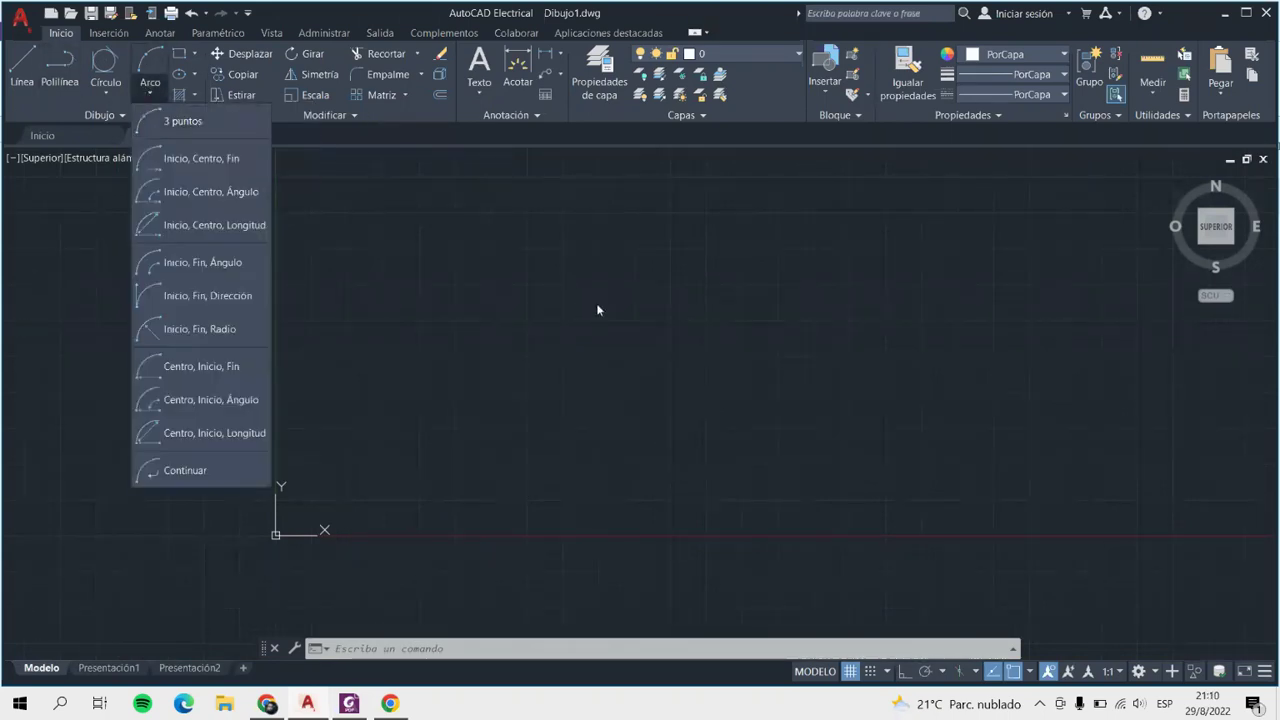
pyautogui.click(175, 124)
pyautogui.click(432, 461)
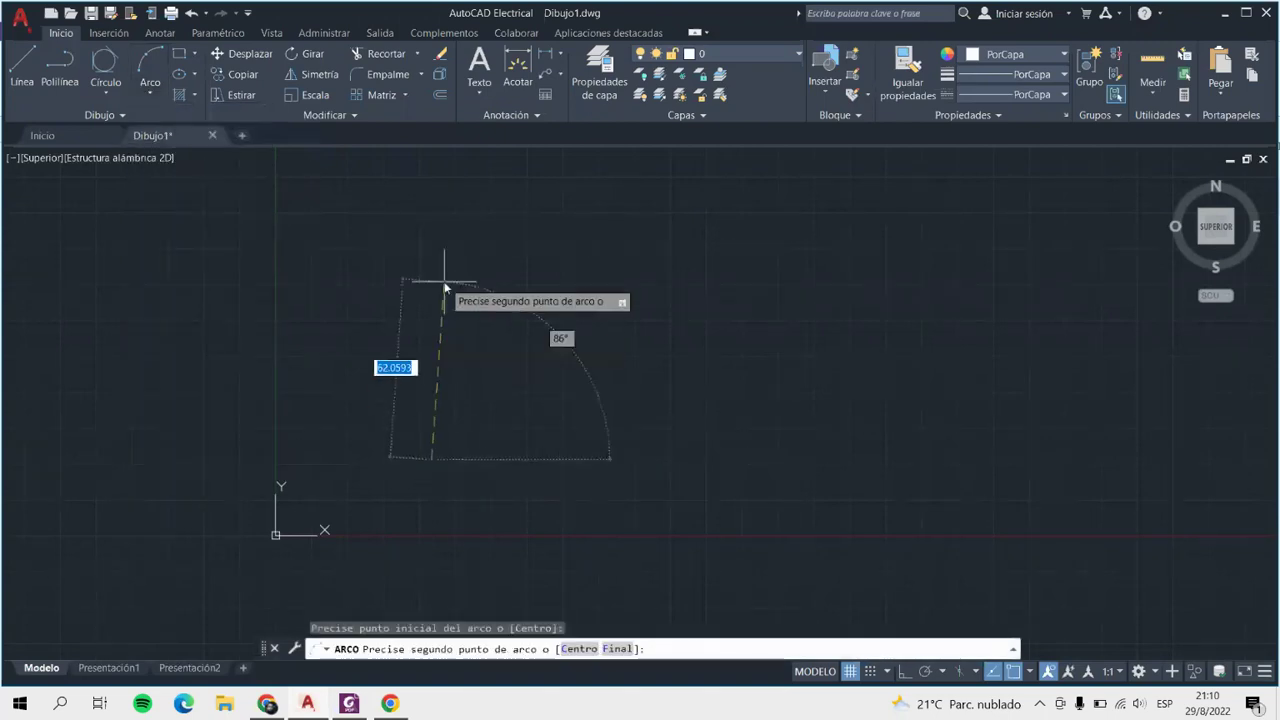
pyautogui.click(443, 273)
pyautogui.click(573, 281)
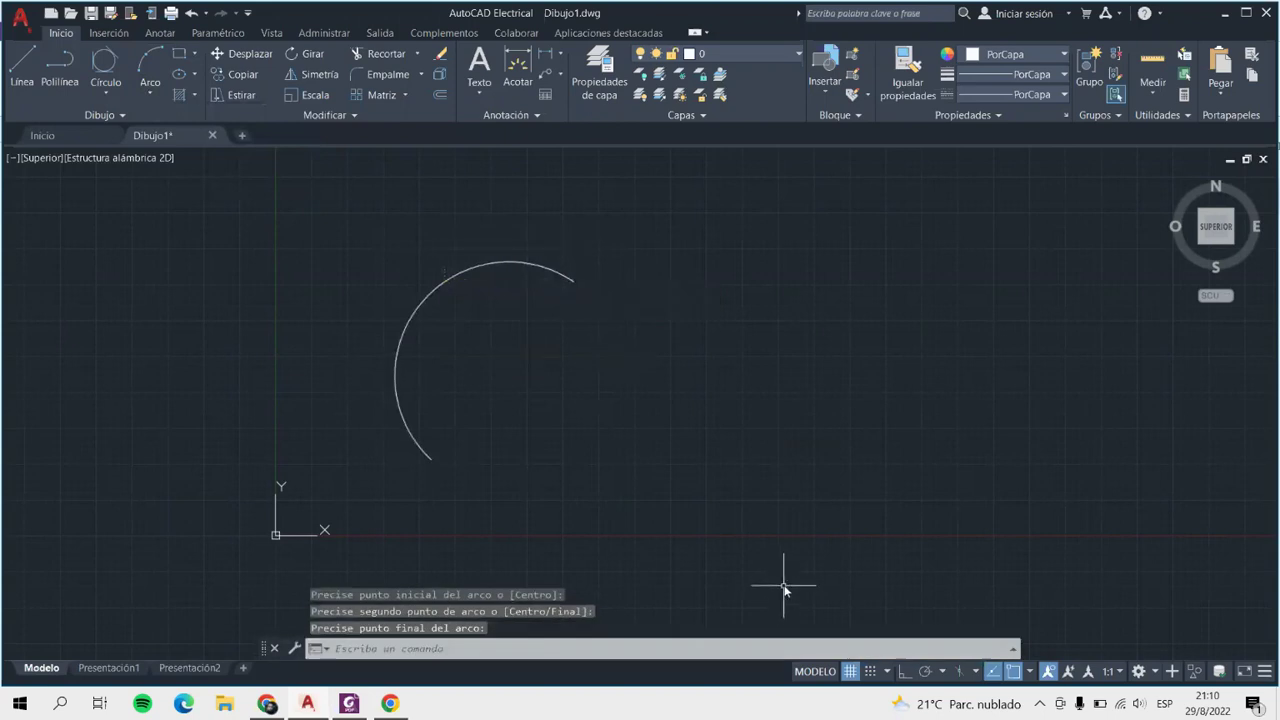
# Draw a Start, Centre, End arc below the first one.
pyautogui.click(148, 96)
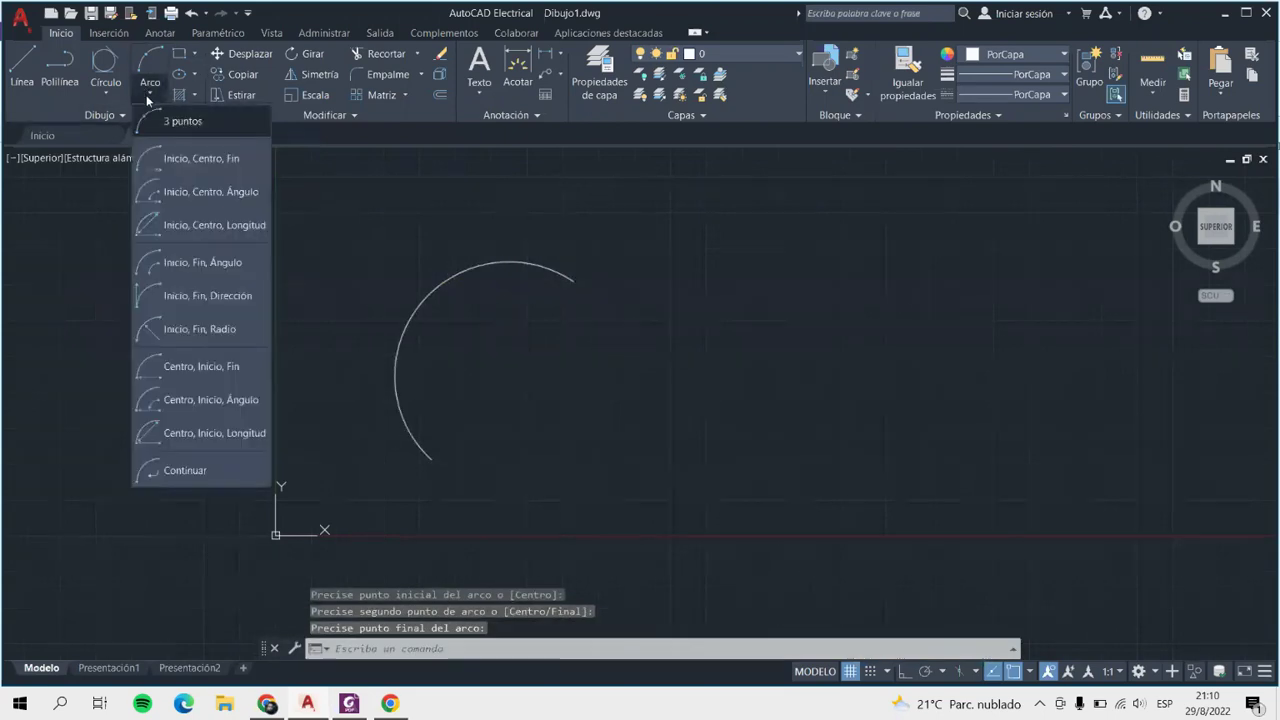
pyautogui.click(155, 158)
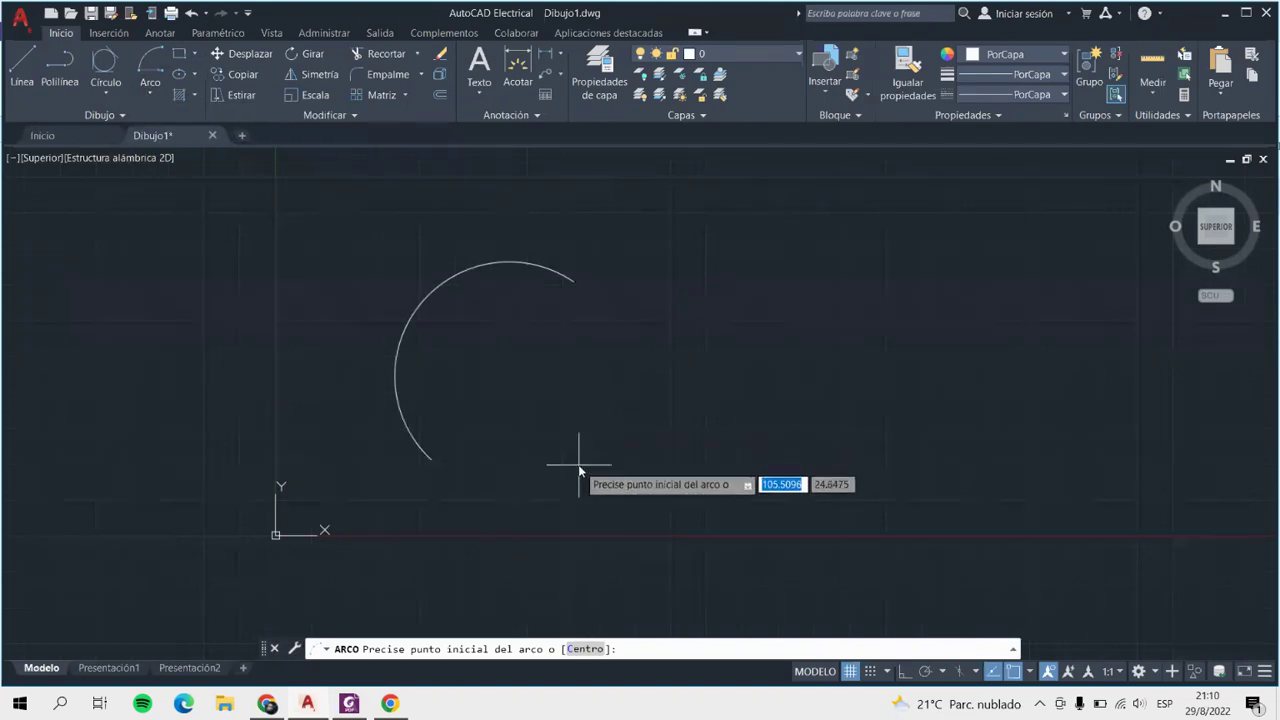
pyautogui.click(579, 465)
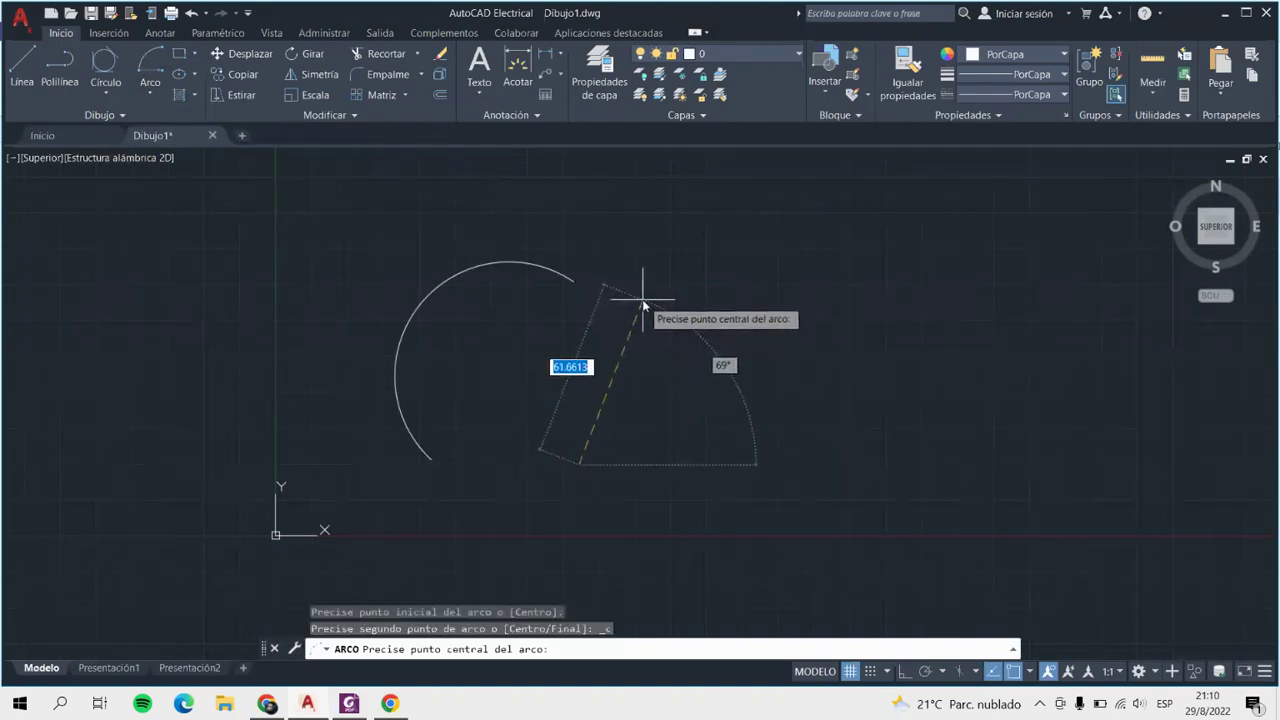
pyautogui.click(712, 465)
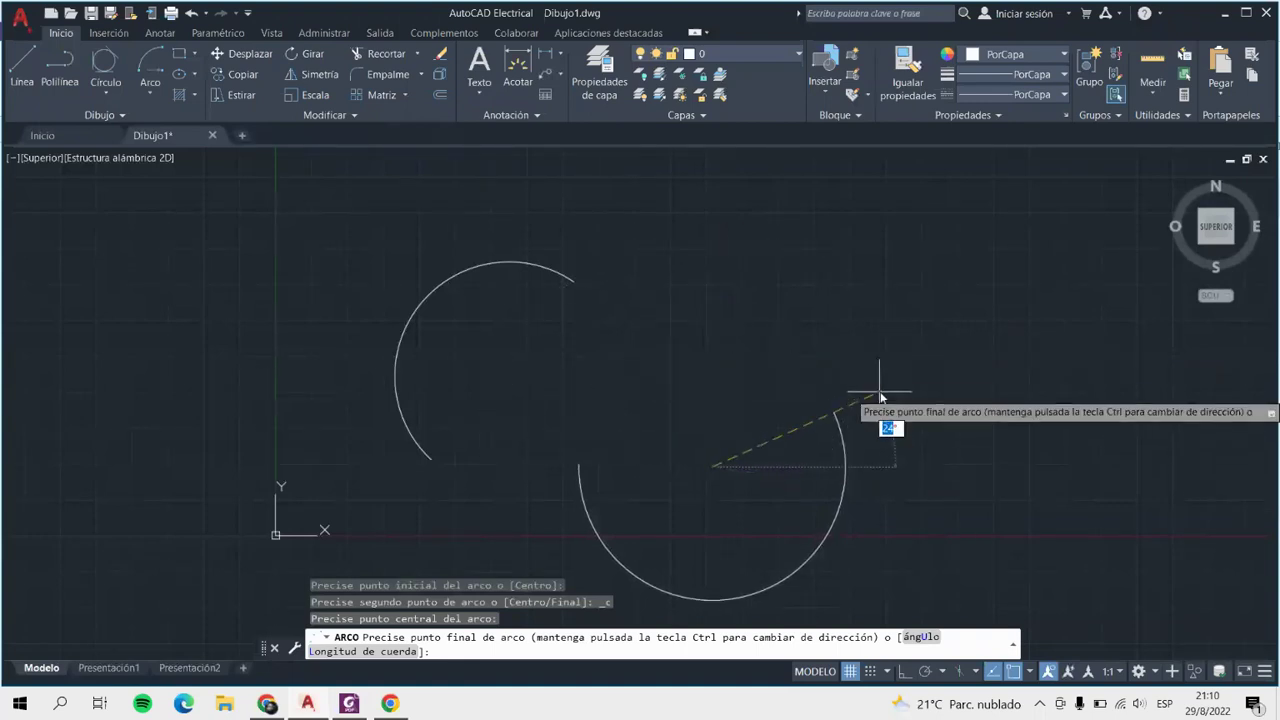
pyautogui.click(877, 584)
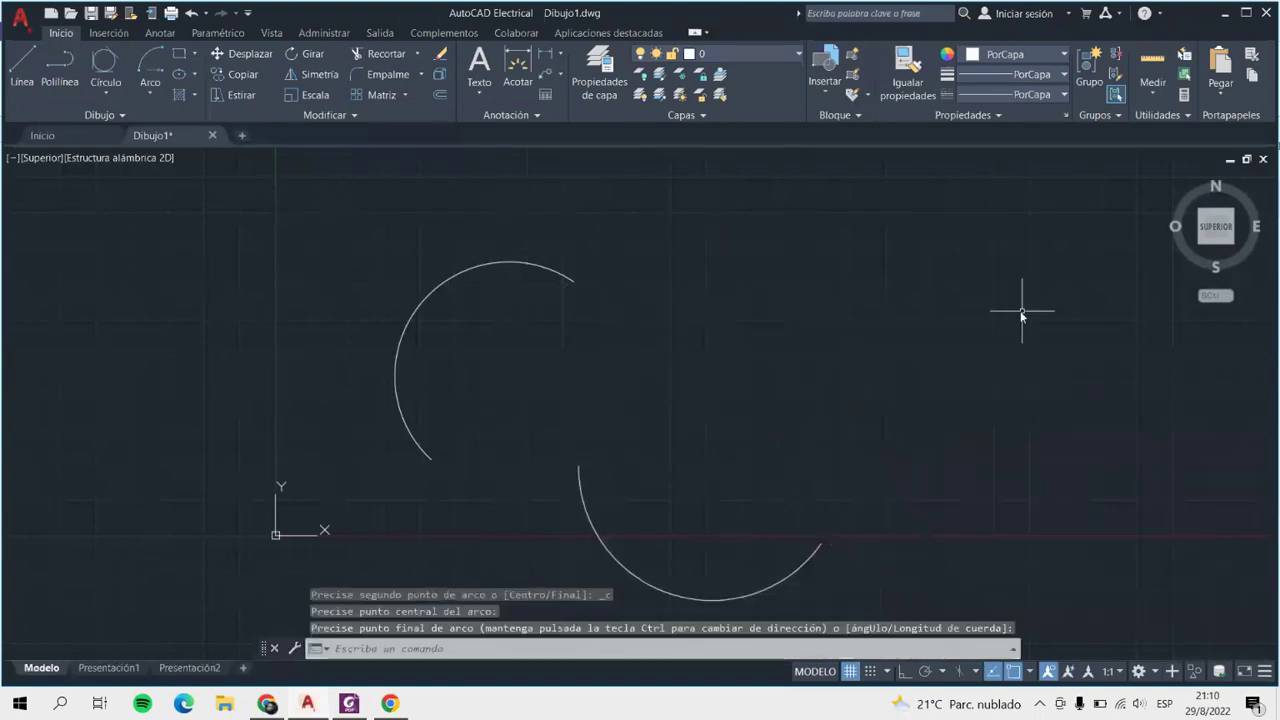
# Draw a Start, Centre, Angle arc with a 100° included angle.
pyautogui.click(145, 92)
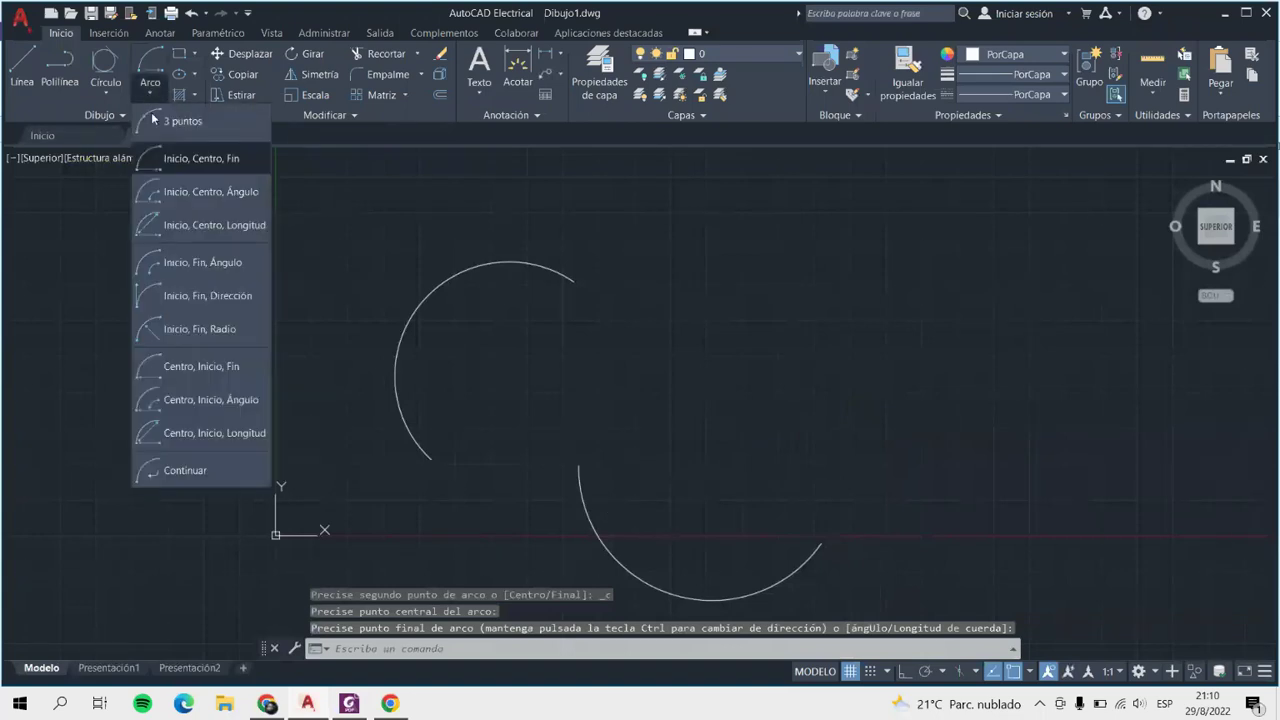
pyautogui.click(175, 199)
pyautogui.click(728, 362)
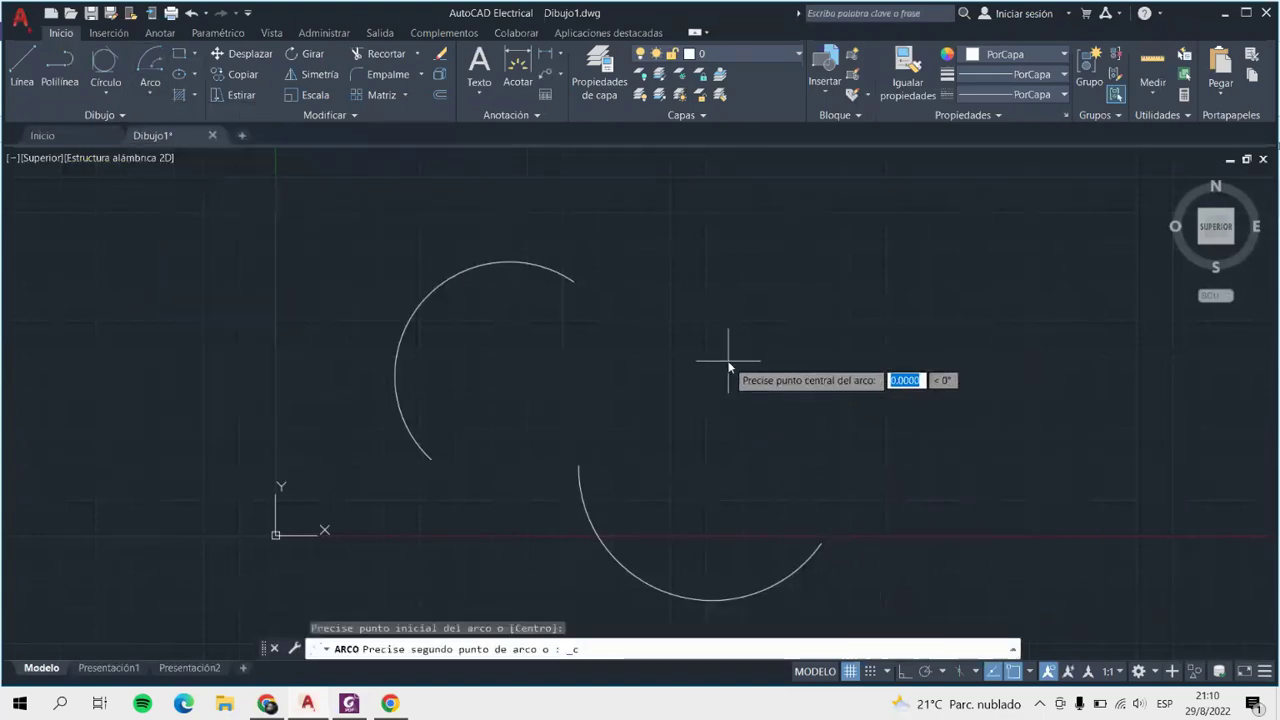
pyautogui.click(899, 364)
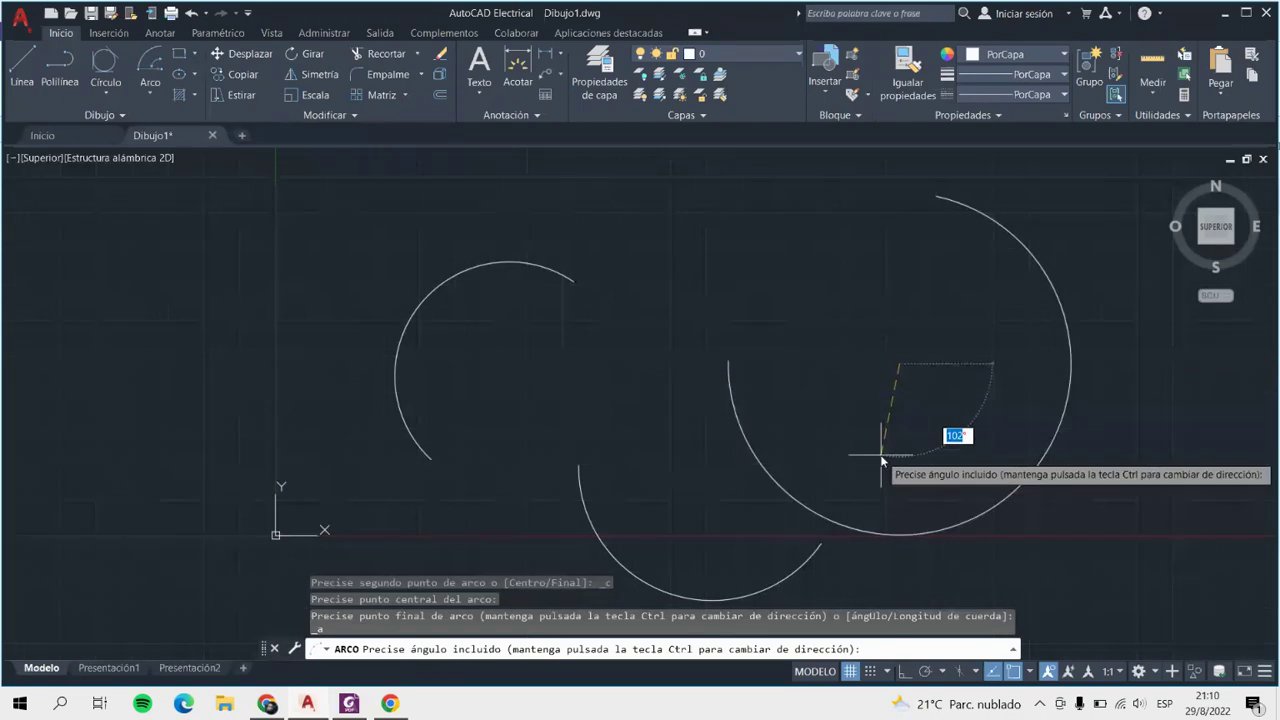
pyautogui.write('100')
pyautogui.press('Return')
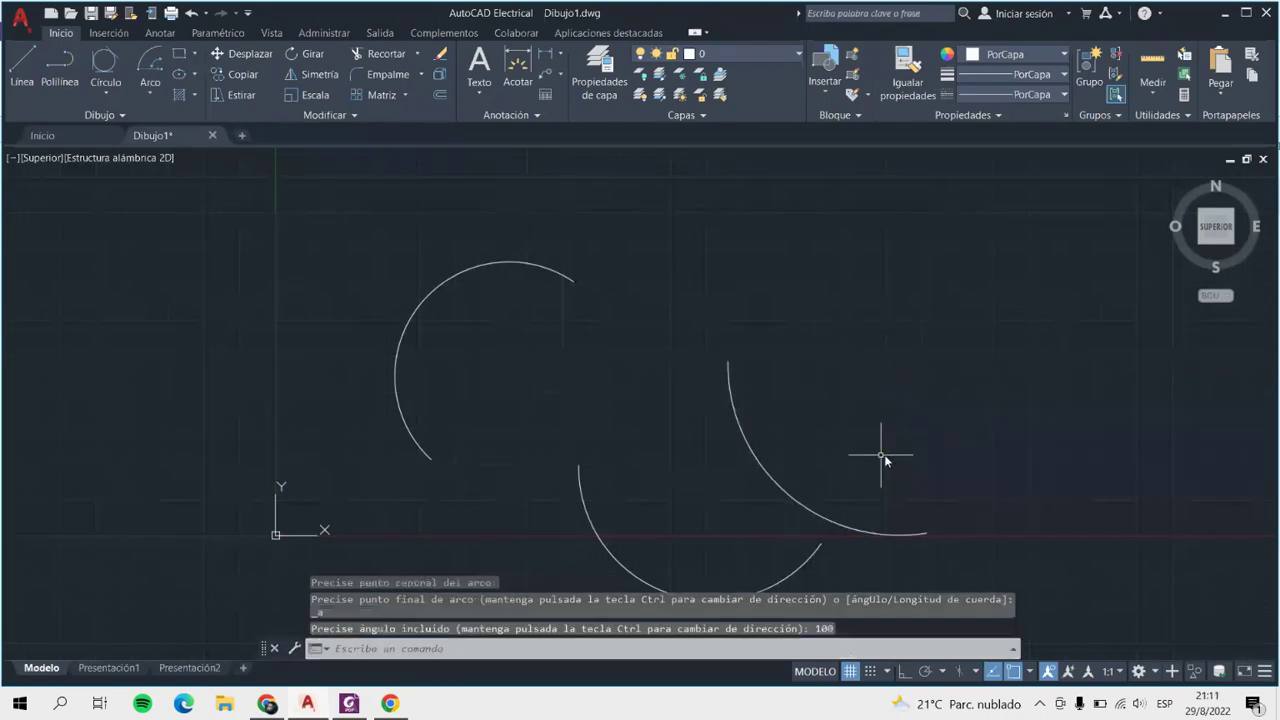
# Draw a Start, Centre, Length arc with a 50-unit chord from the previous arc's start.
pyautogui.click(154, 91)
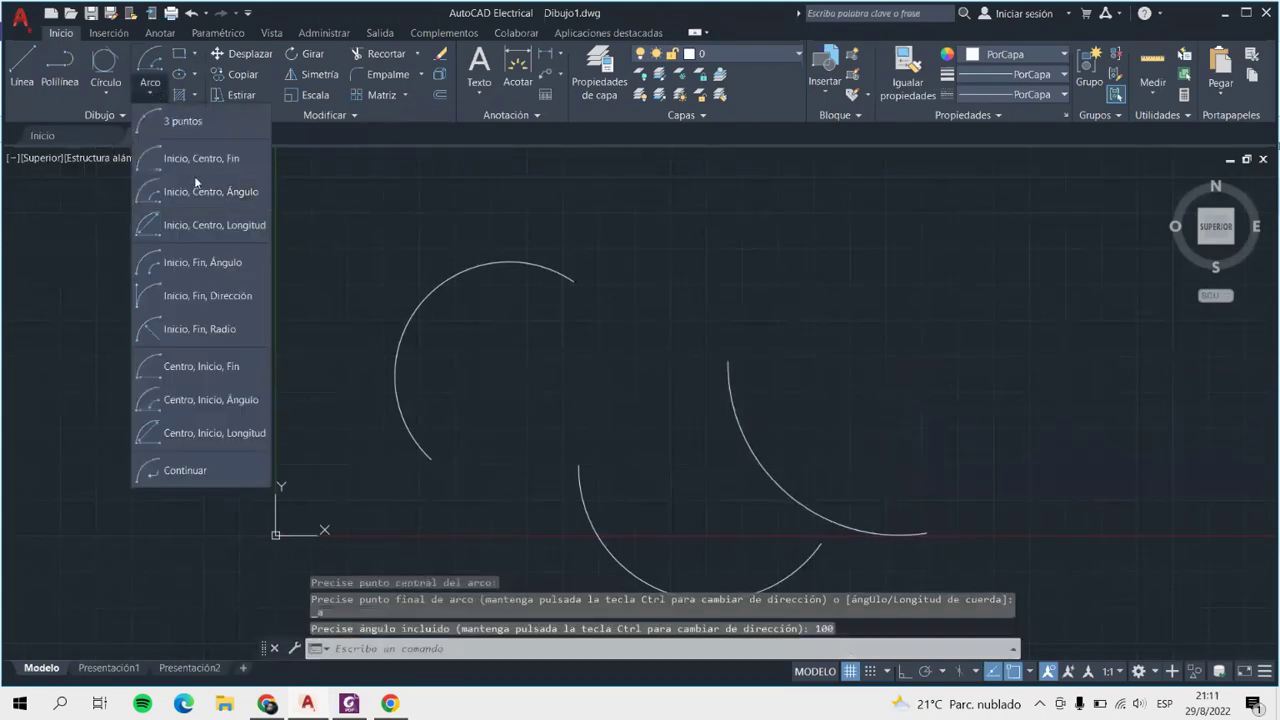
pyautogui.click(216, 228)
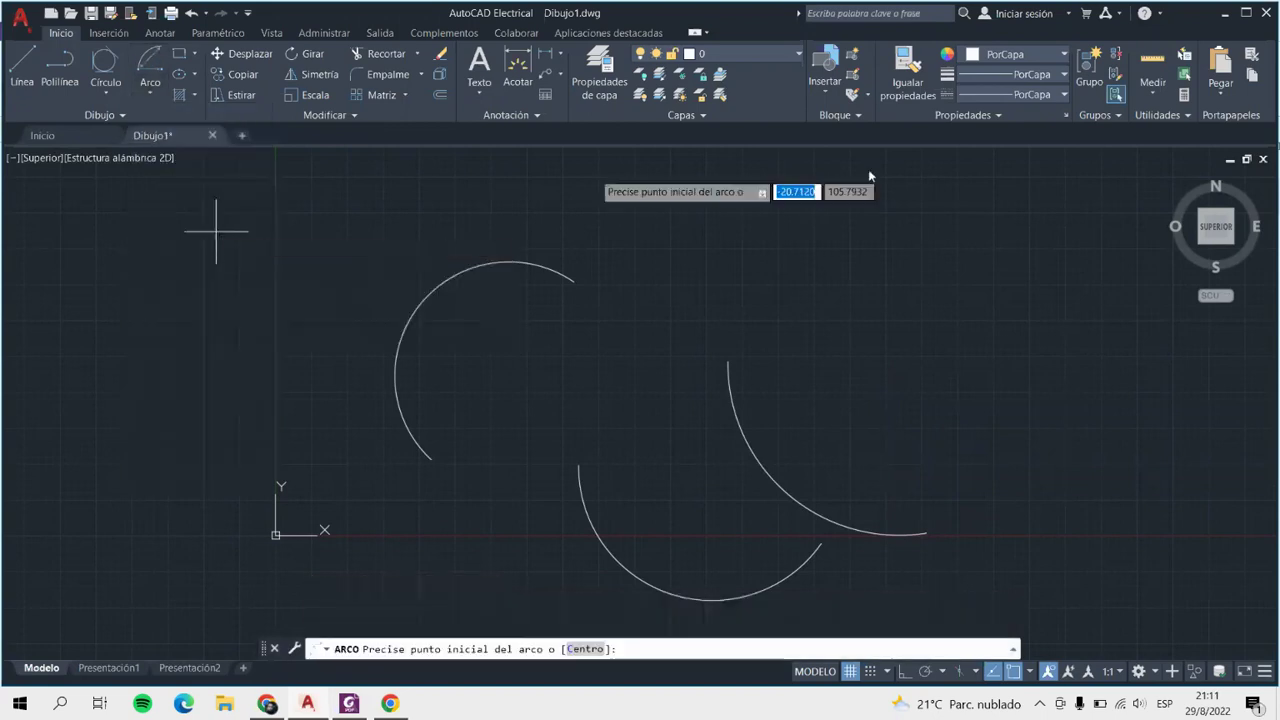
pyautogui.click(728, 362)
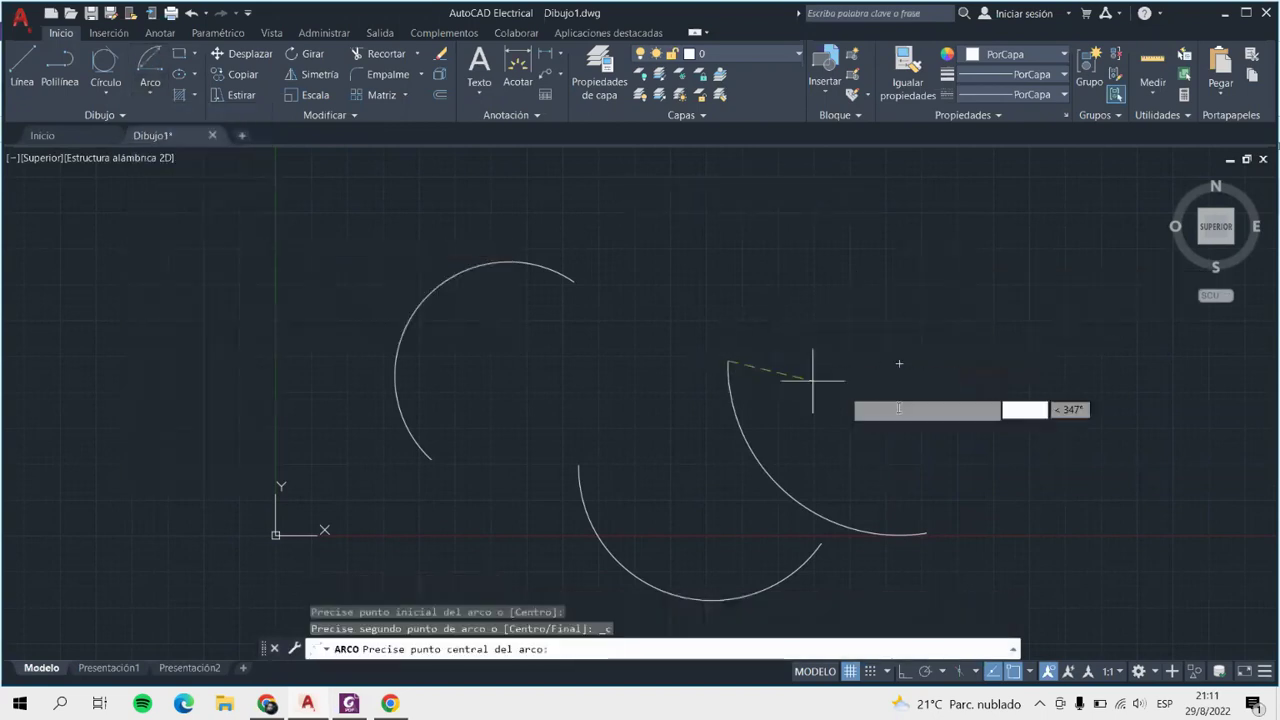
pyautogui.click(899, 364)
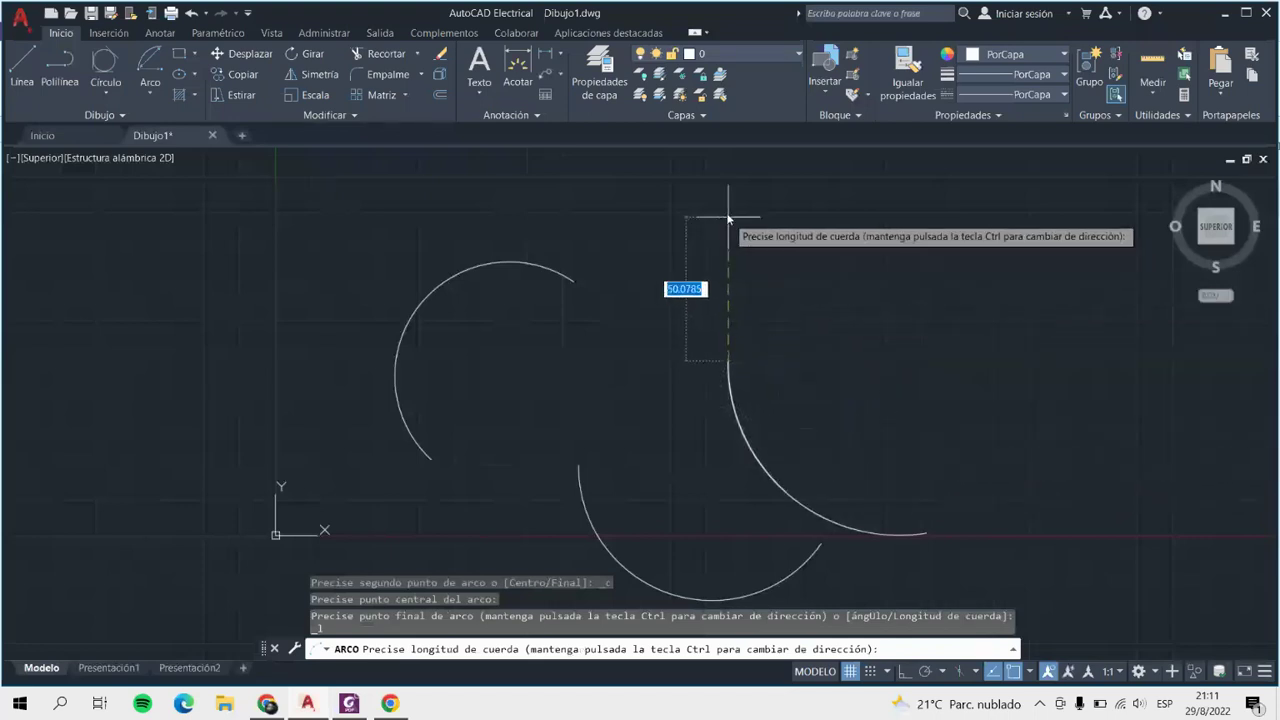
pyautogui.scroll(-8, 757, 320)
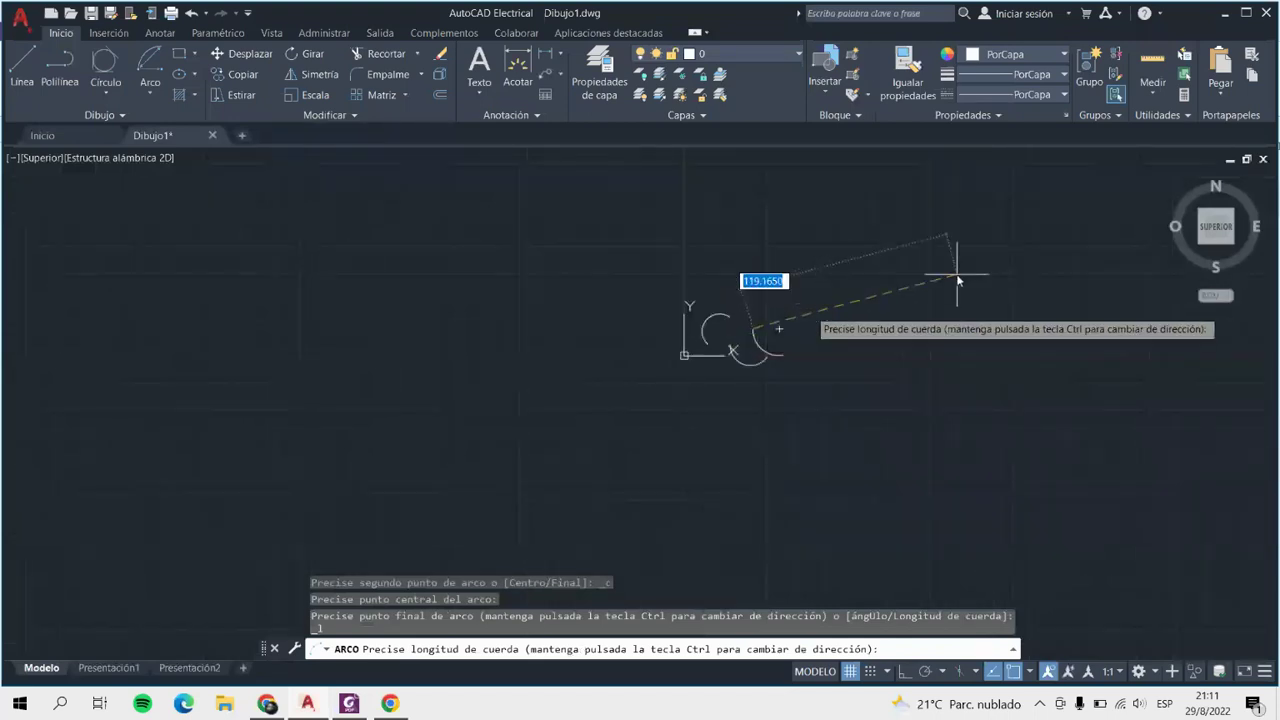
pyautogui.scroll(6, 801, 297)
pyautogui.scroll(-4, 600, 406)
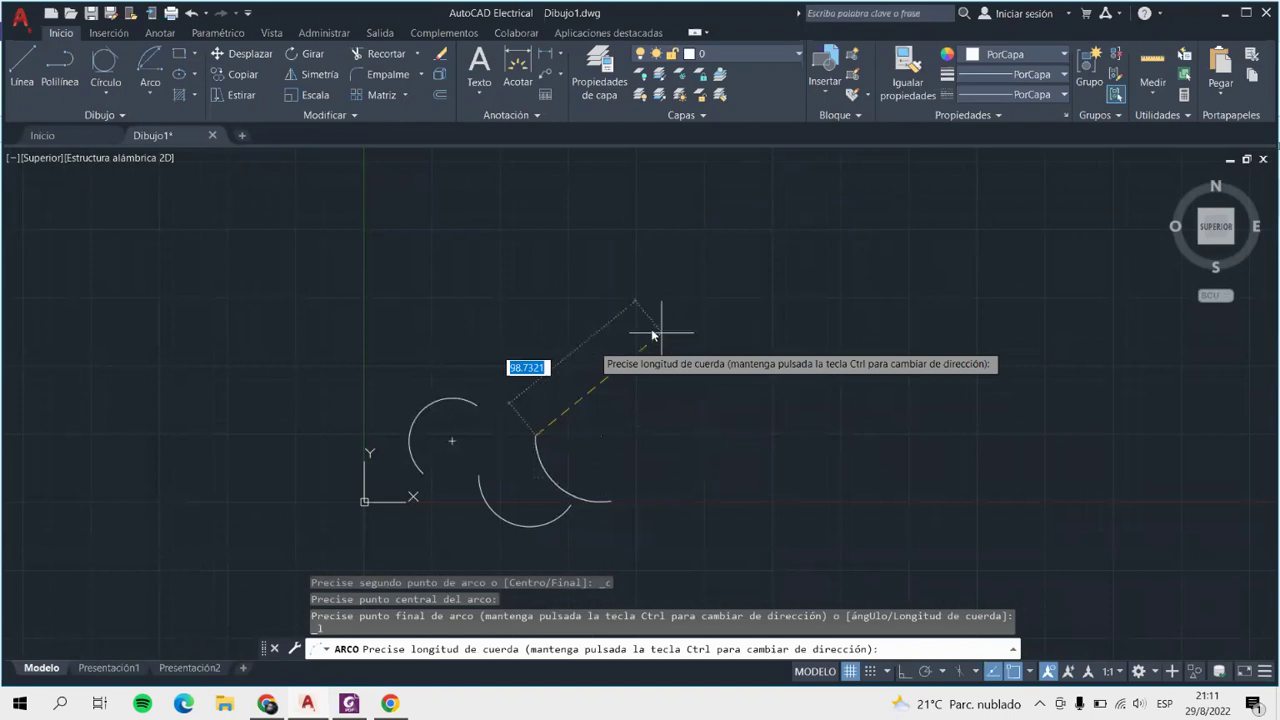
pyautogui.scroll(5, 608, 445)
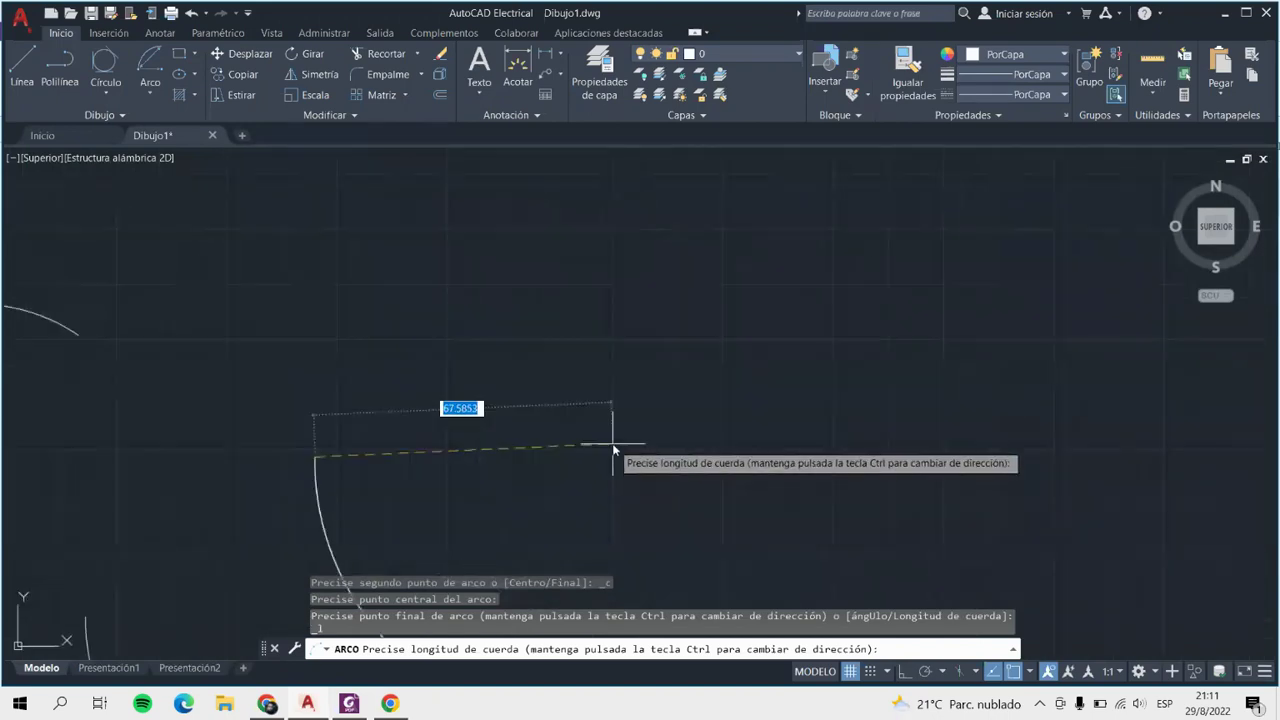
pyautogui.write('50')
pyautogui.press('Return')
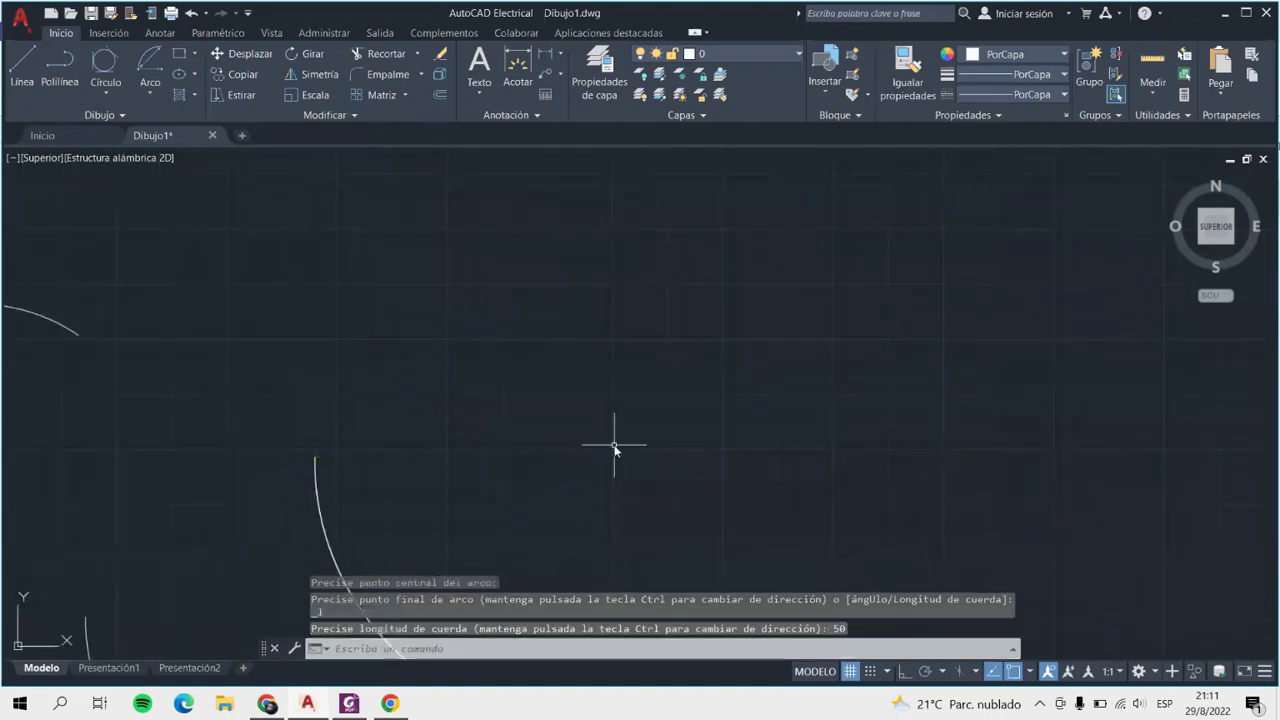
# Select the new 50-unit chord arc and delete it.
pyautogui.scroll(-5, 601, 441)
pyautogui.click(572, 507)
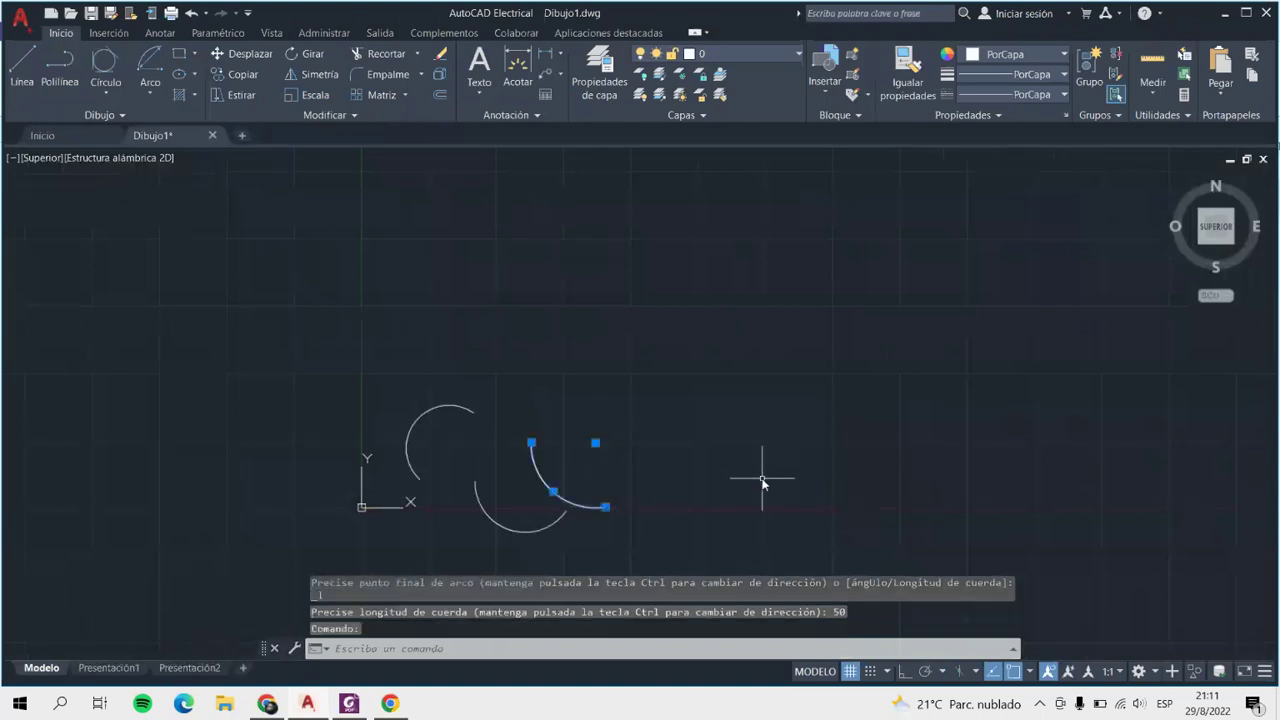
pyautogui.press('Delete')
pyautogui.scroll(5, 530, 517)
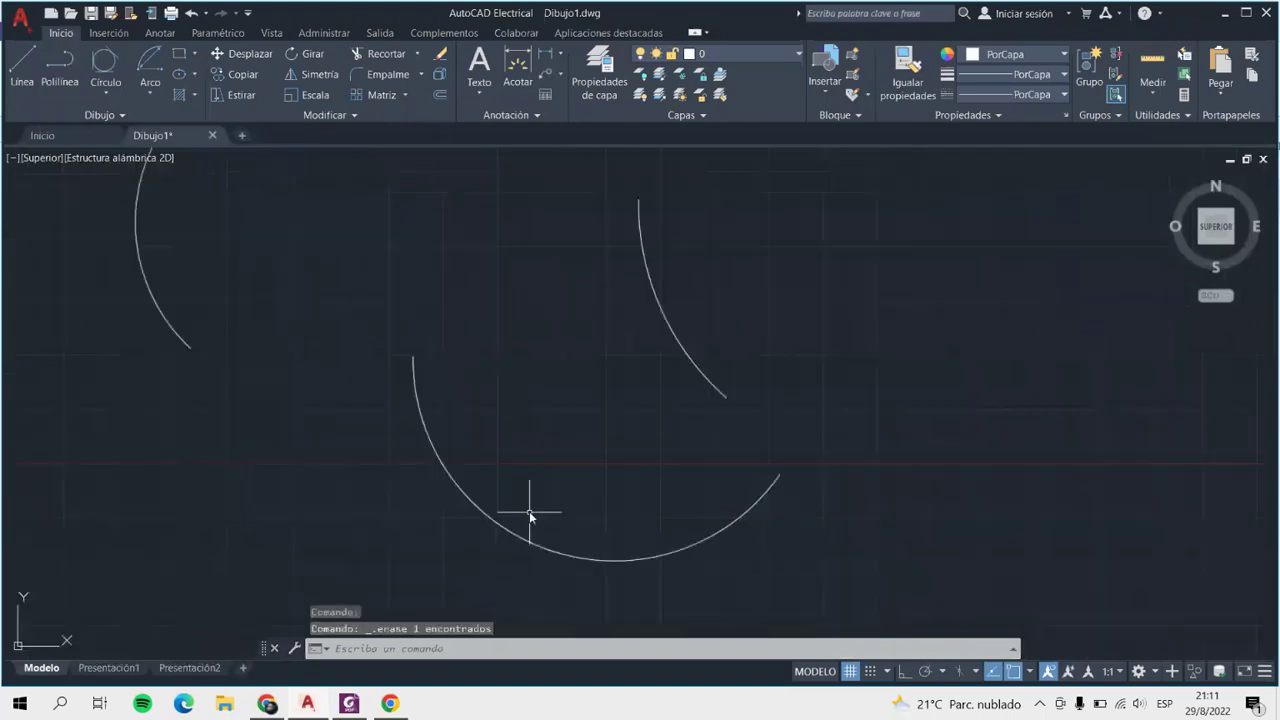
# Draw a start-end-angle arc on the right with a 60° included angle.
pyautogui.click(149, 86)
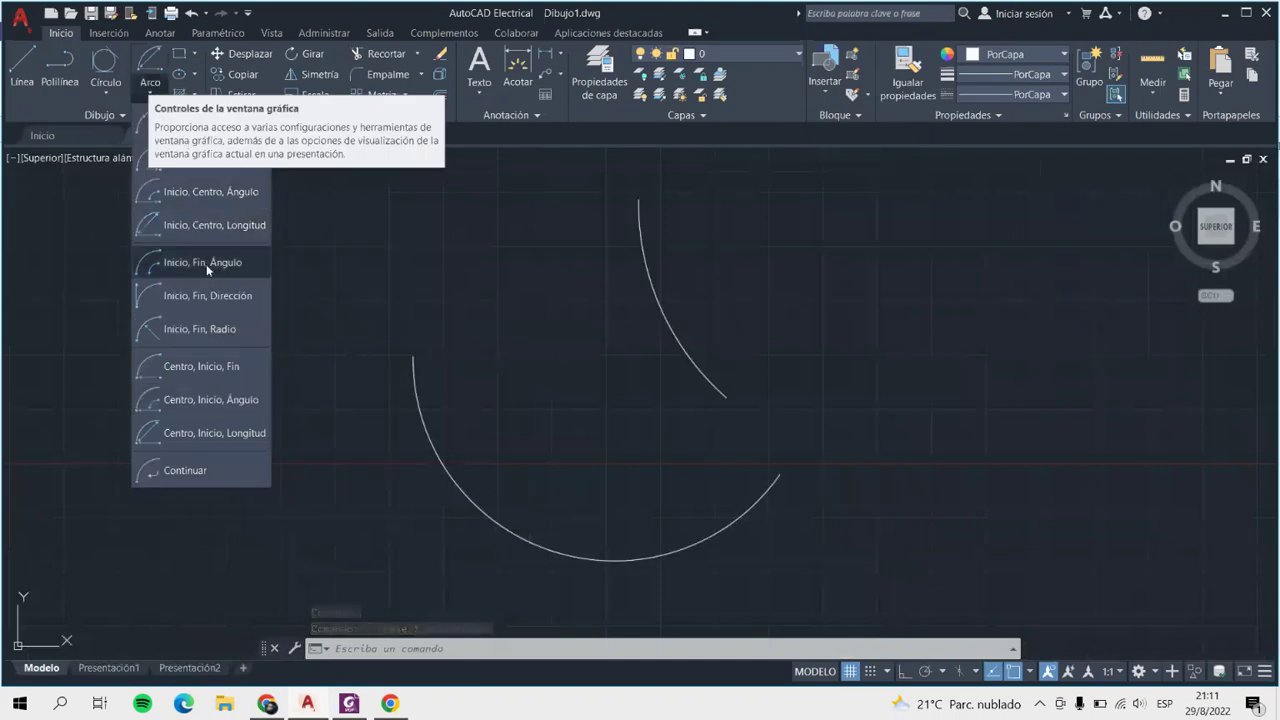
pyautogui.click(206, 264)
pyautogui.click(823, 366)
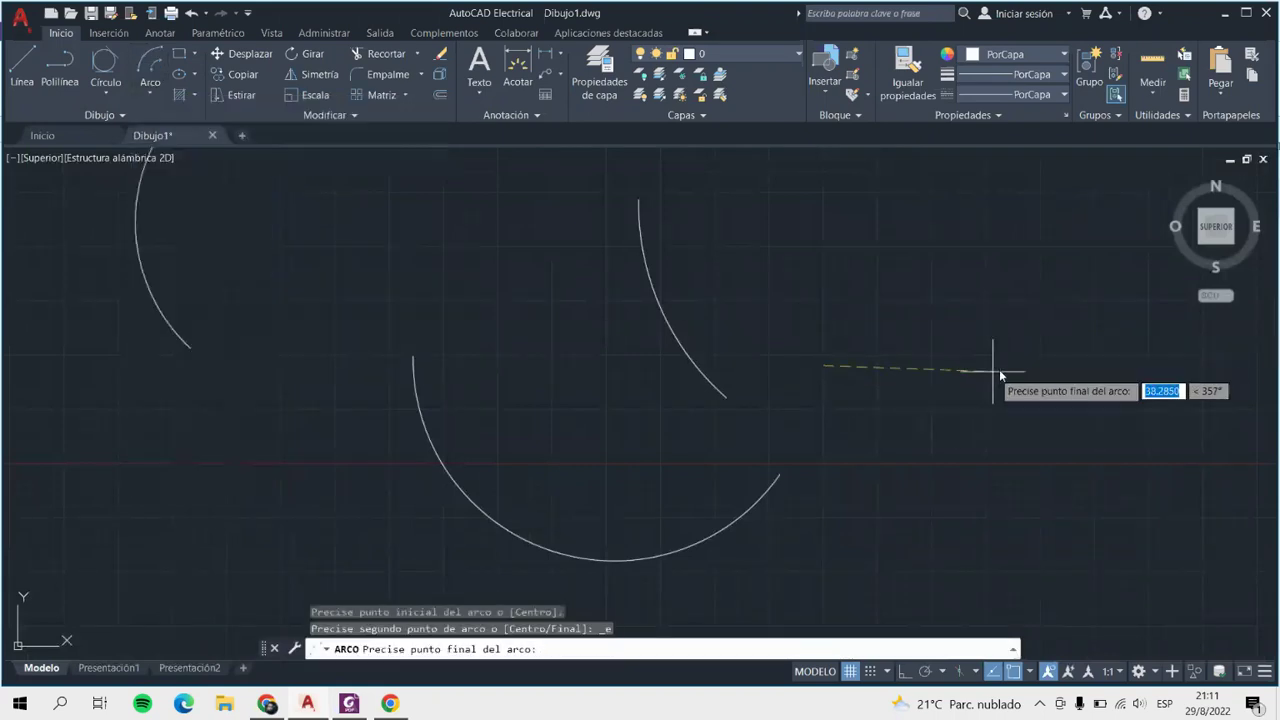
pyautogui.click(1008, 366)
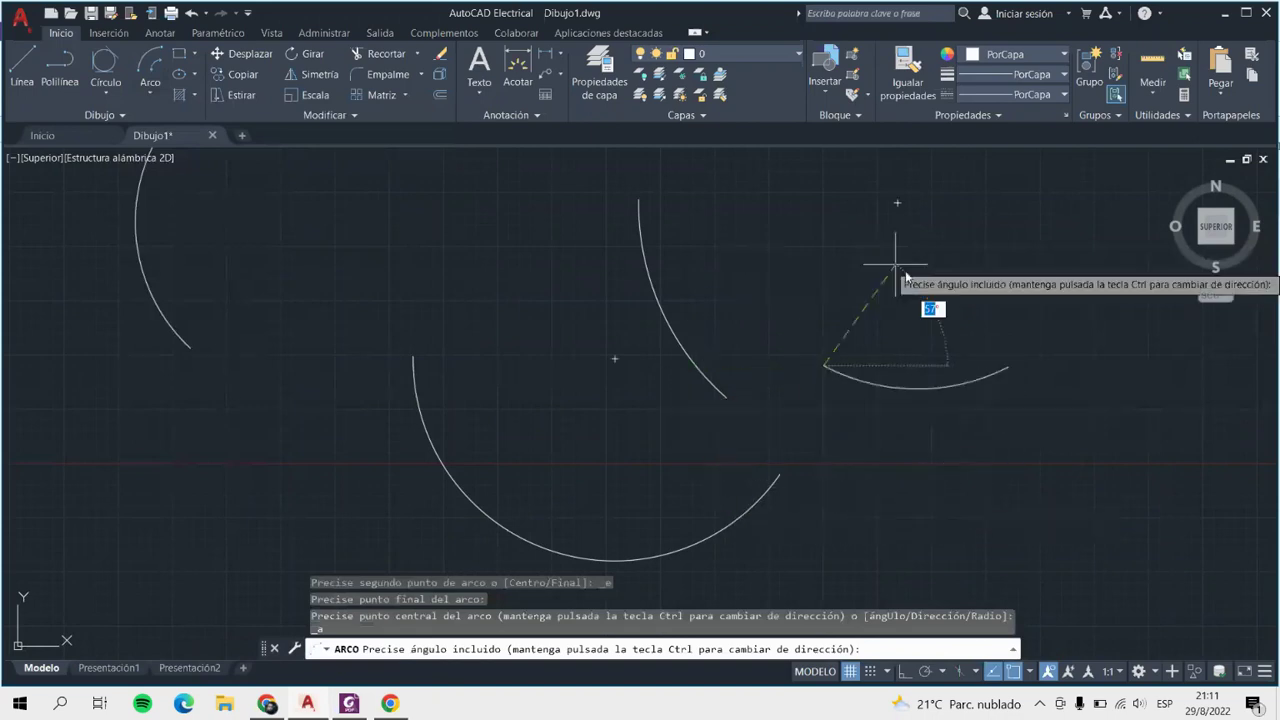
pyautogui.write('60')
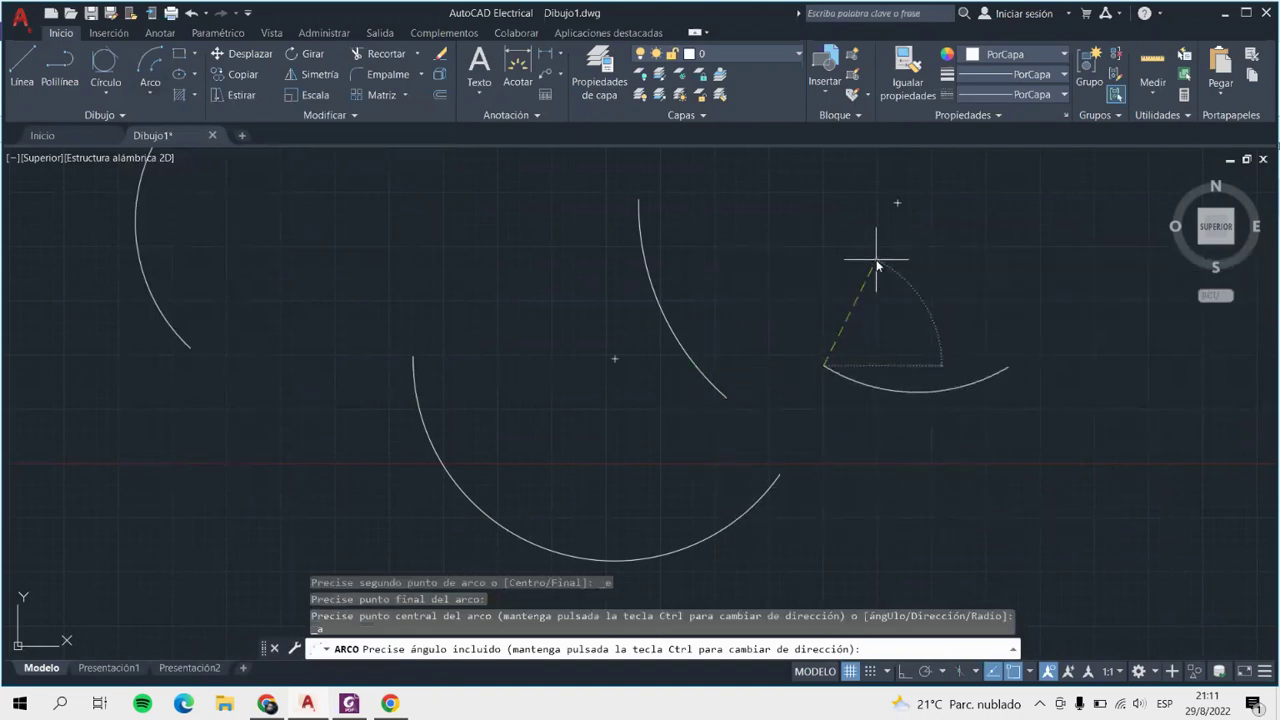
pyautogui.press('Return')
# Draw a start-end-direction arc near the top with a 150° tangent direction.
pyautogui.click(150, 90)
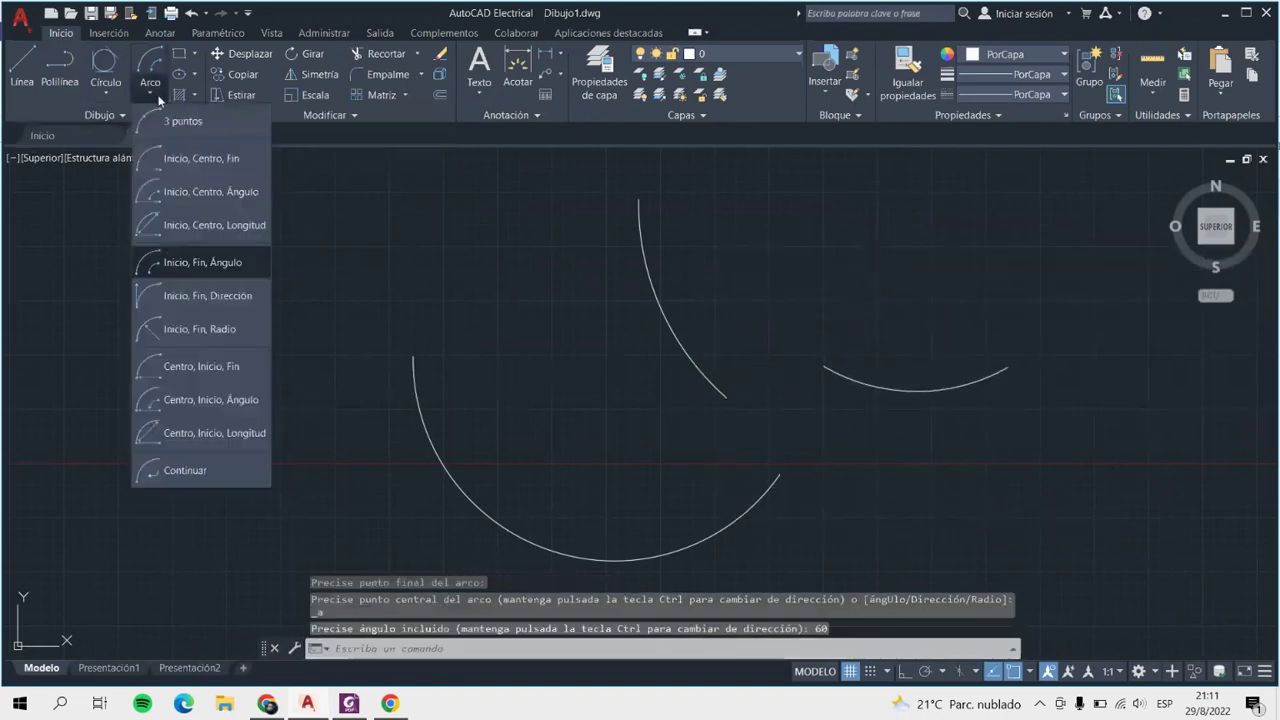
pyautogui.click(222, 297)
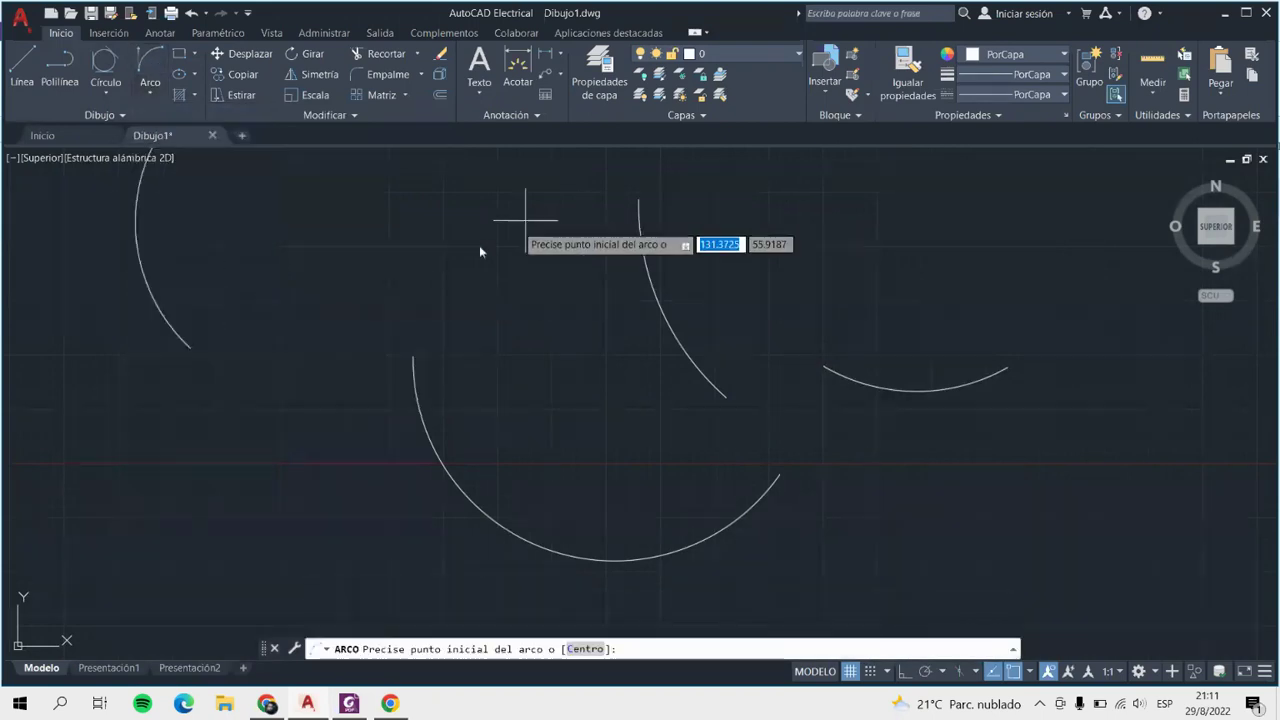
pyautogui.click(483, 332)
pyautogui.click(550, 181)
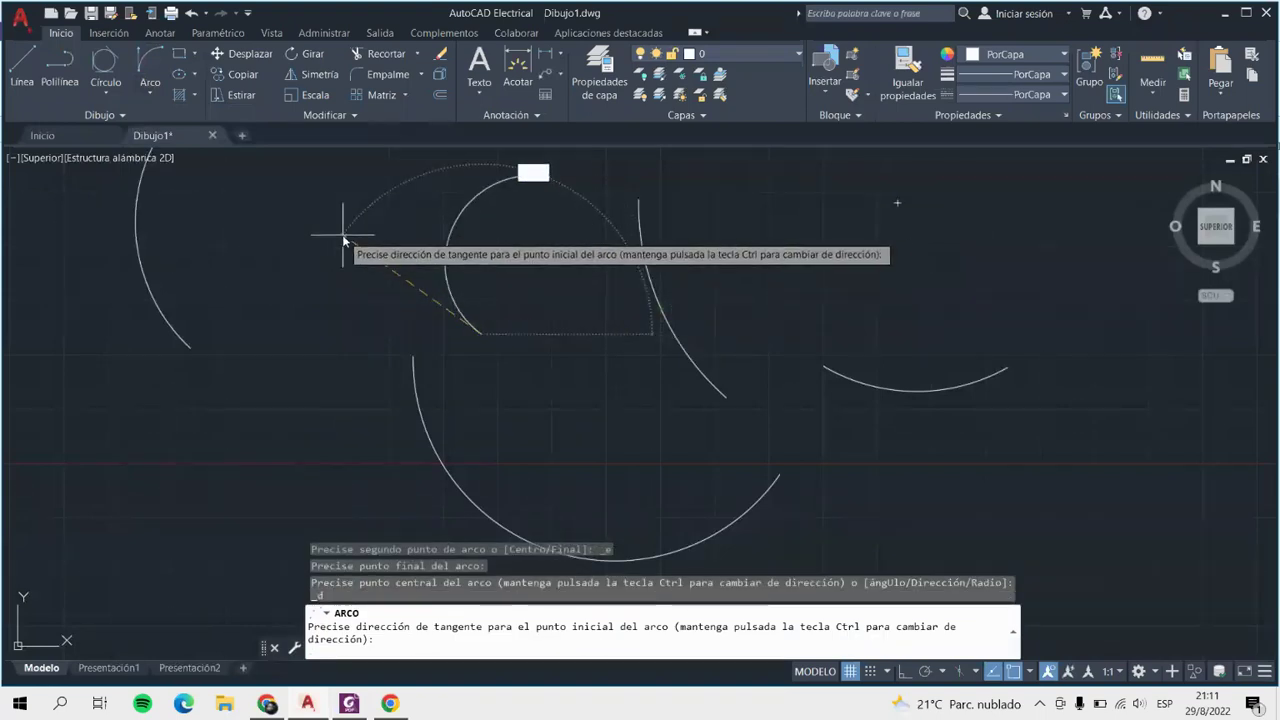
pyautogui.write('150')
pyautogui.press('Return')
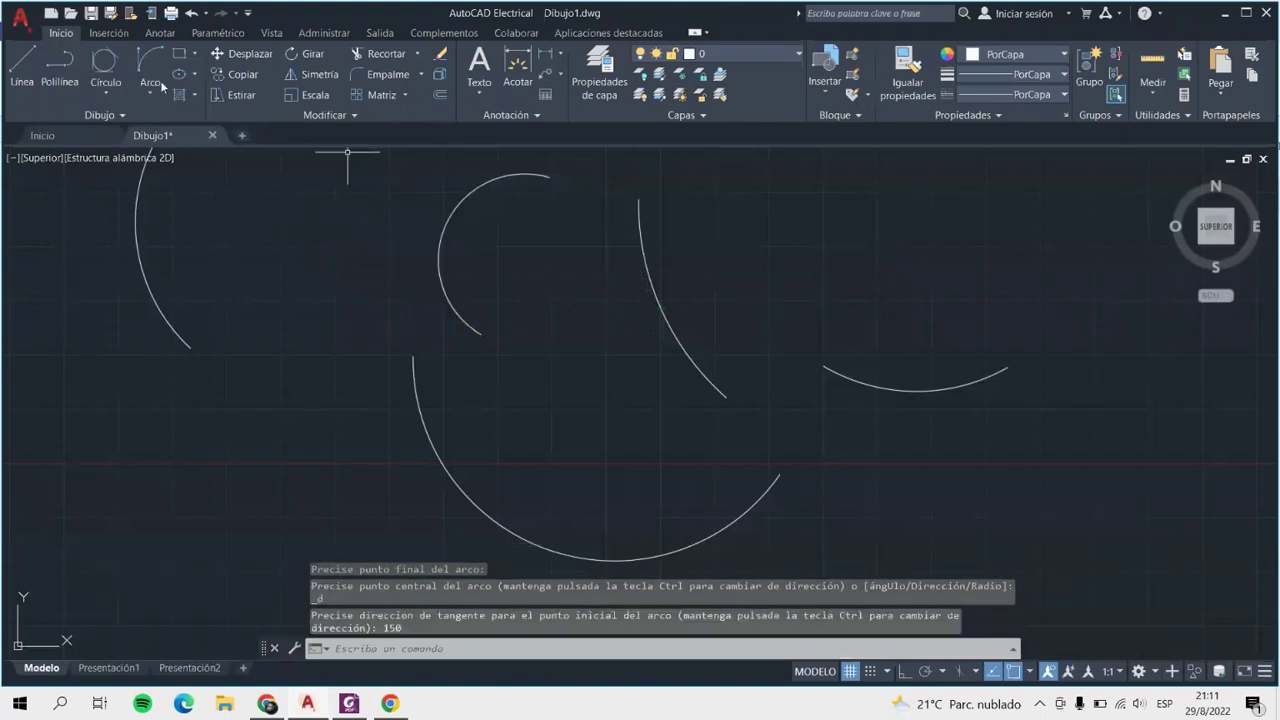
pyautogui.click(150, 84)
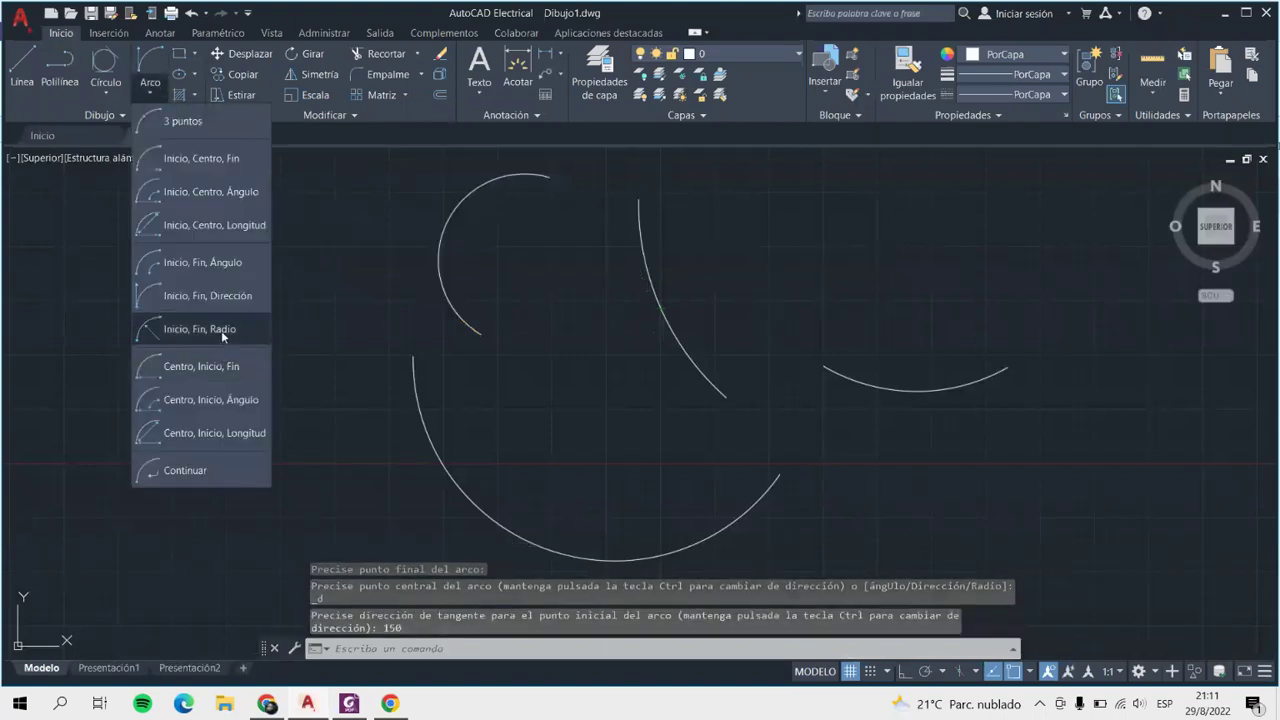
# Draw a start-end-radius arc with radius 45 at the upper right.
pyautogui.click(222, 336)
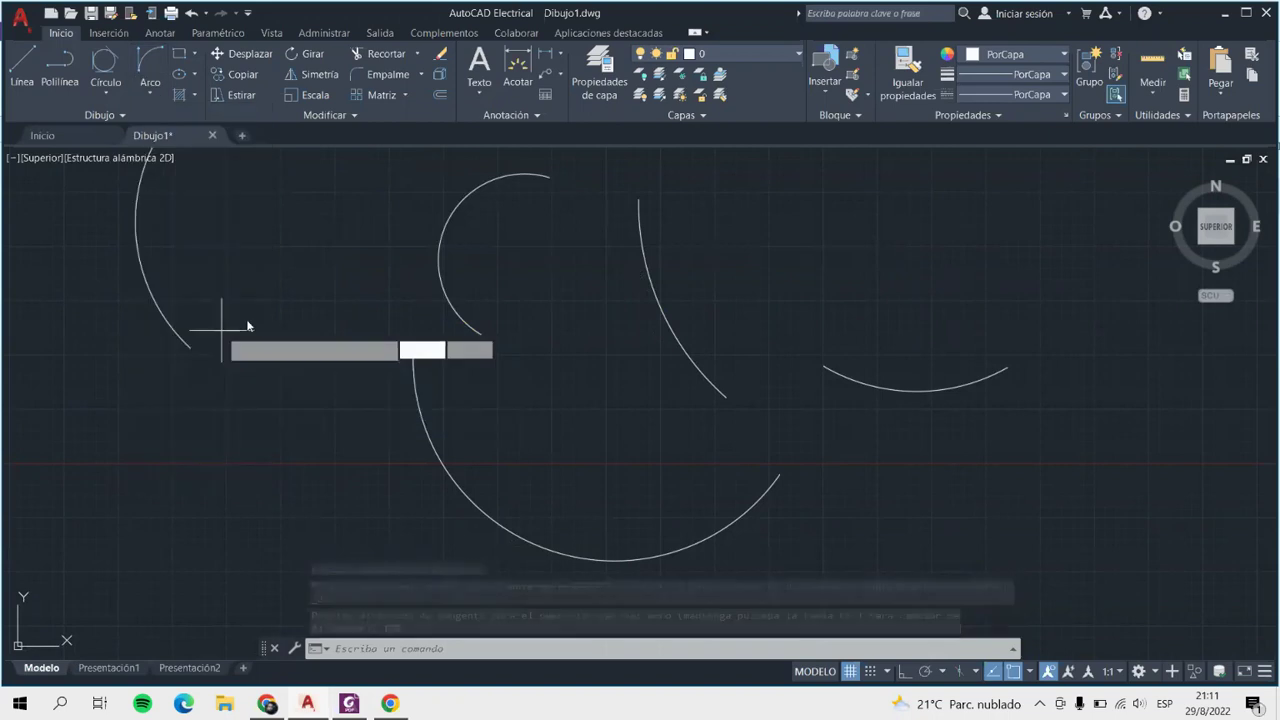
pyautogui.click(779, 267)
pyautogui.click(971, 240)
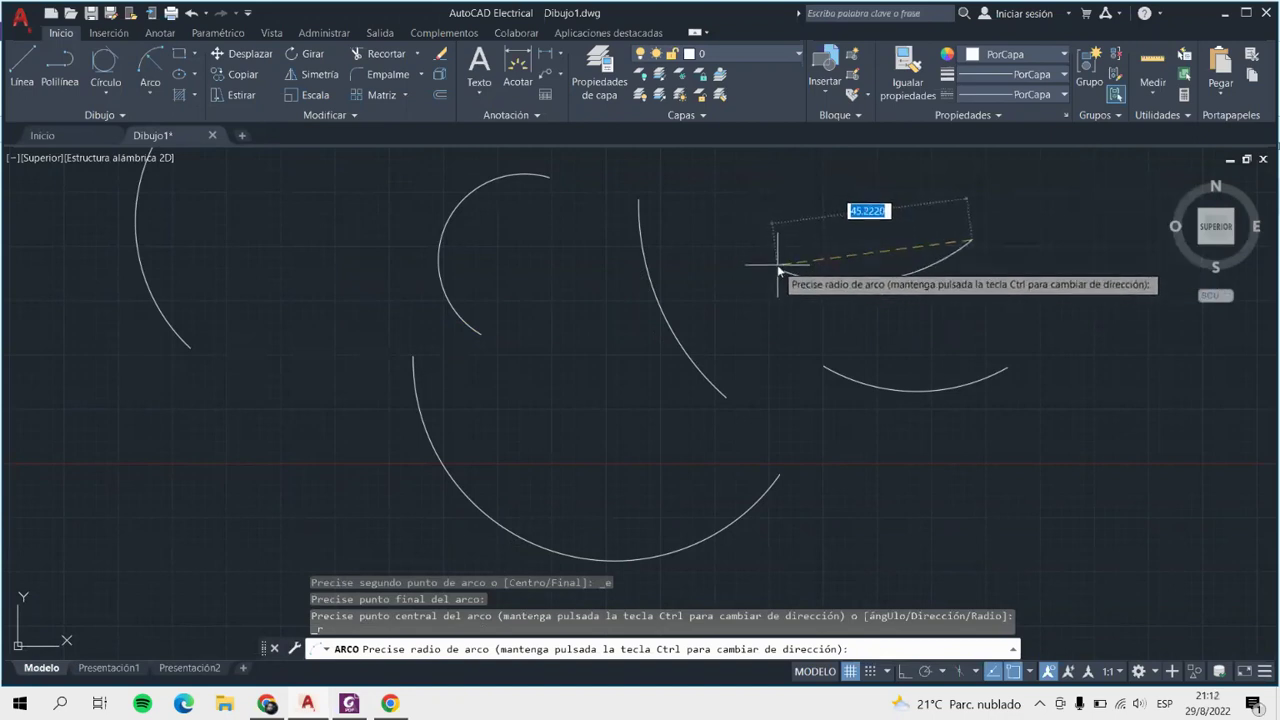
pyautogui.write('45')
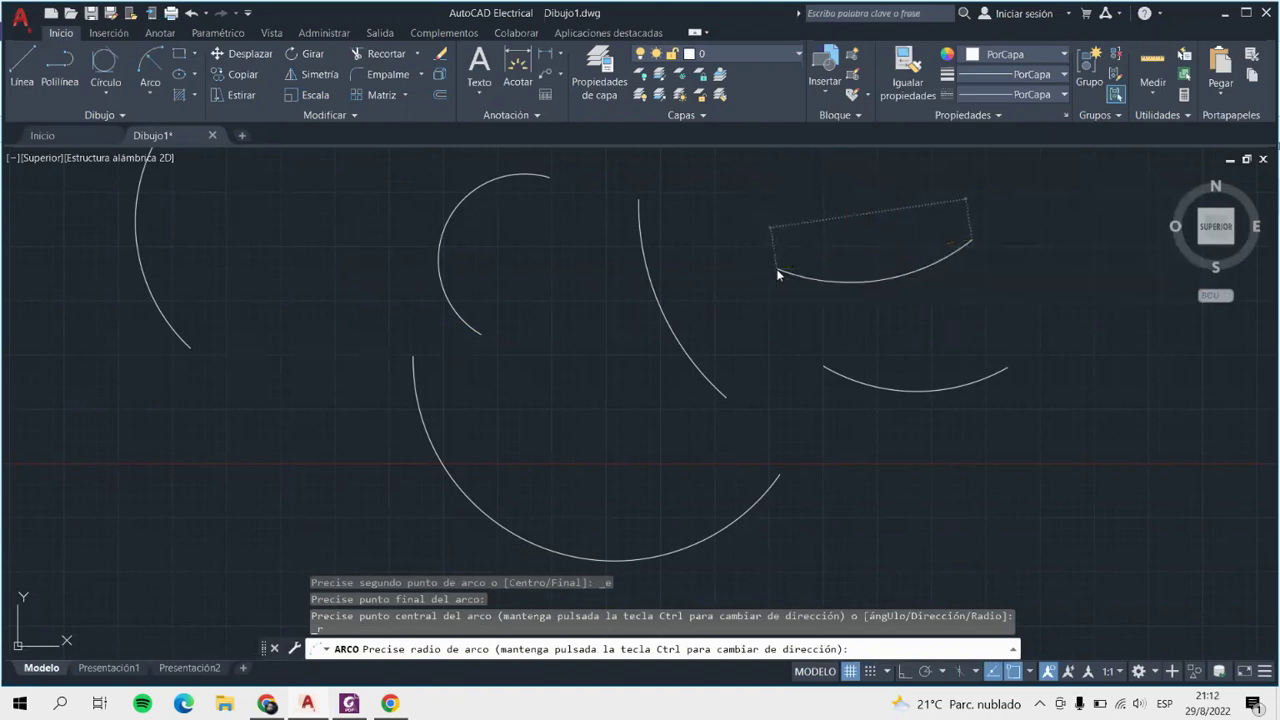
pyautogui.press('Return')
pyautogui.click(148, 88)
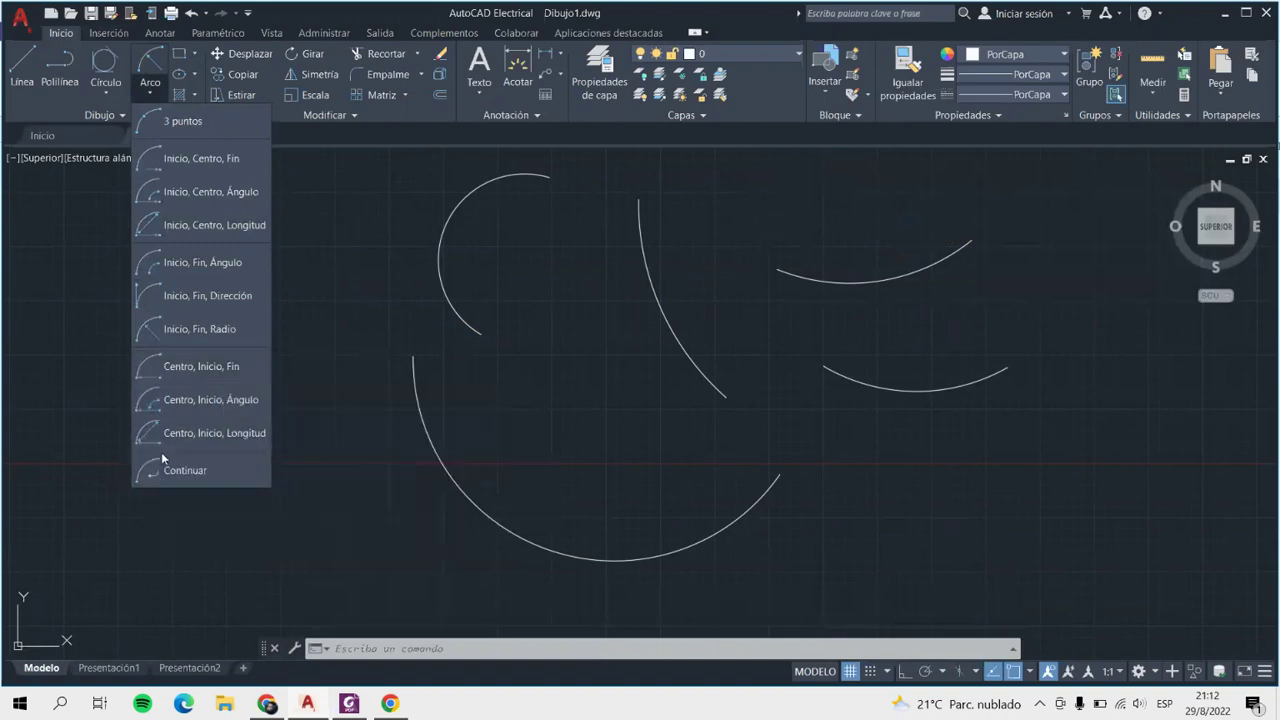
# Draw a centre-start-end arc at lower left sweeping 60°.
pyautogui.click(213, 370)
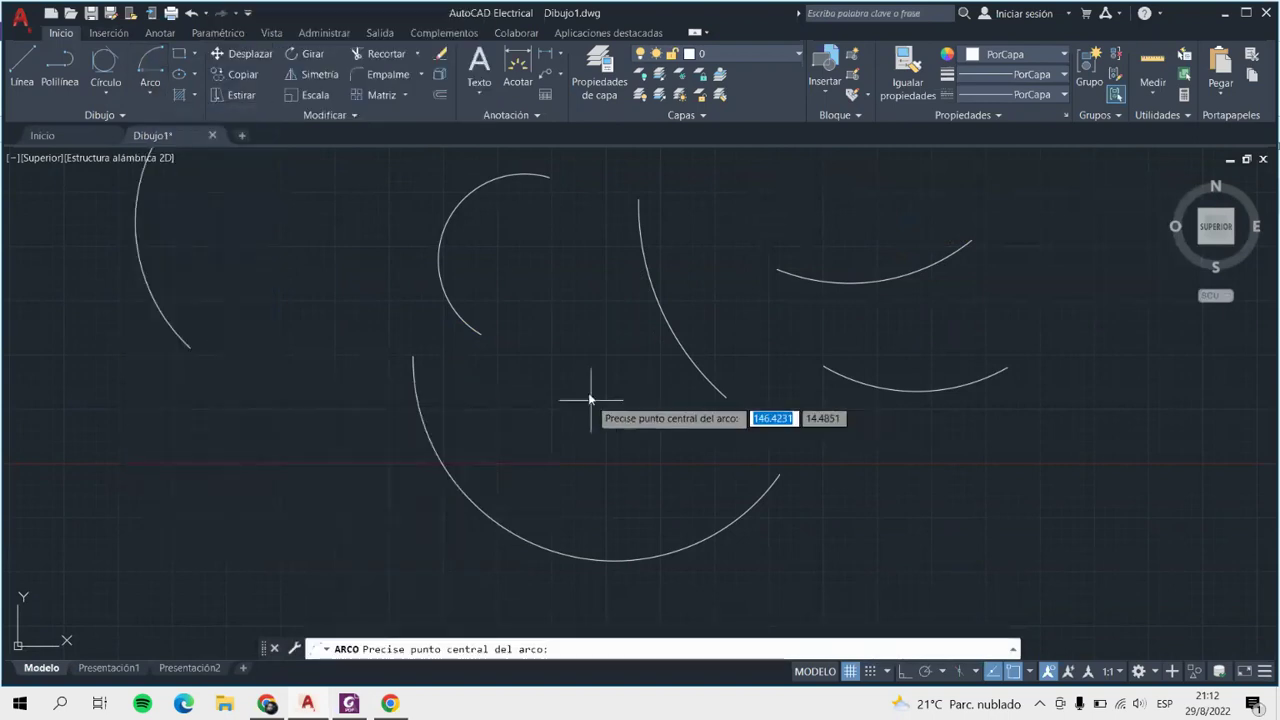
pyautogui.click(152, 441)
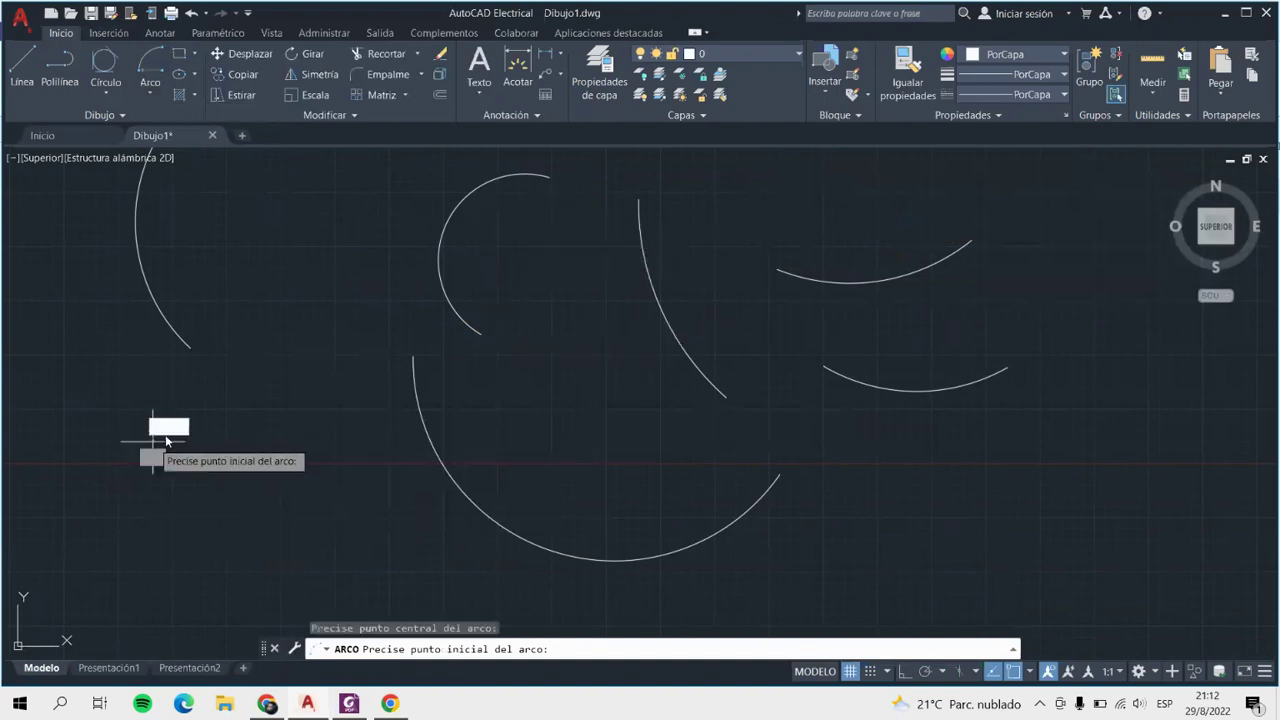
pyautogui.click(320, 441)
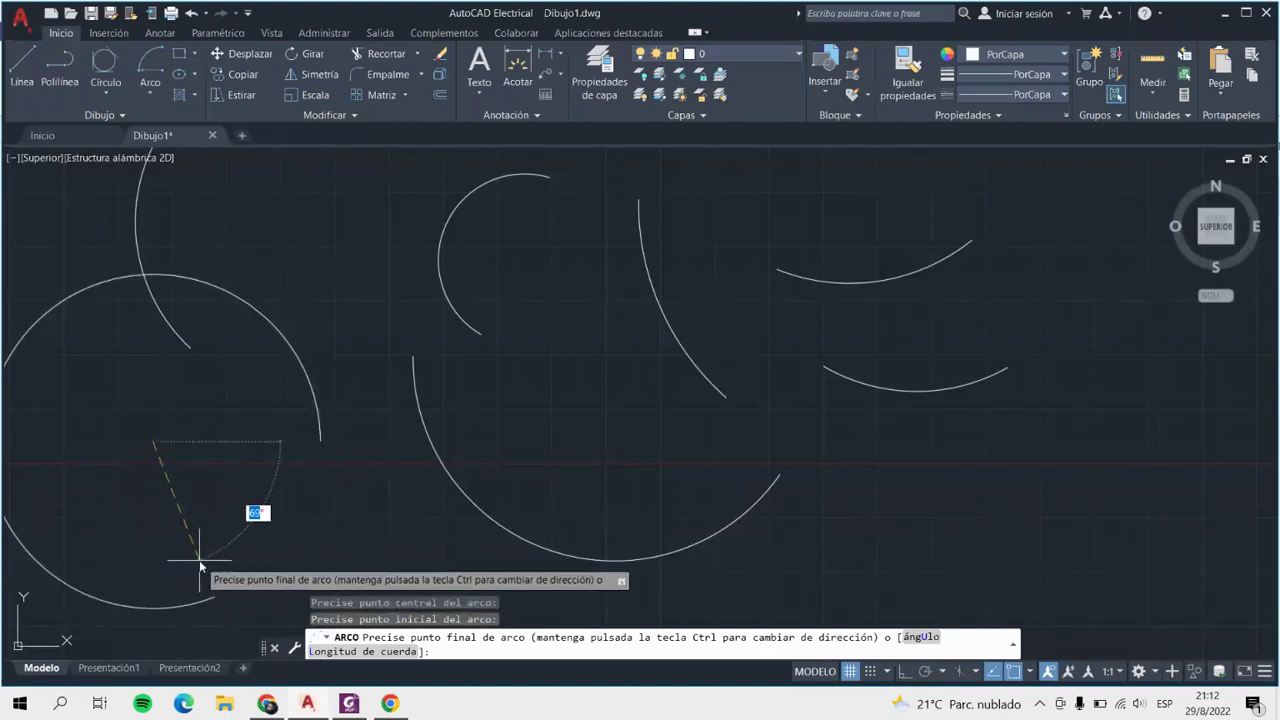
pyautogui.write('60')
pyautogui.press('Return')
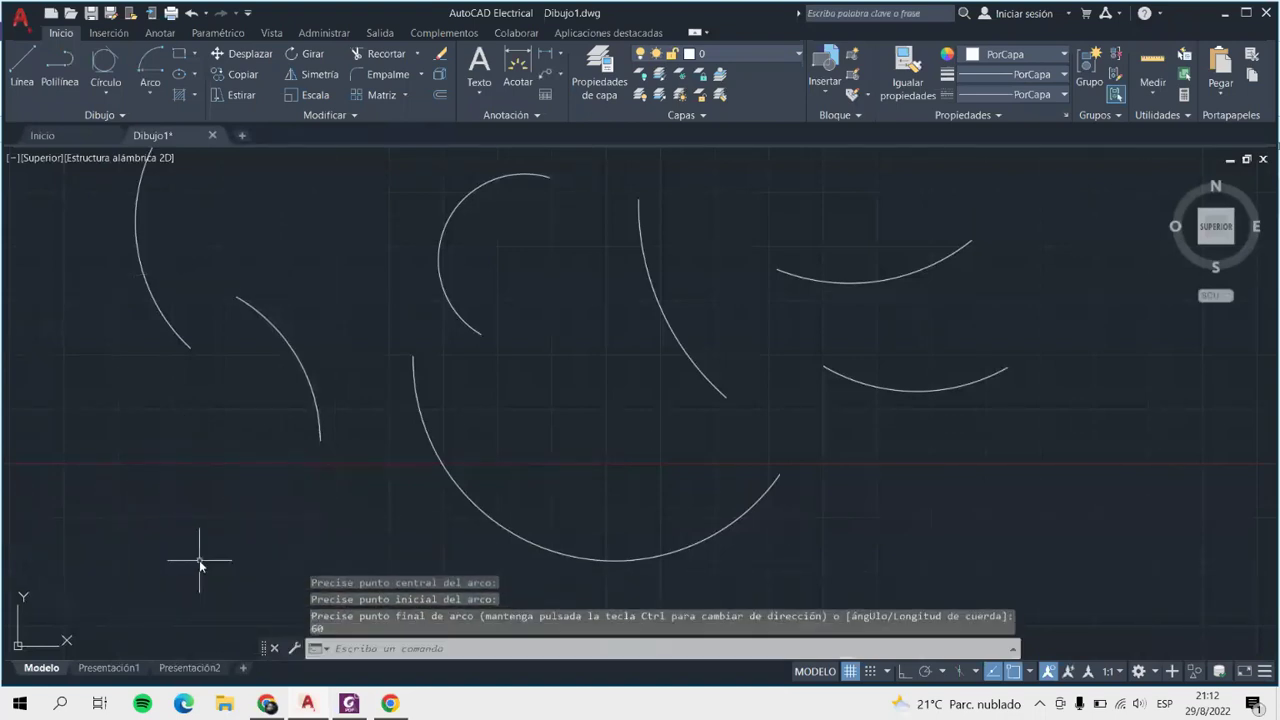
pyautogui.click(150, 93)
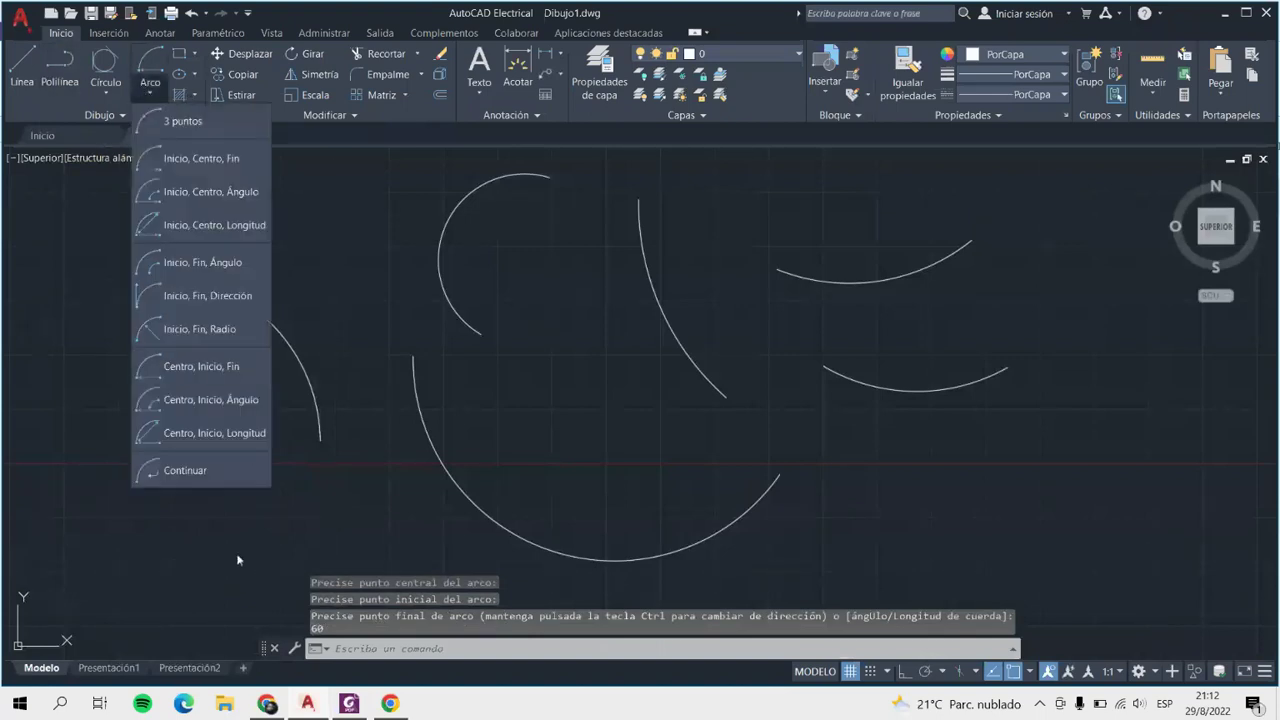
# Draw a centre-start-angle arc near the middle with a 35° included angle.
pyautogui.click(208, 404)
pyautogui.click(551, 411)
pyautogui.click(583, 280)
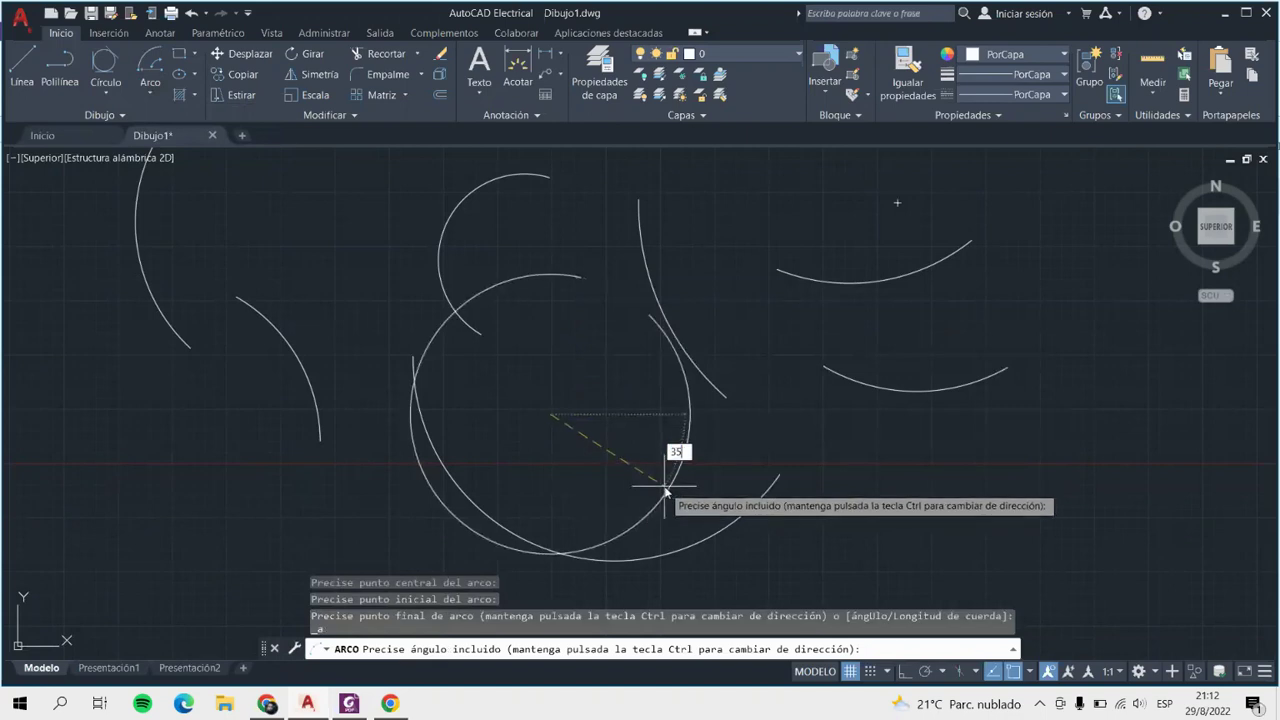
pyautogui.press('Return')
pyautogui.click(152, 92)
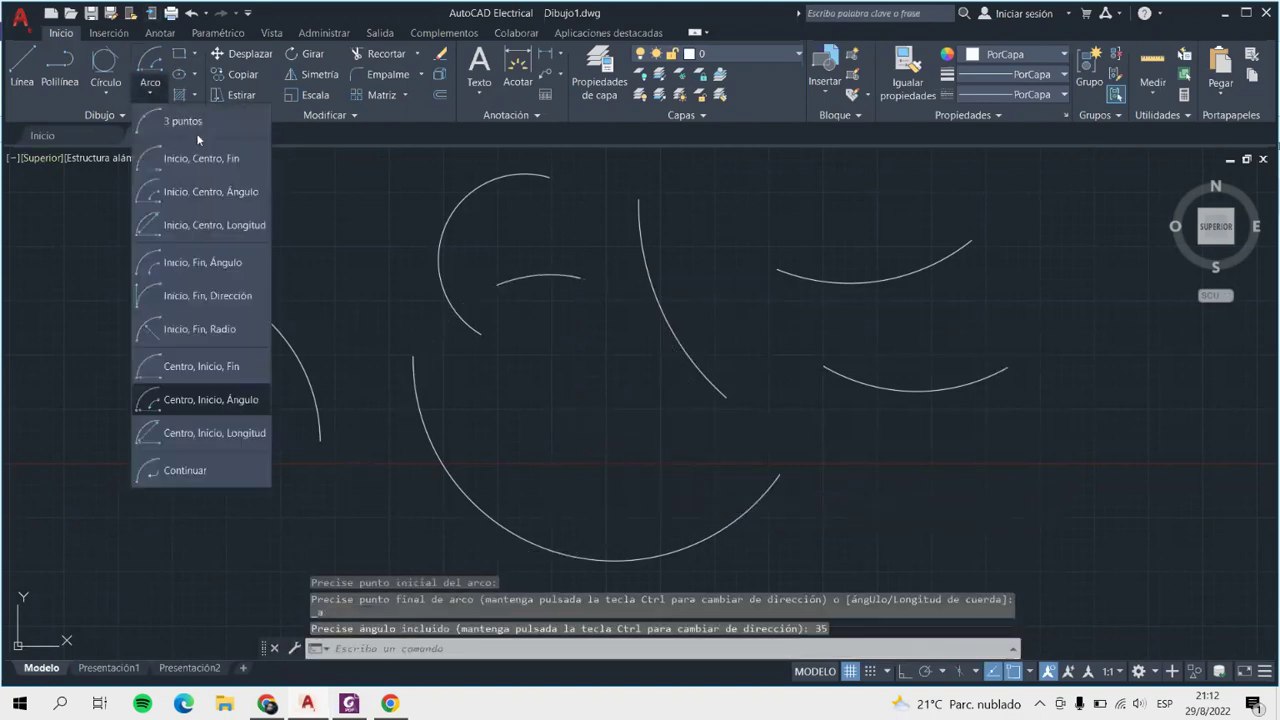
# Draw a centre-start-length arc near the middle with a 50-unit chord.
pyautogui.click(209, 440)
pyautogui.click(557, 433)
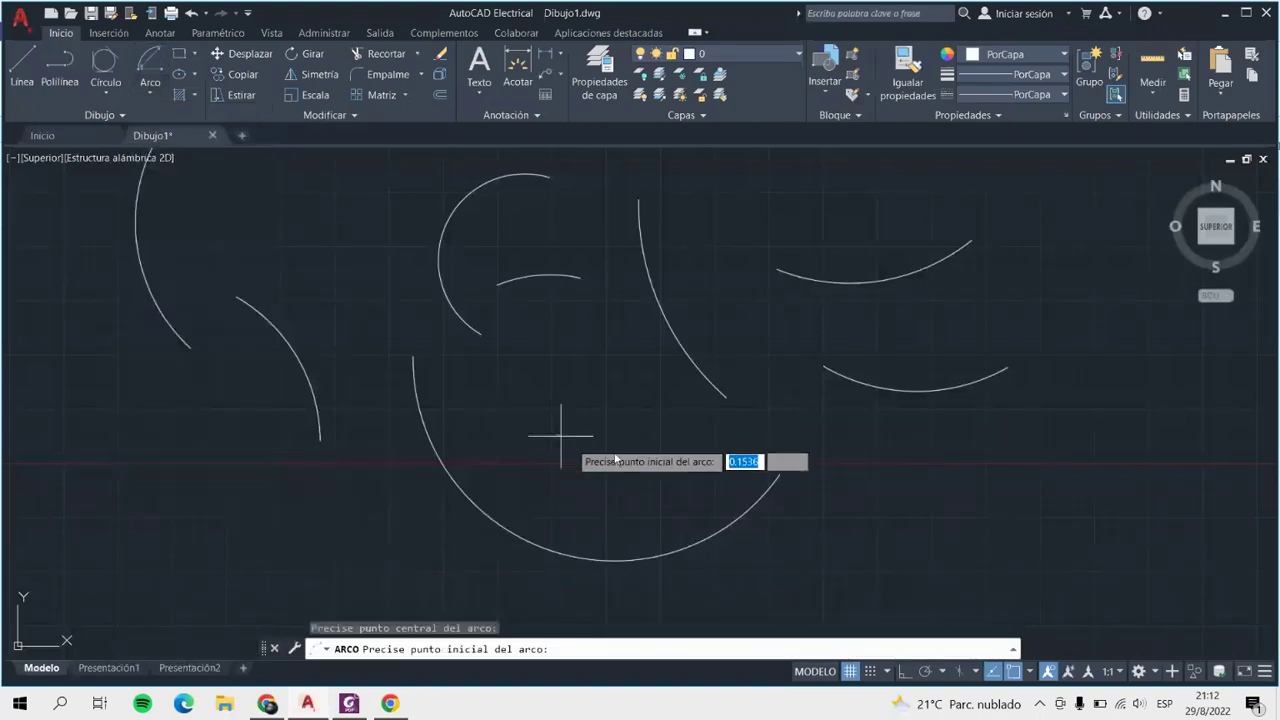
pyautogui.click(731, 320)
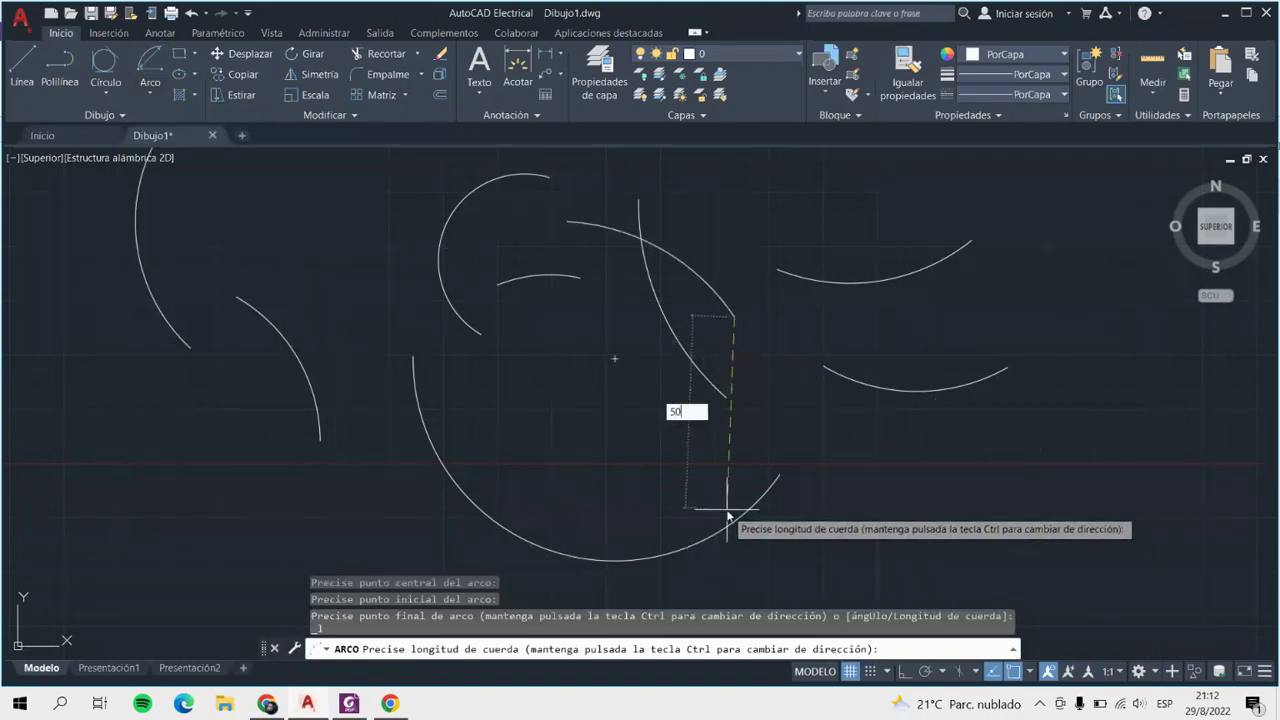
pyautogui.press('Return')
pyautogui.click(163, 92)
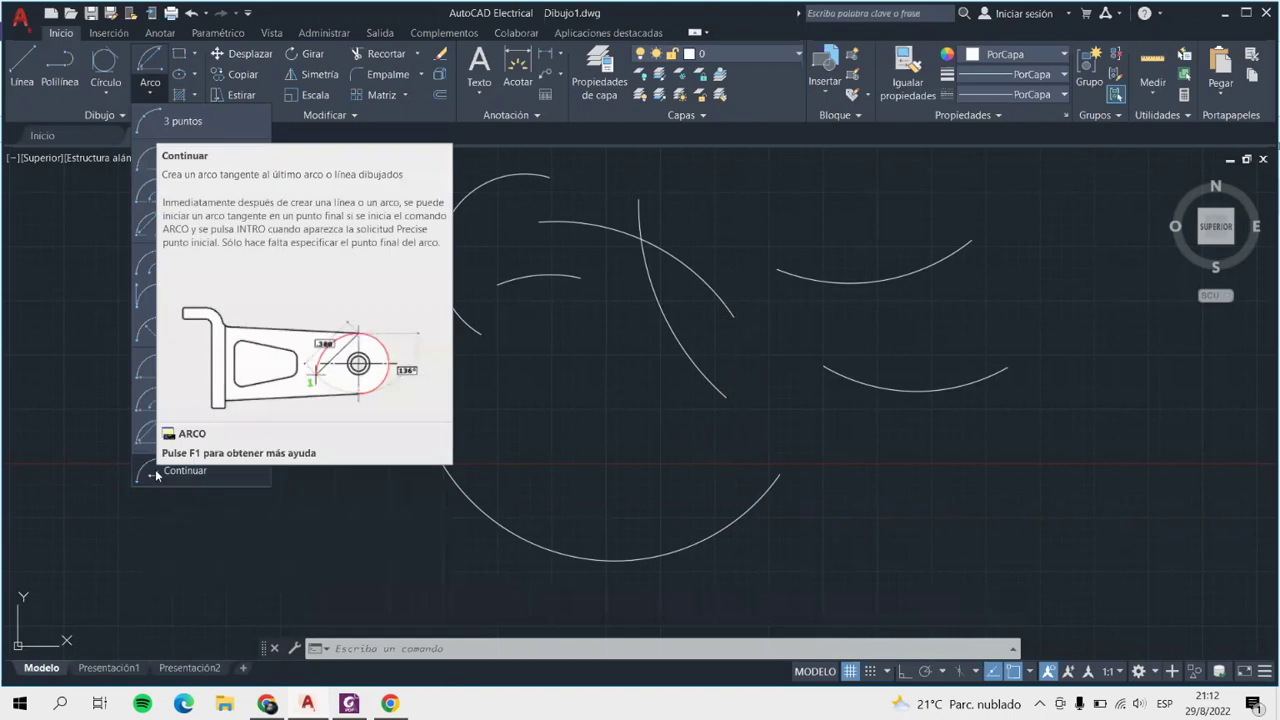
# Add two tangent arcs continuing from the last arc.
pyautogui.click(155, 475)
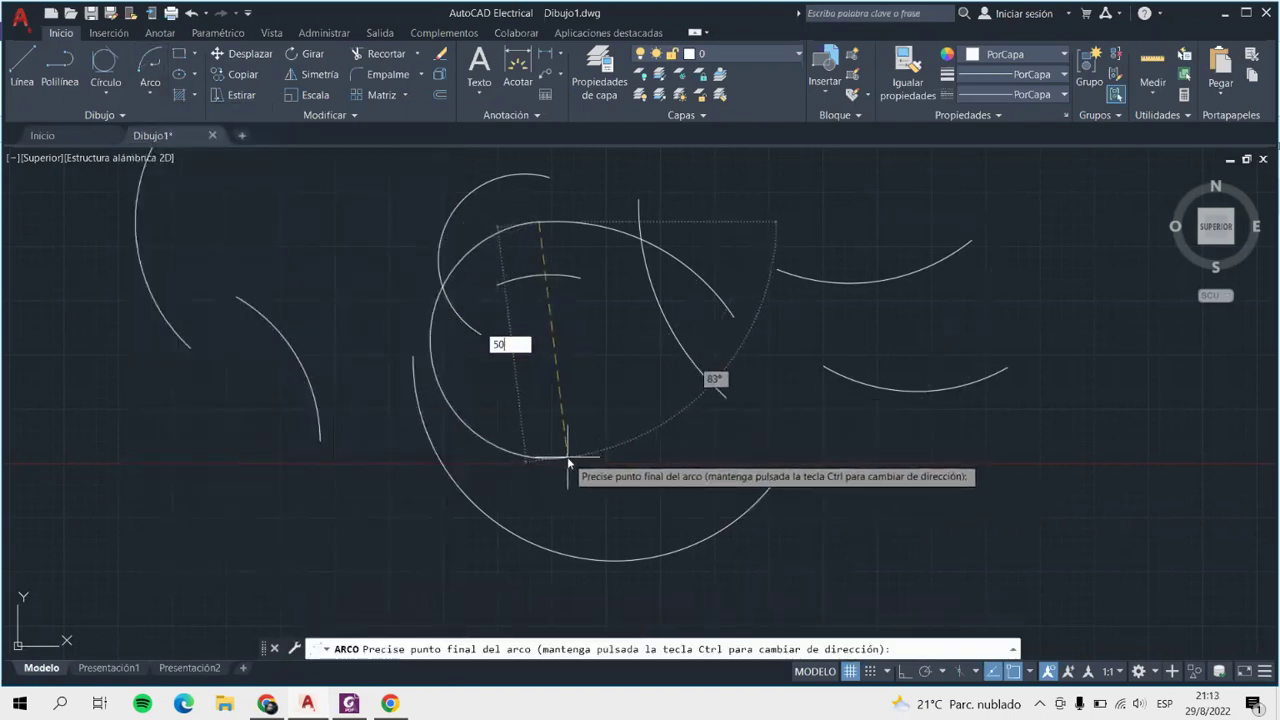
pyautogui.press('Return')
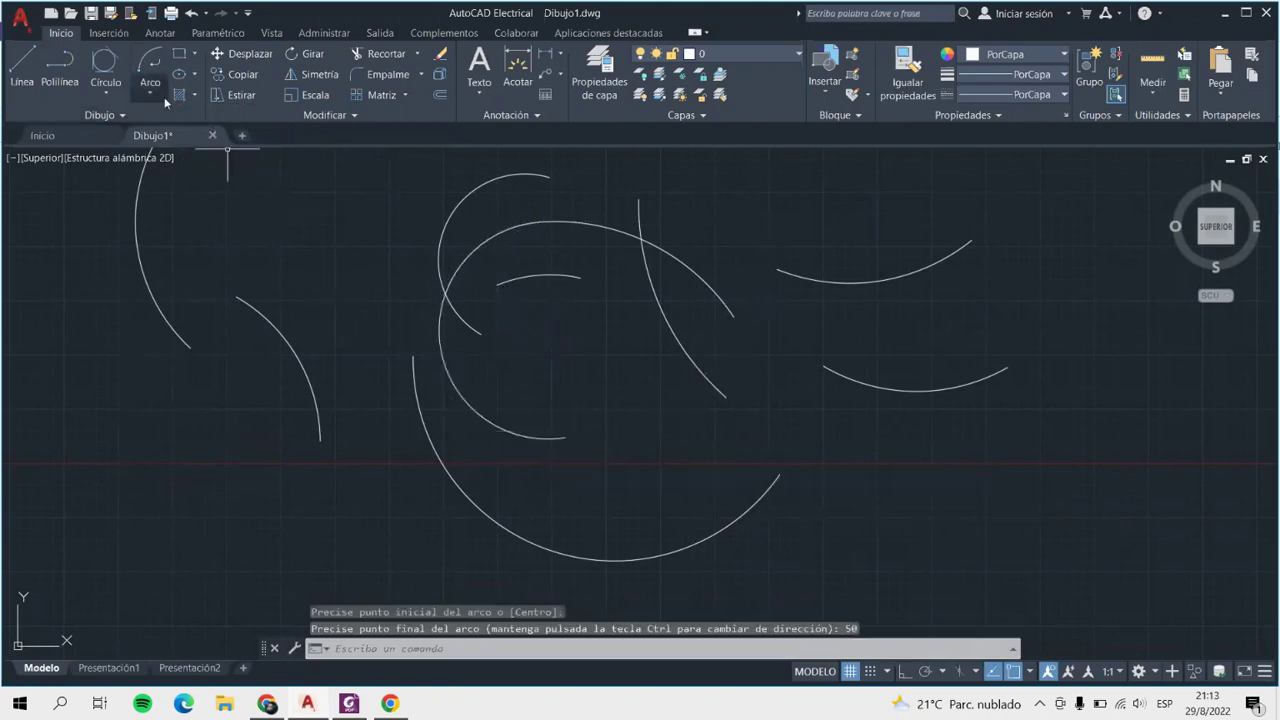
pyautogui.click(152, 78)
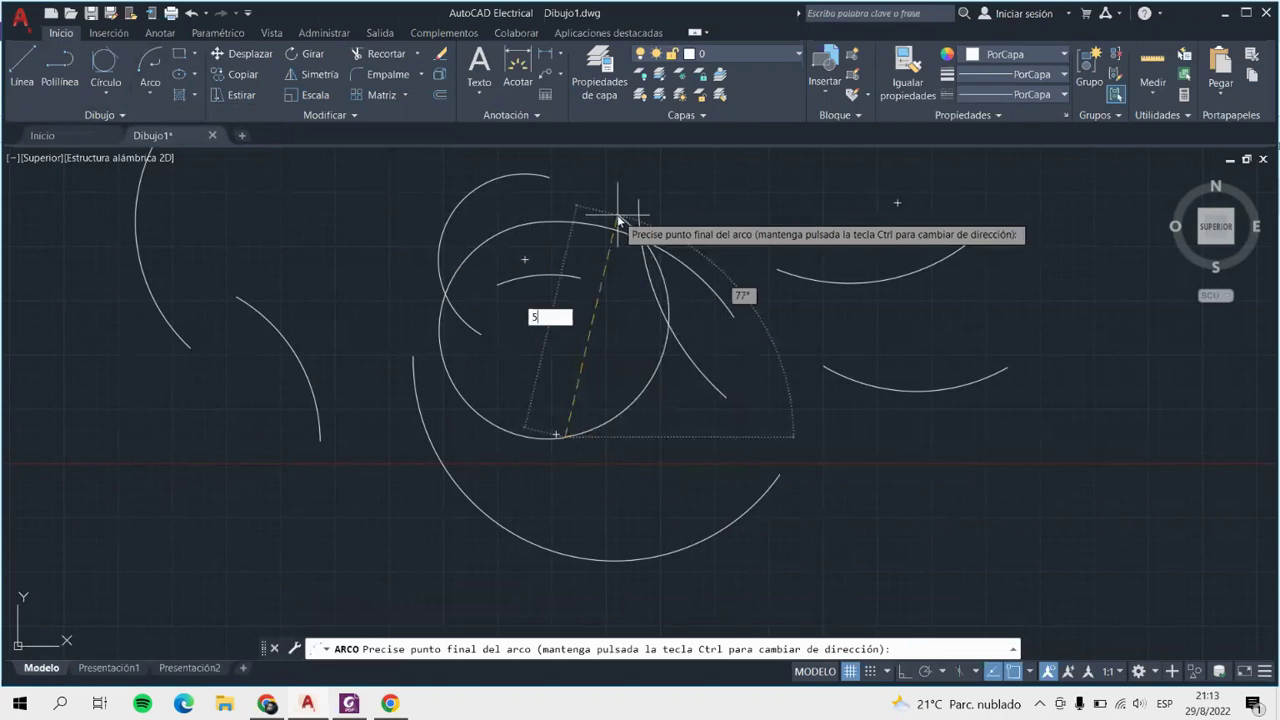
pyautogui.write('0')
pyautogui.press('Return')
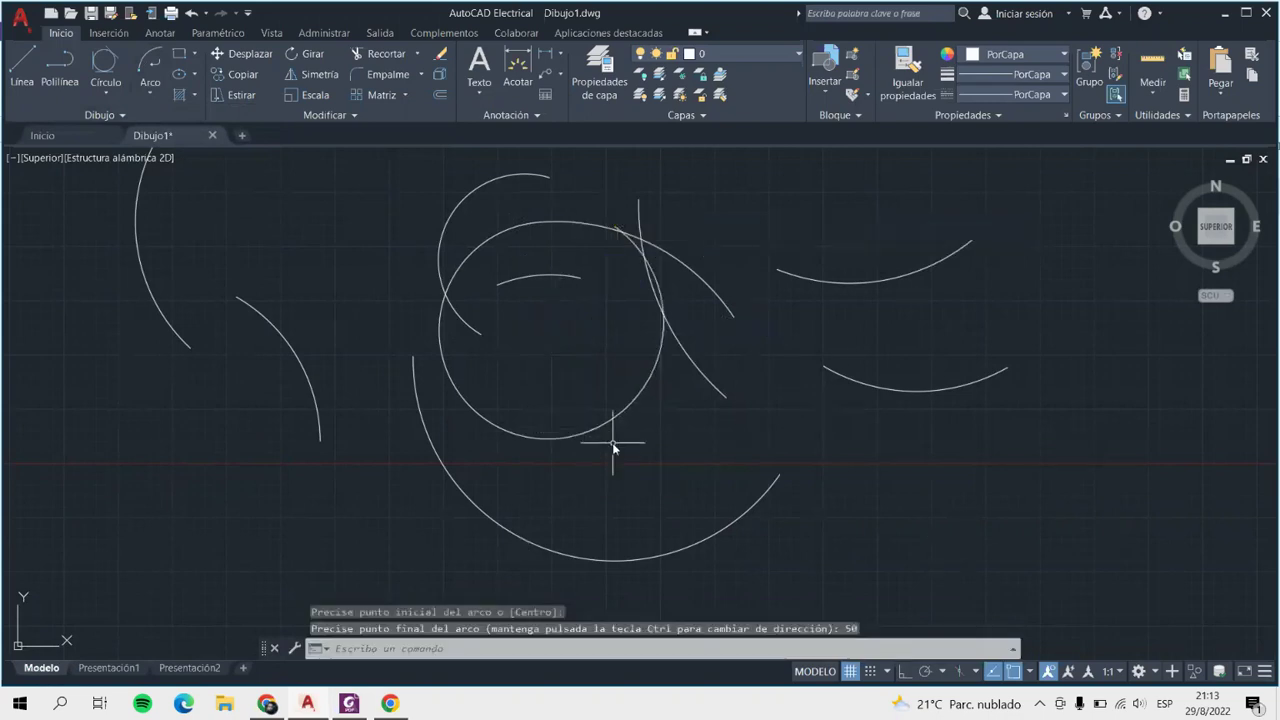
# Window-select all the arcs and delete them.
pyautogui.scroll(-3, 760, 450)
pyautogui.scroll(-3, 760, 450)
pyautogui.click(497, 318)
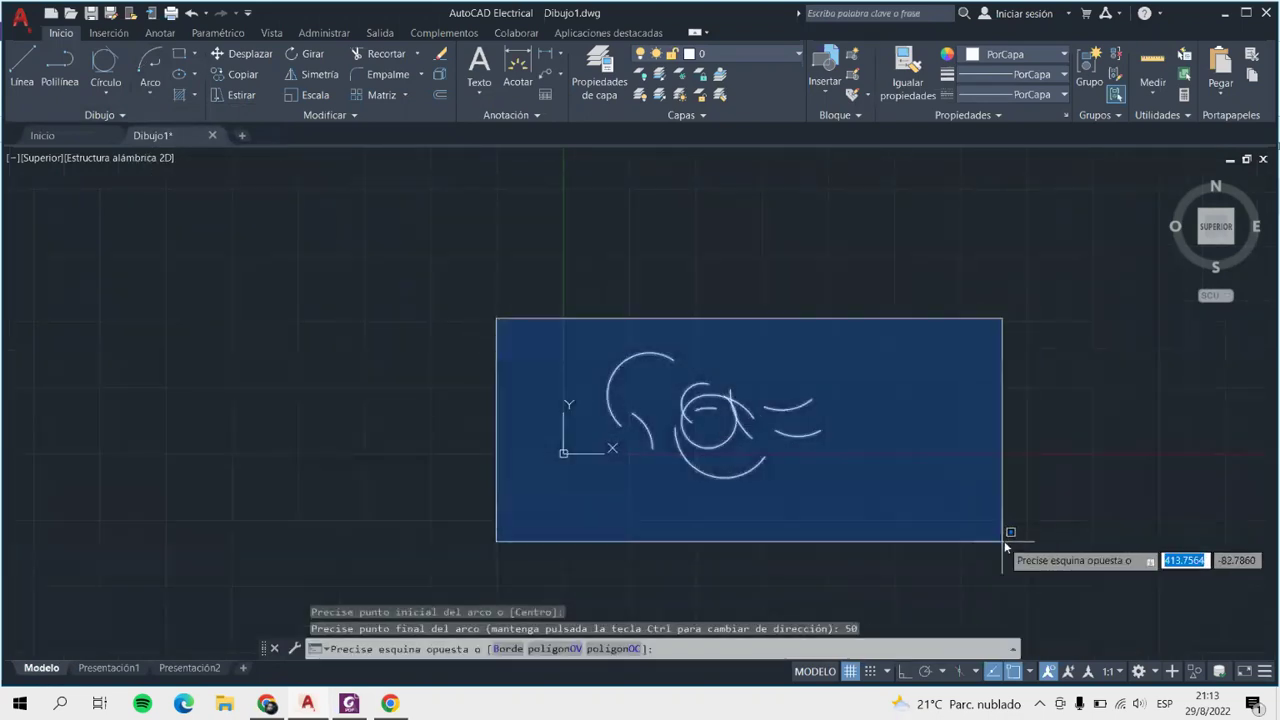
pyautogui.click(1004, 543)
pyautogui.press('Delete')
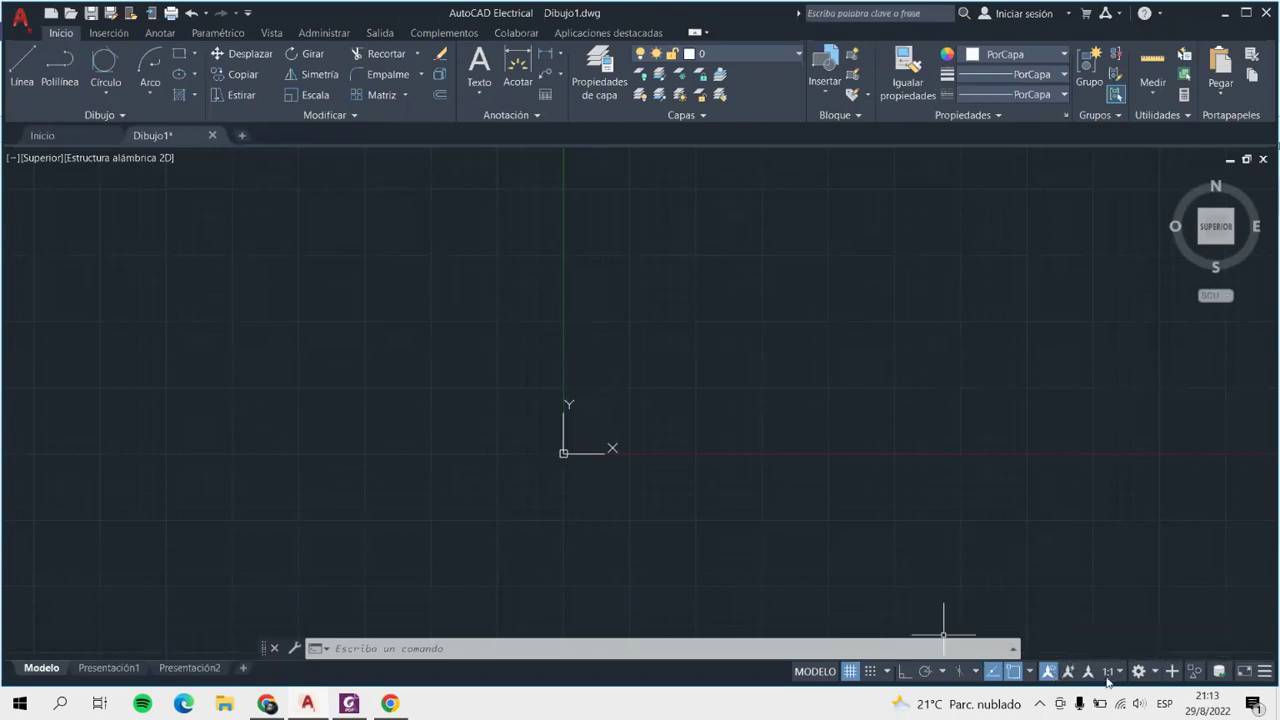
# Draw a large rectangle by picking two opposite corners.
pyautogui.click(195, 56)
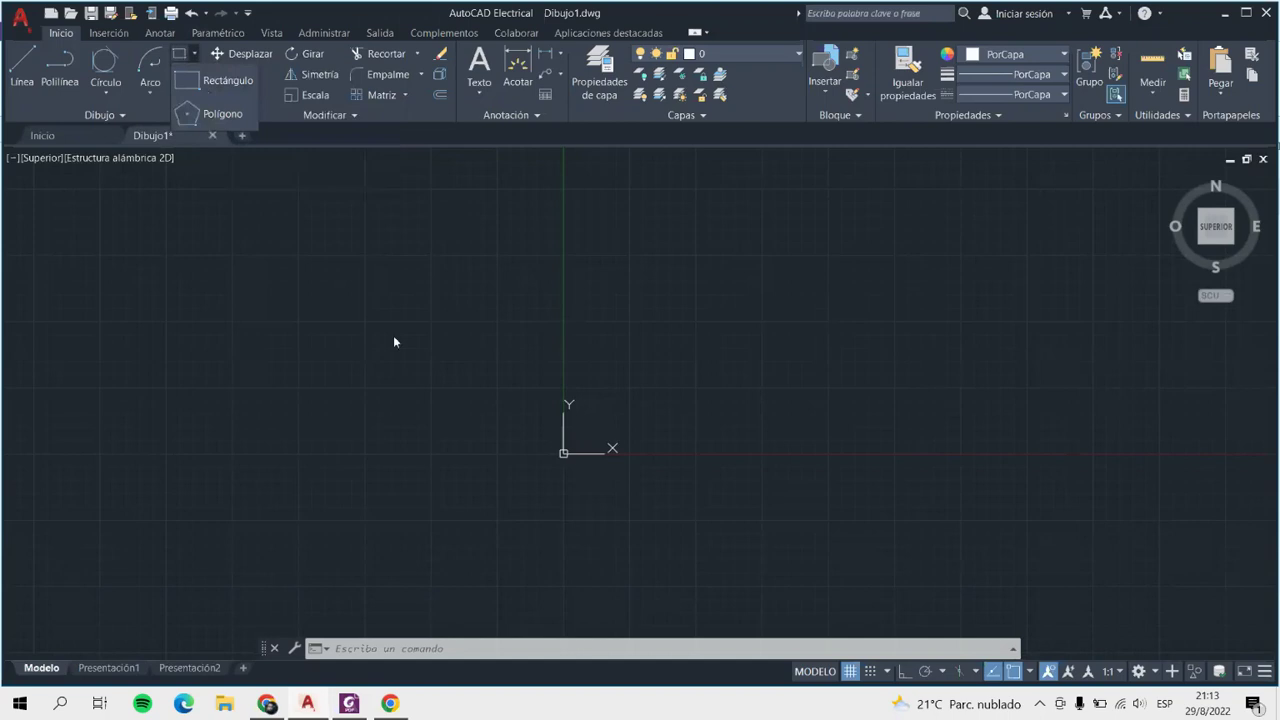
pyautogui.click(224, 84)
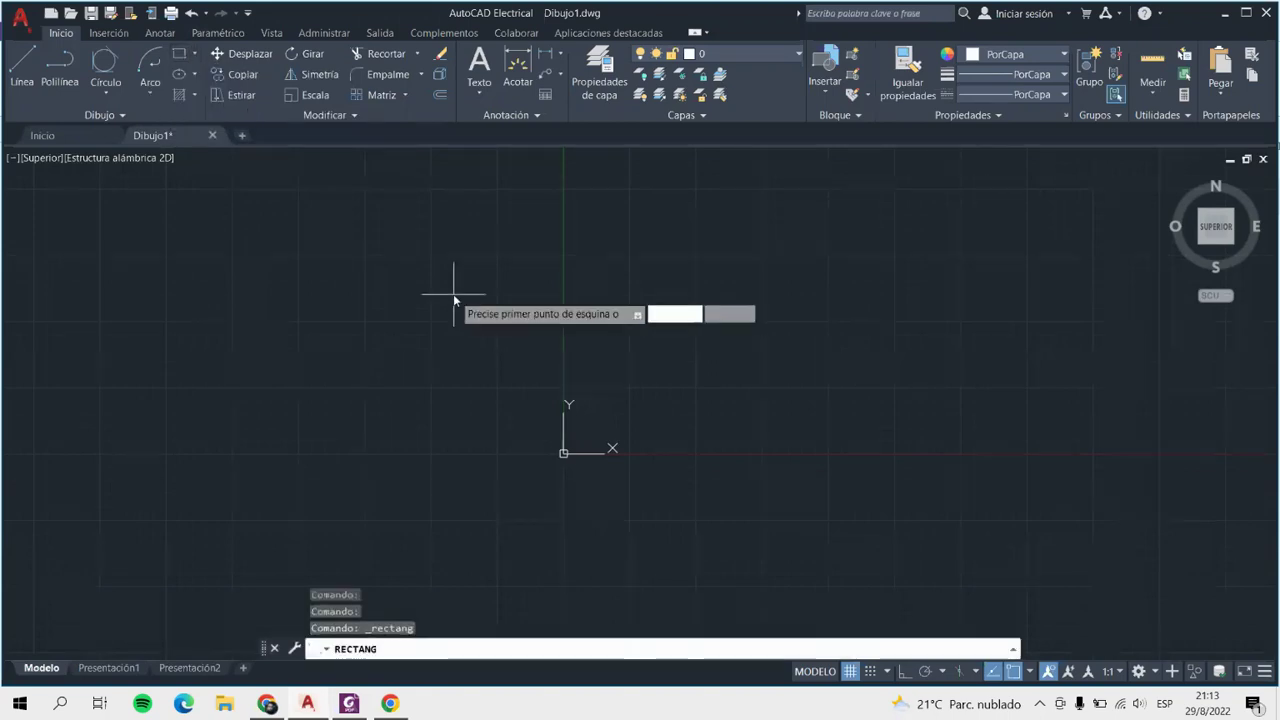
pyautogui.scroll(2, 960, 290)
pyautogui.scroll(-2, 735, 301)
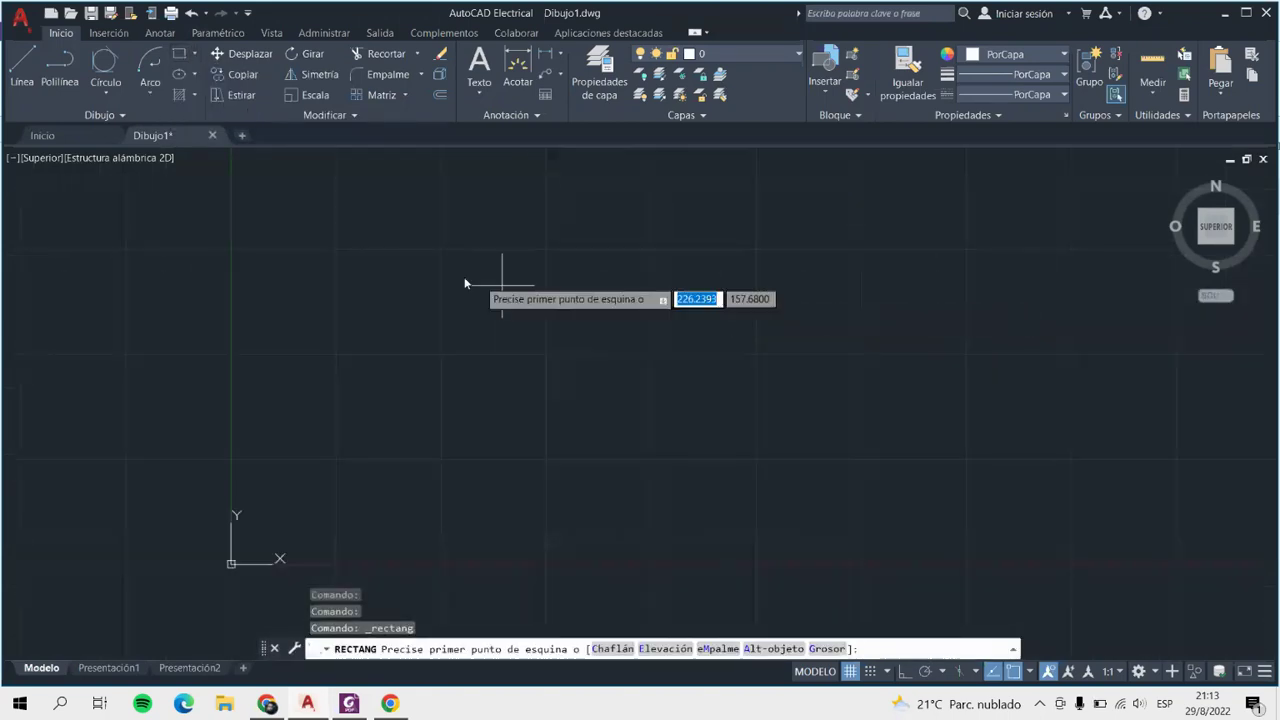
pyautogui.click(356, 298)
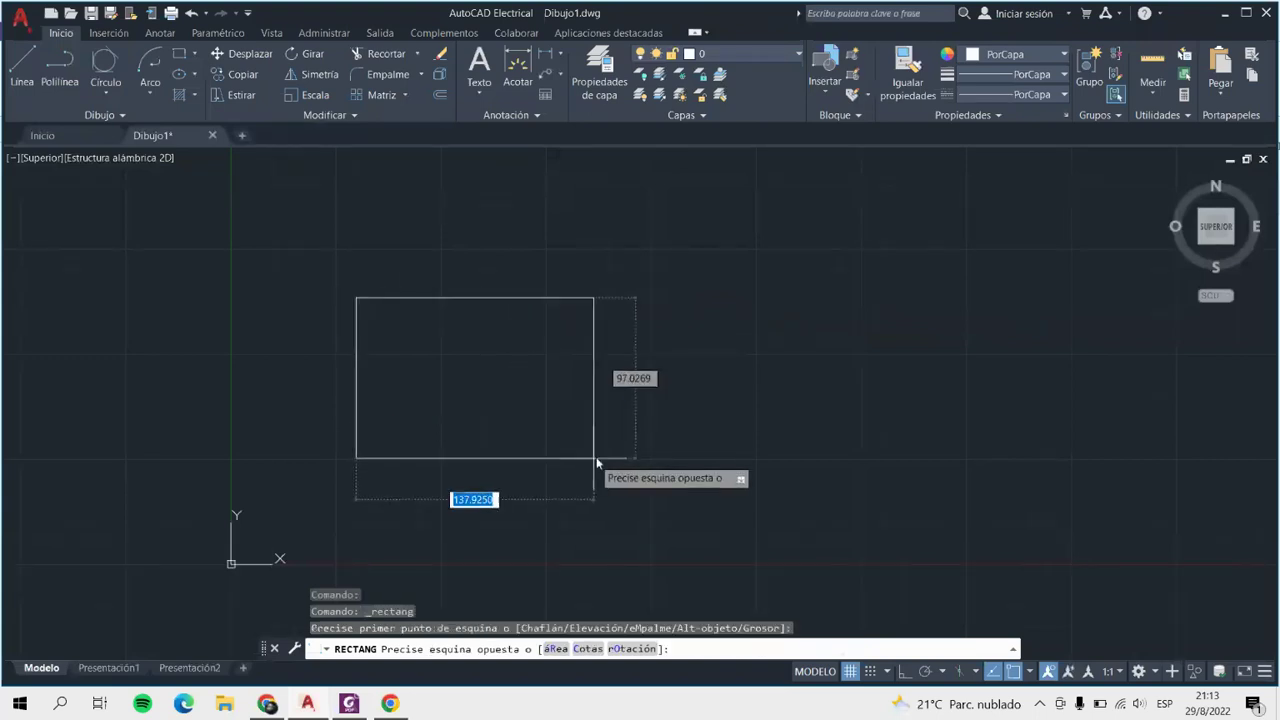
pyautogui.click(626, 436)
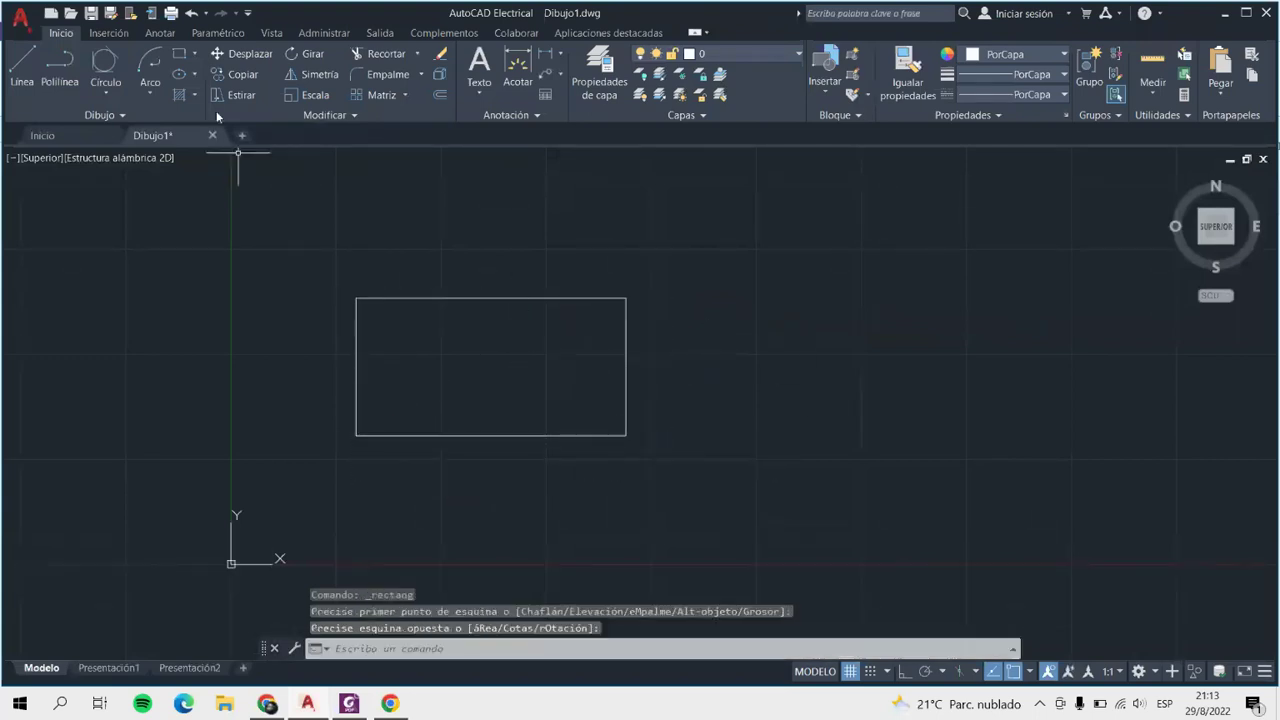
# Draw a 50 by 50 square to the right of the large rectangle.
pyautogui.click(181, 56)
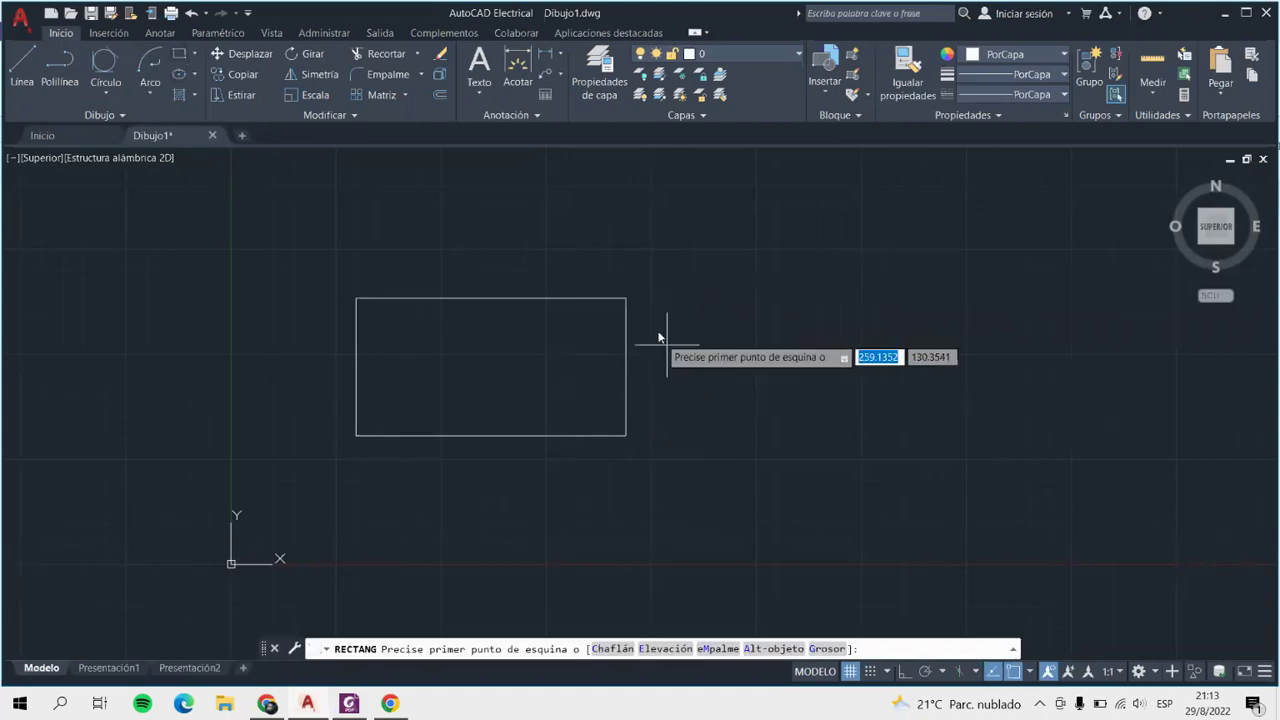
pyautogui.click(704, 282)
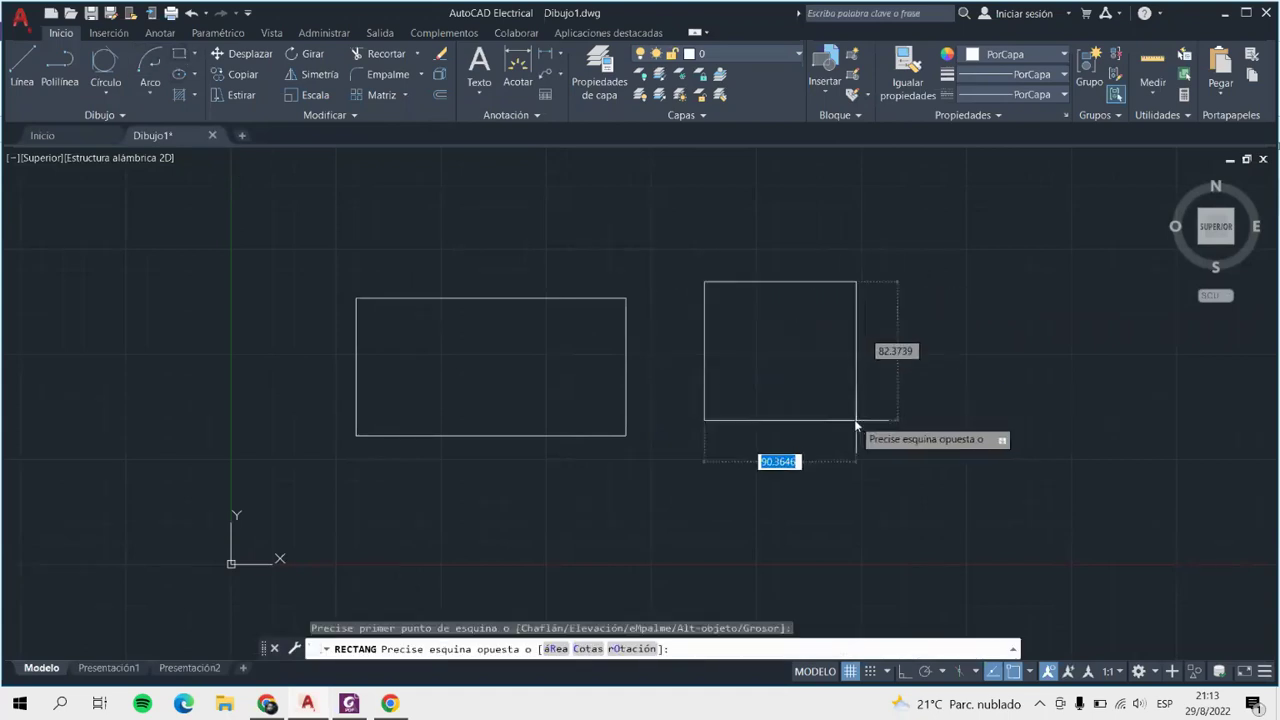
pyautogui.write('50')
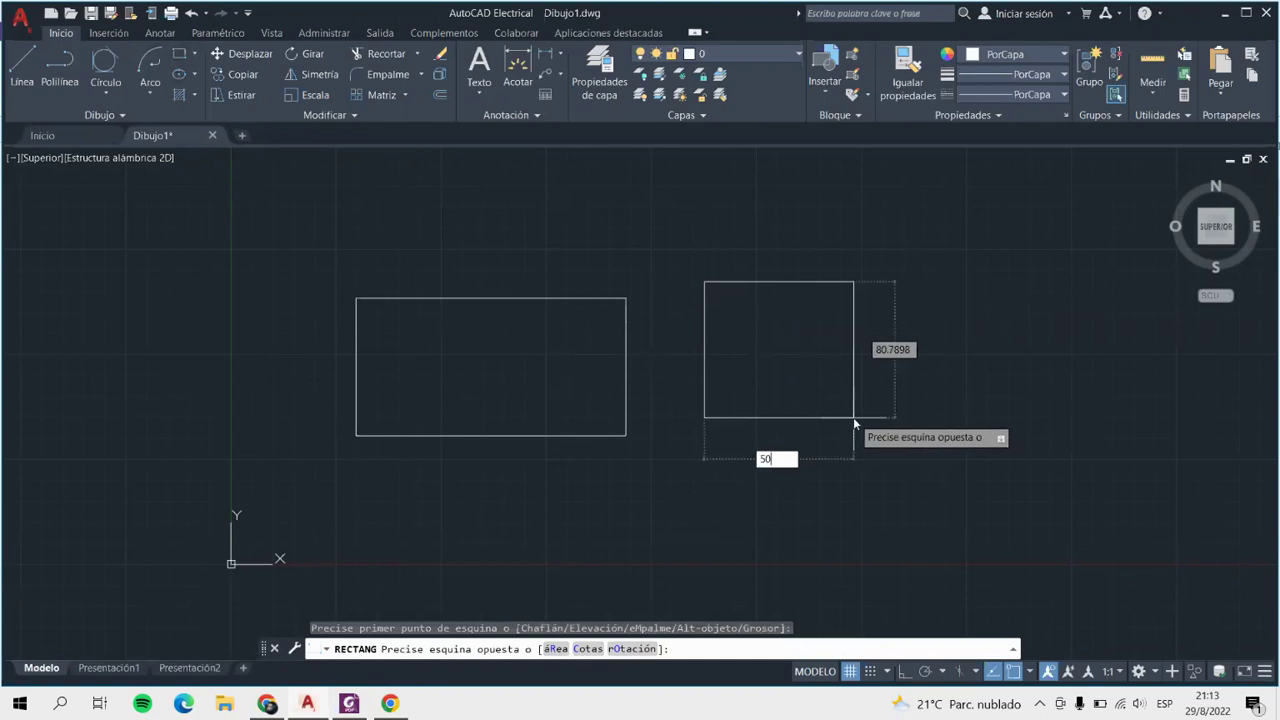
pyautogui.press('Tab')
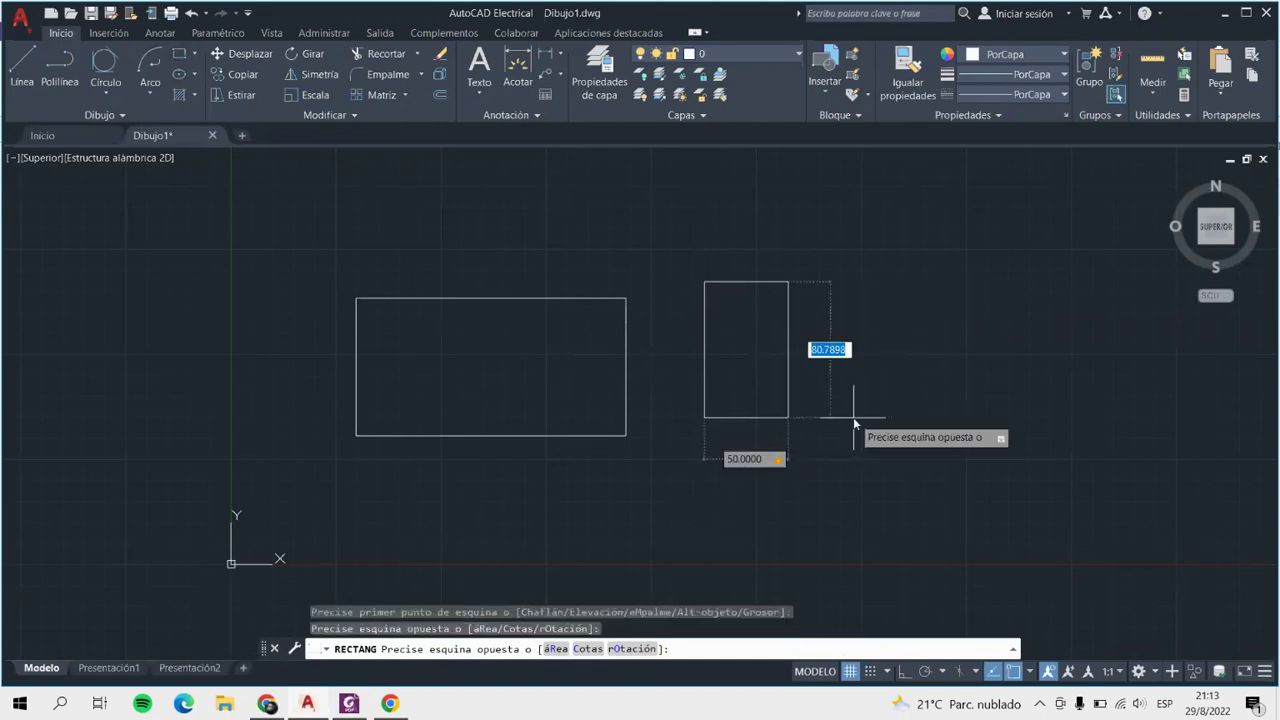
pyautogui.write('50')
pyautogui.press('Return')
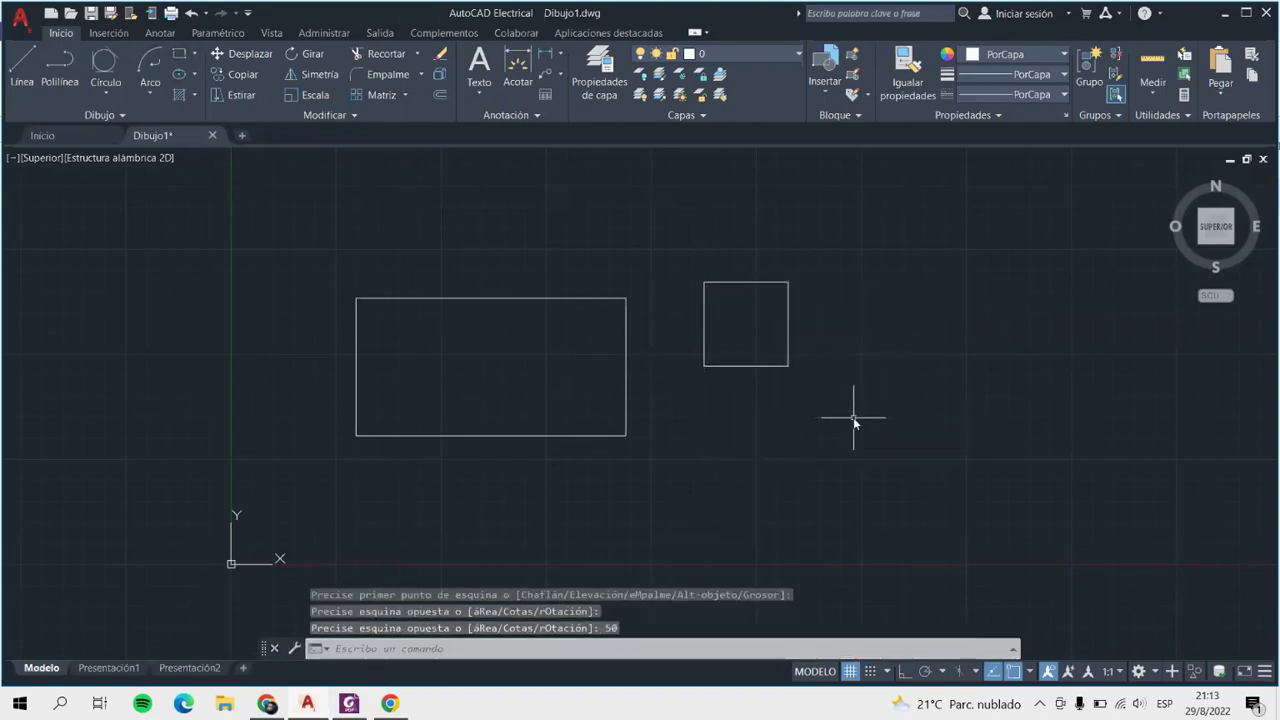
pyautogui.click(180, 54)
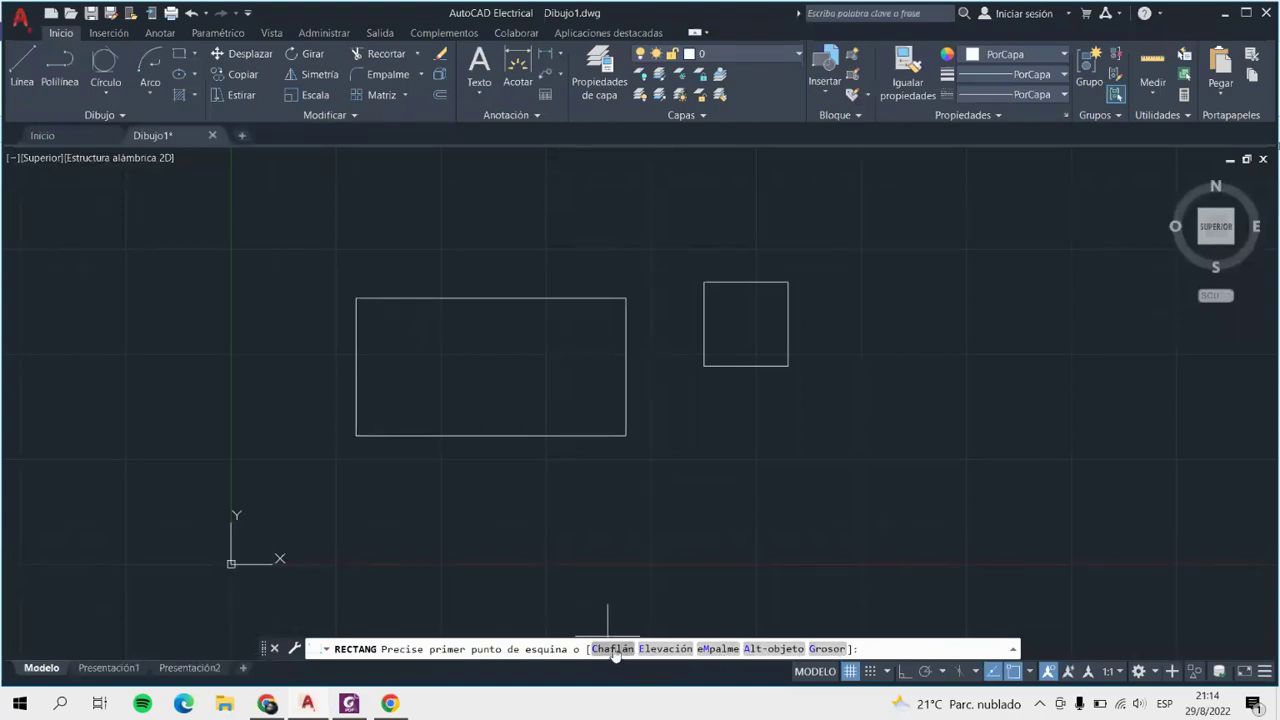
# Draw a rectangle with 5-unit chamfers overlapping the large rectangle's right end.
pyautogui.click(613, 649)
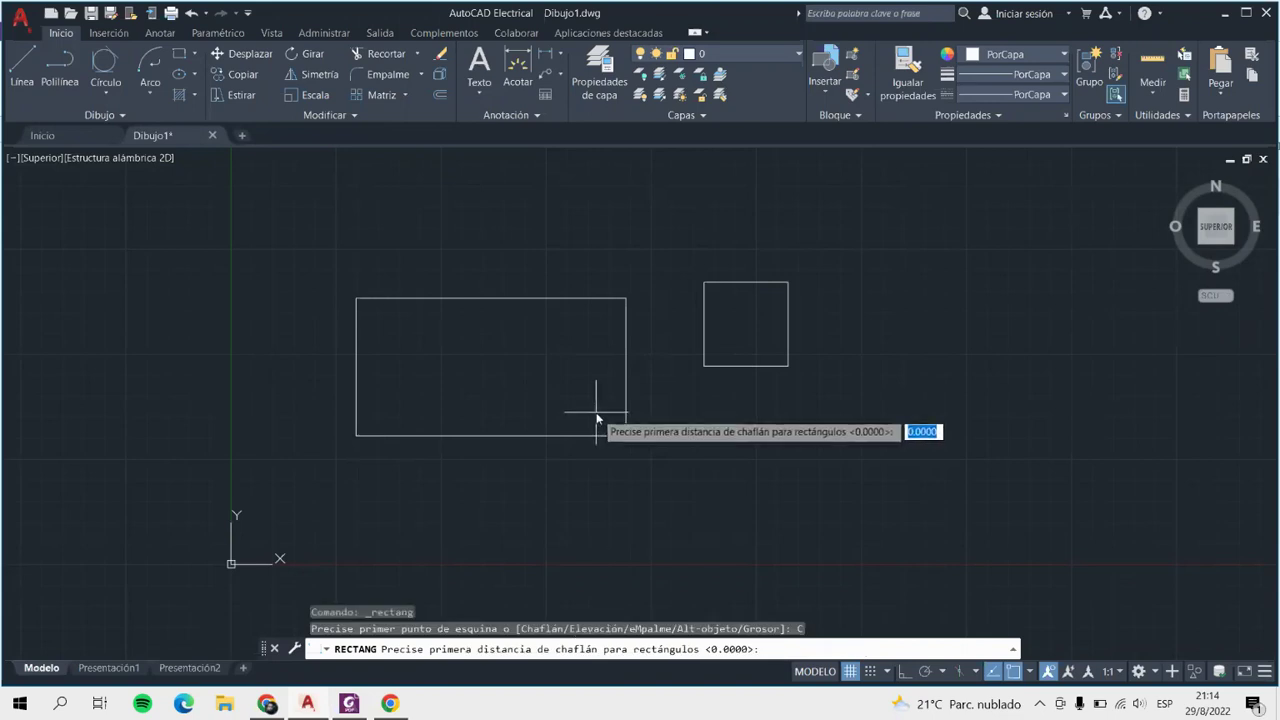
pyautogui.write('5')
pyautogui.press('Return')
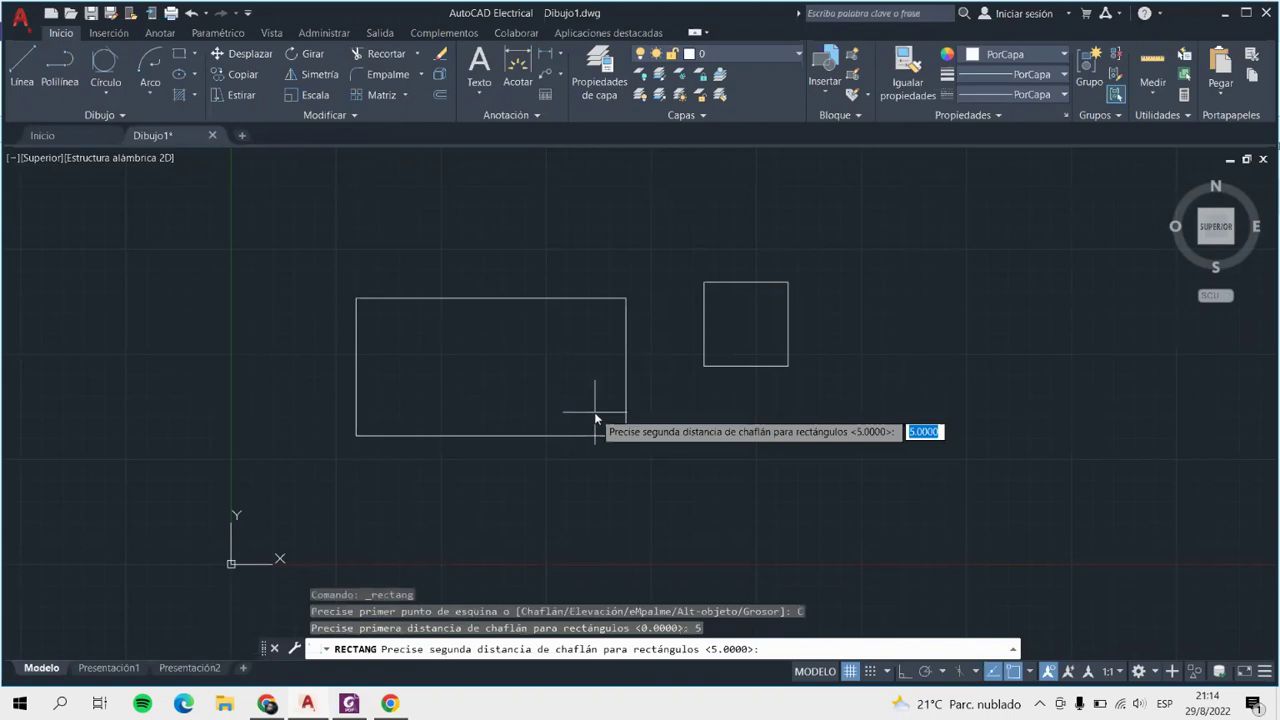
pyautogui.press('Return')
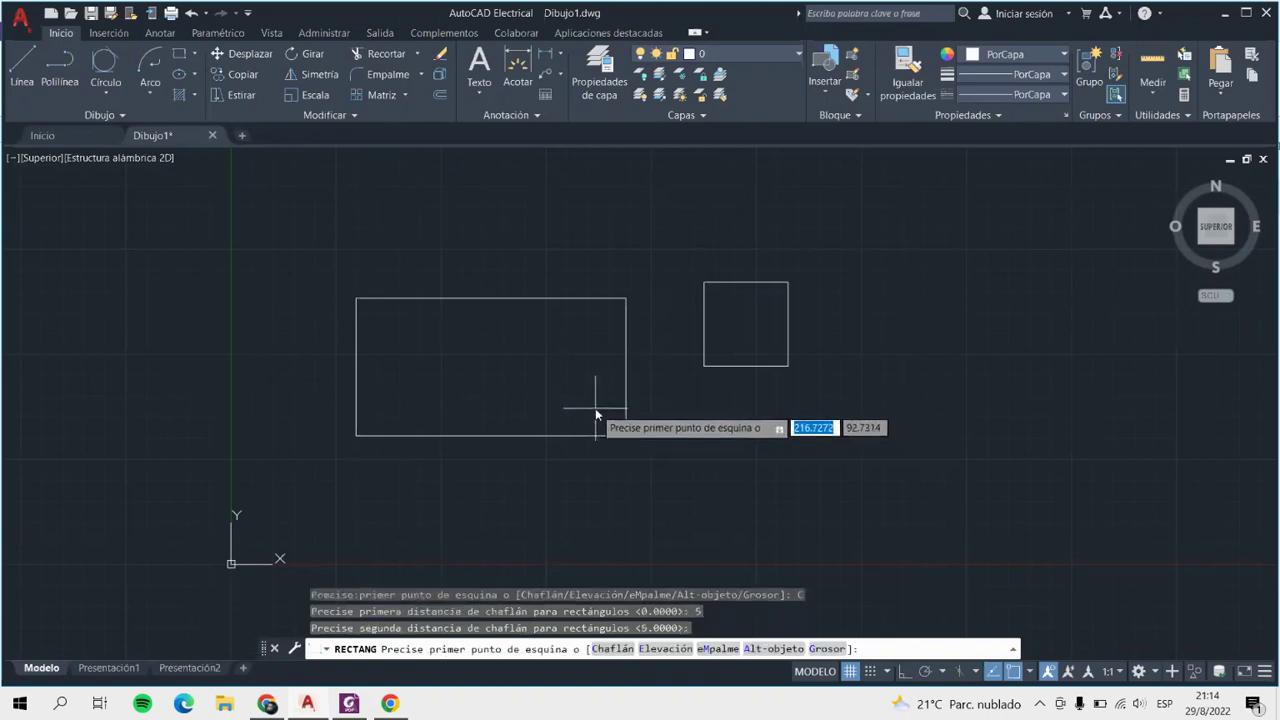
pyautogui.click(577, 299)
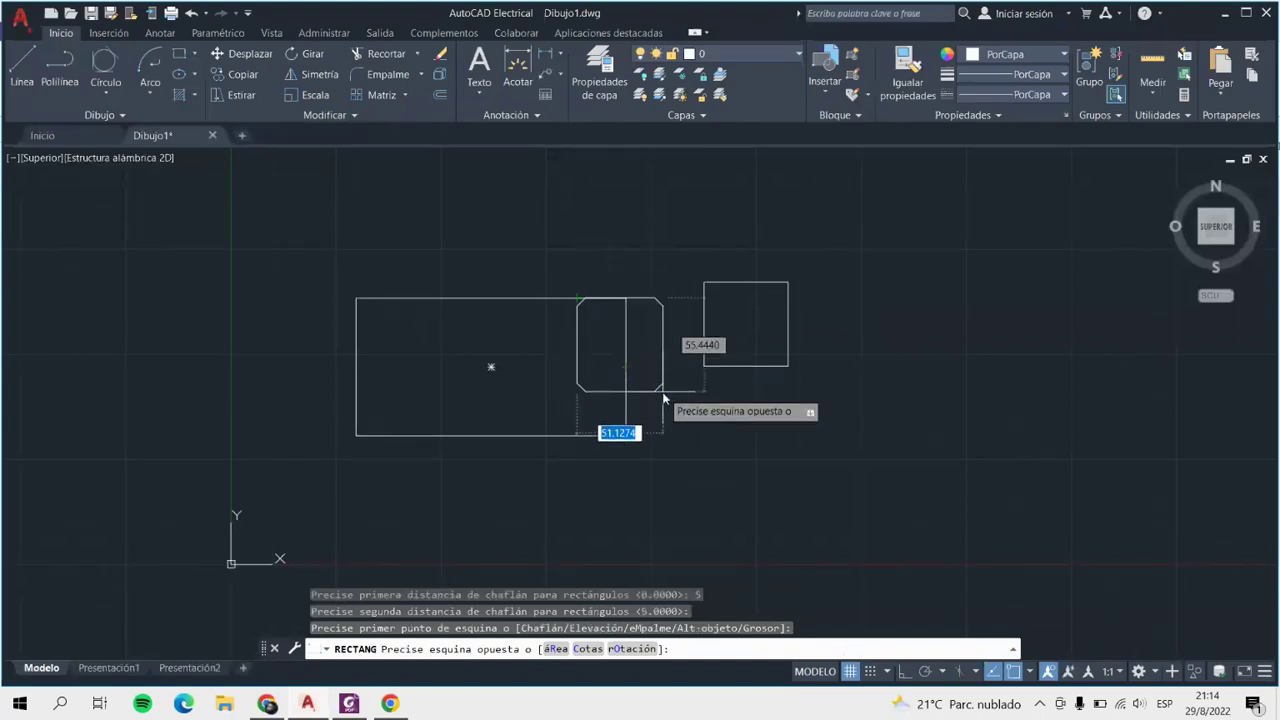
pyautogui.click(690, 420)
# Select the chamfered rectangle and zoom in and out to inspect it.
pyautogui.scroll(2, 685, 410)
pyautogui.scroll(3, 680, 394)
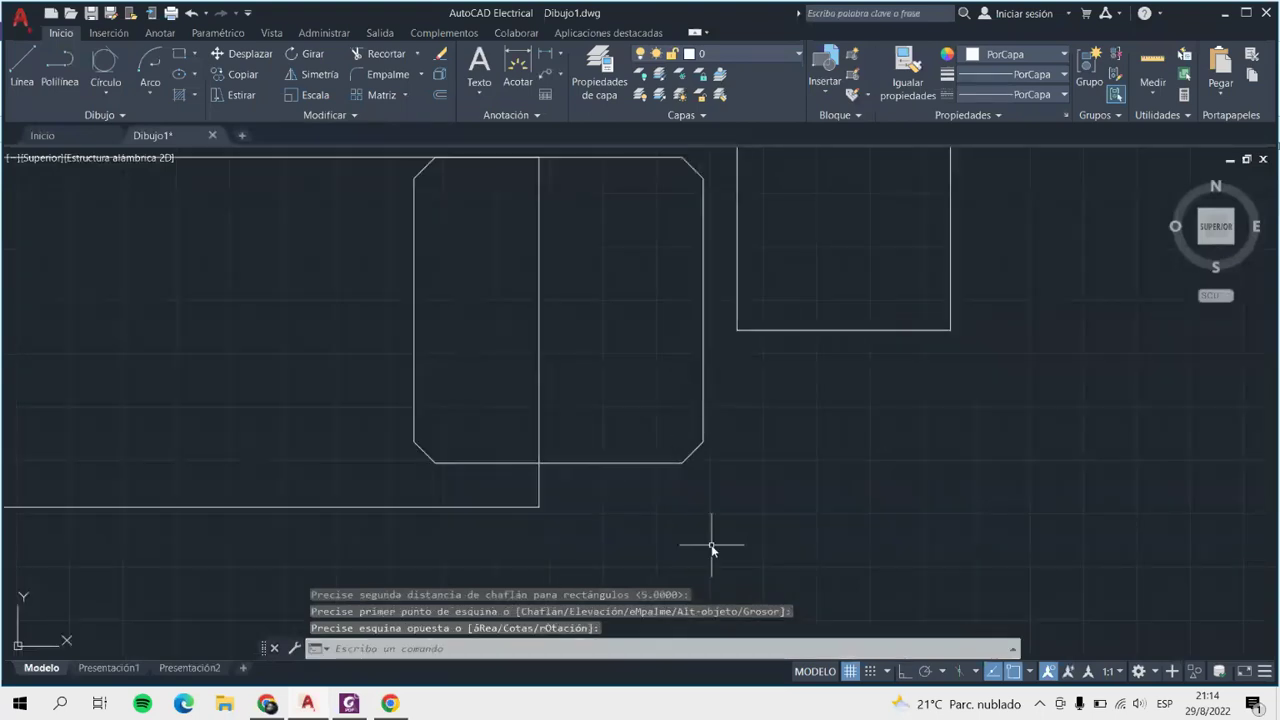
pyautogui.click(697, 455)
pyautogui.scroll(-2, 705, 465)
pyautogui.scroll(2, 765, 460)
pyautogui.scroll(2, 776, 447)
pyautogui.scroll(-5, 594, 481)
pyautogui.scroll(5, 505, 430)
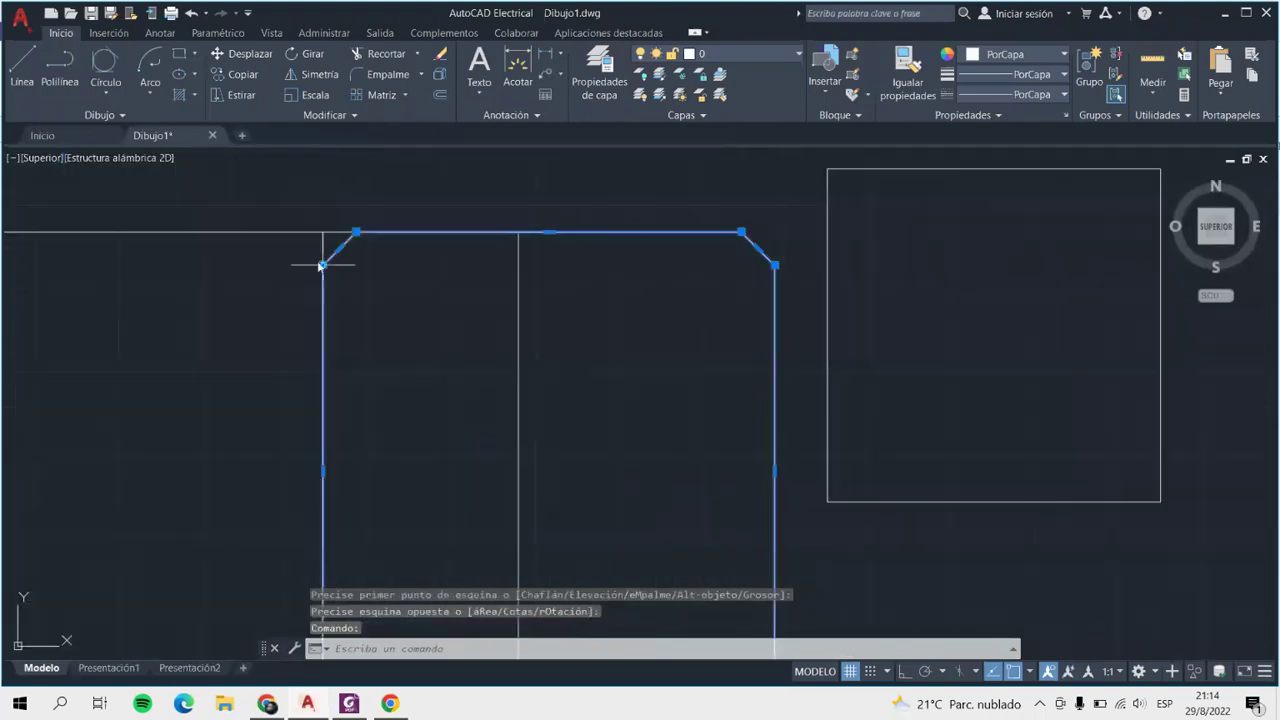
pyautogui.scroll(-5, 737, 257)
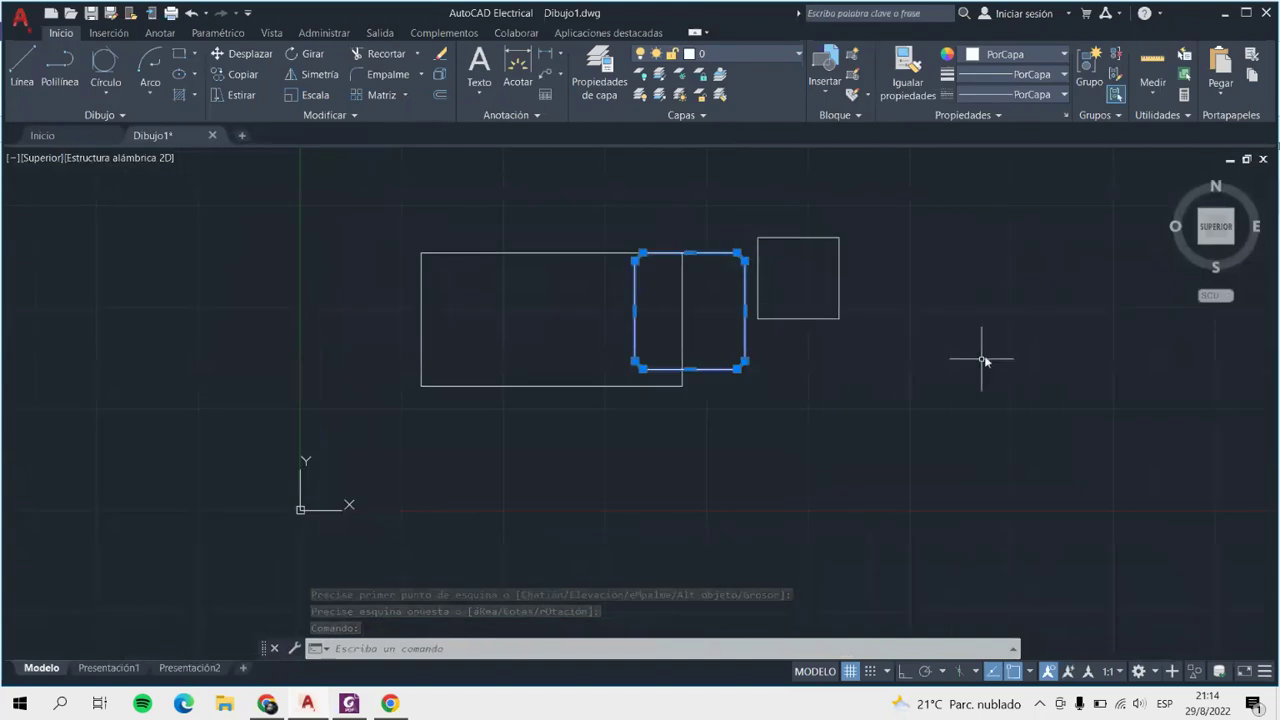
pyautogui.scroll(5, 990, 352)
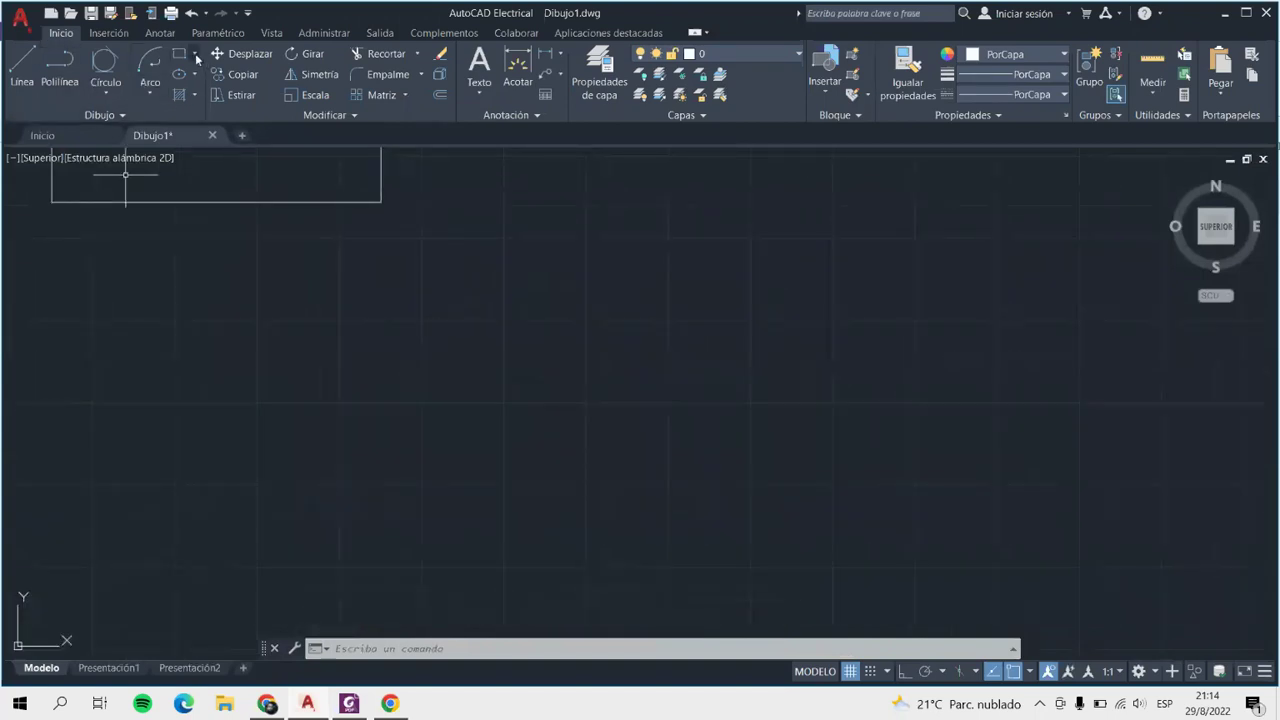
# Draw a tall chamfered rectangle at elevation 5 below the large rectangle.
pyautogui.click(195, 56)
pyautogui.click(196, 80)
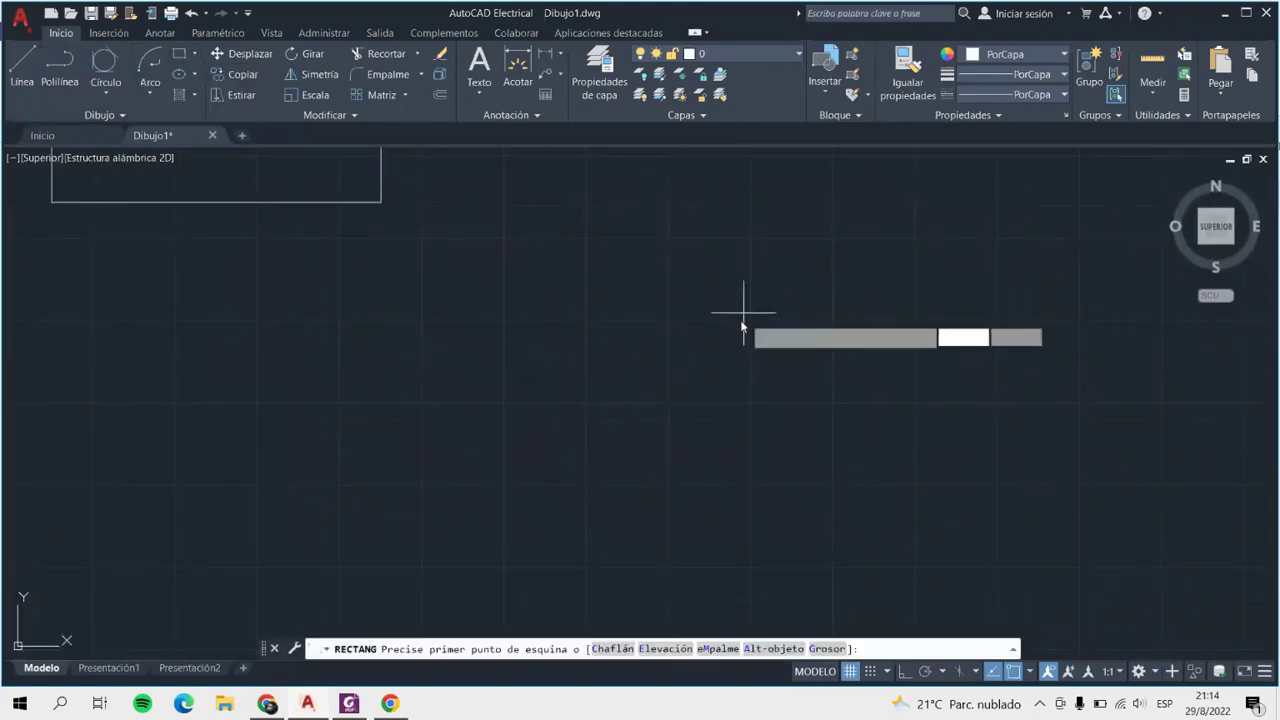
pyautogui.click(683, 648)
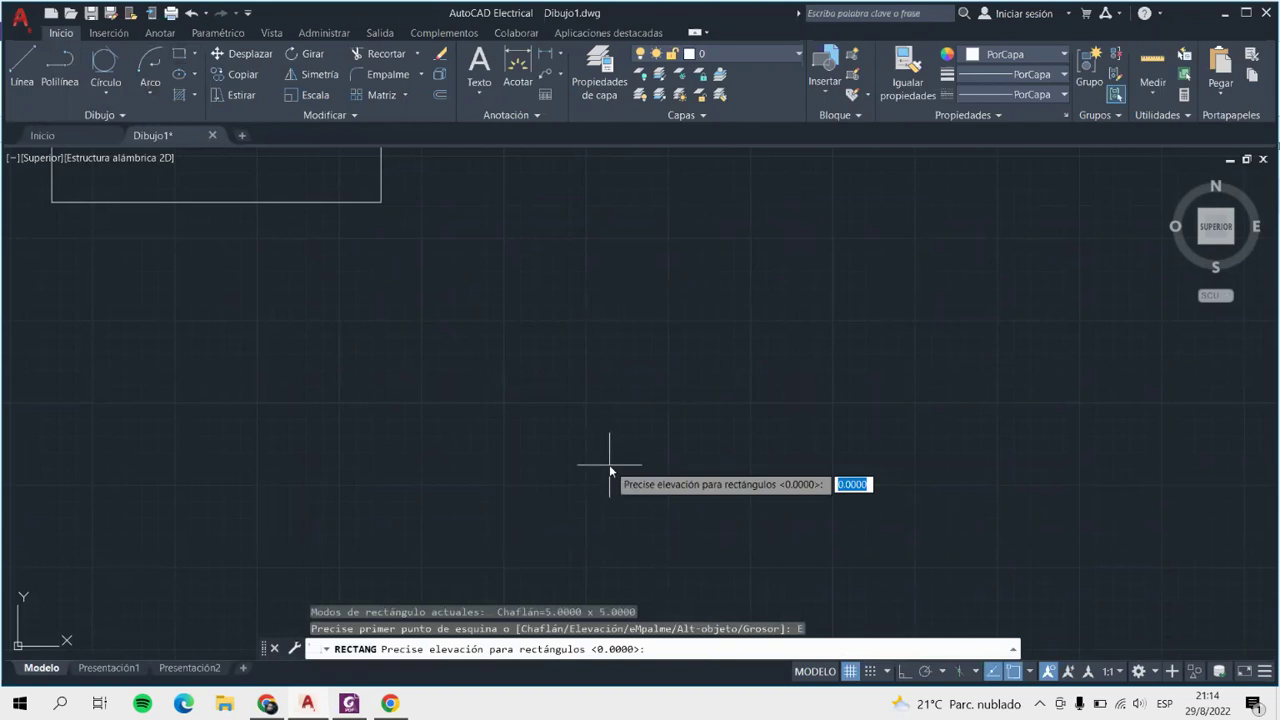
pyautogui.write('5')
pyautogui.press('Return')
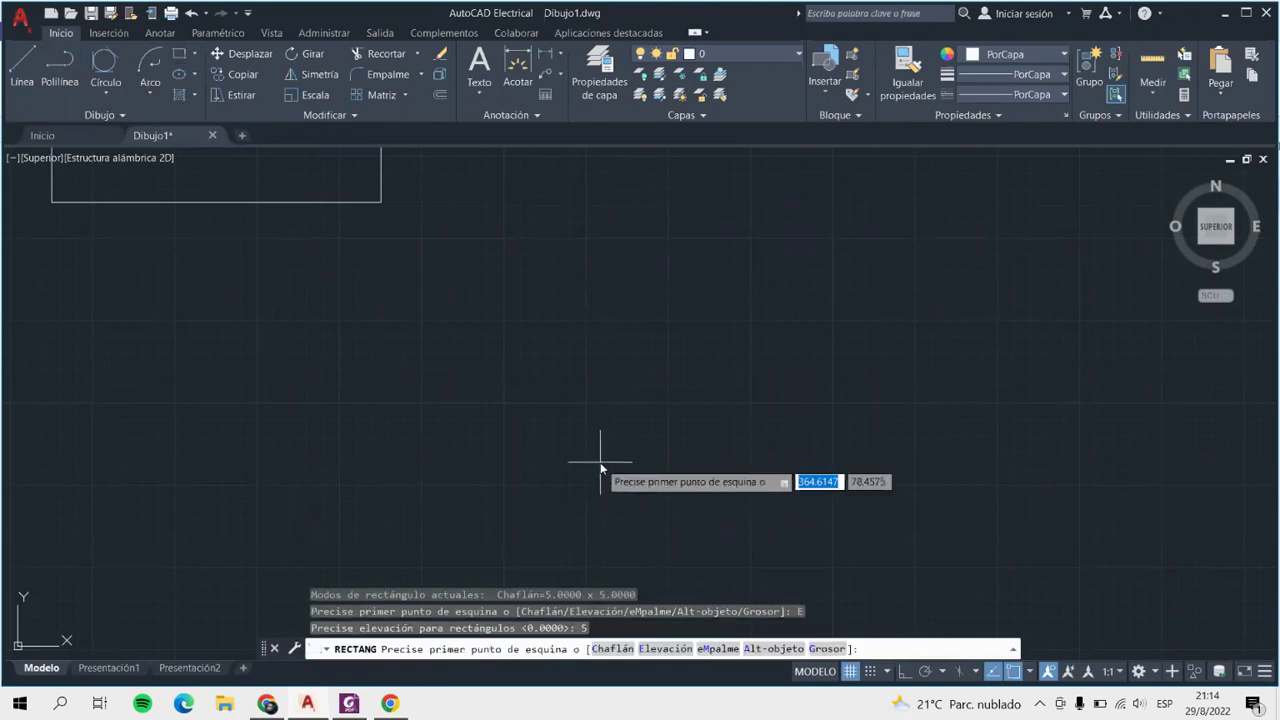
pyautogui.click(501, 254)
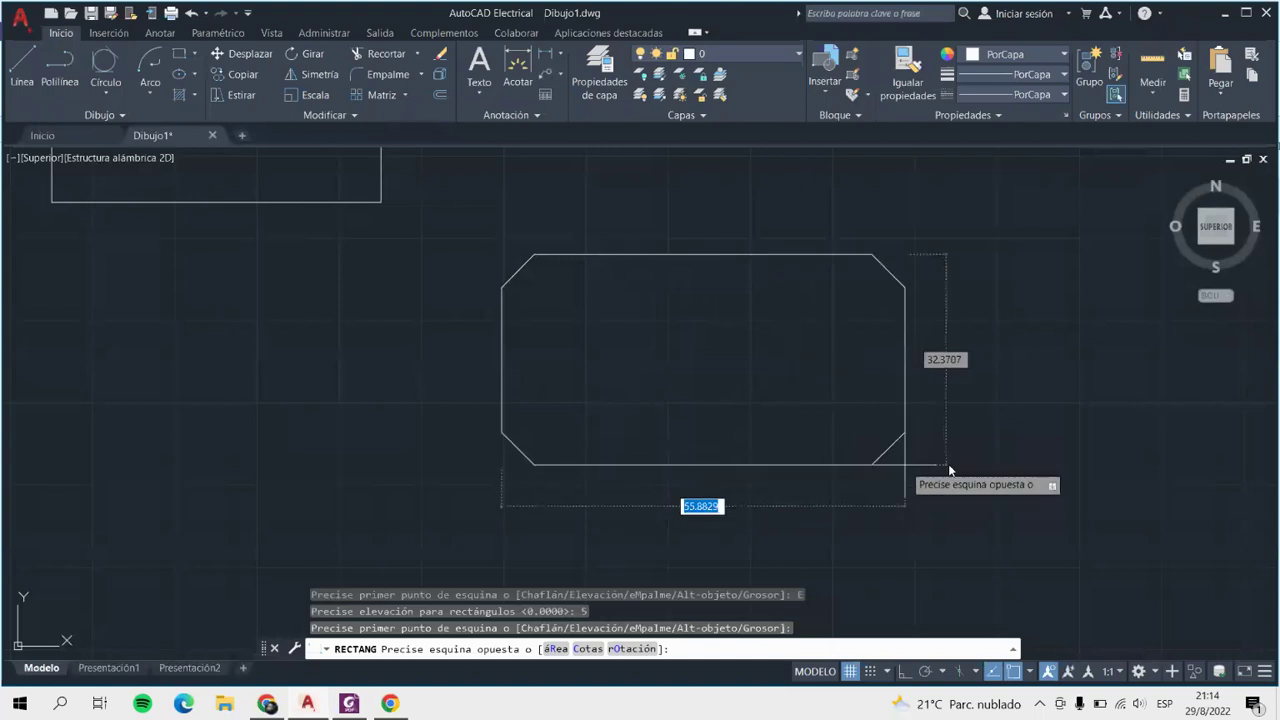
pyautogui.click(632, 453)
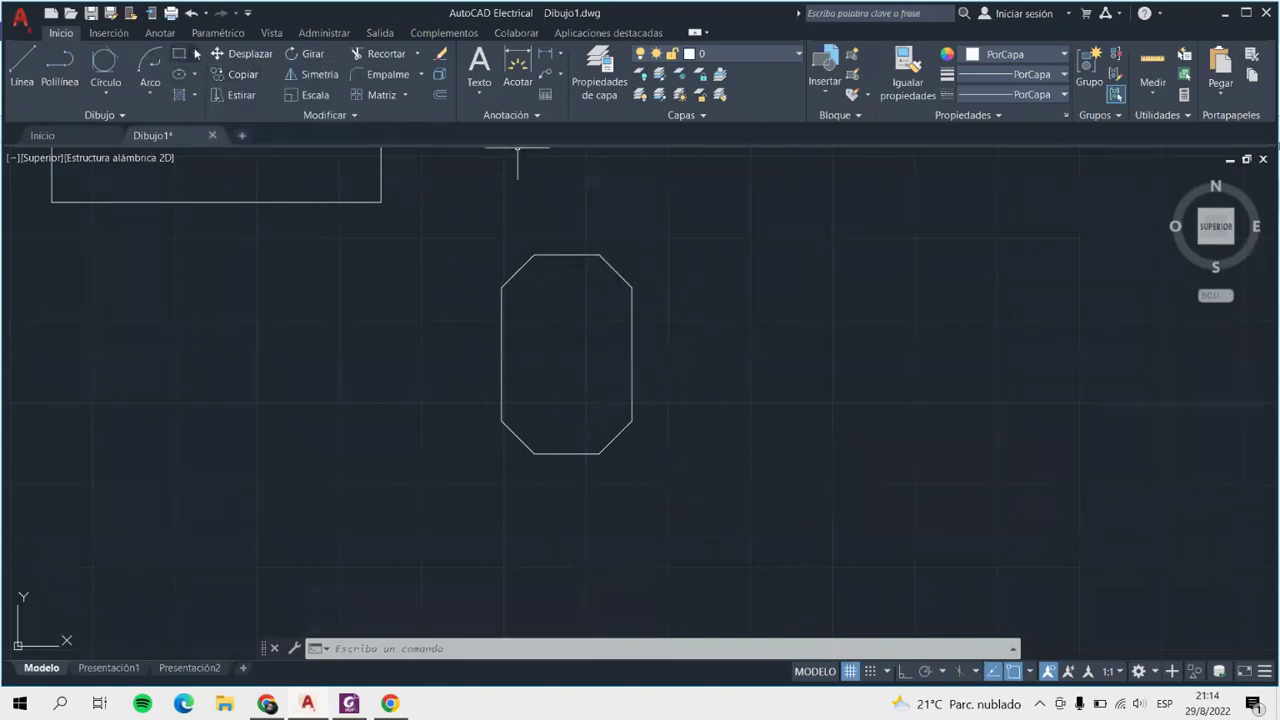
# Draw a rectangle with 10-unit filleted corners.
pyautogui.click(195, 53)
pyautogui.click(216, 94)
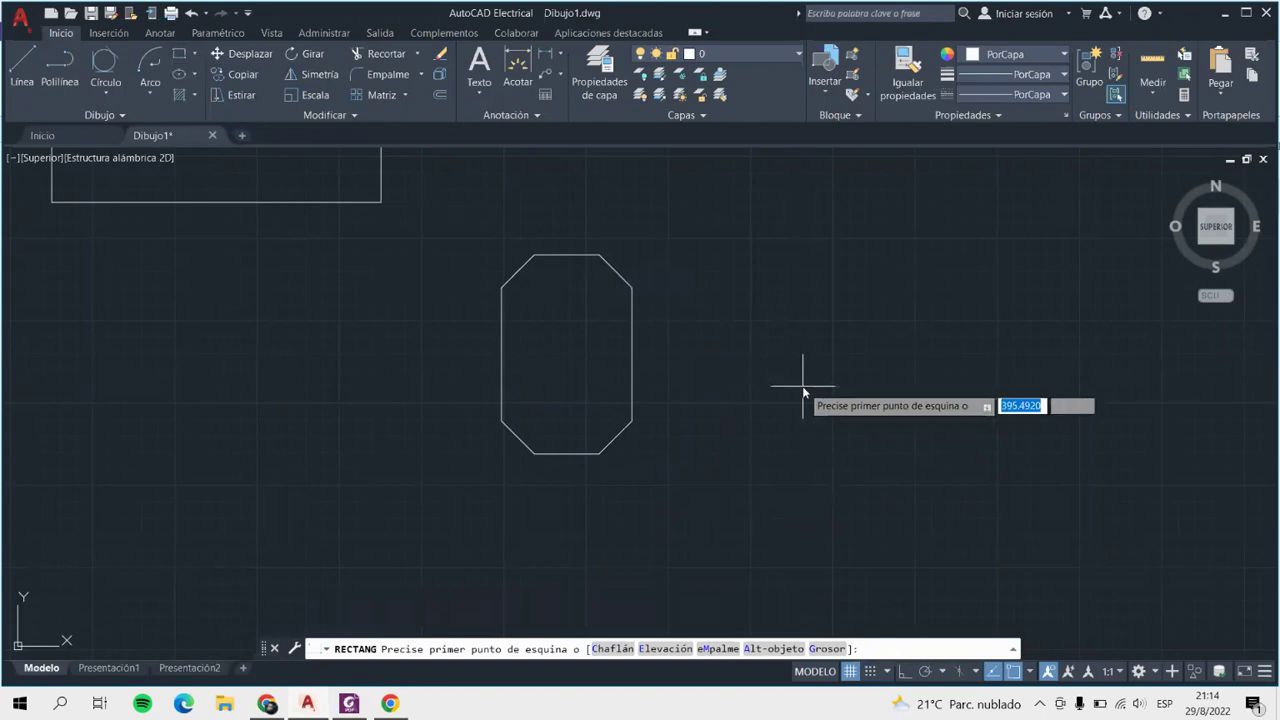
pyautogui.write('M')
pyautogui.press('Return')
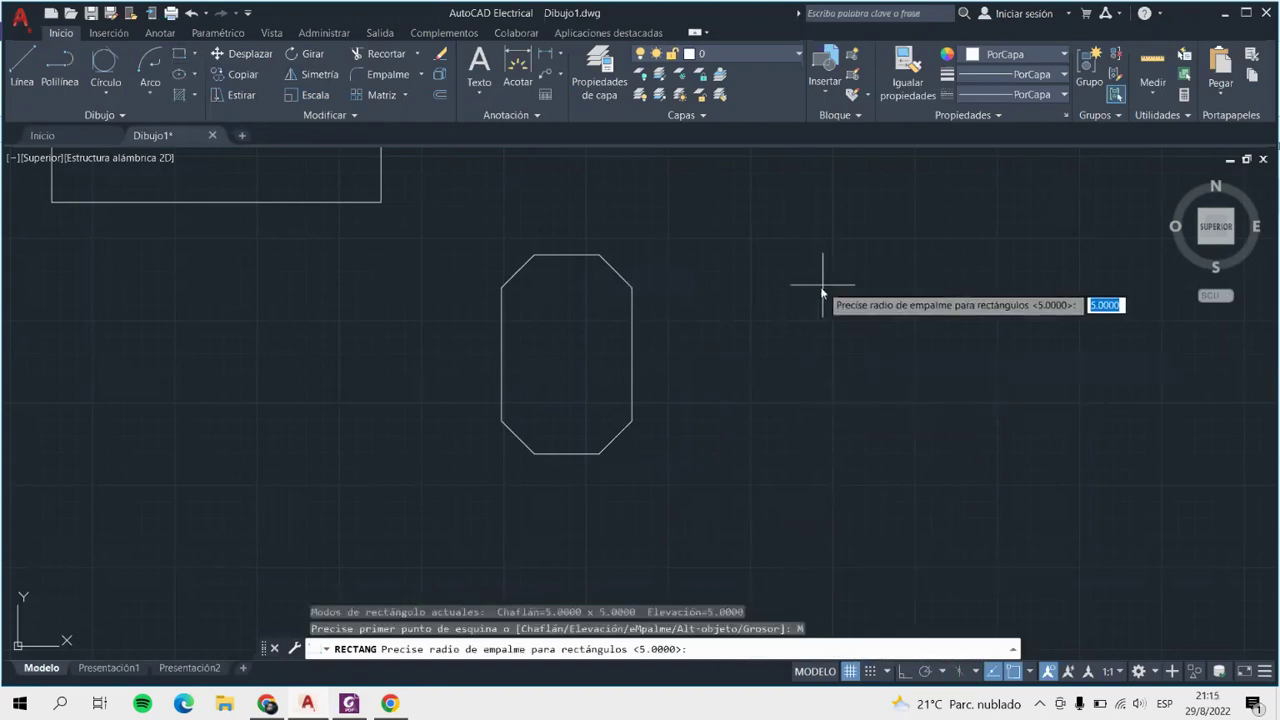
pyautogui.write('10')
pyautogui.press('Return')
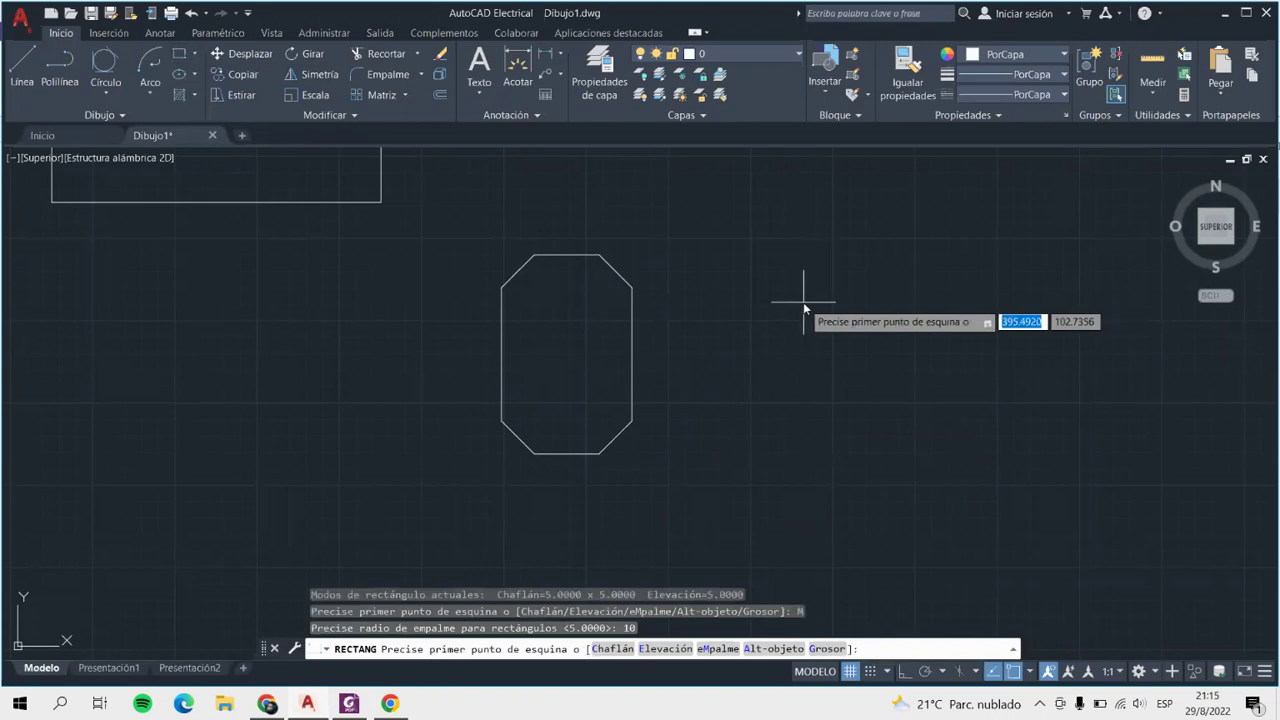
pyautogui.click(762, 268)
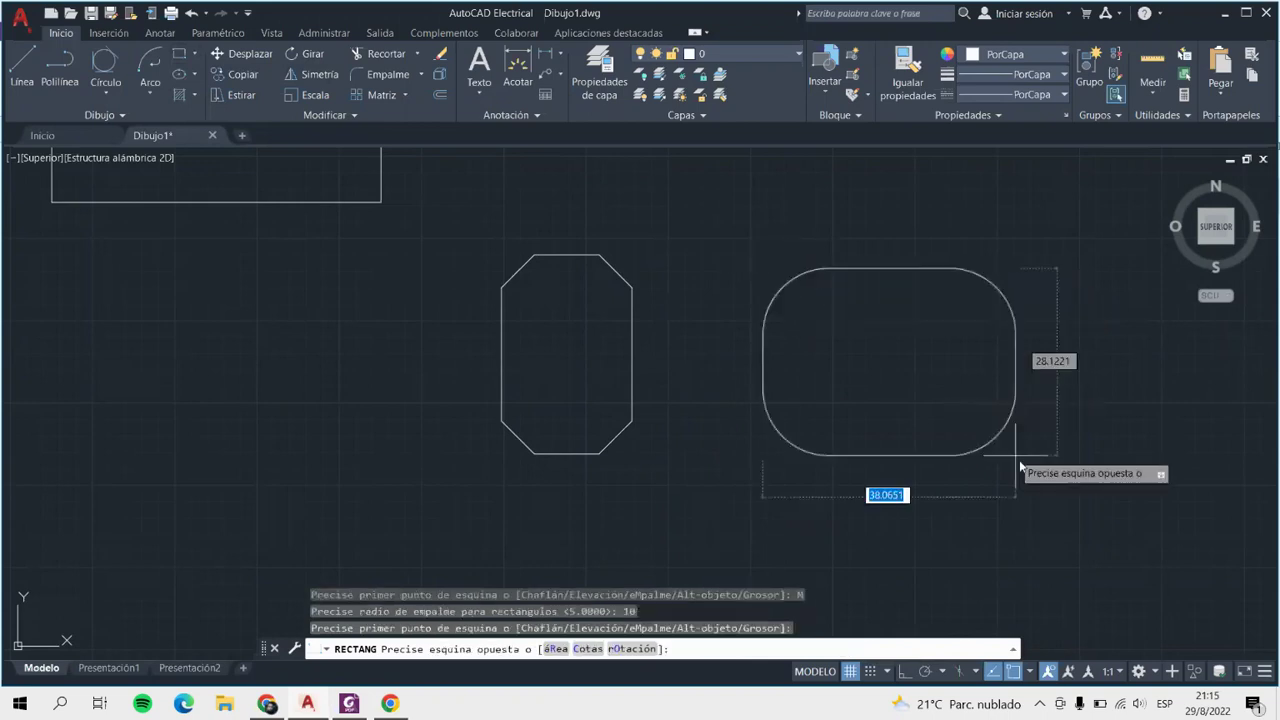
pyautogui.click(1027, 485)
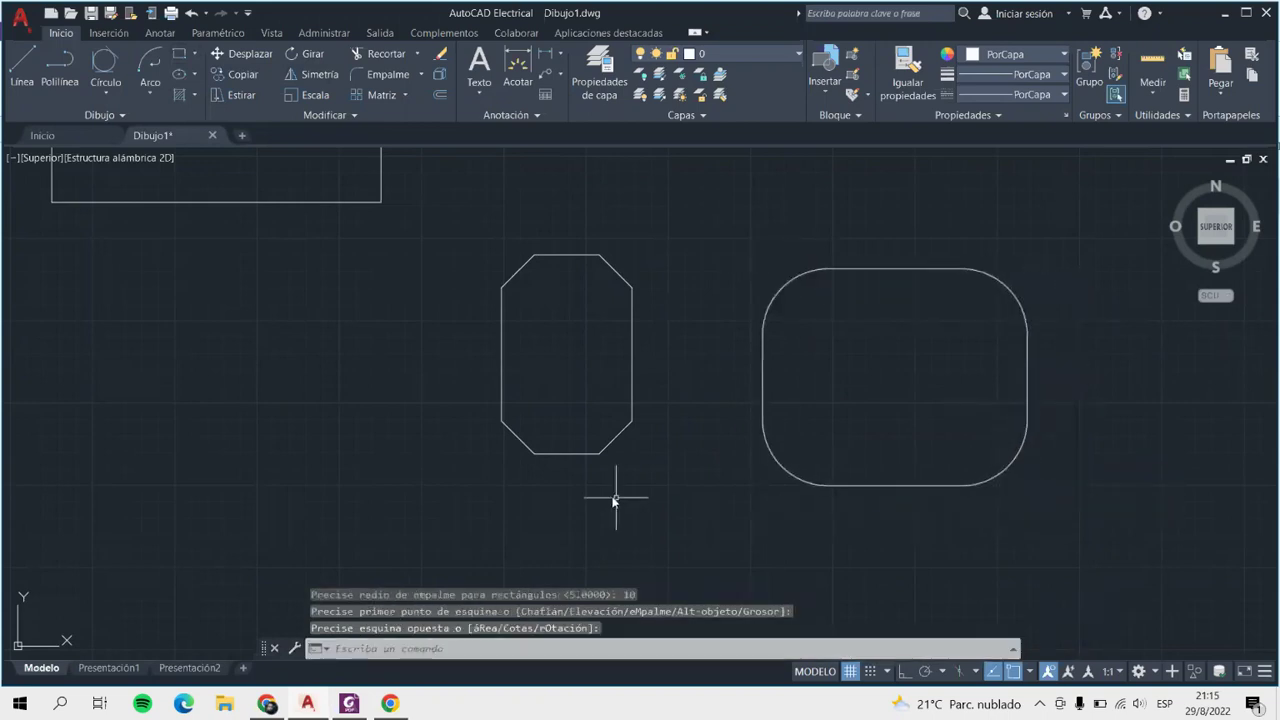
# Draw a 2.5-line-width rectangle enclosing both existing shapes.
pyautogui.click(194, 53)
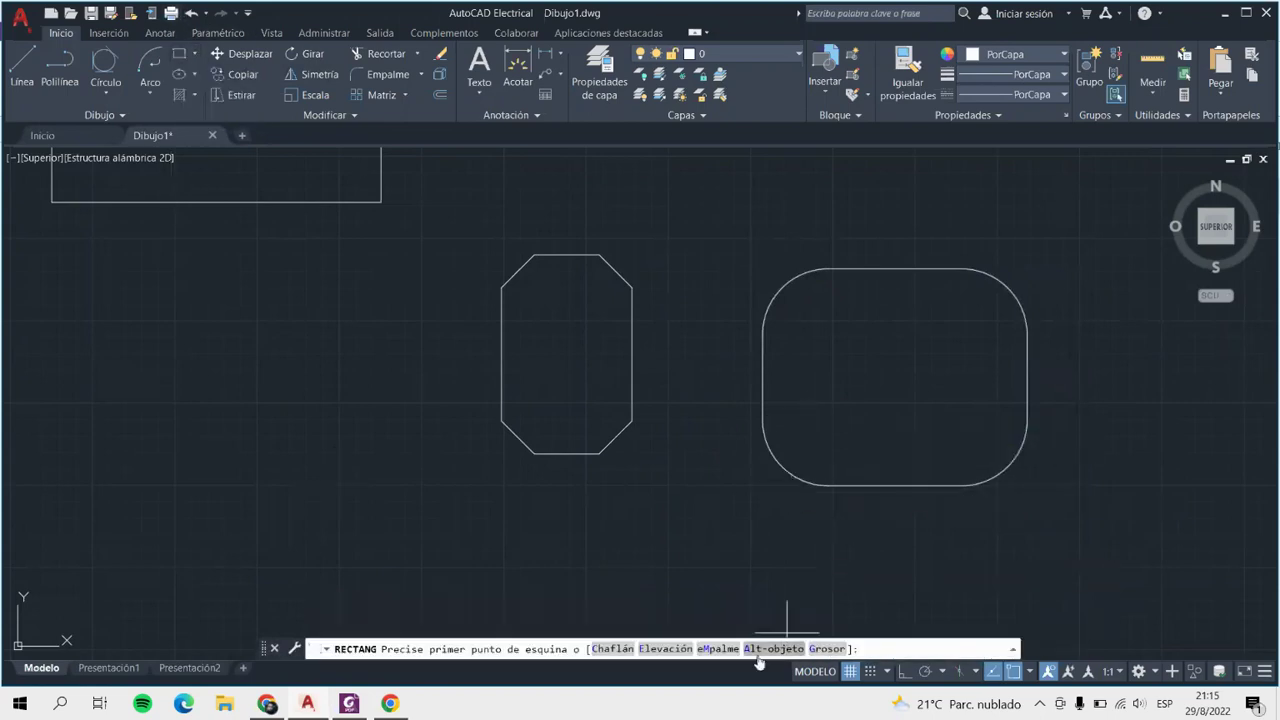
pyautogui.click(827, 649)
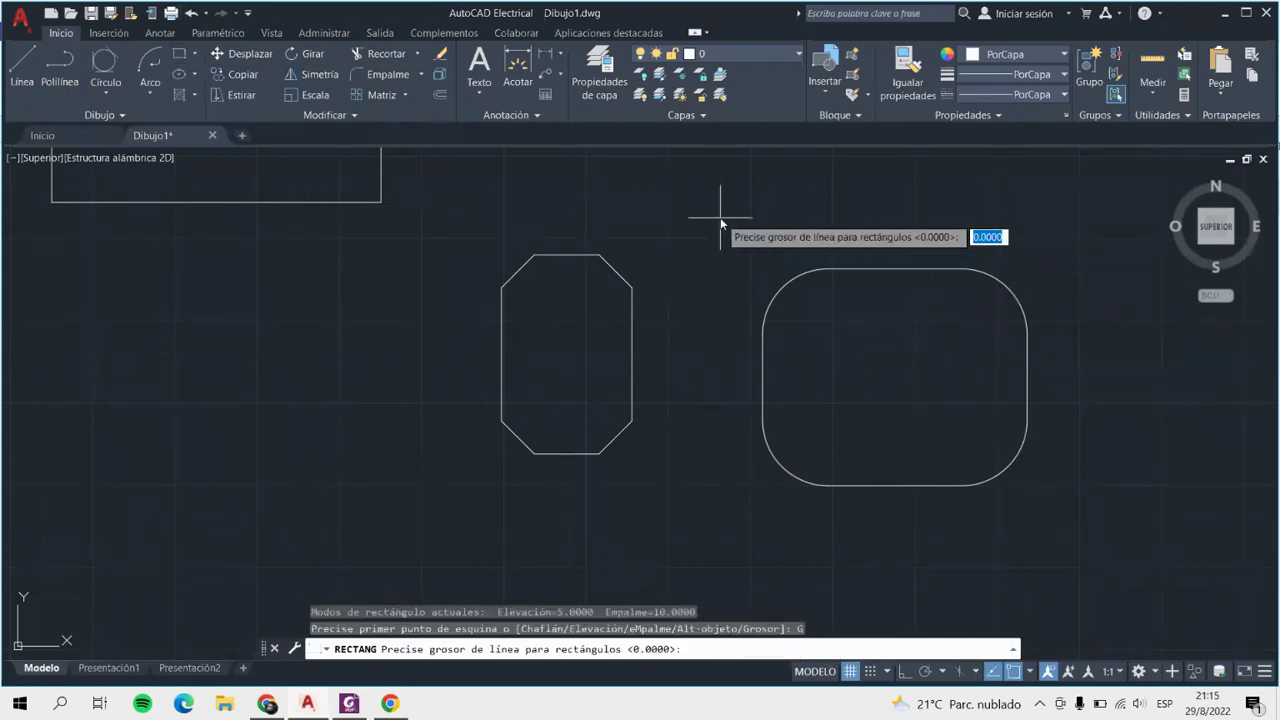
pyautogui.write('2.5')
pyautogui.press('Return')
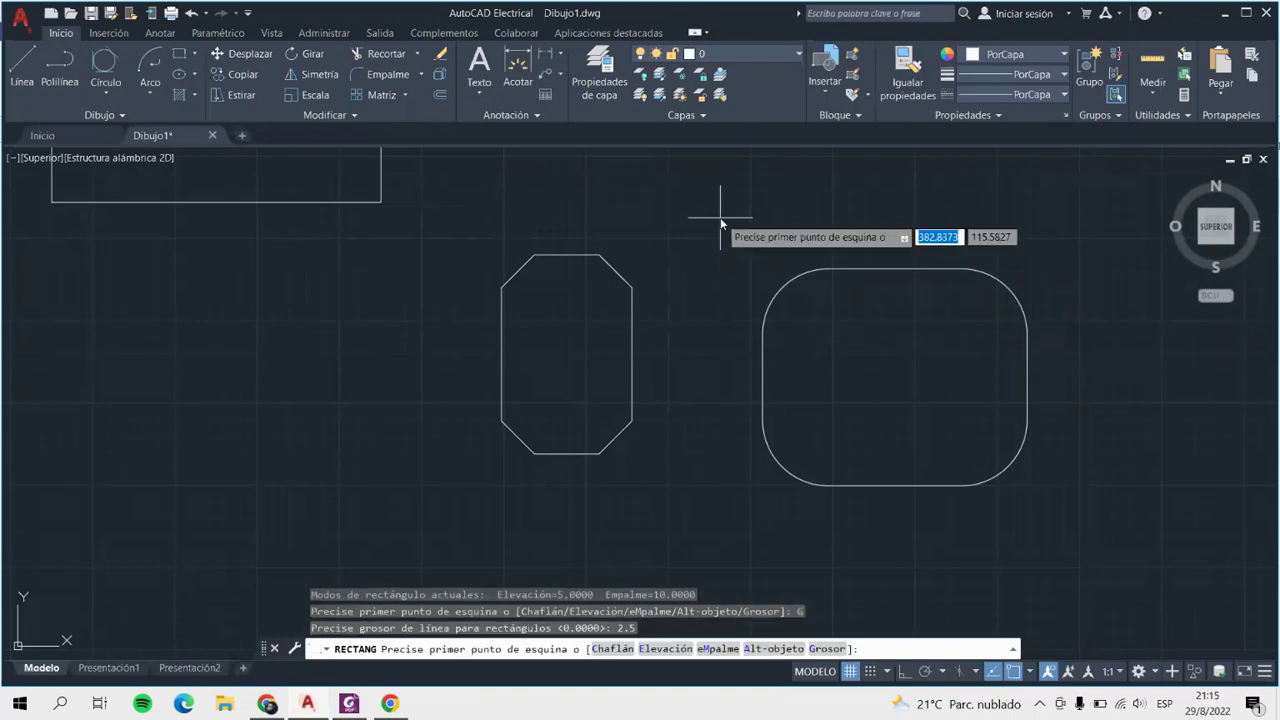
pyautogui.click(205, 258)
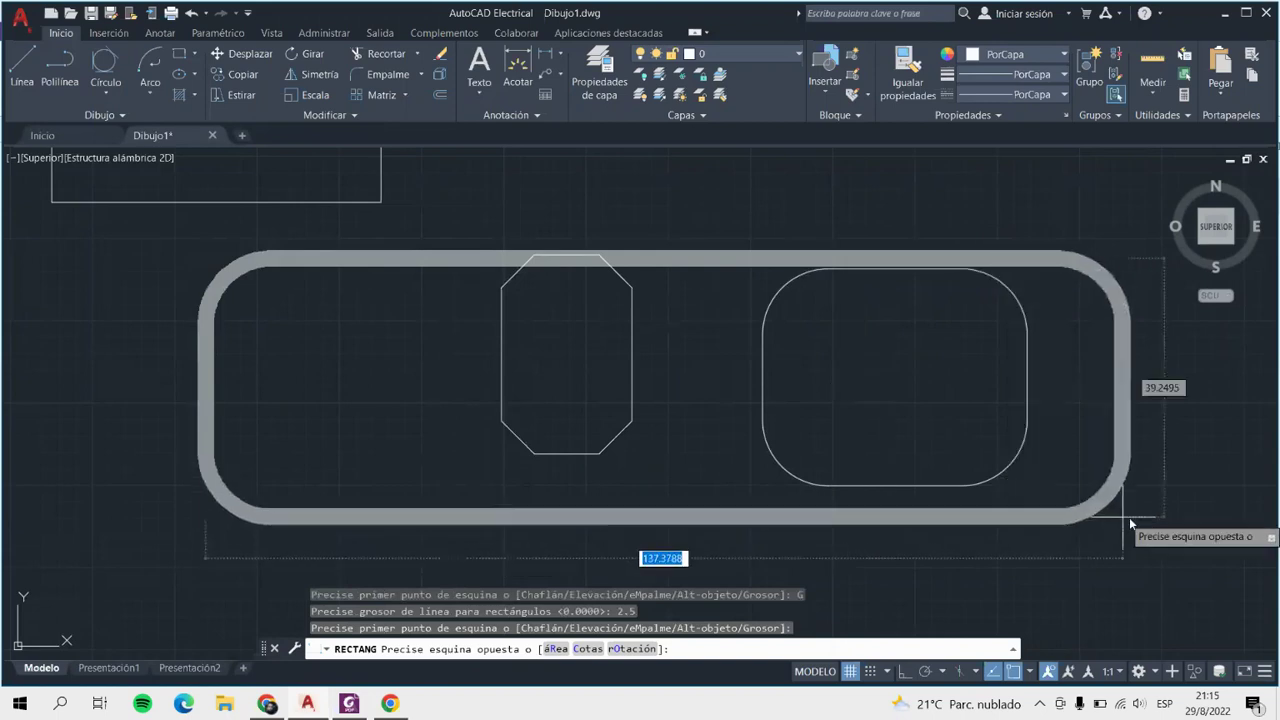
pyautogui.click(1089, 559)
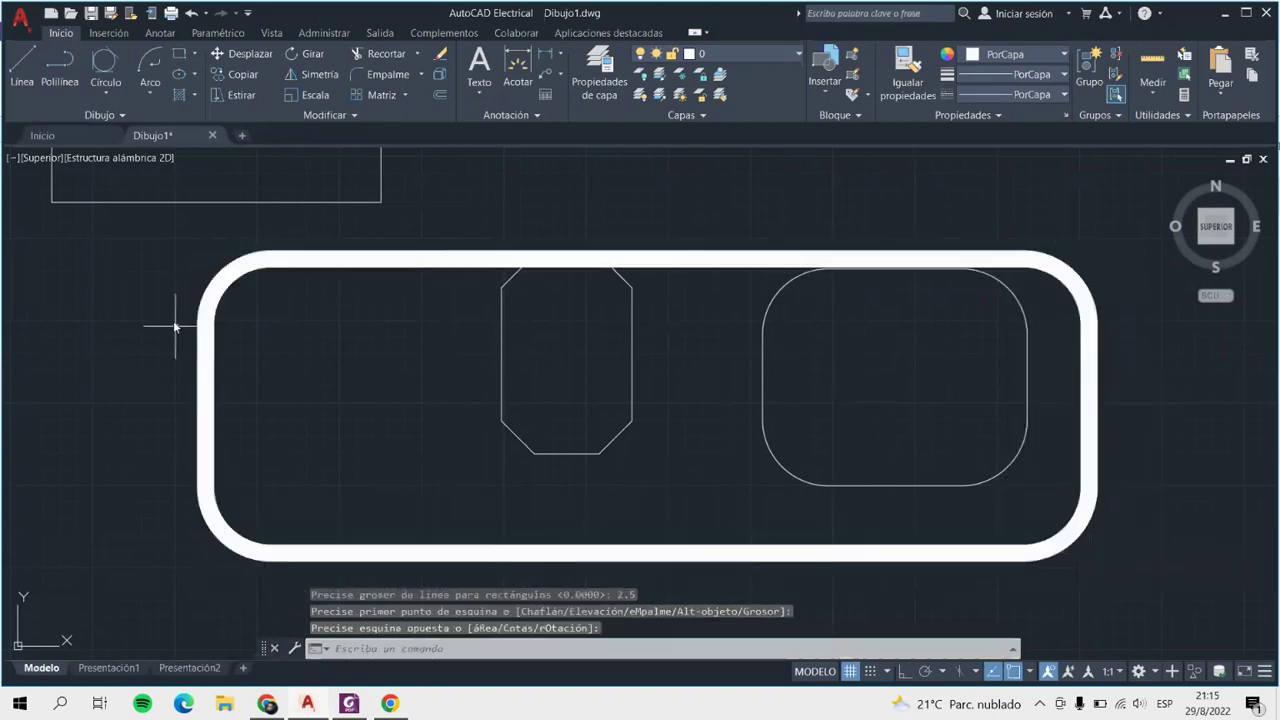
pyautogui.click(213, 295)
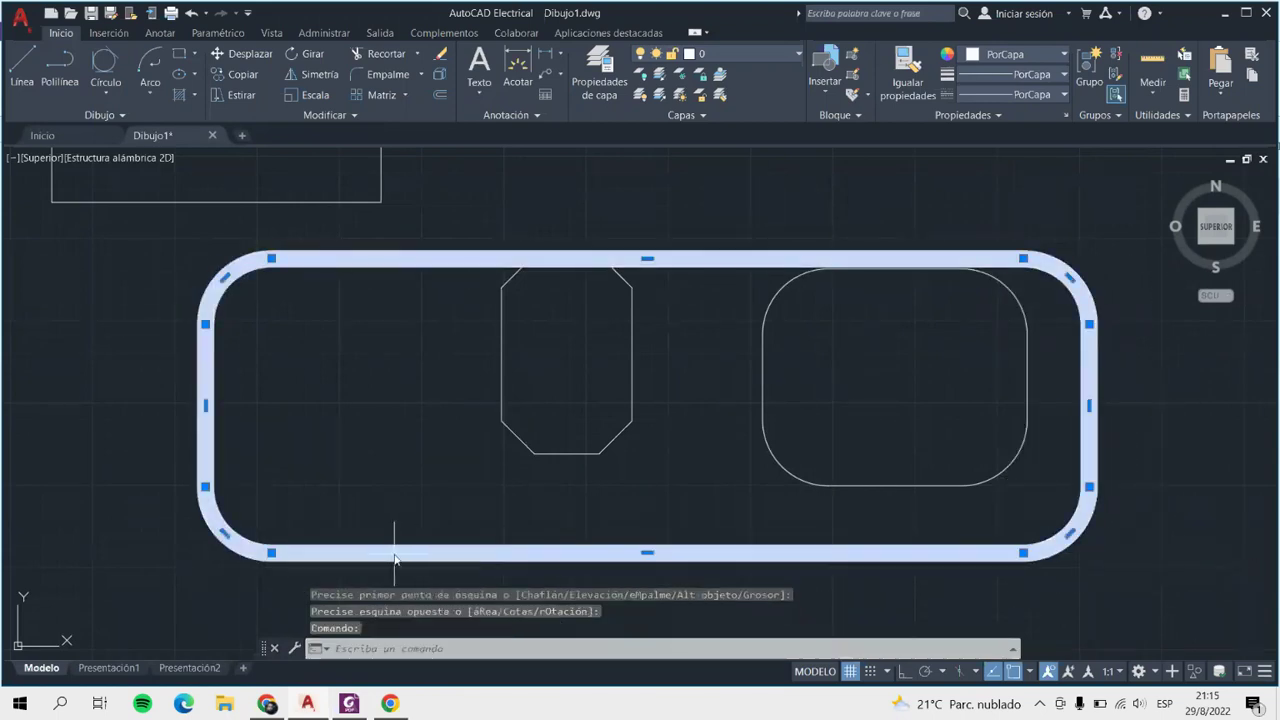
pyautogui.press('Escape')
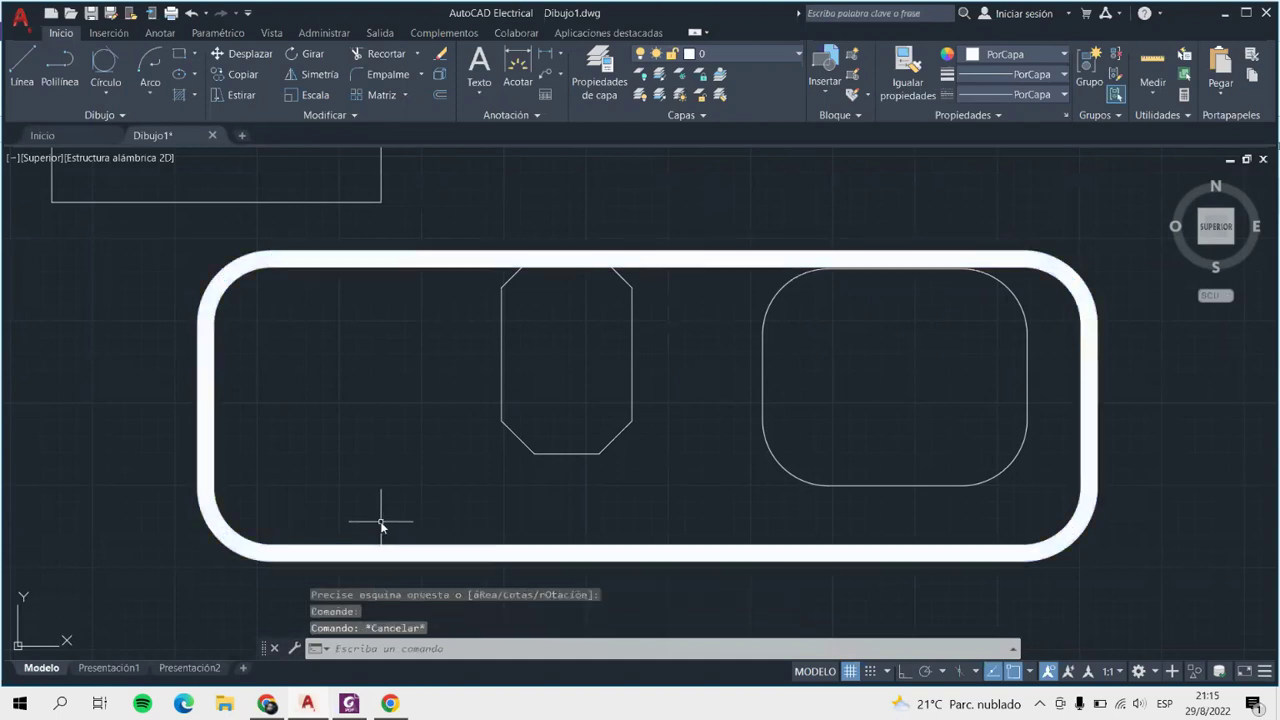
# Window-select all existing shapes and delete them.
pyautogui.scroll(-6, 380, 525)
pyautogui.scroll(4, 372, 545)
pyautogui.scroll(-4, 523, 485)
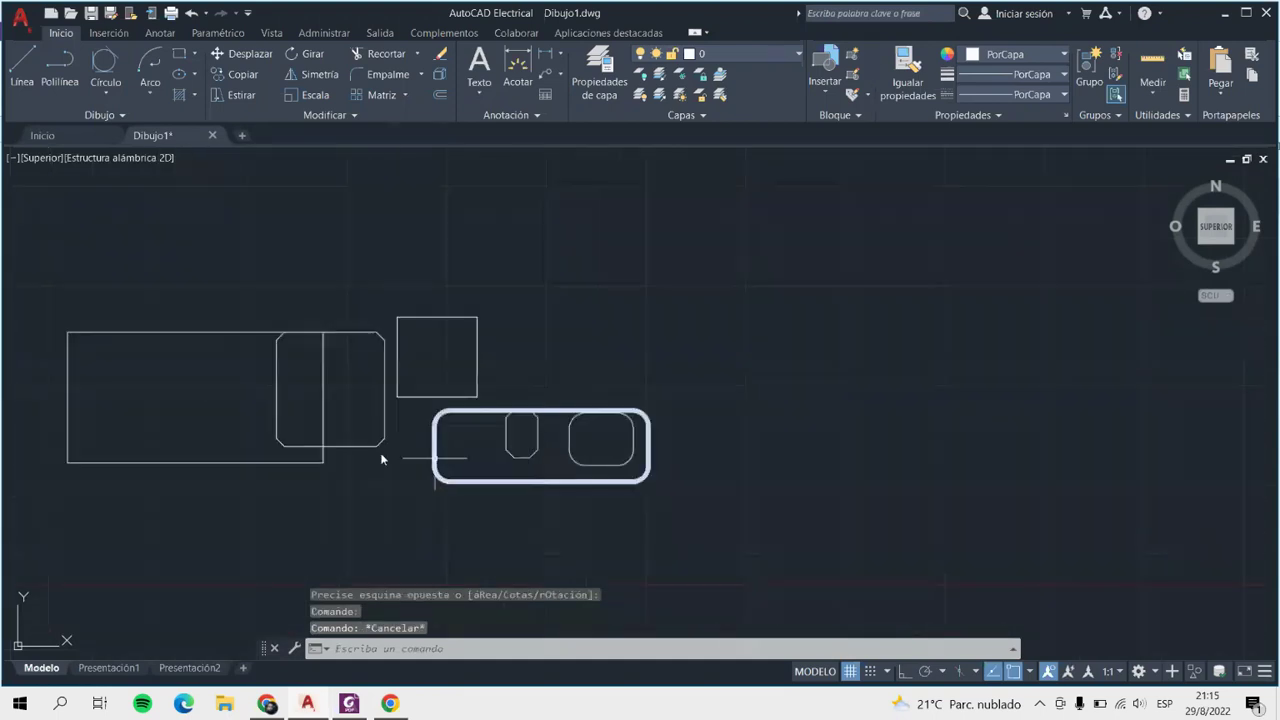
pyautogui.click(57, 296)
pyautogui.click(846, 587)
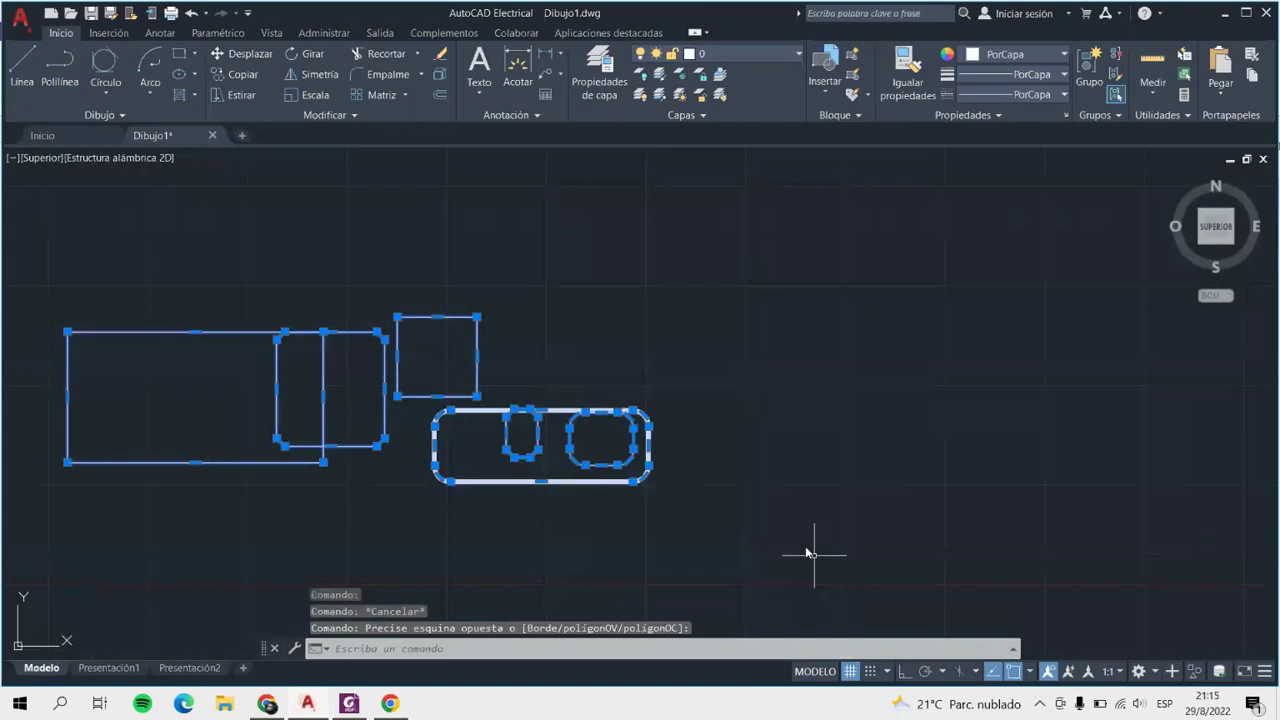
pyautogui.press('Delete')
pyautogui.click(195, 54)
pyautogui.click(218, 117)
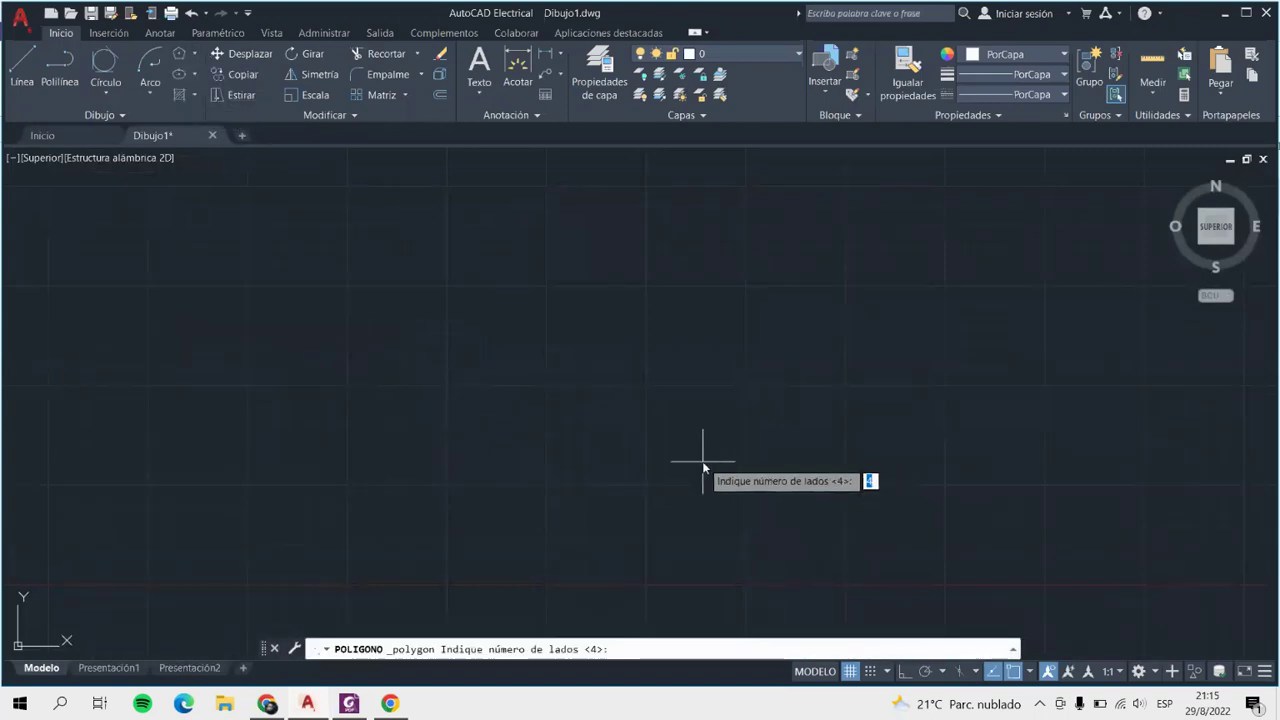
pyautogui.press('Escape')
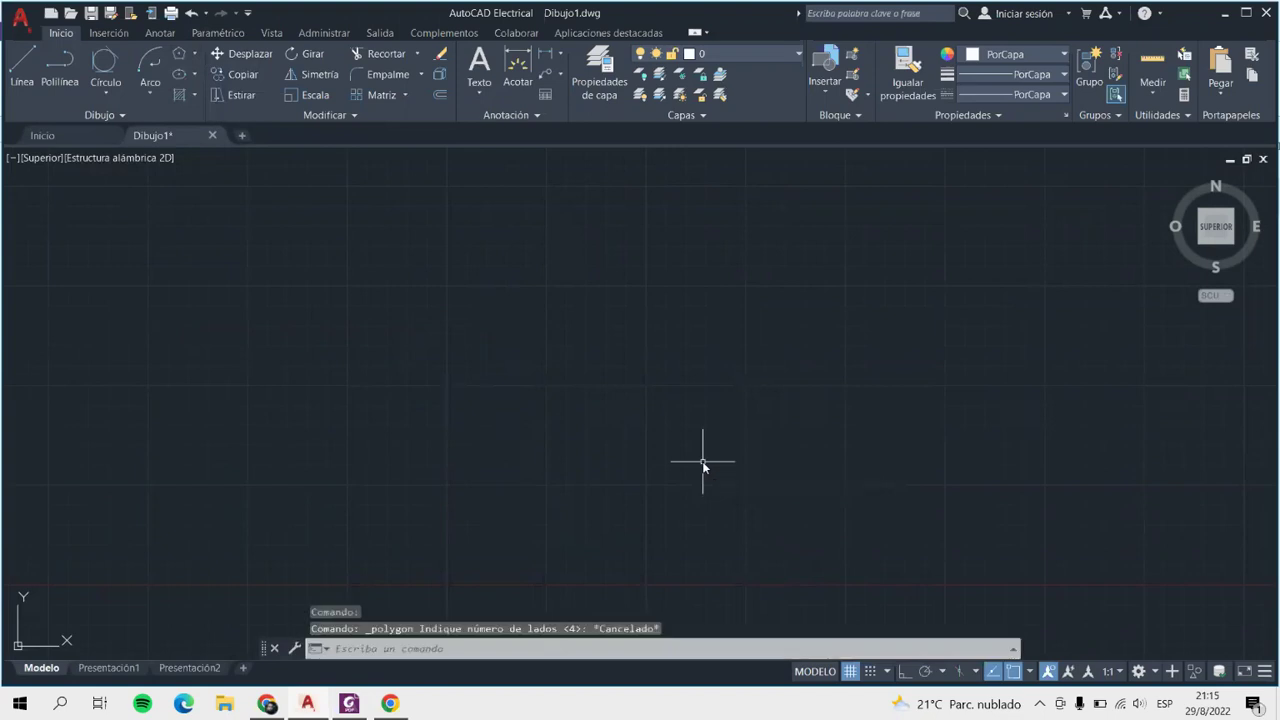
# Draw two side-by-side centre-radius circles, each with radius 80.
pyautogui.click(112, 92)
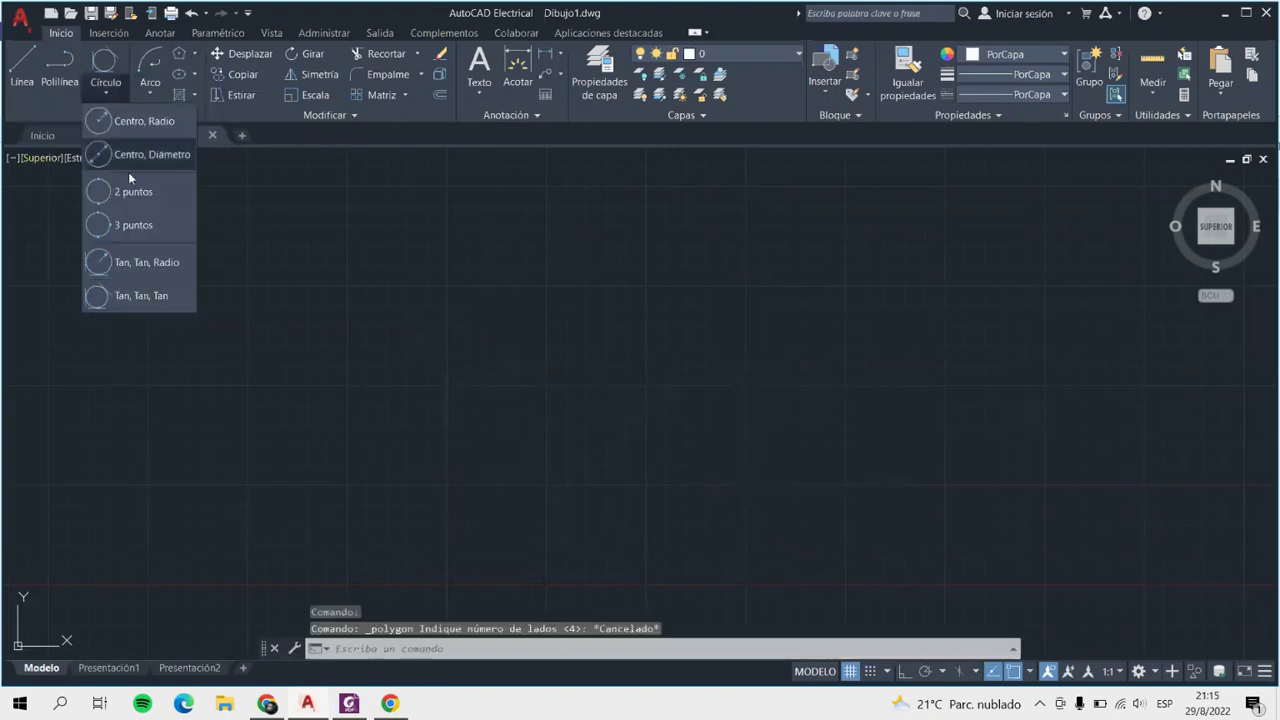
pyautogui.click(126, 168)
pyautogui.click(296, 379)
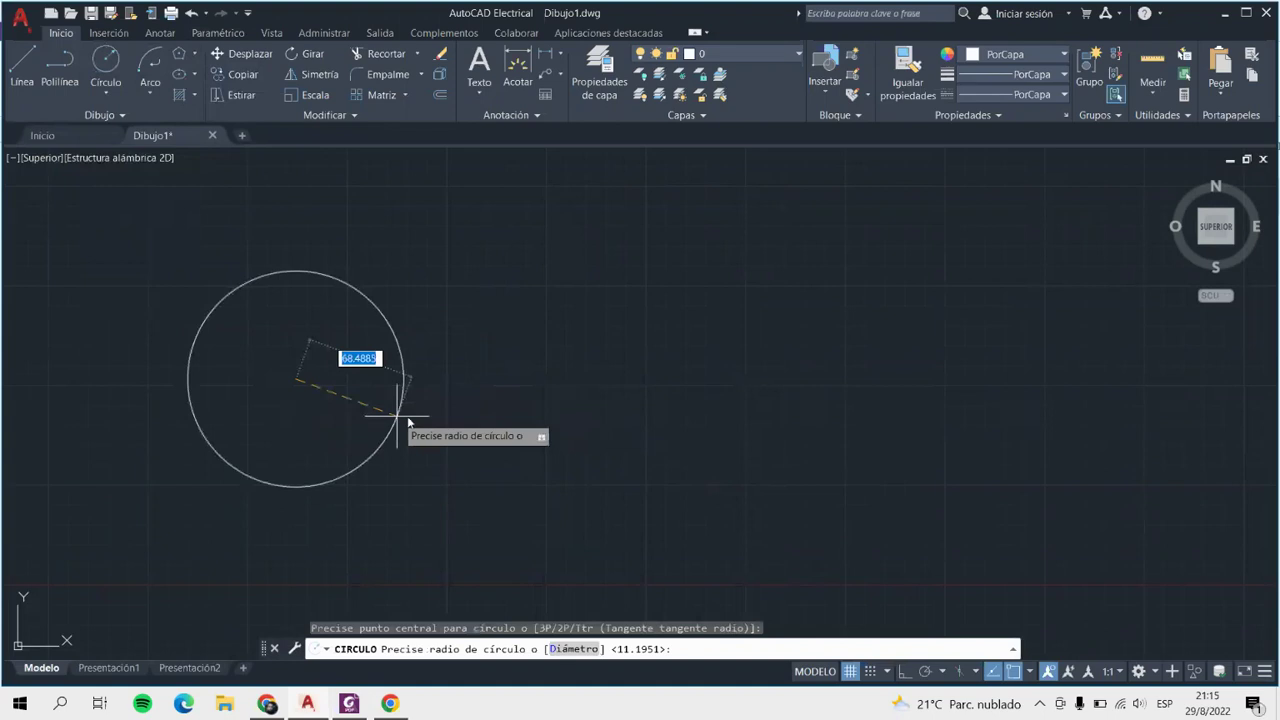
pyautogui.write('80')
pyautogui.press('Return')
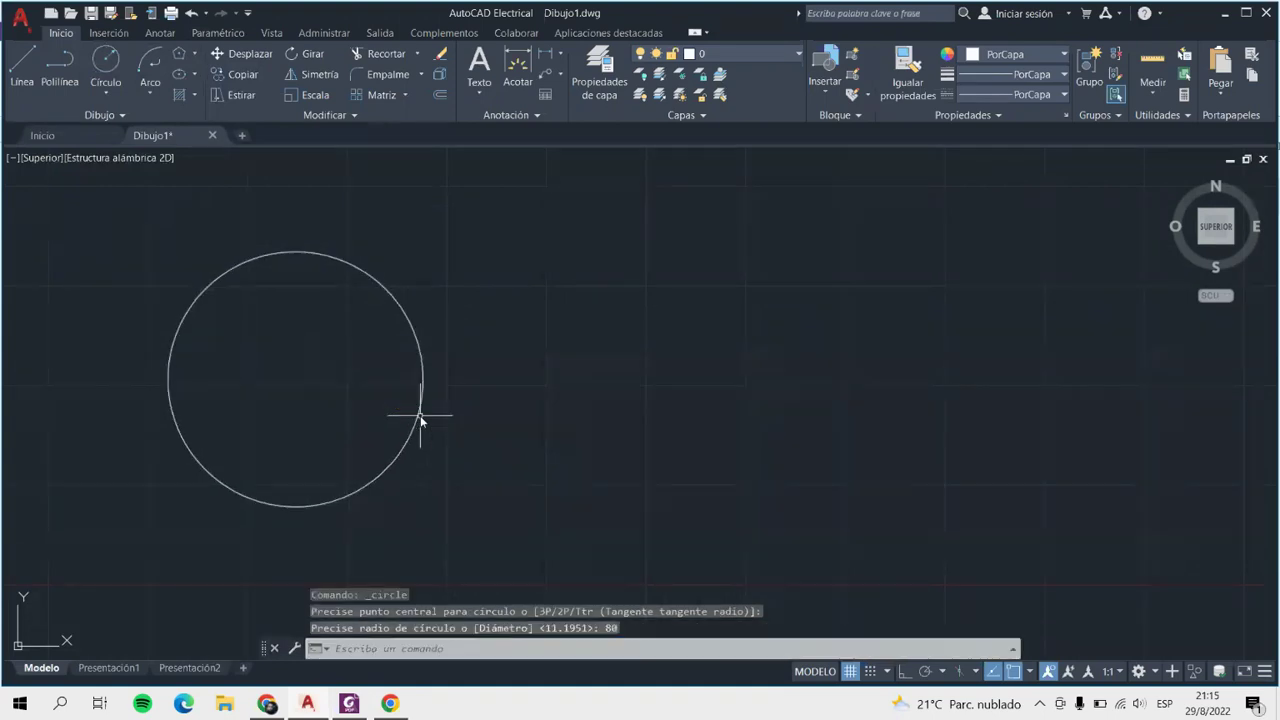
pyautogui.click(105, 58)
pyautogui.click(683, 393)
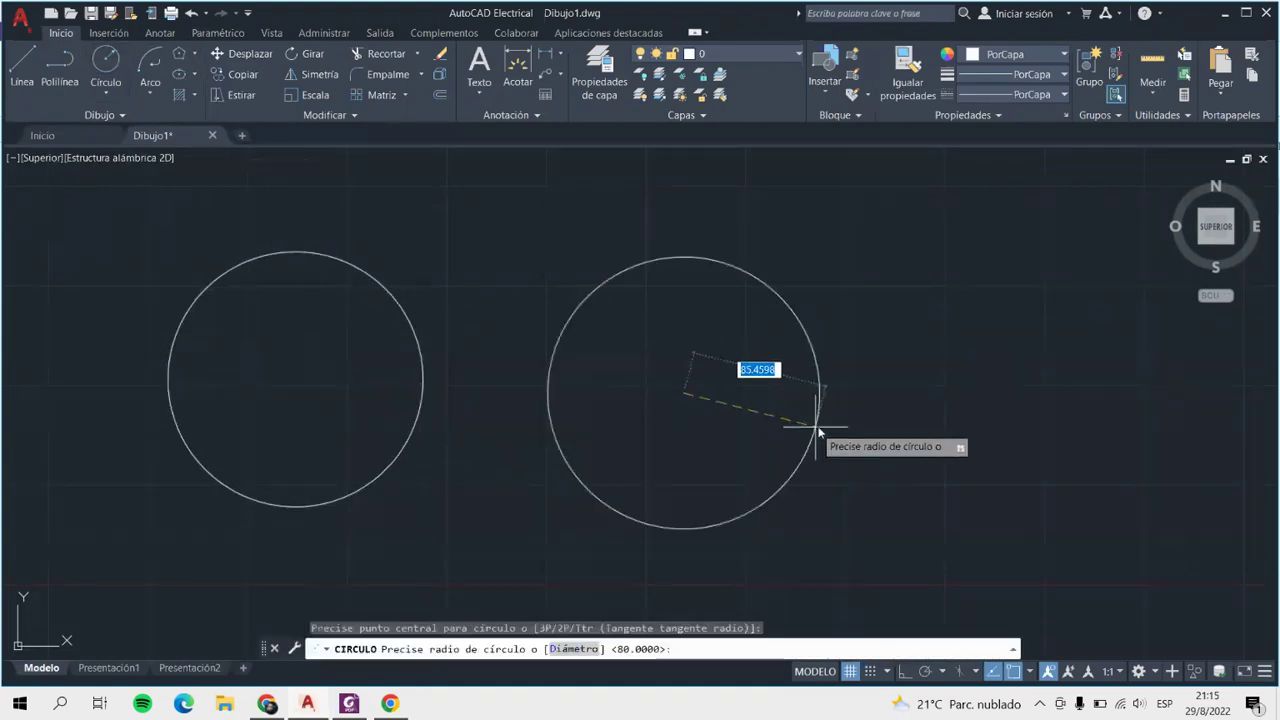
pyautogui.write('80')
pyautogui.press('Return')
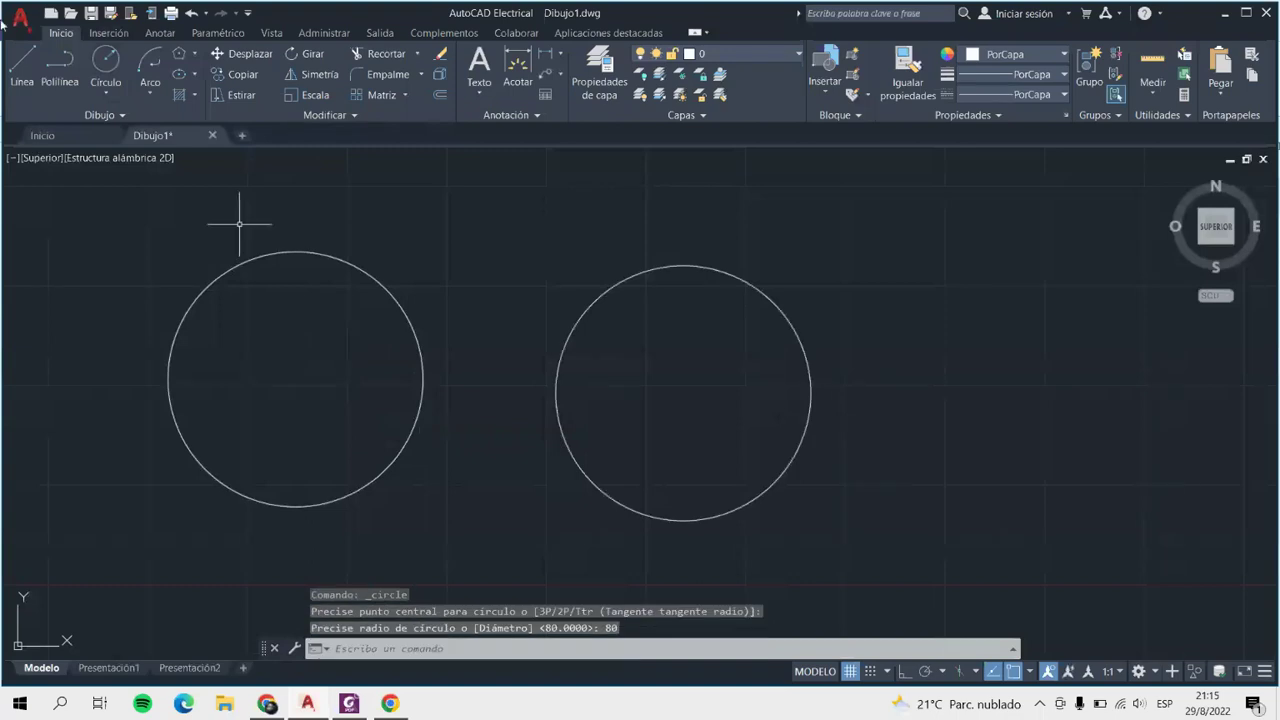
pyautogui.click(195, 57)
# Inscribe a six-sided polygon in the left circle, sized to its top quadrant.
pyautogui.click(234, 162)
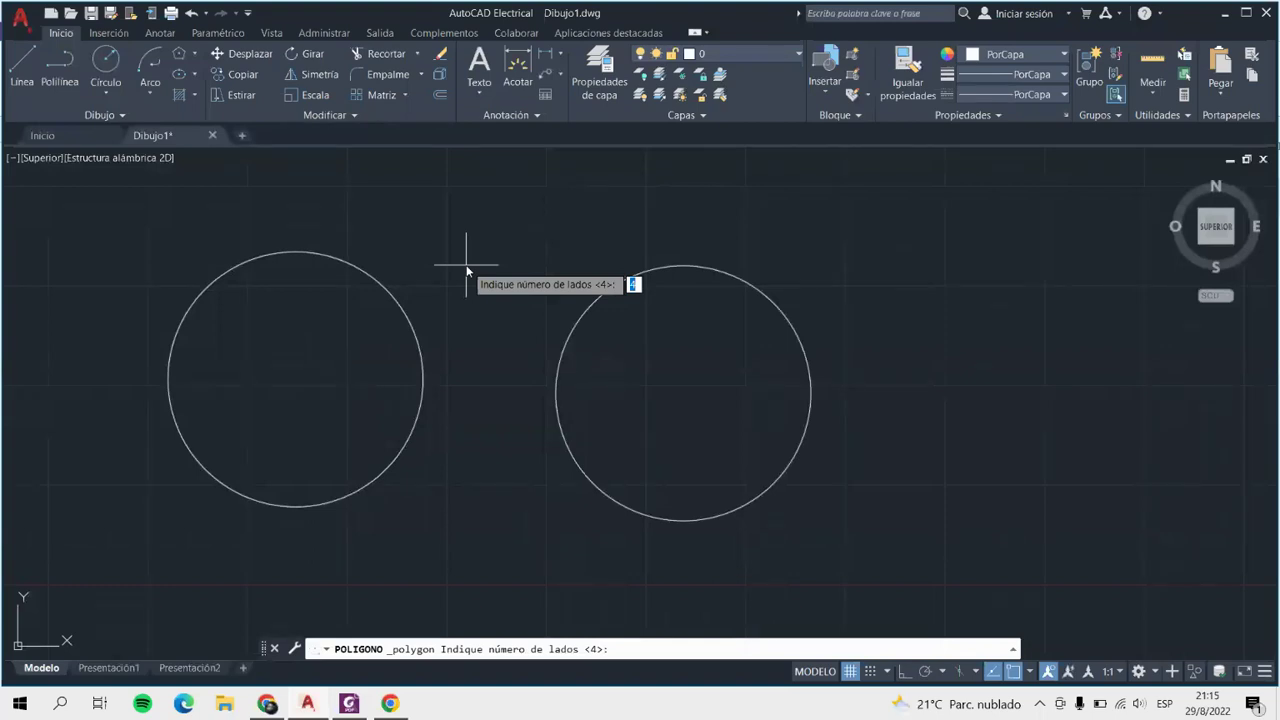
pyautogui.press('Return')
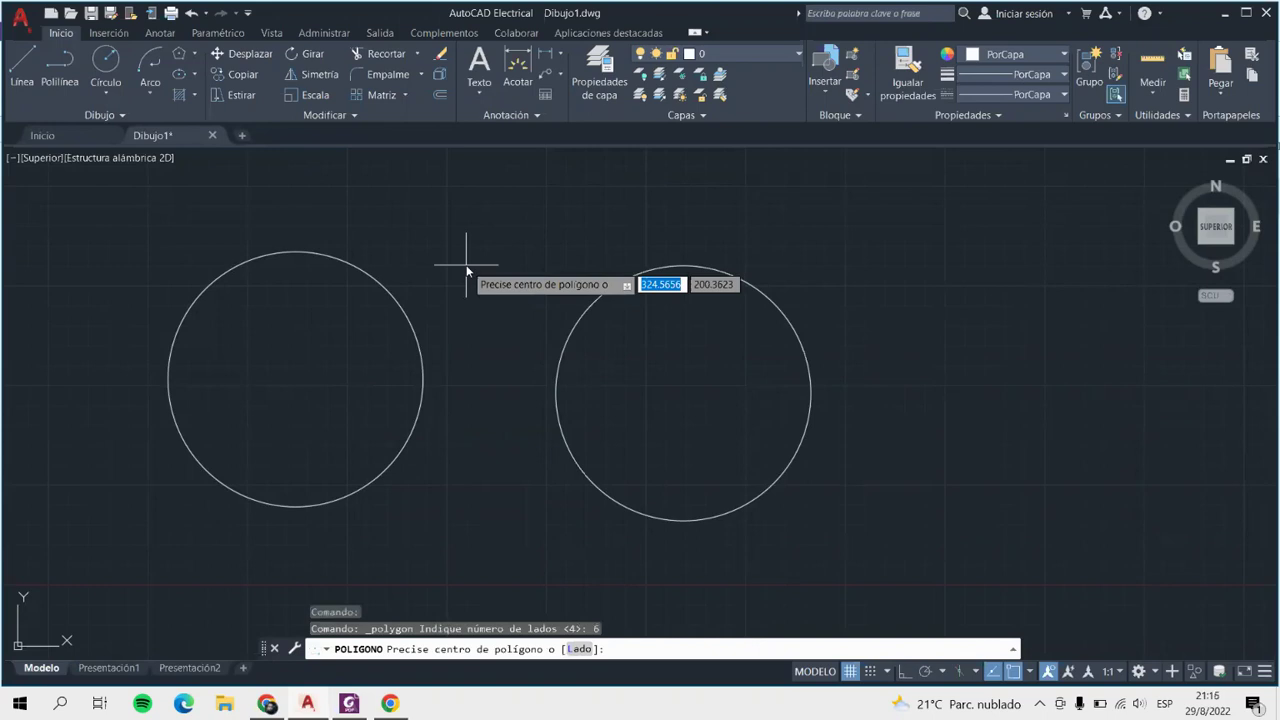
pyautogui.click(294, 382)
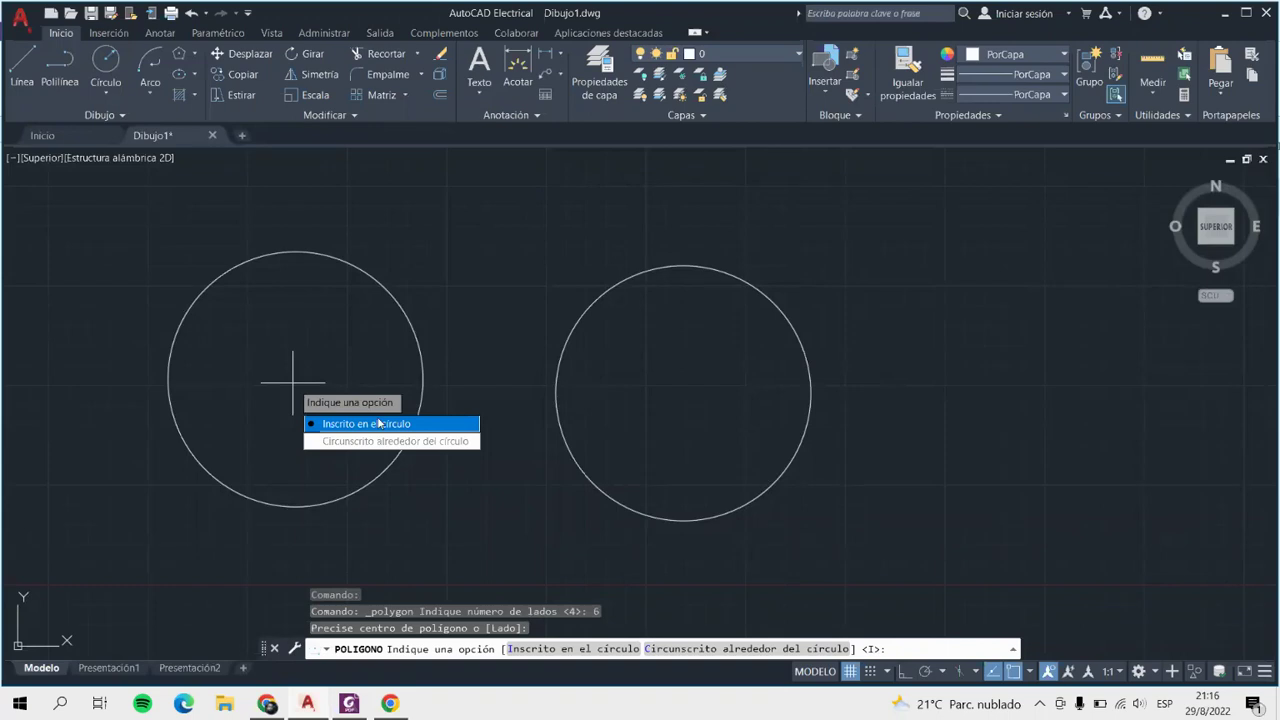
pyautogui.press('Return')
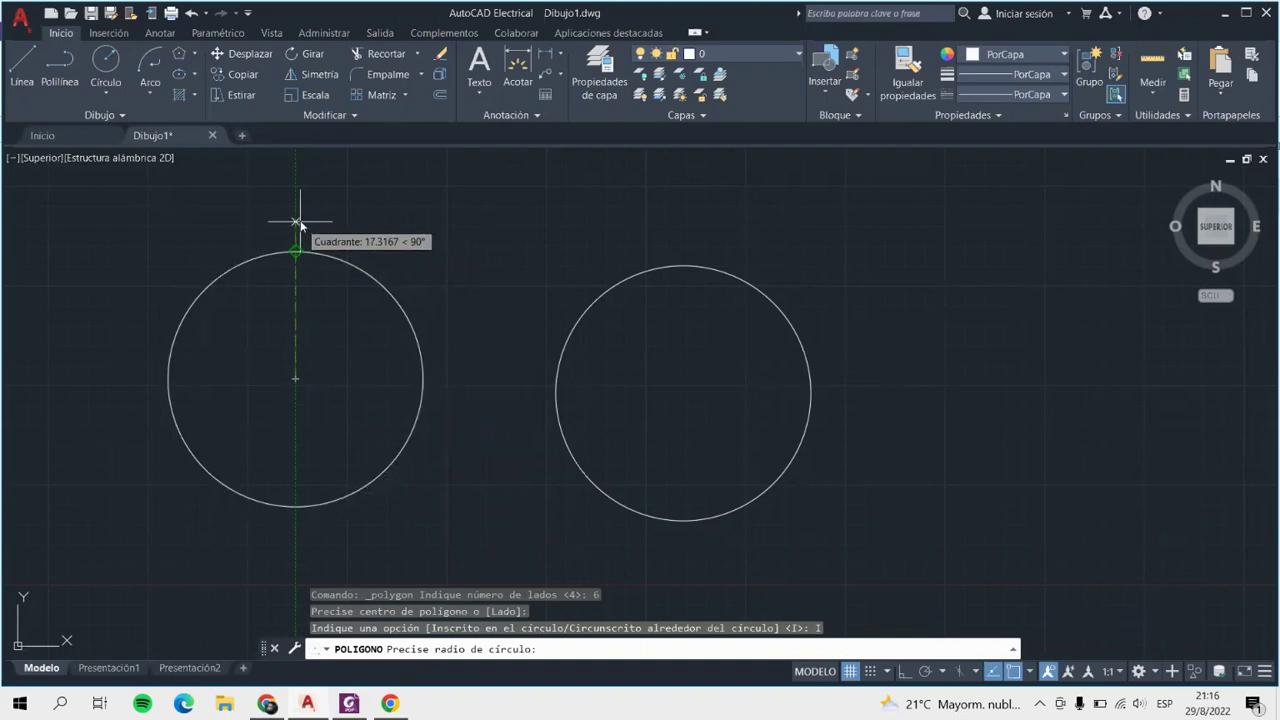
pyautogui.click(295, 252)
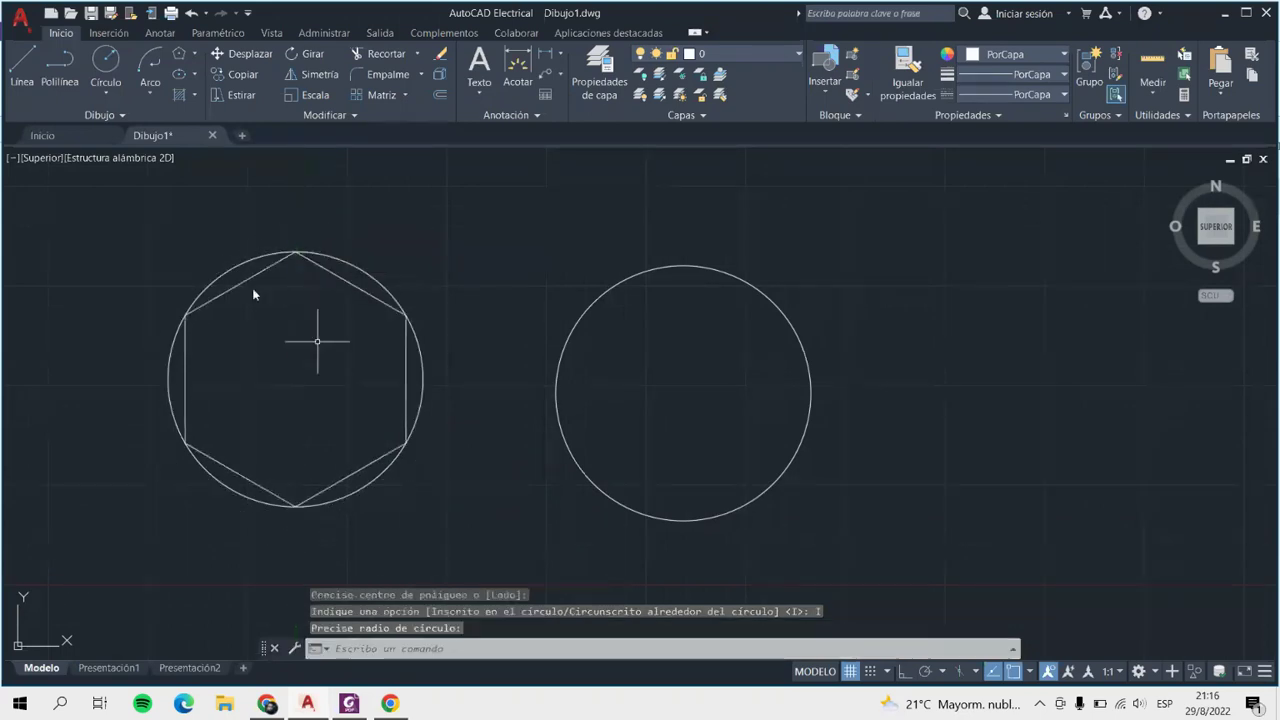
pyautogui.click(180, 54)
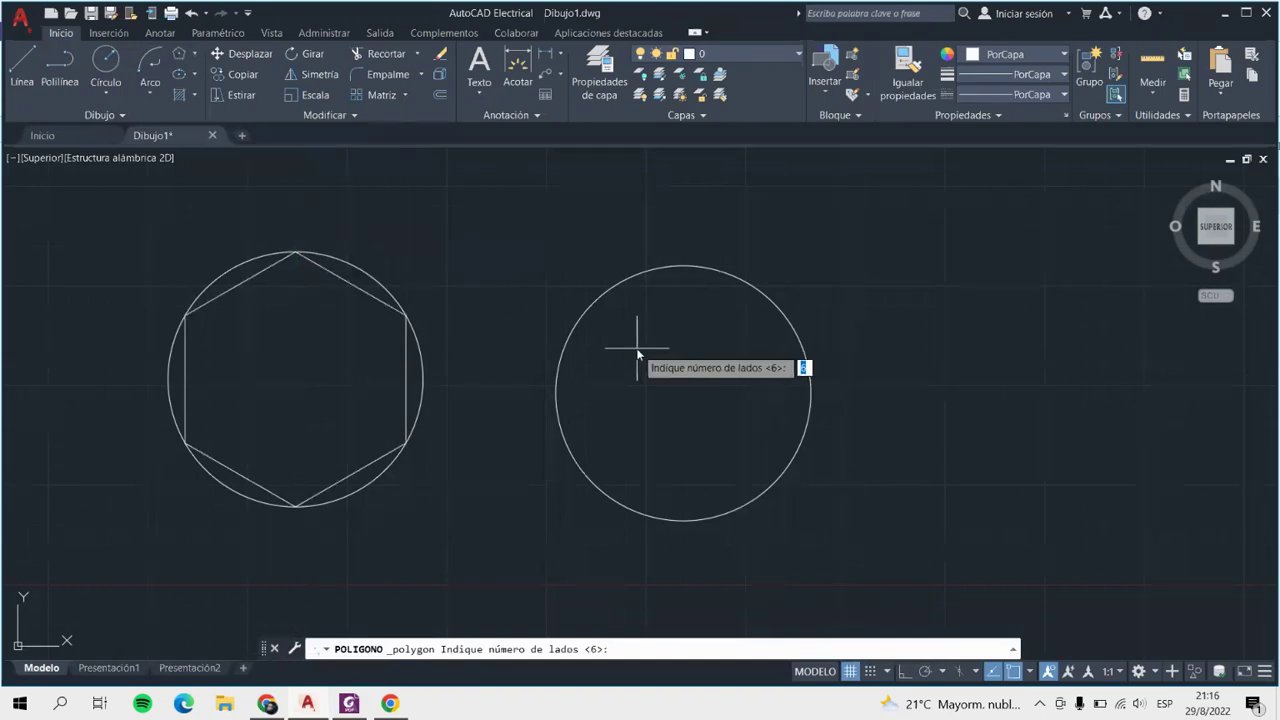
# Circumscribe a six-sided polygon around the right circle, sized to its top quadrant.
pyautogui.press('Return')
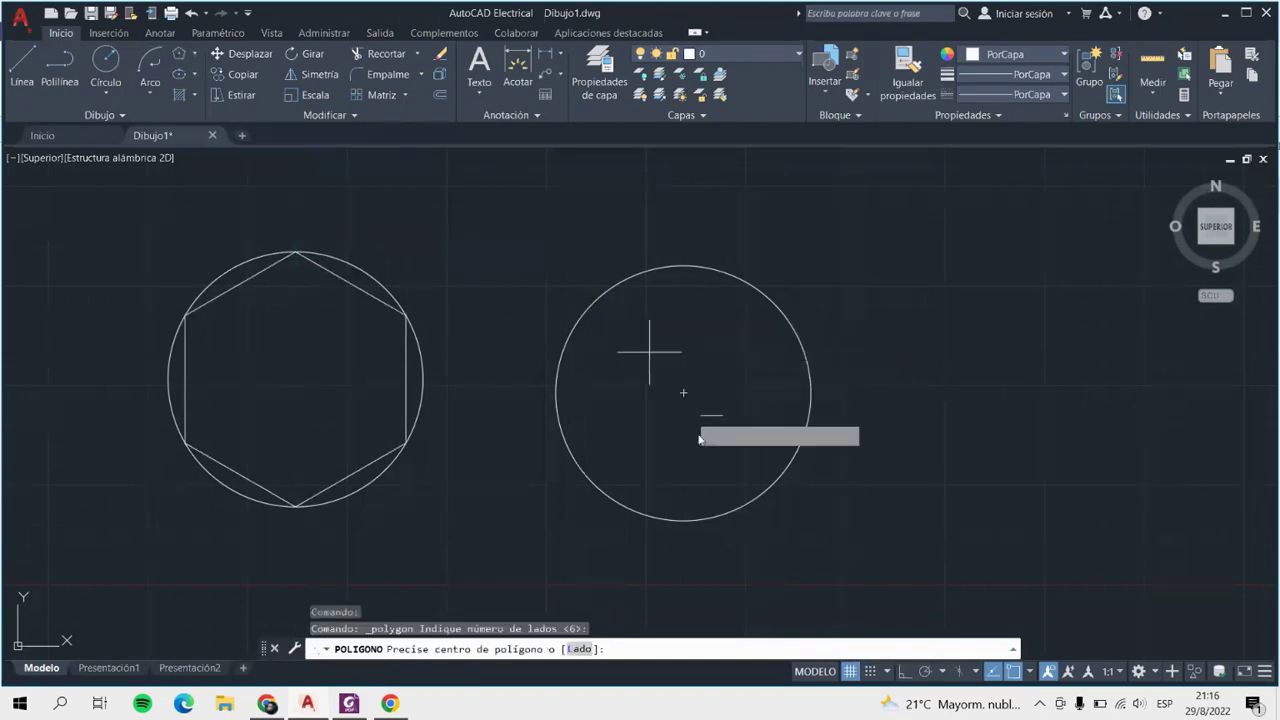
pyautogui.click(684, 390)
pyautogui.click(770, 449)
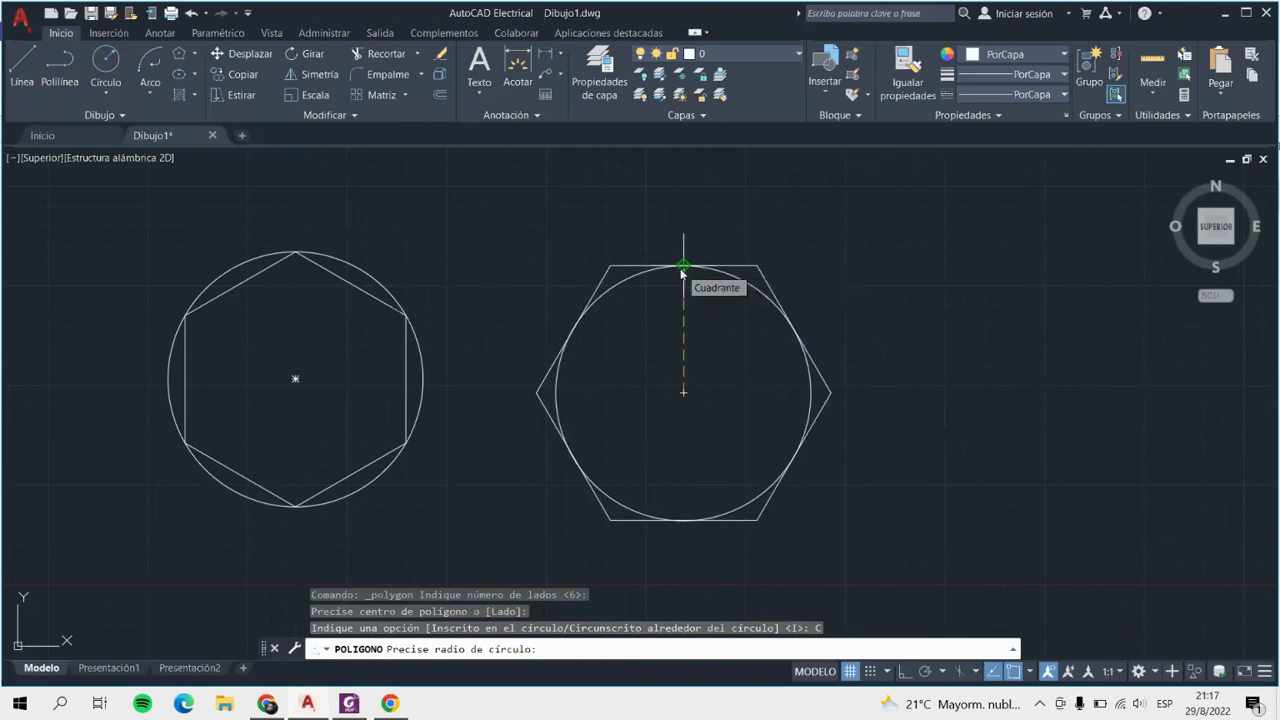
pyautogui.click(683, 268)
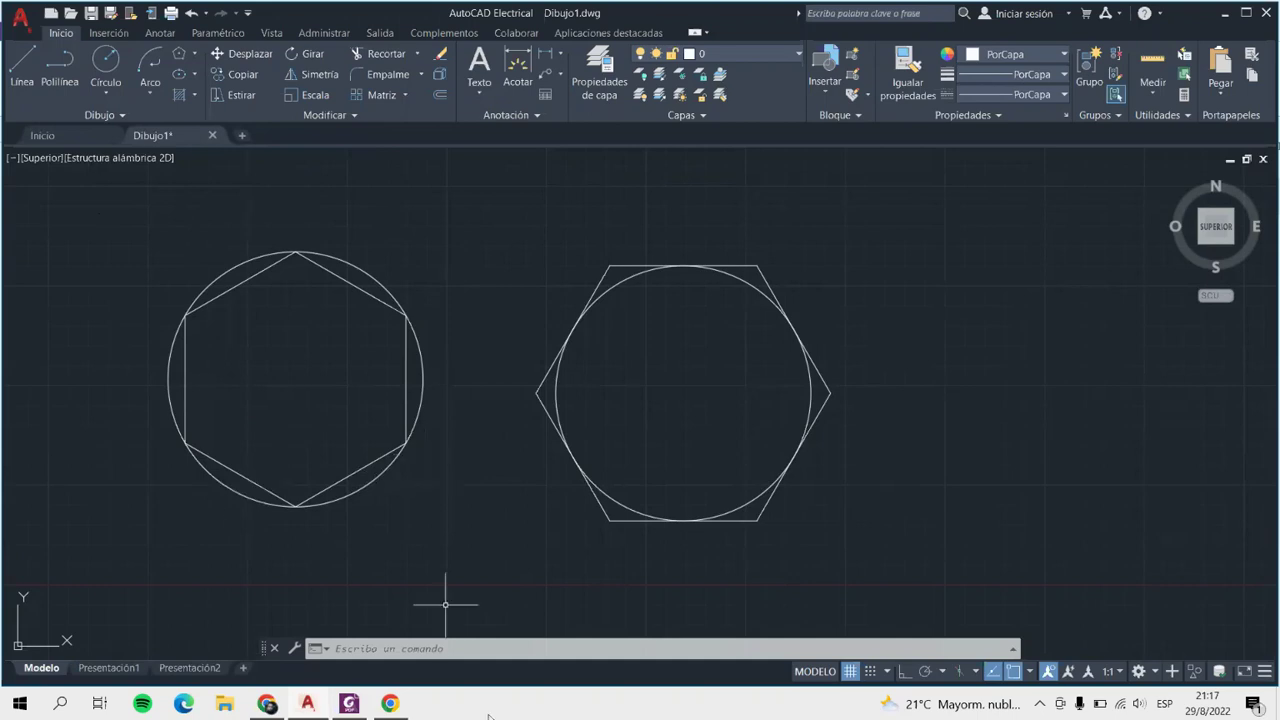
# Draw a centre-based ellipse above the circles with an other-axis distance of 20.
pyautogui.click(196, 75)
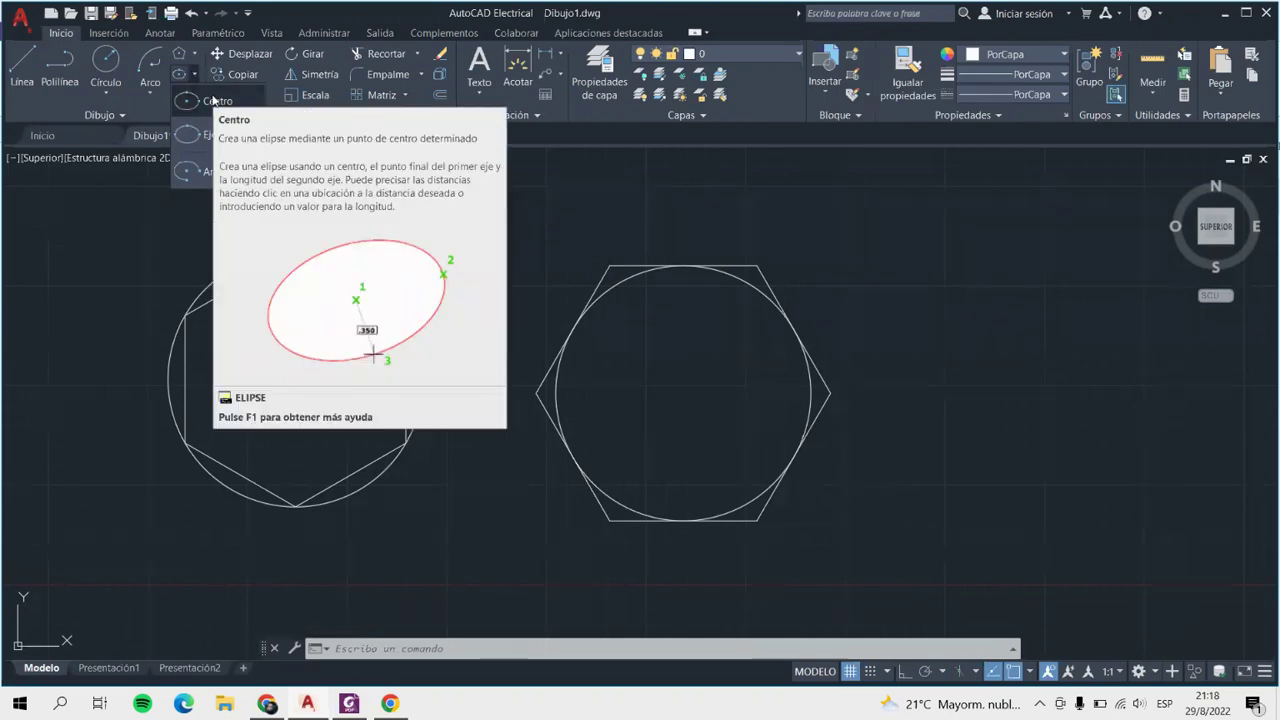
pyautogui.click(213, 100)
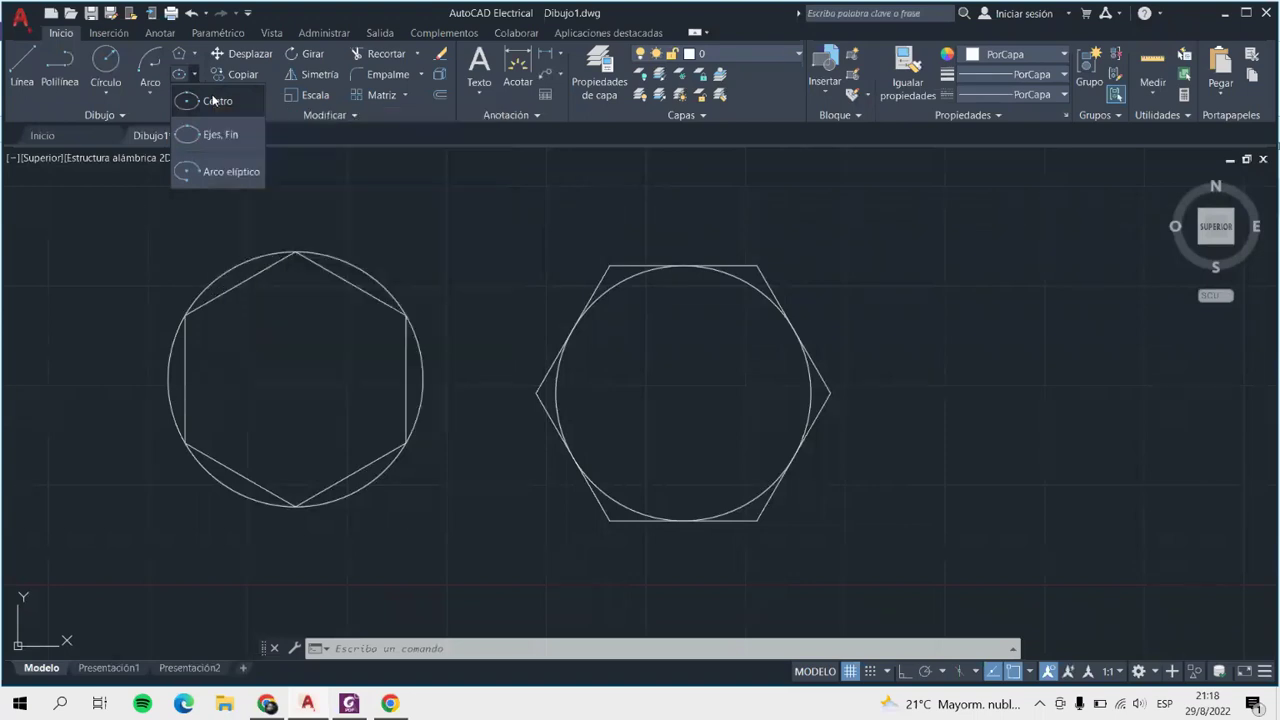
pyautogui.click(660, 268)
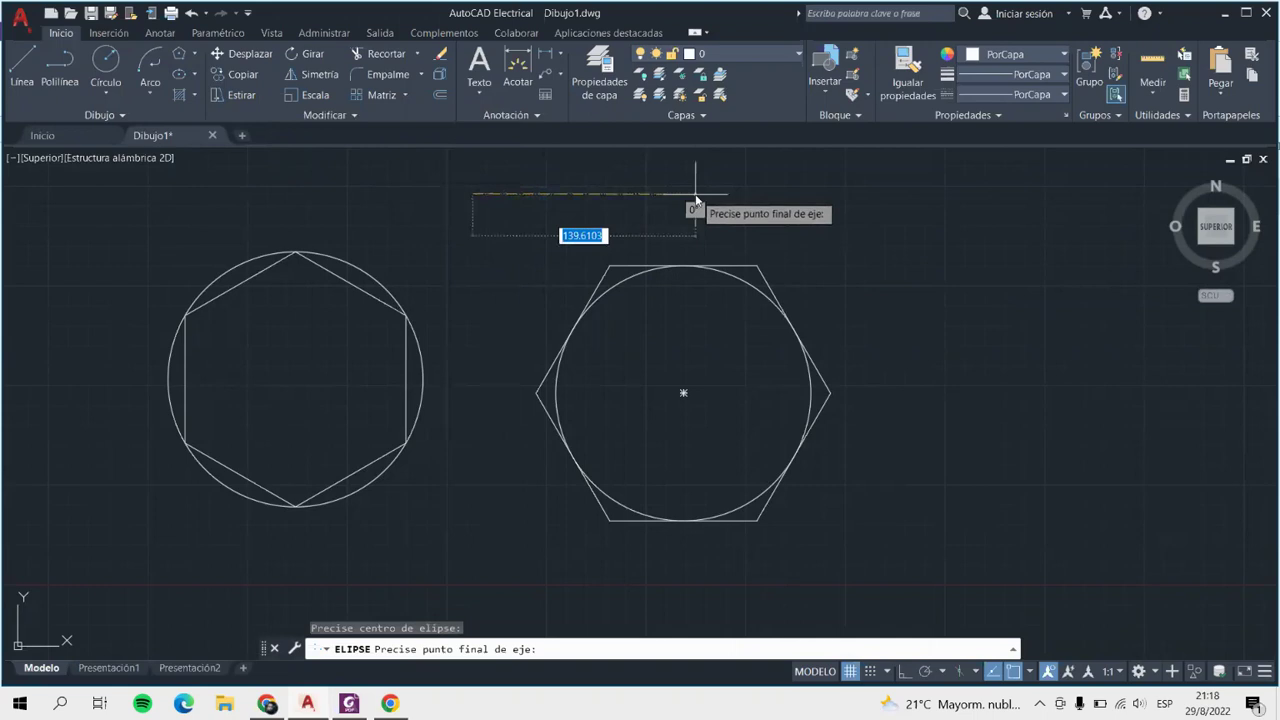
pyautogui.click(696, 200)
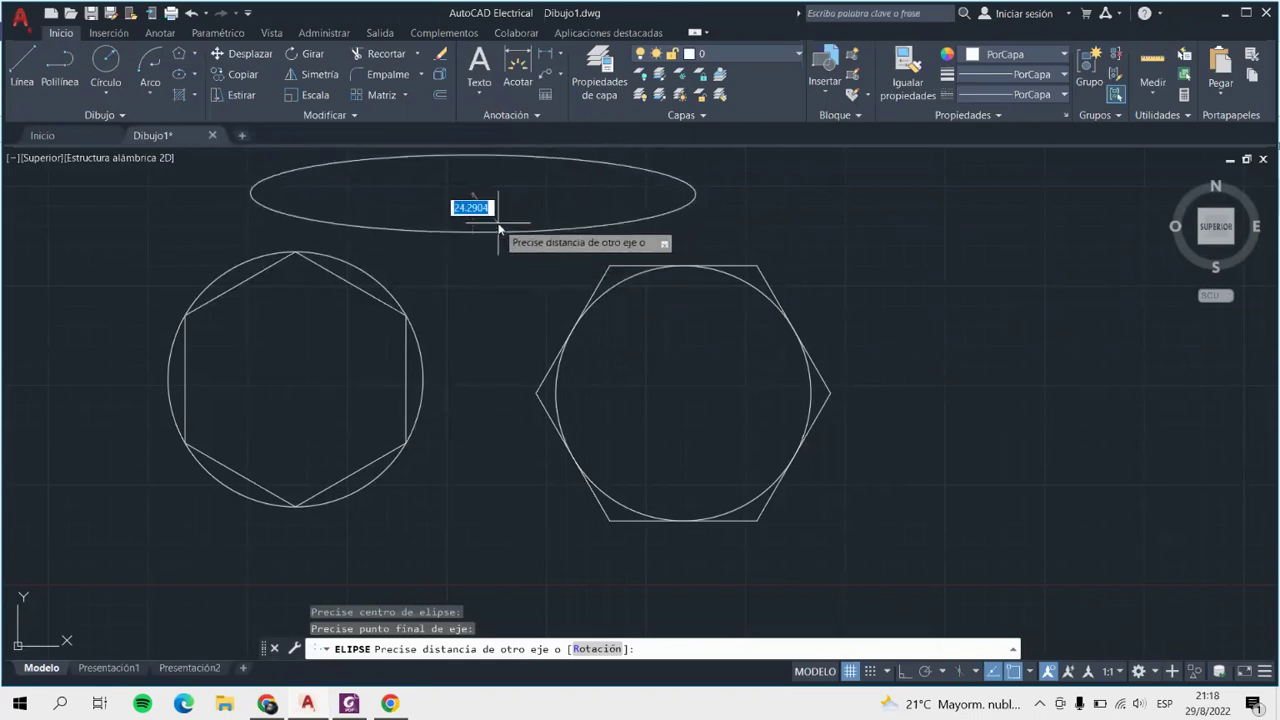
pyautogui.write('20')
pyautogui.press('Return')
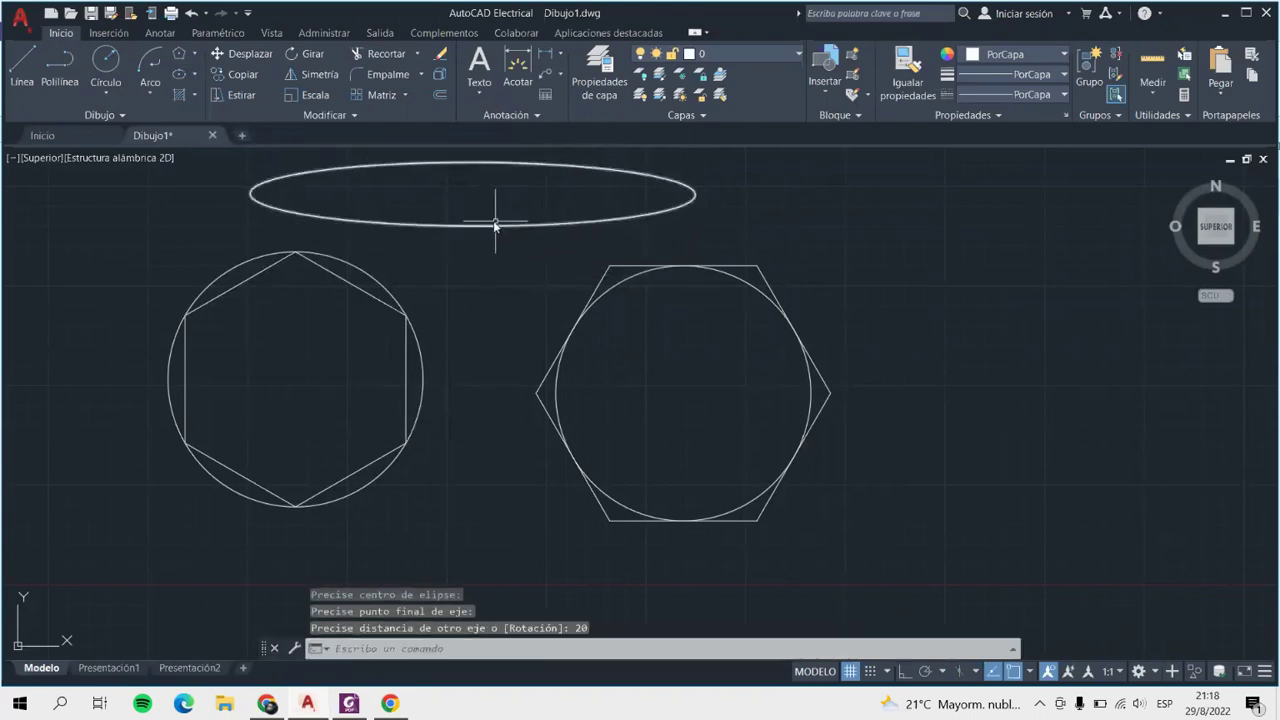
pyautogui.click(194, 73)
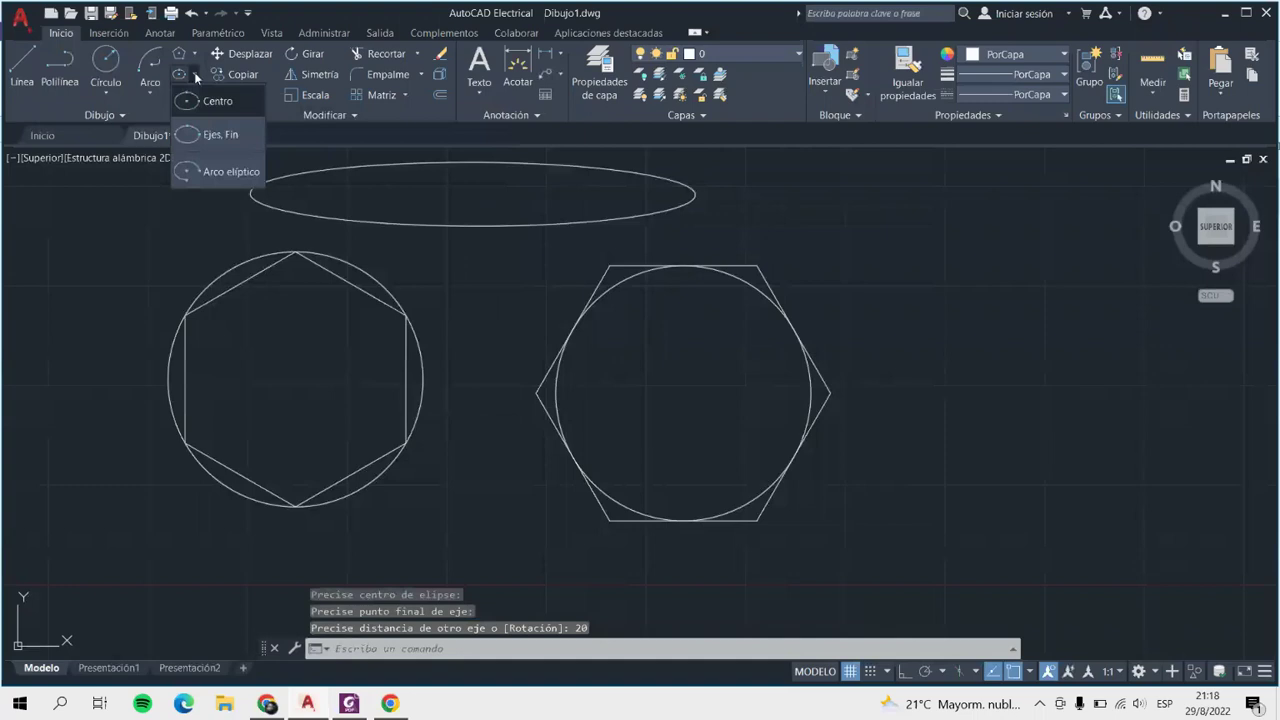
# Draw a tilted ellipse by axis endpoints, one at the left hexagon's top-left corner.
pyautogui.click(217, 136)
pyautogui.click(473, 226)
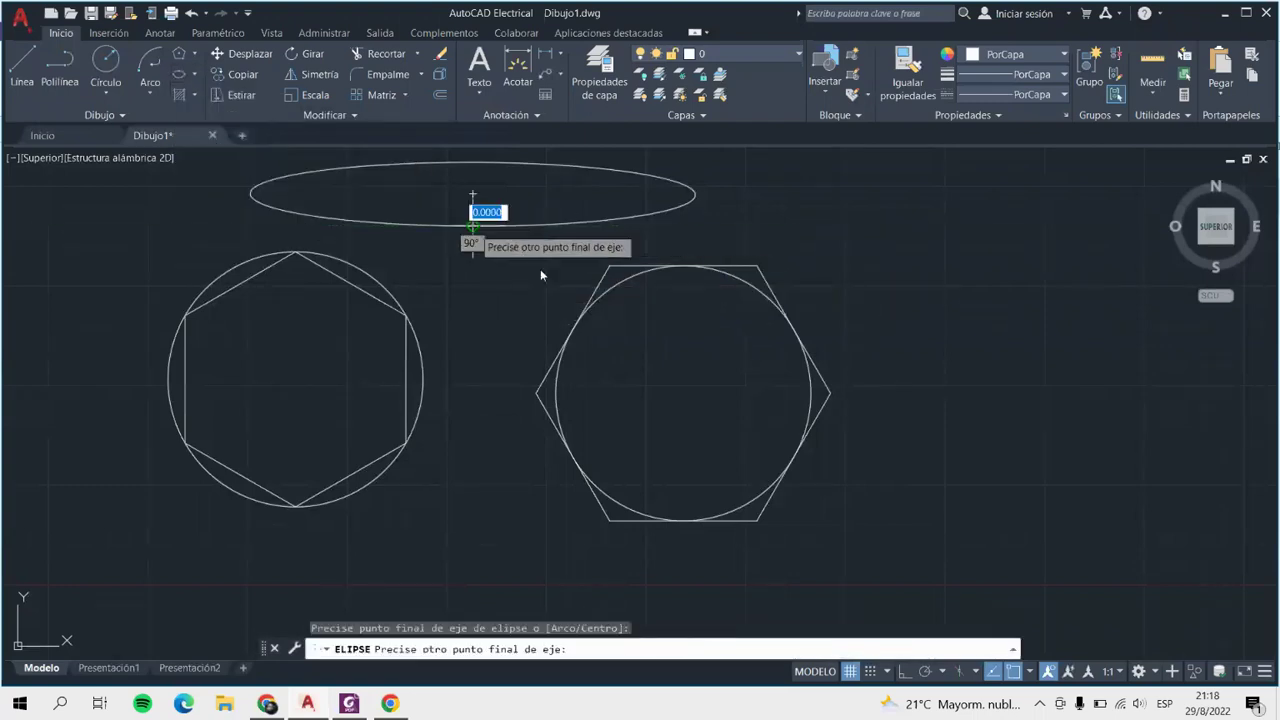
pyautogui.click(609, 266)
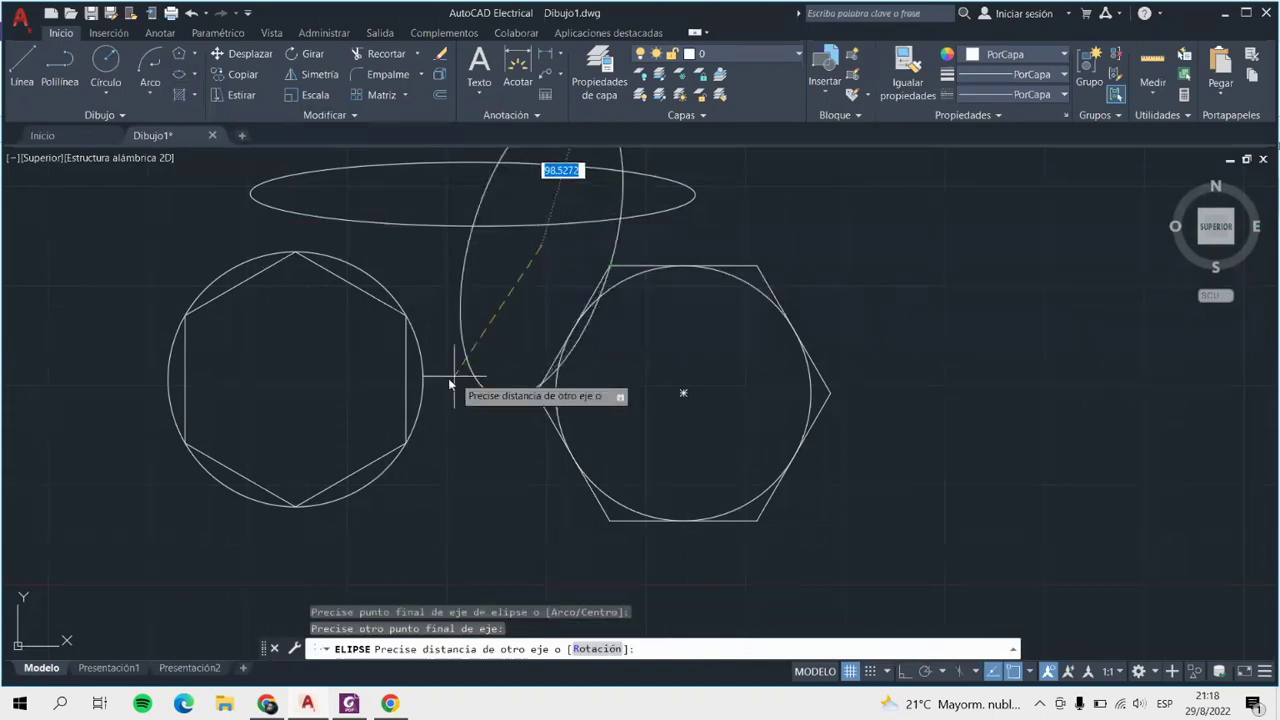
pyautogui.click(538, 392)
pyautogui.scroll(-4, 528, 414)
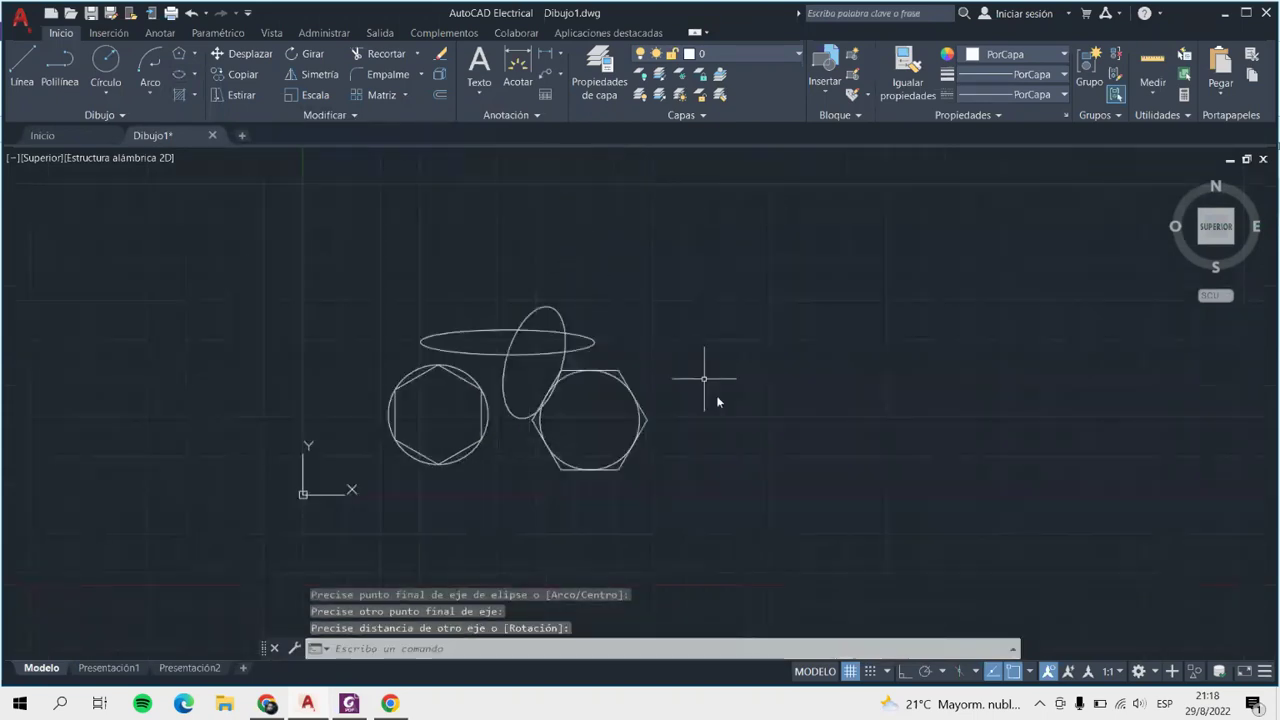
pyautogui.scroll(4, 704, 379)
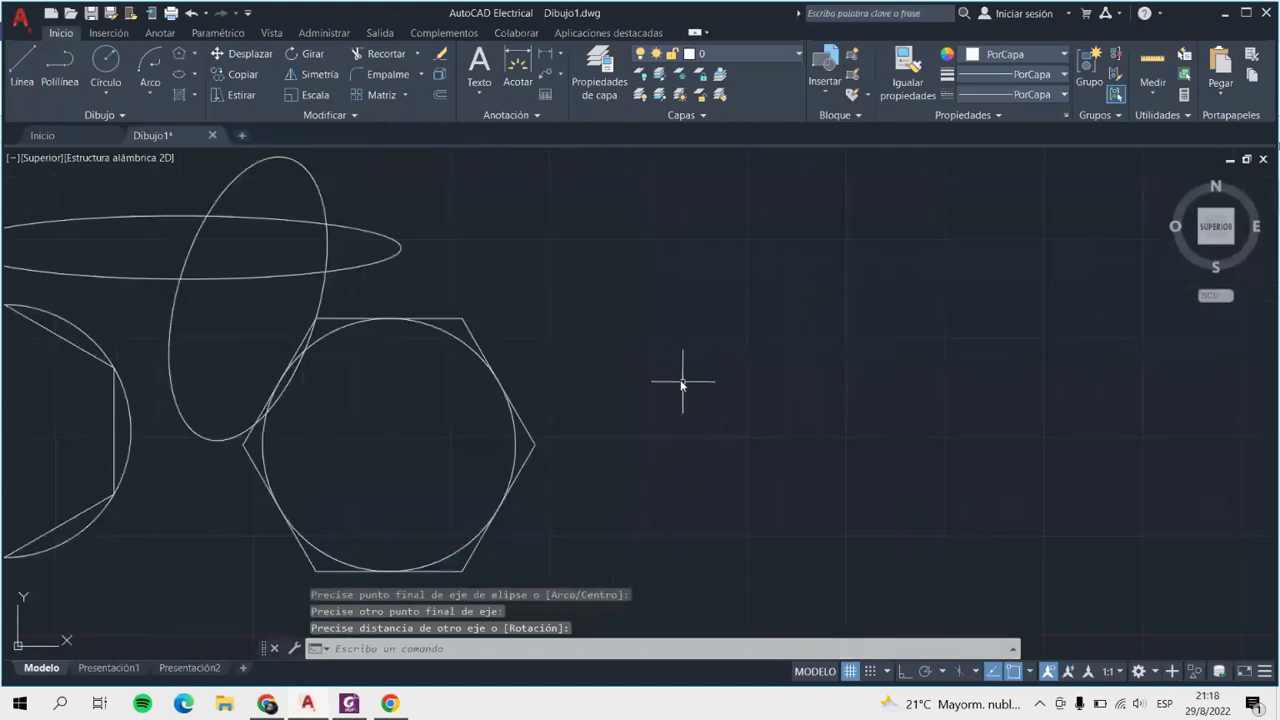
pyautogui.click(197, 76)
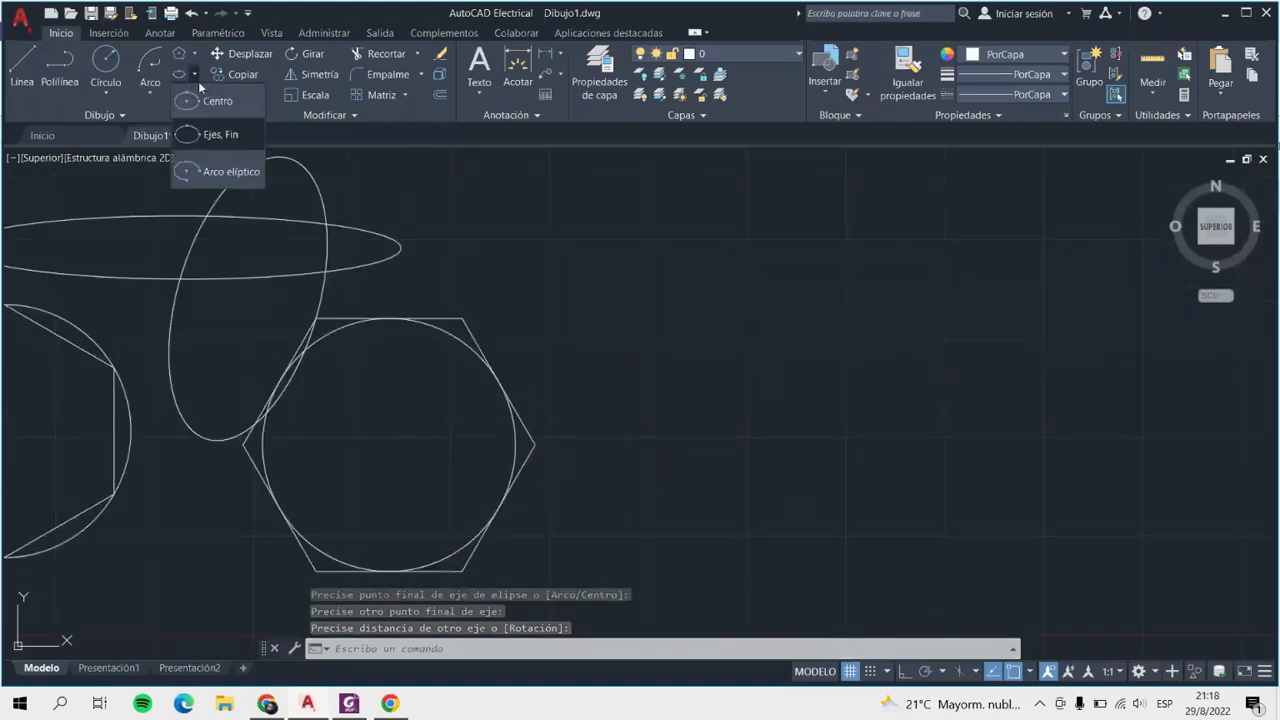
# Draw an elliptical arc right of the hexagons: other axis 20, start angle 180, end 0.
pyautogui.click(225, 172)
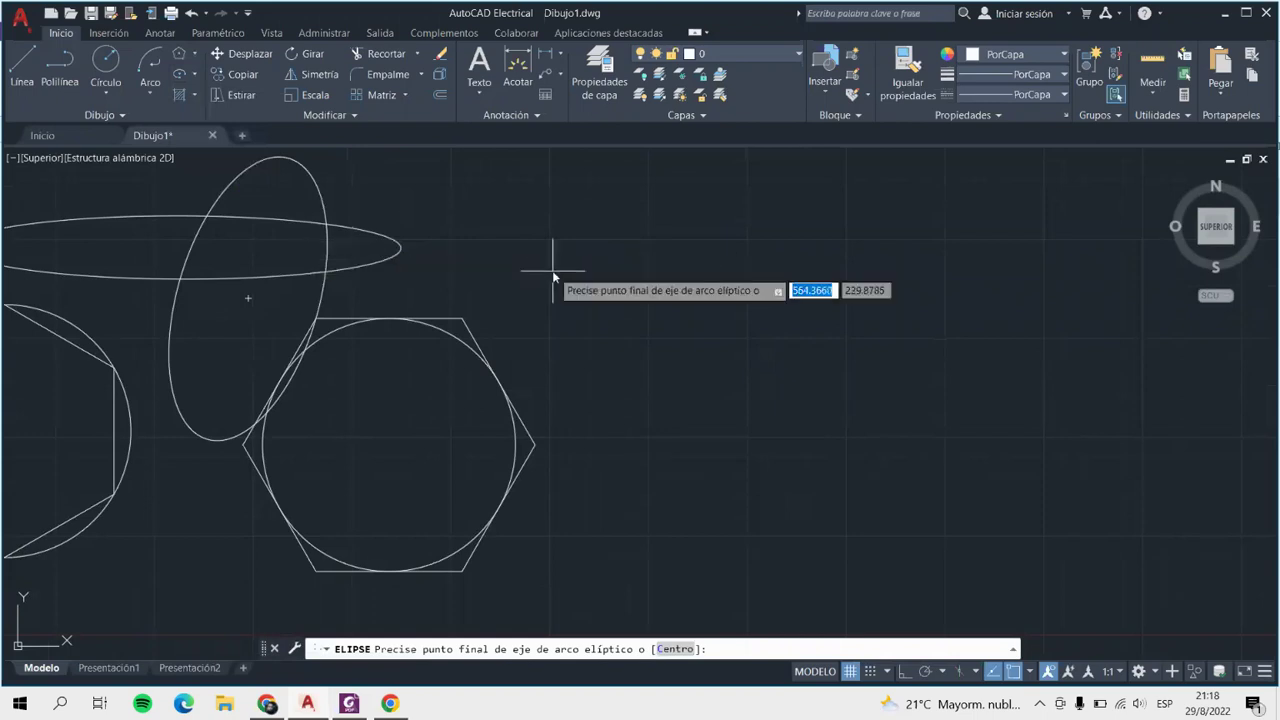
pyautogui.click(614, 279)
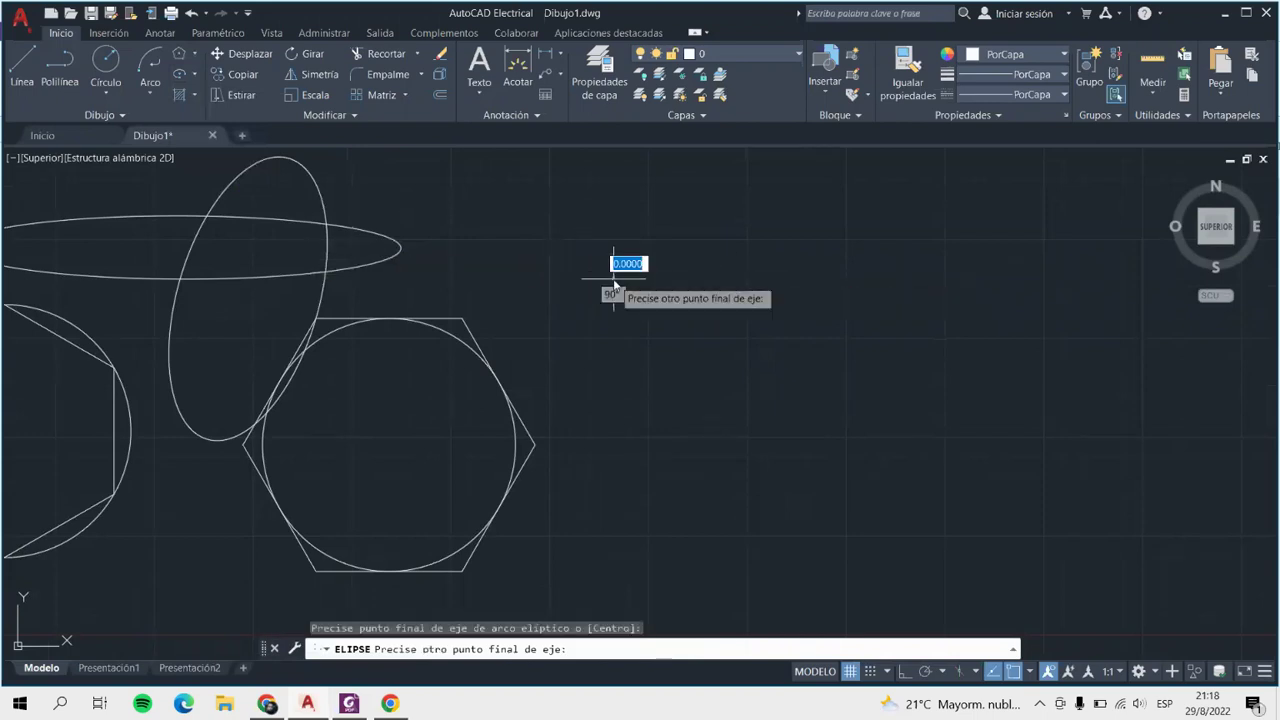
pyautogui.click(913, 283)
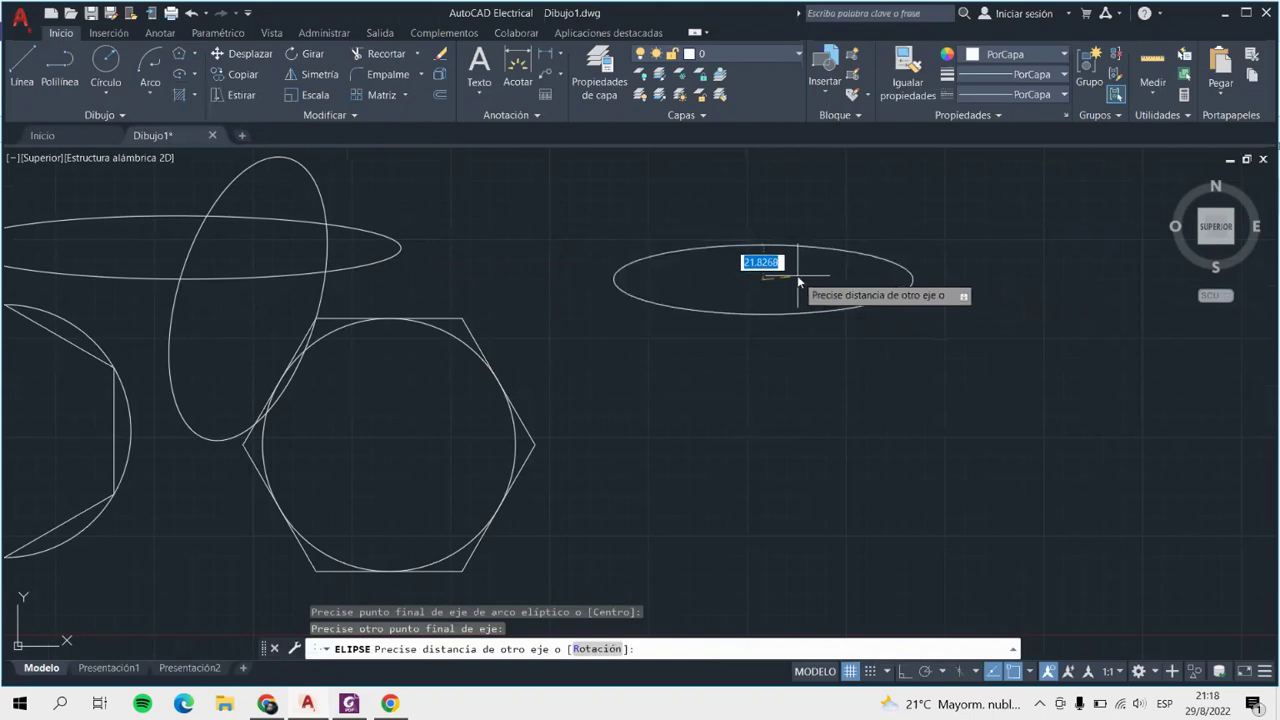
pyautogui.write('20')
pyautogui.press('Return')
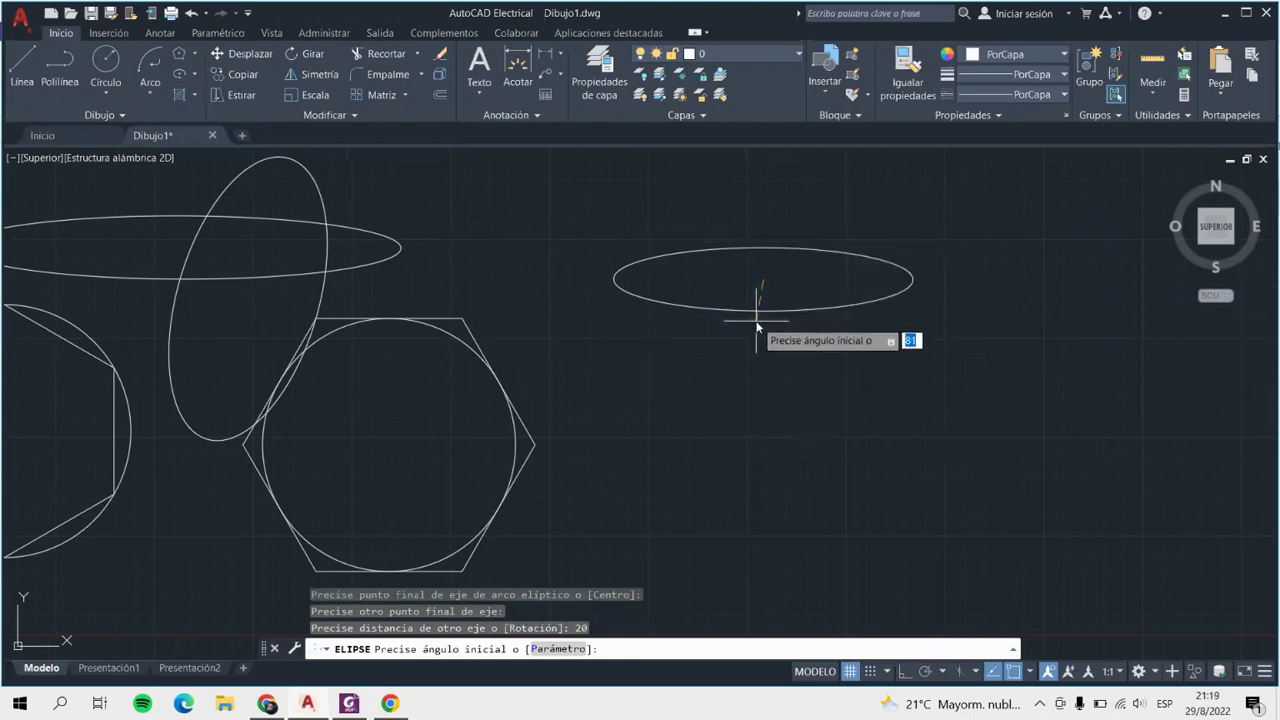
pyautogui.write('180')
pyautogui.press('Return')
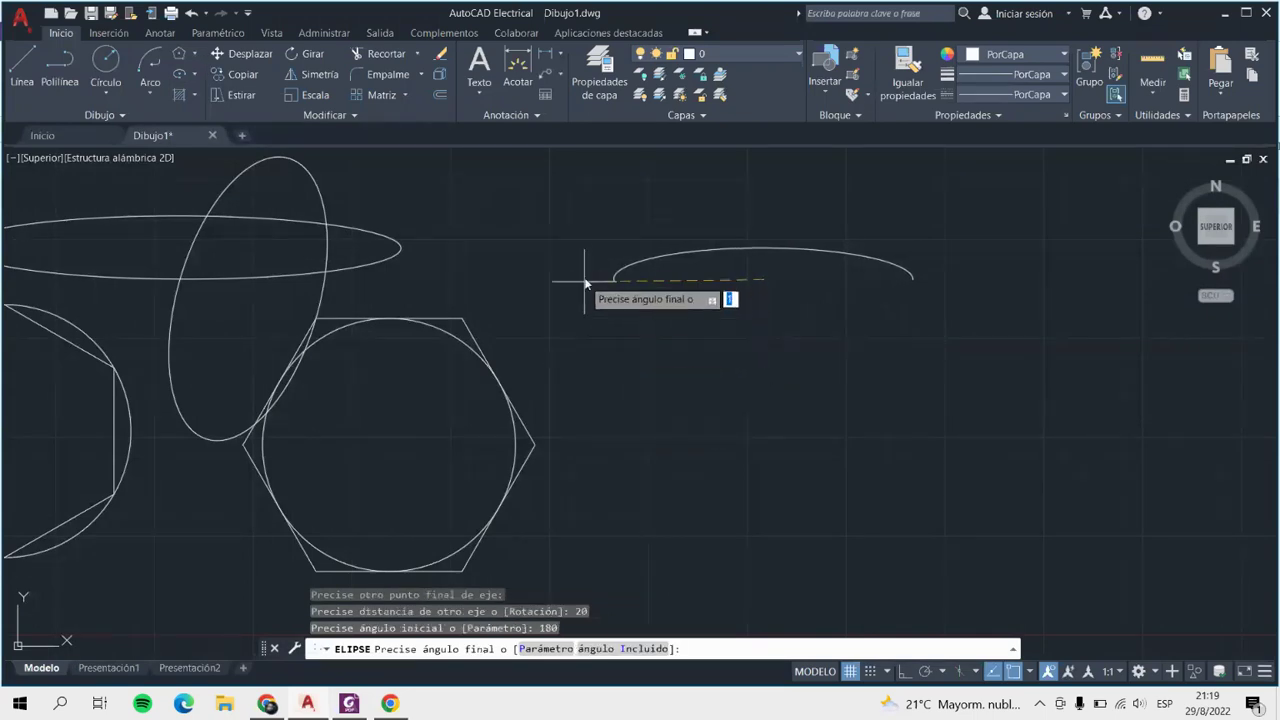
pyautogui.write('1')
pyautogui.press('Return')
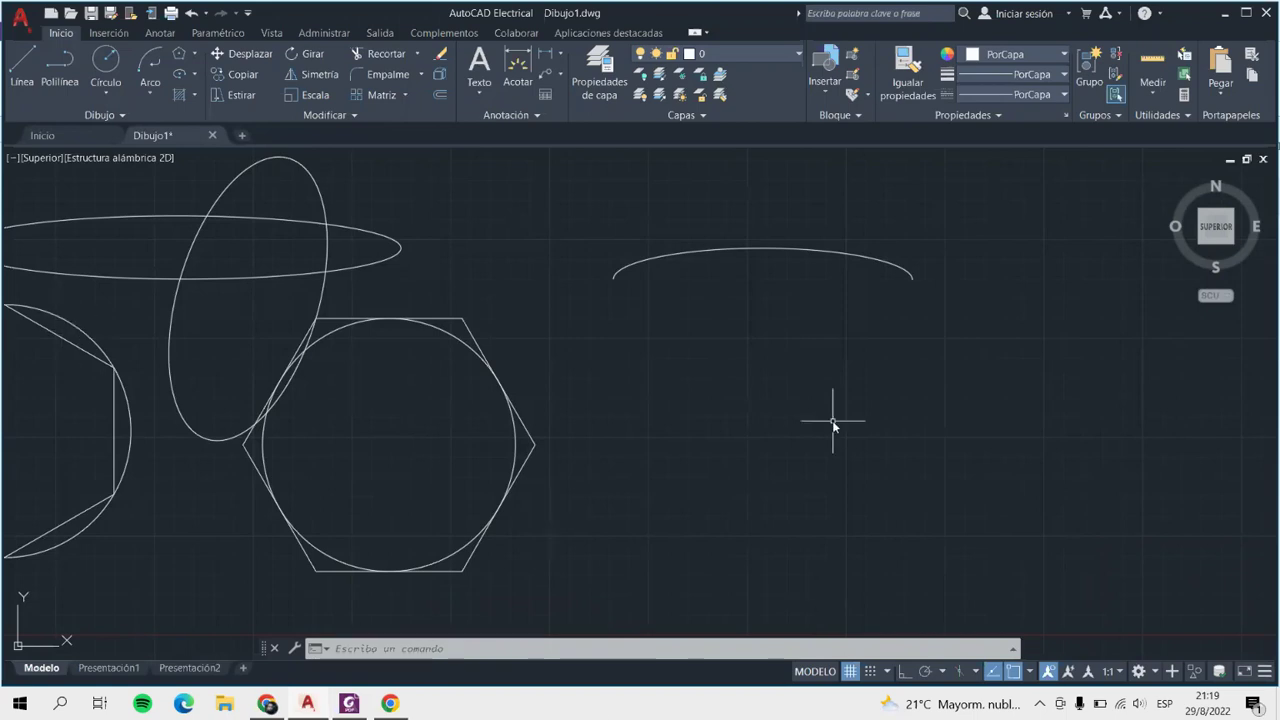
pyautogui.scroll(-6, 830, 422)
pyautogui.scroll(4, 740, 395)
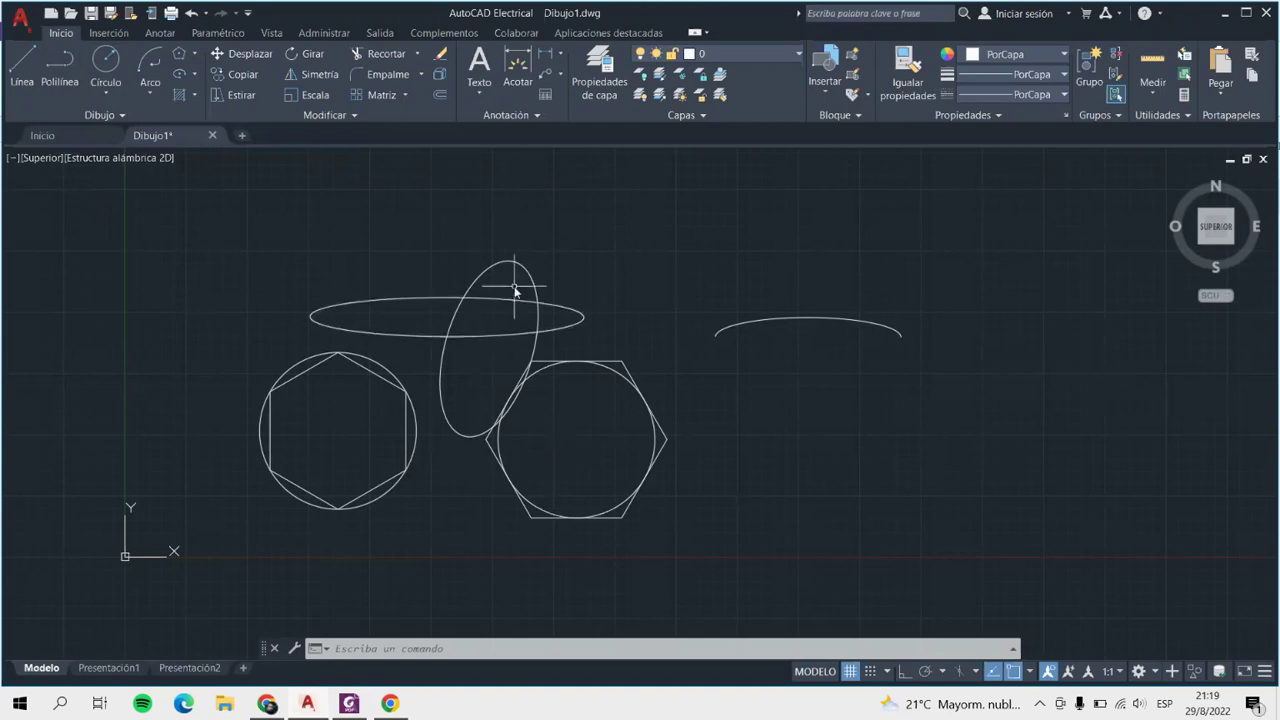
# Erase the tilted ellipse, the horizontal ellipse and the elliptical arc.
pyautogui.click(533, 348)
pyautogui.click(555, 312)
pyautogui.click(828, 319)
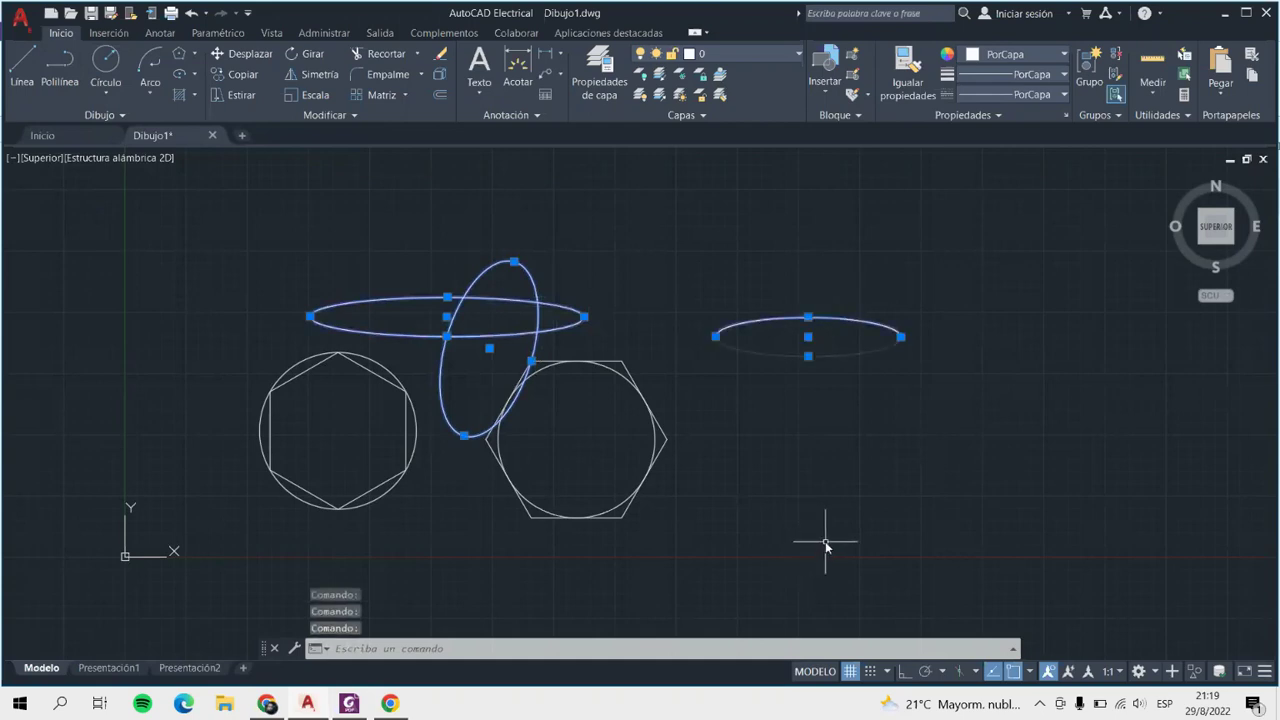
pyautogui.press('Delete')
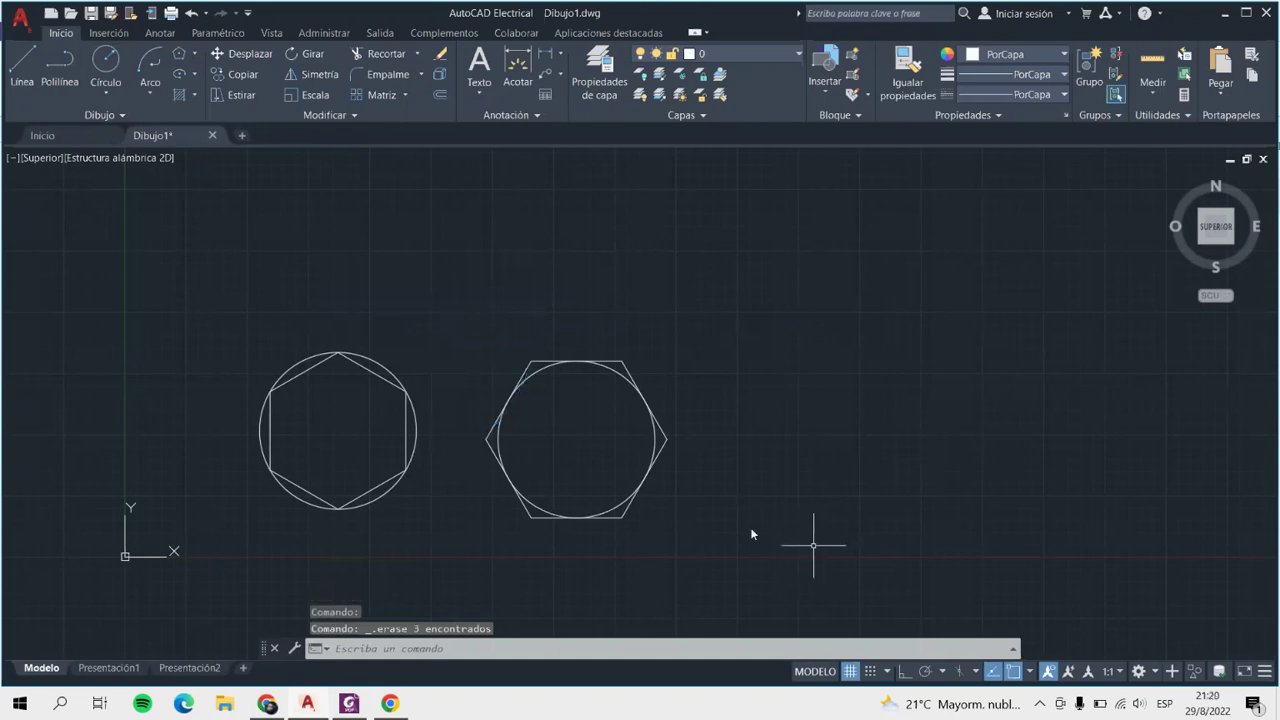
pyautogui.scroll(2, 469, 452)
pyautogui.scroll(3, 469, 452)
pyautogui.scroll(-2, 513, 462)
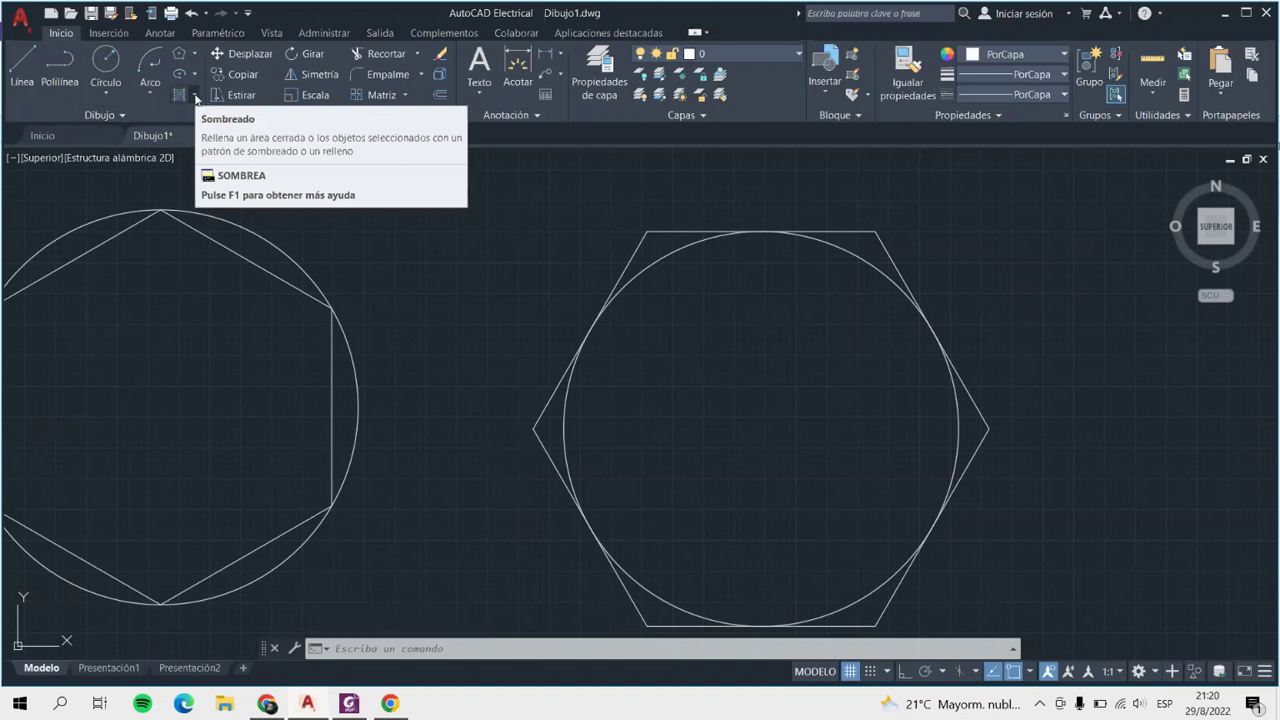
# Start a Sombreado hatch and pick all six corner gaps between the right hexagon and circle.
pyautogui.click(195, 95)
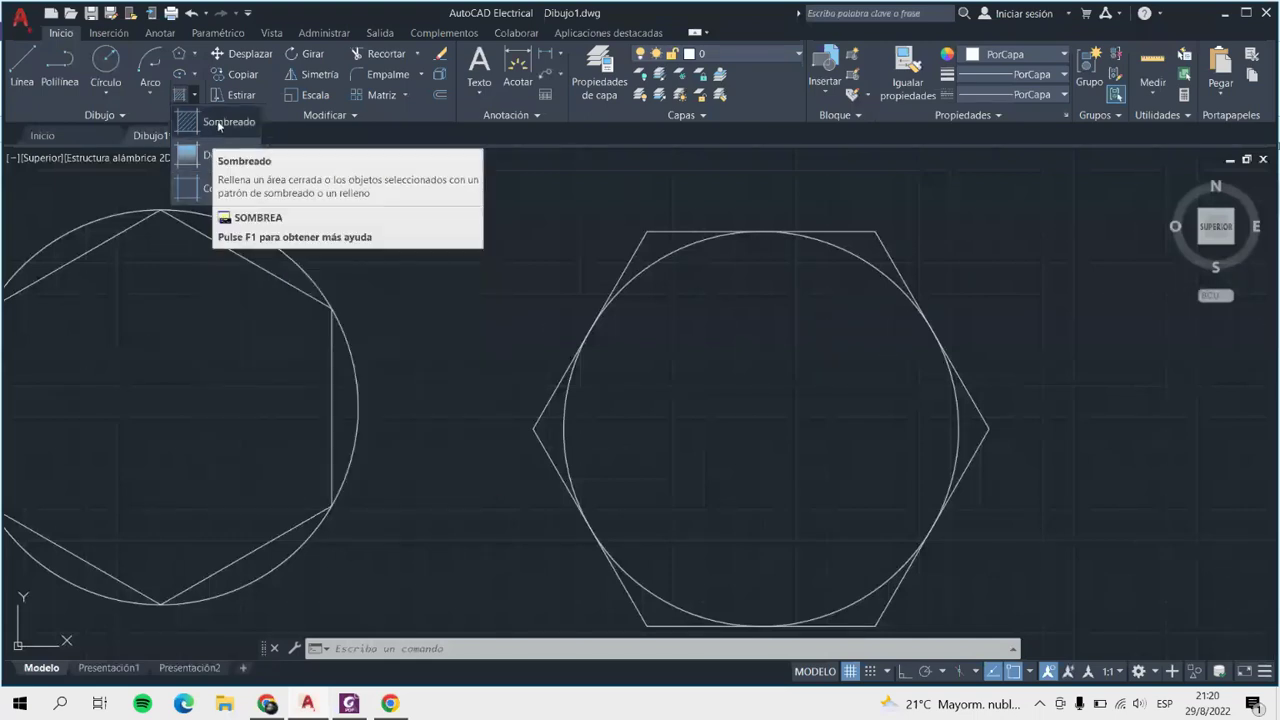
pyautogui.click(218, 124)
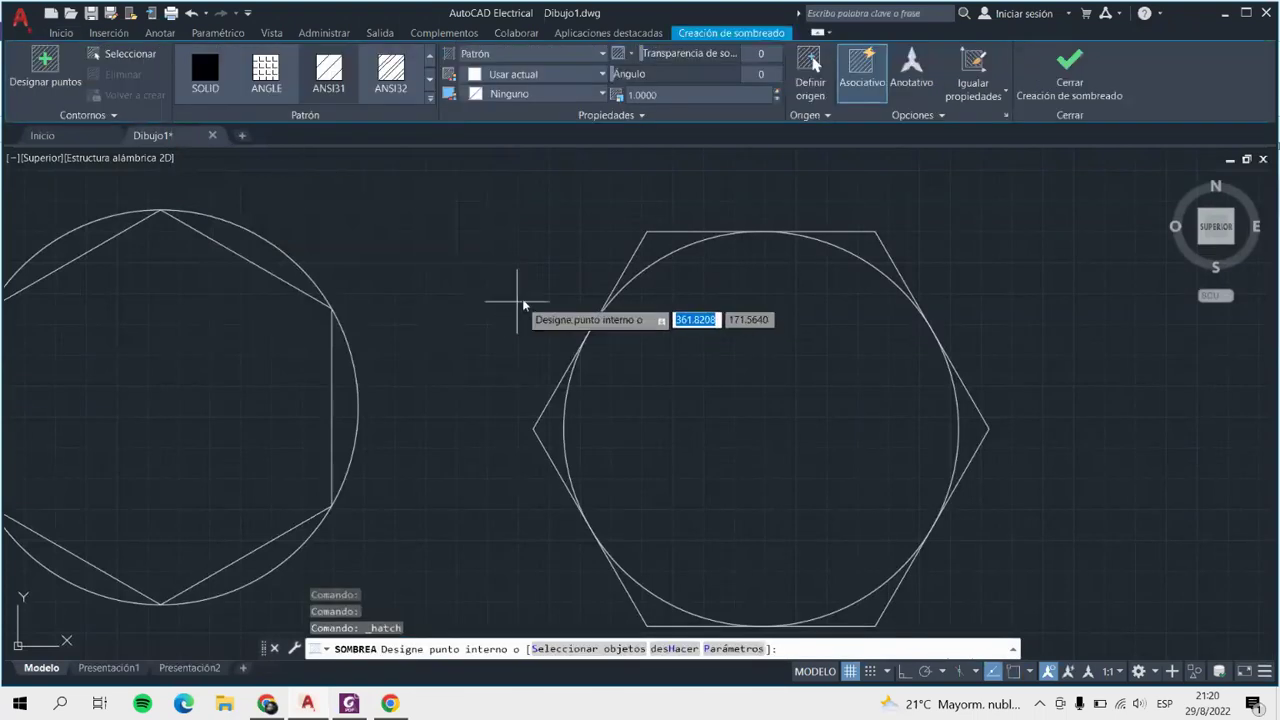
pyautogui.click(651, 250)
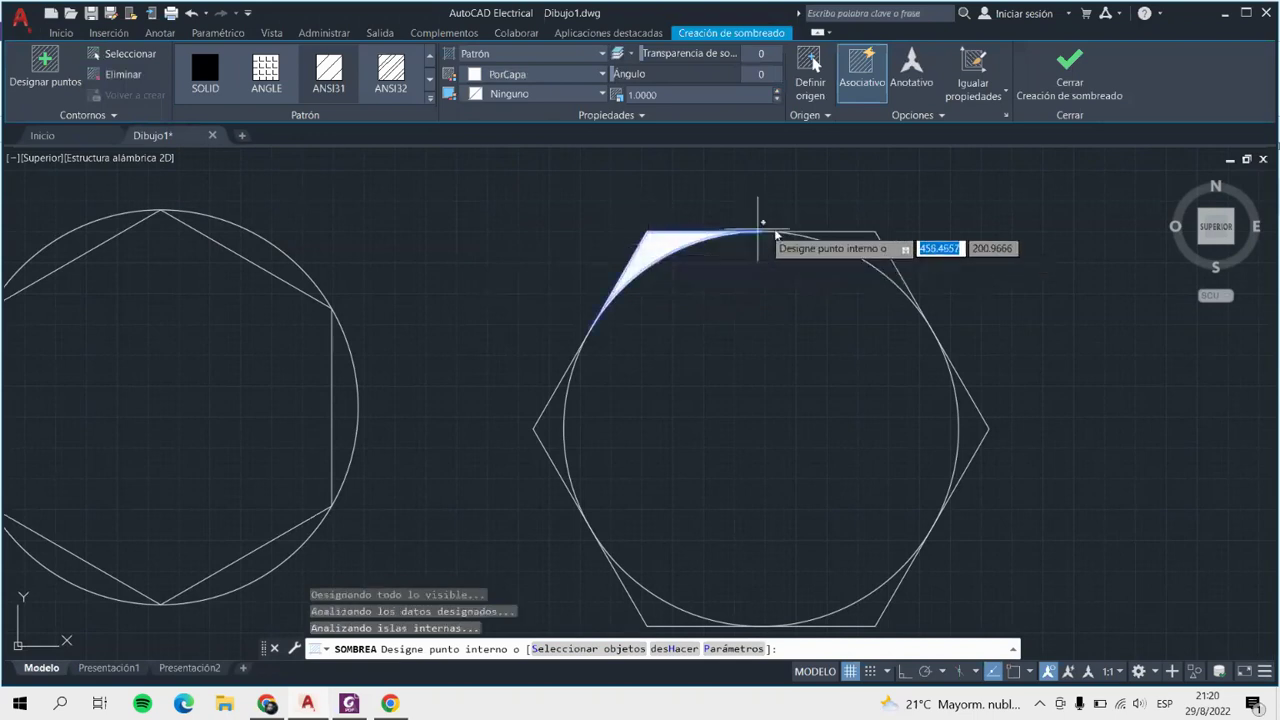
pyautogui.click(849, 250)
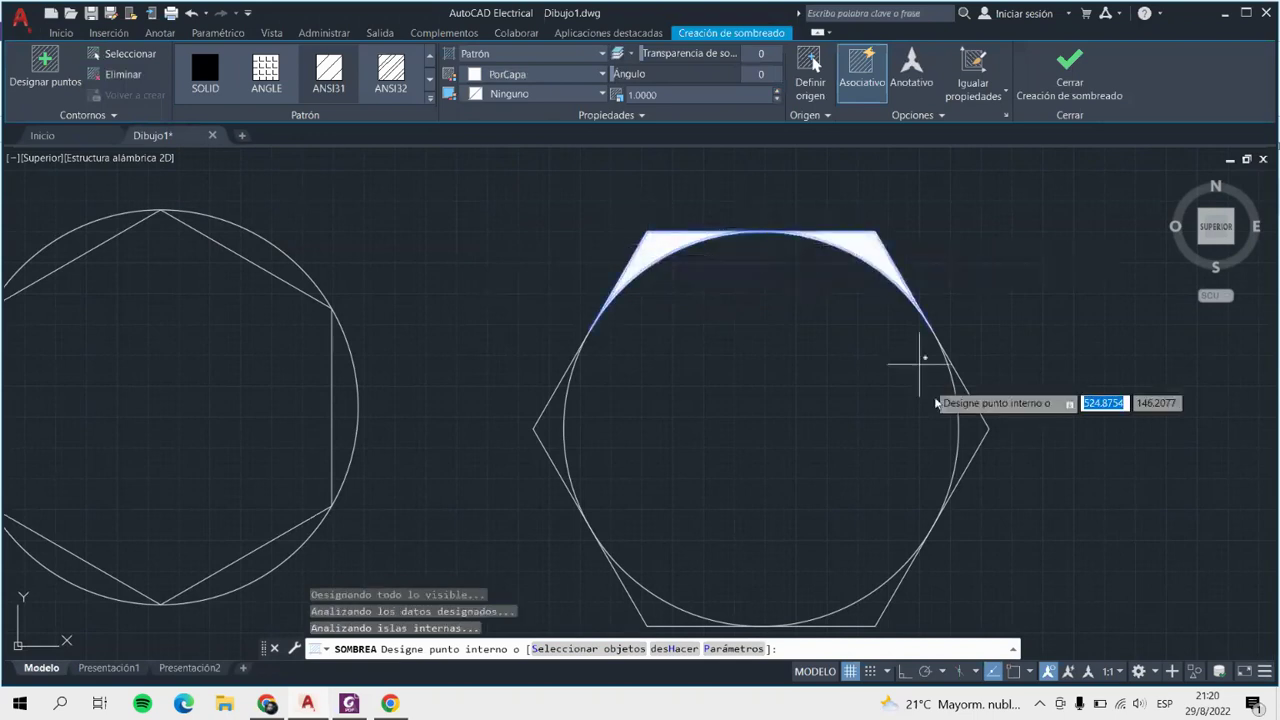
pyautogui.click(969, 440)
pyautogui.click(545, 430)
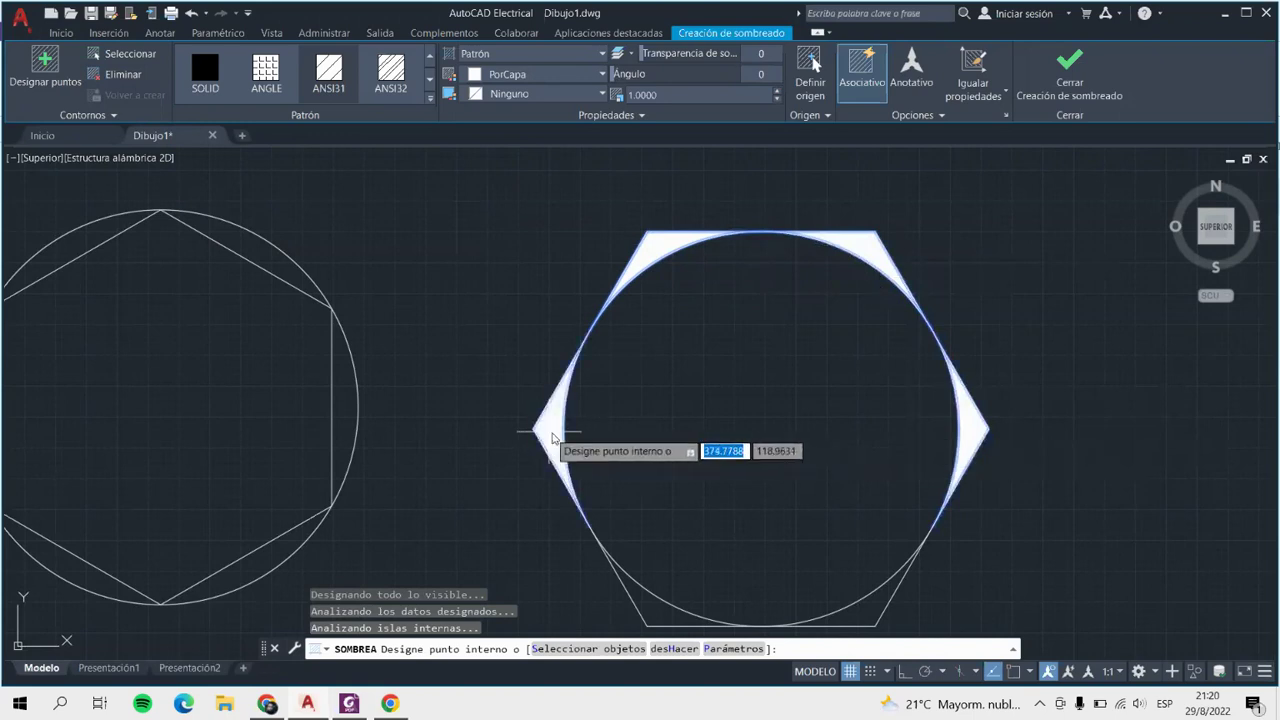
pyautogui.click(660, 605)
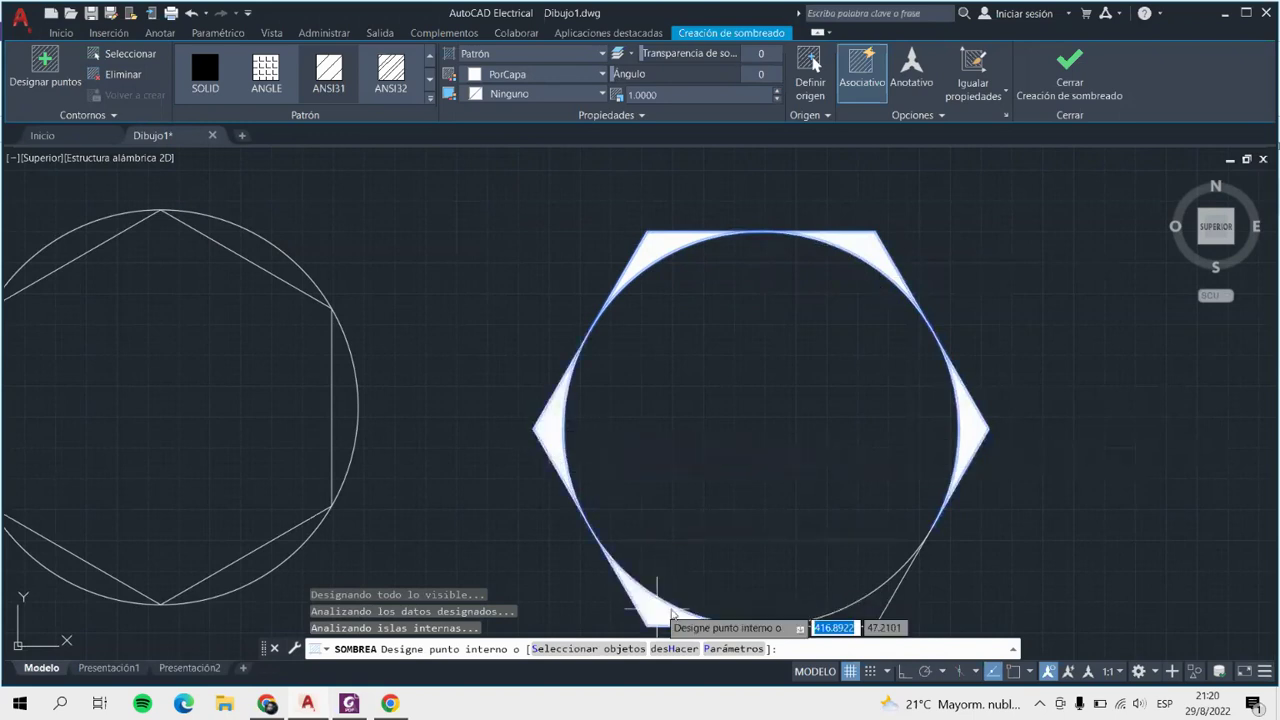
pyautogui.click(853, 622)
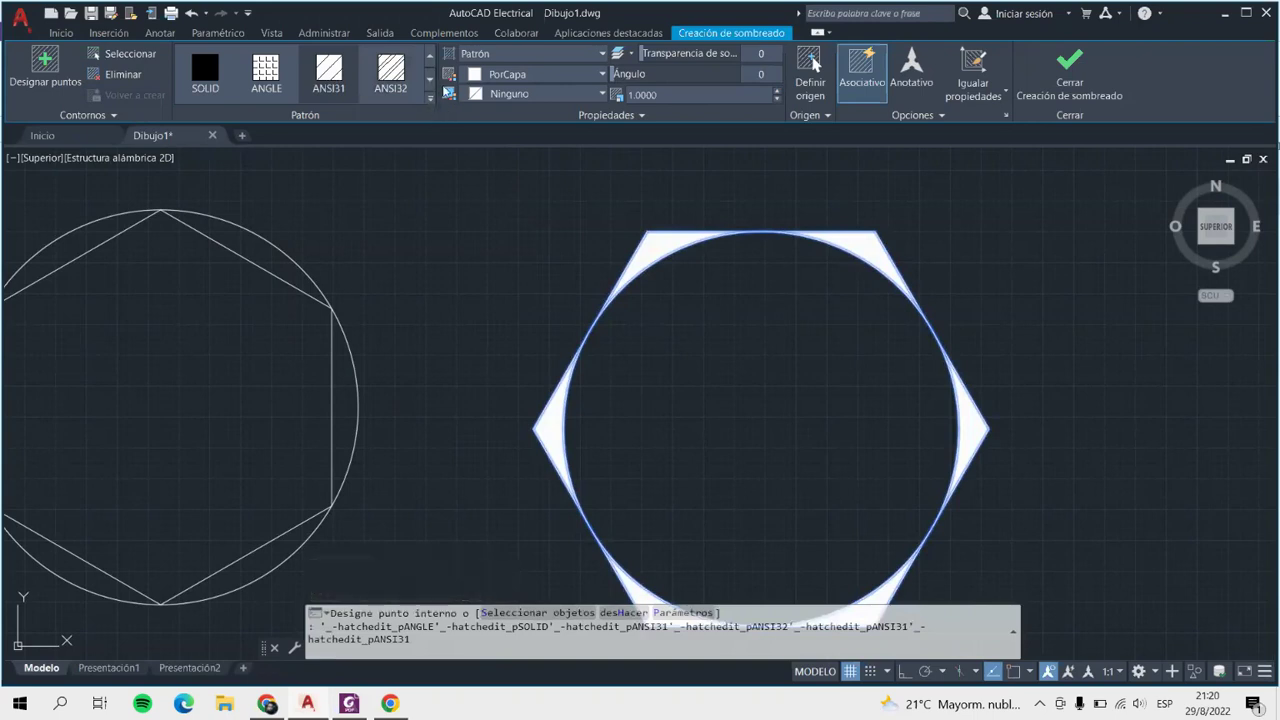
# Switch the hatch pattern to ANSI36 from the Patrón gallery.
pyautogui.click(431, 82)
pyautogui.click(430, 56)
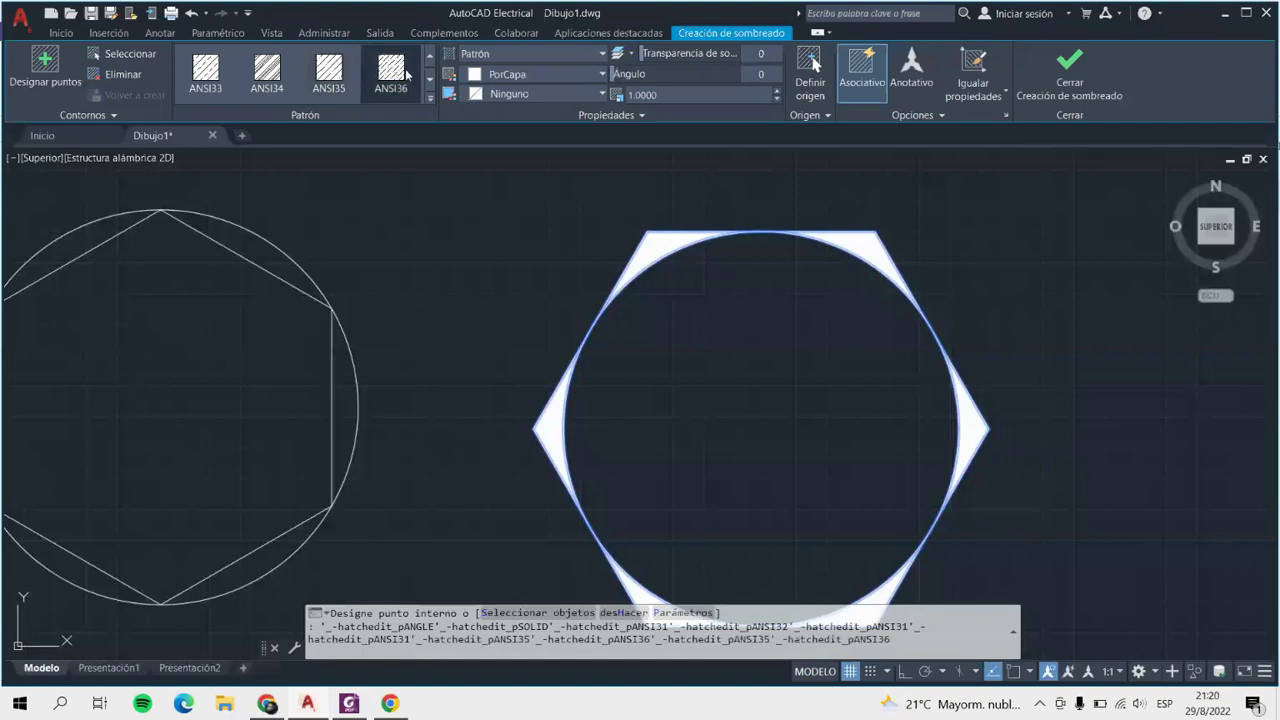
pyautogui.click(406, 77)
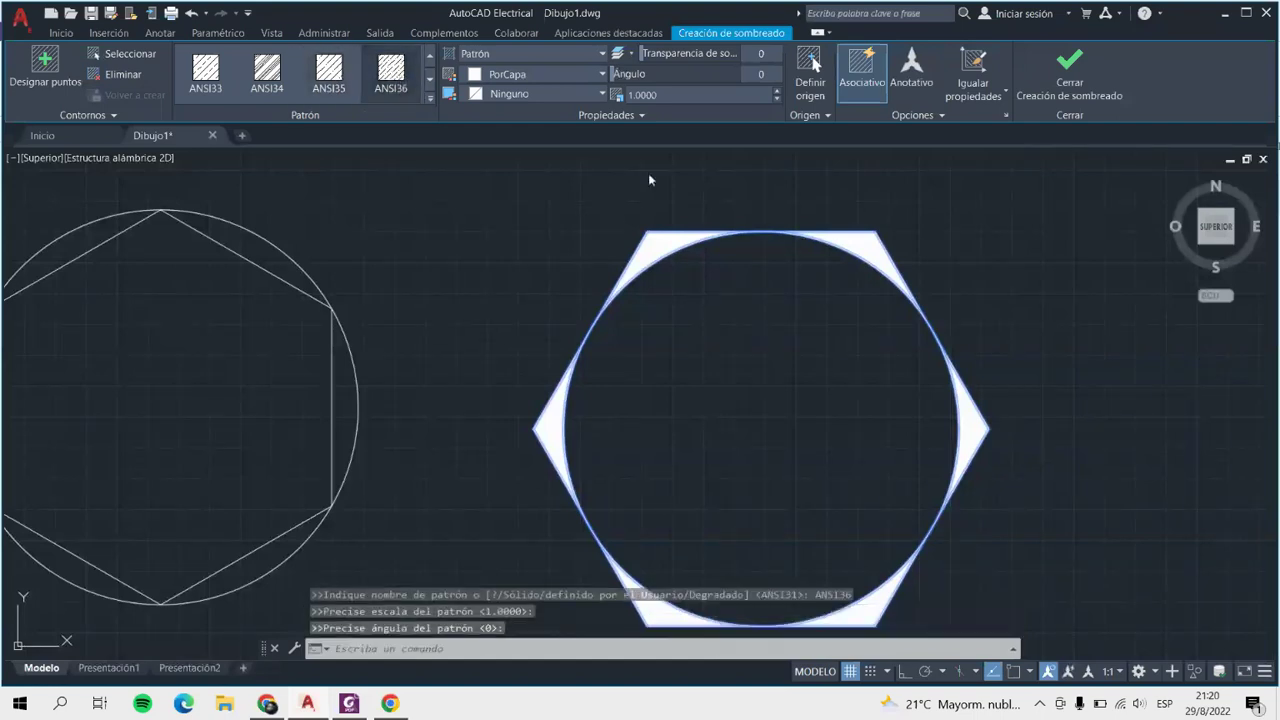
pyautogui.scroll(5, 600, 225)
pyautogui.scroll(3, 587, 214)
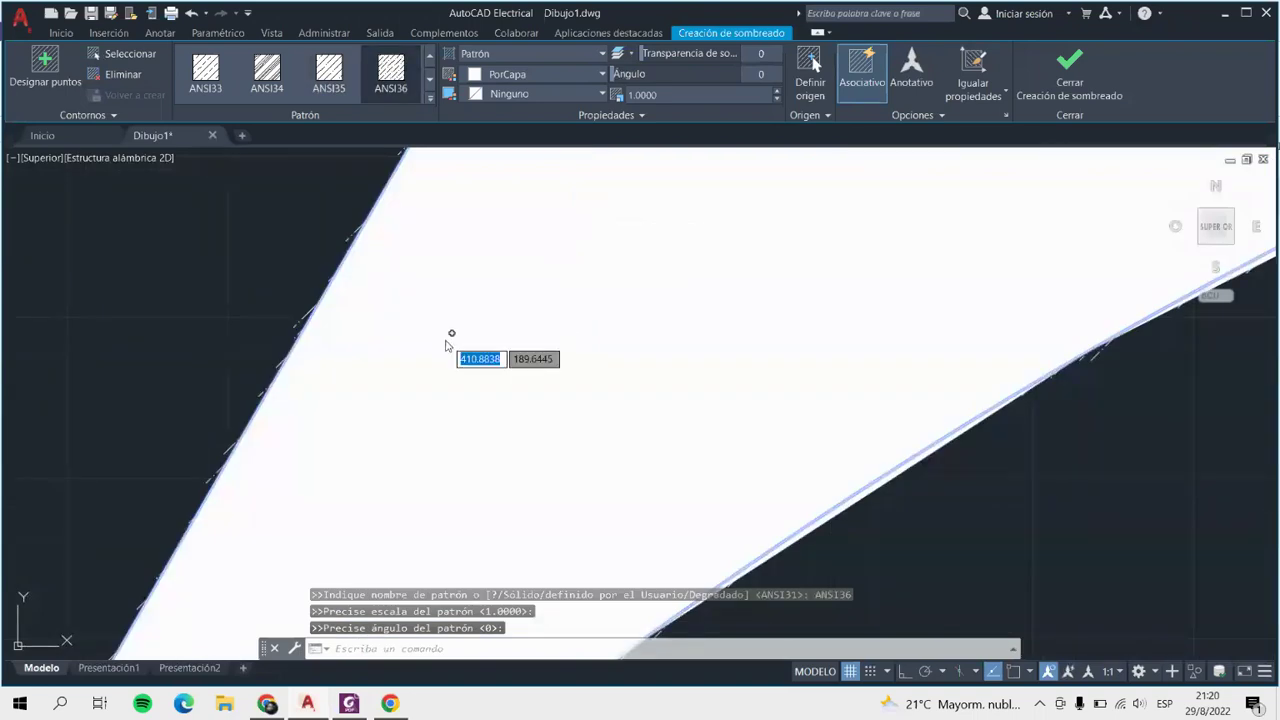
pyautogui.scroll(-1, 455, 345)
pyautogui.scroll(-2, 460, 343)
pyautogui.scroll(-2, 463, 343)
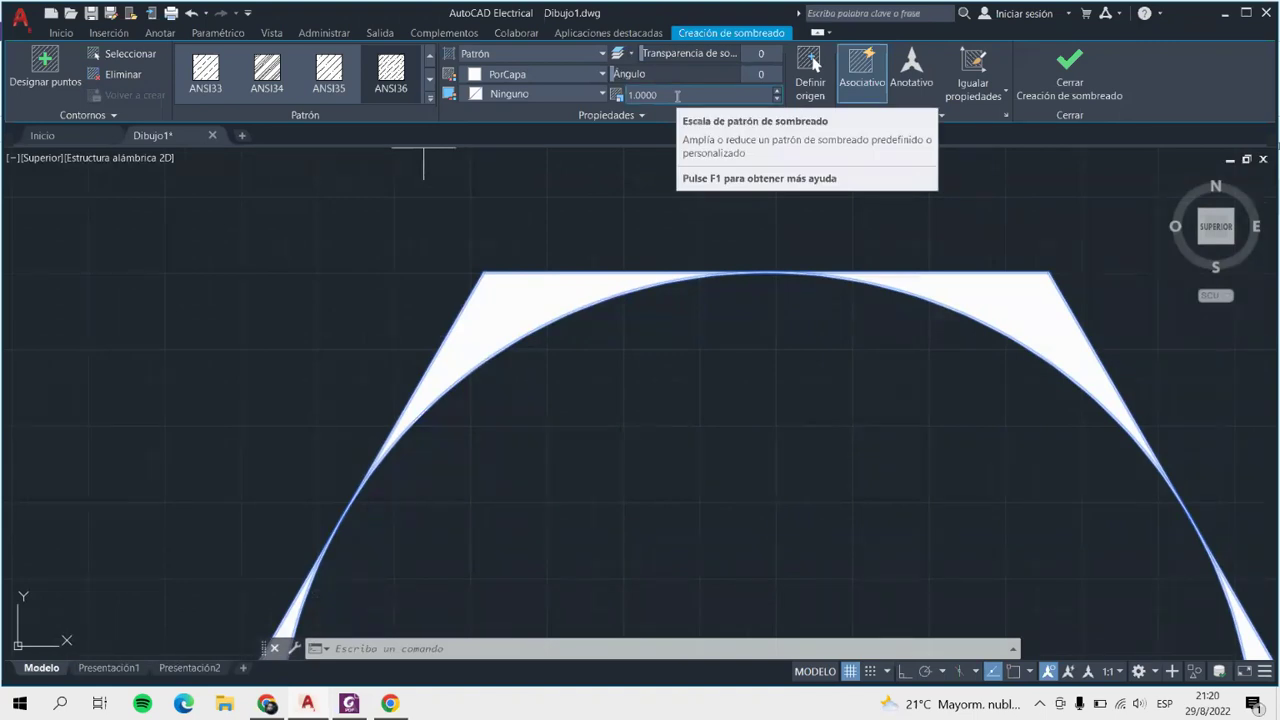
pyautogui.click(677, 95)
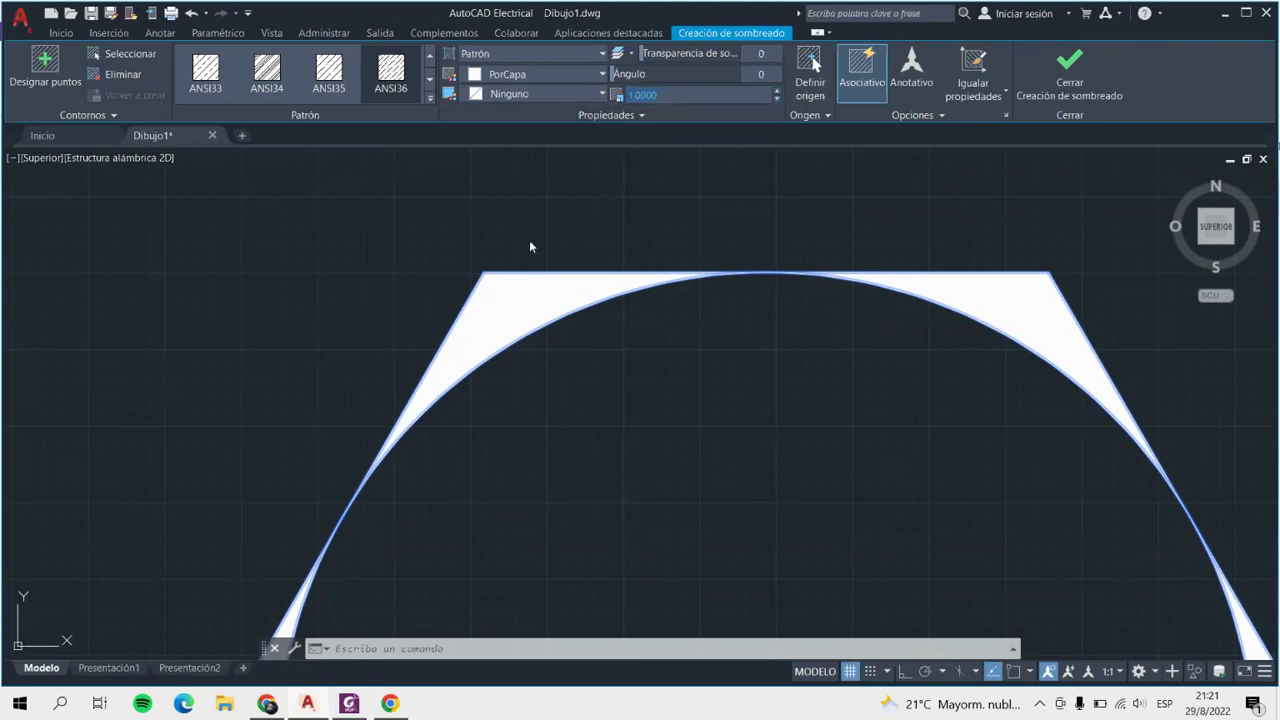
# Set the hatch scale to 5, trying 2 and 3 along the way.
pyautogui.write('2')
pyautogui.press('Return')
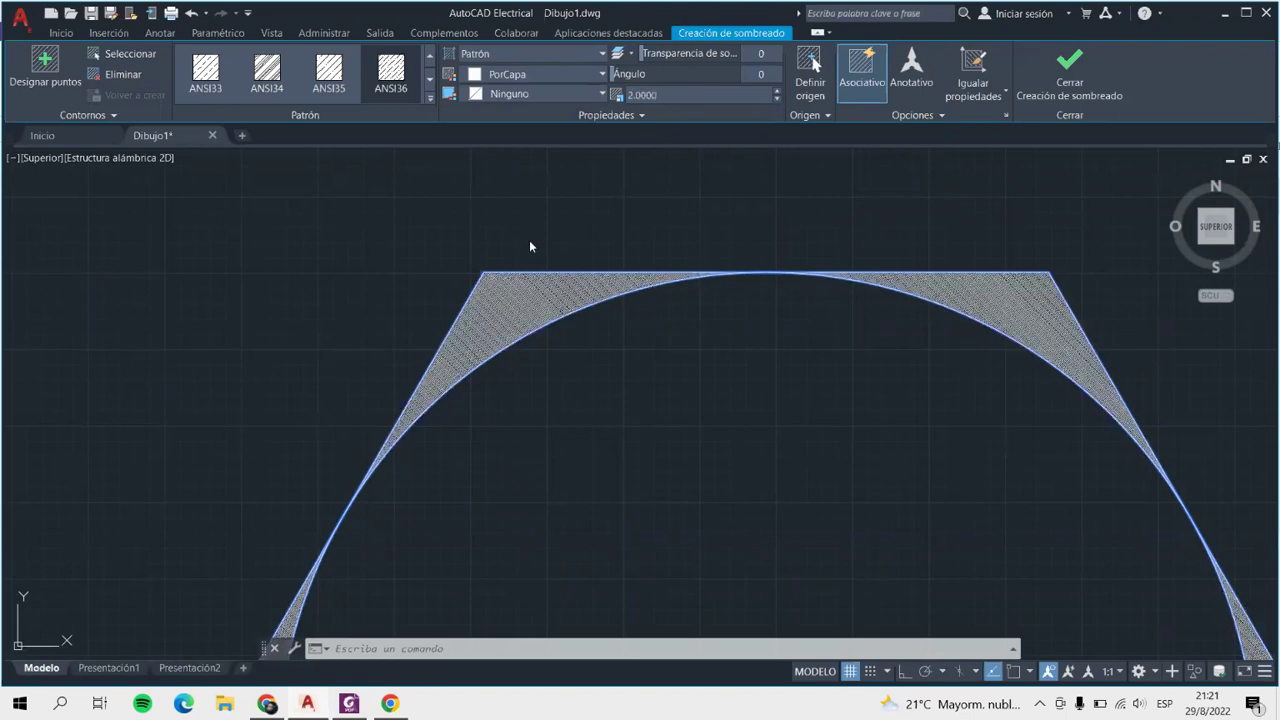
pyautogui.scroll(3, 480, 335)
pyautogui.scroll(3, 474, 341)
pyautogui.scroll(2, 474, 341)
pyautogui.scroll(-2, 476, 320)
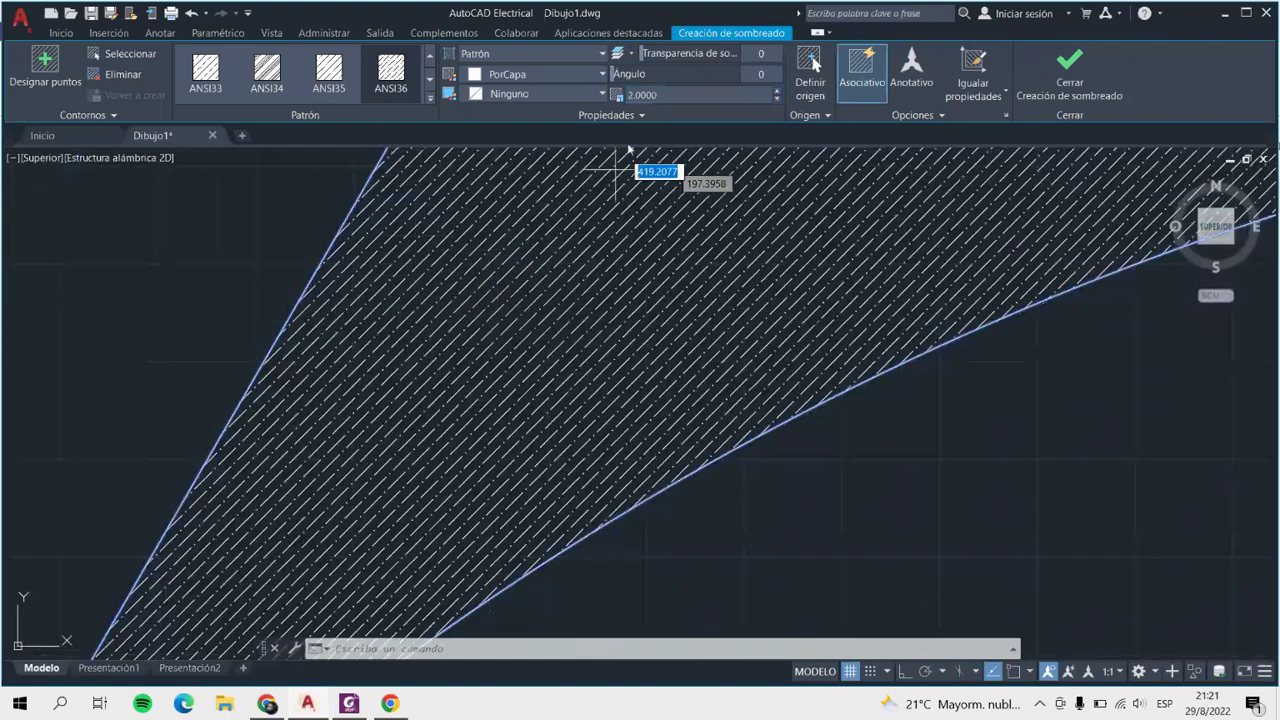
pyautogui.click(618, 95)
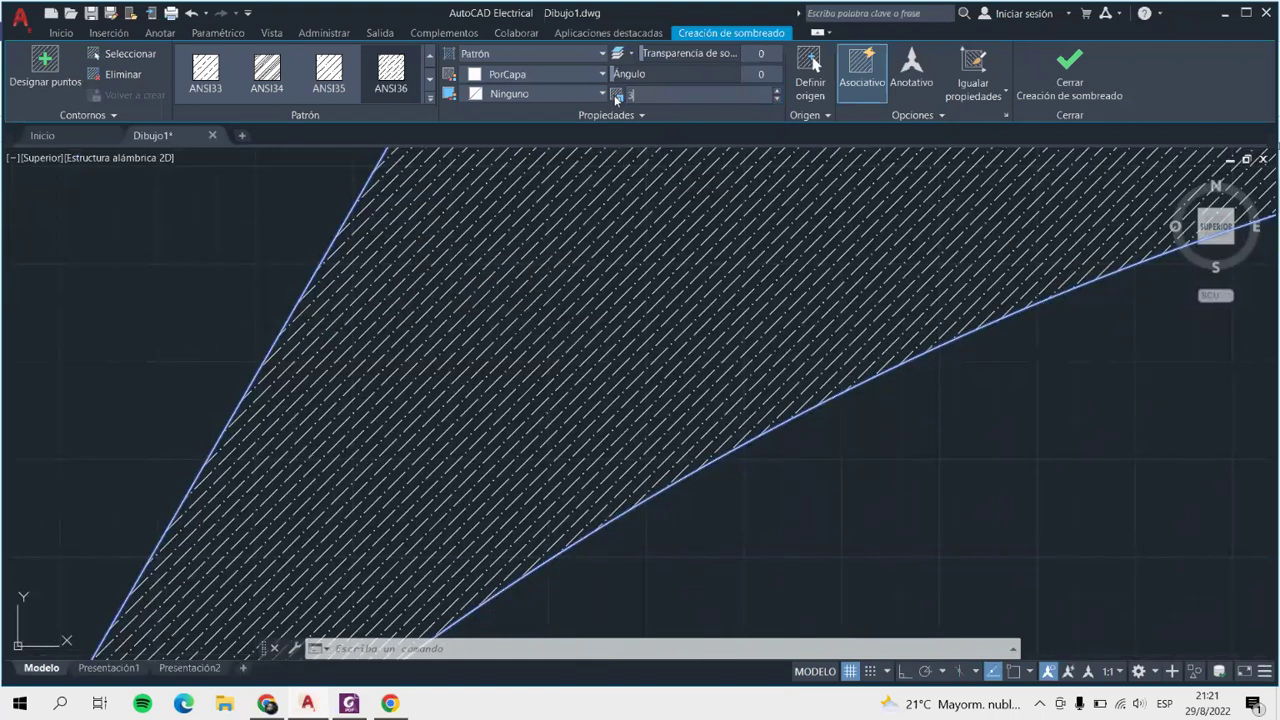
pyautogui.press('Return')
pyautogui.write('5')
pyautogui.press('Return')
pyautogui.scroll(-1, 624, 374)
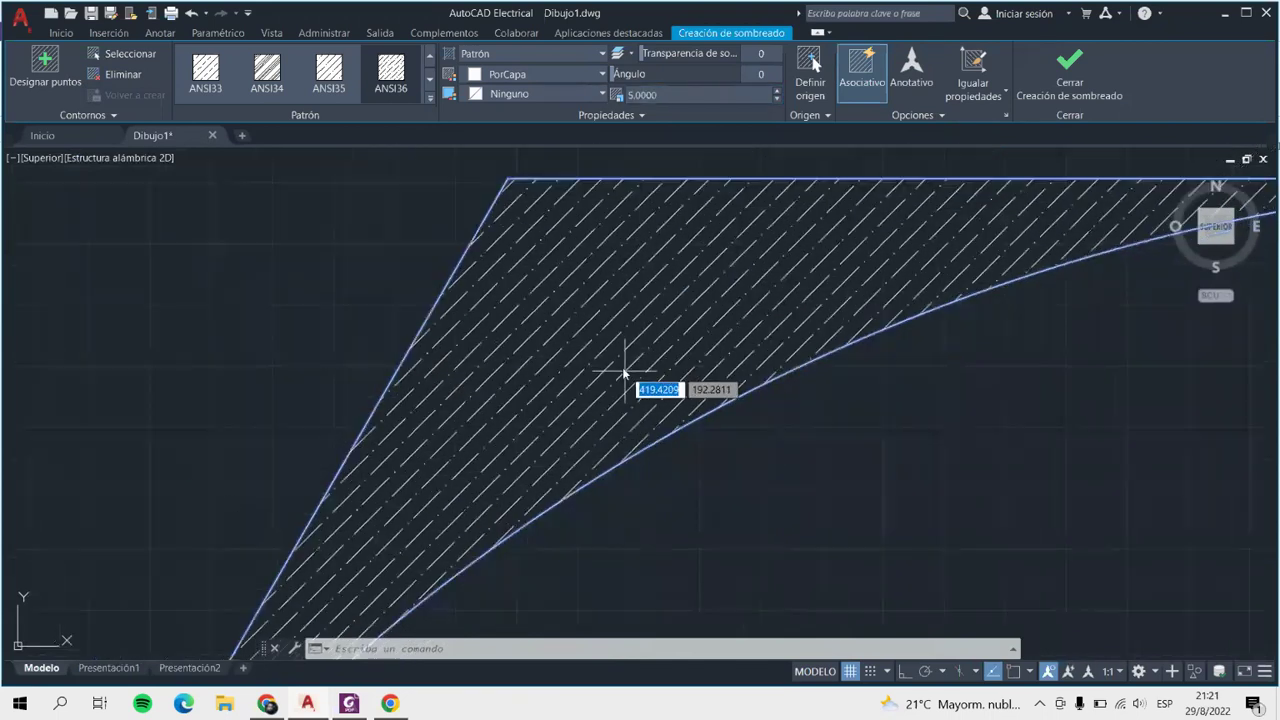
pyautogui.scroll(-3, 630, 372)
pyautogui.scroll(-2, 677, 486)
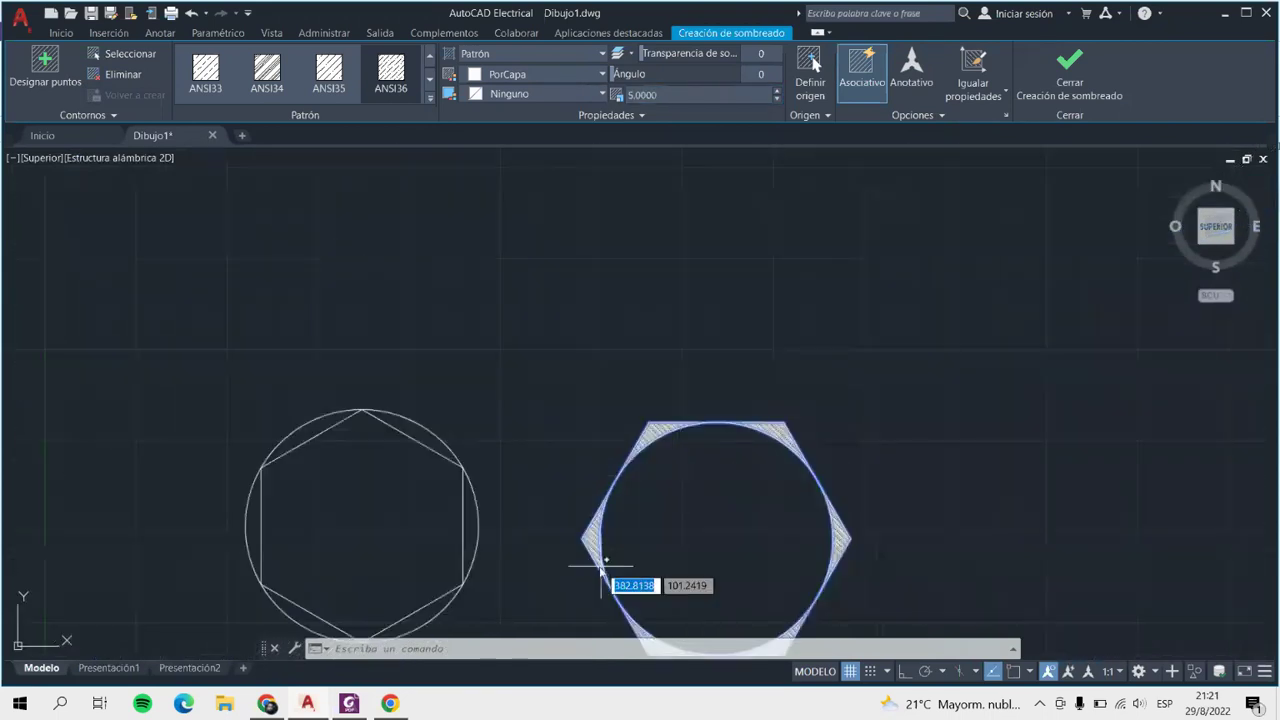
pyautogui.scroll(4, 600, 566)
pyautogui.scroll(2, 609, 366)
pyautogui.scroll(-6, 699, 395)
pyautogui.scroll(2, 743, 337)
pyautogui.scroll(2, 277, 451)
pyautogui.scroll(1, 277, 451)
pyautogui.scroll(2, 337, 405)
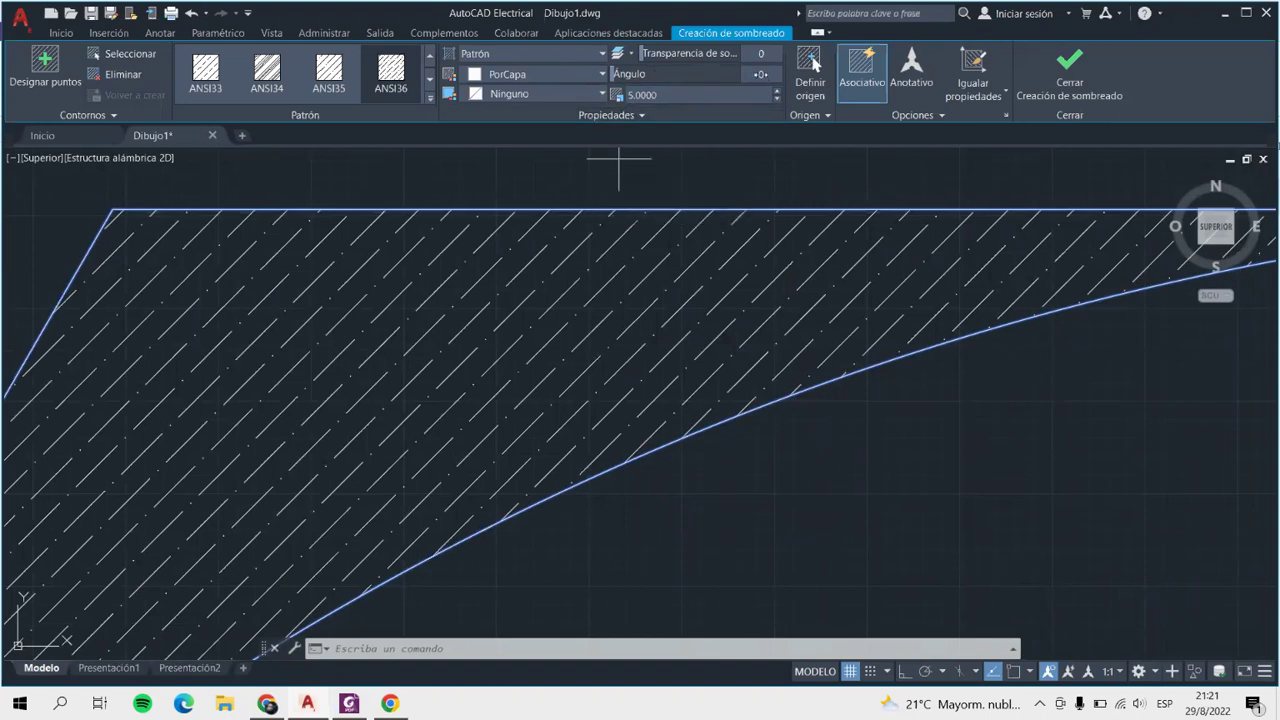
# Rotate the hatch angle to 180, stepping through 30, 60 and 90.
pyautogui.write('30')
pyautogui.press('Return')
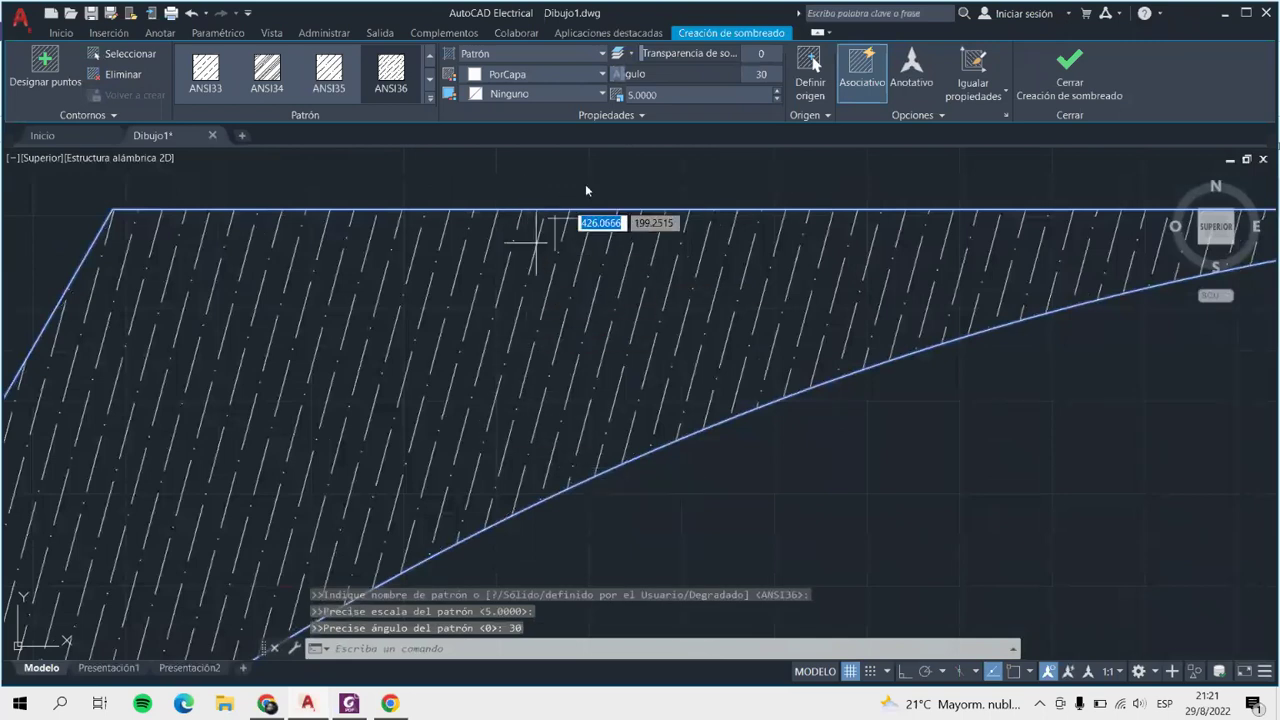
pyautogui.write('60')
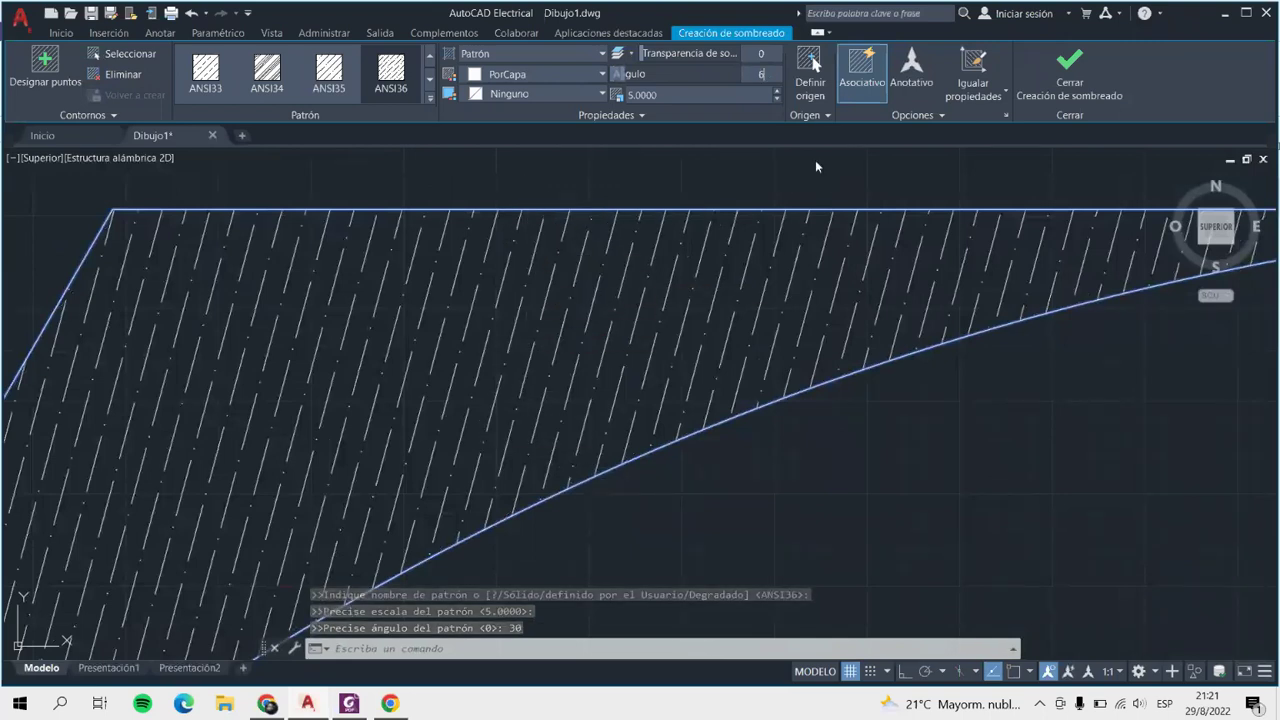
pyautogui.press('Return')
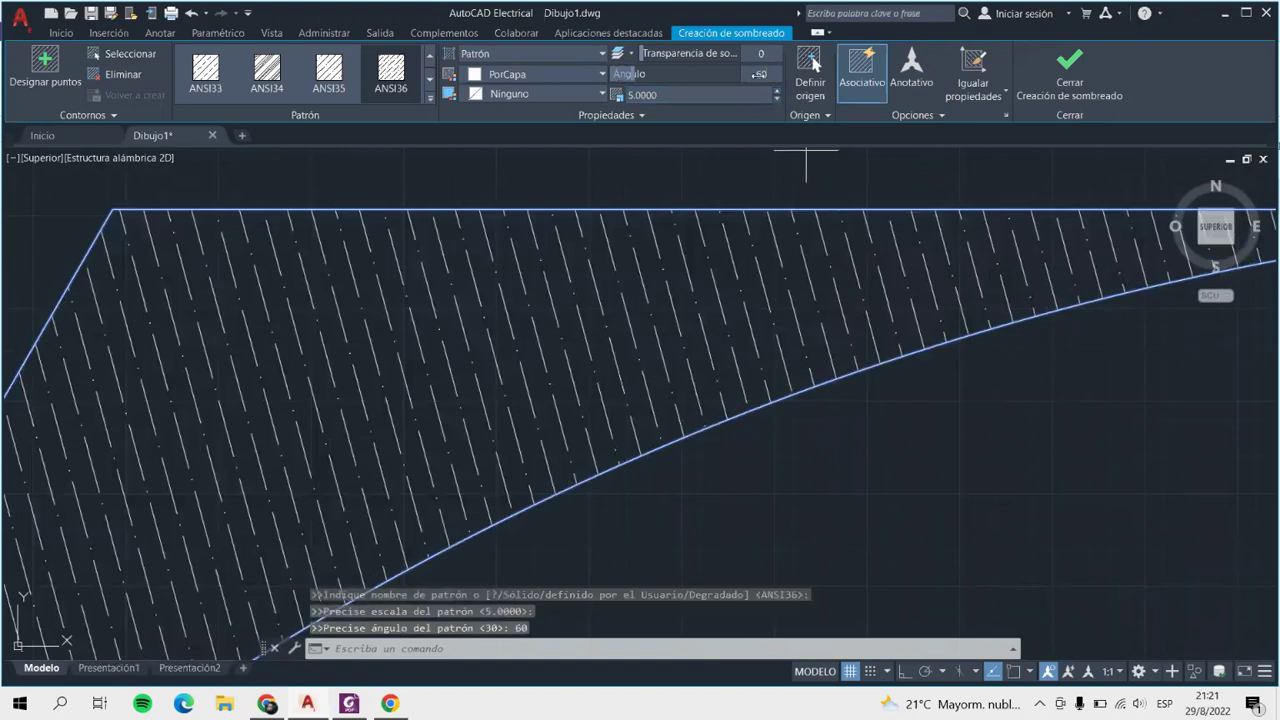
pyautogui.press('Return')
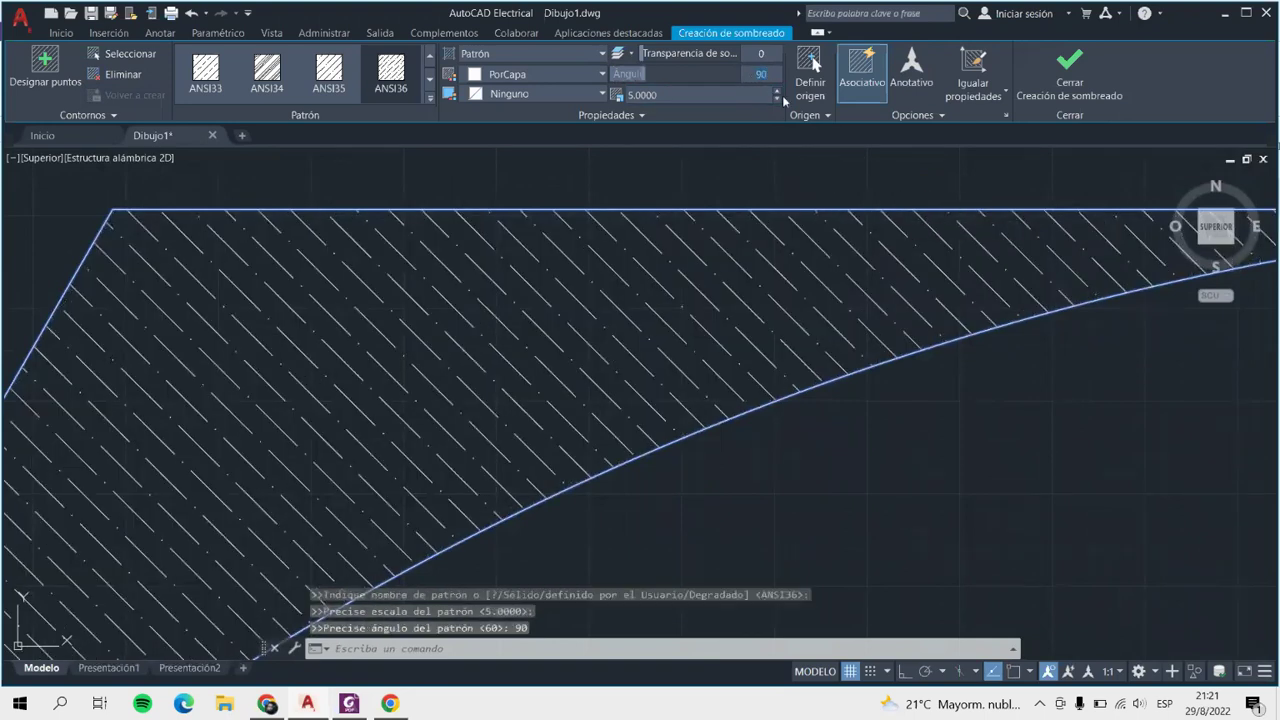
pyautogui.write('180')
pyautogui.press('Return')
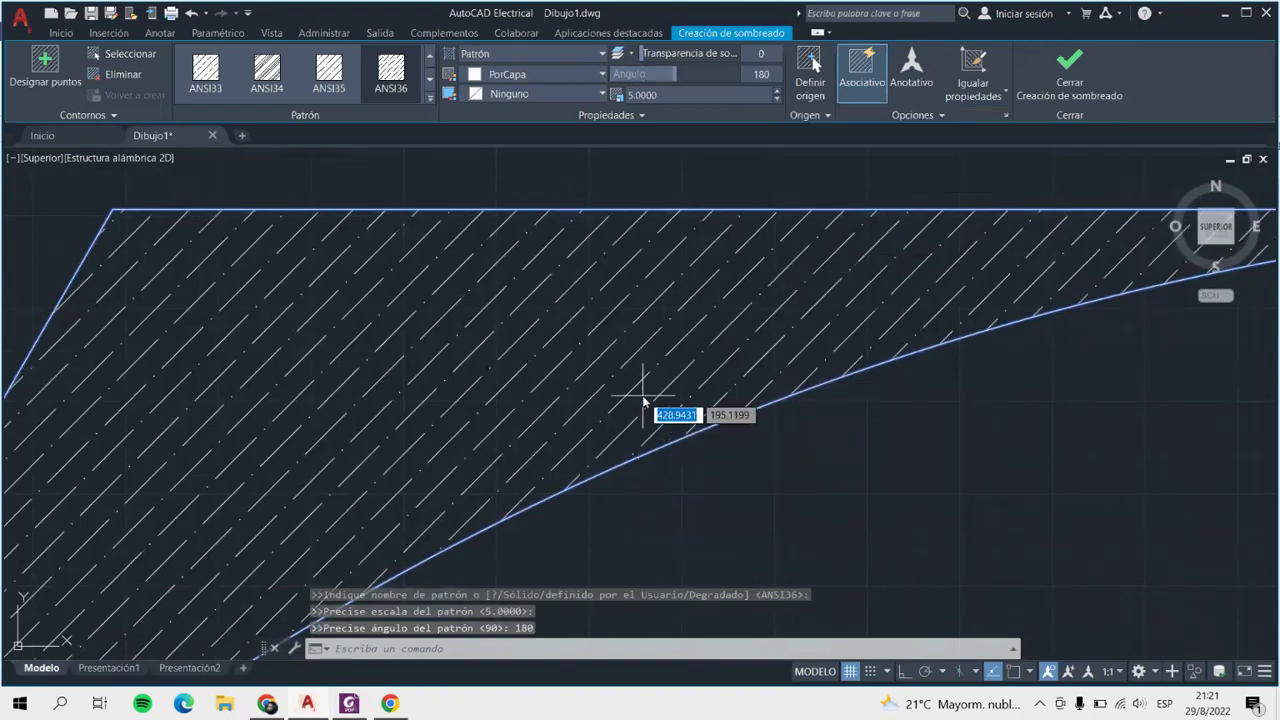
# Set the hatch colour to Verde (green) and zoom to check the hatch lines.
pyautogui.click(592, 77)
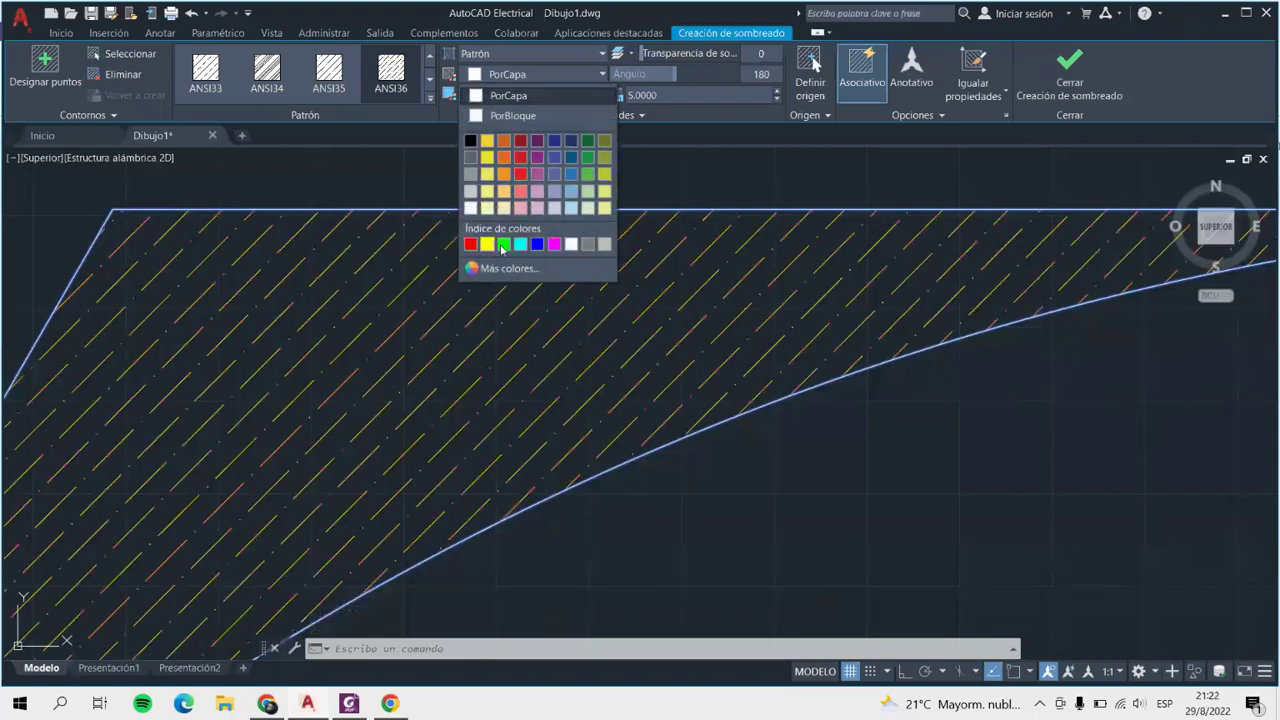
pyautogui.click(504, 244)
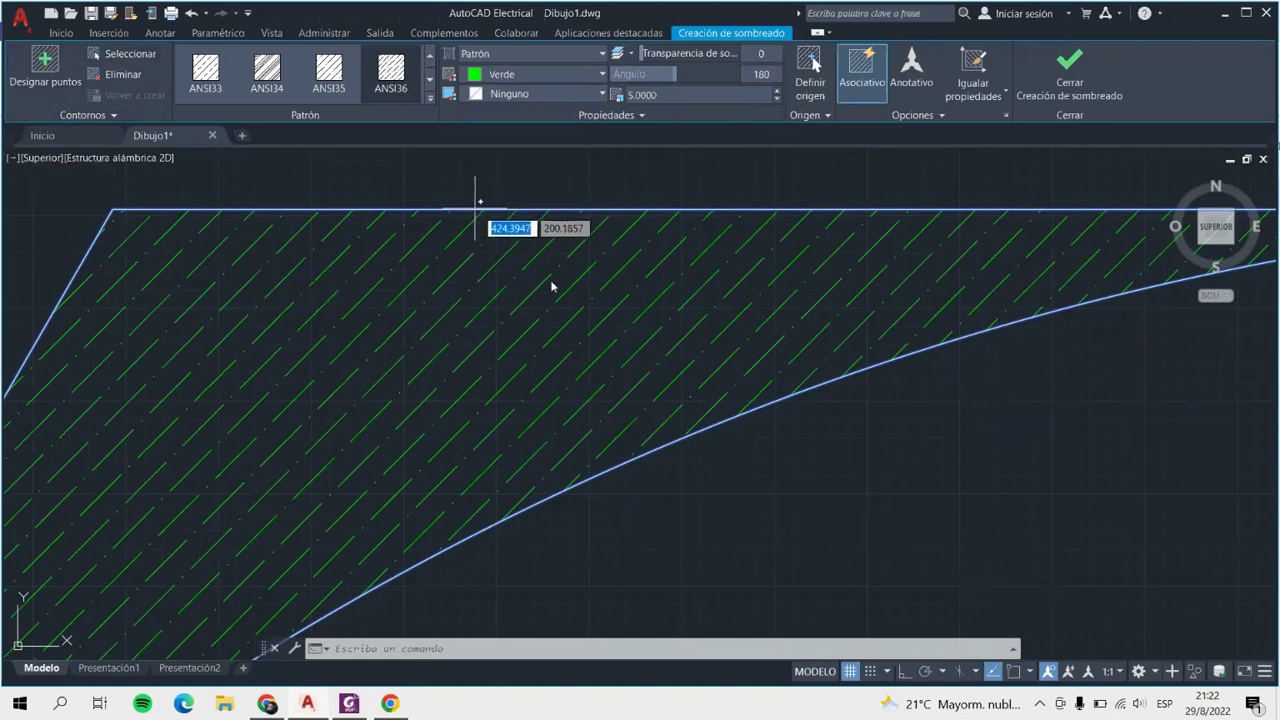
pyautogui.scroll(-3, 563, 334)
pyautogui.scroll(-3, 563, 309)
pyautogui.scroll(5, 566, 395)
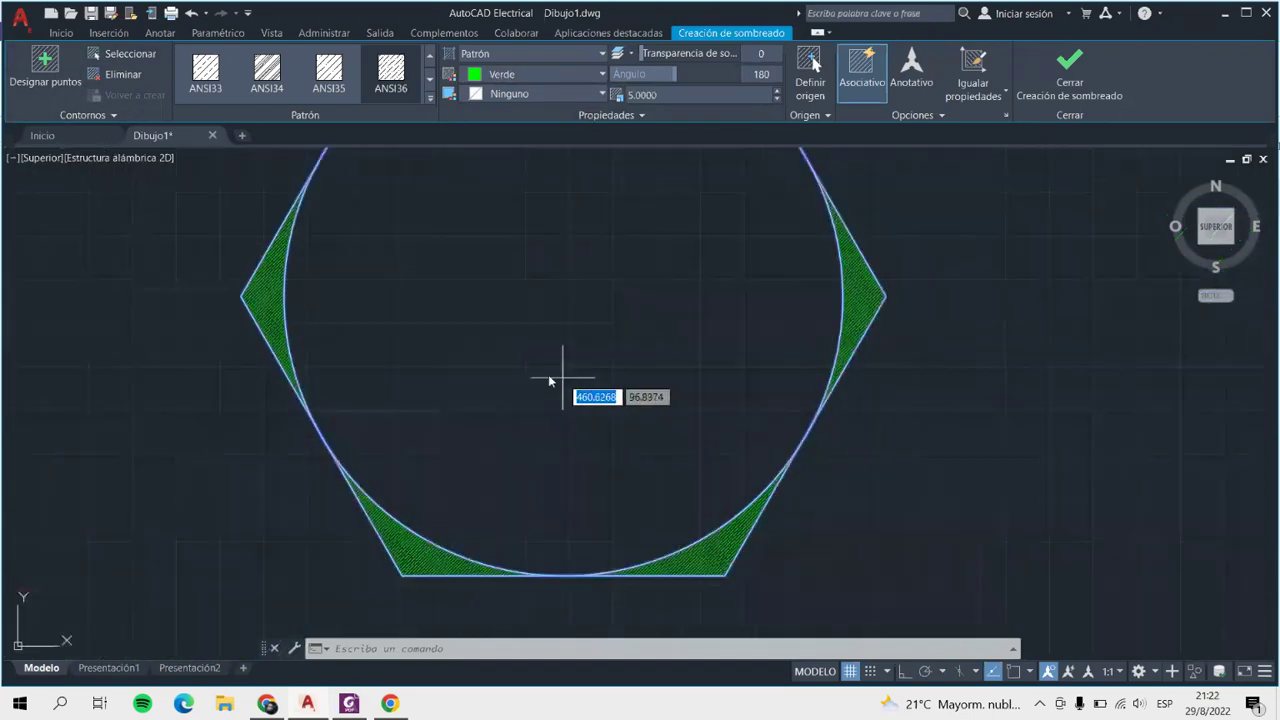
pyautogui.scroll(3, 406, 298)
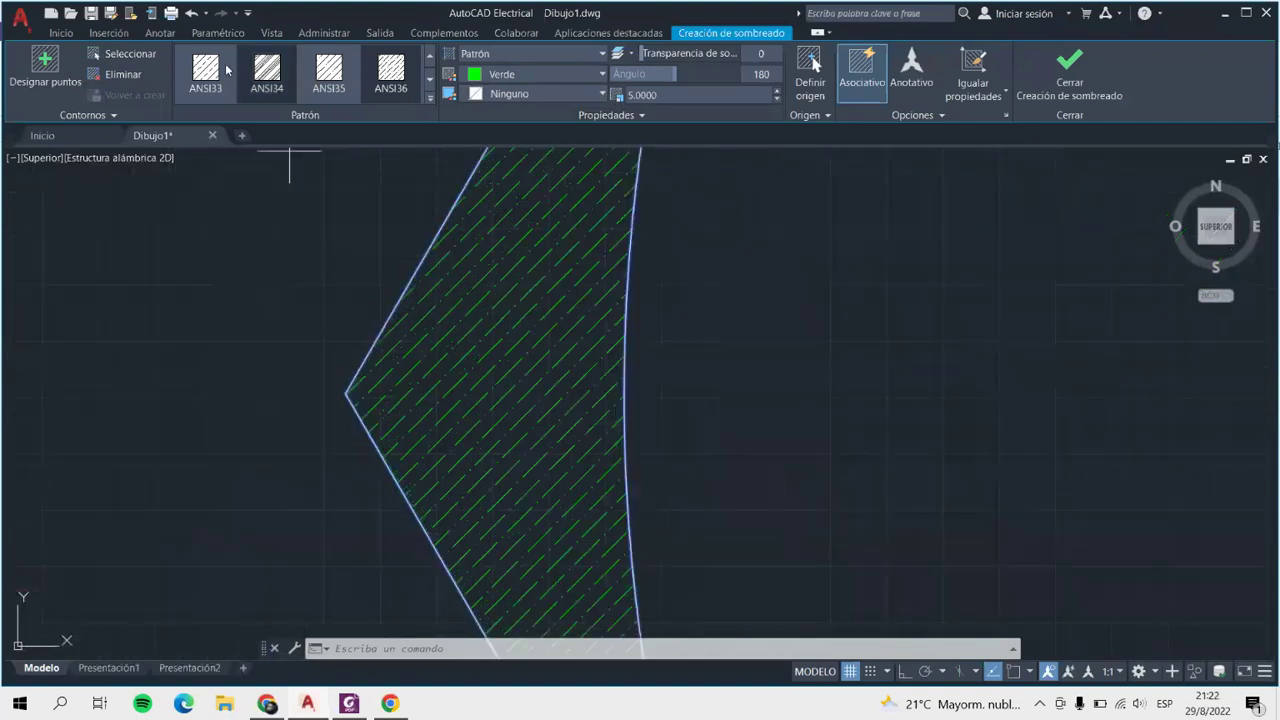
# Try the SOLID pattern, undo it, and switch the hatch to ANSI32.
pyautogui.click(431, 57)
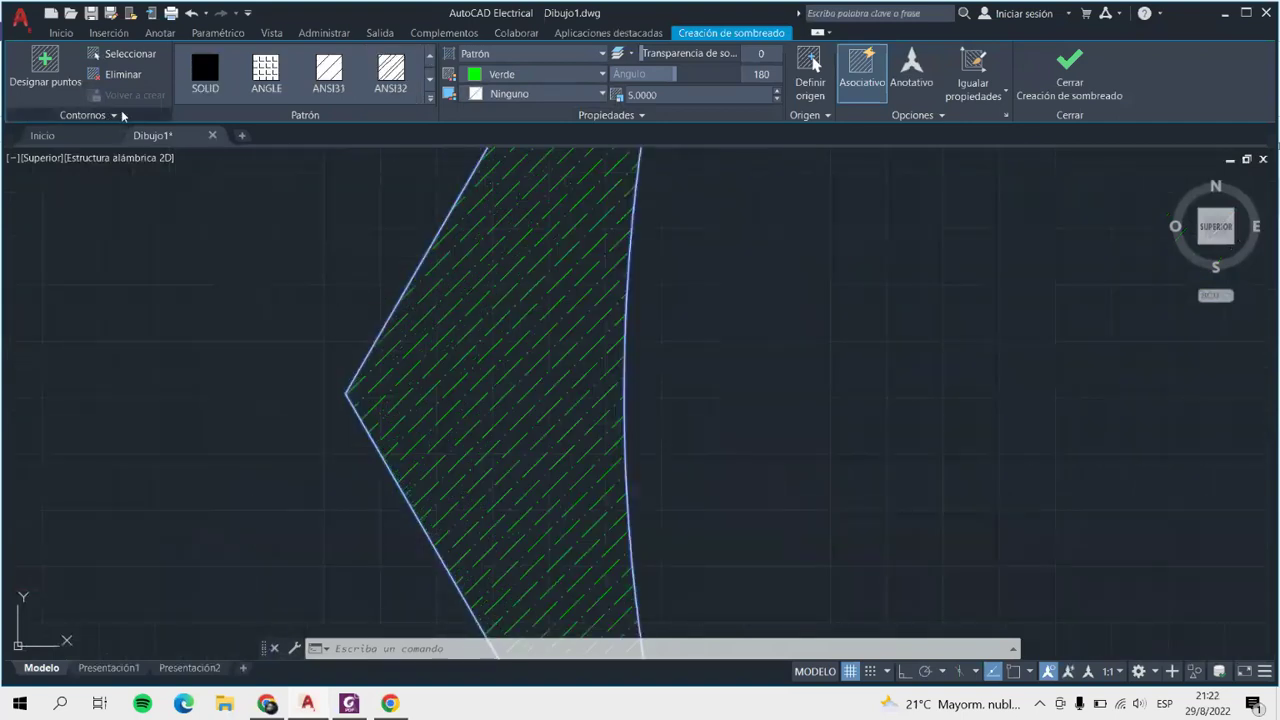
pyautogui.click(205, 70)
pyautogui.scroll(-5, 683, 400)
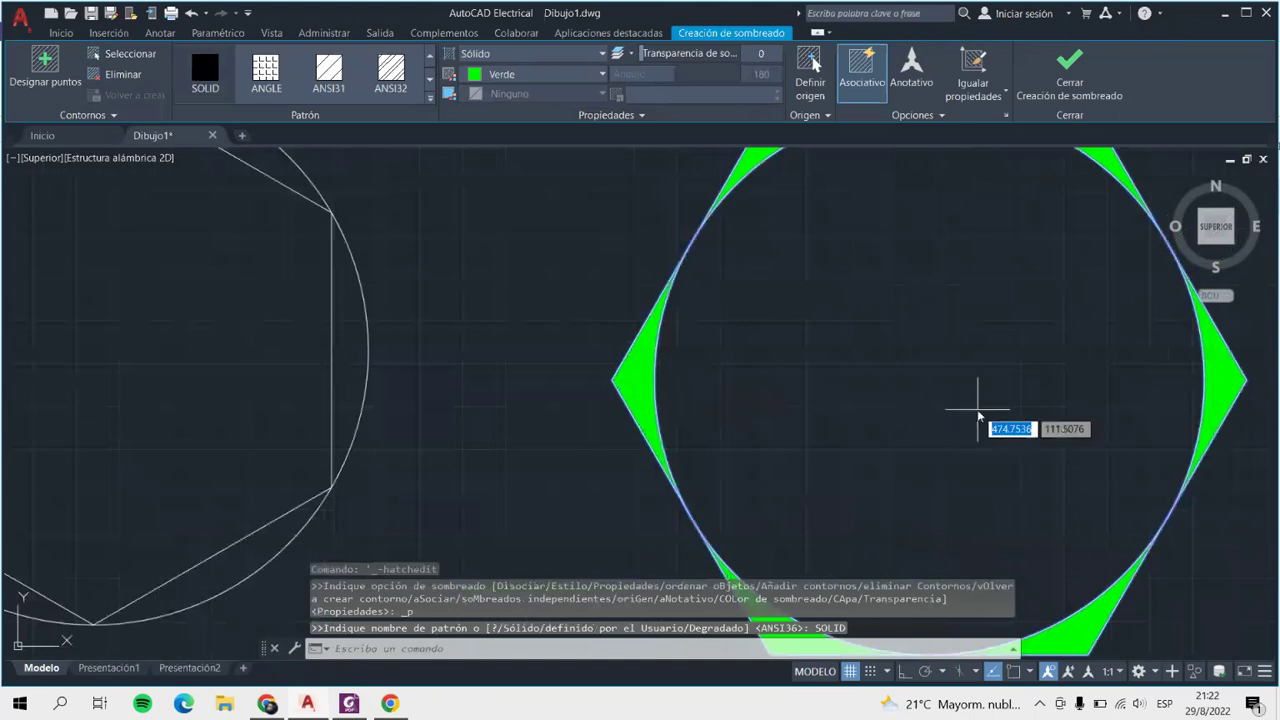
pyautogui.hotkey('ctrl', 'z')
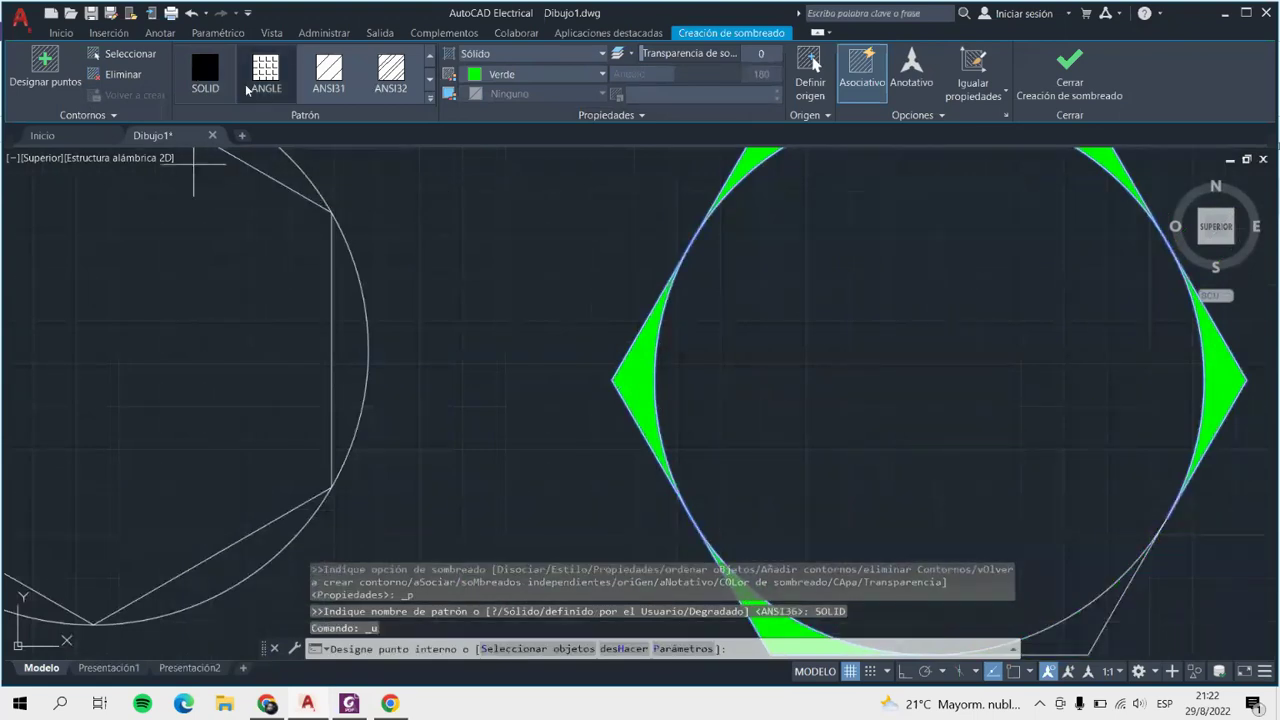
pyautogui.click(383, 78)
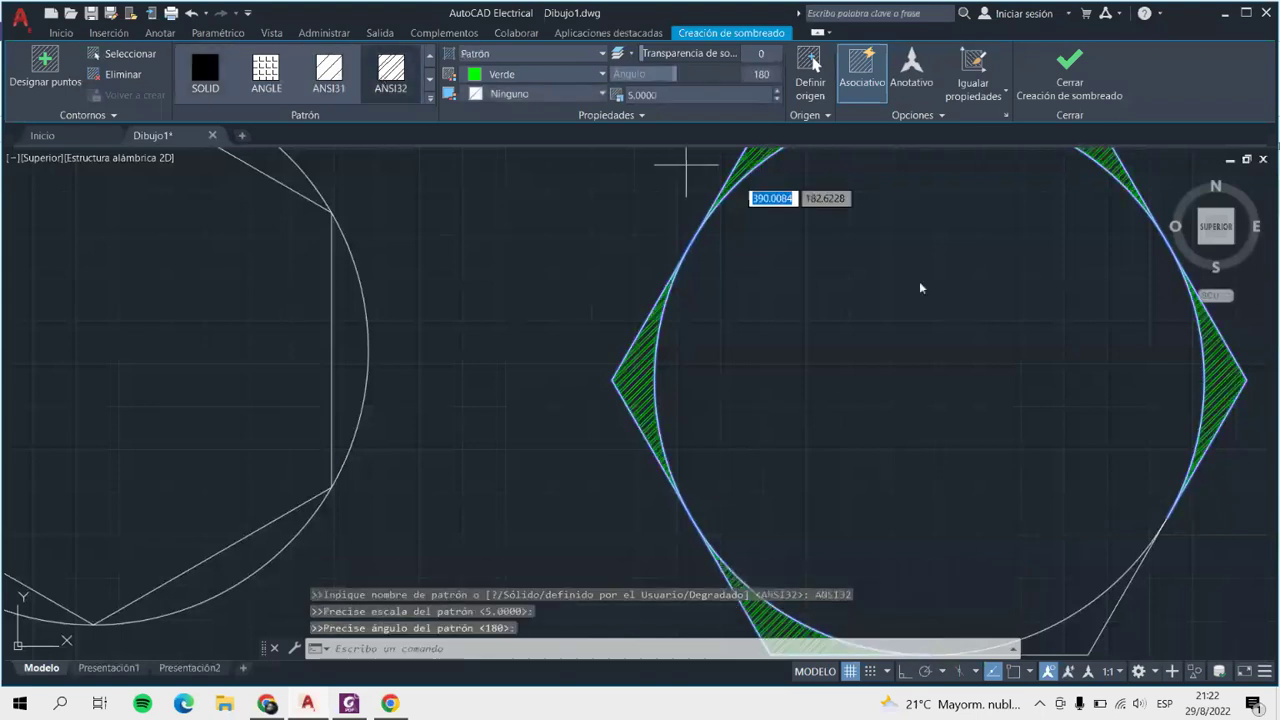
pyautogui.scroll(-5, 886, 337)
pyautogui.scroll(5, 960, 400)
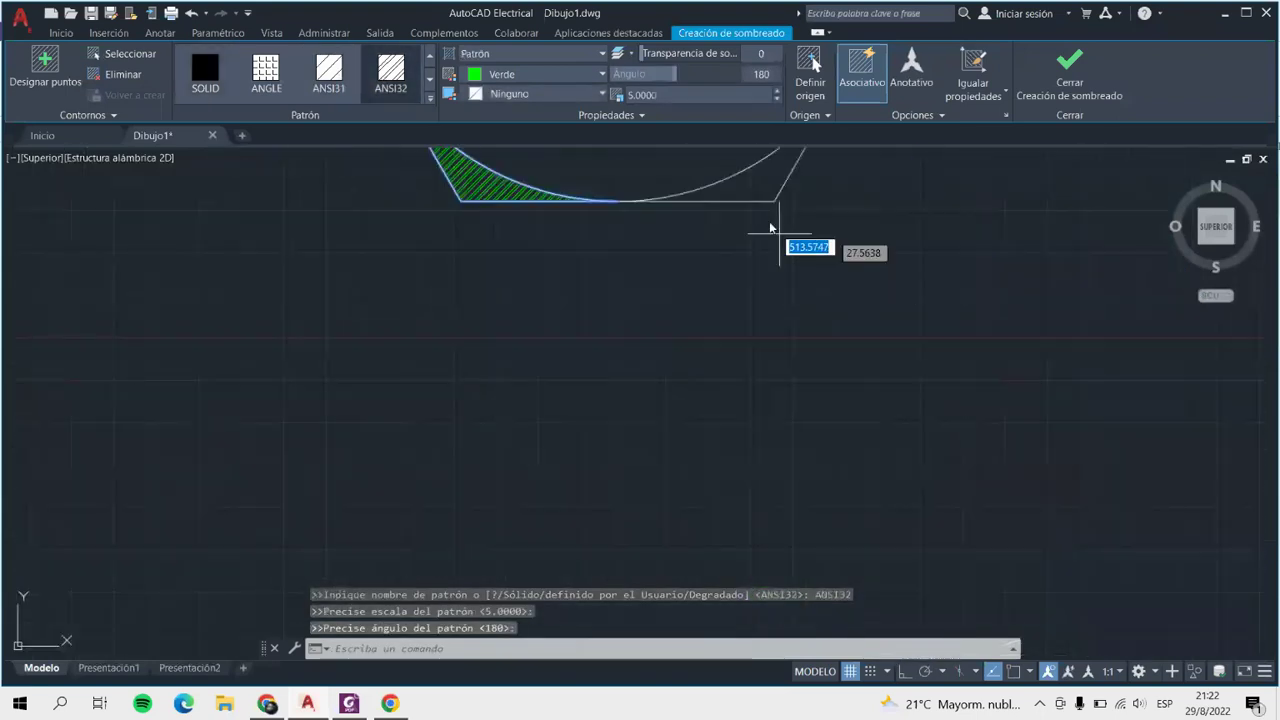
# Pick the hexagon-circle gaps as the hatch area and close Hatch Creation.
pyautogui.click(760, 182)
pyautogui.scroll(-5, 1025, 327)
pyautogui.scroll(3, 950, 330)
pyautogui.scroll(2, 880, 420)
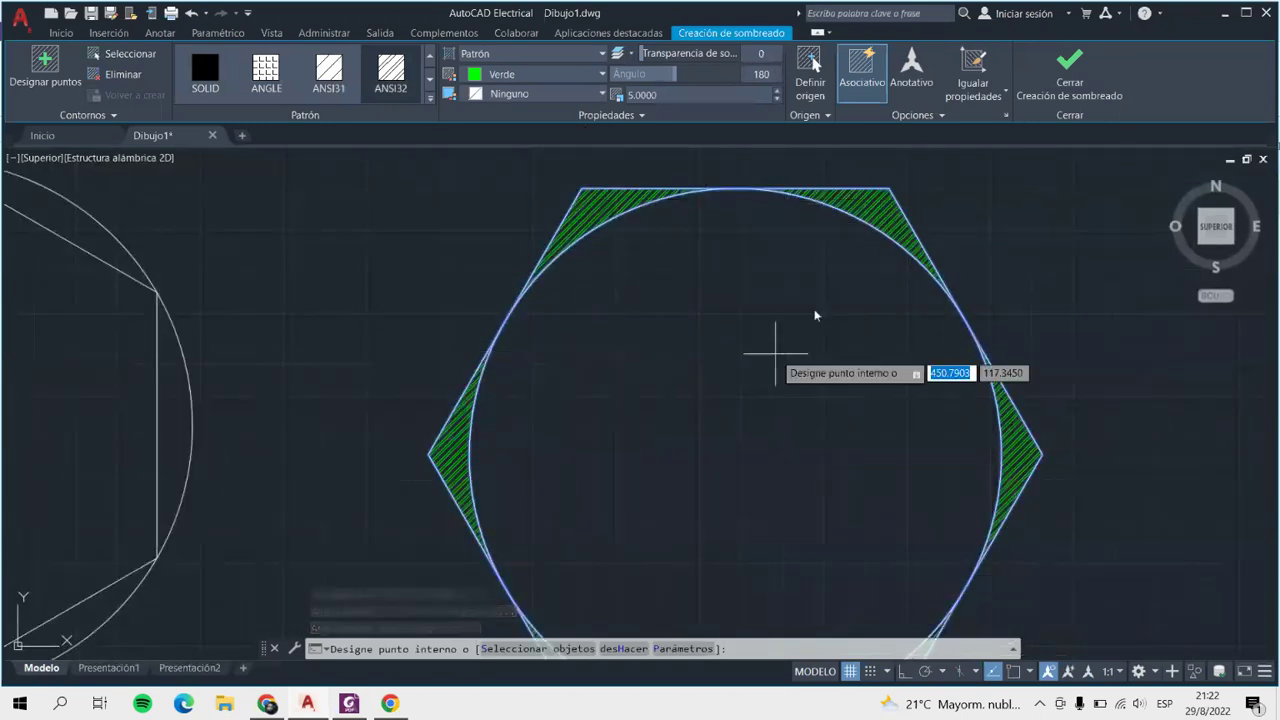
pyautogui.click(1070, 66)
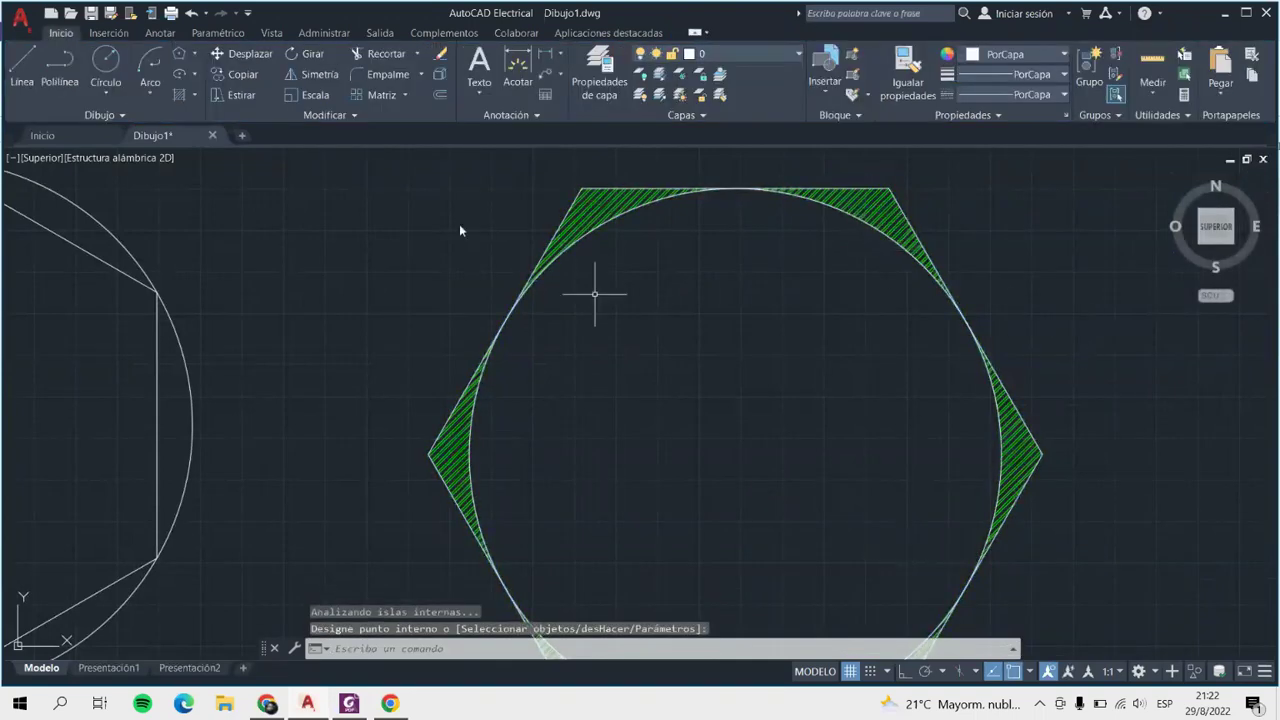
# Start a gradient fill inside the circle.
pyautogui.click(194, 95)
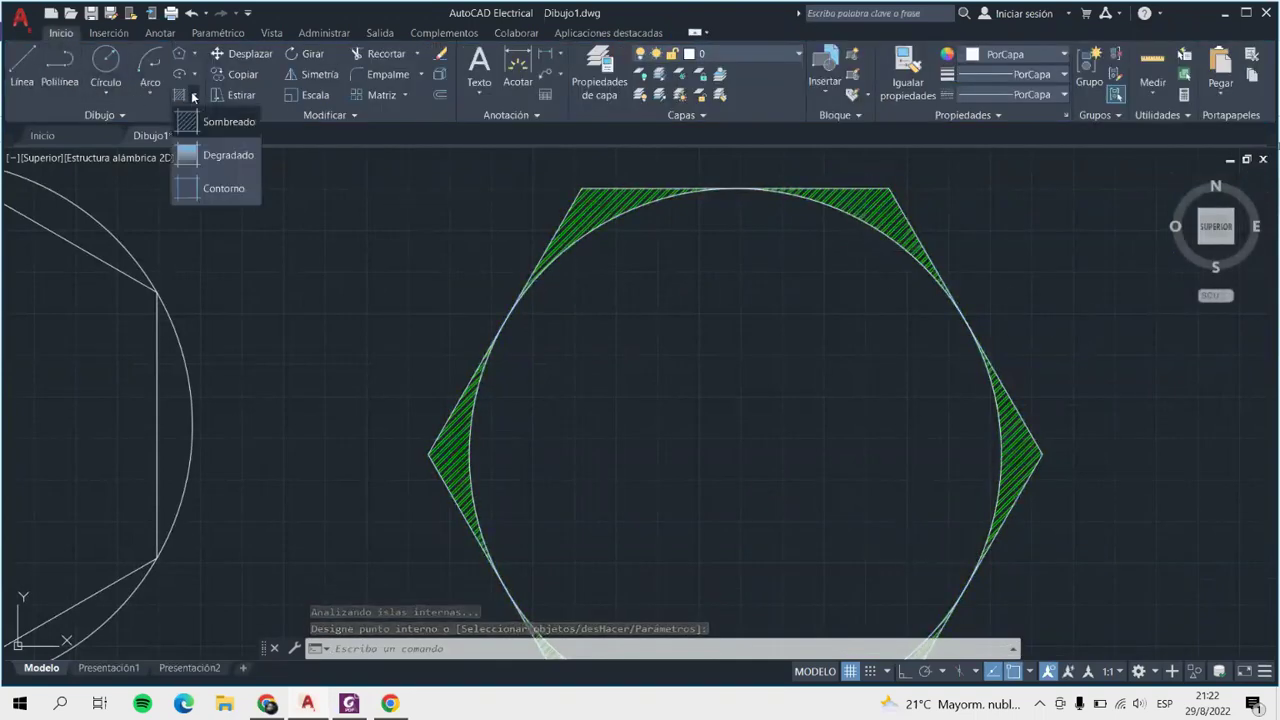
pyautogui.click(226, 157)
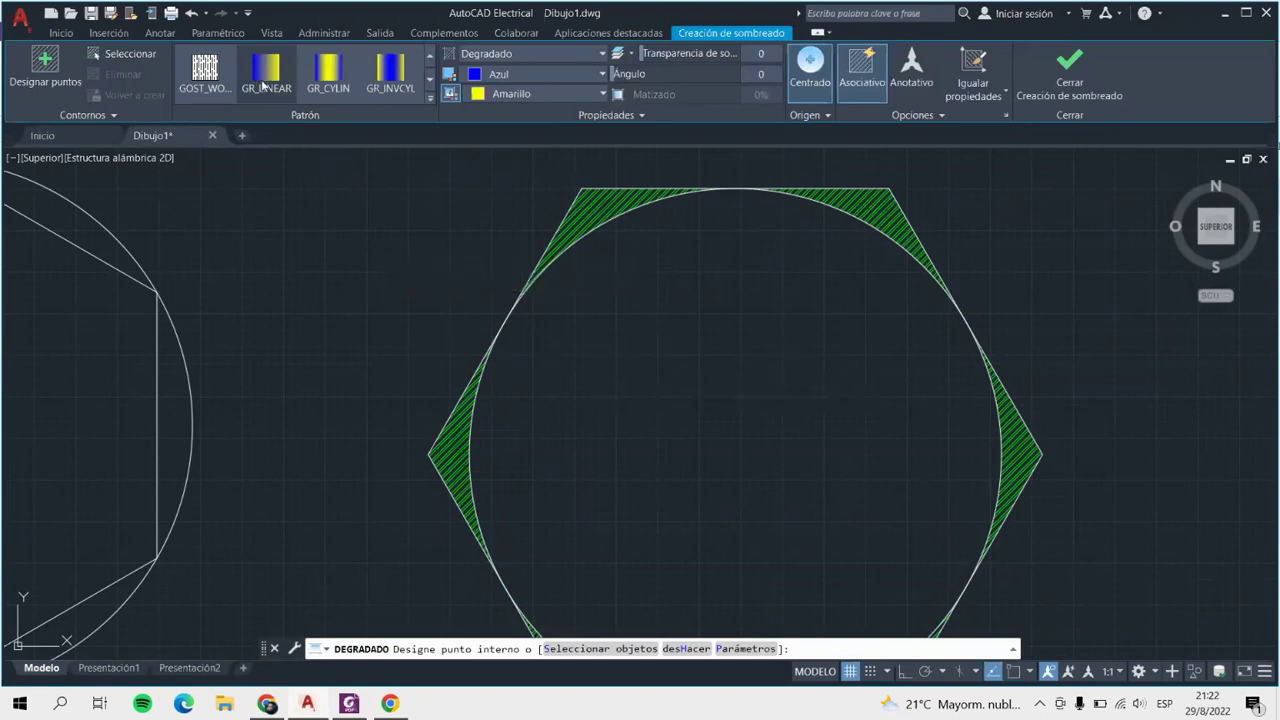
pyautogui.click(768, 395)
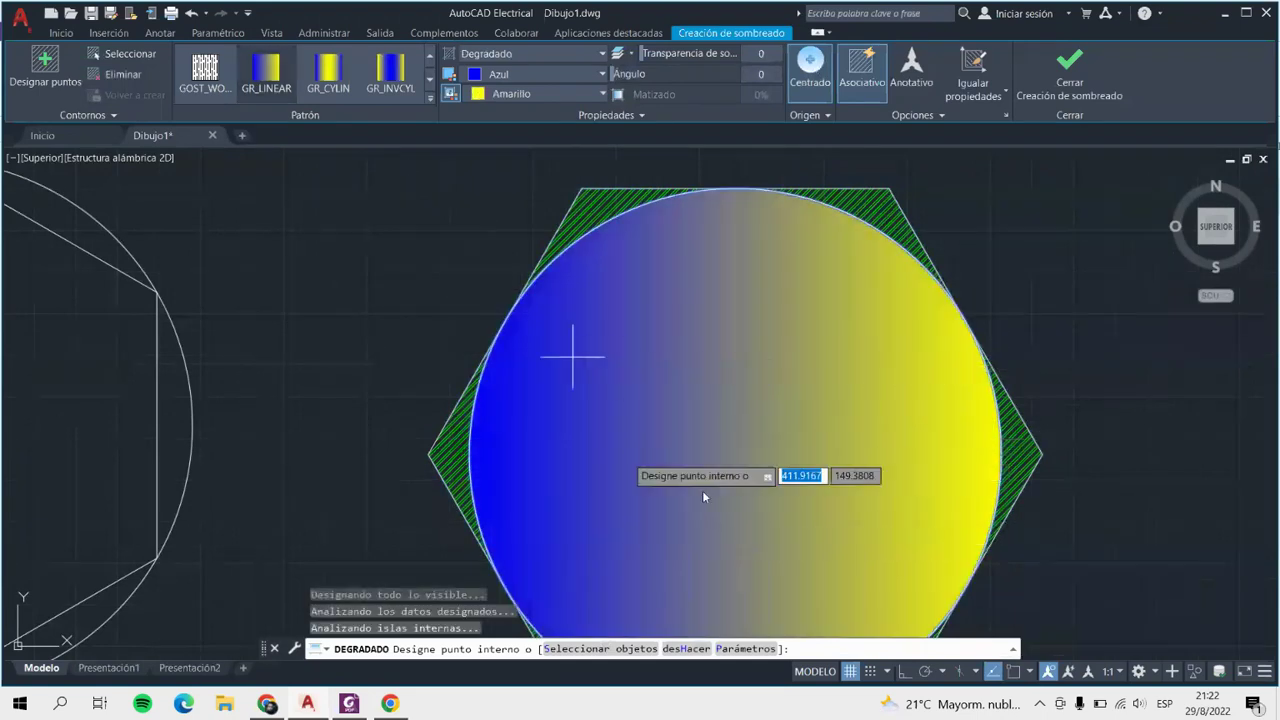
# Set the gradient colours to Rojo and Verde, then open Más colores for colour 1.
pyautogui.click(566, 75)
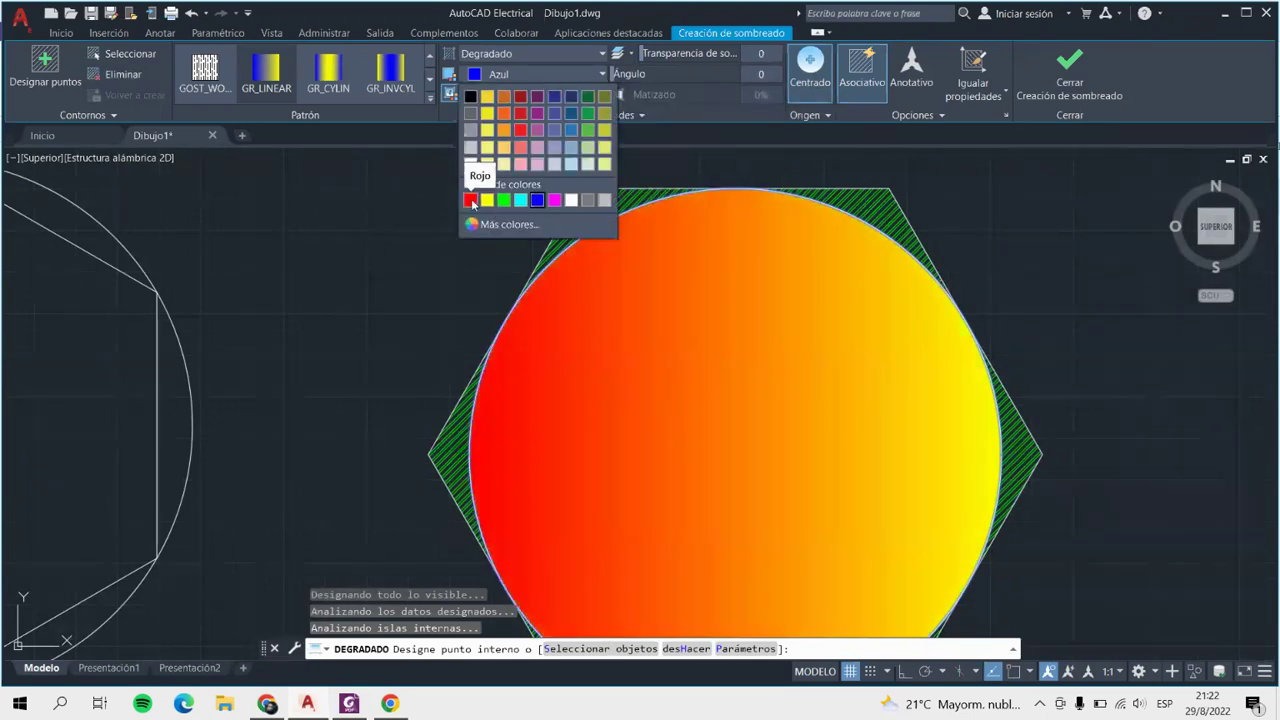
pyautogui.click(470, 200)
pyautogui.click(510, 93)
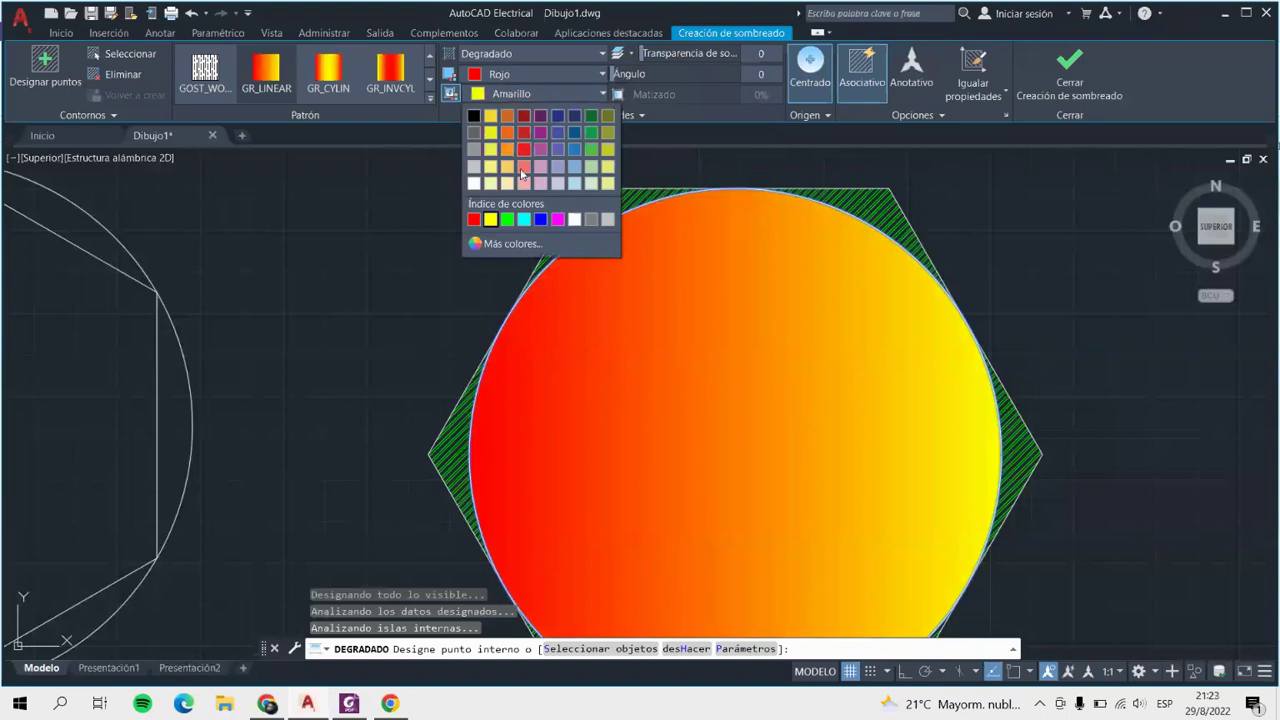
pyautogui.click(510, 219)
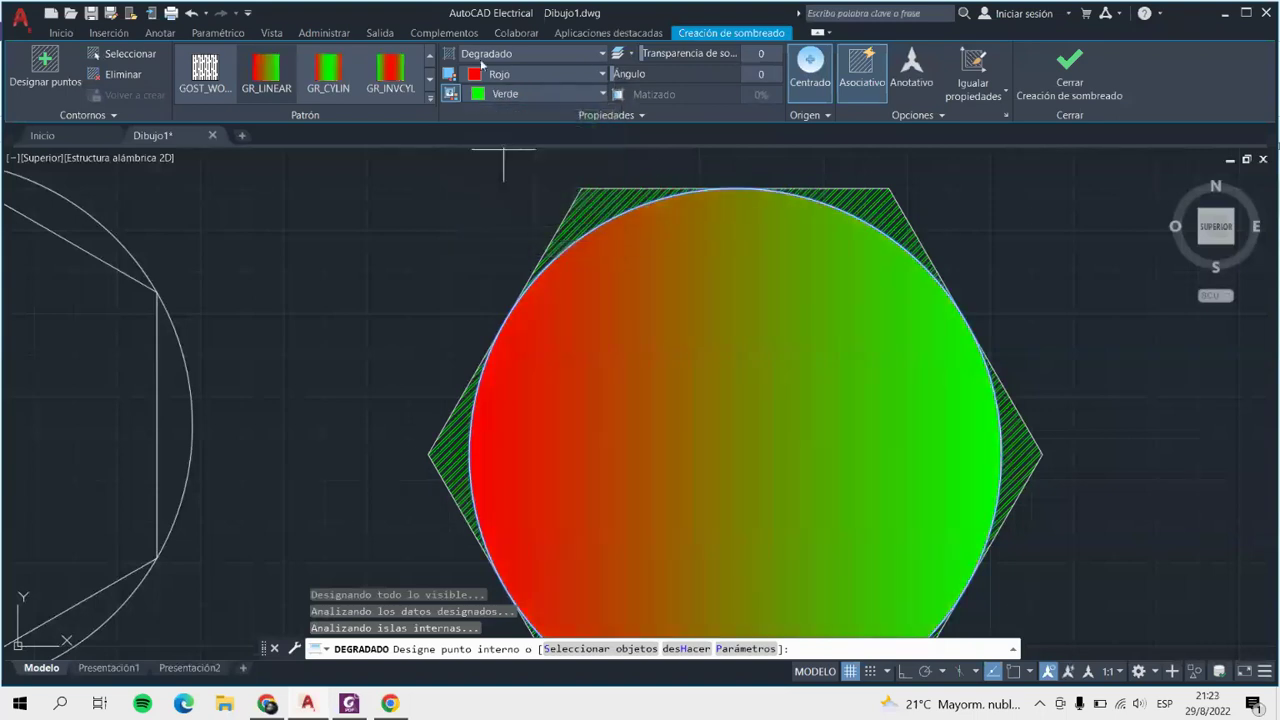
pyautogui.click(569, 76)
pyautogui.click(497, 224)
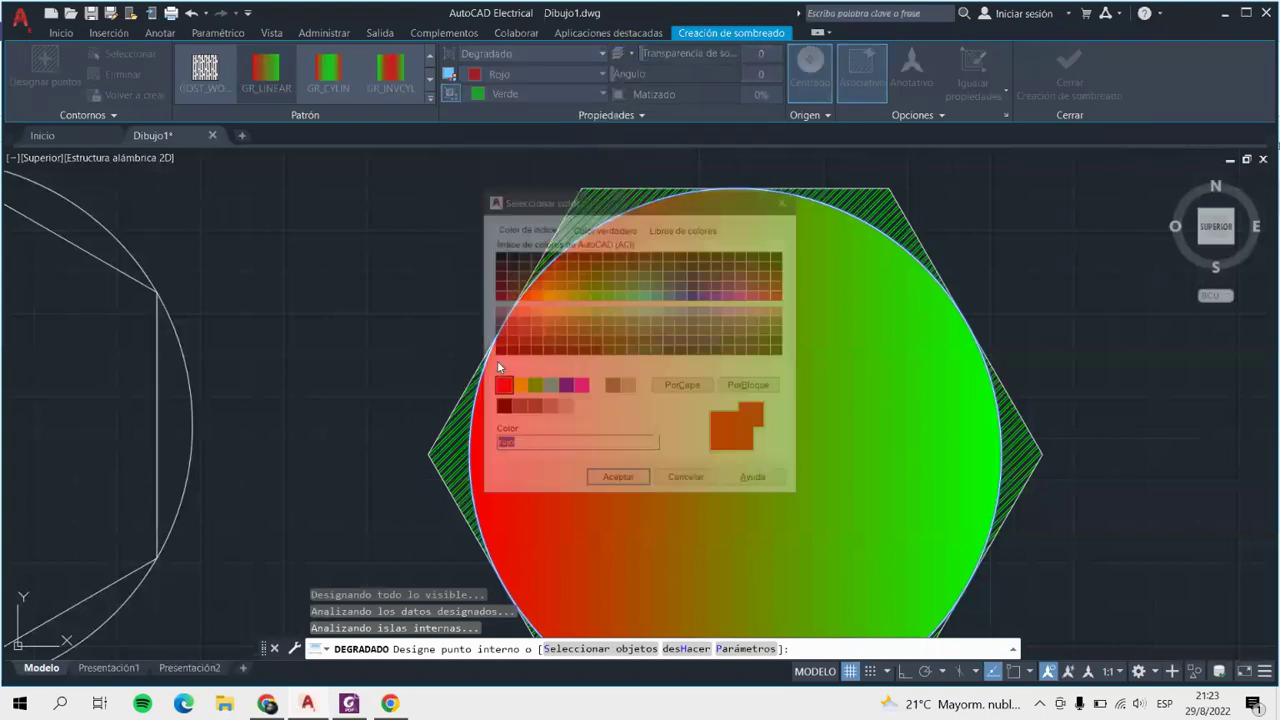
# Pick index colour 80 in Seleccionar color for the first gradient colour.
pyautogui.click(619, 229)
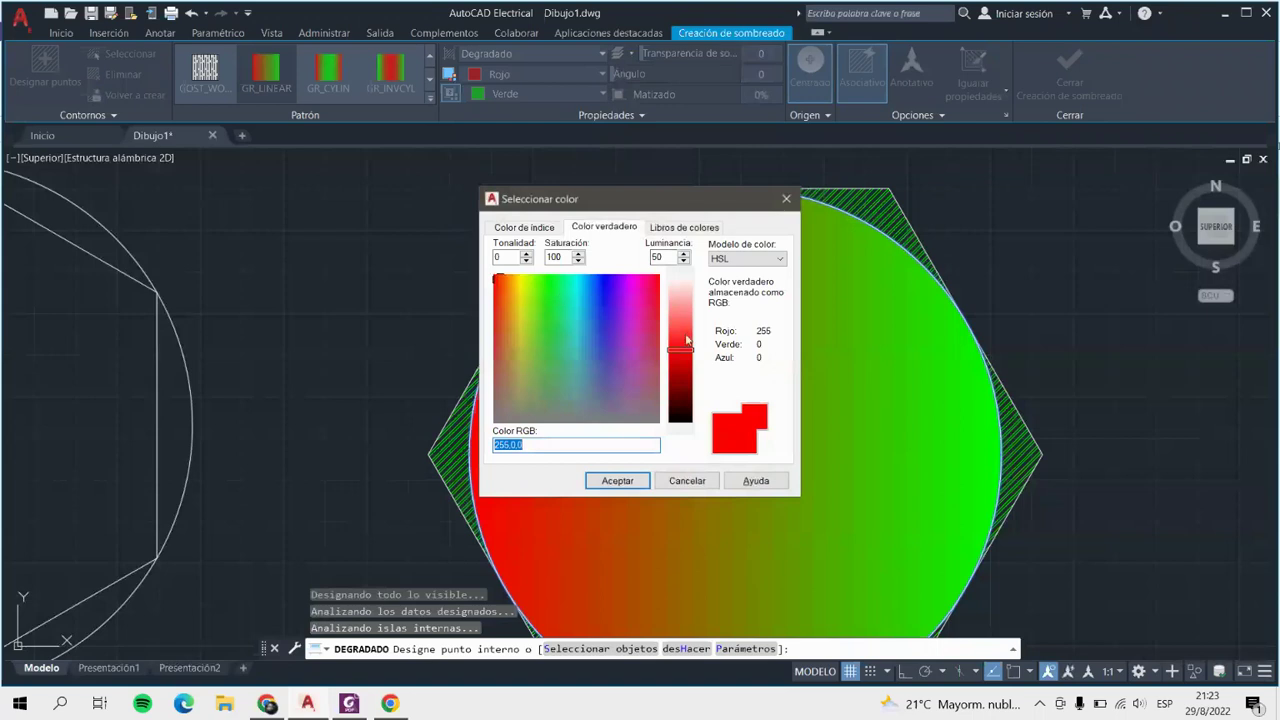
pyautogui.click(697, 228)
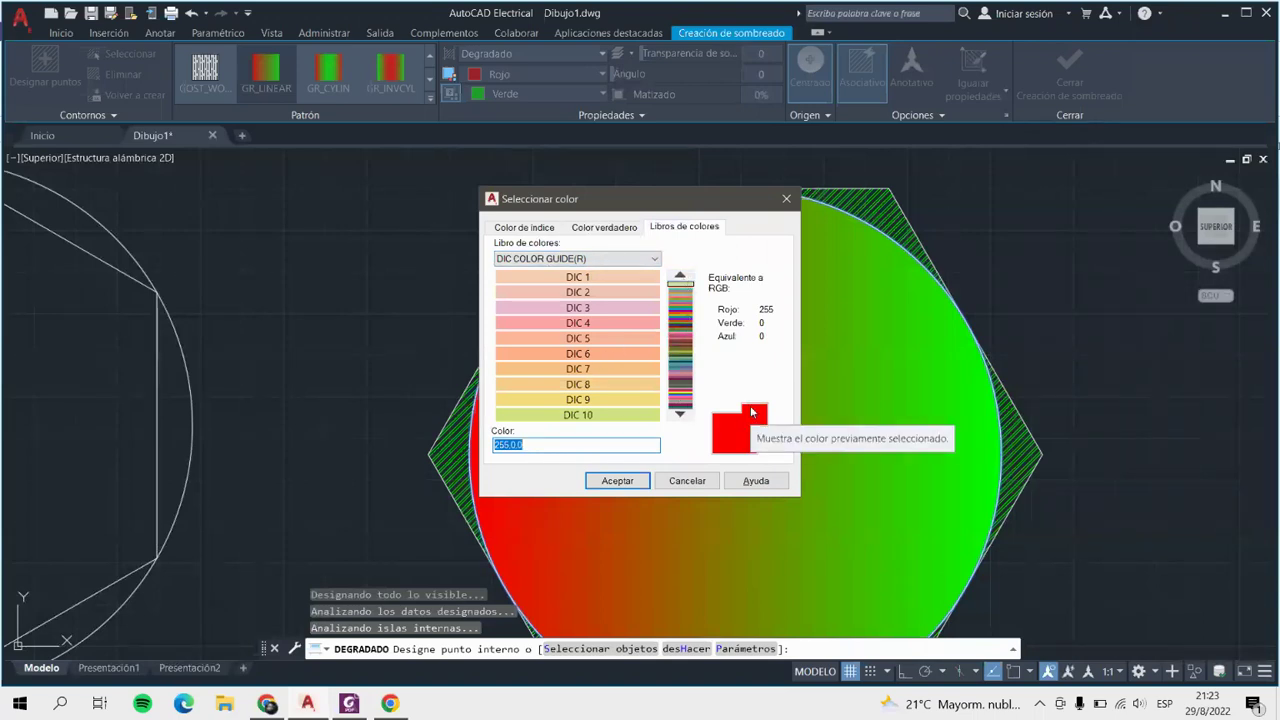
pyautogui.click(524, 227)
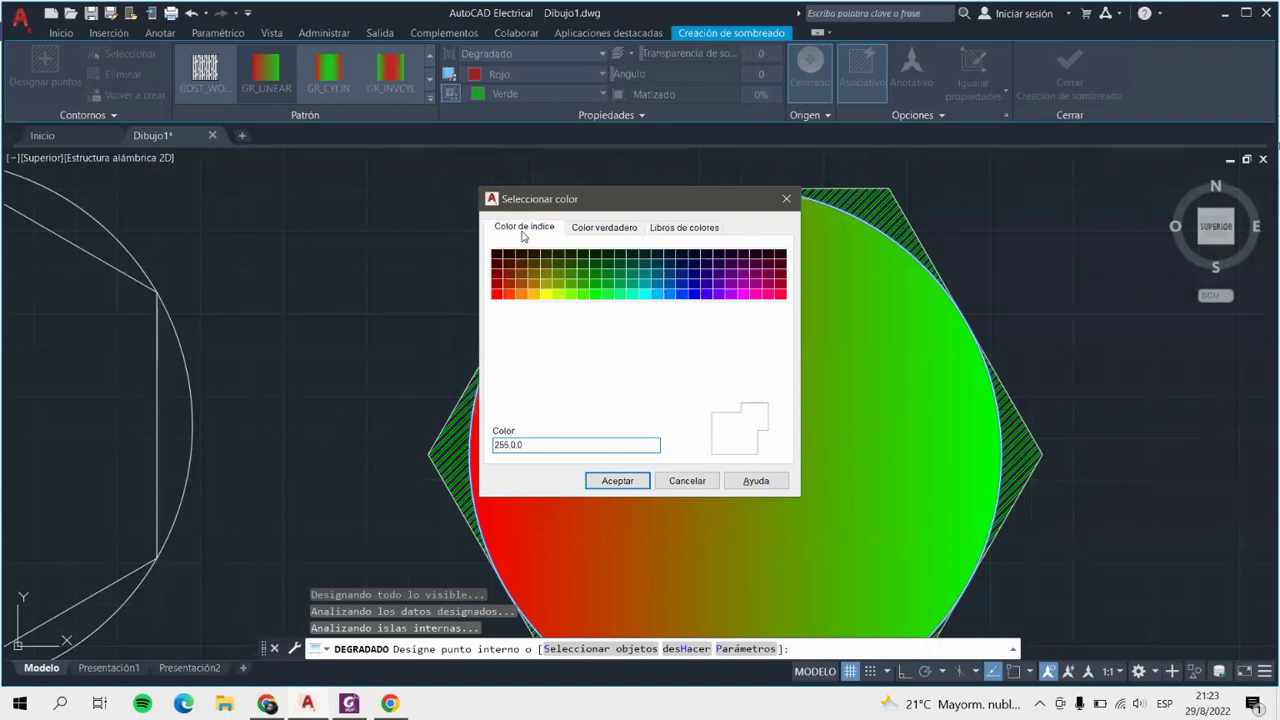
pyautogui.click(583, 293)
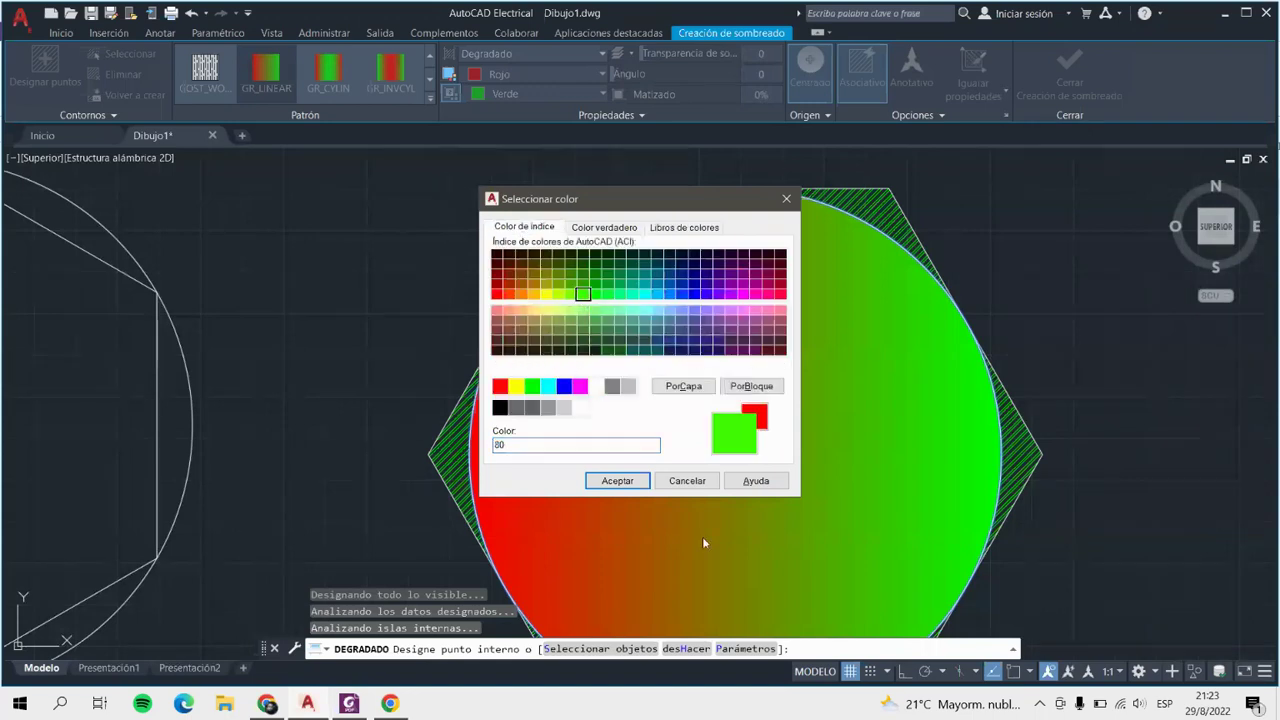
pyautogui.click(642, 483)
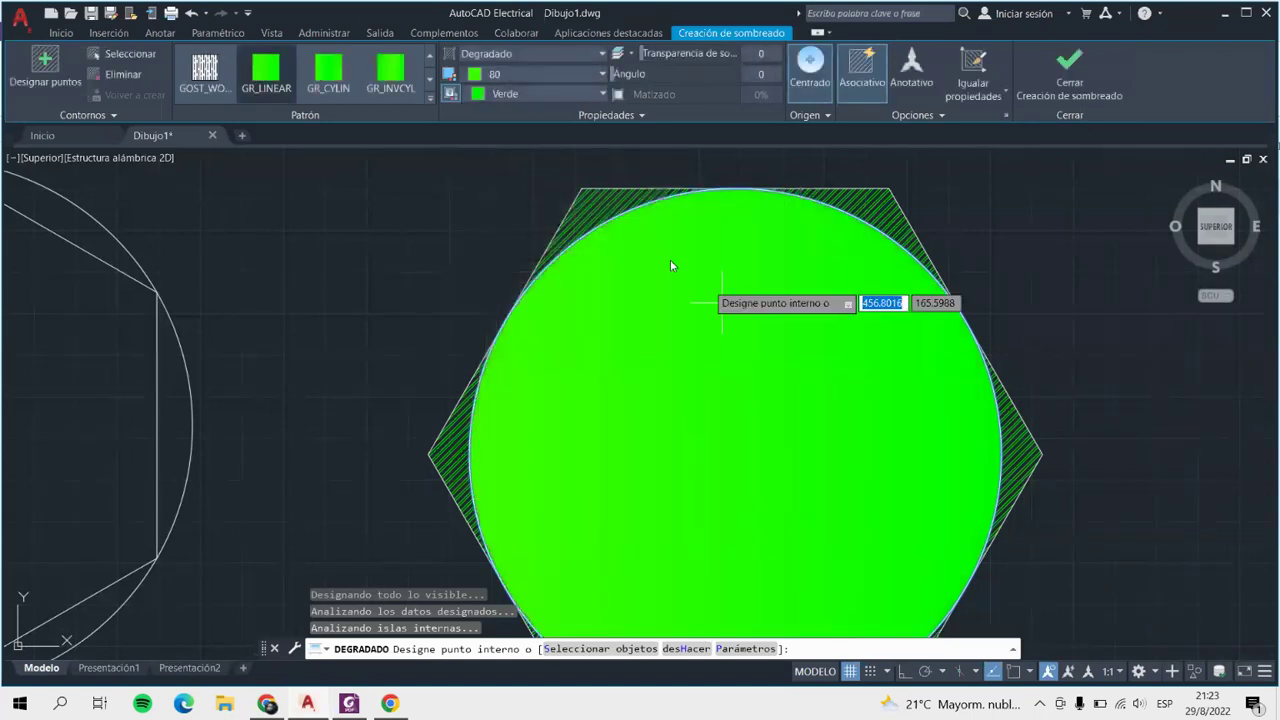
# Change gradient colour 1 to Azul and close Hatch Creation.
pyautogui.click(576, 73)
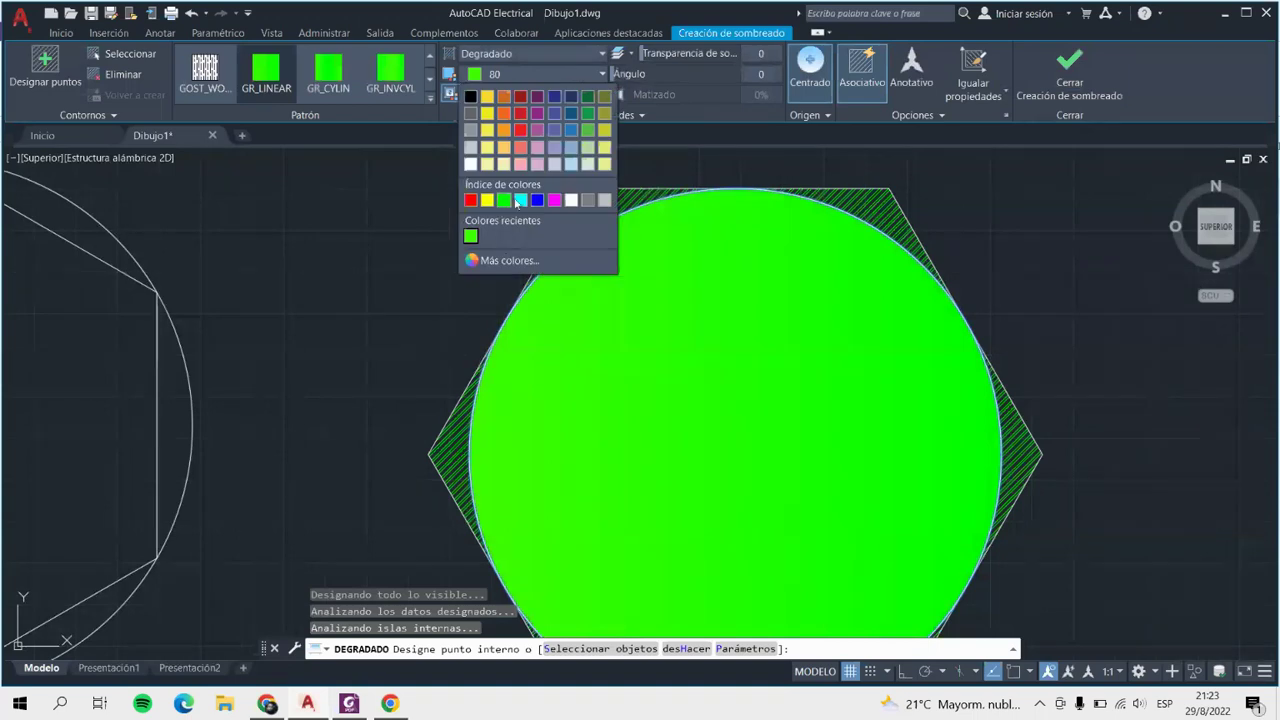
pyautogui.click(537, 200)
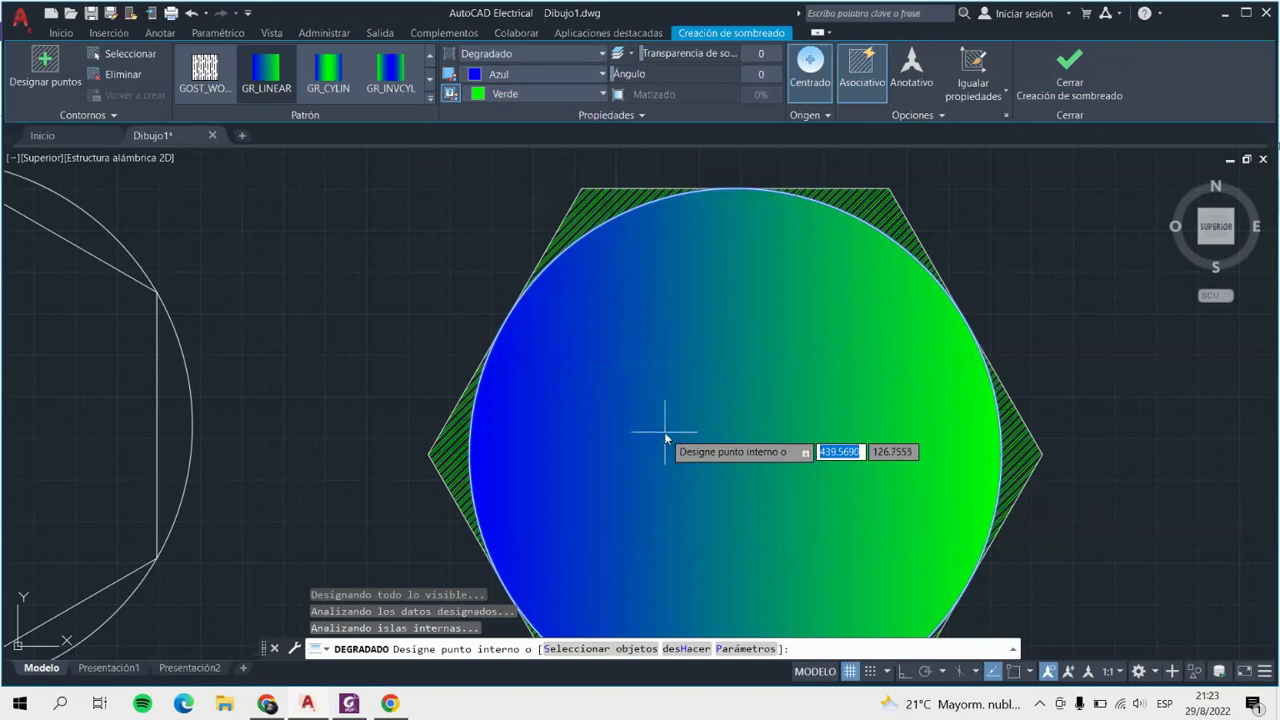
pyautogui.scroll(-5, 660, 438)
pyautogui.scroll(3, 648, 443)
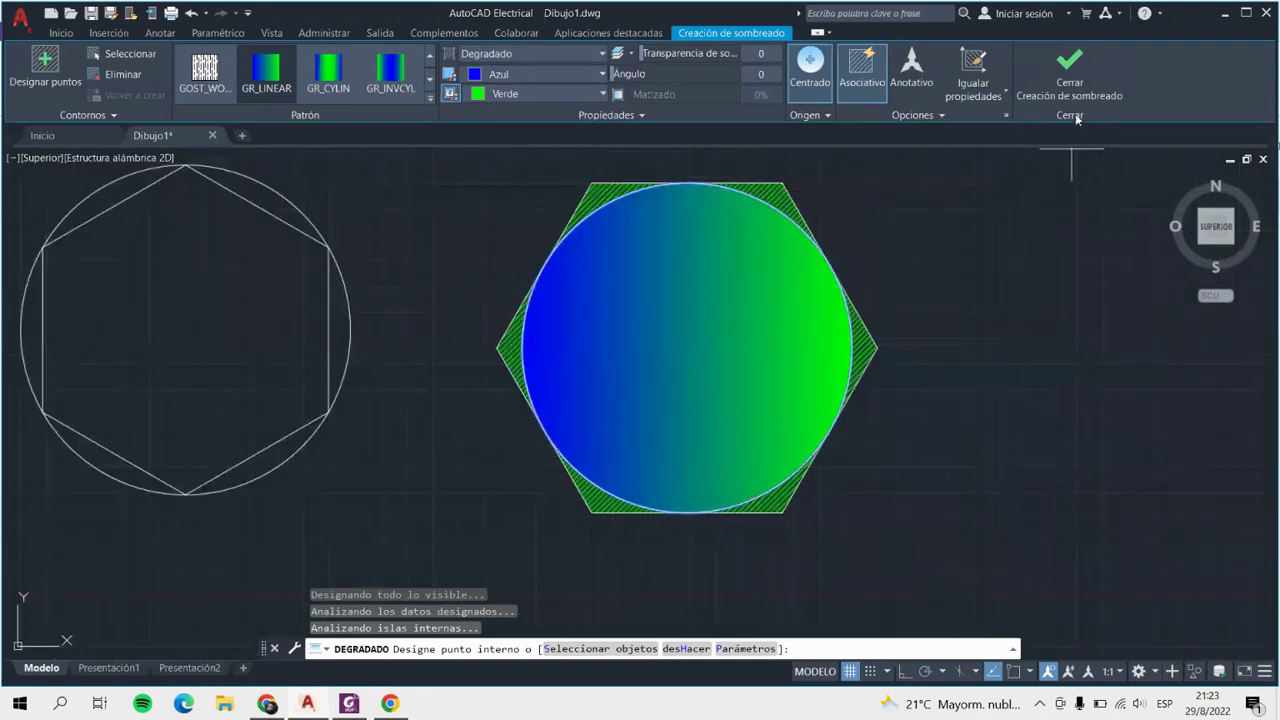
pyautogui.click(1069, 70)
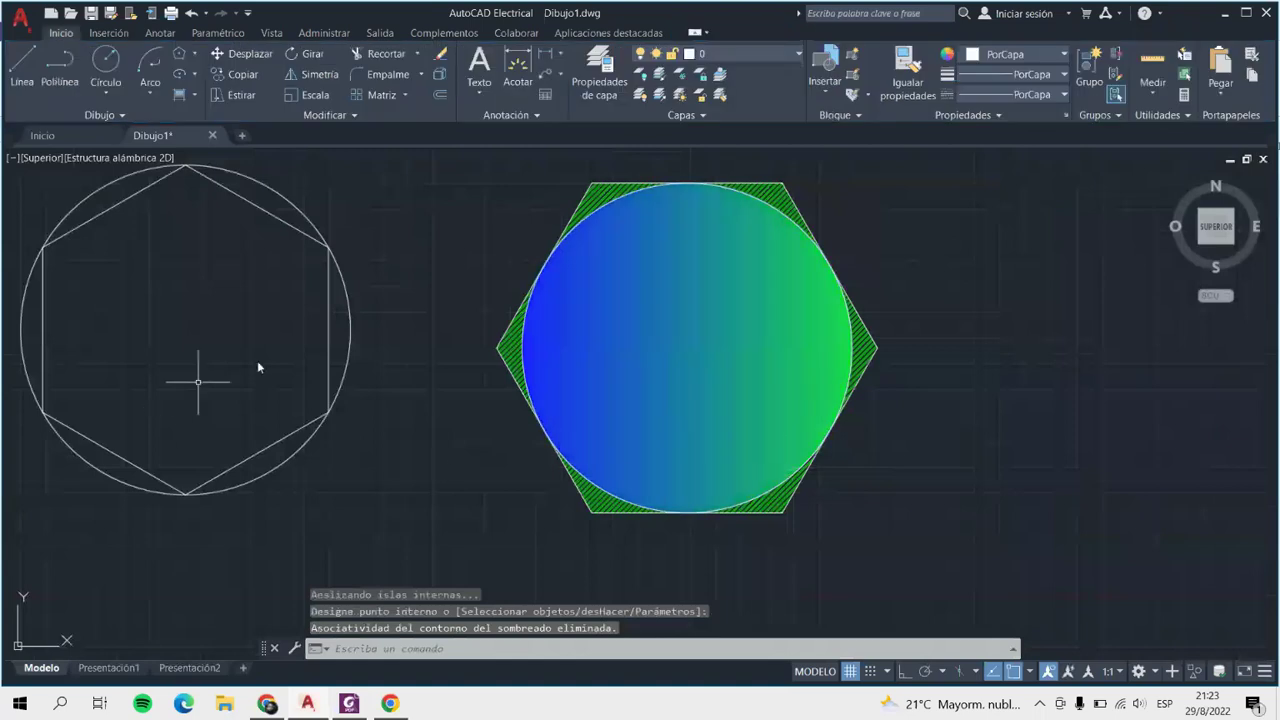
# Create a boundary polyline from a point inside the left hexagon.
pyautogui.click(195, 95)
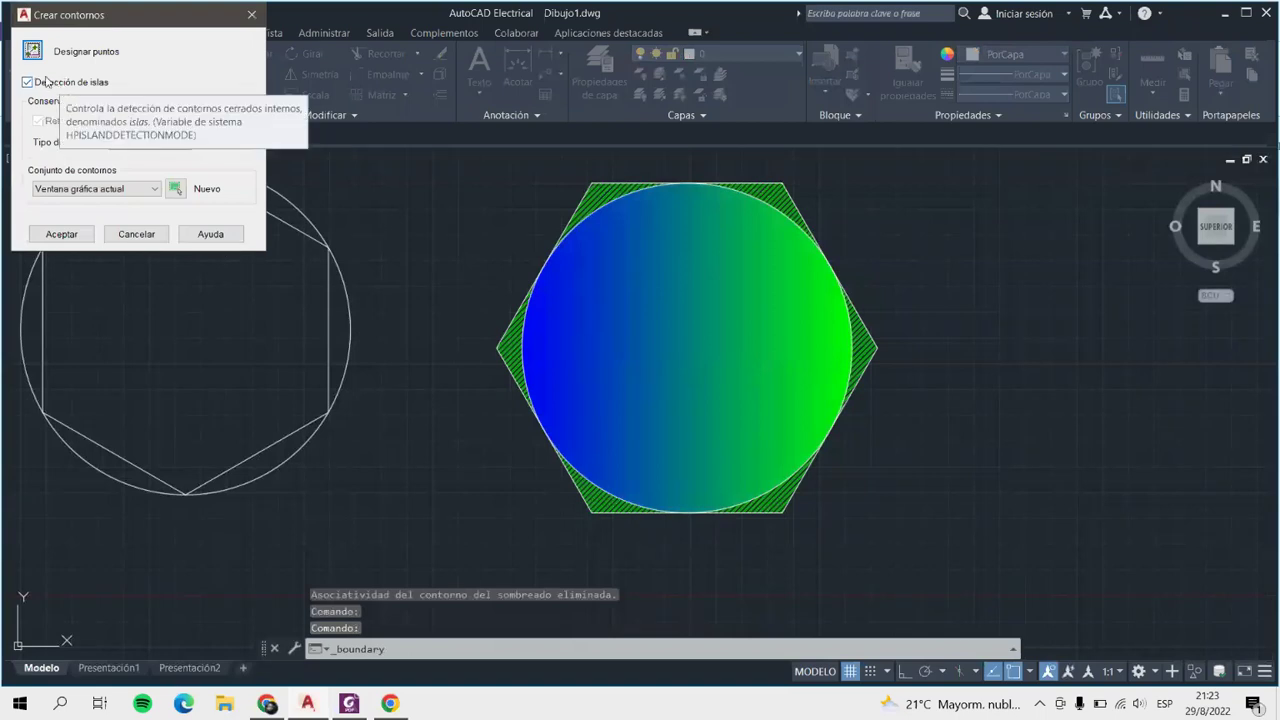
pyautogui.click(61, 234)
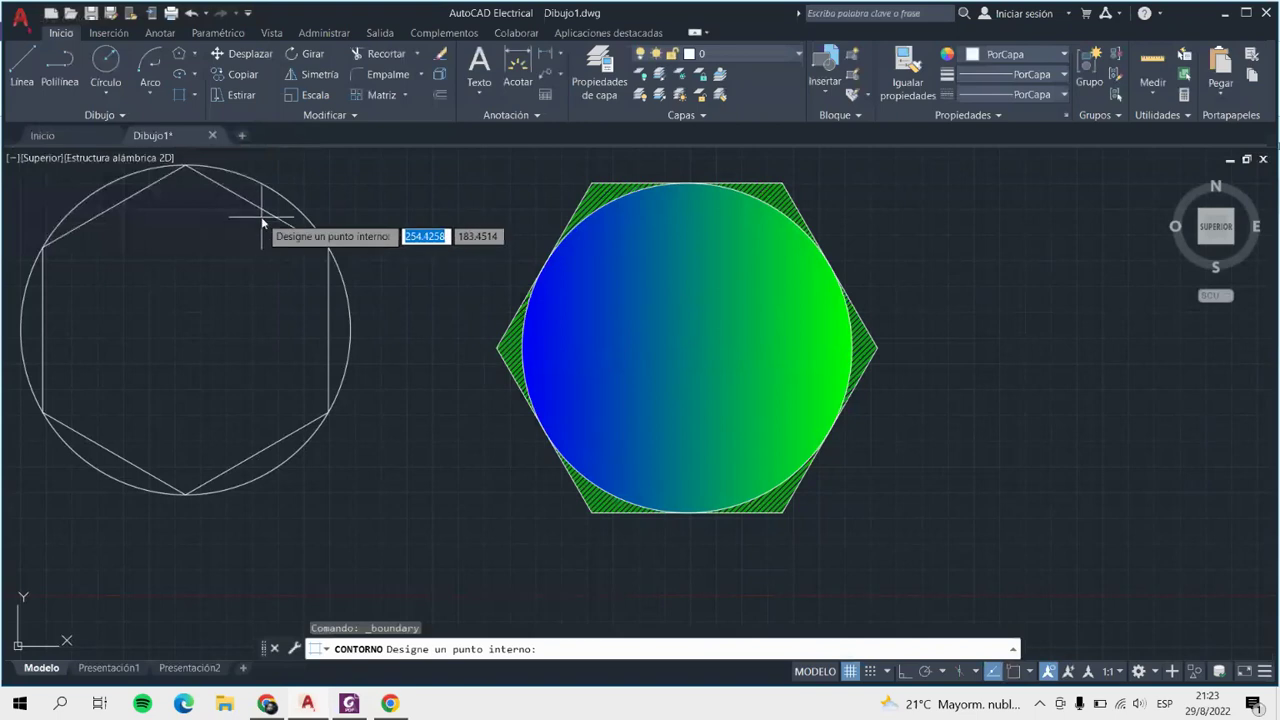
pyautogui.scroll(3, 205, 200)
pyautogui.scroll(-1, 230, 213)
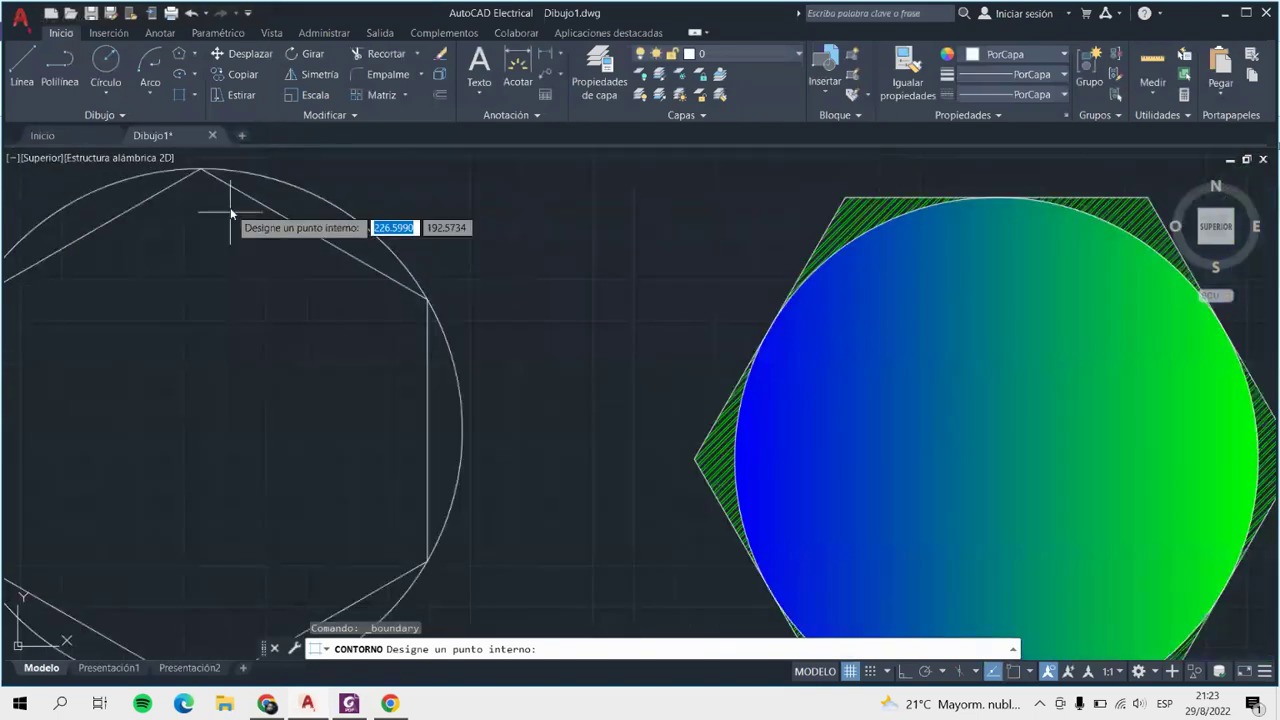
pyautogui.click(200, 183)
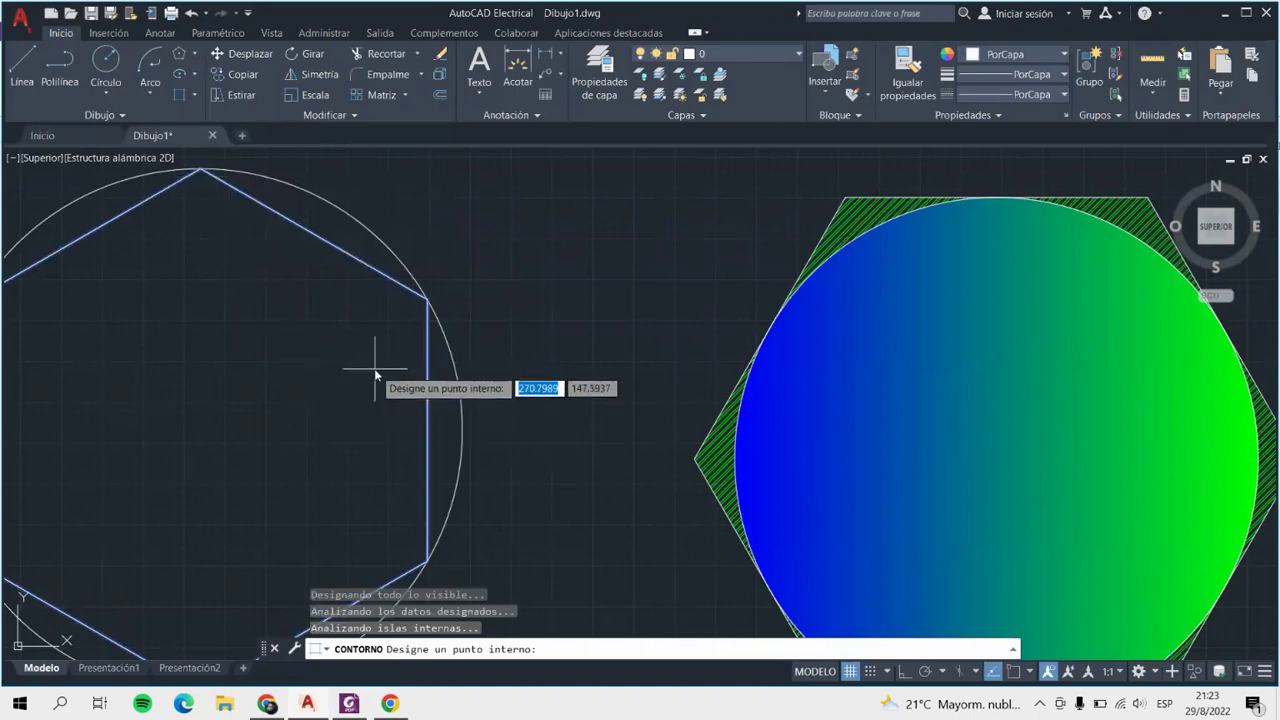
pyautogui.press('Return')
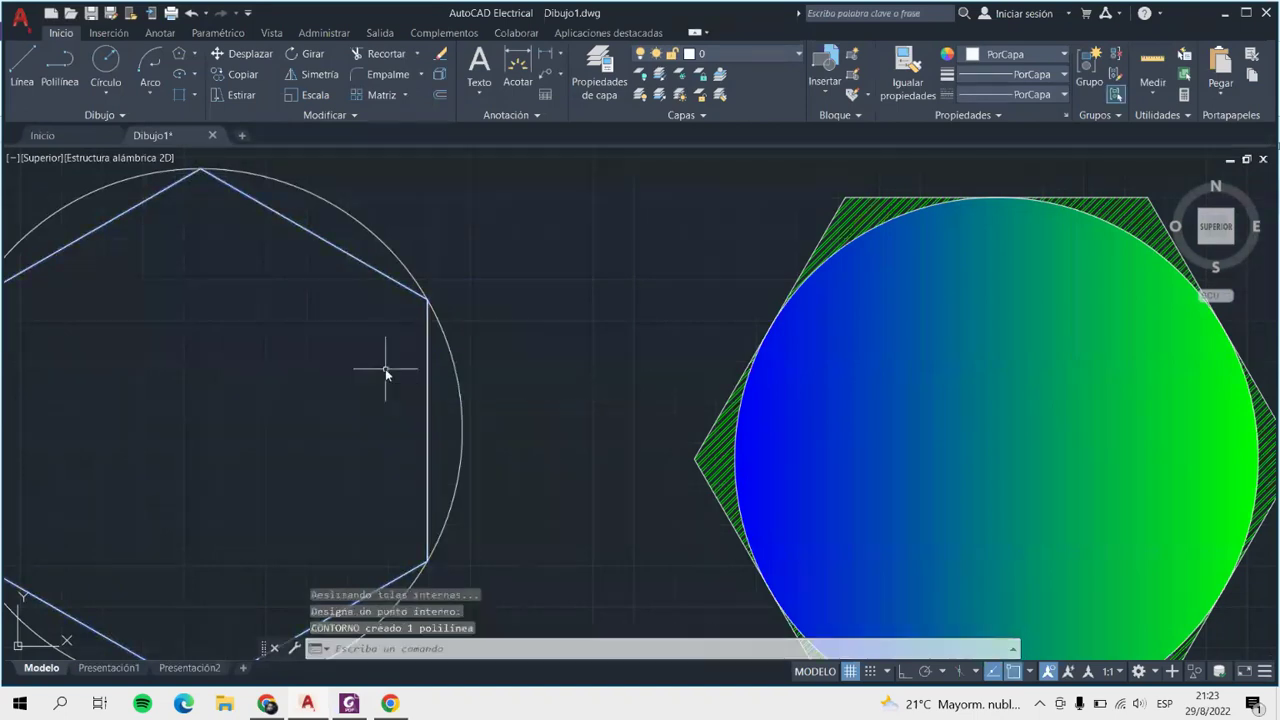
# Select the new boundary polyline to inspect it, then clear the selection.
pyautogui.scroll(8, 359, 285)
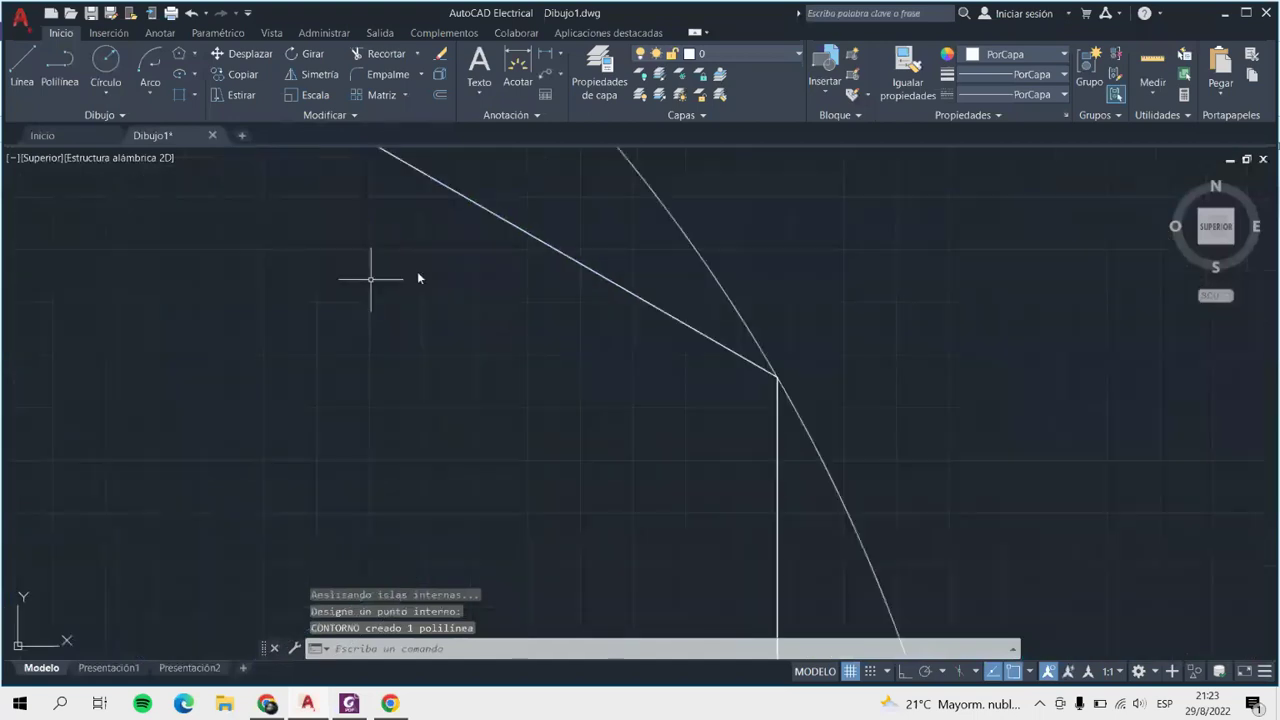
pyautogui.click(555, 250)
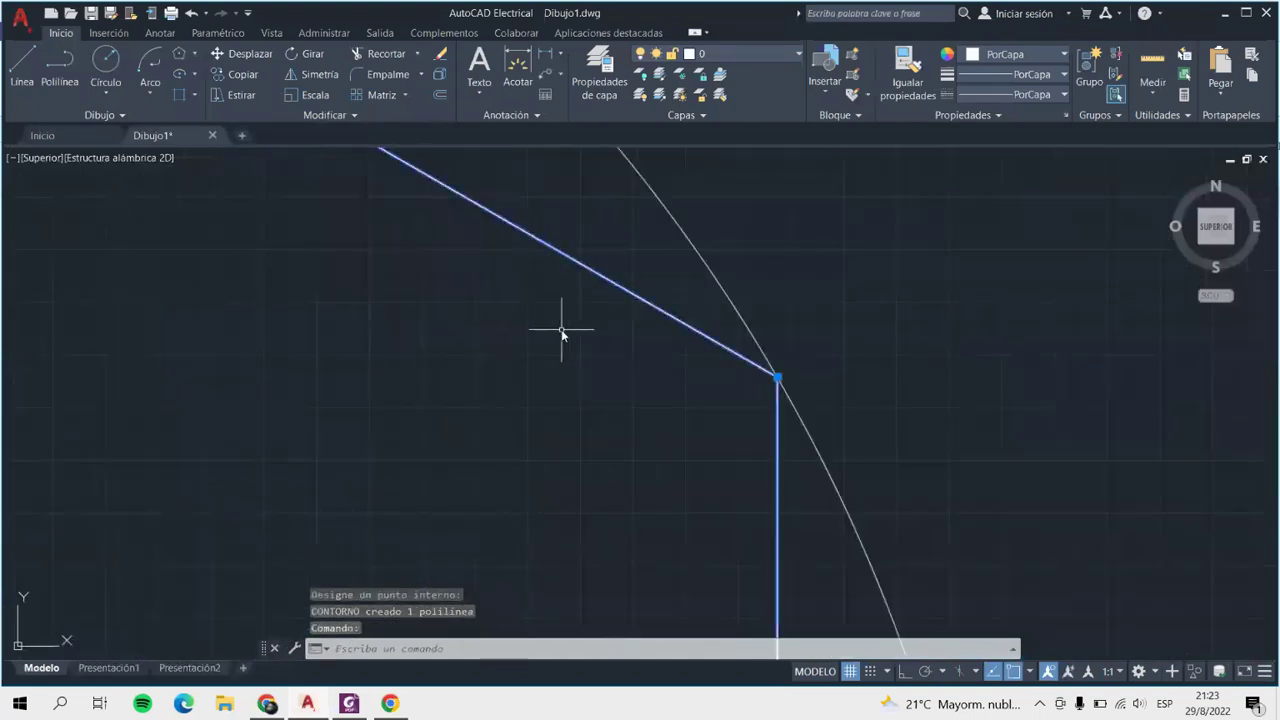
pyautogui.scroll(-8, 563, 335)
pyautogui.scroll(8, 266, 345)
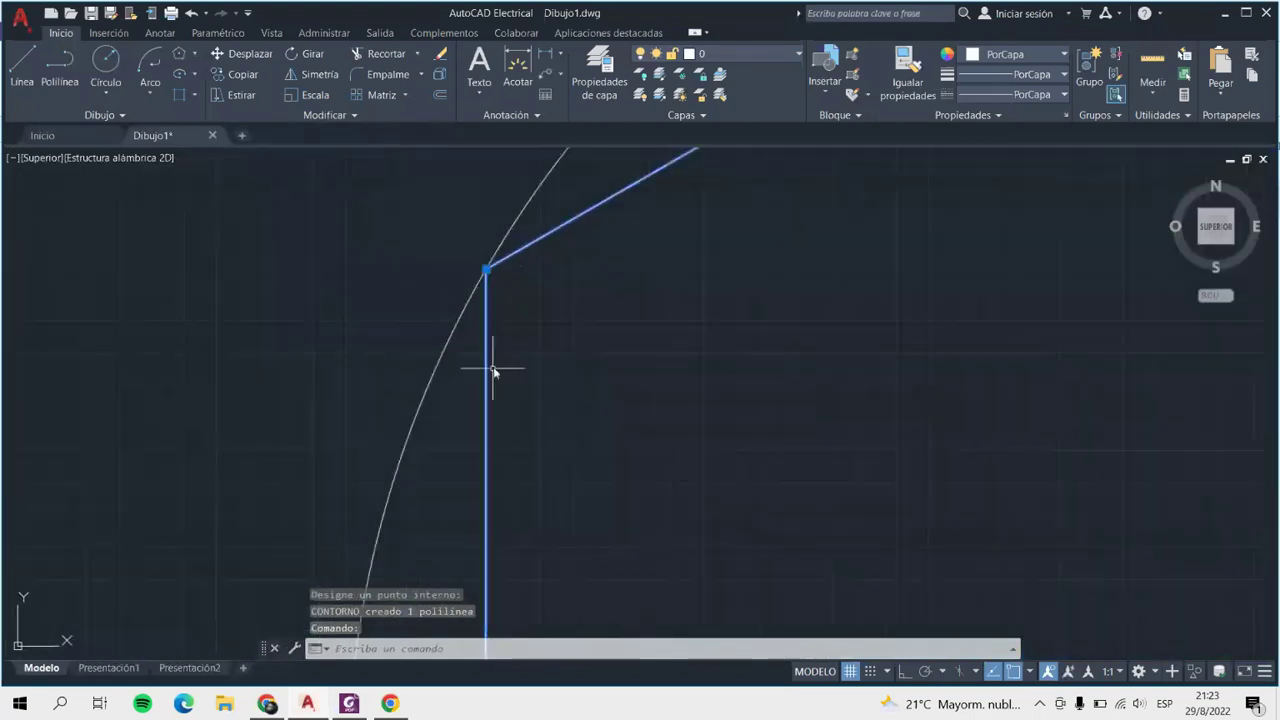
pyautogui.scroll(-8, 480, 360)
pyautogui.scroll(8, 520, 550)
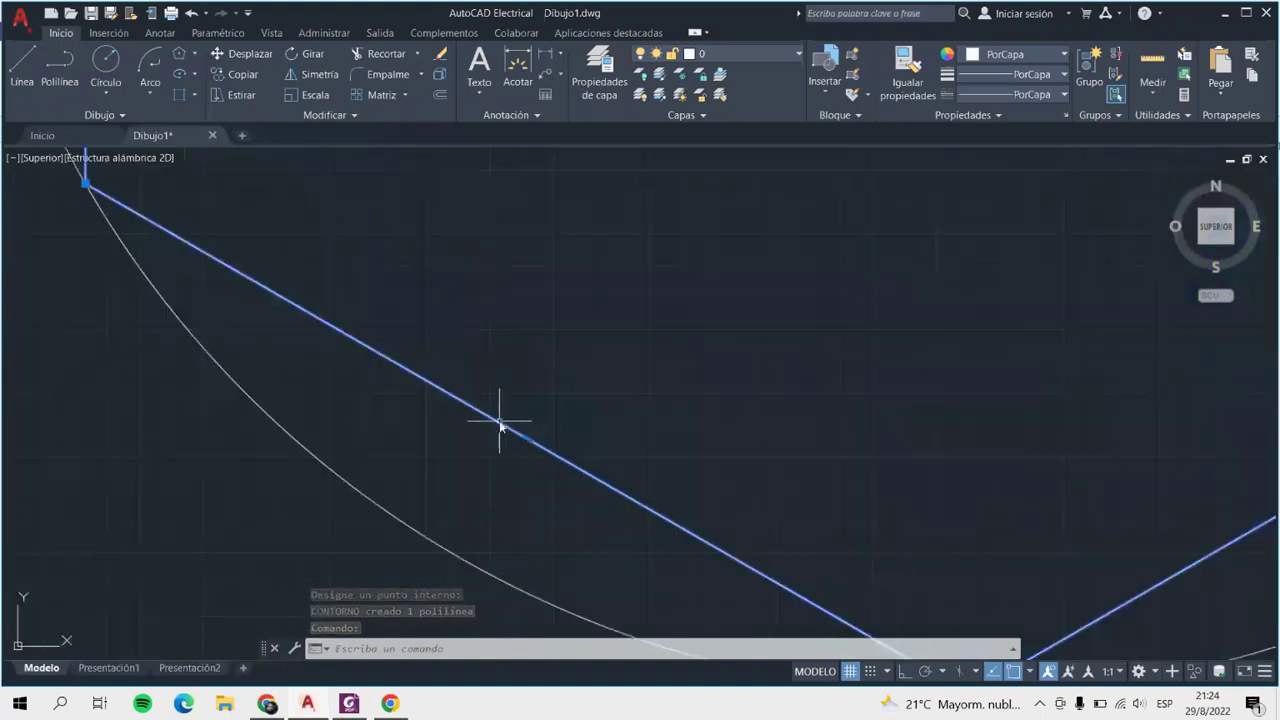
pyautogui.scroll(-6, 500, 423)
pyautogui.scroll(-5, 740, 280)
pyautogui.scroll(6, 737, 251)
pyautogui.scroll(1, 686, 286)
pyautogui.scroll(1, 684, 322)
pyautogui.scroll(-3, 684, 325)
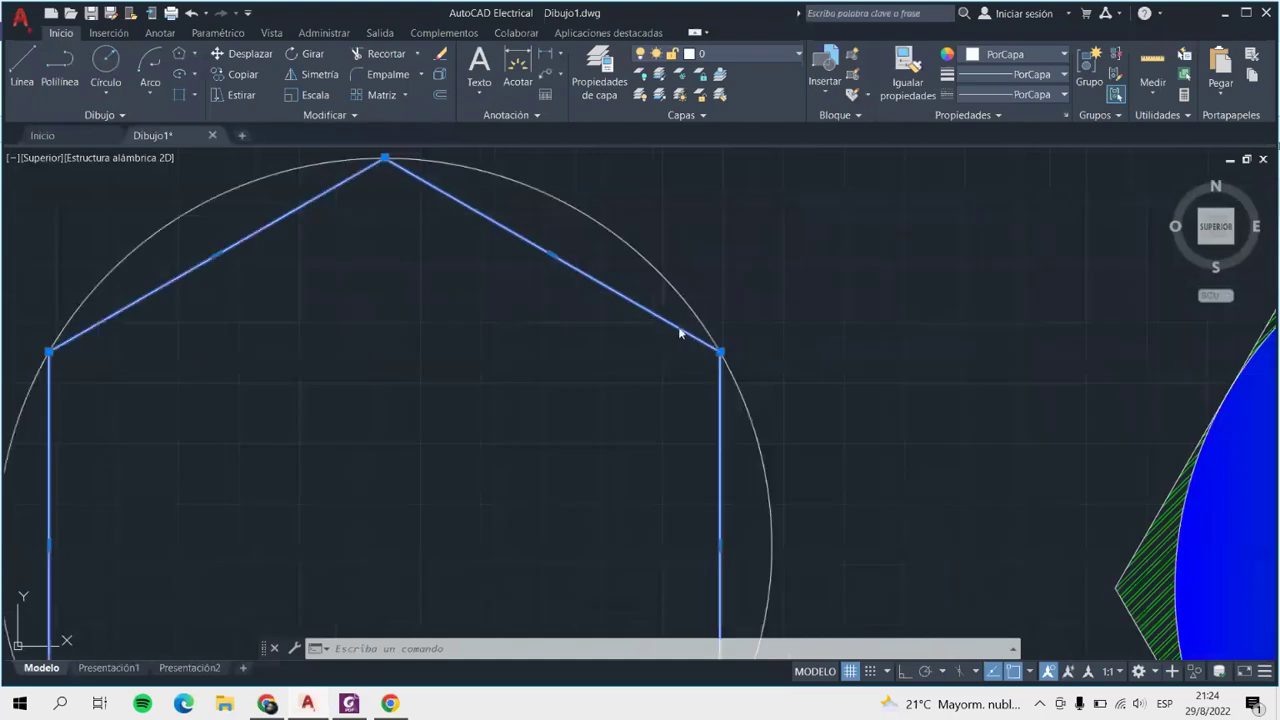
pyautogui.scroll(-4, 600, 320)
pyautogui.scroll(6, 497, 263)
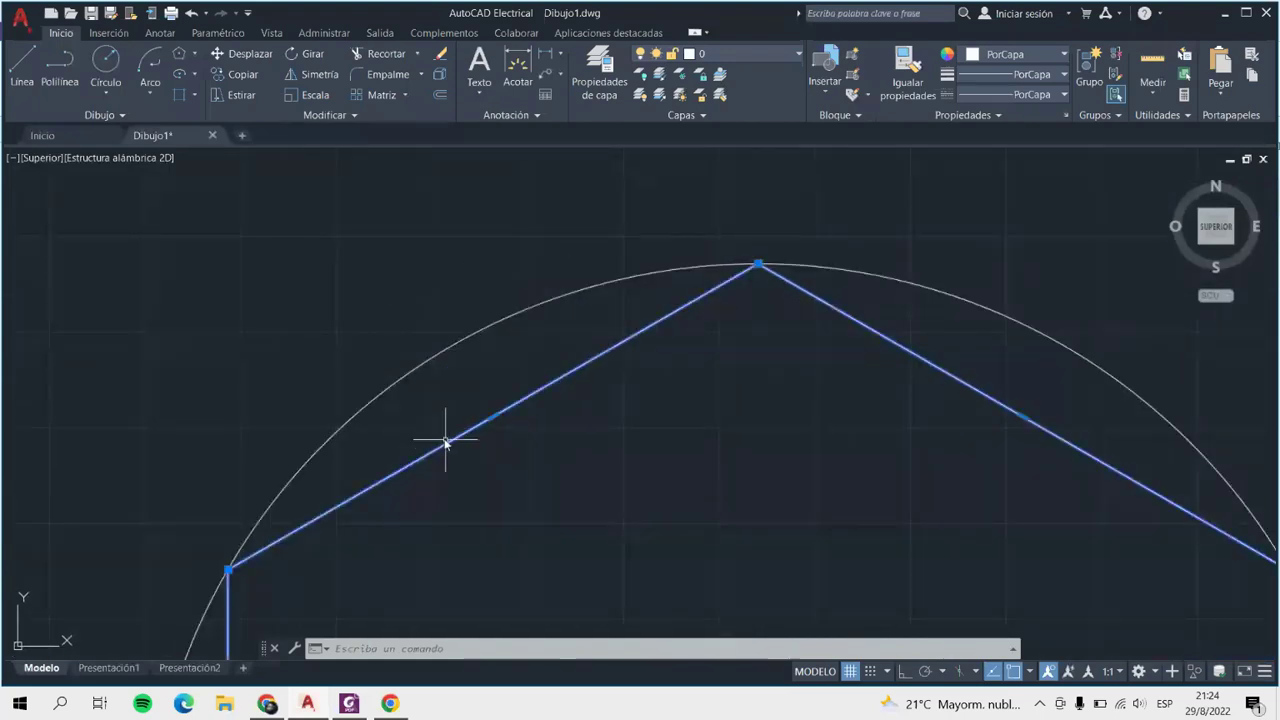
pyautogui.press('Escape')
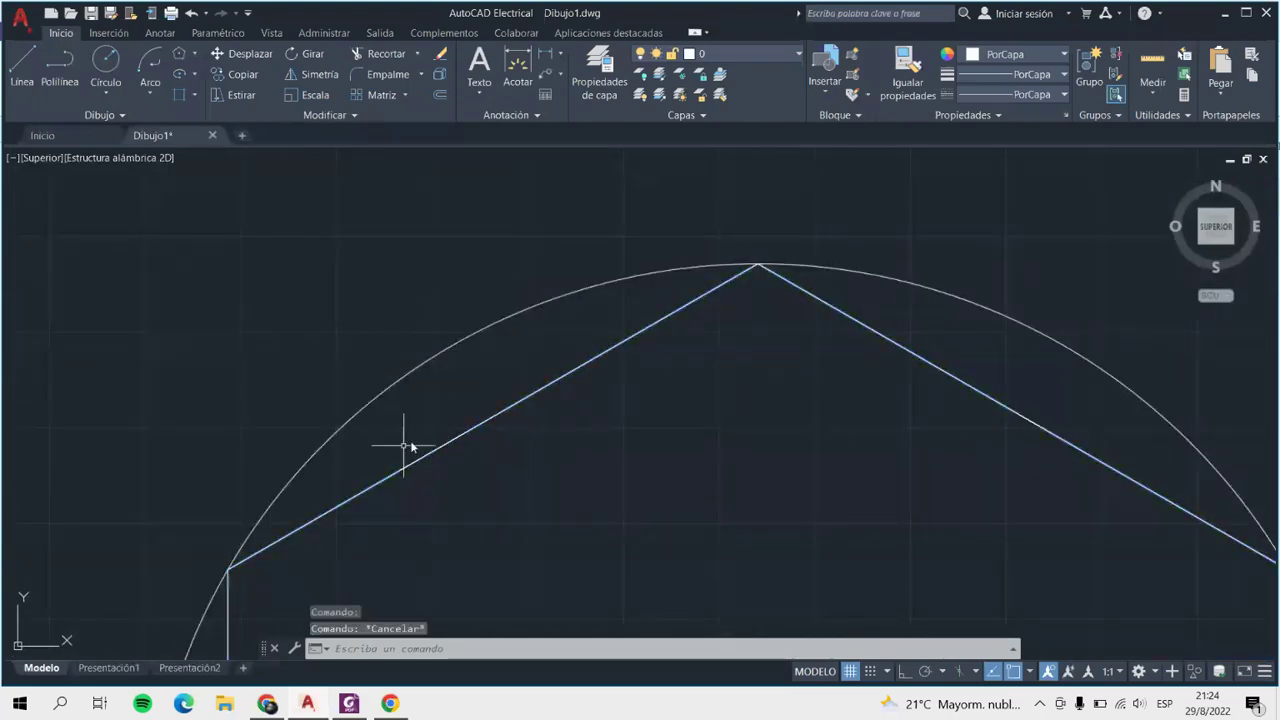
# Fill the left hexagon with a SOLID hatch in Azul via HATCH.
pyautogui.click(196, 94)
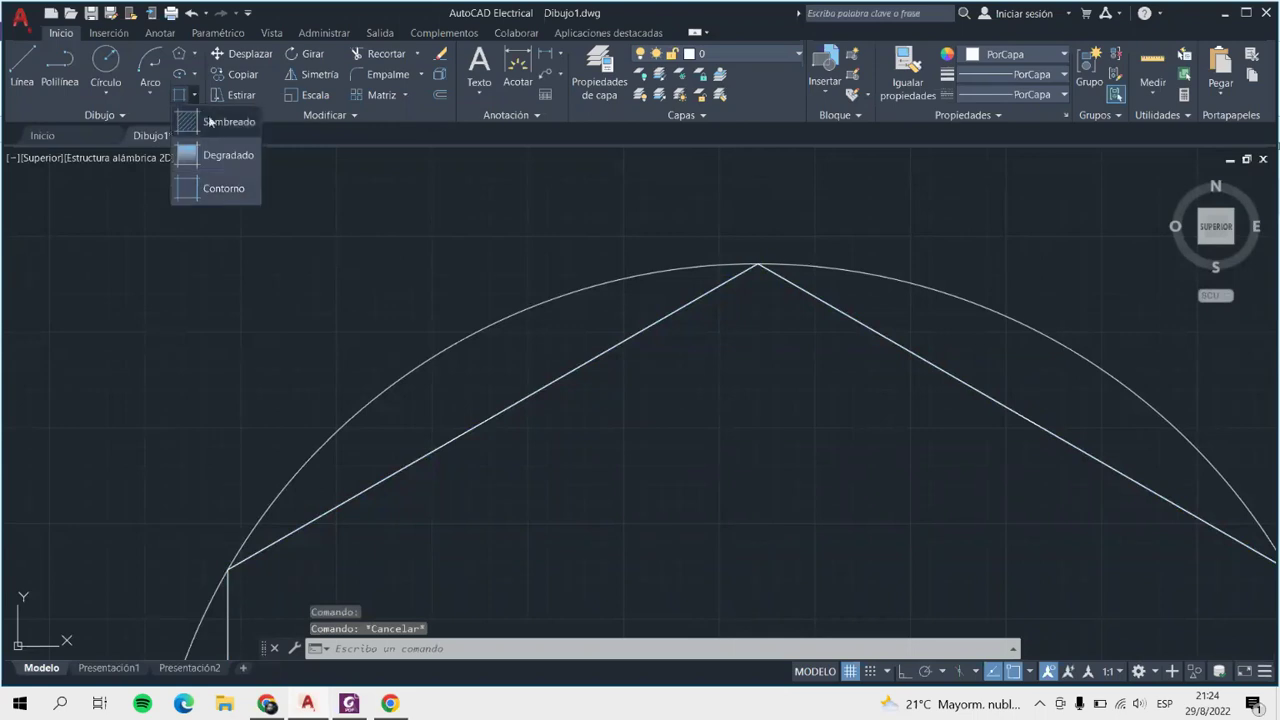
pyautogui.write('h')
pyautogui.press('Return')
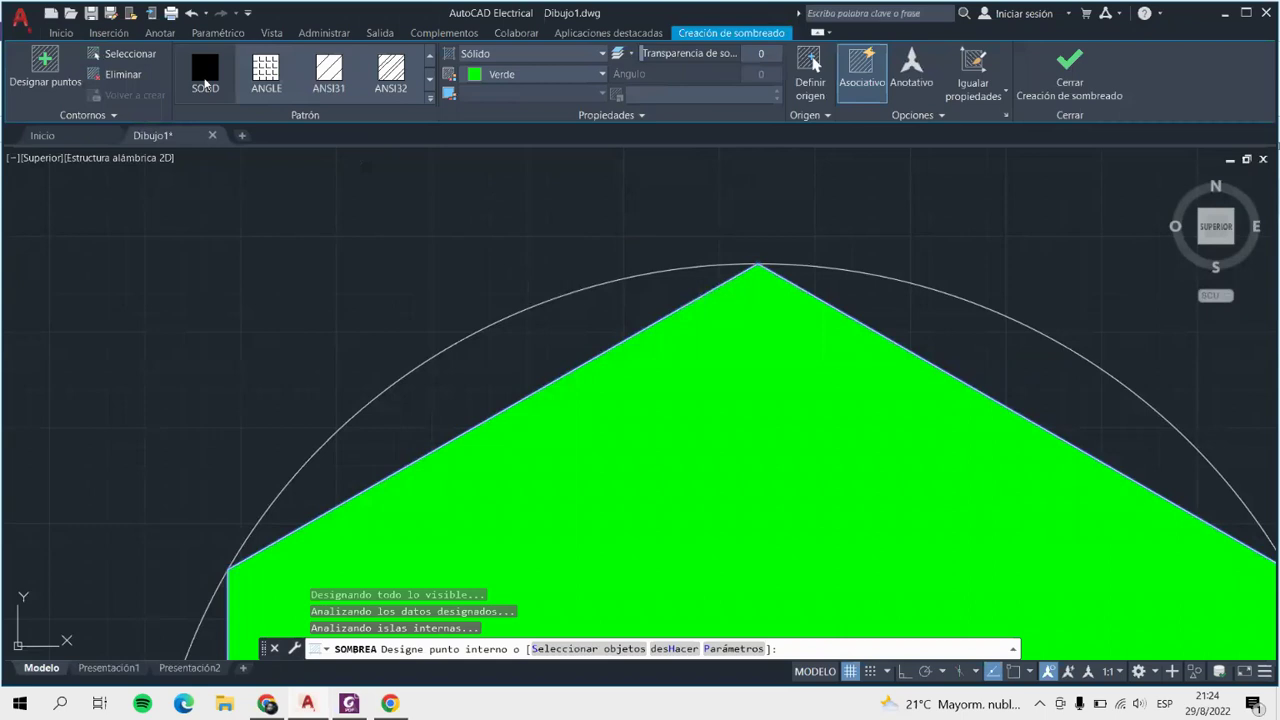
pyautogui.click(205, 70)
pyautogui.click(562, 74)
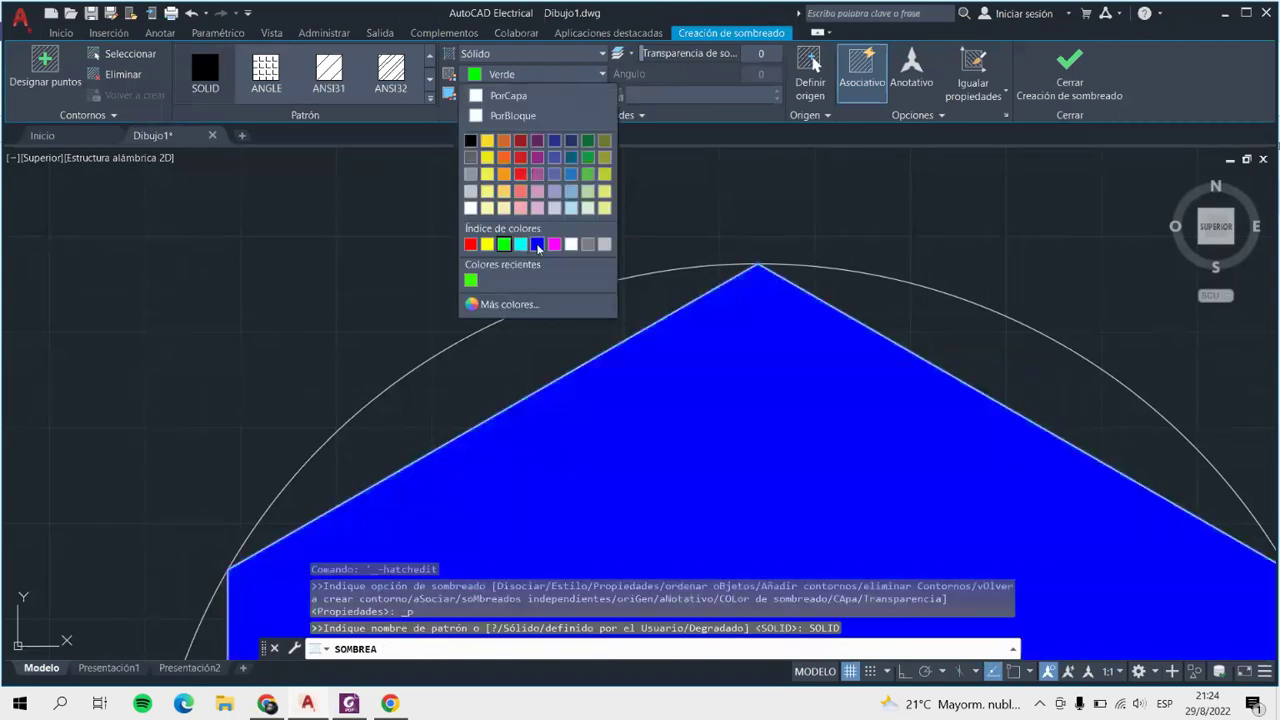
pyautogui.click(537, 244)
pyautogui.scroll(-5, 560, 430)
pyautogui.scroll(4, 585, 405)
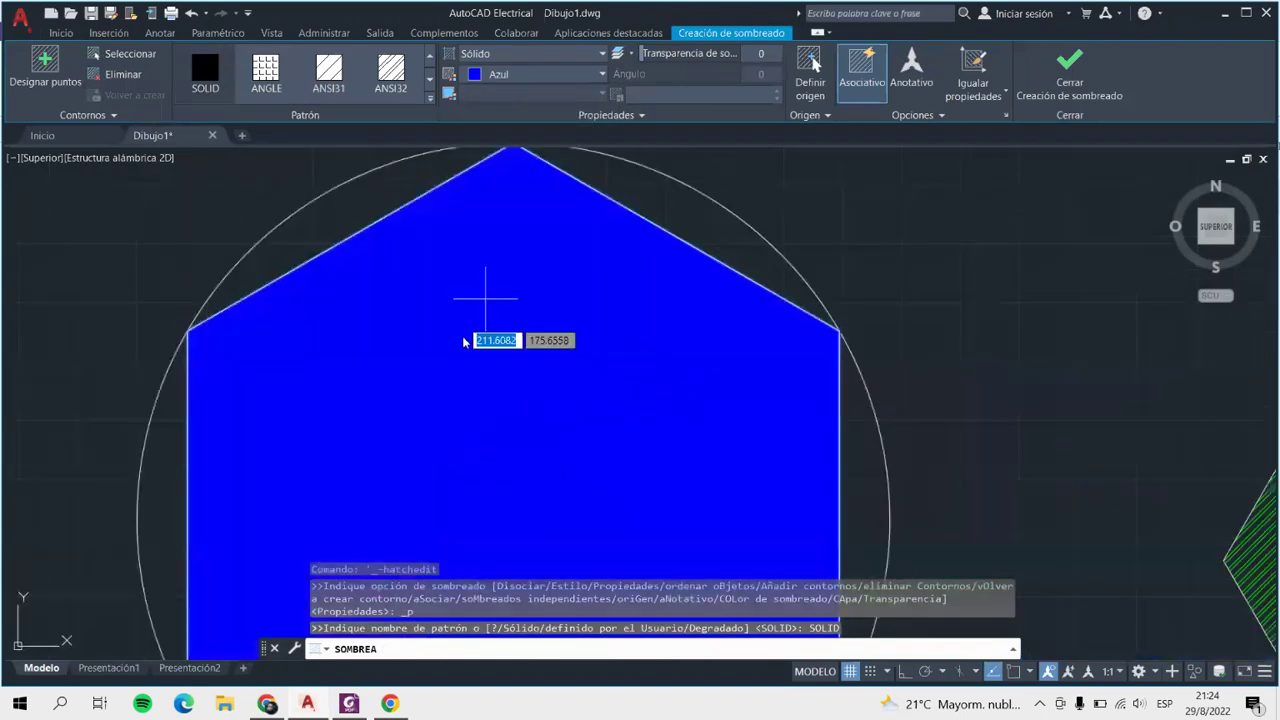
pyautogui.scroll(4, 617, 210)
pyautogui.scroll(4, 886, 251)
pyautogui.scroll(-1, 586, 371)
pyautogui.scroll(-2, 586, 371)
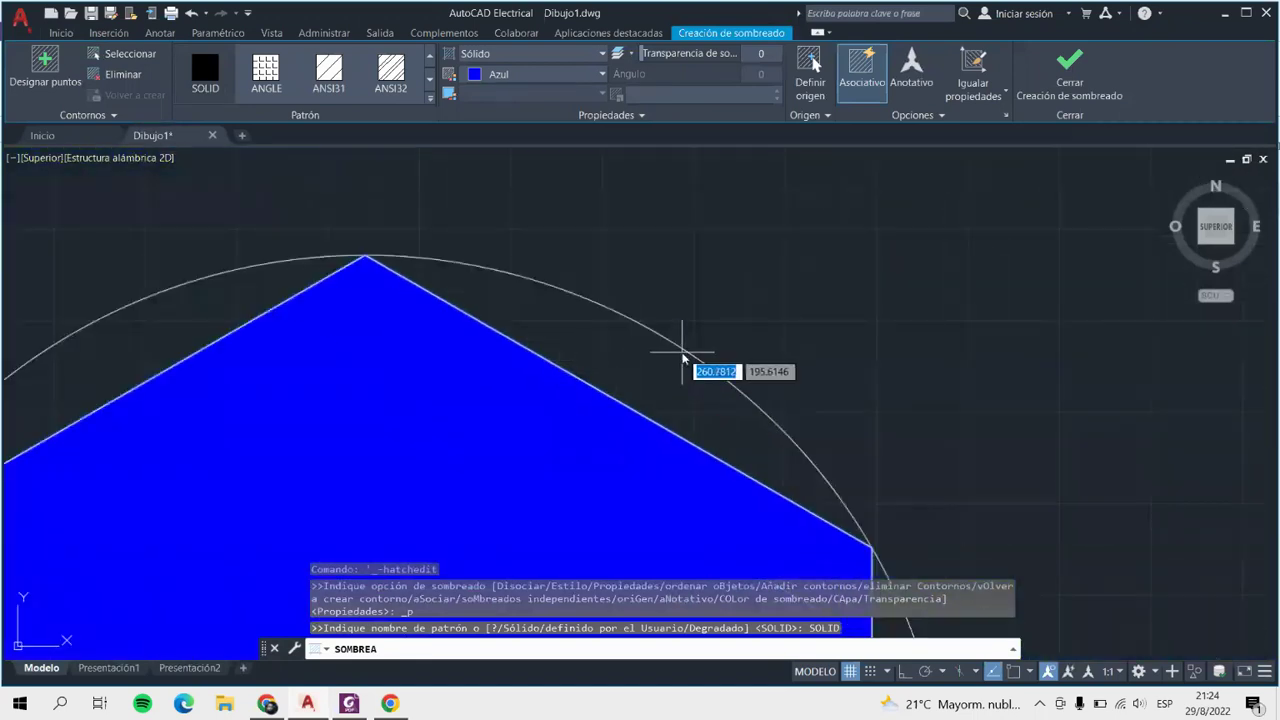
pyautogui.press('Return')
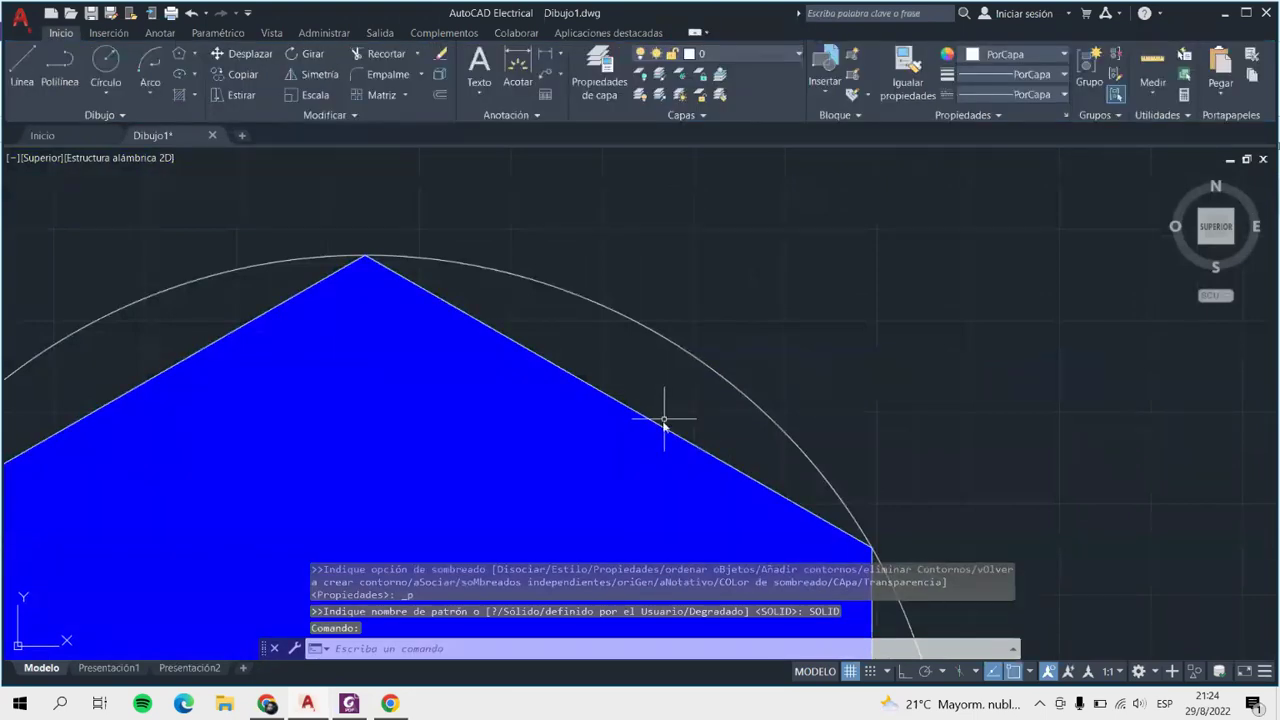
# Start a selection window around the hexagons, then cancel it.
pyautogui.click(667, 419)
pyautogui.scroll(-3, 690, 400)
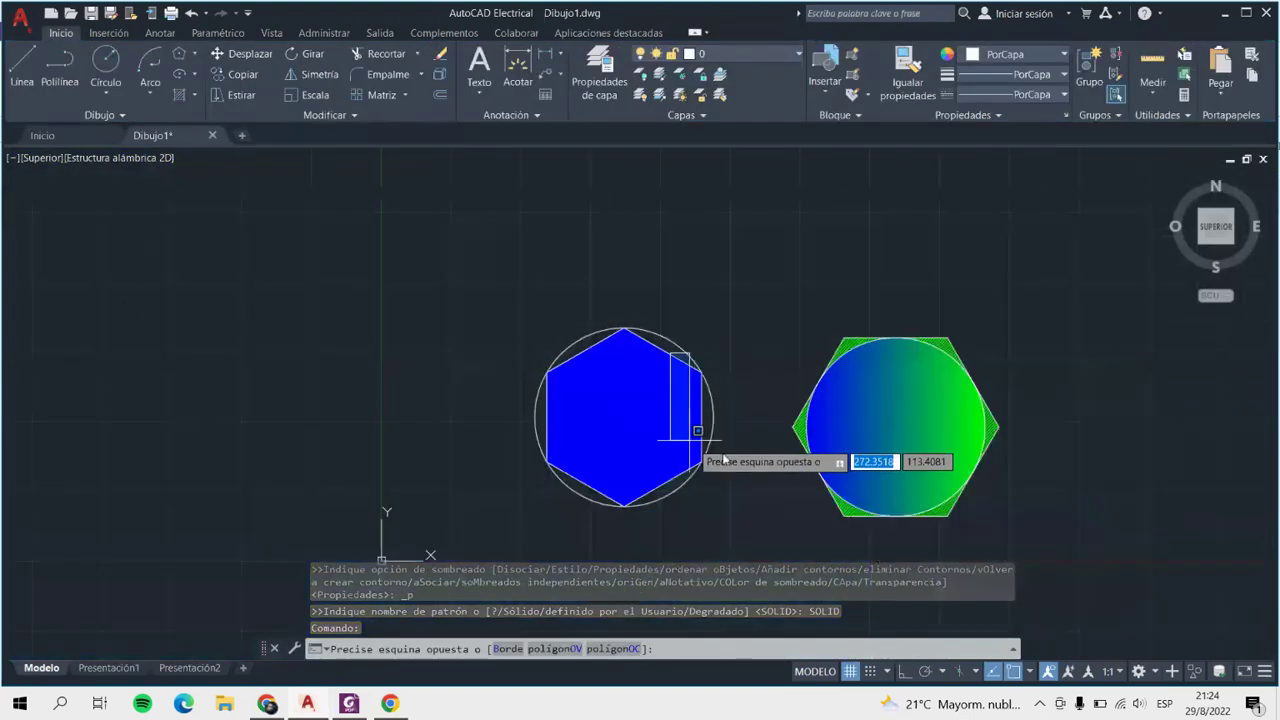
pyautogui.scroll(2, 714, 457)
pyautogui.press('Escape')
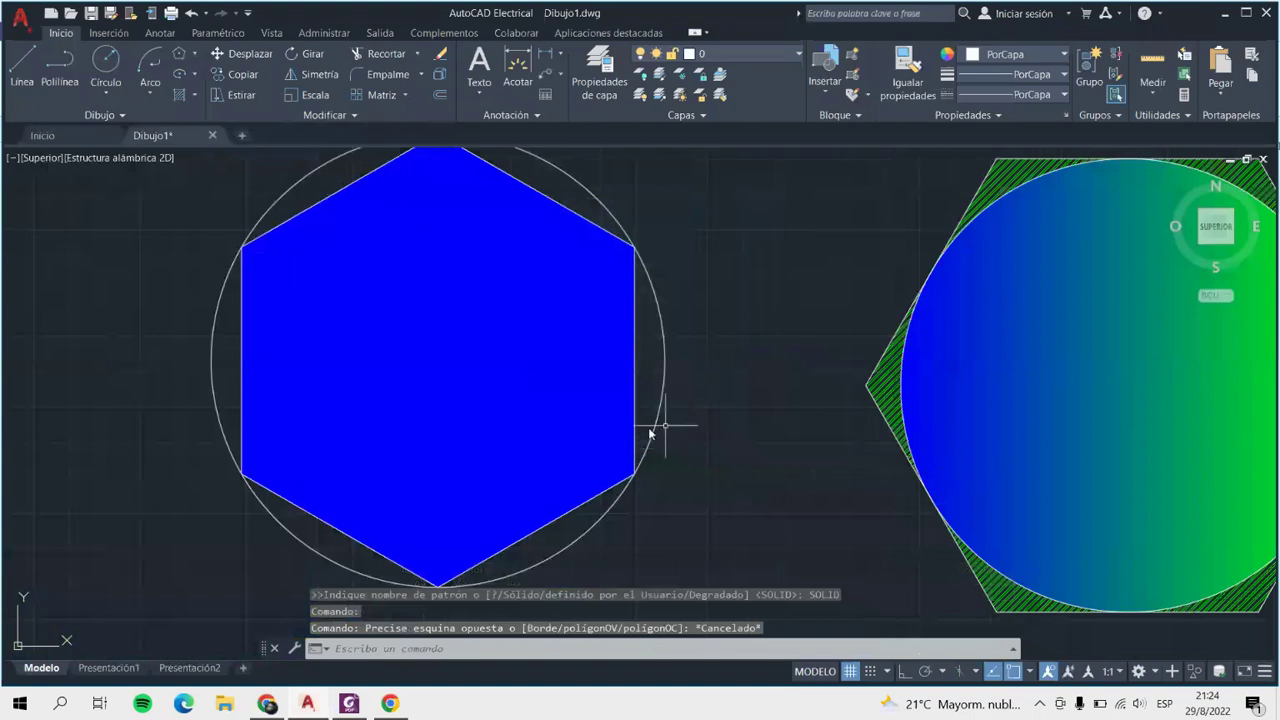
pyautogui.scroll(-4, 657, 428)
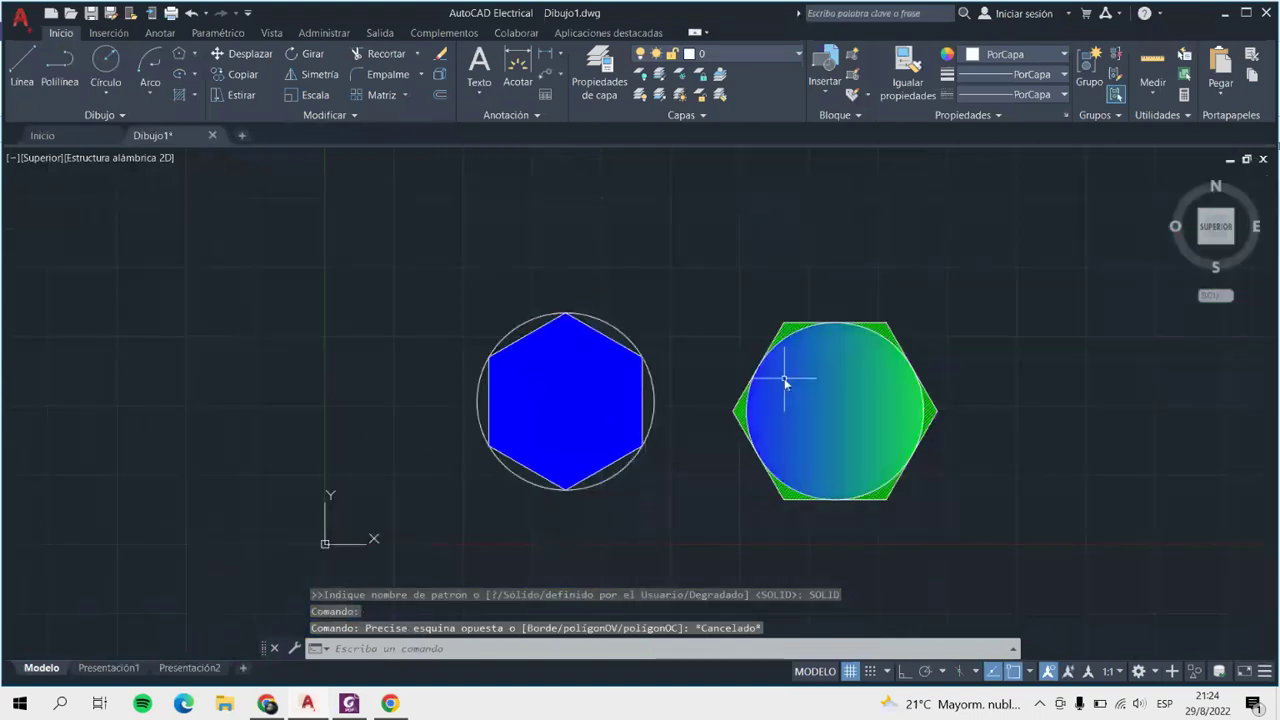
pyautogui.moveTo(784, 380)
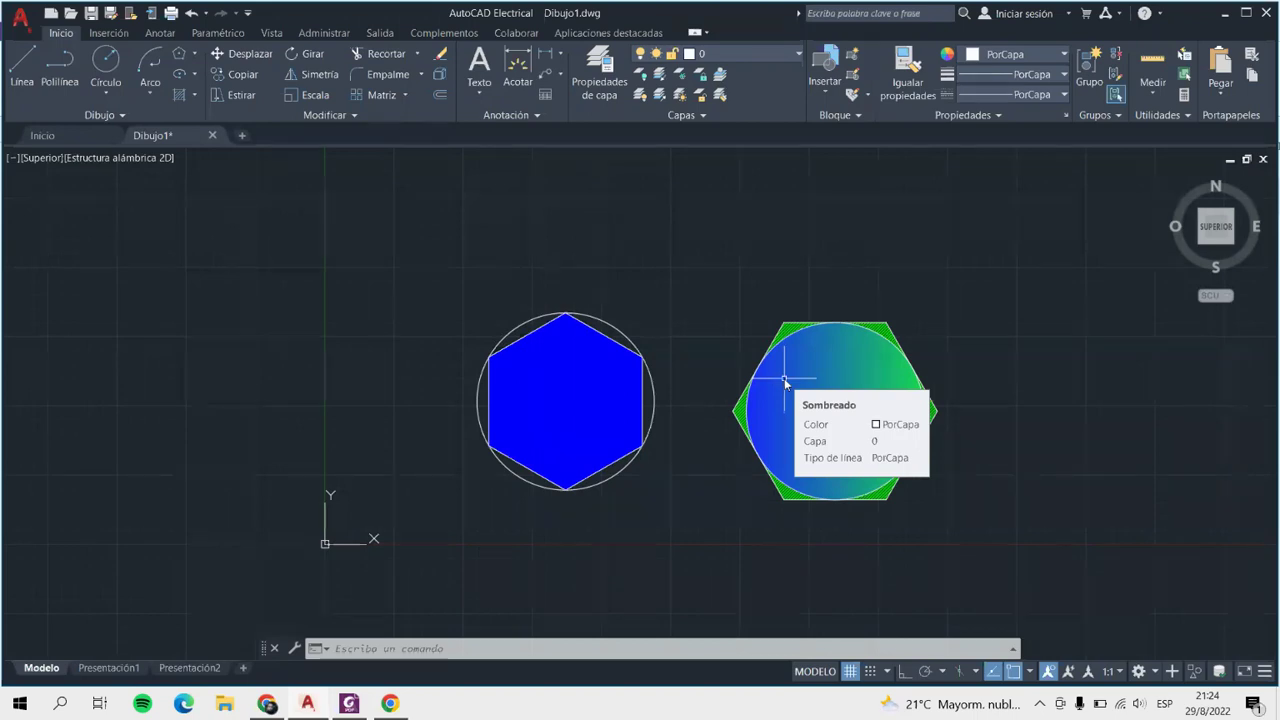
pyautogui.scroll(4, 518, 350)
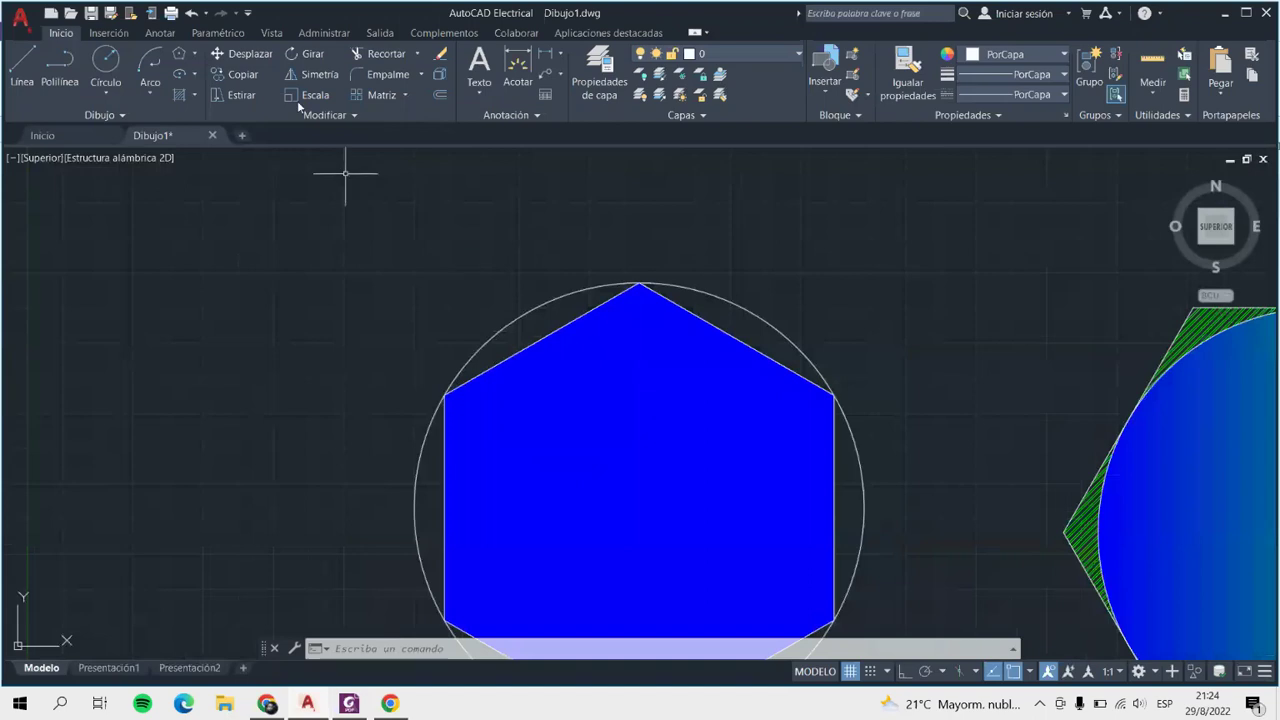
pyautogui.click(195, 94)
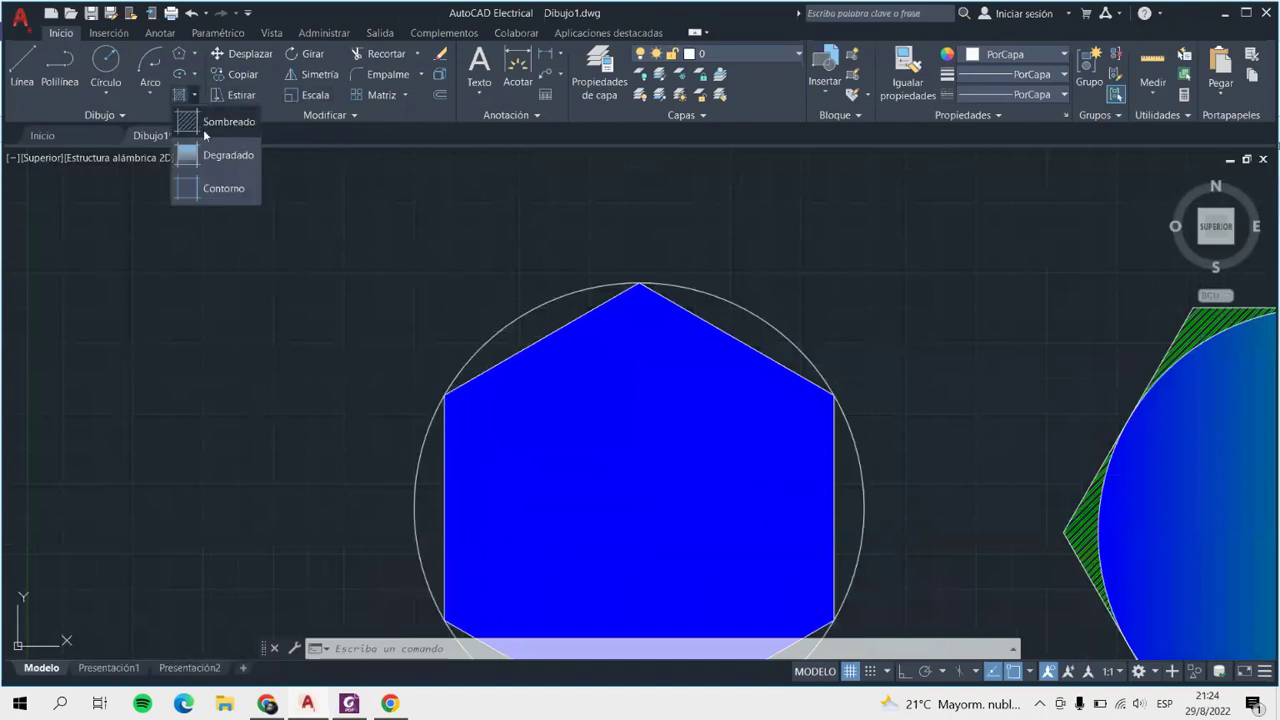
pyautogui.click(203, 122)
pyautogui.scroll(5, 586, 300)
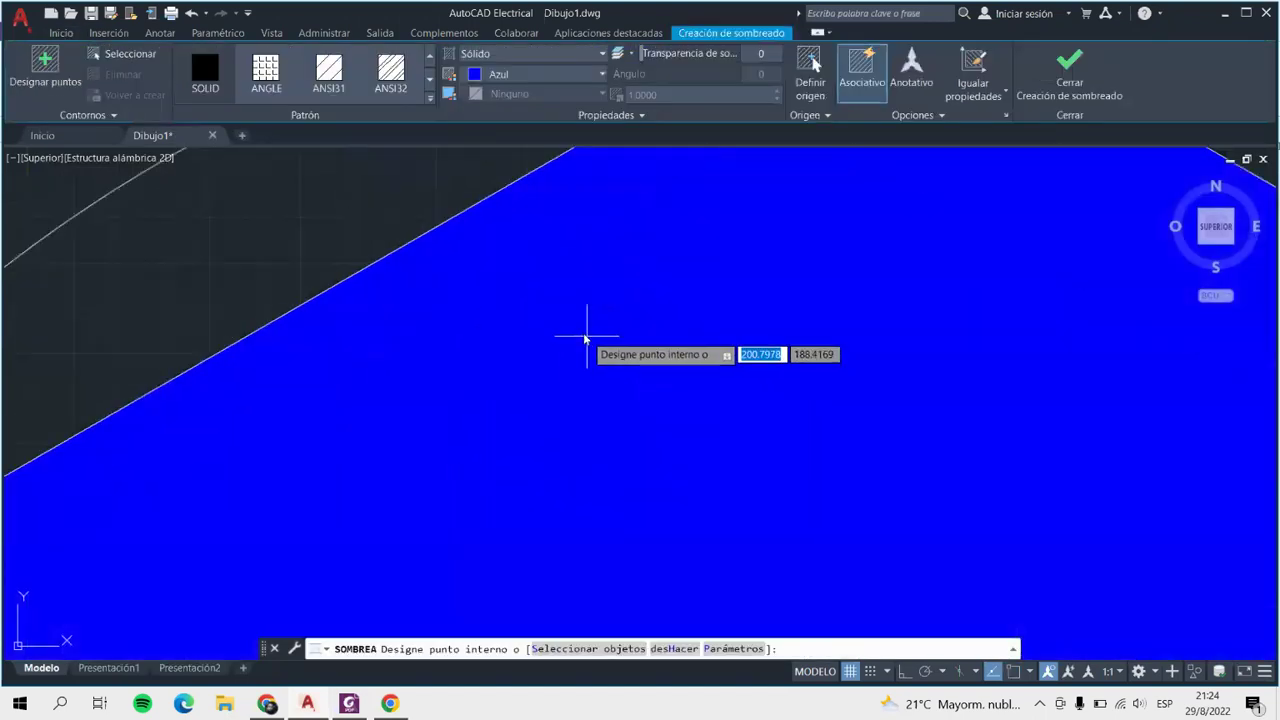
pyautogui.click(430, 77)
pyautogui.click(430, 78)
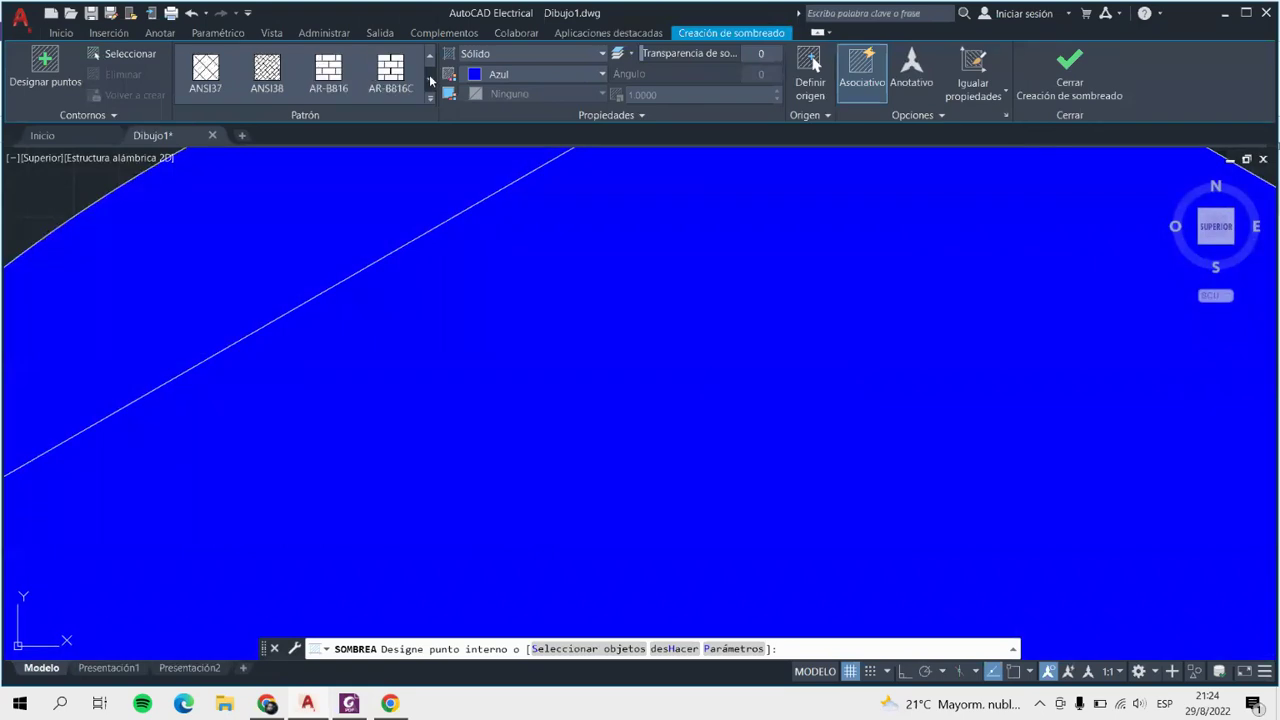
pyautogui.click(430, 78)
pyautogui.click(430, 78)
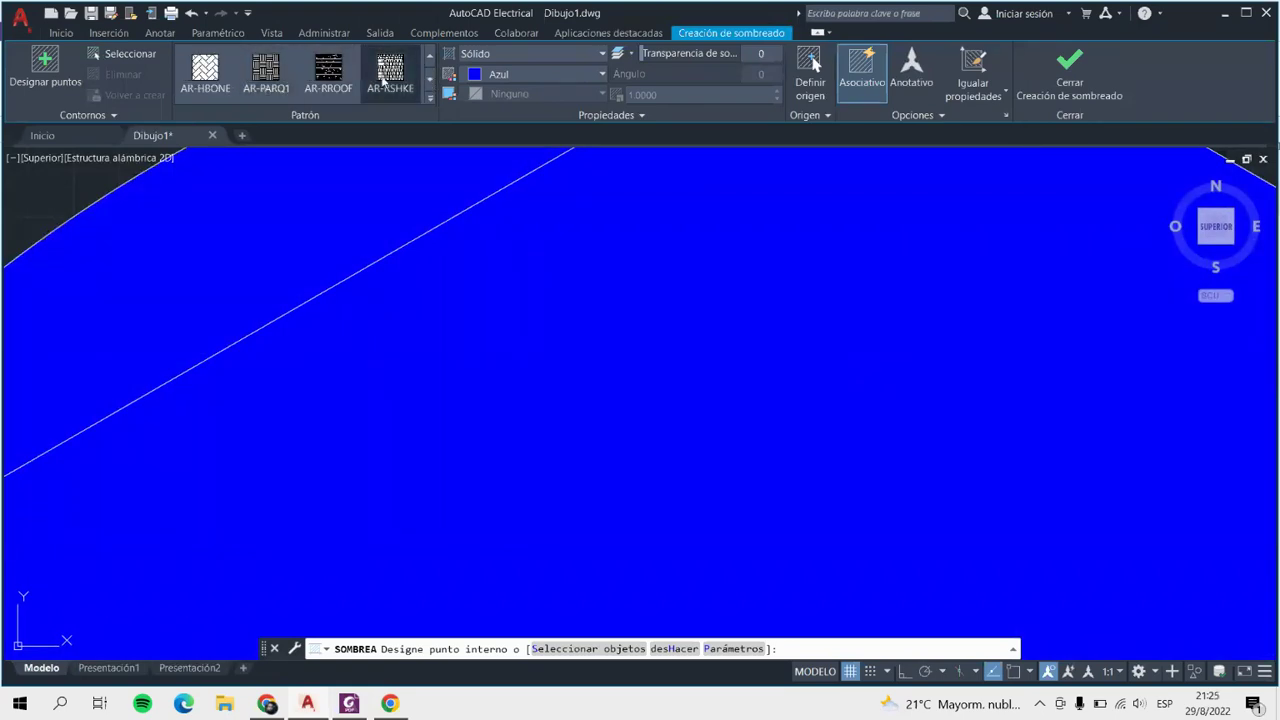
pyautogui.click(430, 78)
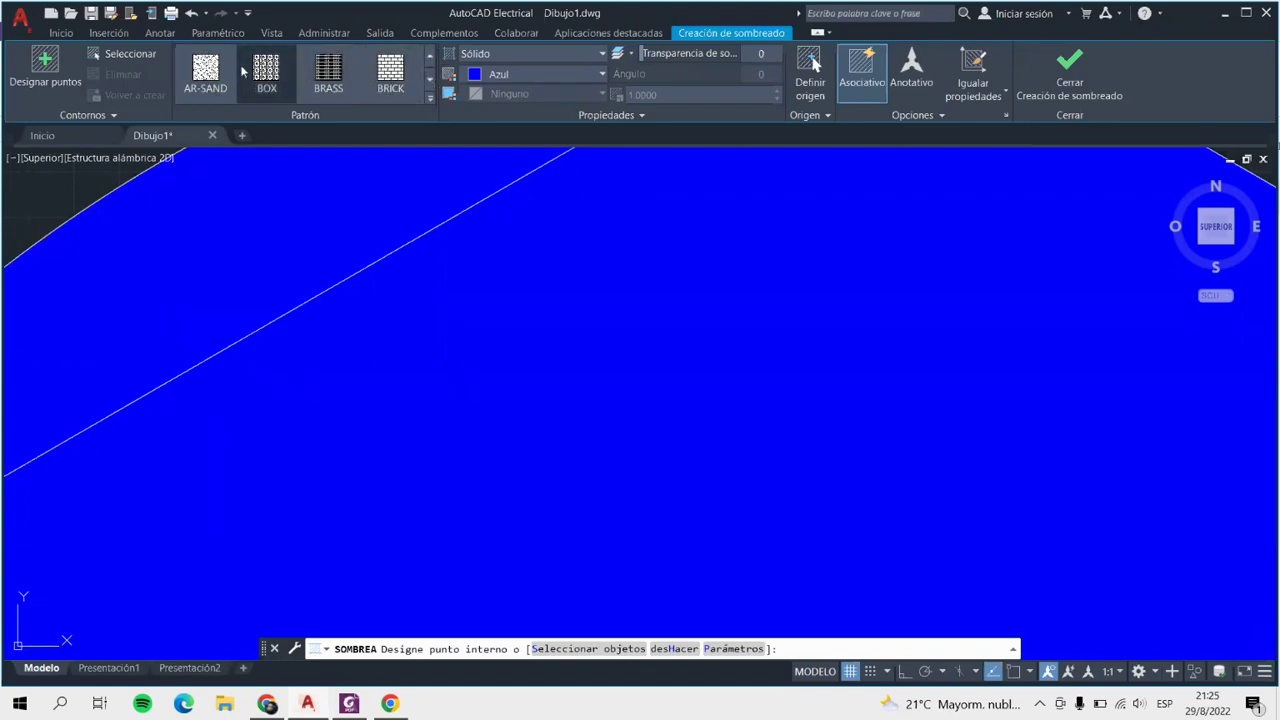
pyautogui.click(431, 82)
pyautogui.click(431, 82)
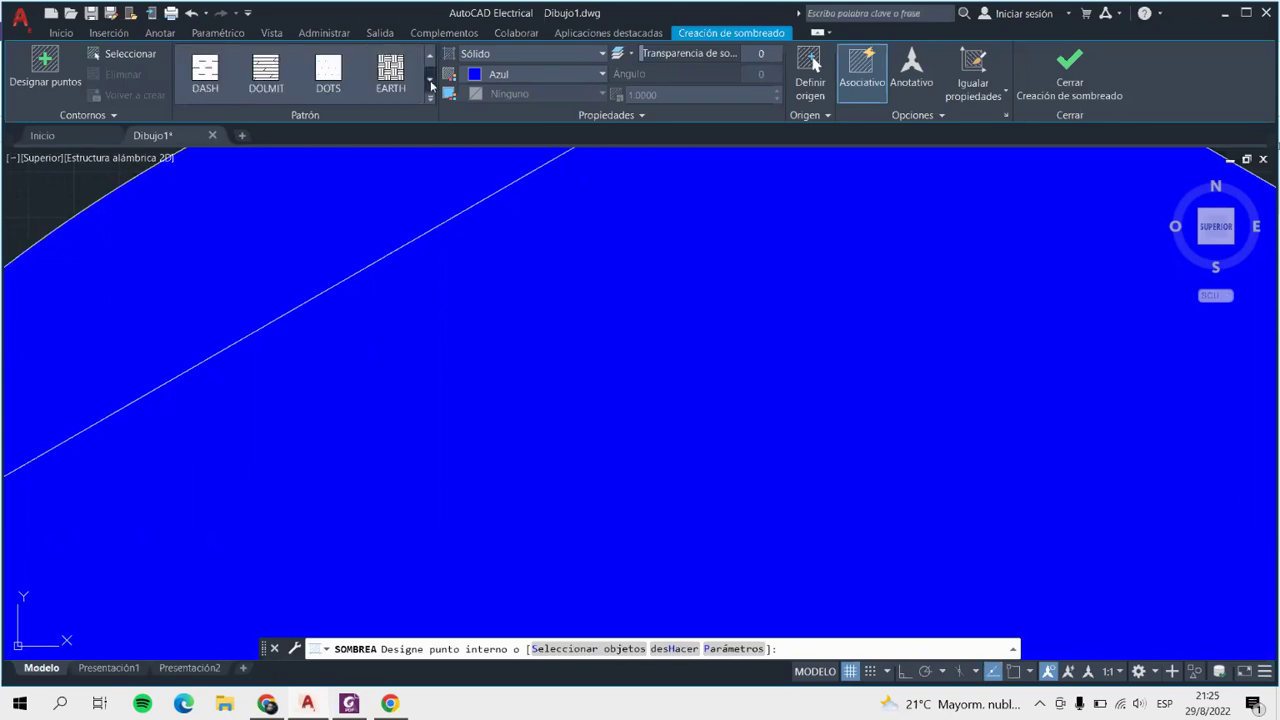
pyautogui.click(432, 60)
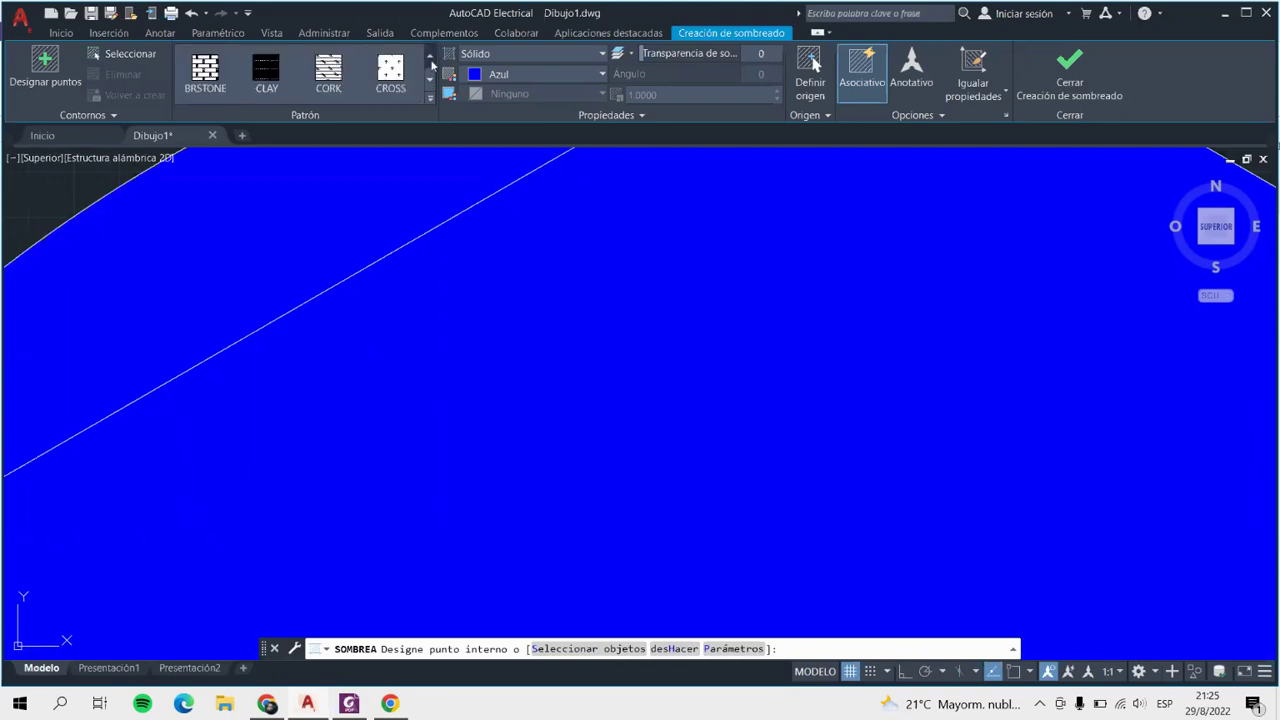
pyautogui.click(431, 82)
pyautogui.click(431, 82)
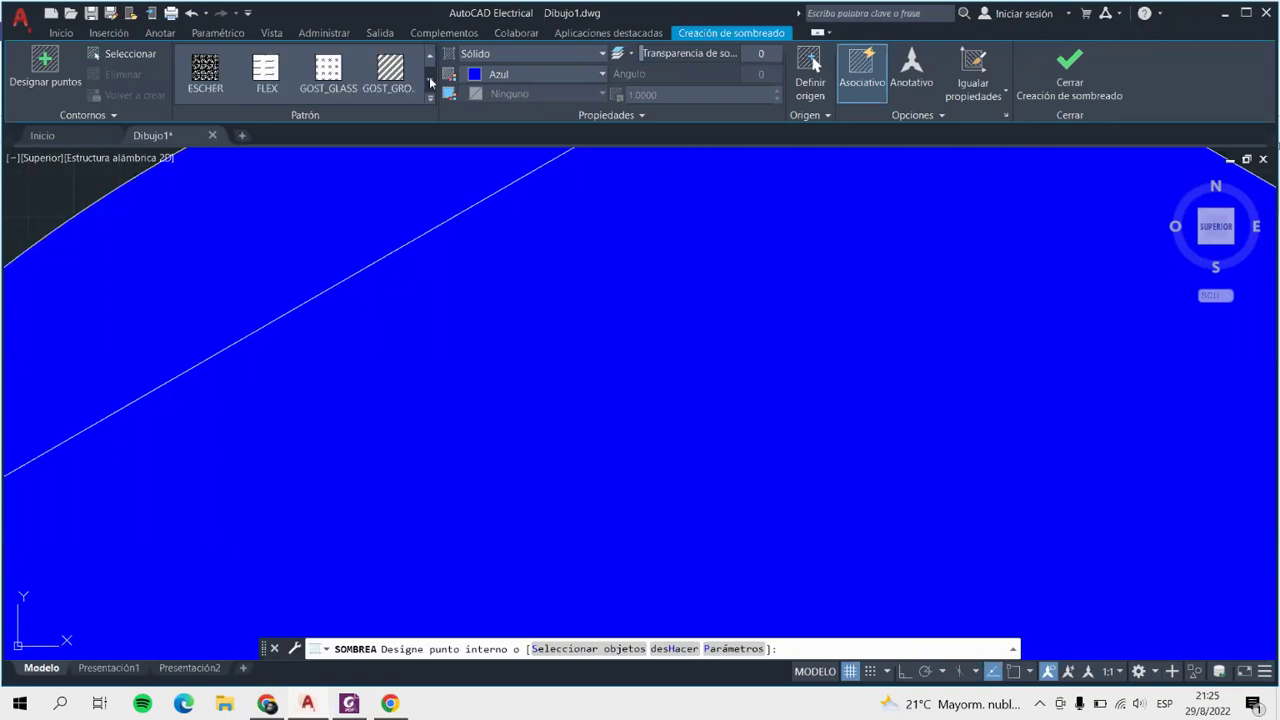
pyautogui.click(431, 82)
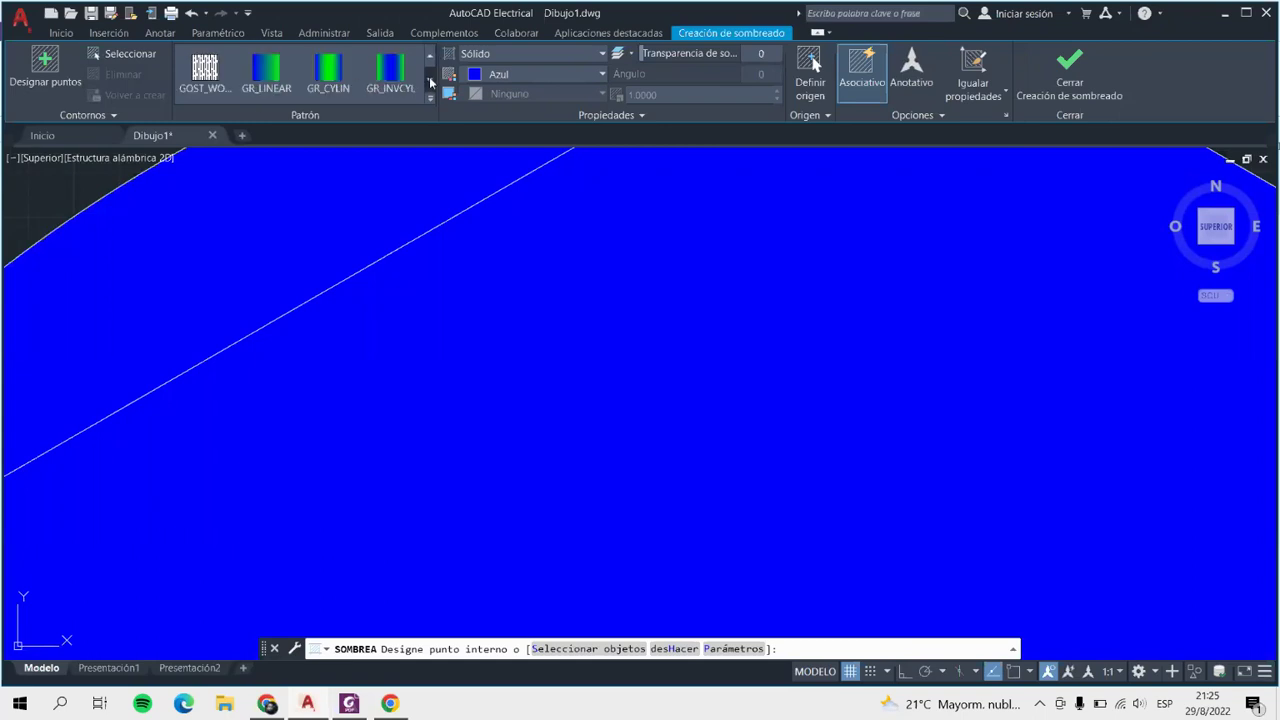
pyautogui.scroll(-3, 391, 466)
pyautogui.scroll(-5, 400, 430)
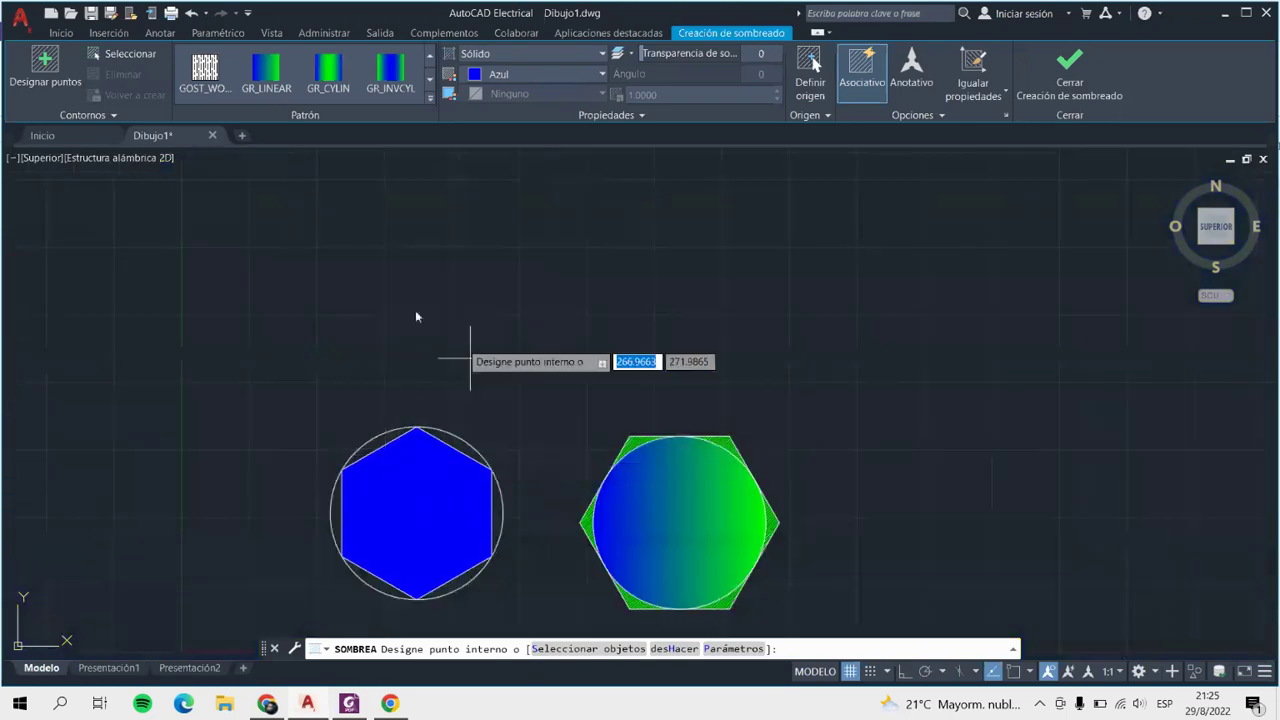
pyautogui.click(1069, 72)
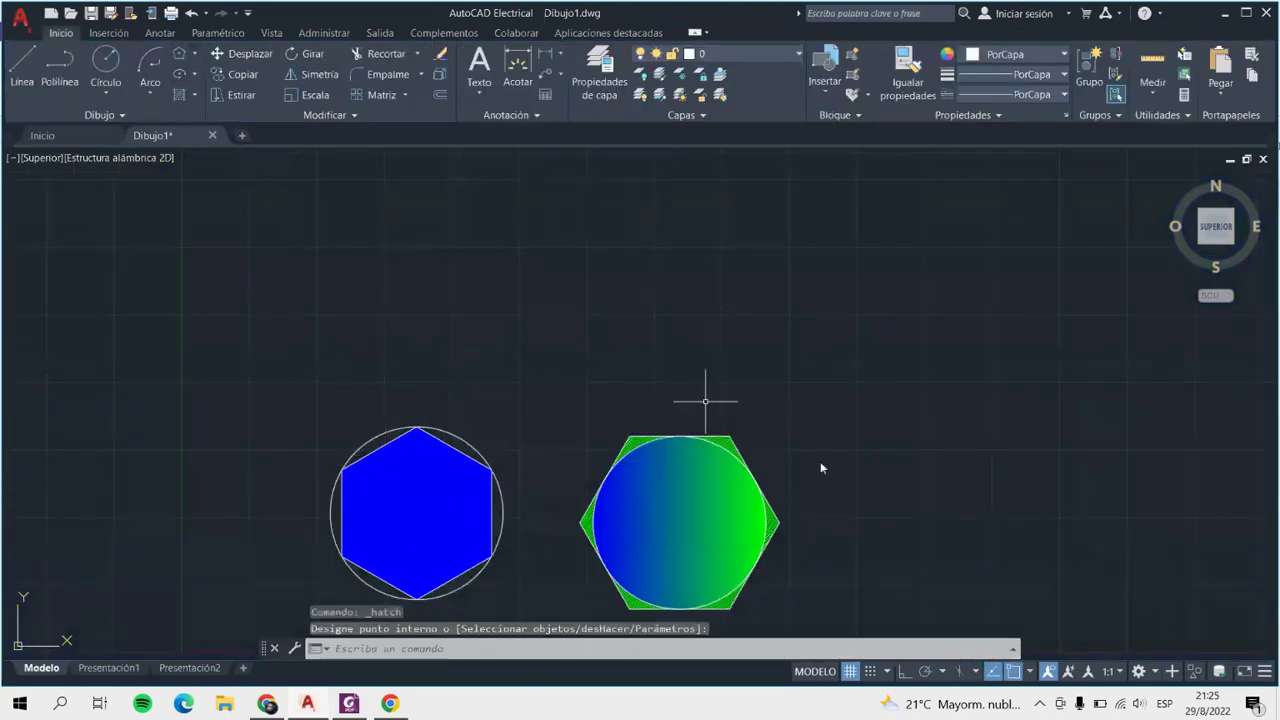
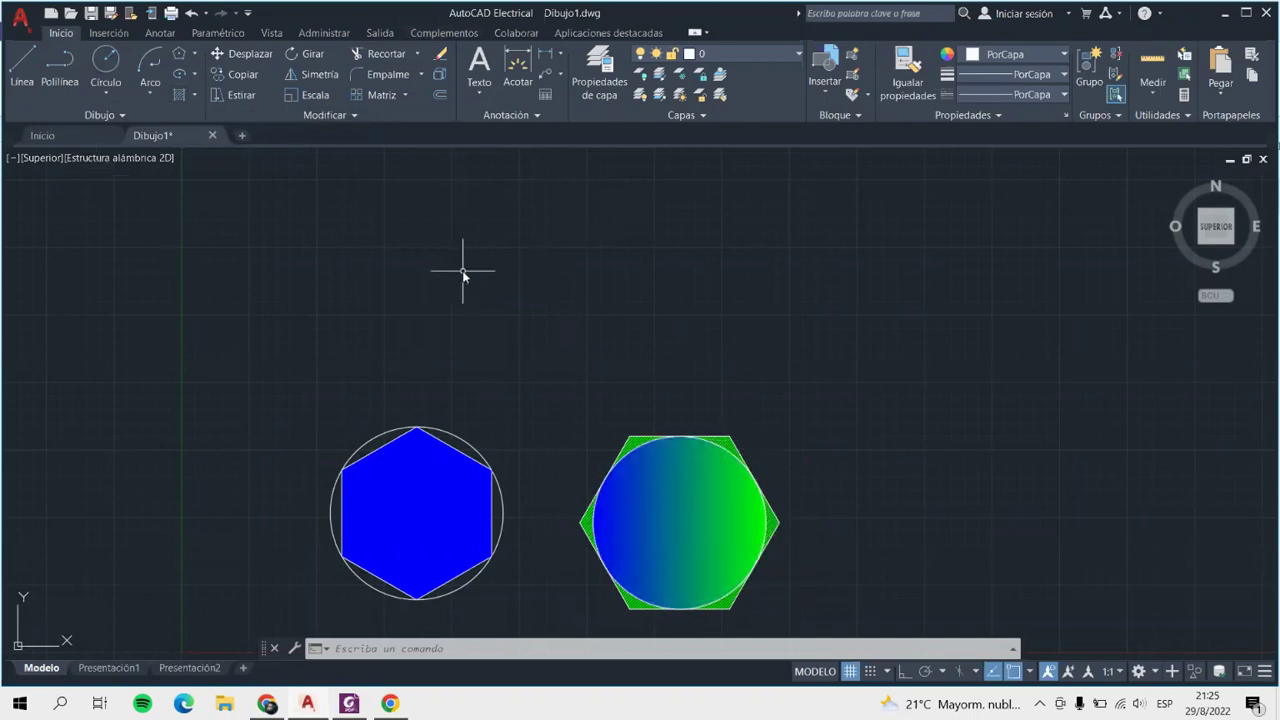
# Window-select and delete both hexagon-and-circle figures, then expand the Draw panel.
pyautogui.scroll(-2, 462, 270)
pyautogui.scroll(-2, 462, 270)
pyautogui.scroll(4, 438, 452)
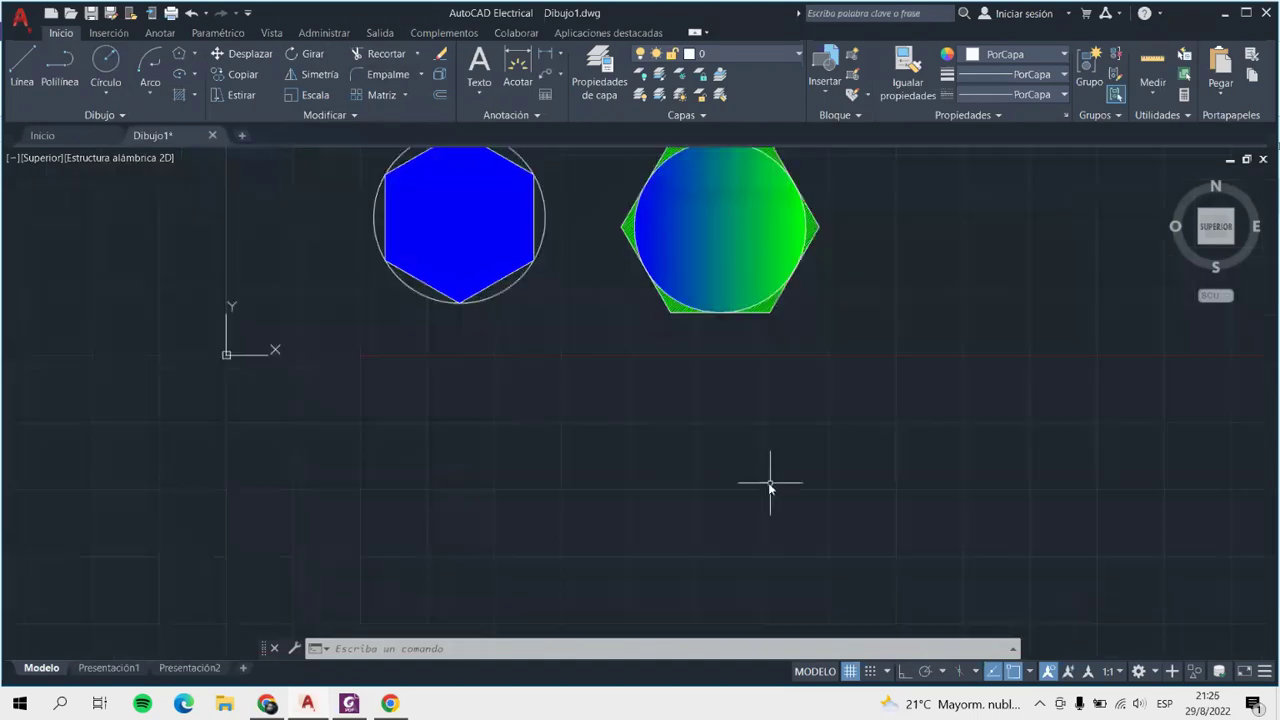
pyautogui.scroll(-4, 770, 487)
pyautogui.scroll(4, 808, 428)
pyautogui.click(243, 215)
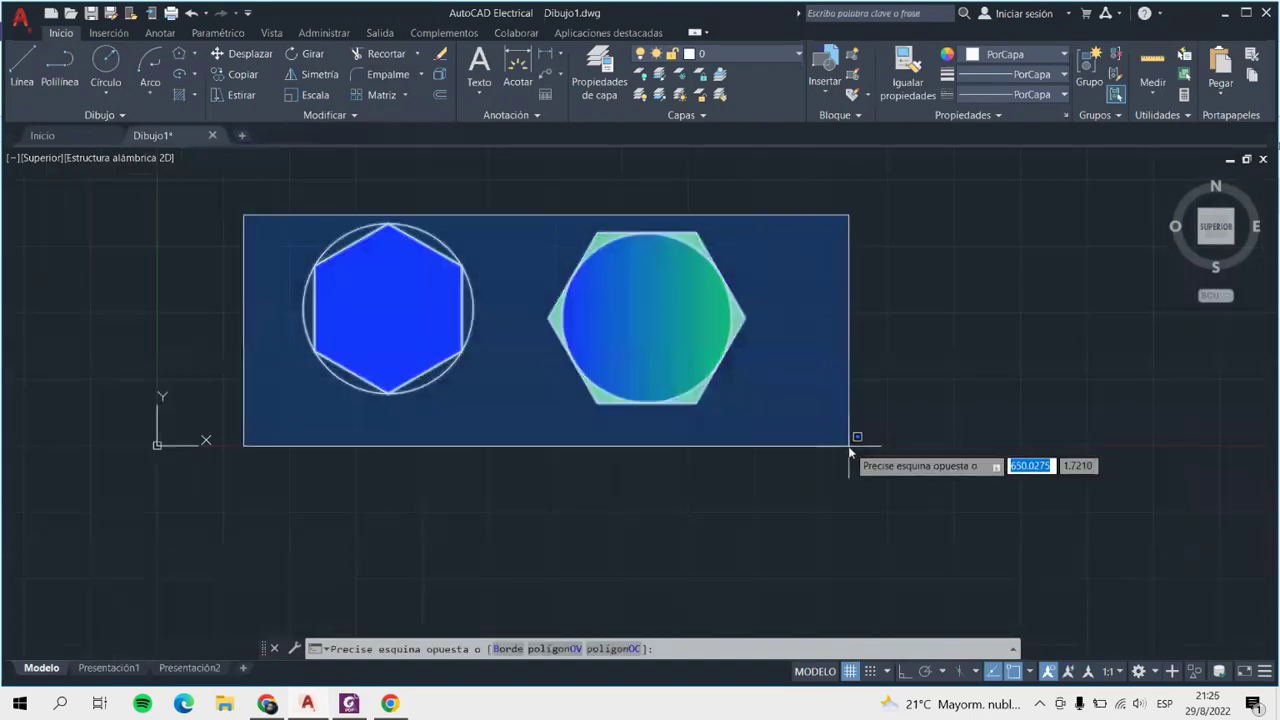
pyautogui.click(849, 446)
pyautogui.press('Delete')
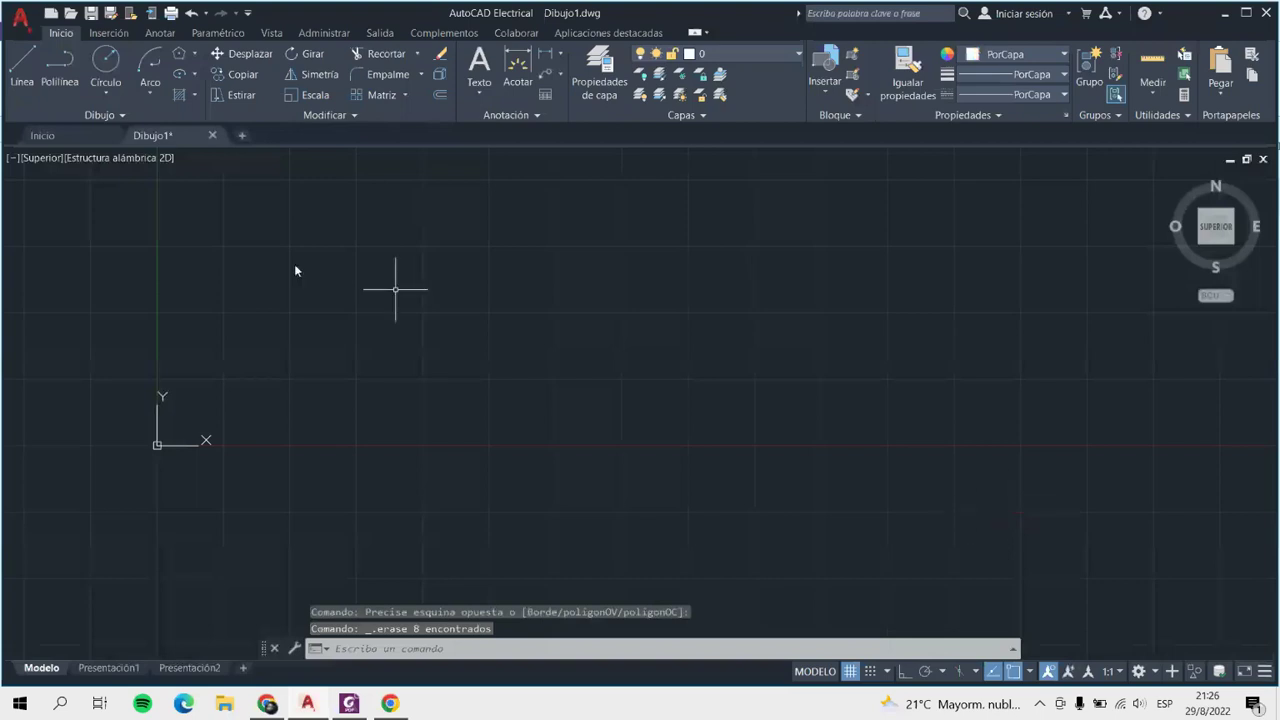
pyautogui.click(123, 115)
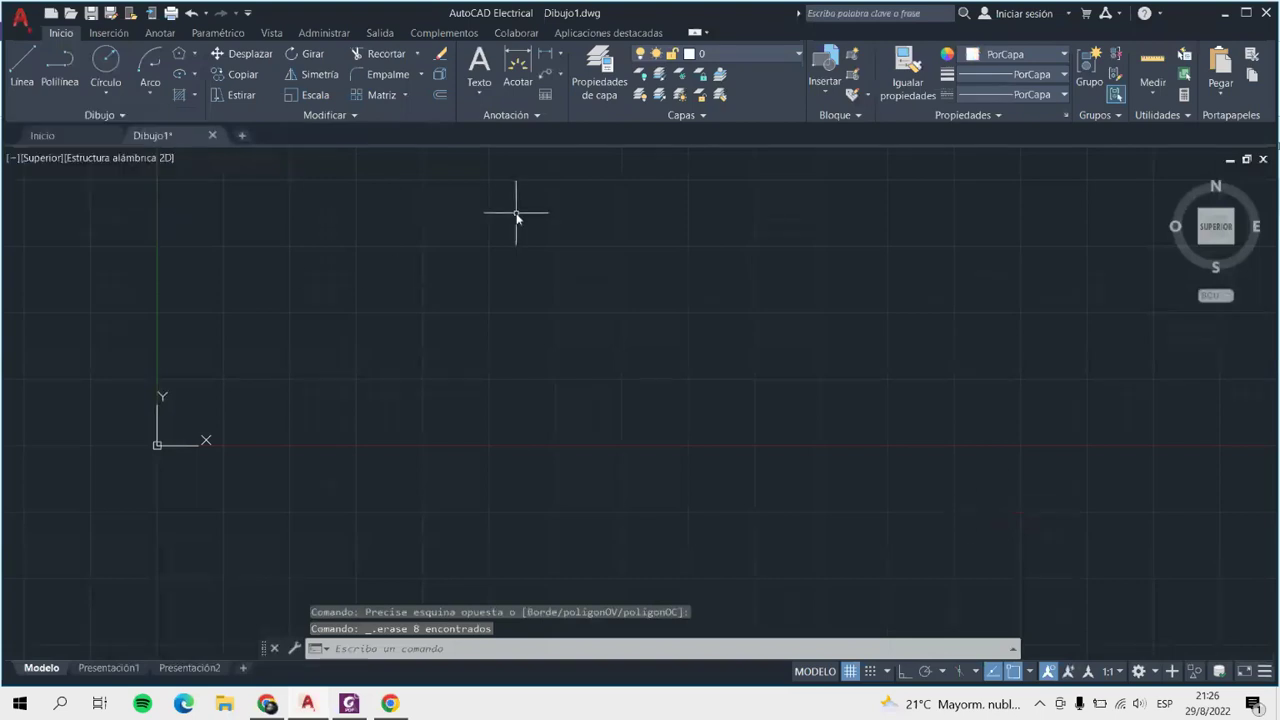
pyautogui.click(115, 110)
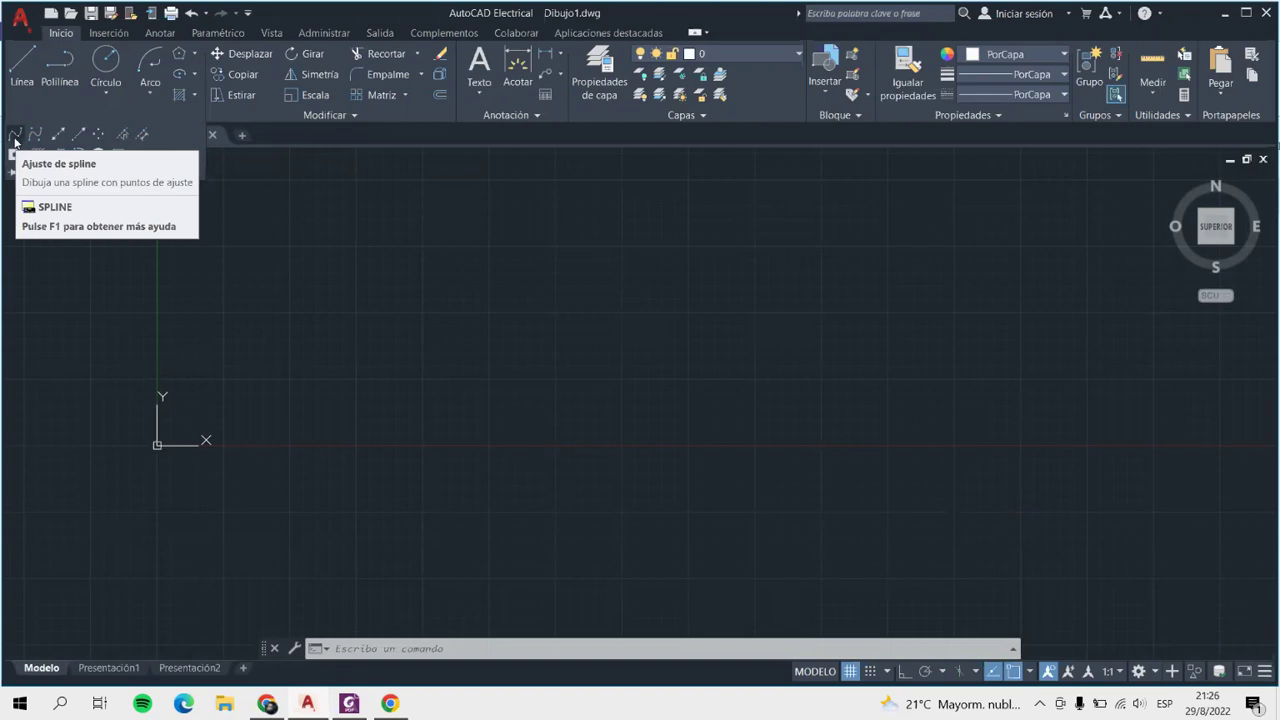
# Draw a fit-point spline rising and falling through three crests from lower left to right.
pyautogui.click(15, 138)
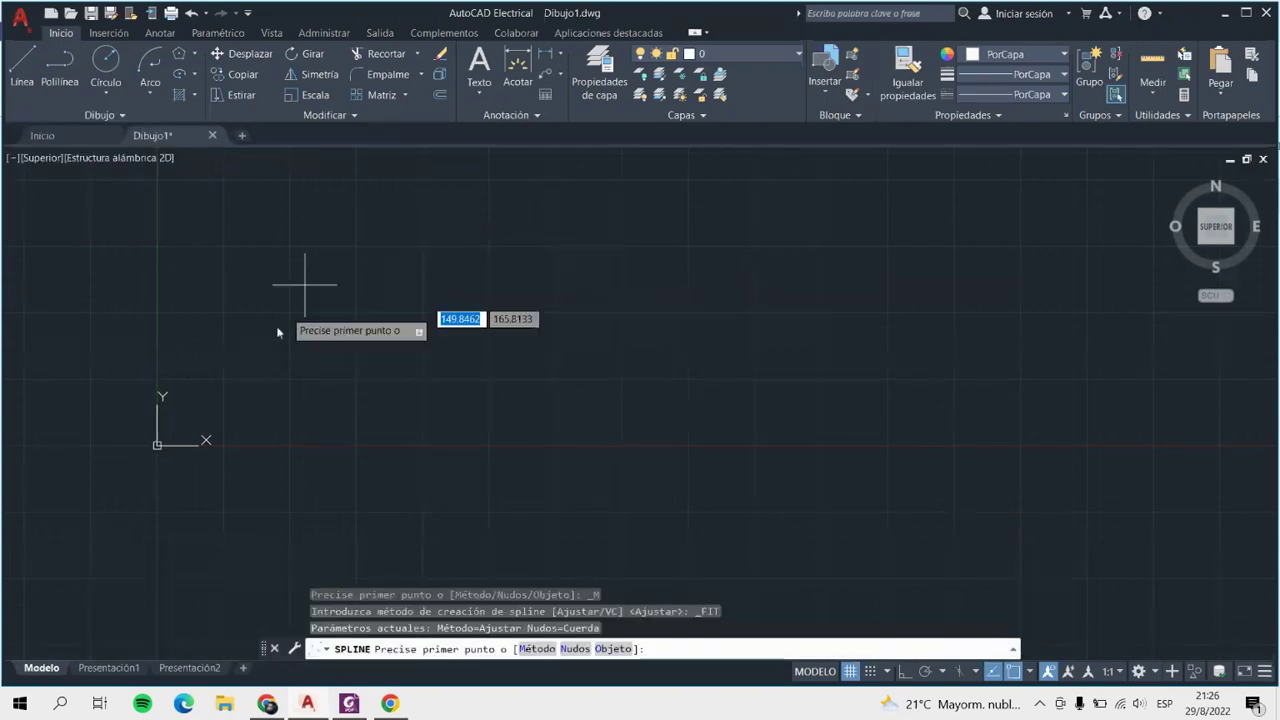
pyautogui.click(252, 369)
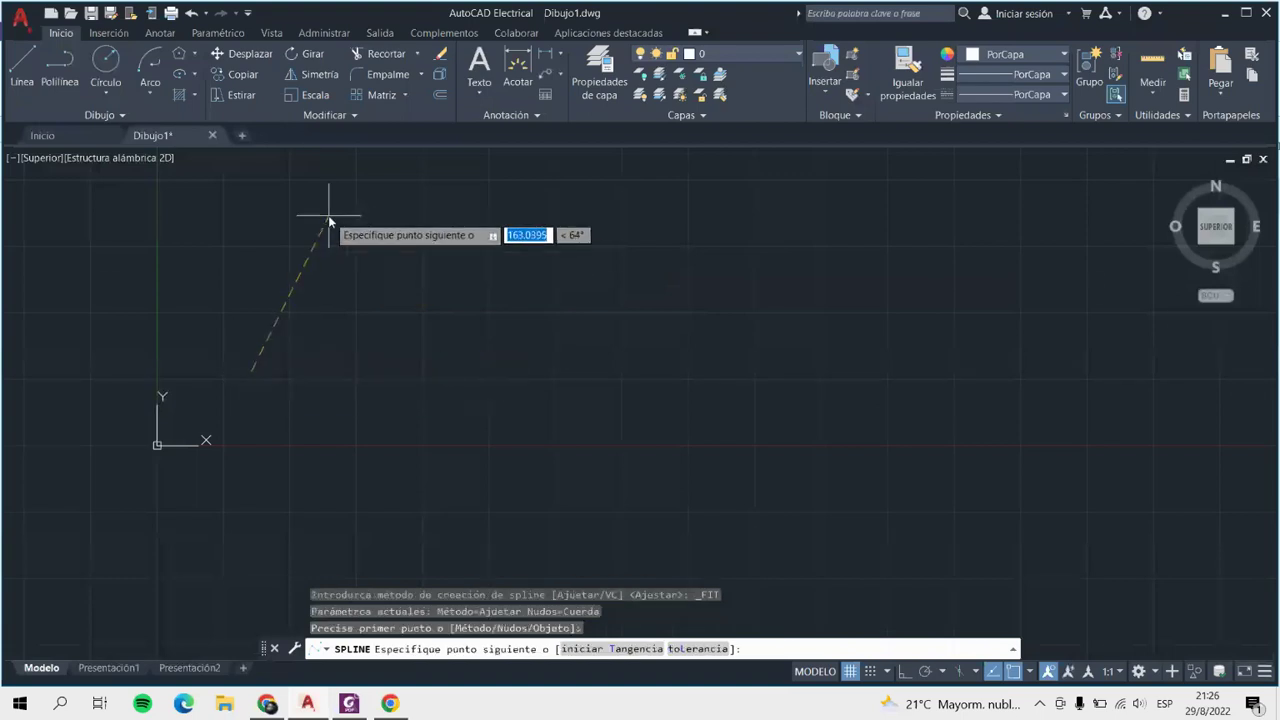
pyautogui.click(329, 215)
pyautogui.click(431, 349)
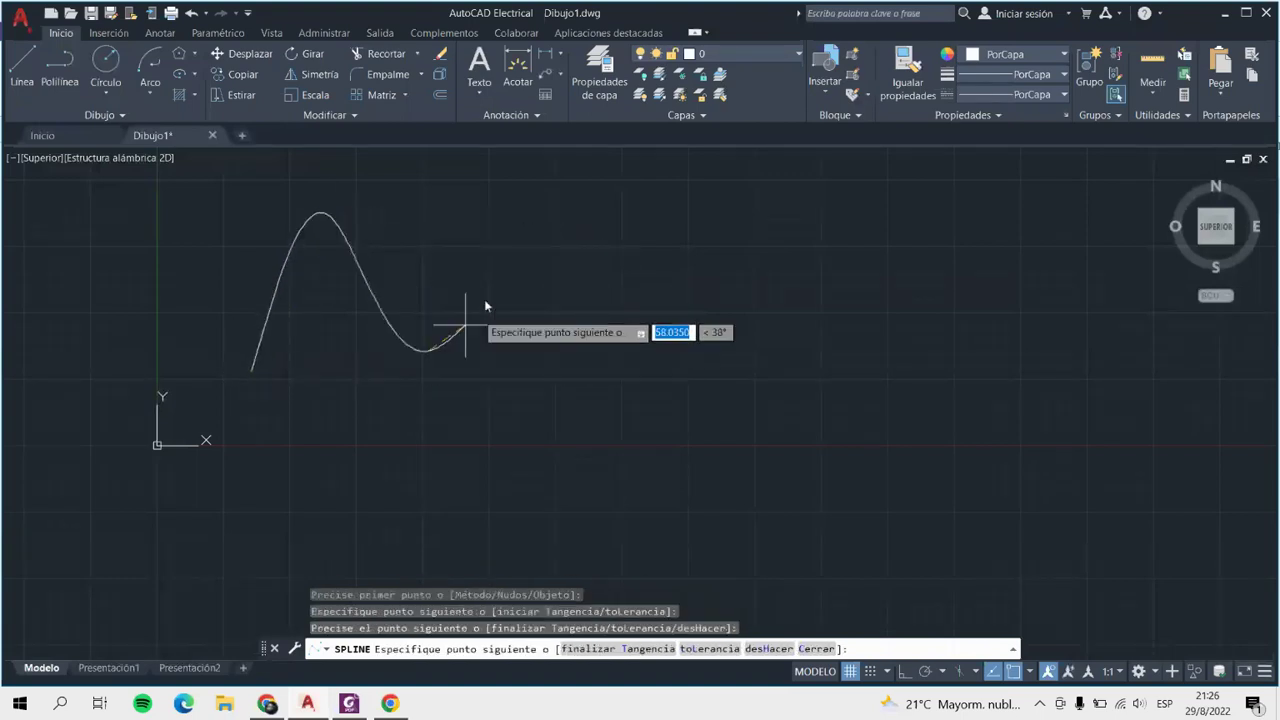
pyautogui.click(509, 213)
pyautogui.click(597, 335)
pyautogui.click(680, 199)
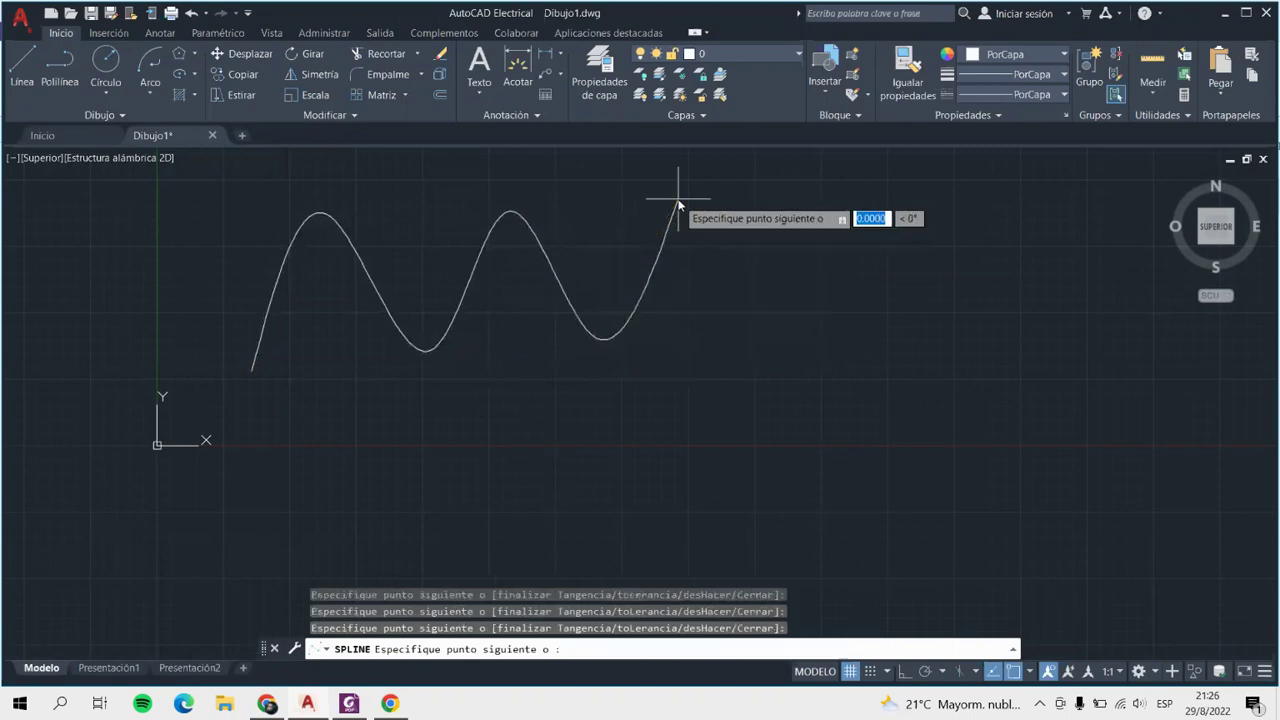
pyautogui.click(790, 349)
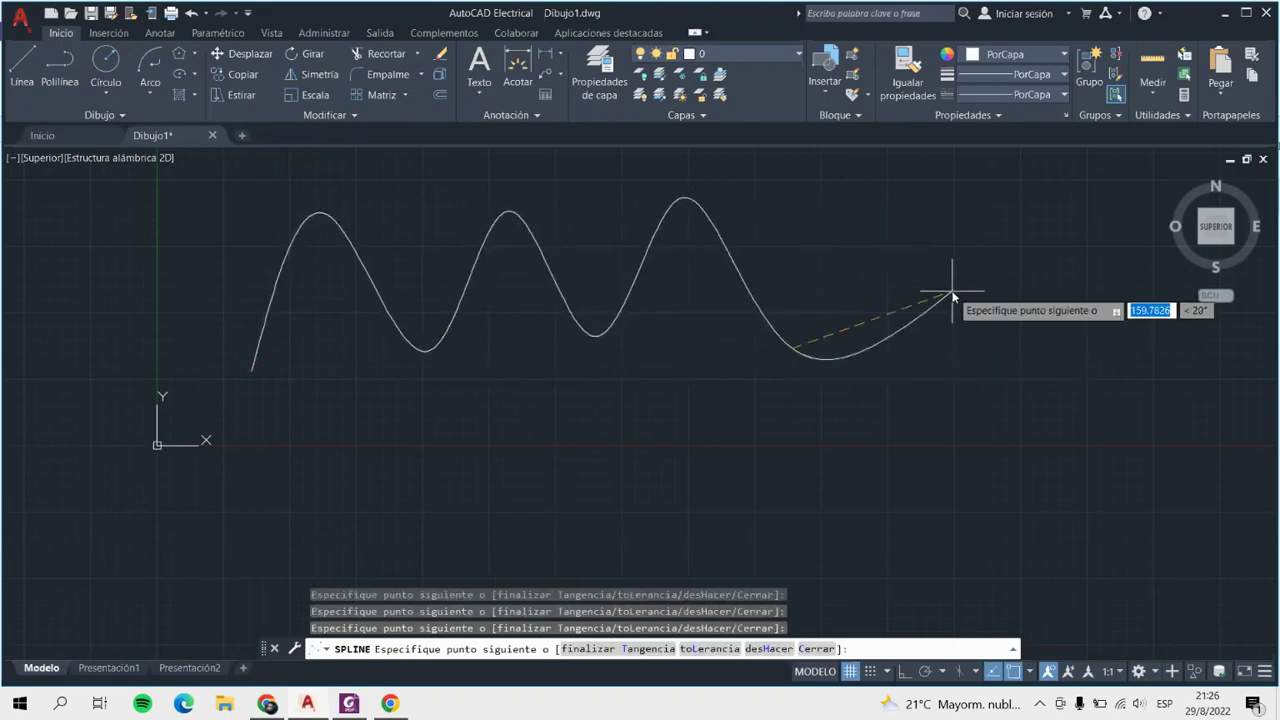
pyautogui.press('Return')
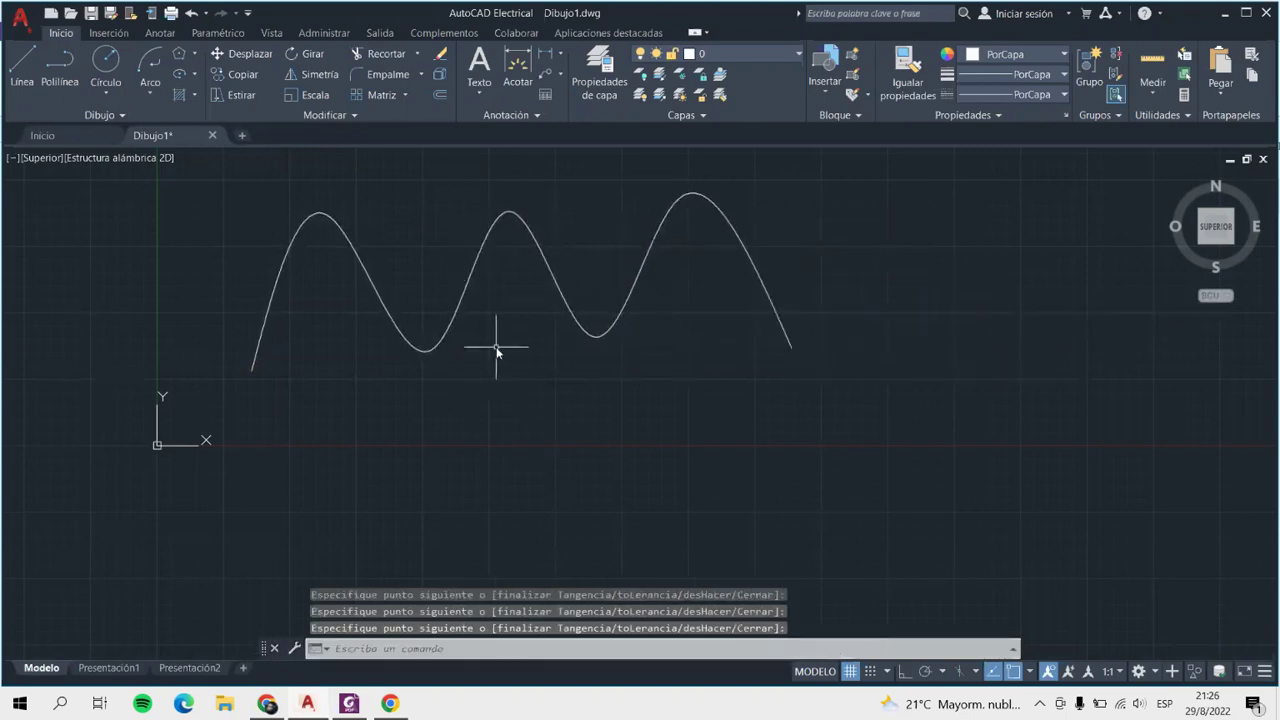
pyautogui.scroll(-3, 496, 349)
pyautogui.scroll(5, 610, 362)
pyautogui.scroll(-4, 500, 347)
pyautogui.scroll(-3, 380, 300)
pyautogui.scroll(6, 309, 240)
pyautogui.scroll(2, 551, 466)
pyautogui.scroll(-4, 591, 486)
pyautogui.scroll(6, 632, 543)
pyautogui.scroll(-5, 632, 543)
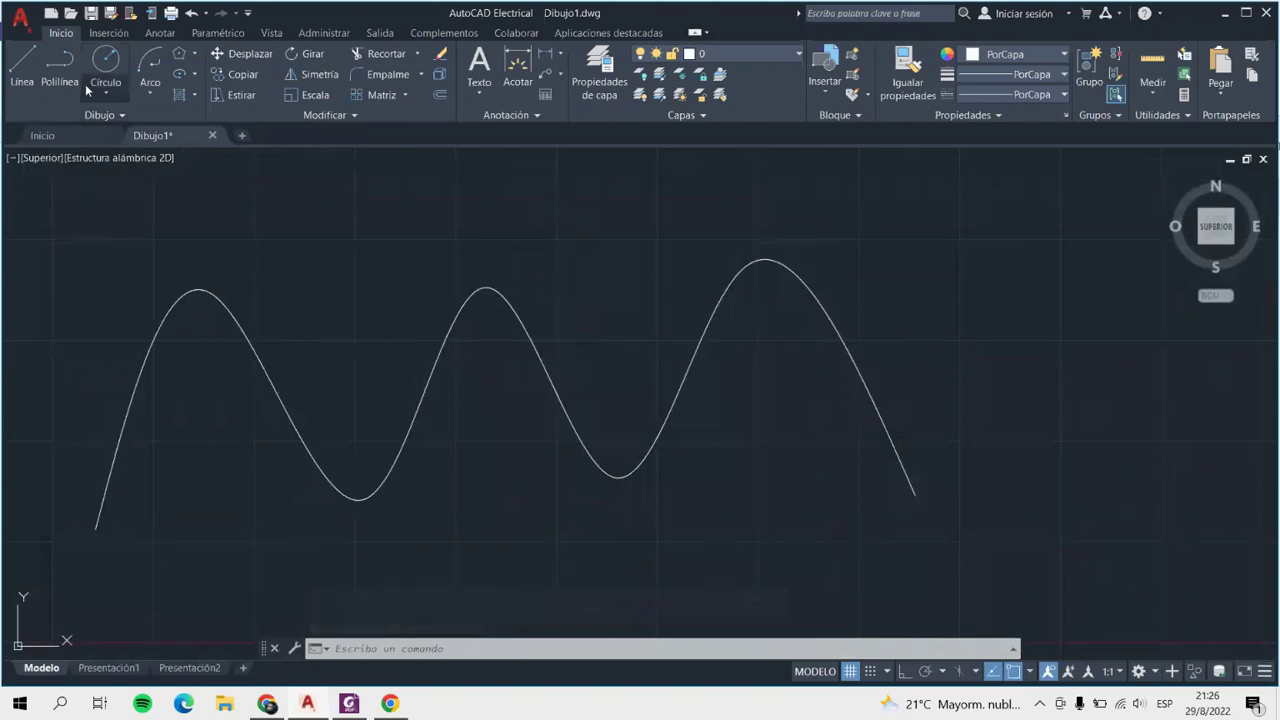
# Place point objects at six spots above the spline with the Multiple Points tool.
pyautogui.click(110, 113)
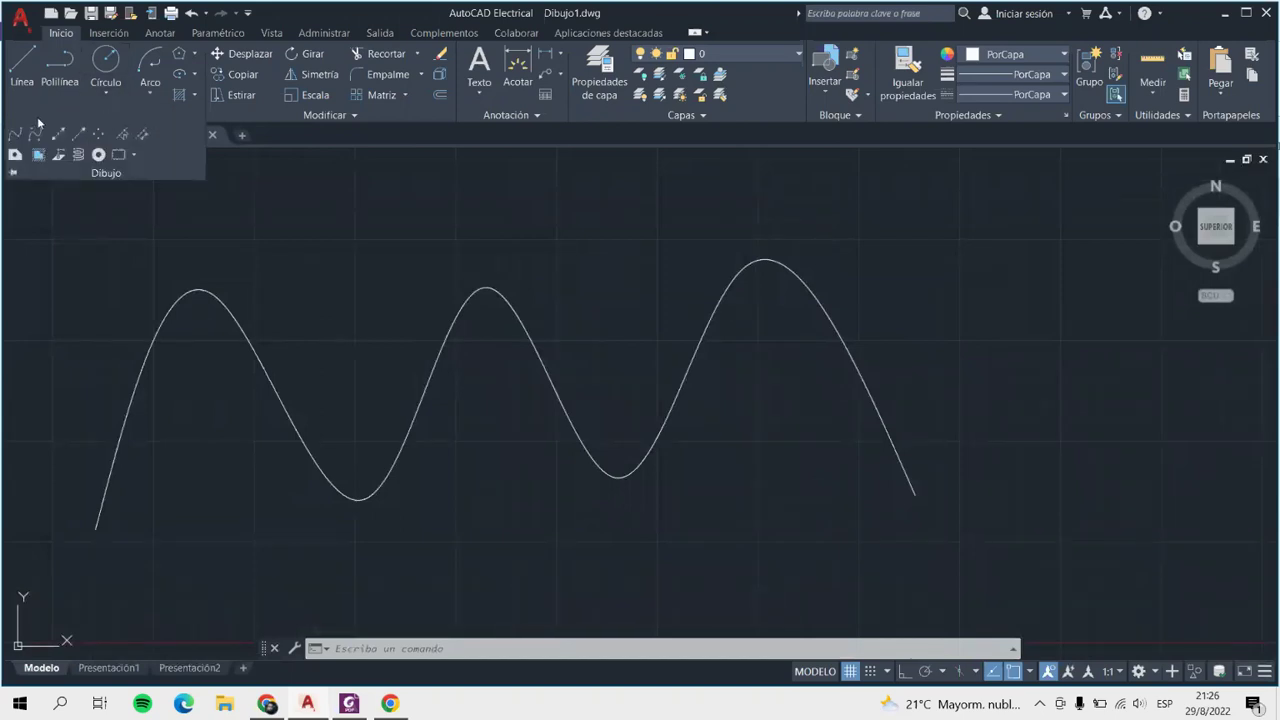
pyautogui.click(98, 137)
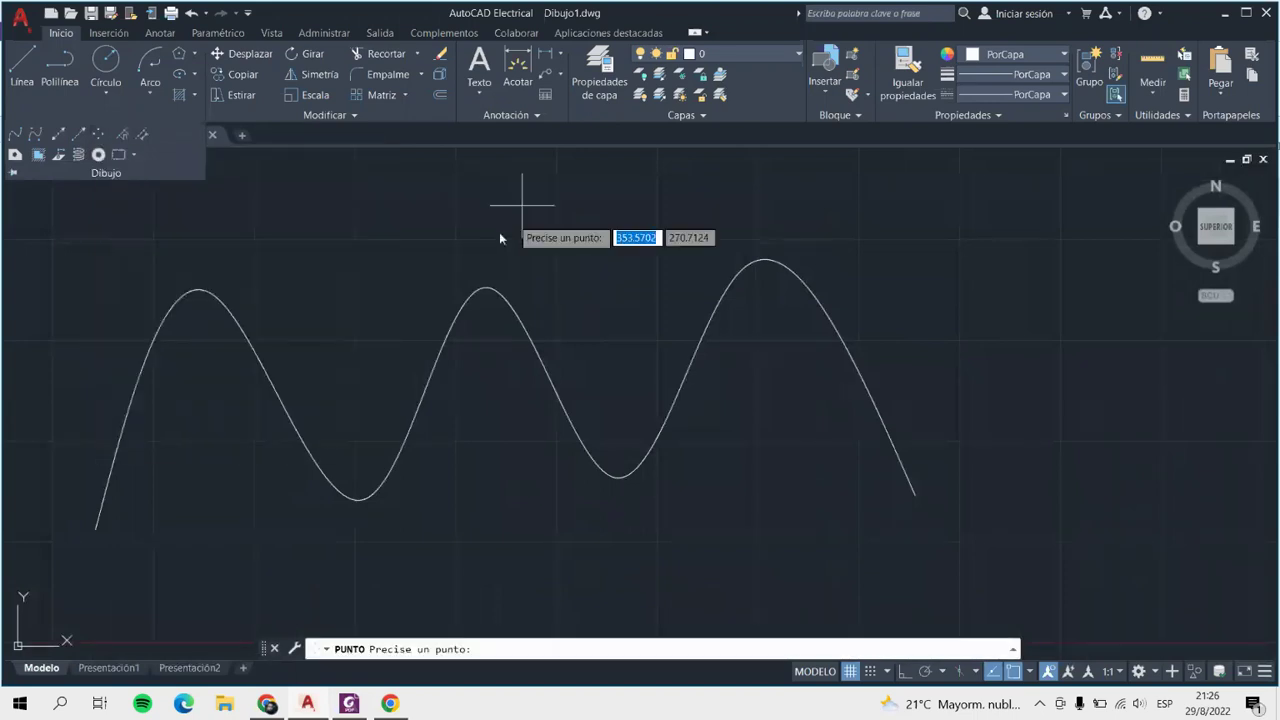
pyautogui.scroll(-4, 428, 300)
pyautogui.scroll(-4, 378, 233)
pyautogui.click(355, 367)
pyautogui.click(410, 227)
pyautogui.click(485, 358)
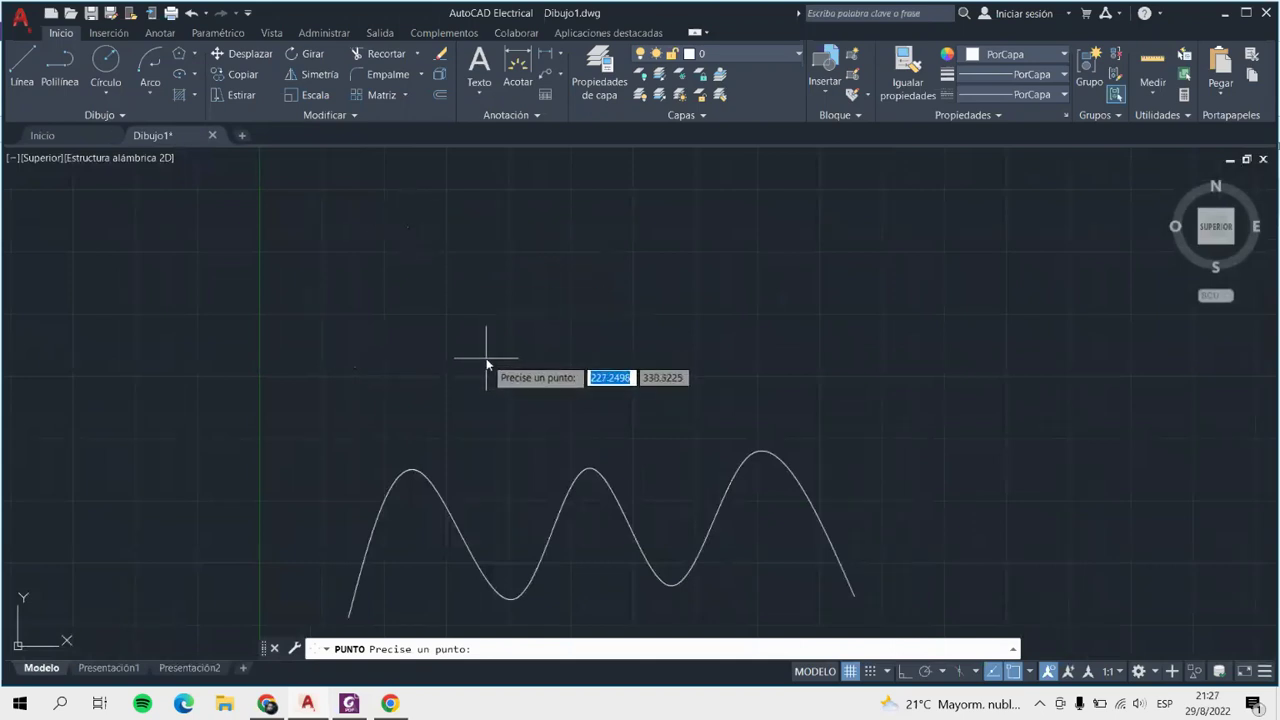
pyautogui.click(561, 228)
pyautogui.click(695, 238)
pyautogui.click(725, 358)
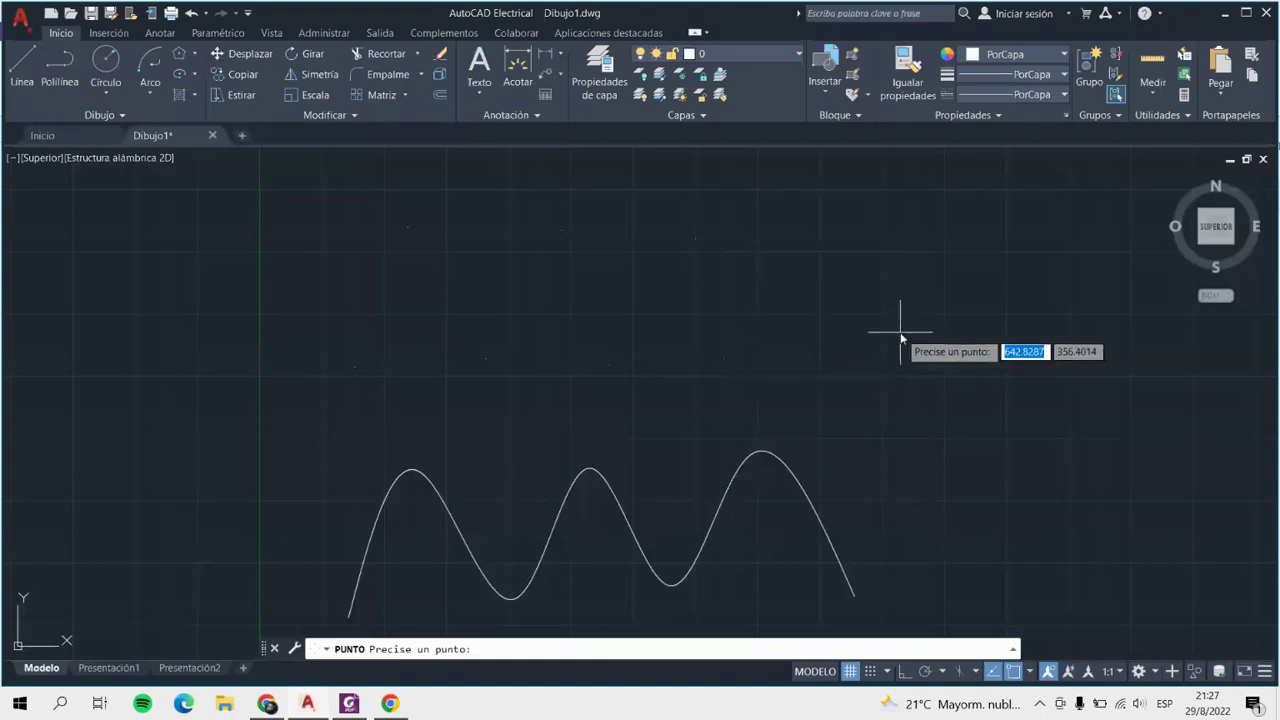
pyautogui.press('Return')
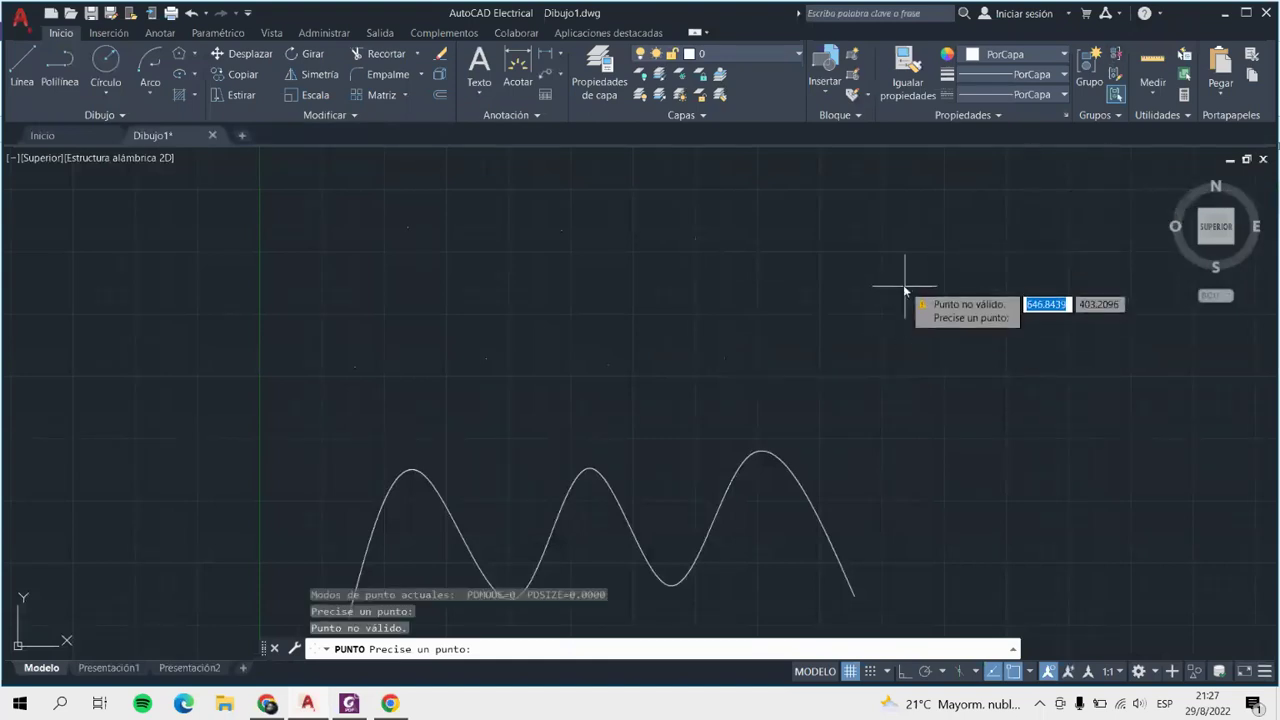
pyautogui.press('Escape')
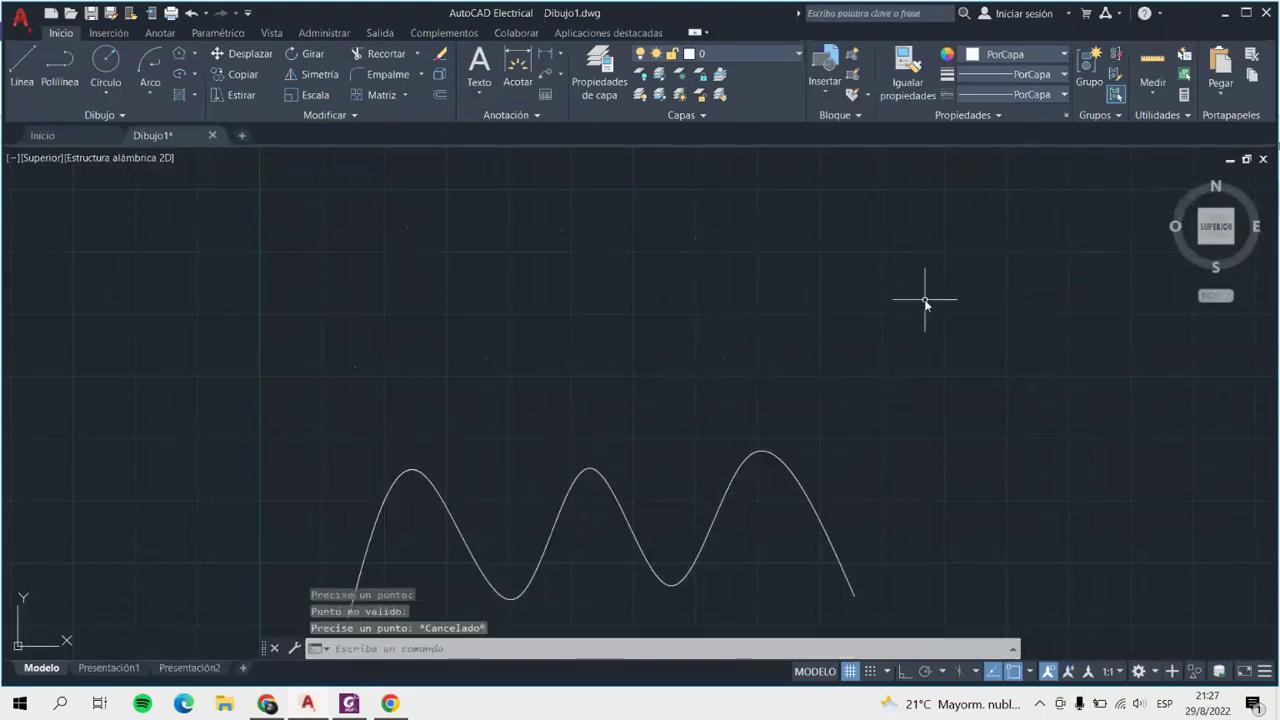
pyautogui.click(1182, 115)
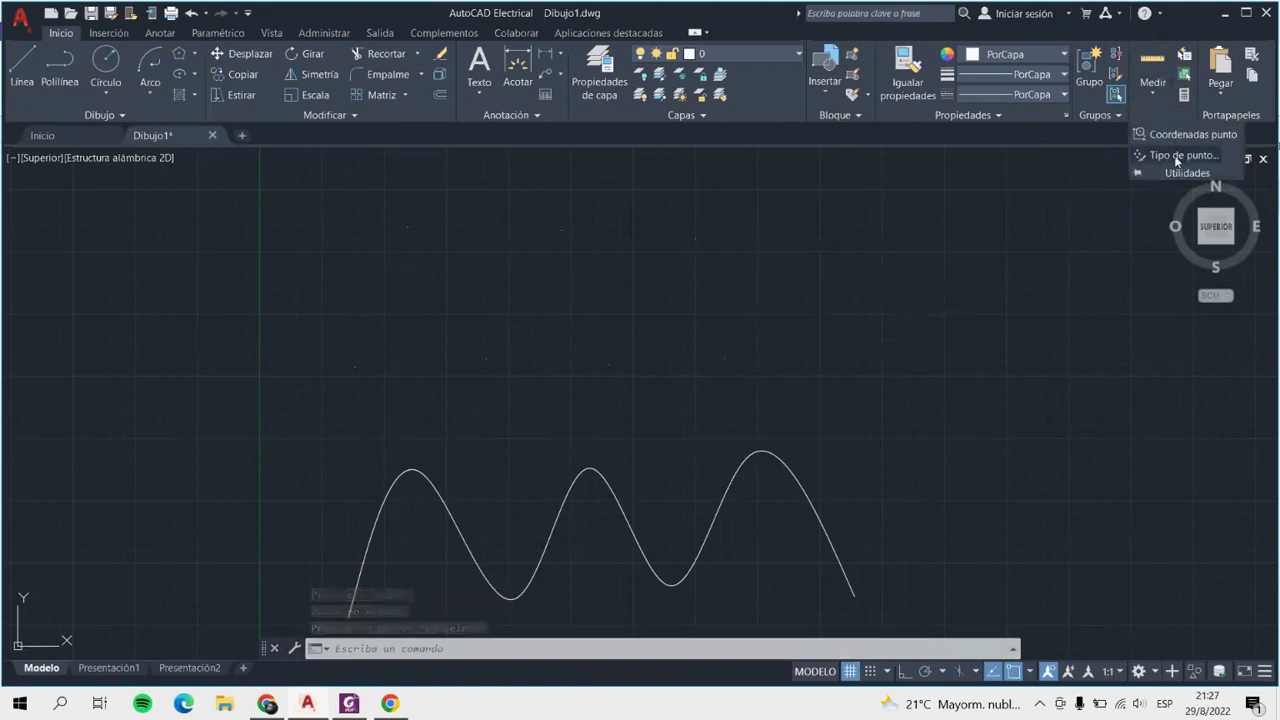
# Set the point style to the circle-with-X marker in the Point Style dialog.
pyautogui.click(1179, 157)
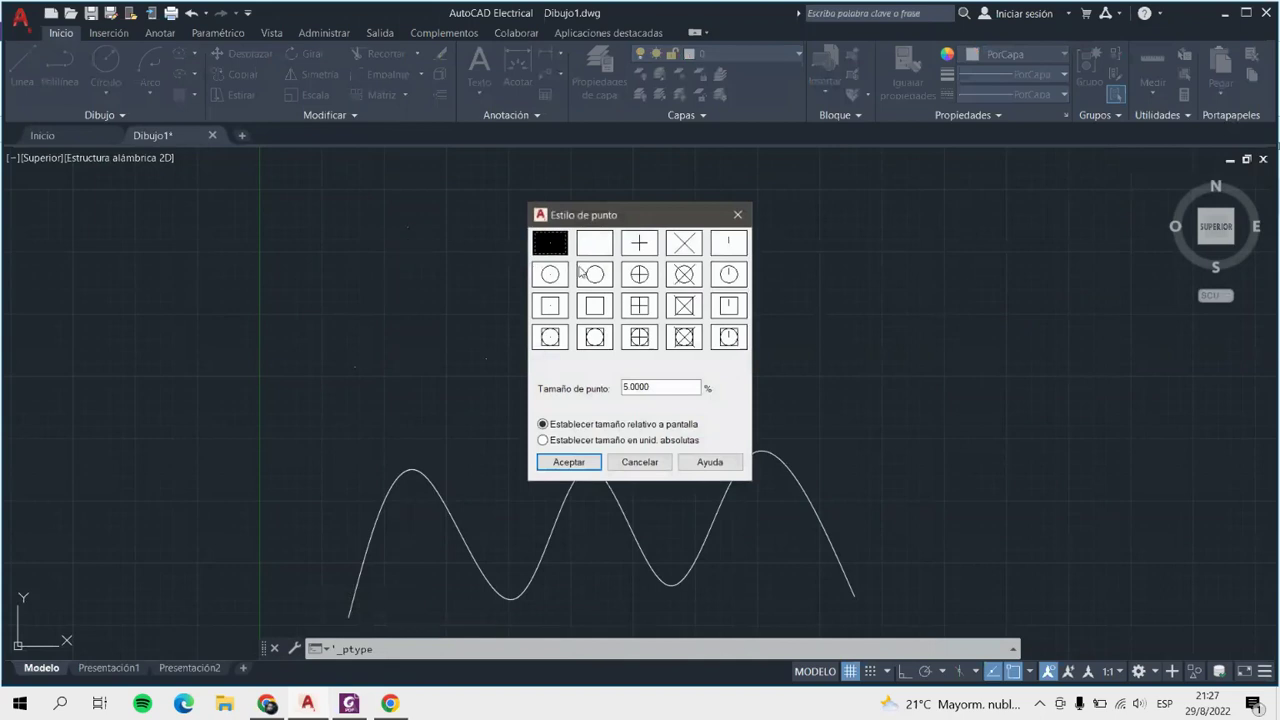
pyautogui.click(648, 244)
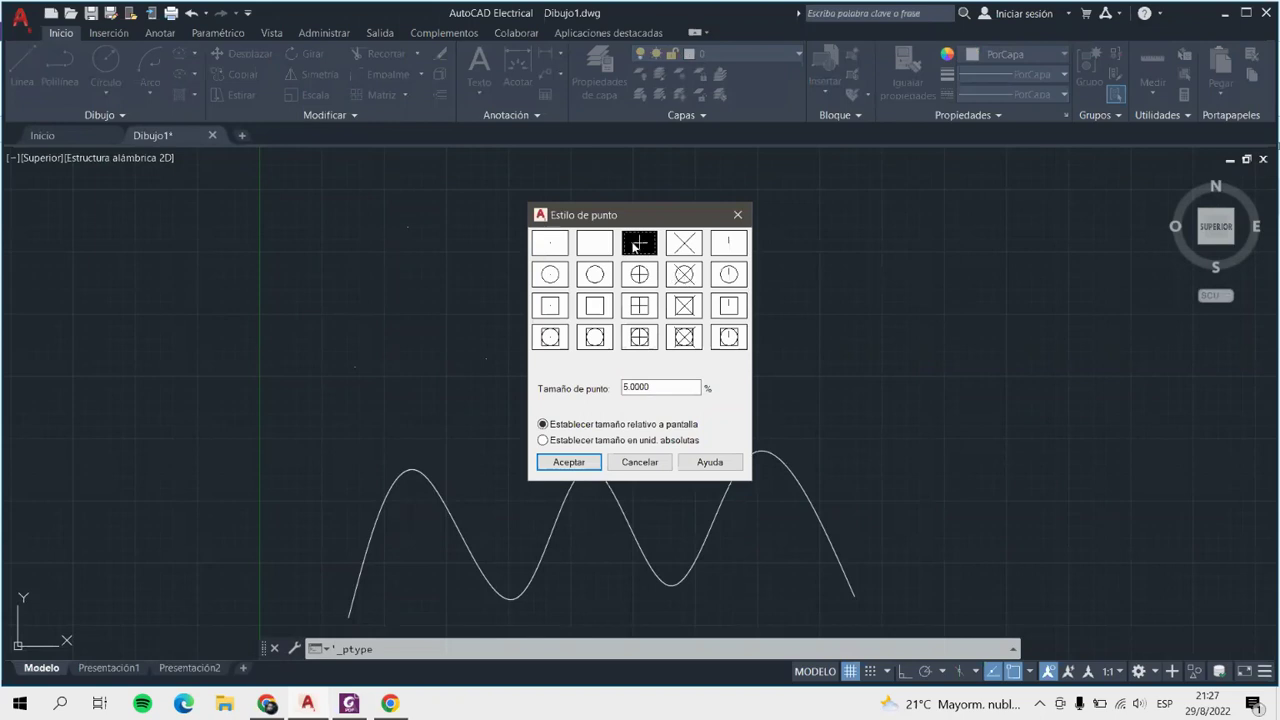
pyautogui.click(684, 276)
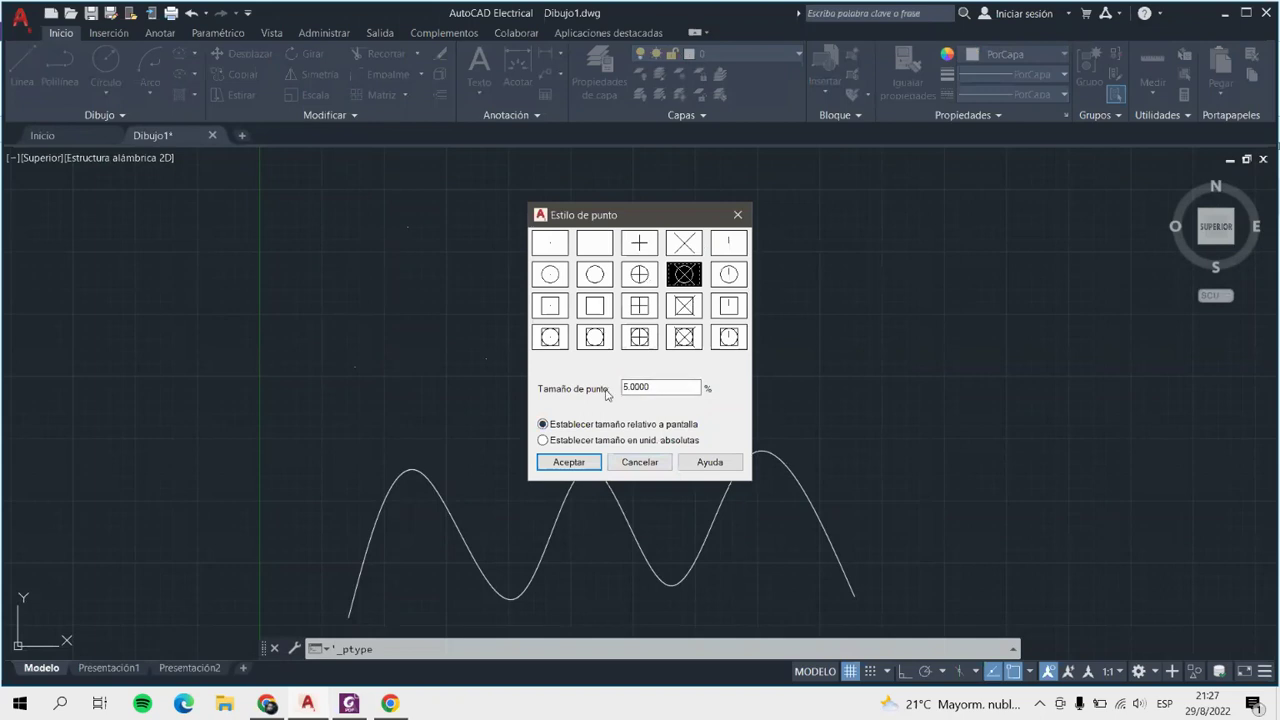
pyautogui.click(569, 462)
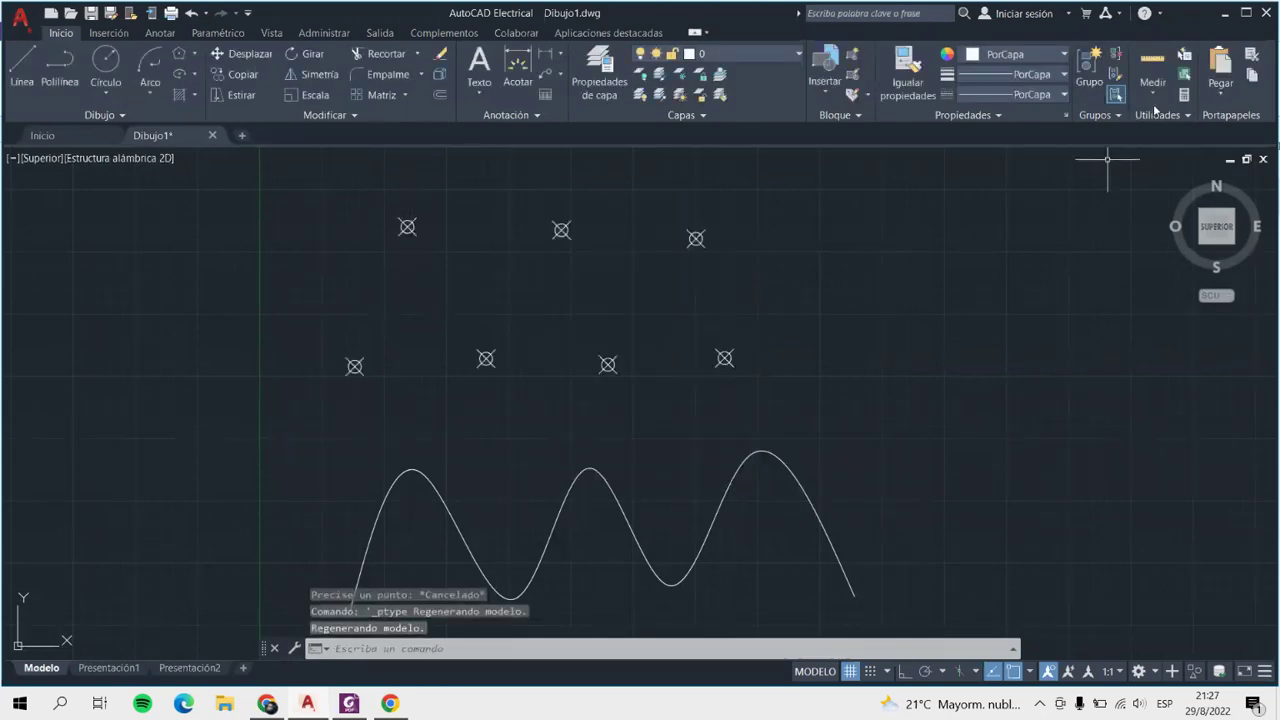
# Enlarge the point marker size in the Point Style dialog.
pyautogui.click(1160, 115)
pyautogui.click(1156, 156)
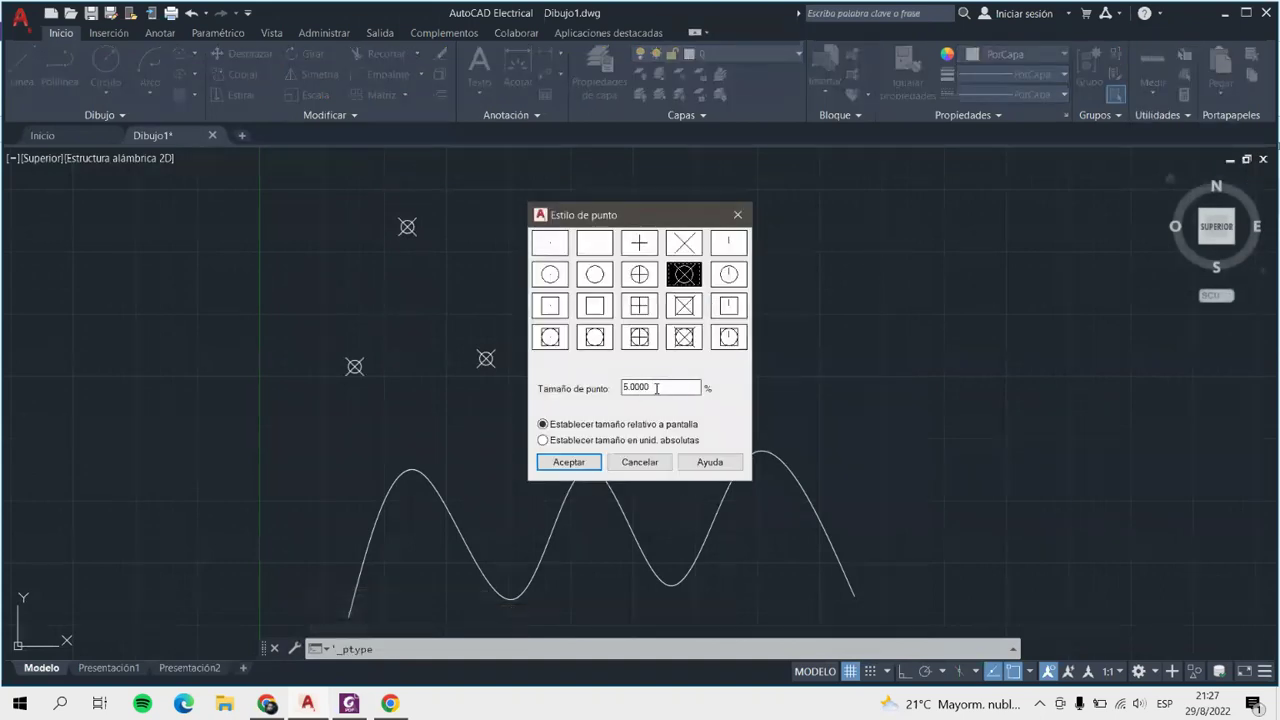
pyautogui.press('Return')
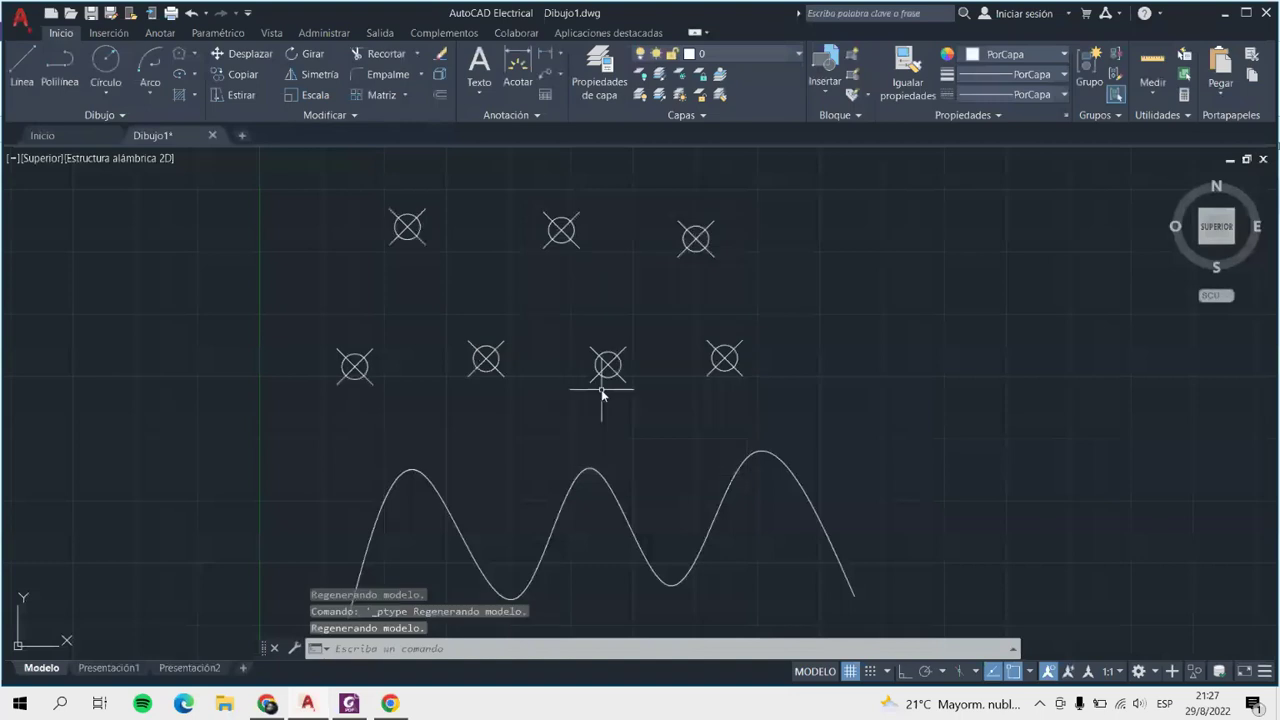
pyautogui.click(1160, 115)
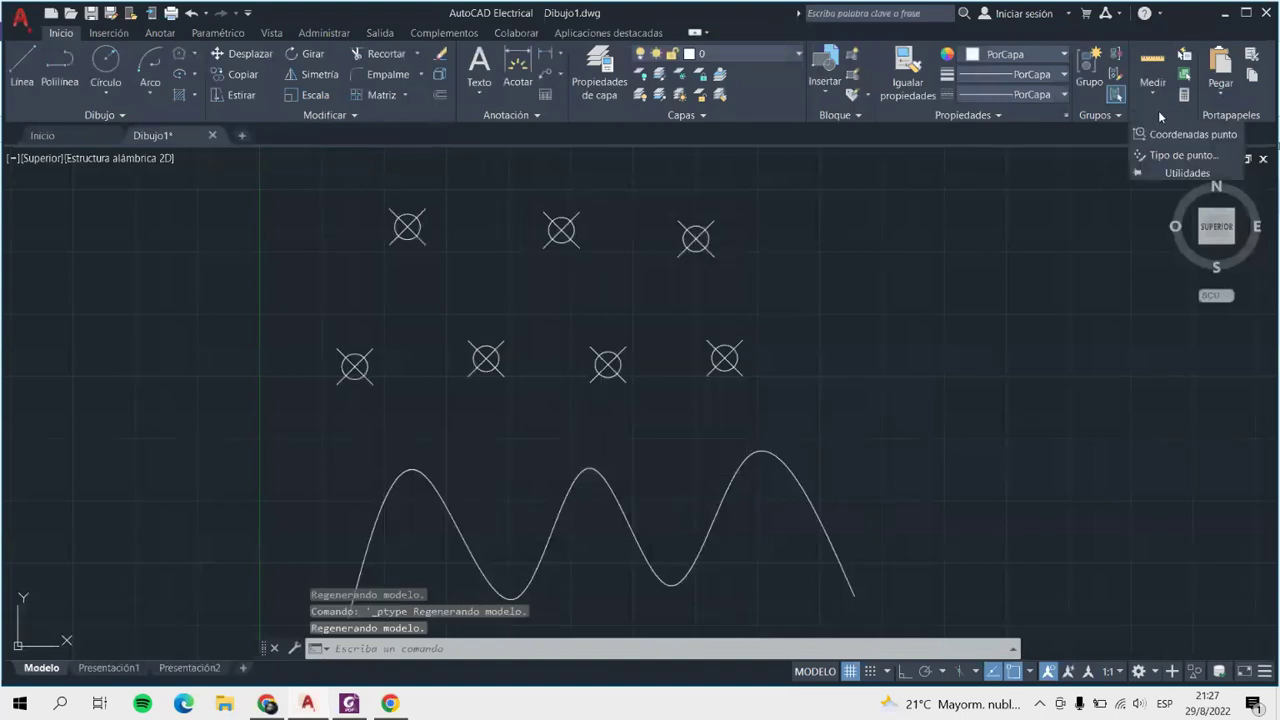
pyautogui.click(1156, 156)
pyautogui.moveTo(655, 382); pyautogui.dragTo(574, 386)
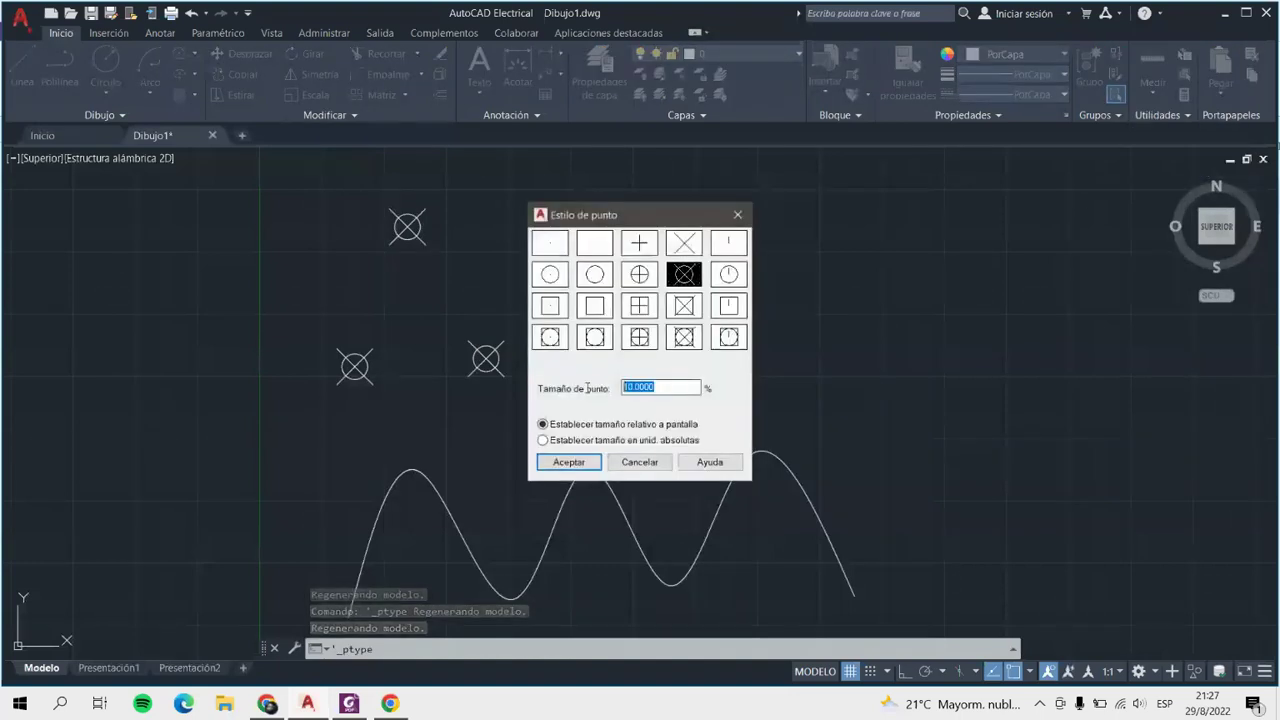
pyautogui.press('Return')
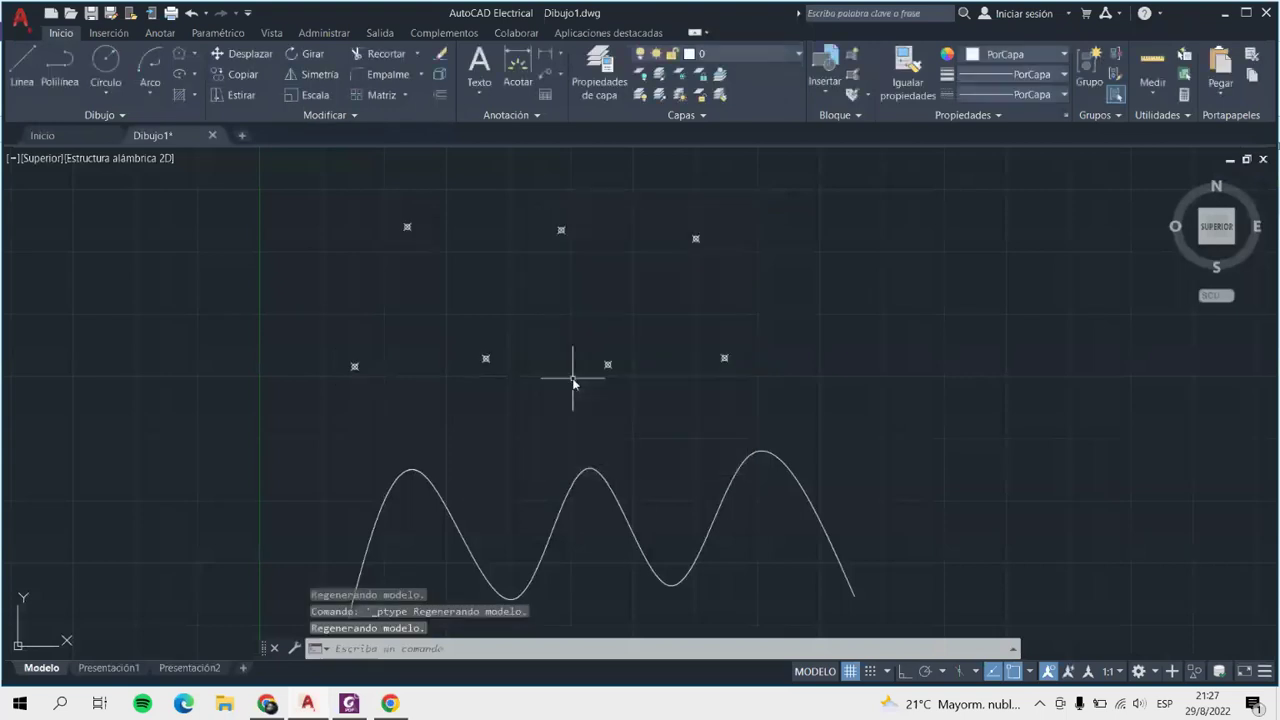
# Draw a fit-point spline threading the node markers alternately top and bottom, left to right.
pyautogui.scroll(4, 437, 352)
pyautogui.scroll(-2, 486, 383)
pyautogui.scroll(-2, 486, 383)
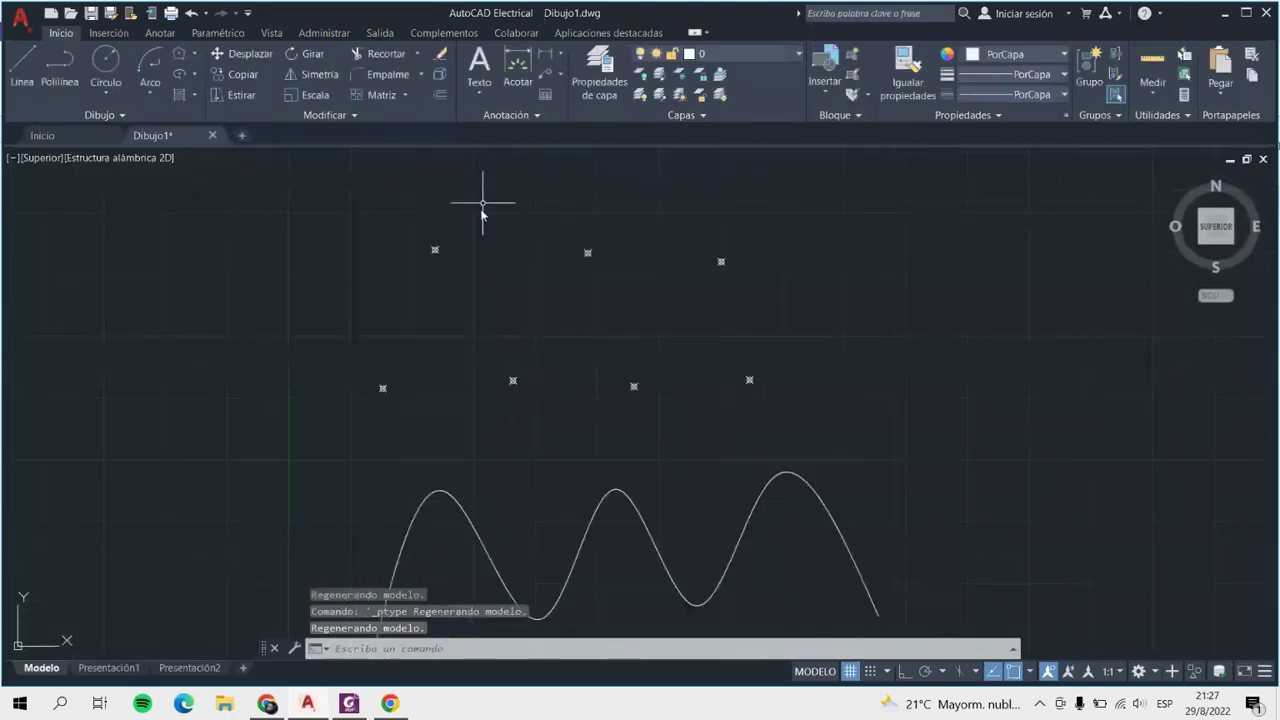
pyautogui.scroll(2, 605, 345)
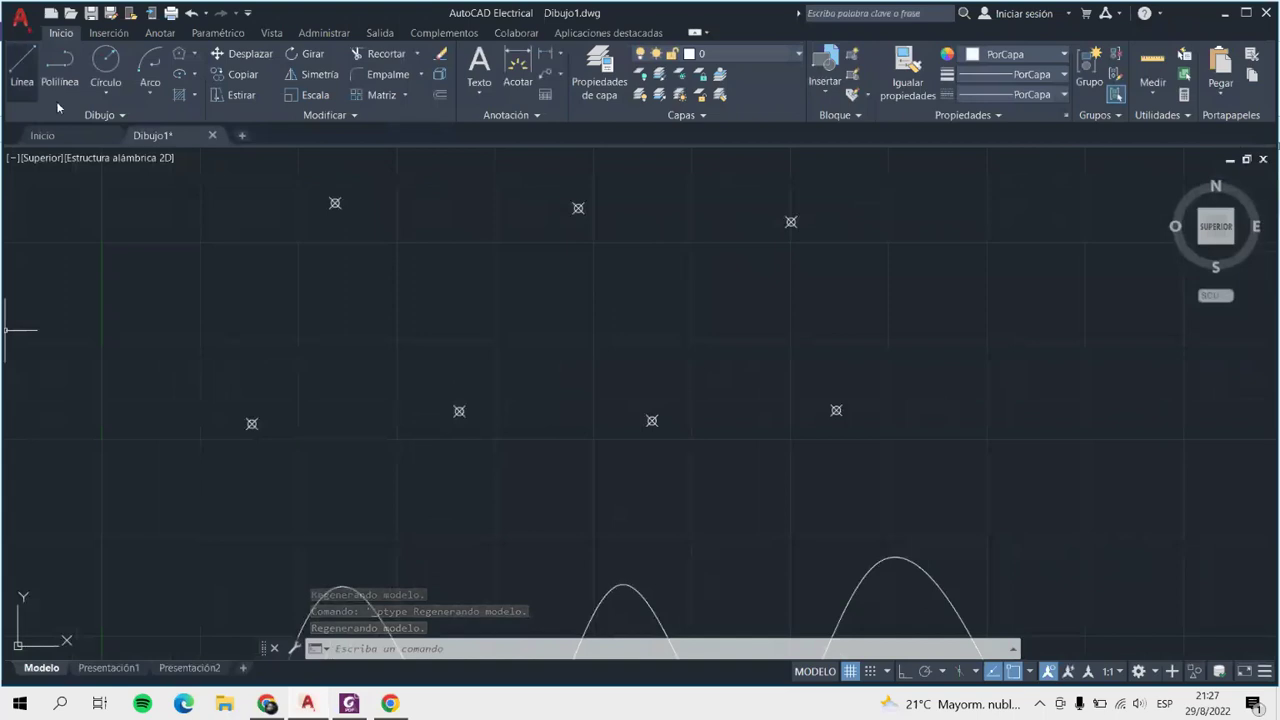
pyautogui.click(16, 136)
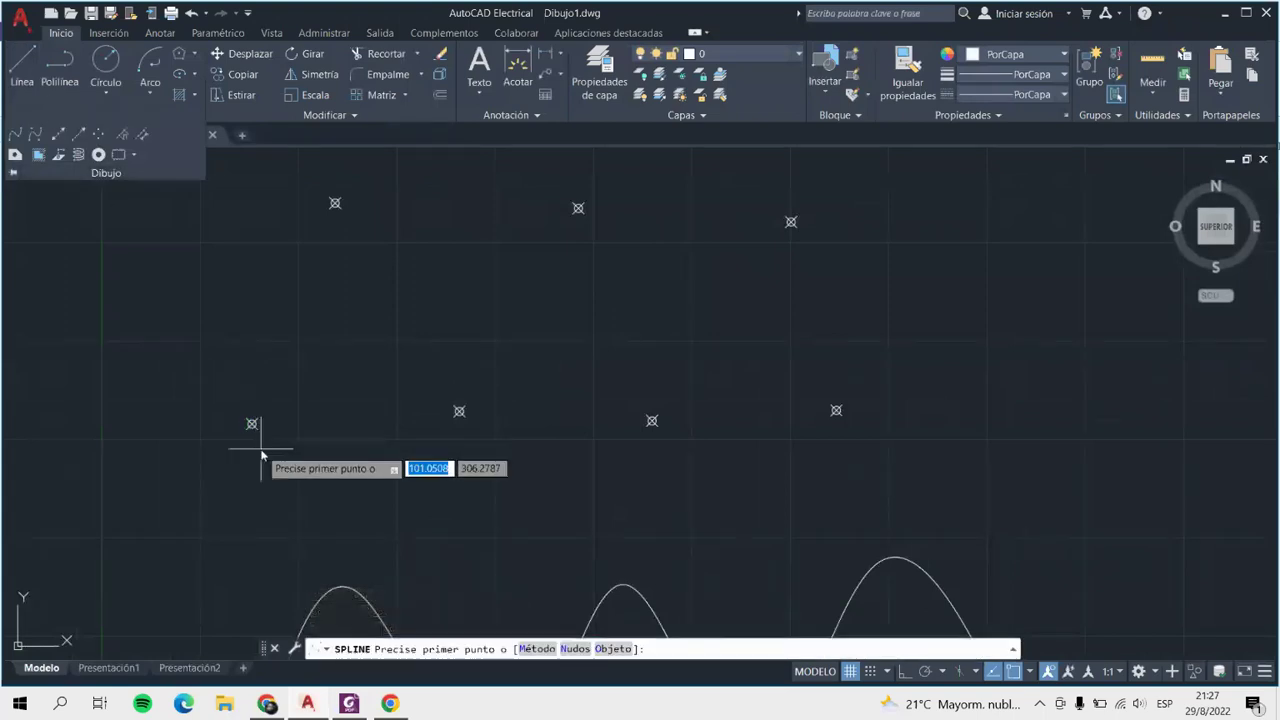
pyautogui.click(252, 423)
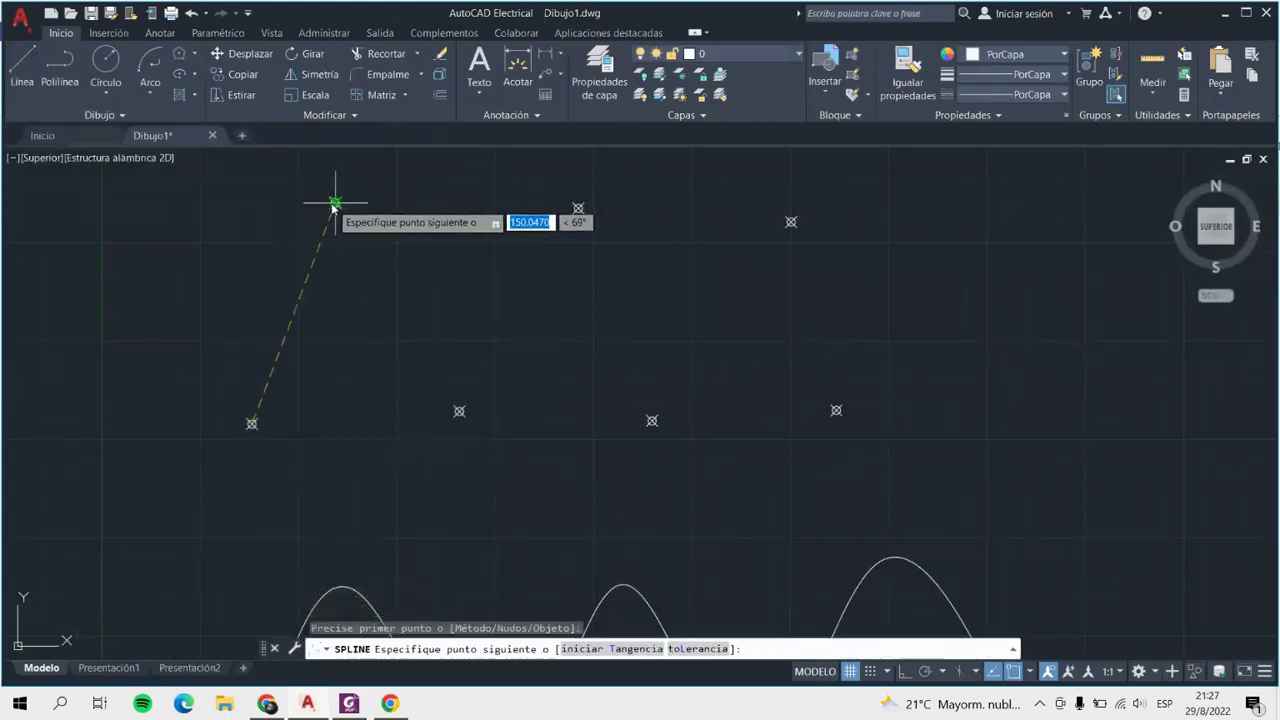
pyautogui.click(335, 204)
pyautogui.click(459, 411)
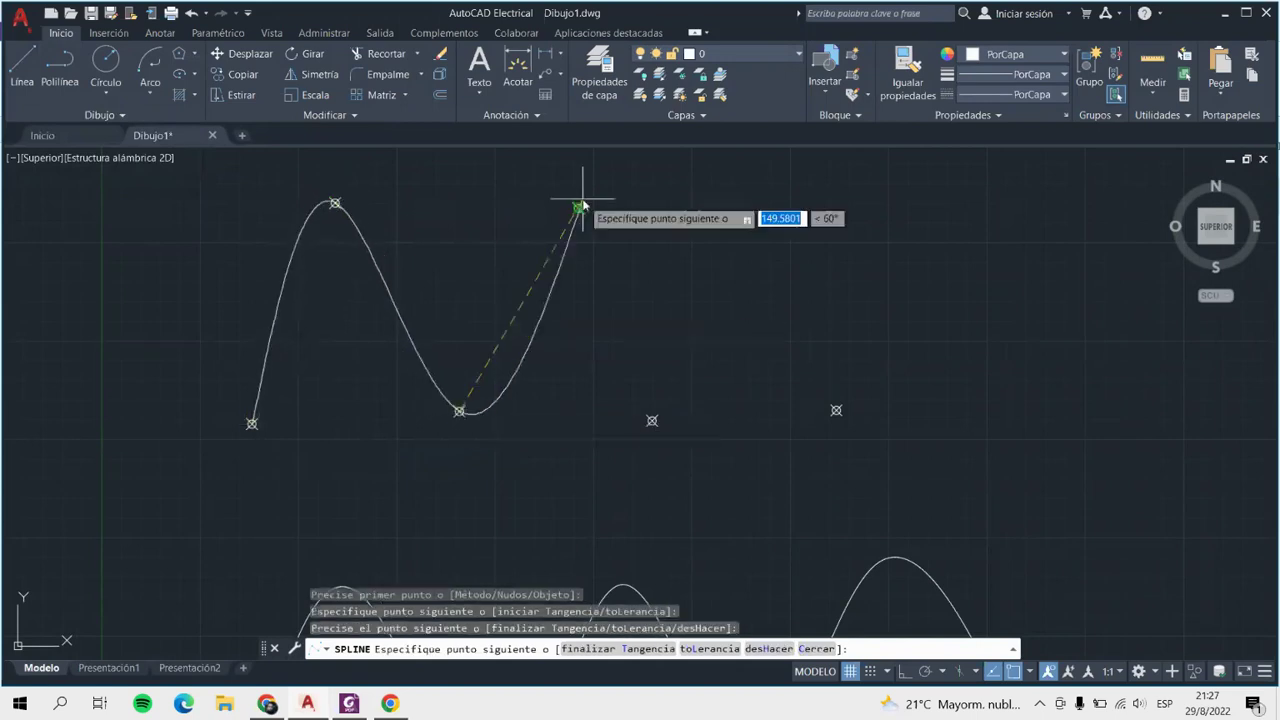
pyautogui.click(578, 208)
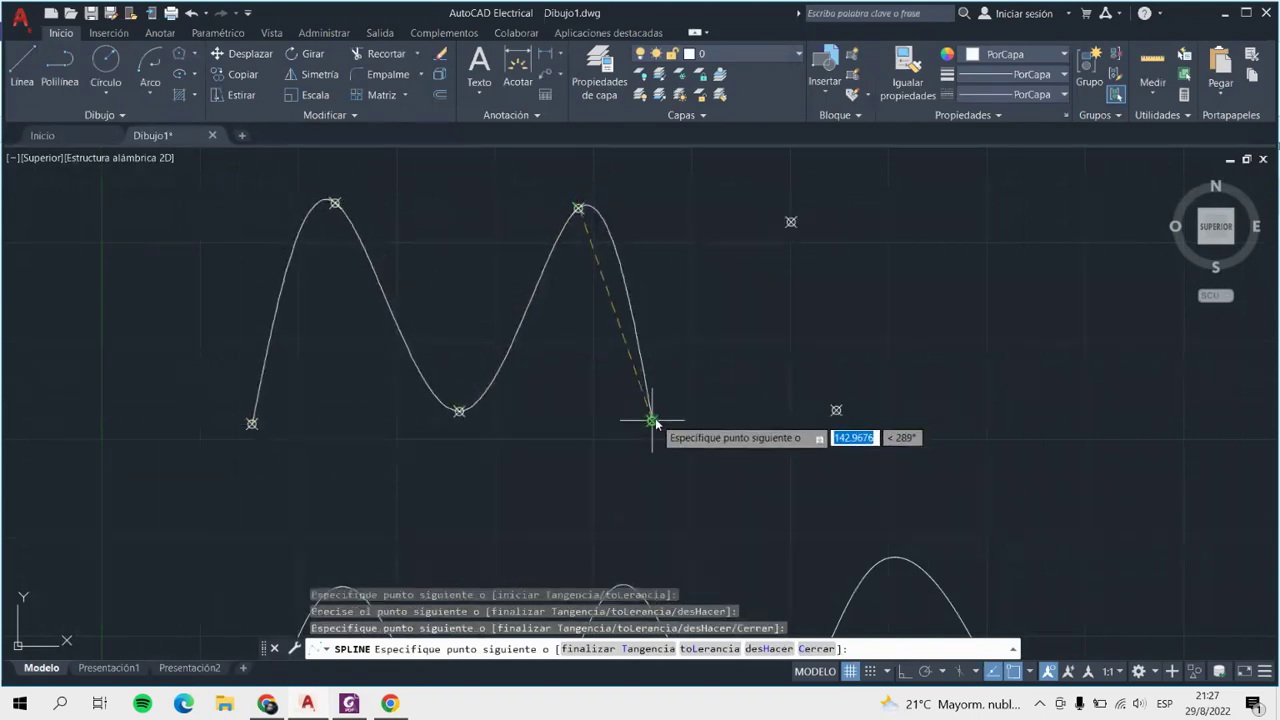
pyautogui.click(652, 420)
pyautogui.click(791, 221)
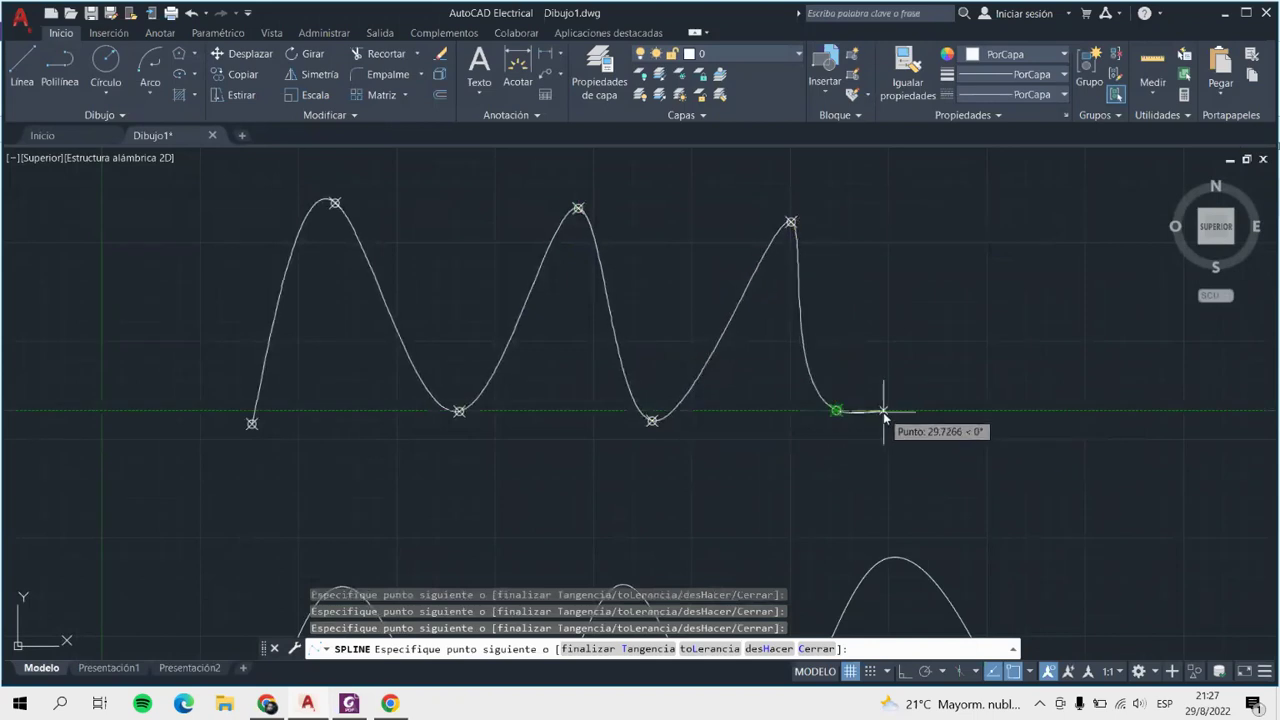
pyautogui.press('Return')
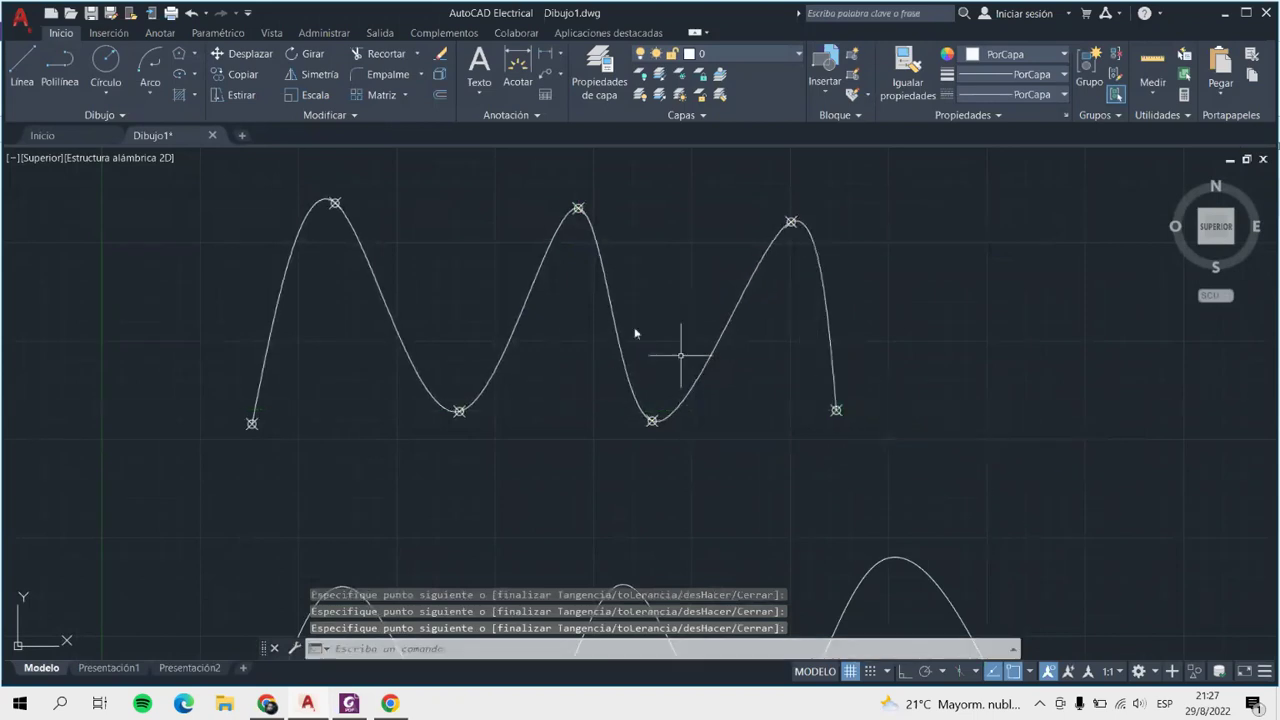
pyautogui.scroll(-2, 675, 418)
pyautogui.scroll(2, 503, 210)
pyautogui.scroll(5, 503, 380)
pyautogui.scroll(-7, 523, 320)
pyautogui.scroll(4, 551, 365)
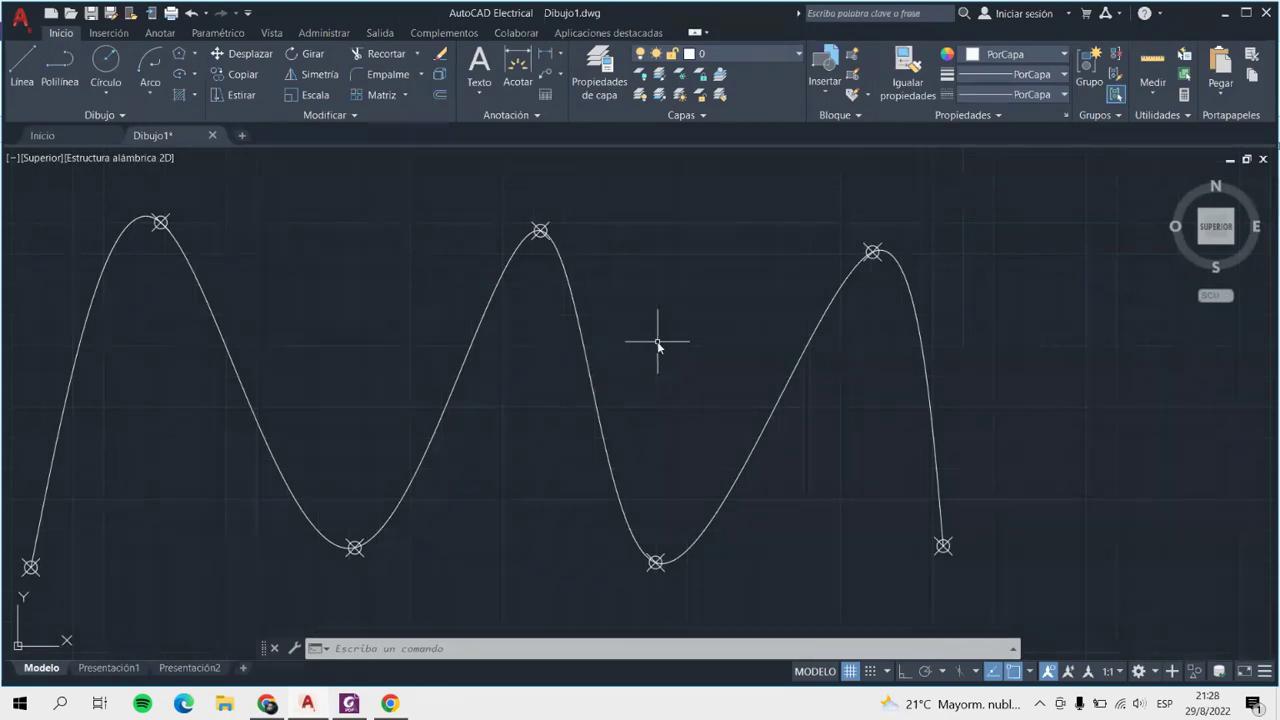
# Draw a control-vertex spline zigzagging through eight alternating top and bottom vertices.
pyautogui.click(93, 116)
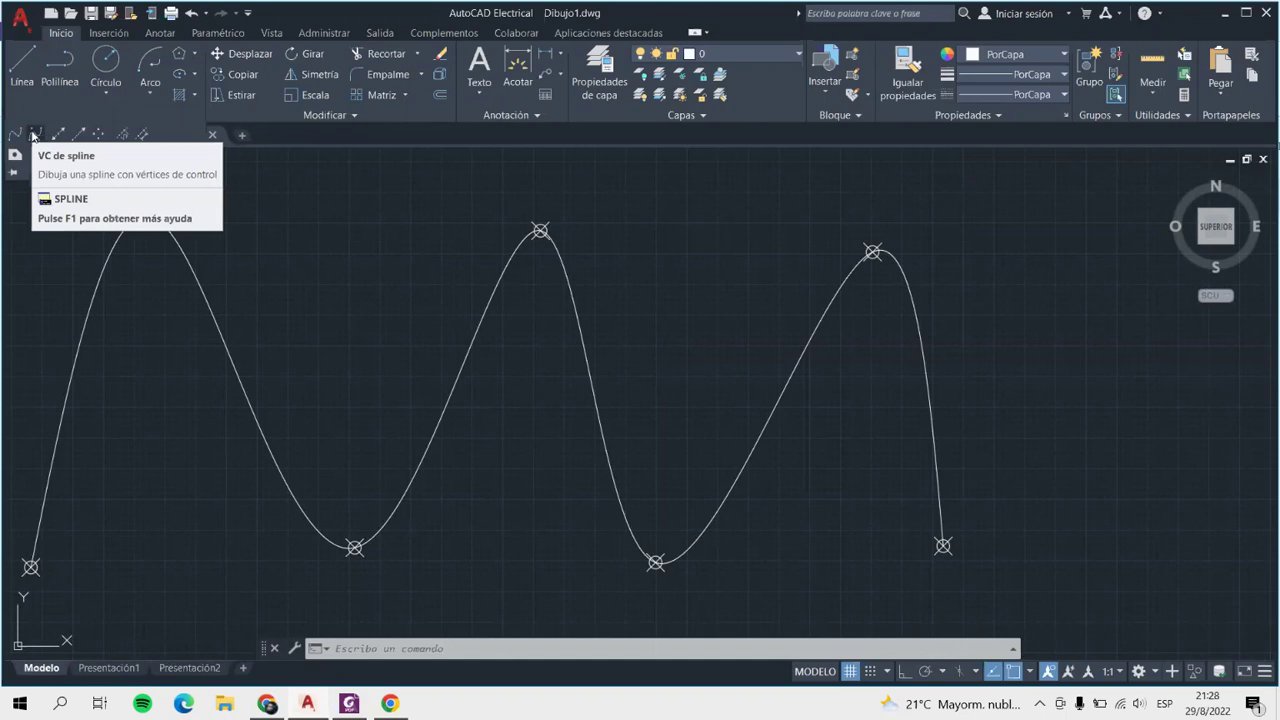
pyautogui.click(33, 136)
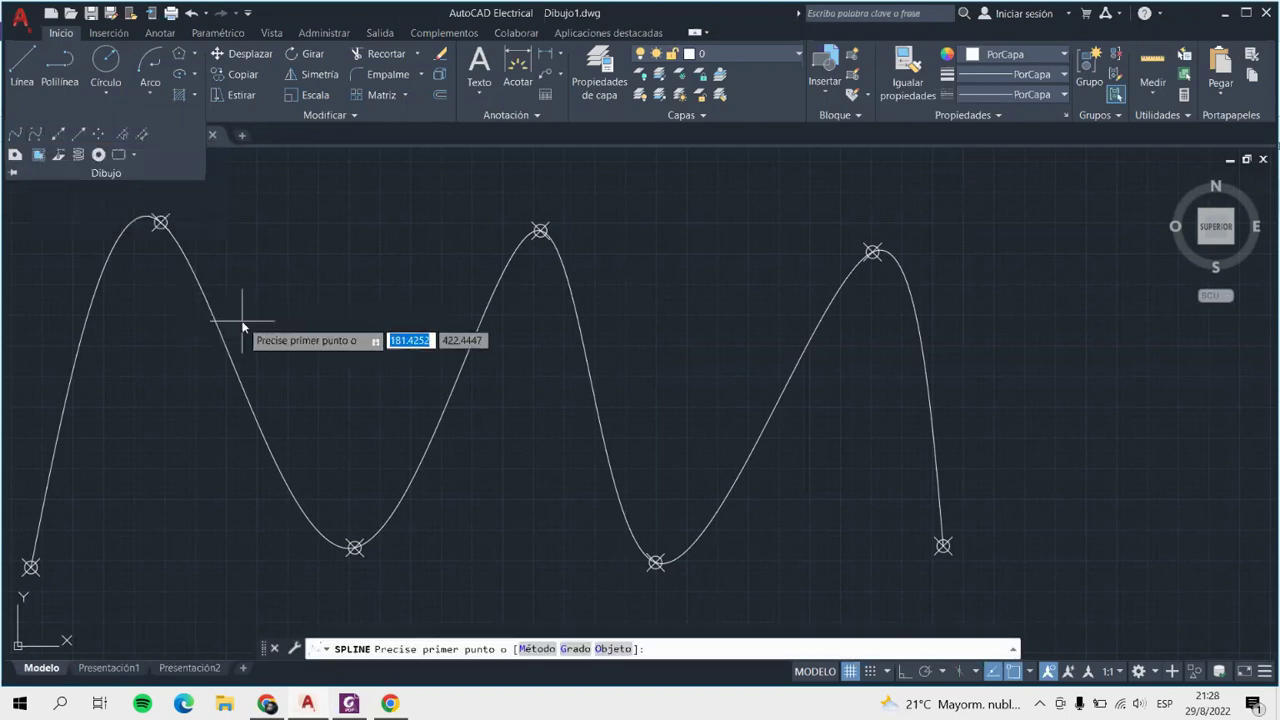
pyautogui.scroll(-3, 241, 323)
pyautogui.scroll(3, 571, 357)
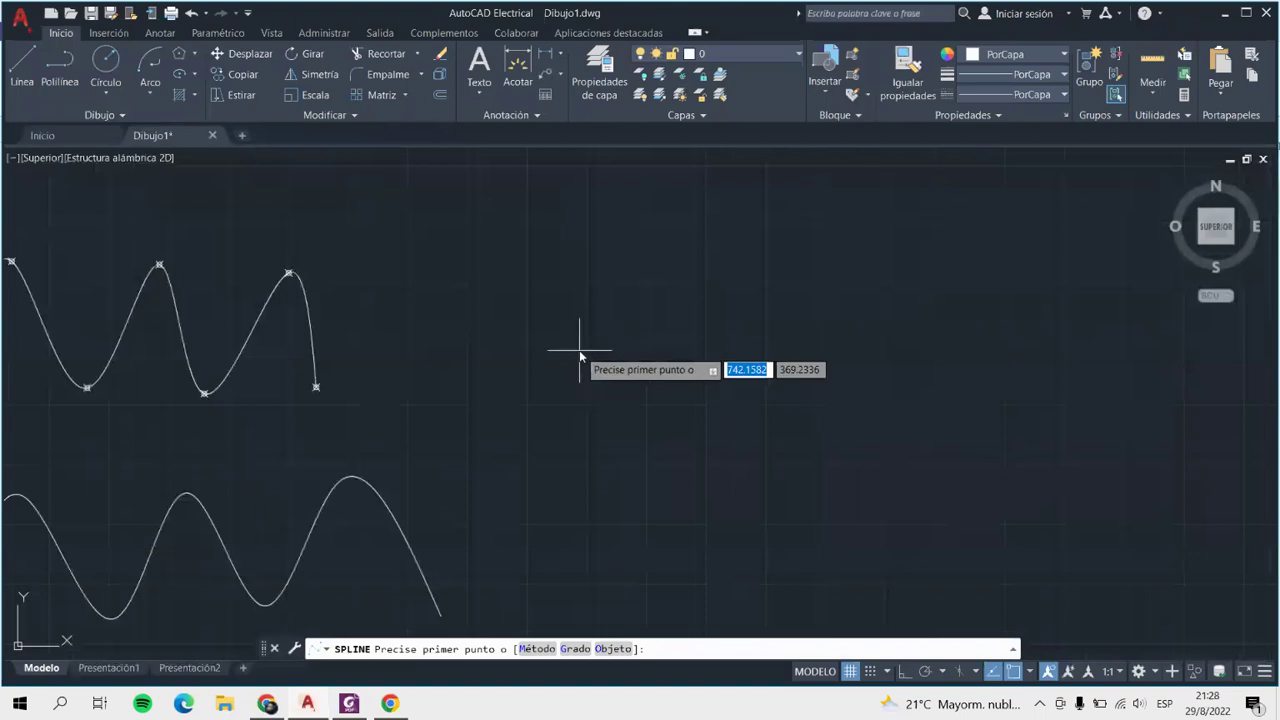
pyautogui.scroll(4, 579, 349)
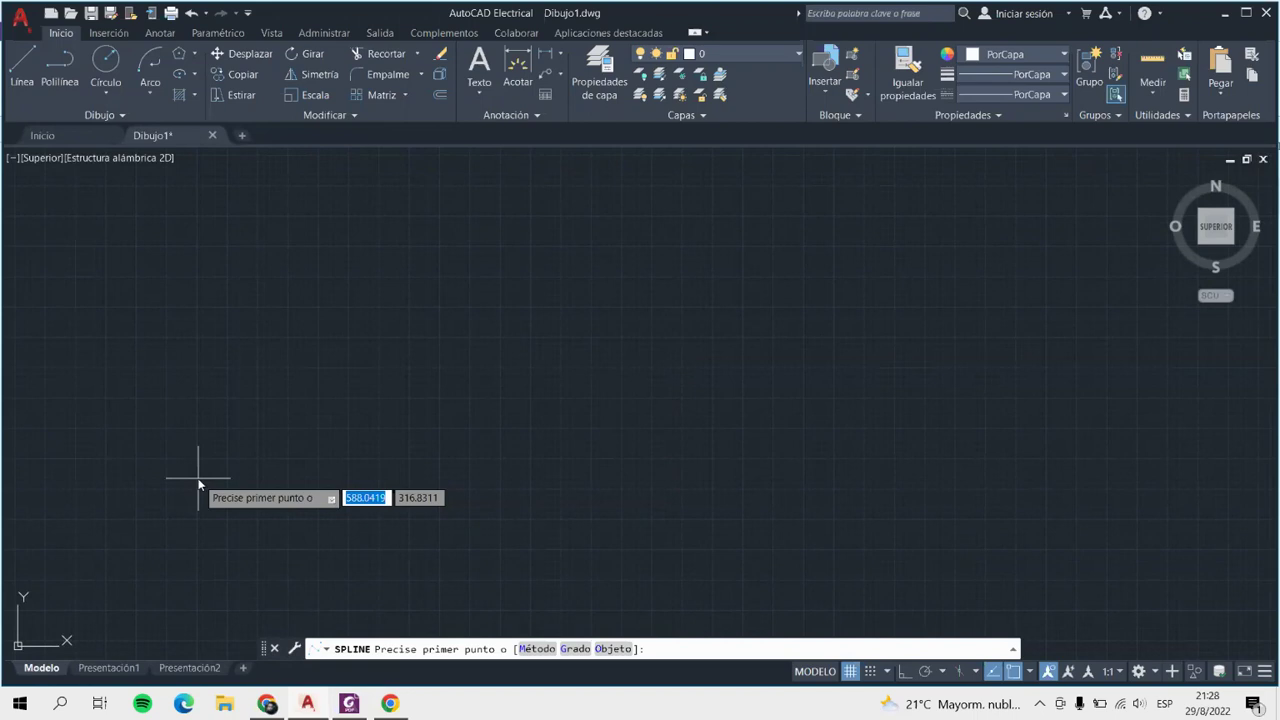
pyautogui.click(228, 457)
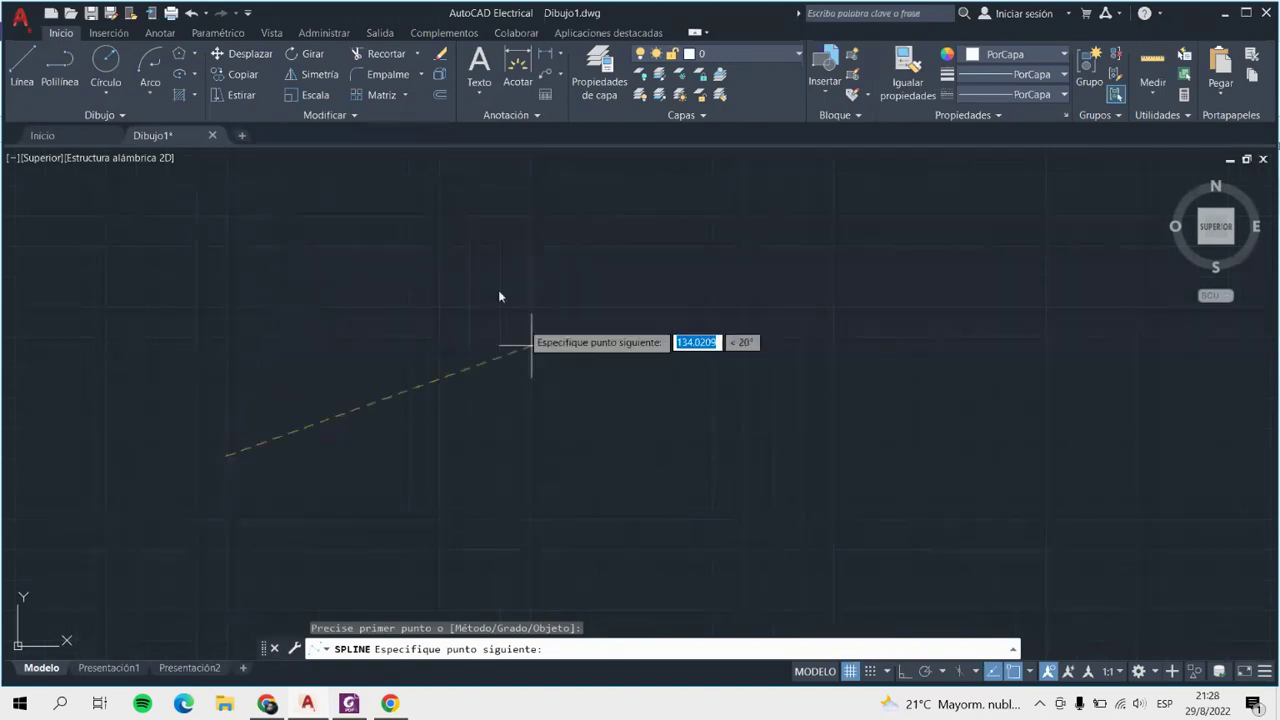
pyautogui.click(280, 200)
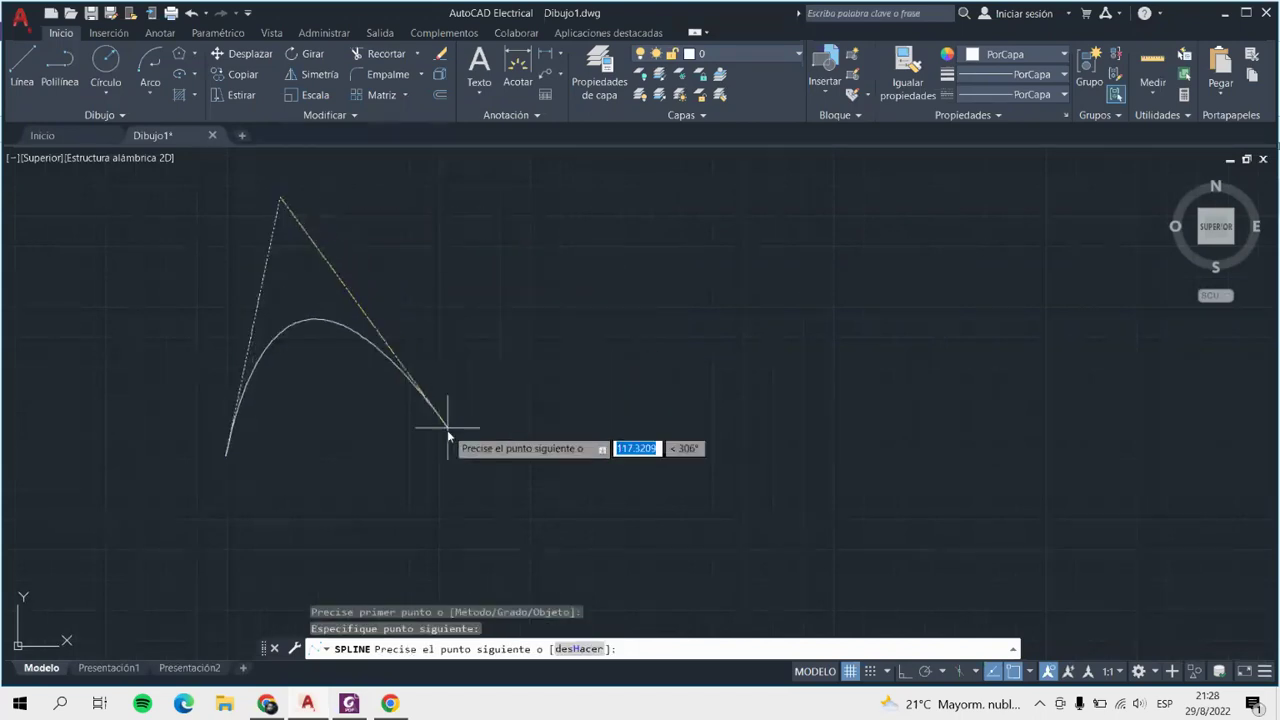
pyautogui.click(417, 524)
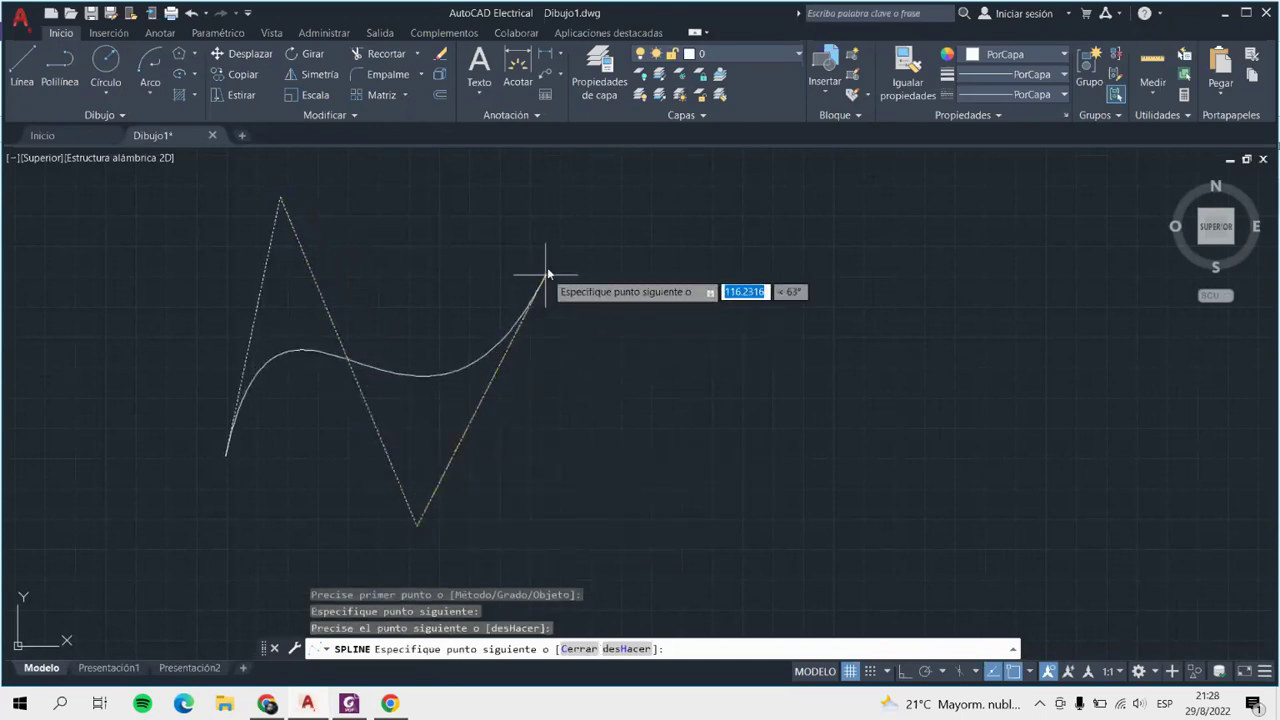
pyautogui.click(553, 177)
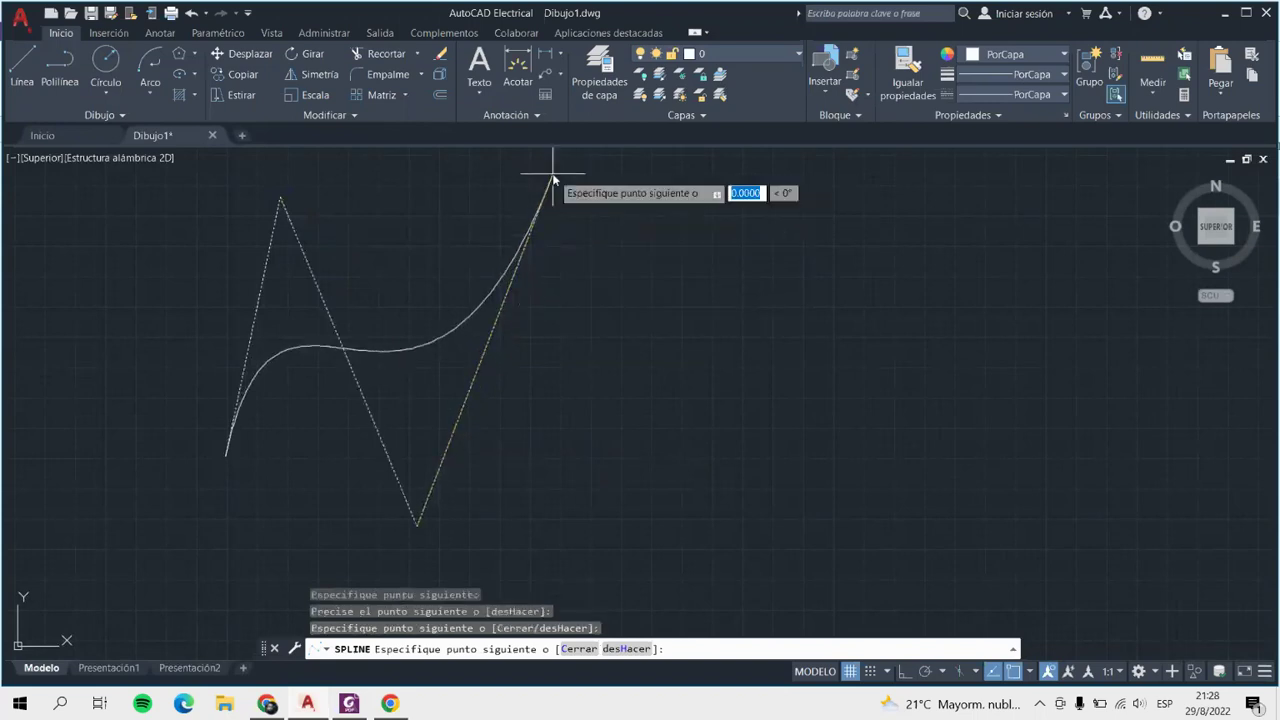
pyautogui.click(698, 511)
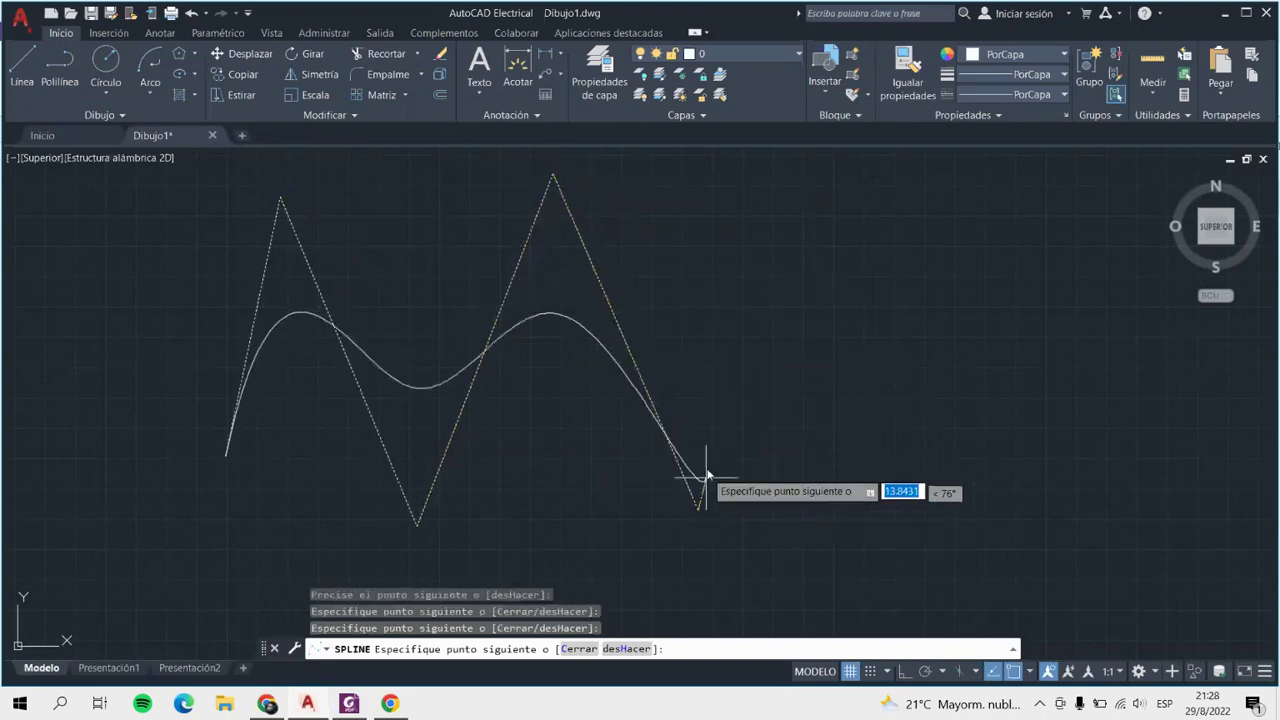
pyautogui.click(792, 185)
pyautogui.click(925, 502)
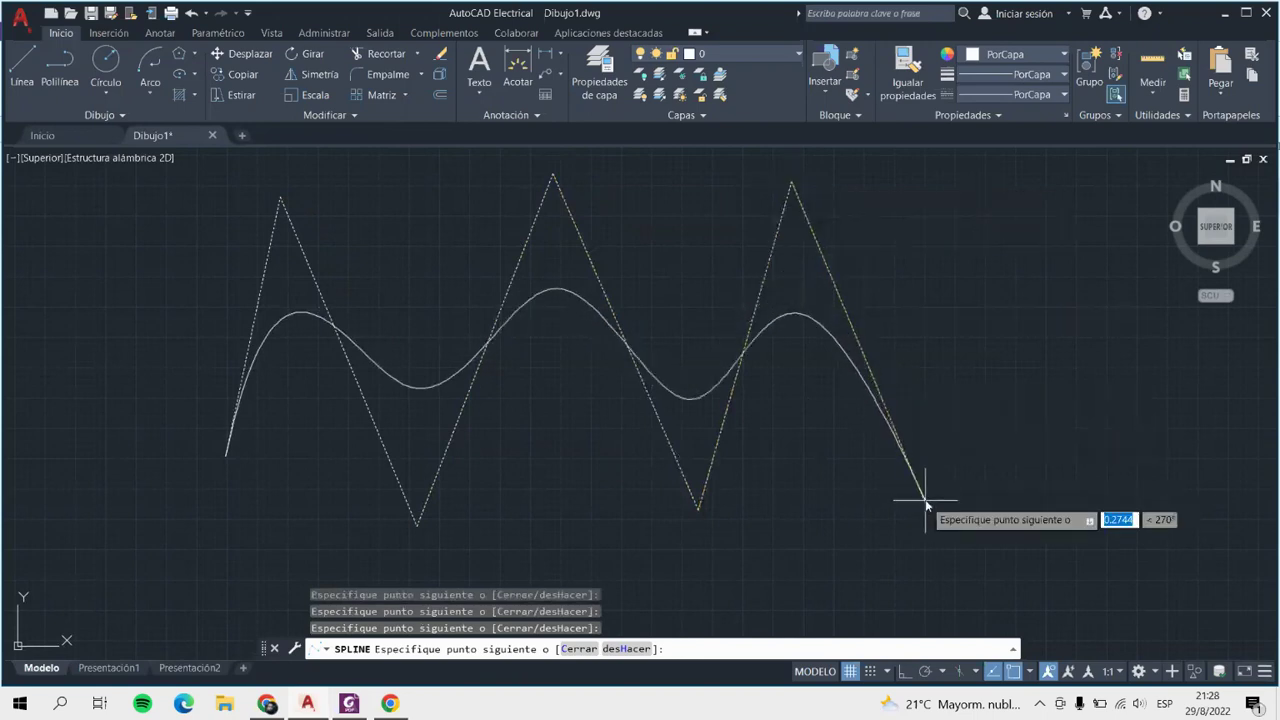
pyautogui.click(1008, 176)
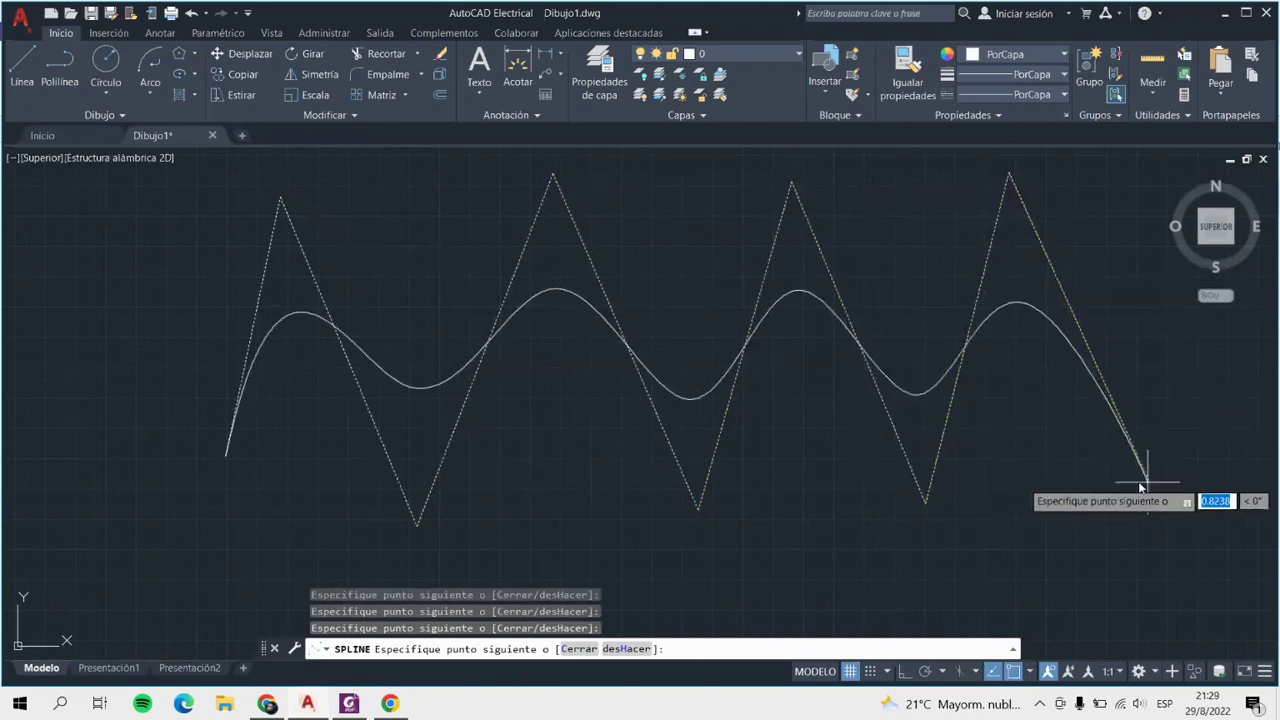
pyautogui.press('Return')
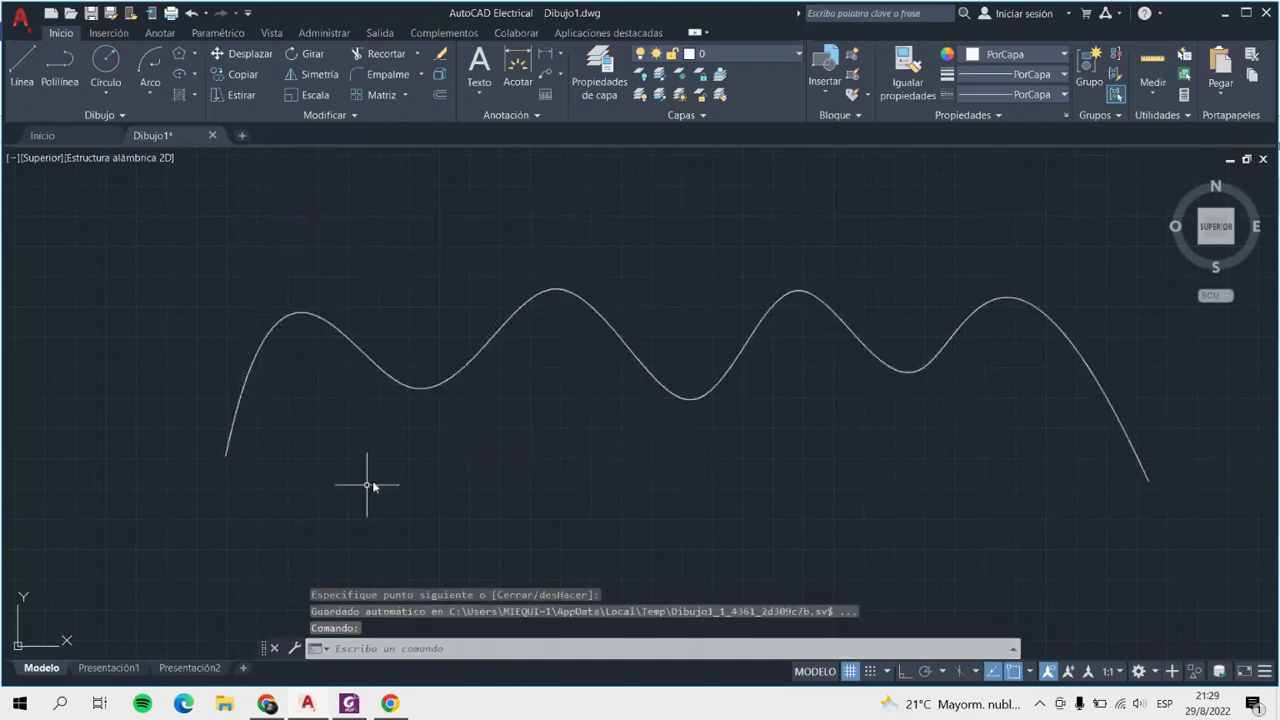
# Window-select all the splines and points and delete them.
pyautogui.click(100, 115)
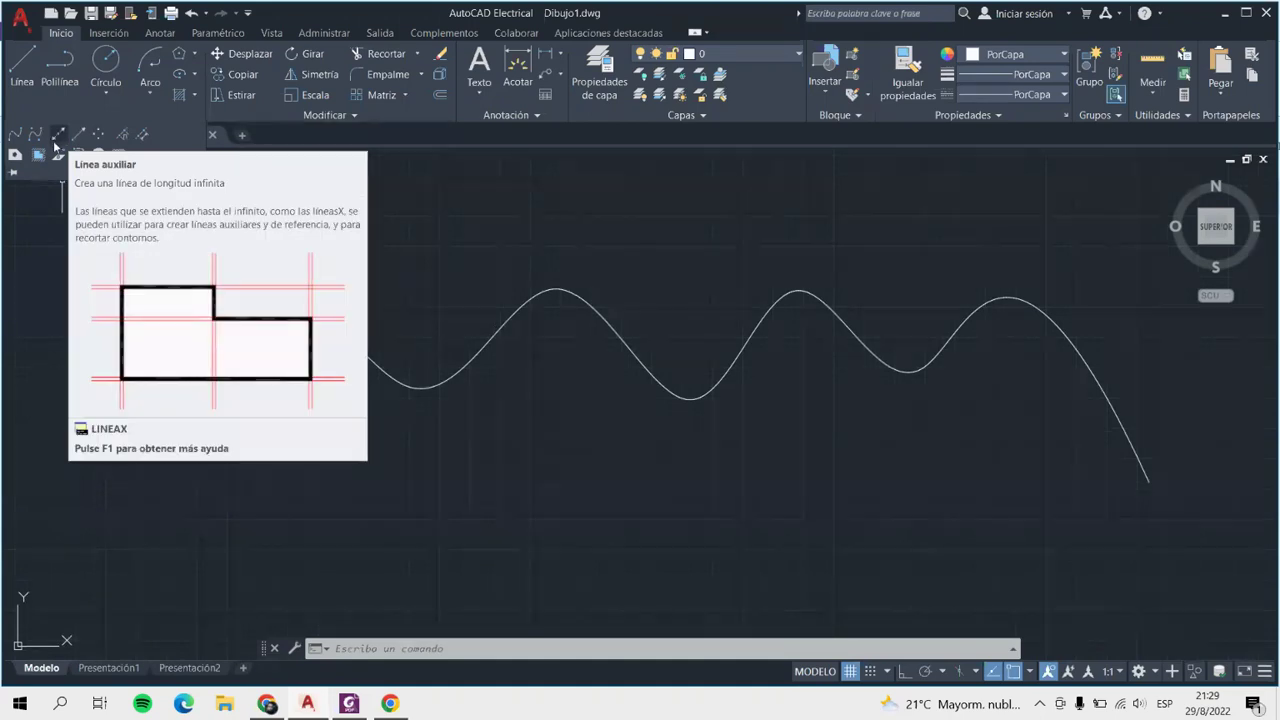
pyautogui.scroll(-4, 505, 360)
pyautogui.scroll(-3, 505, 360)
pyautogui.scroll(-3, 505, 360)
pyautogui.scroll(3, 380, 323)
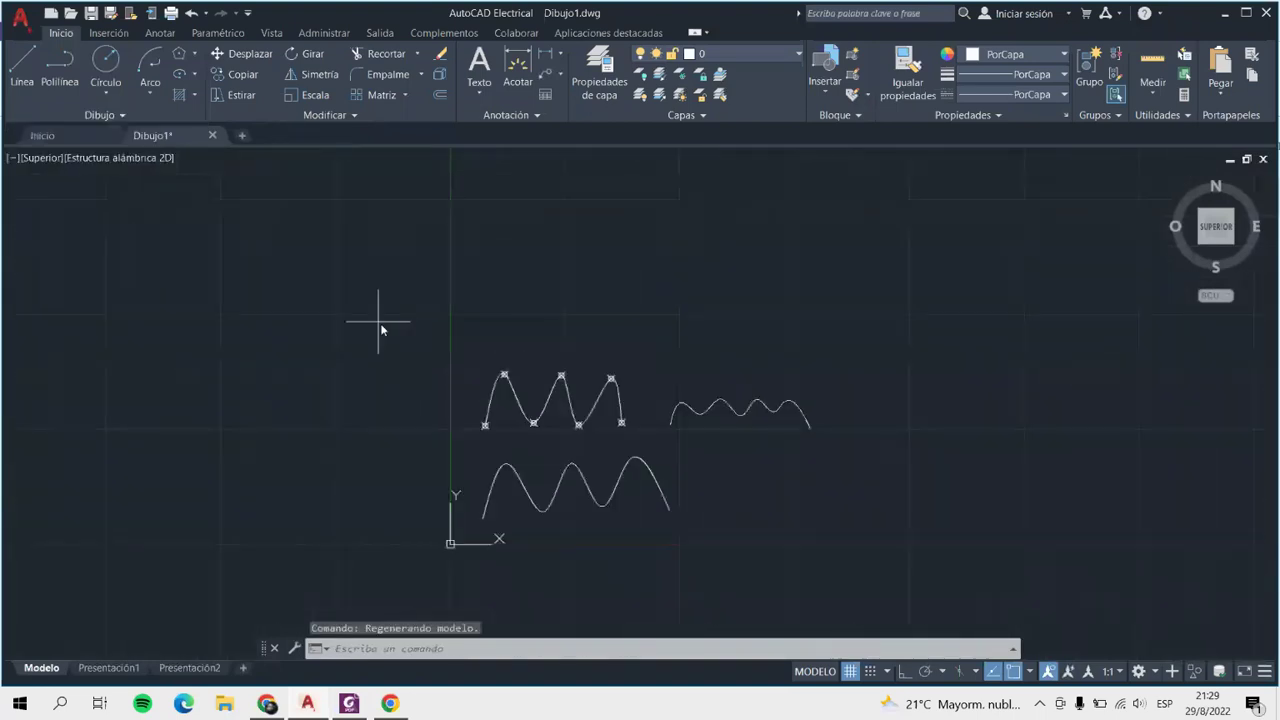
pyautogui.click(380, 323)
pyautogui.click(900, 562)
pyautogui.press('Delete')
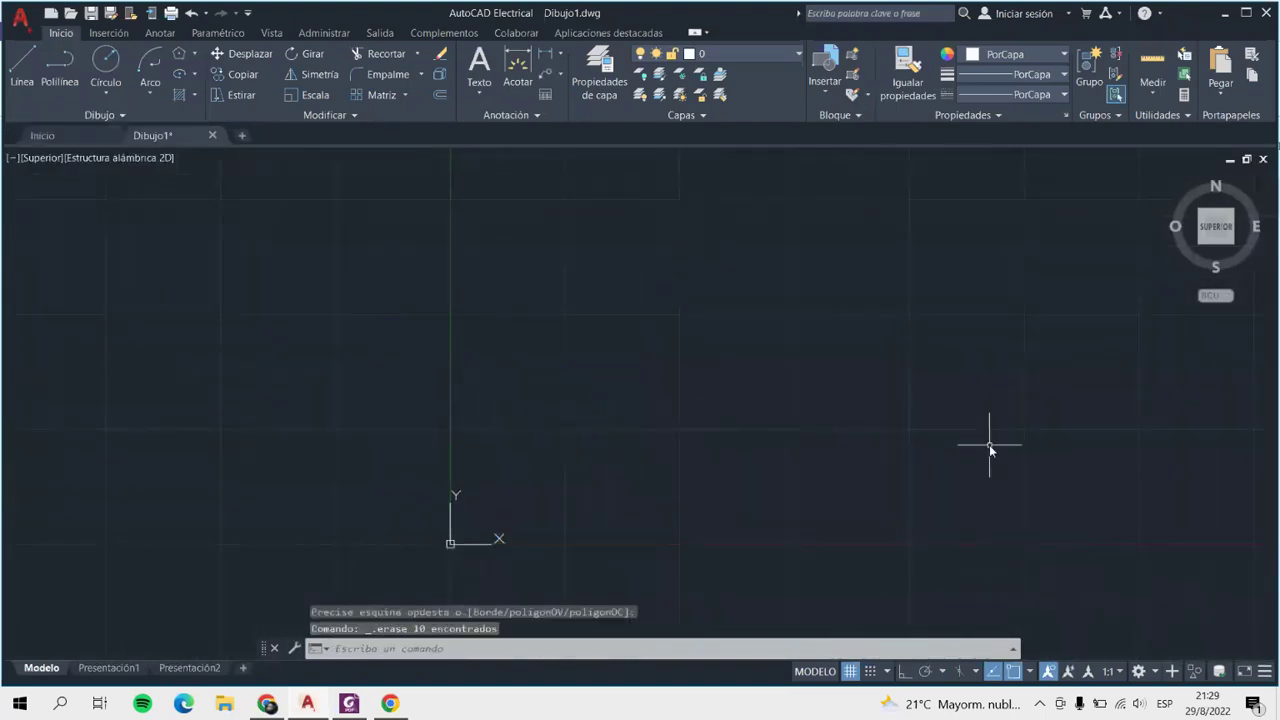
pyautogui.scroll(2, 1189, 357)
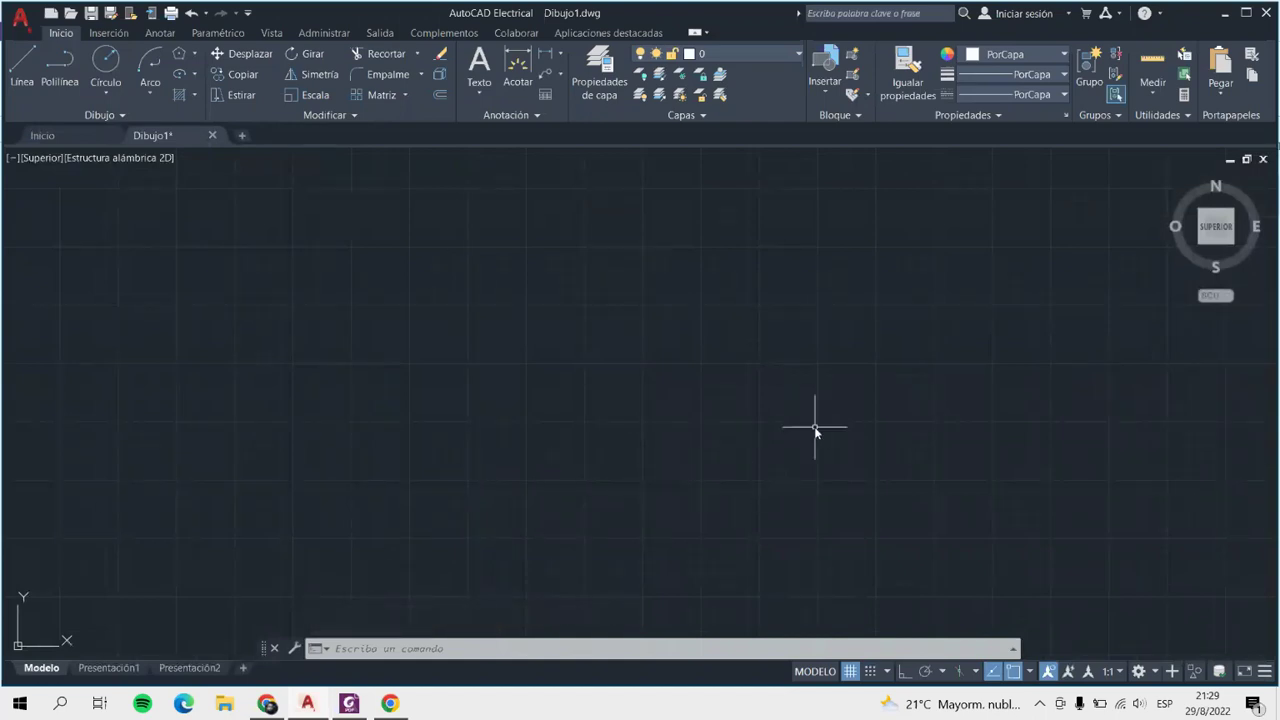
# Draw vertical, horizontal and roughly 51° diagonal construction lines through one base point.
pyautogui.click(102, 116)
pyautogui.click(59, 133)
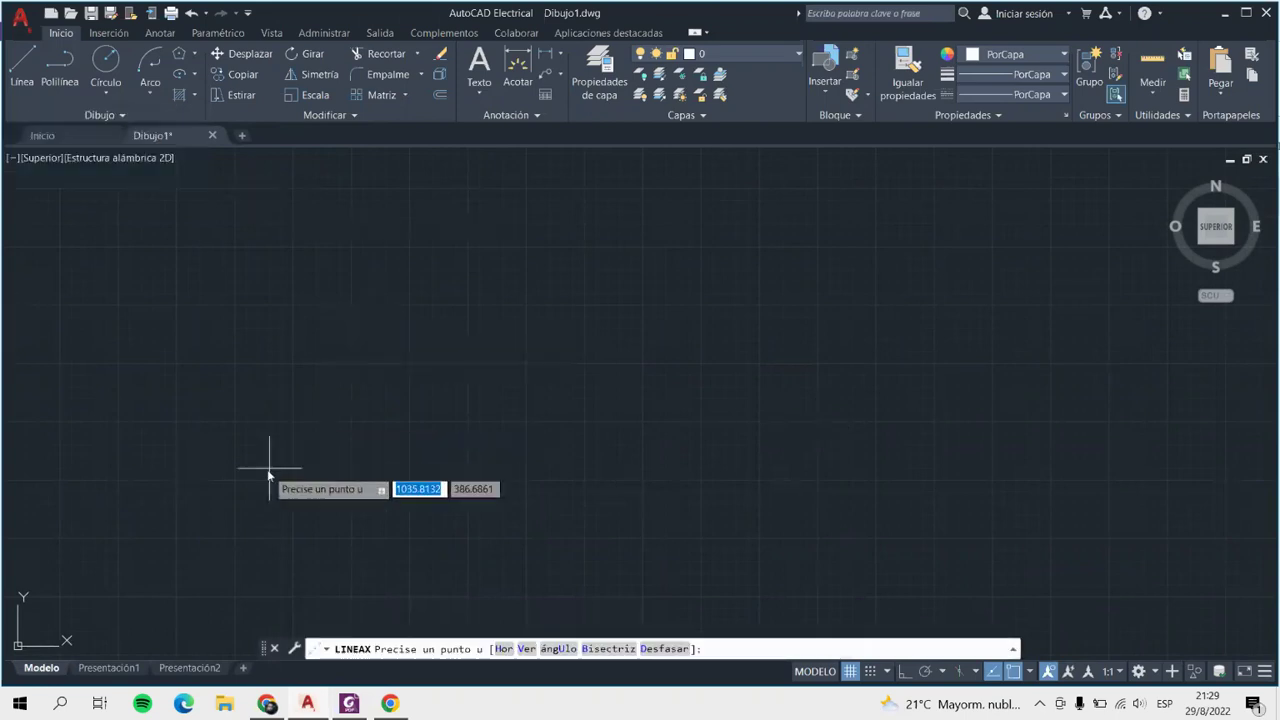
pyautogui.click(297, 494)
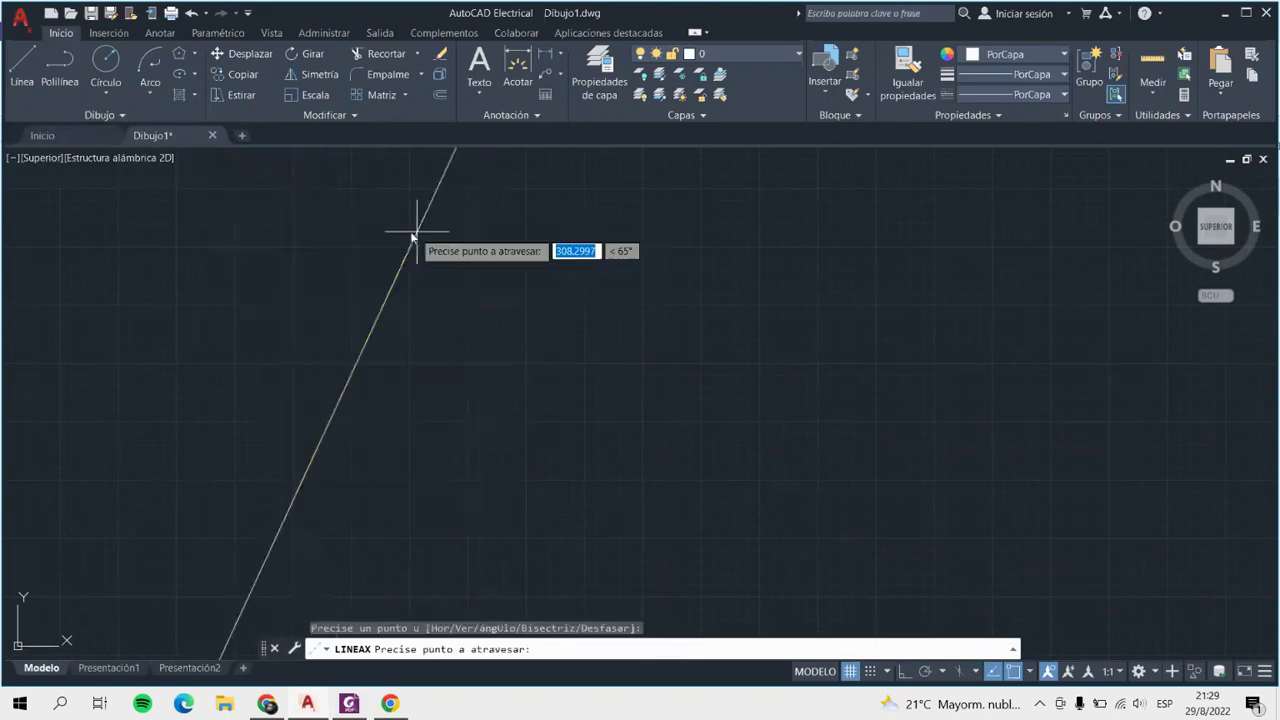
pyautogui.click(295, 235)
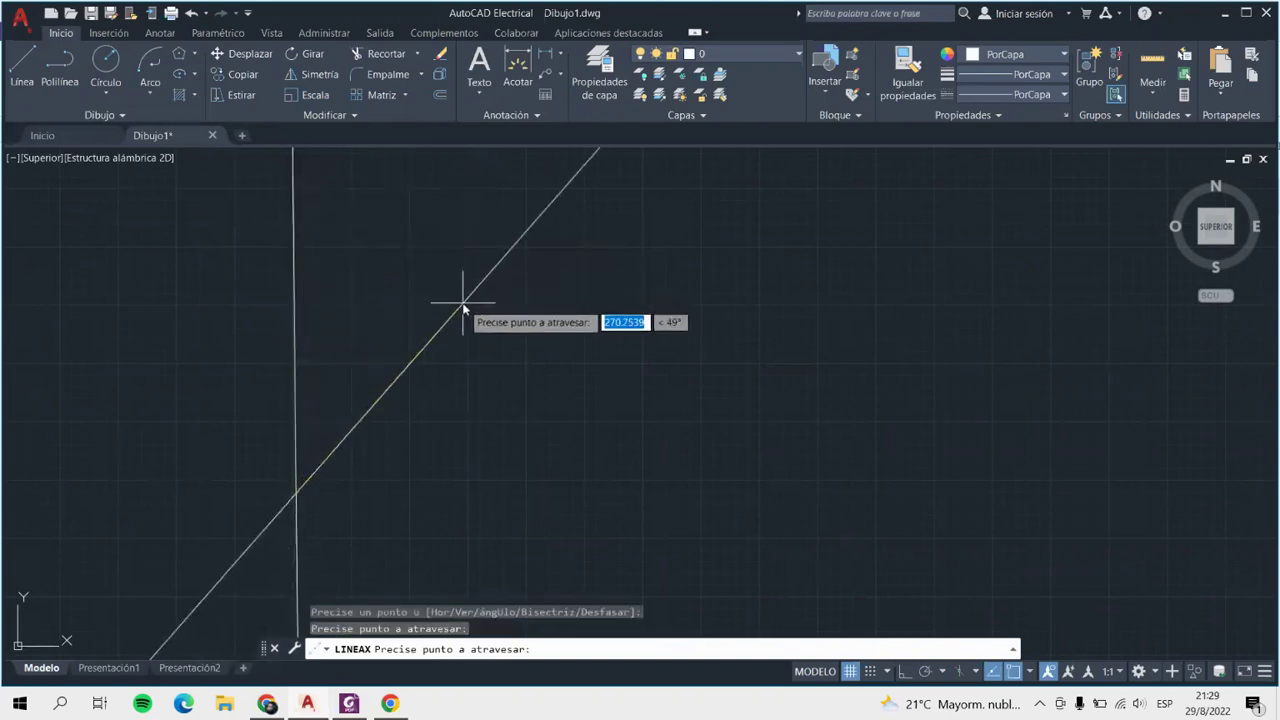
pyautogui.click(573, 490)
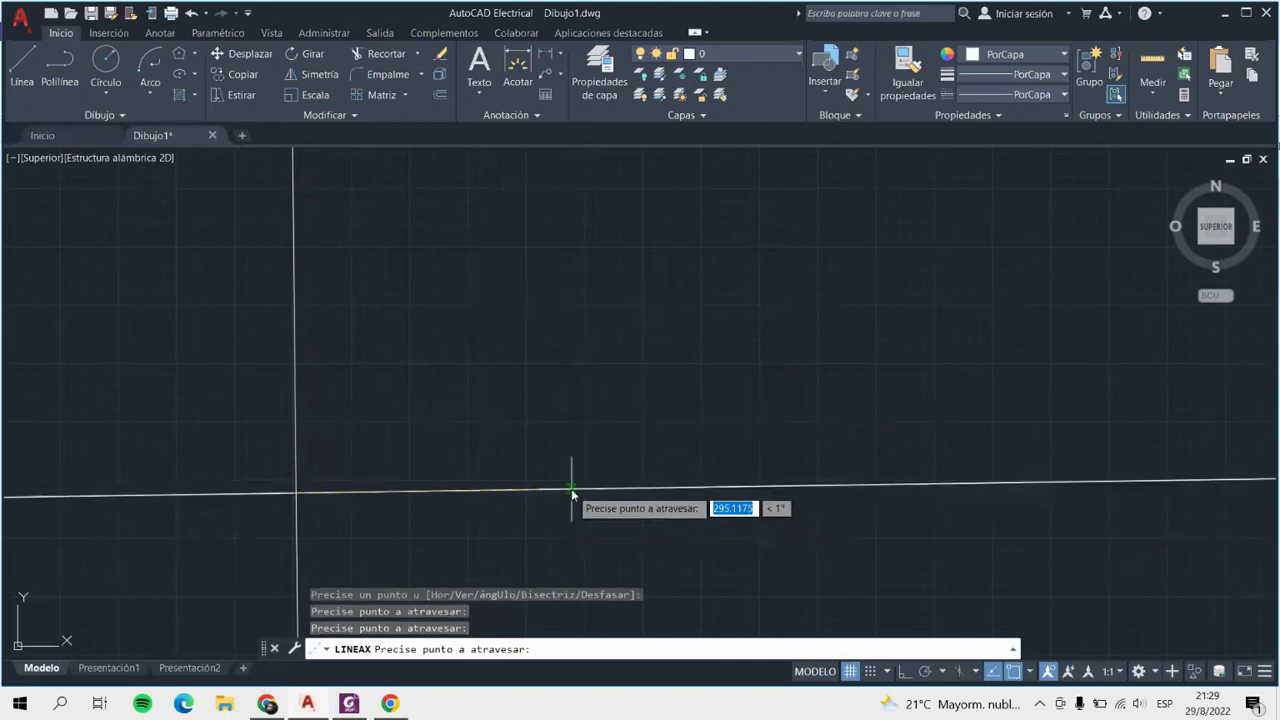
pyautogui.click(465, 290)
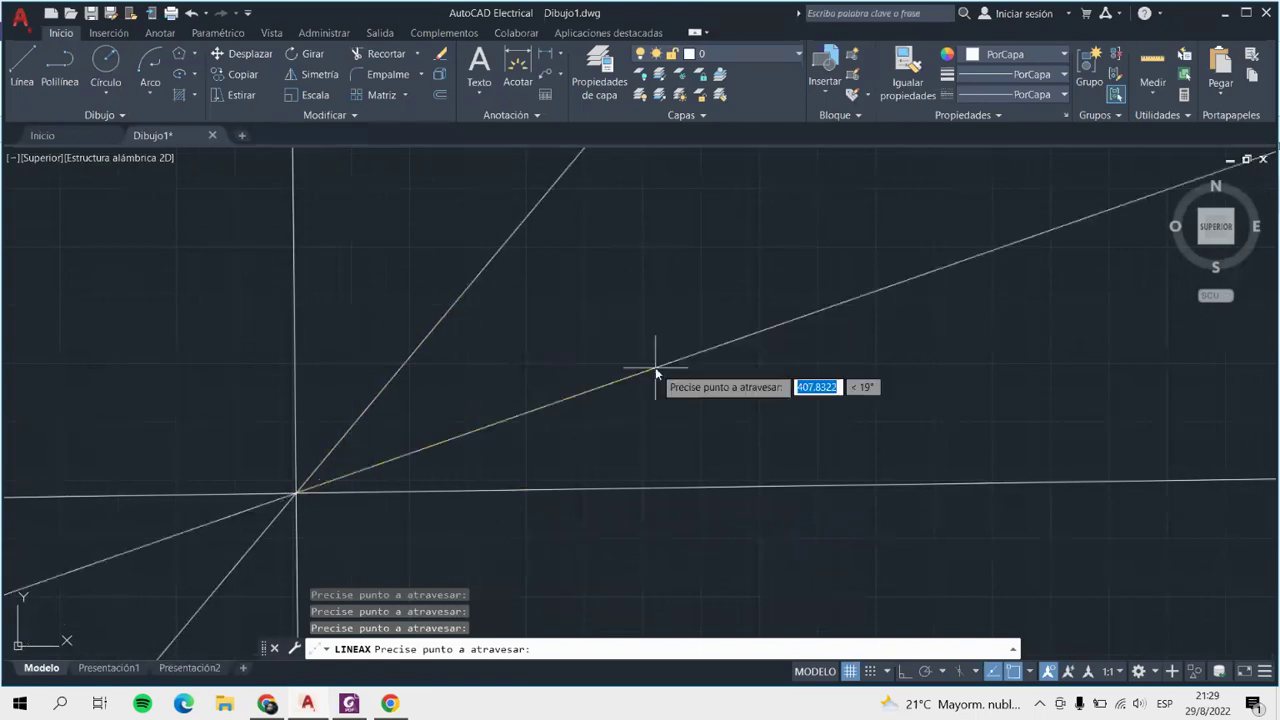
pyautogui.press('Return')
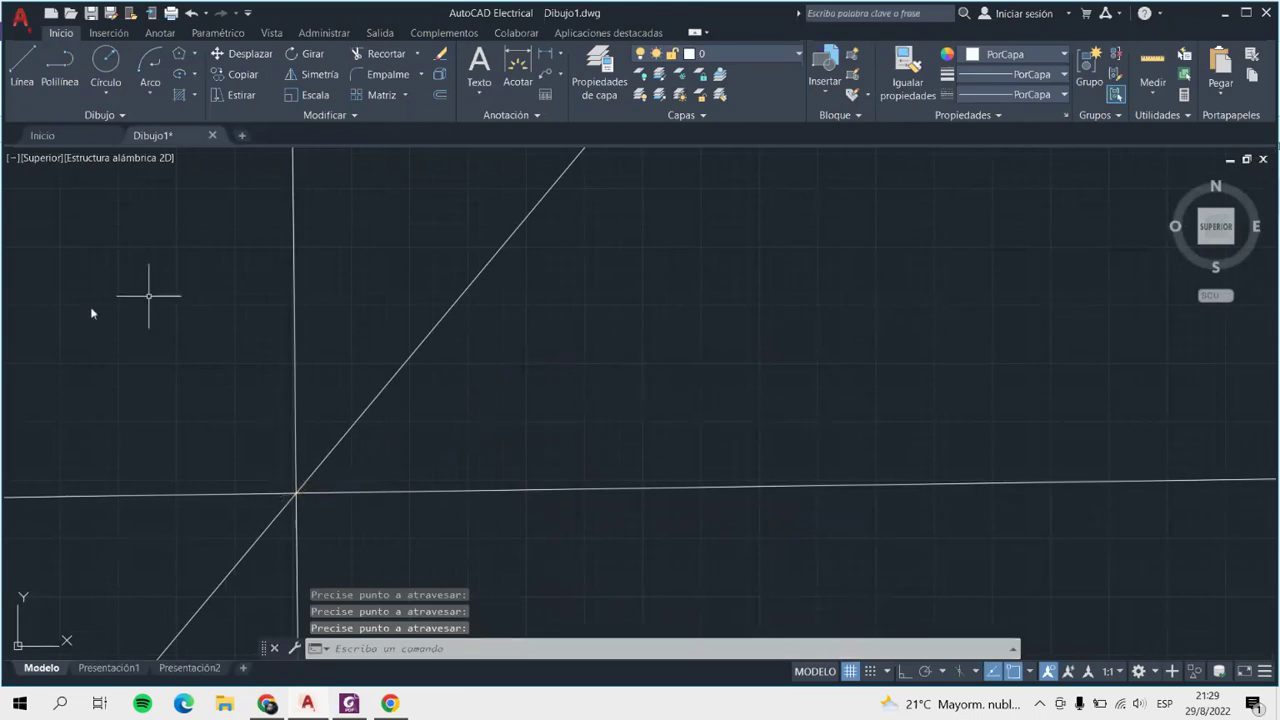
# Select the diagonal, vertical and horizontal construction lines and delete them.
pyautogui.scroll(-5, 418, 445)
pyautogui.moveTo(424, 453); pyautogui.dragTo(798, 455, button='middle')
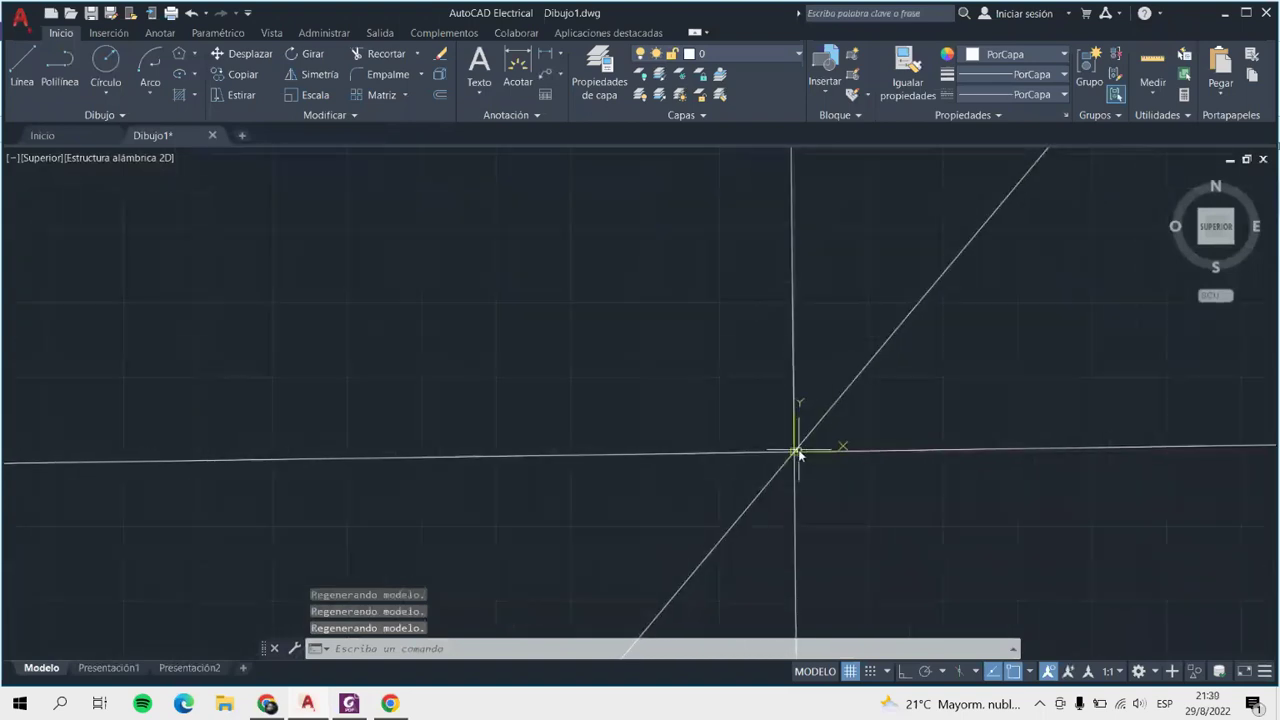
pyautogui.moveTo(795, 455); pyautogui.dragTo(645, 488, button='middle')
pyautogui.scroll(5, 785, 450)
pyautogui.scroll(-5, 746, 400)
pyautogui.scroll(5, 429, 471)
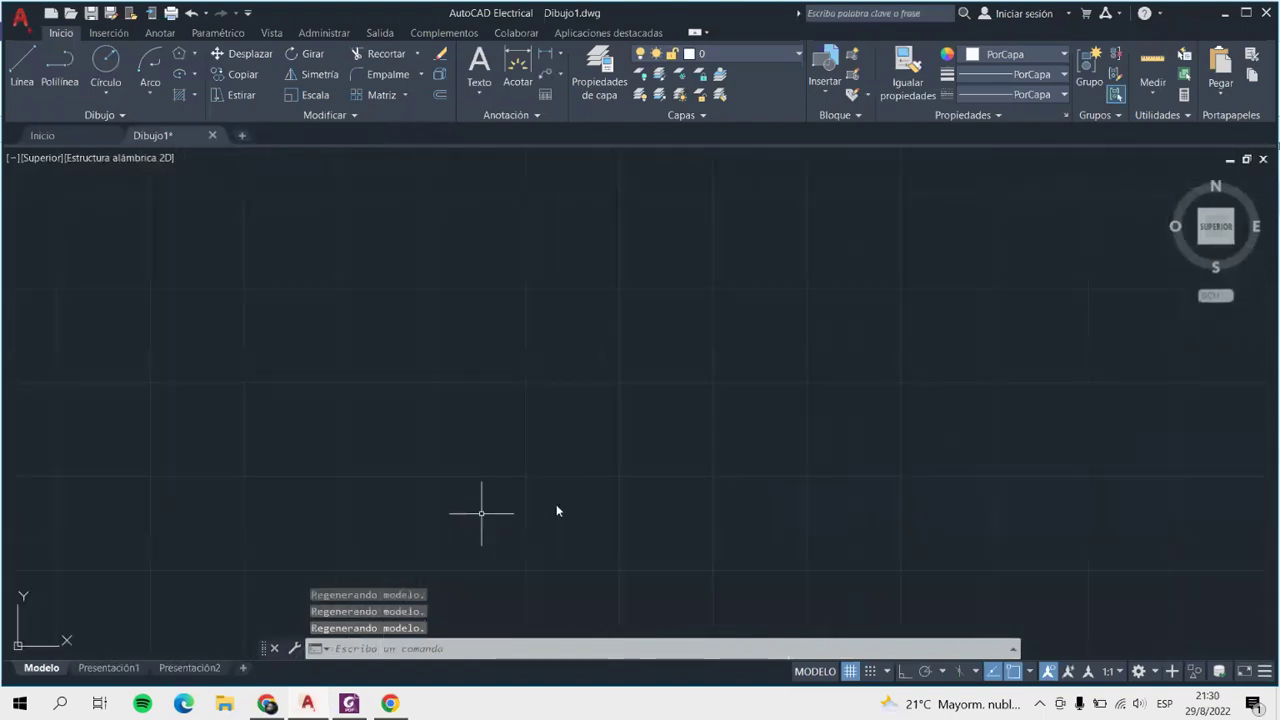
pyautogui.scroll(-3, 500, 500)
pyautogui.scroll(-2, 549, 480)
pyautogui.scroll(4, 600, 445)
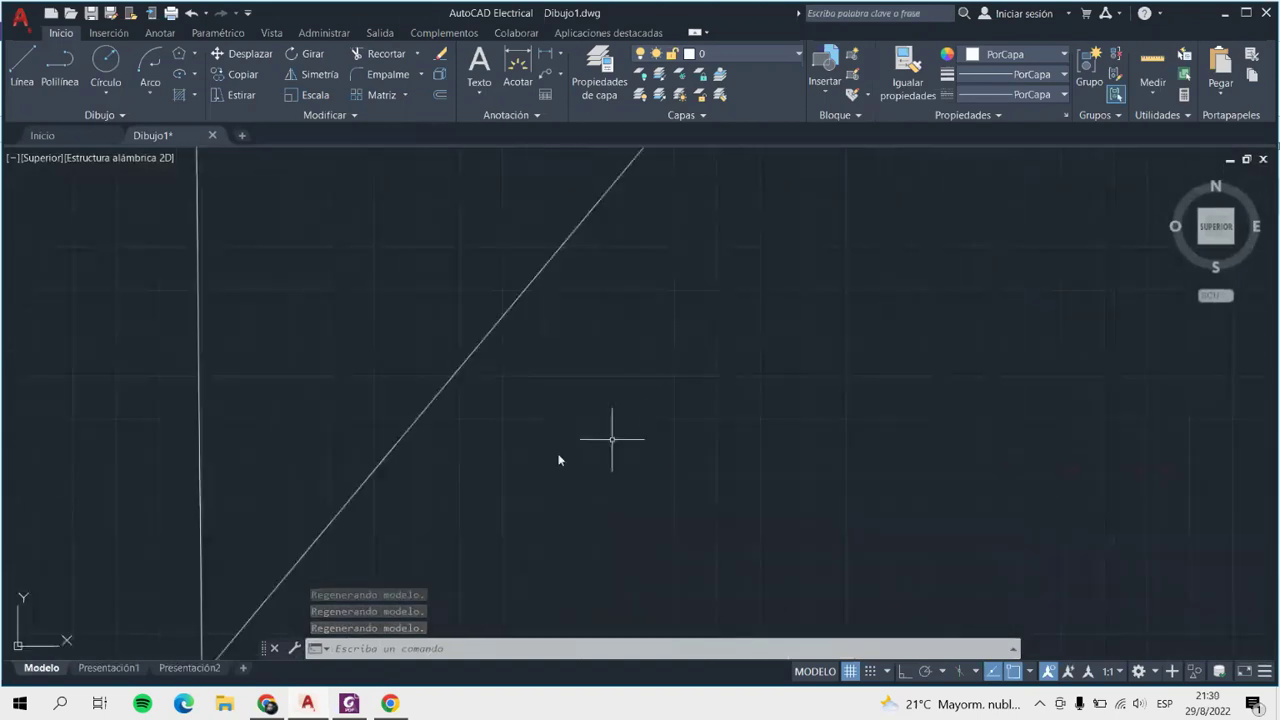
pyautogui.click(442, 391)
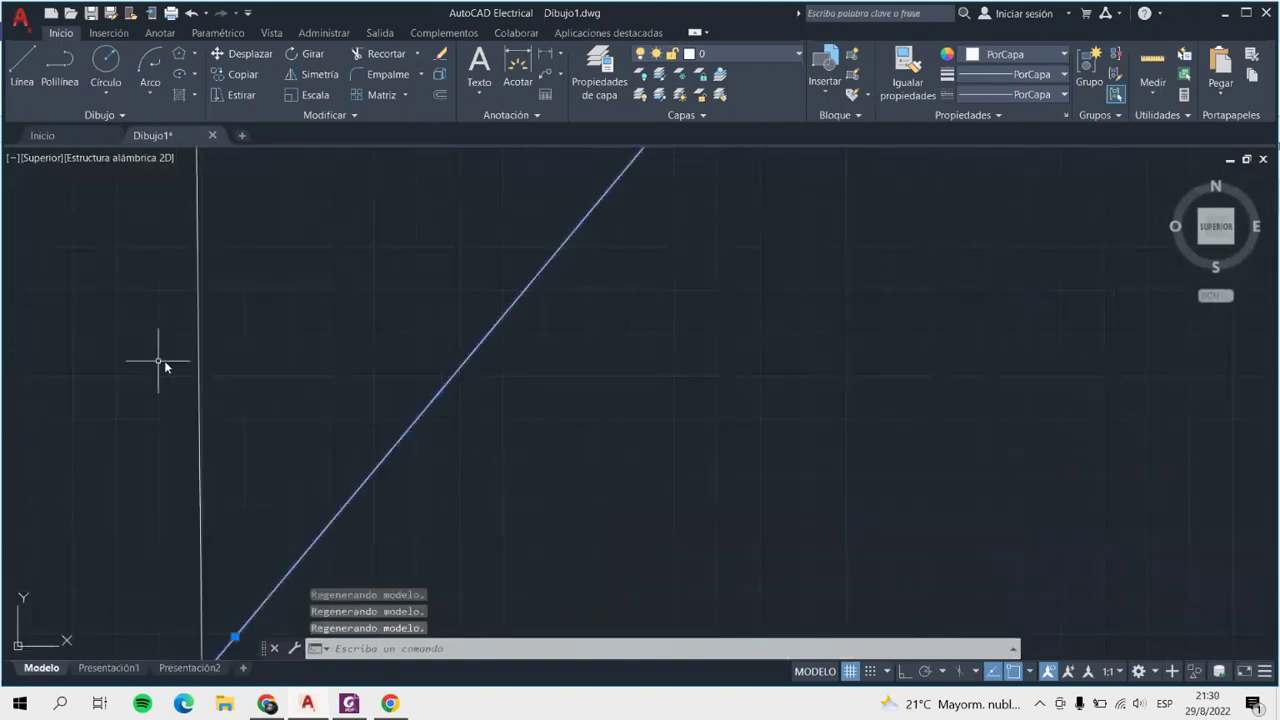
pyautogui.click(198, 349)
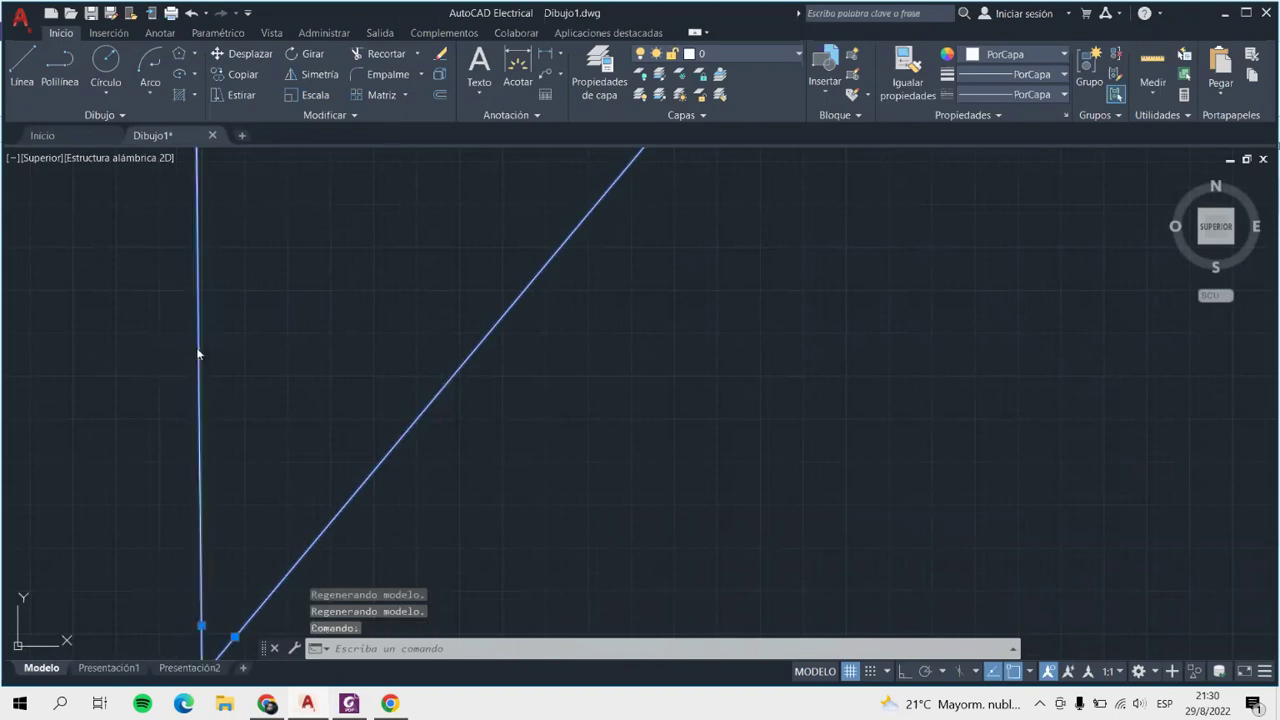
pyautogui.scroll(-5, 590, 323)
pyautogui.scroll(3, 588, 340)
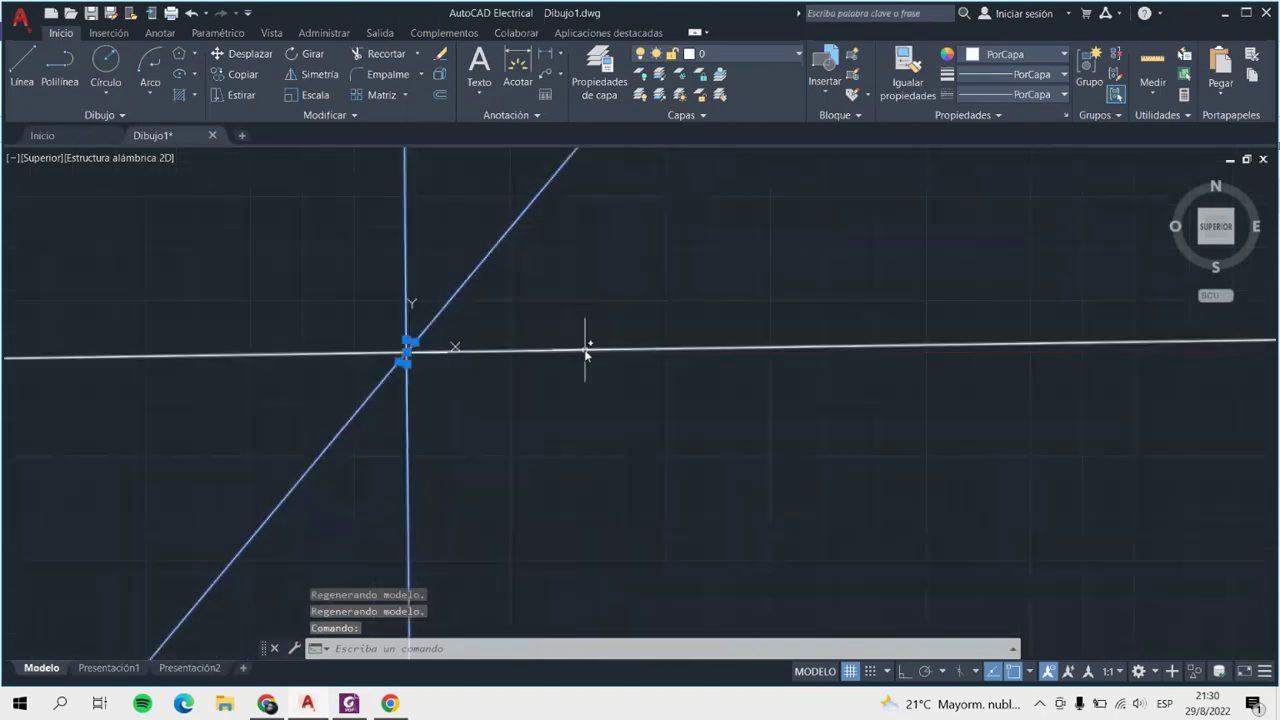
pyautogui.click(587, 349)
pyautogui.press('Delete')
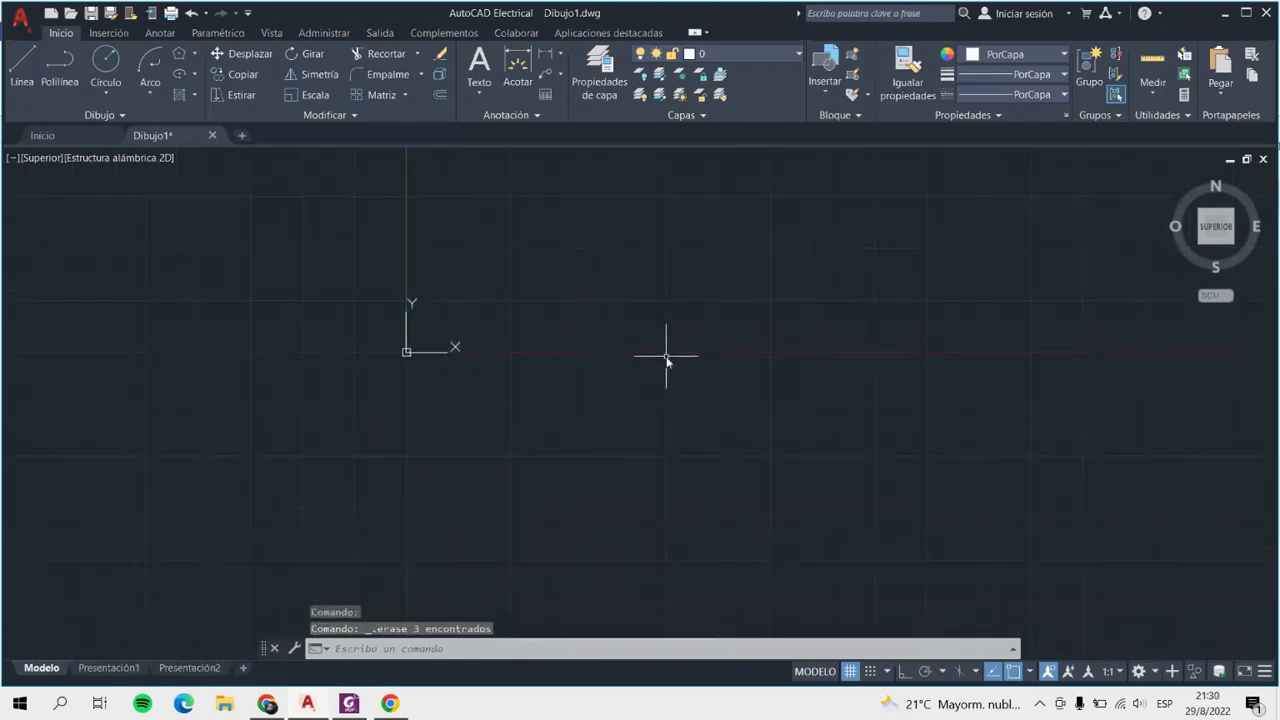
pyautogui.click(112, 115)
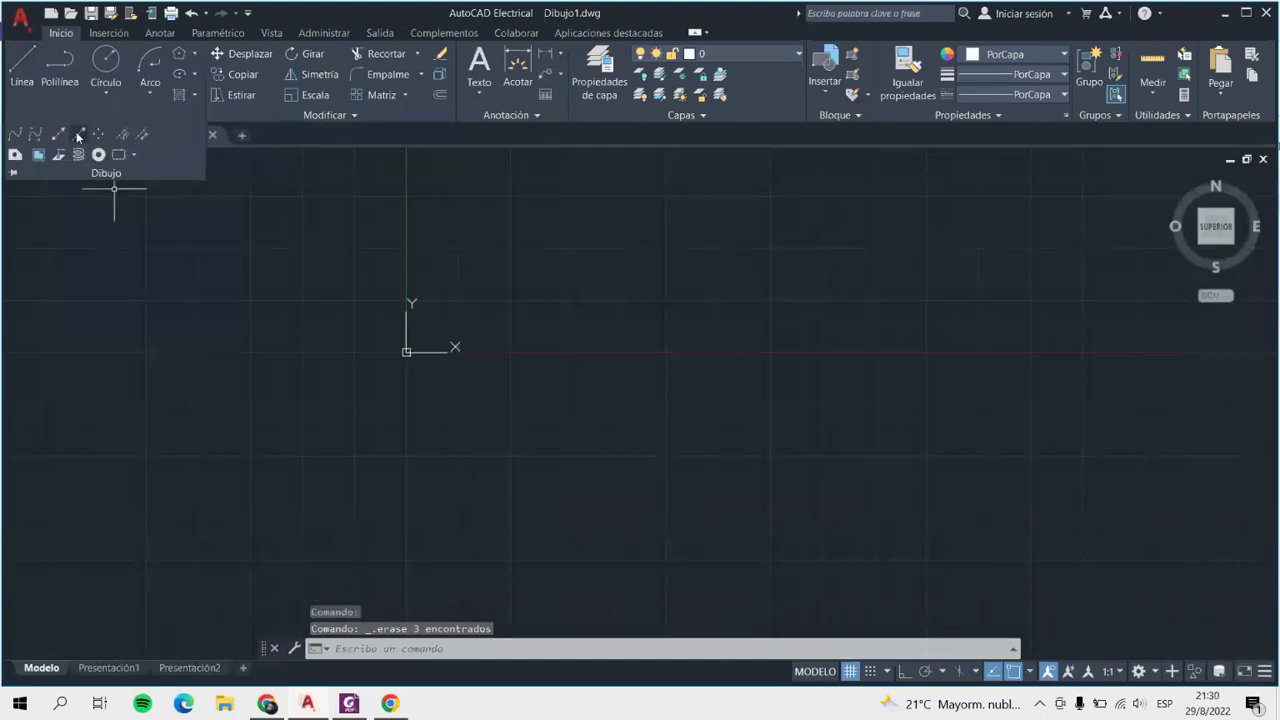
pyautogui.click(79, 135)
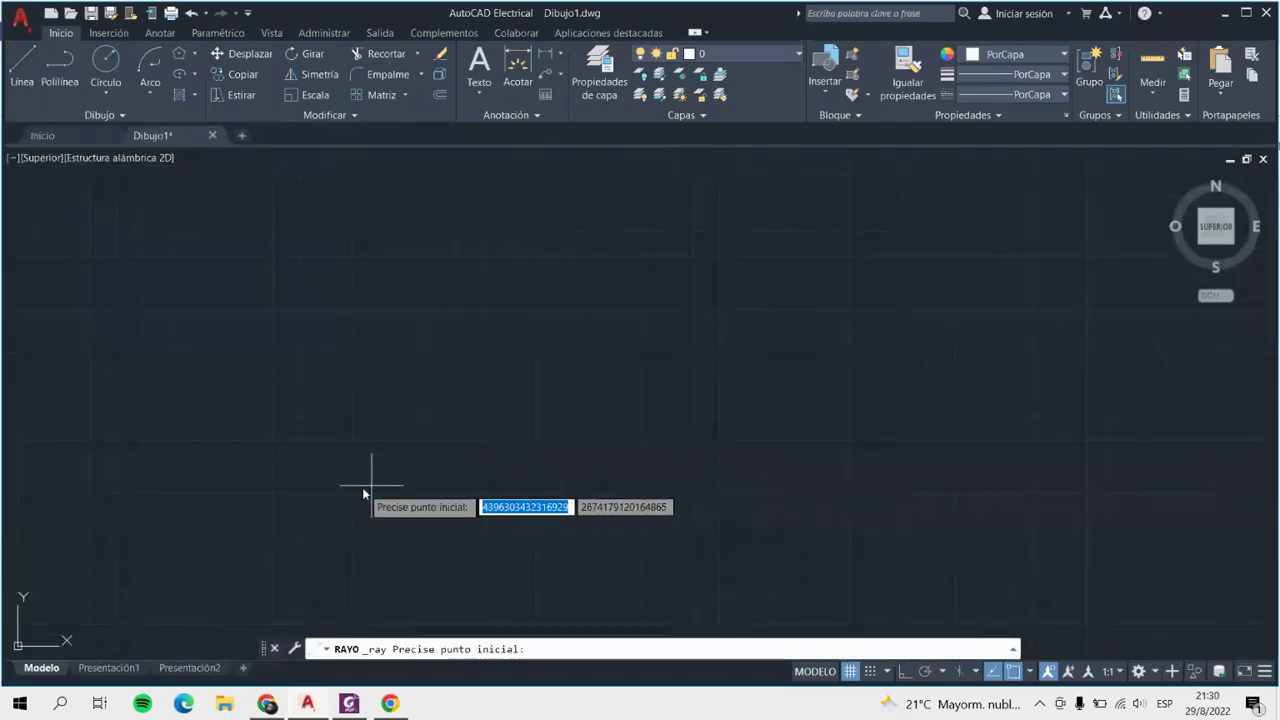
pyautogui.scroll(-2, 458, 442)
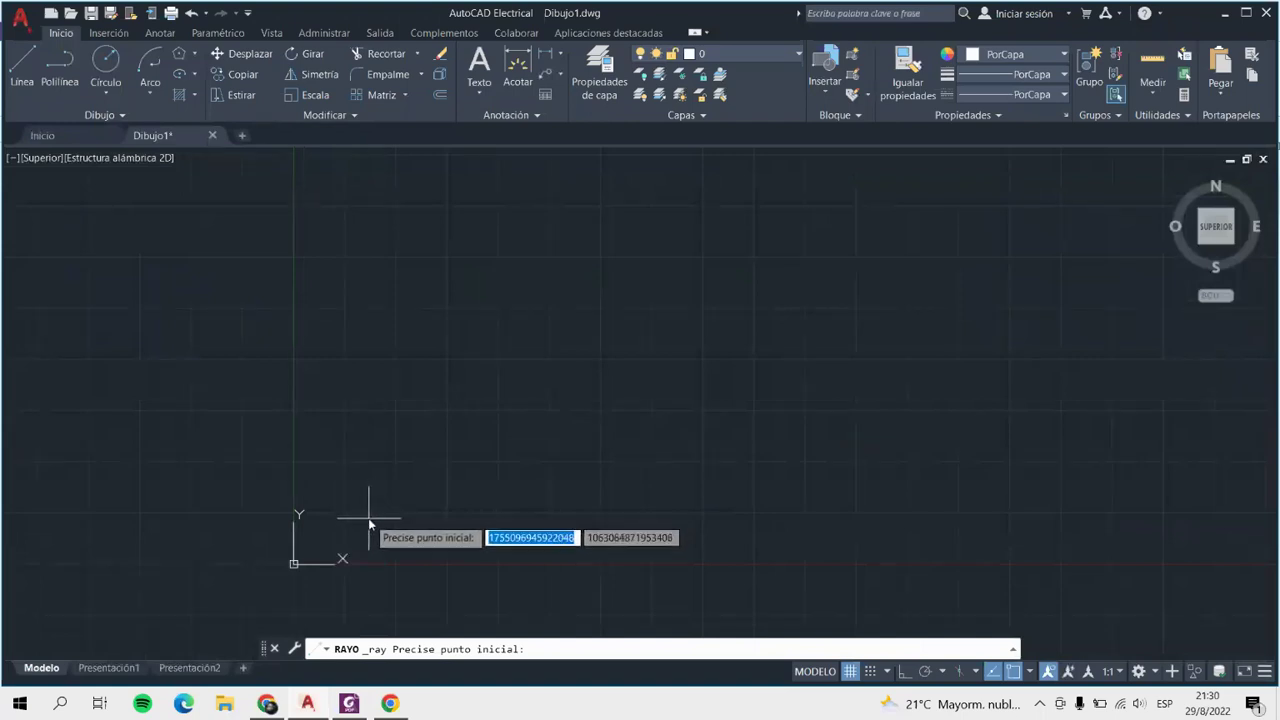
pyautogui.click(369, 518)
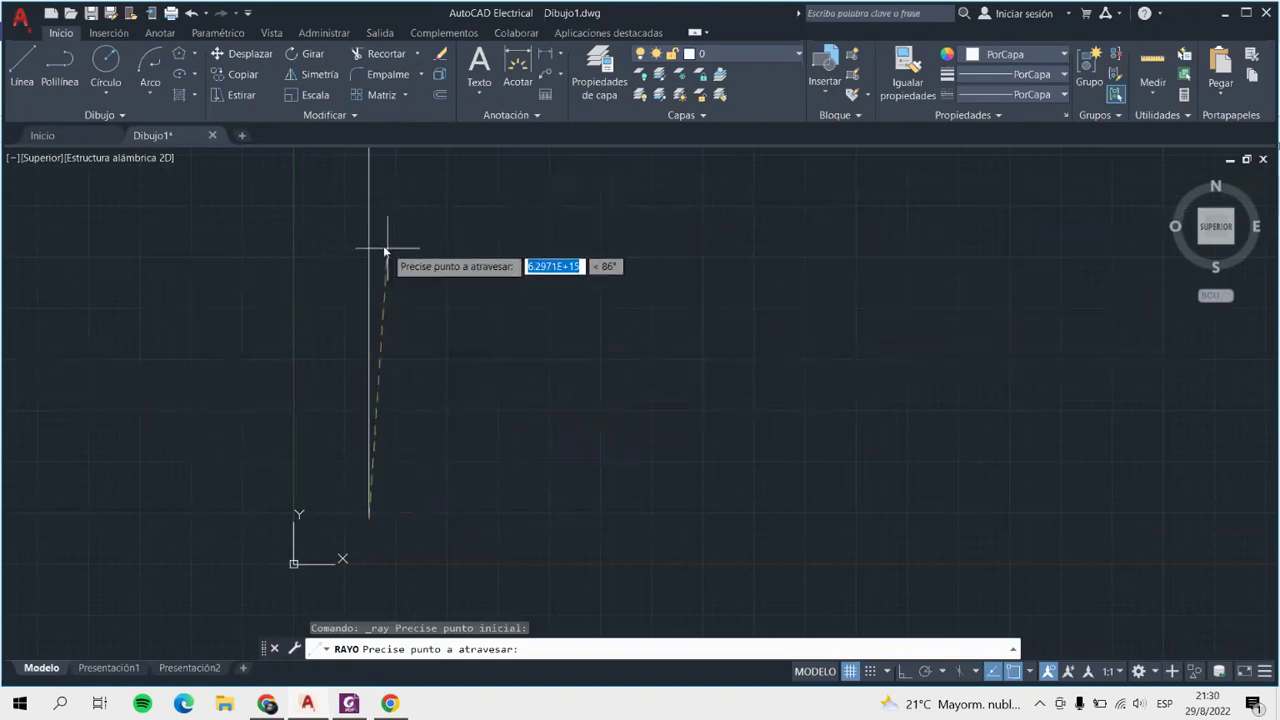
pyautogui.click(515, 288)
pyautogui.click(605, 328)
pyautogui.click(648, 412)
pyautogui.click(651, 482)
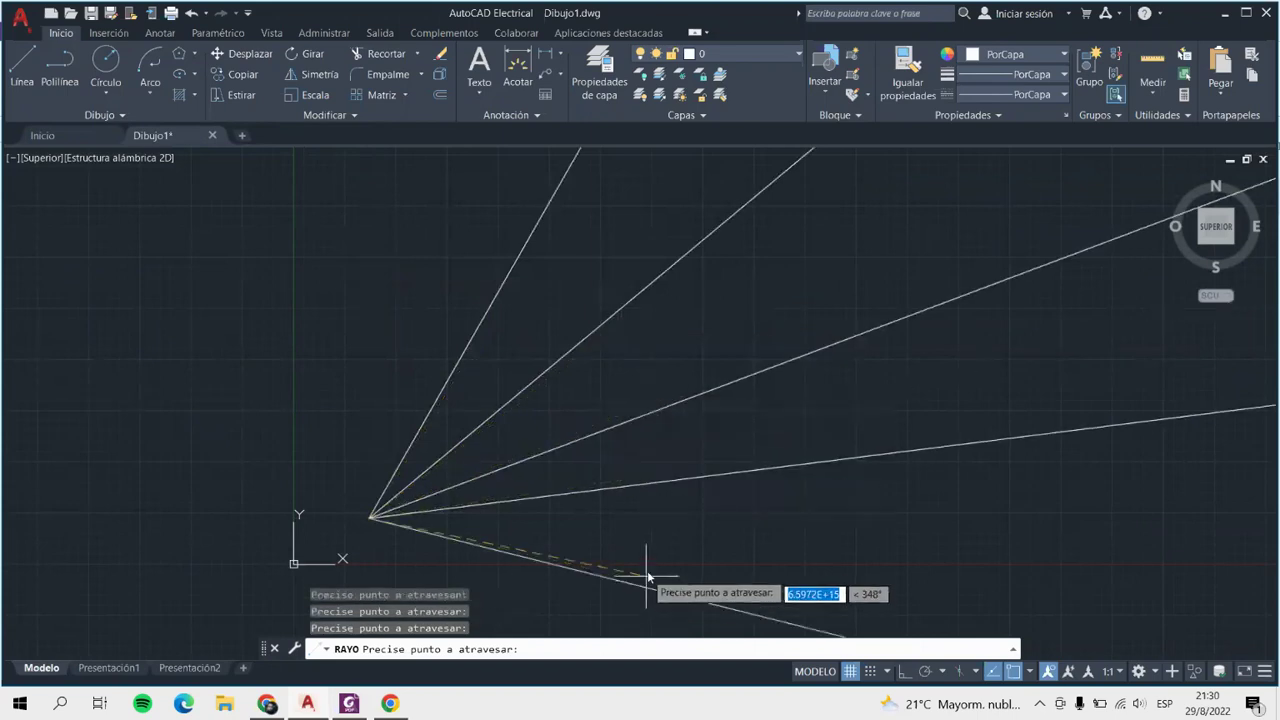
pyautogui.click(665, 560)
pyautogui.press('Return')
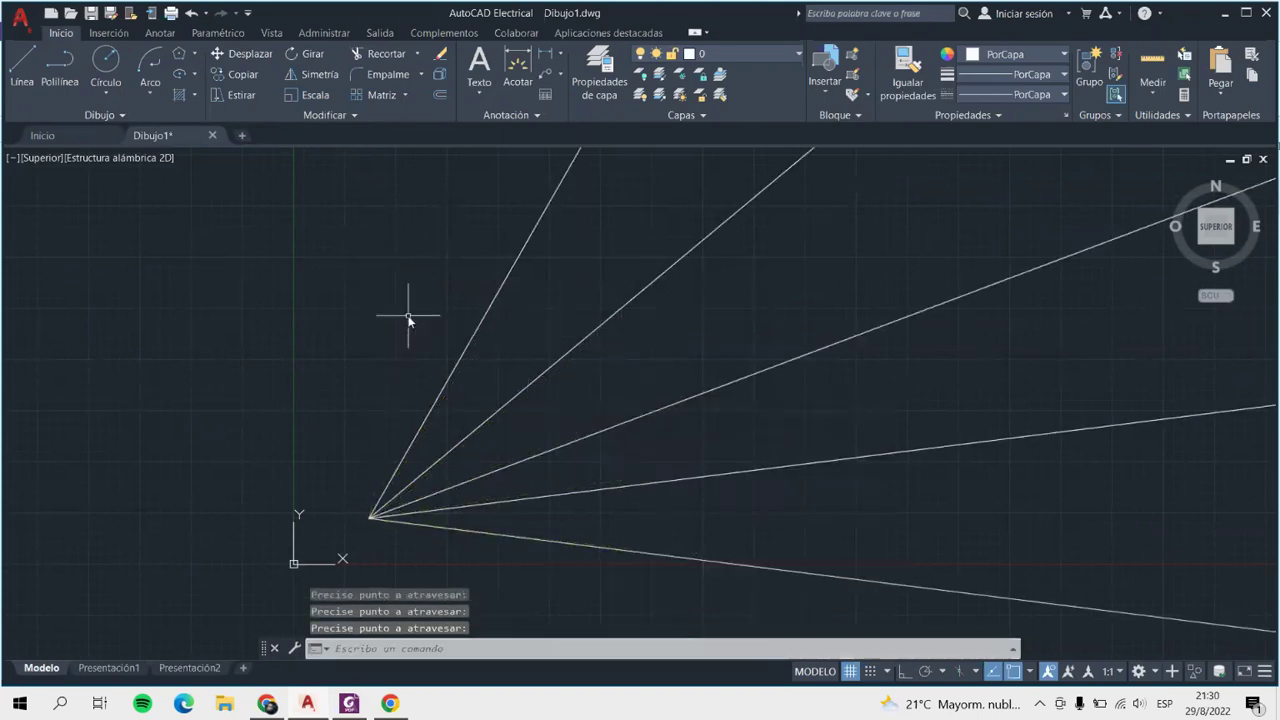
pyautogui.moveTo(369, 518); pyautogui.dragTo(471, 322, button='middle')
pyautogui.scroll(-3, 573, 401)
pyautogui.scroll(-2, 600, 430)
pyautogui.scroll(5, 623, 462)
pyautogui.scroll(-2, 559, 549)
pyautogui.scroll(5, 452, 360)
pyautogui.click(441, 362)
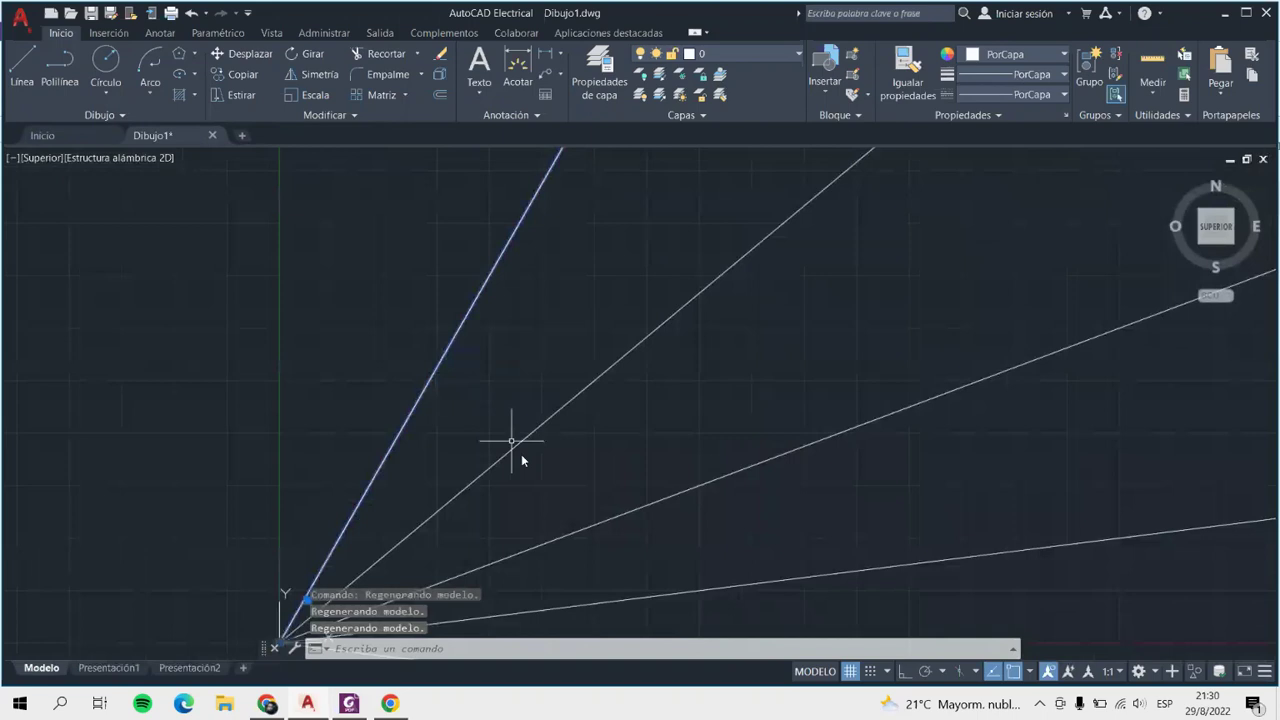
pyautogui.click(523, 438)
pyautogui.click(624, 520)
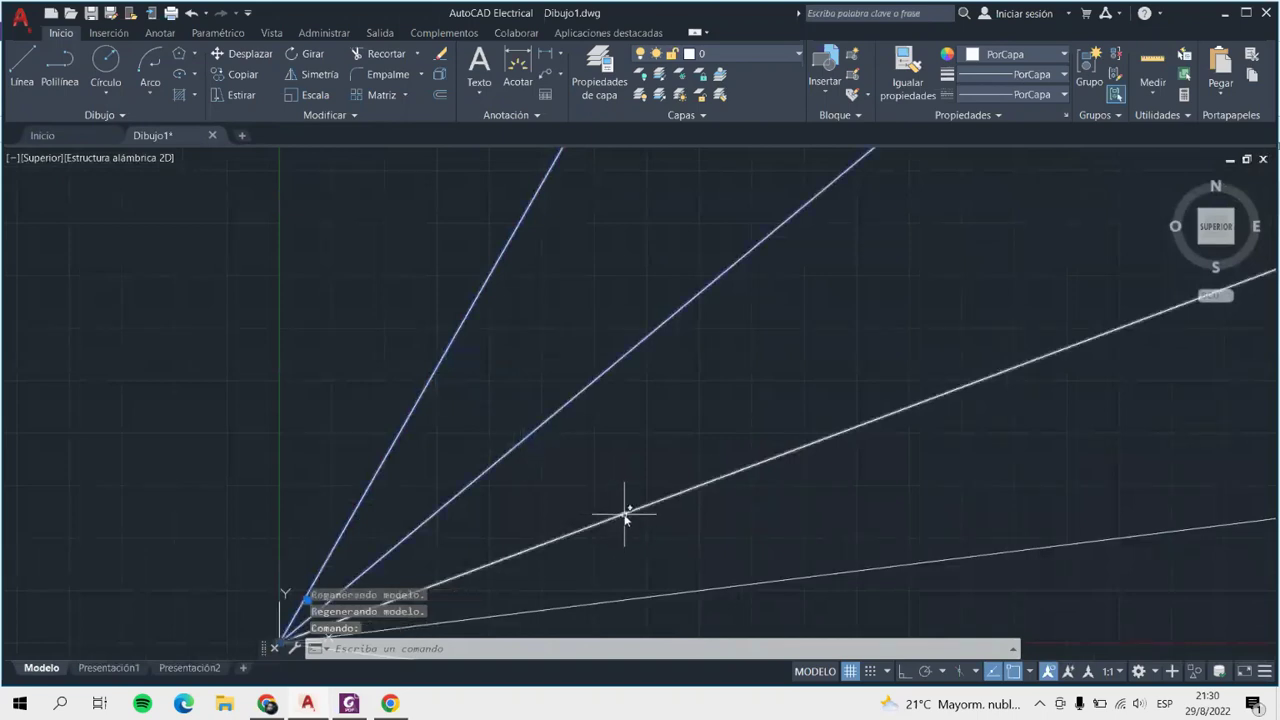
pyautogui.click(663, 595)
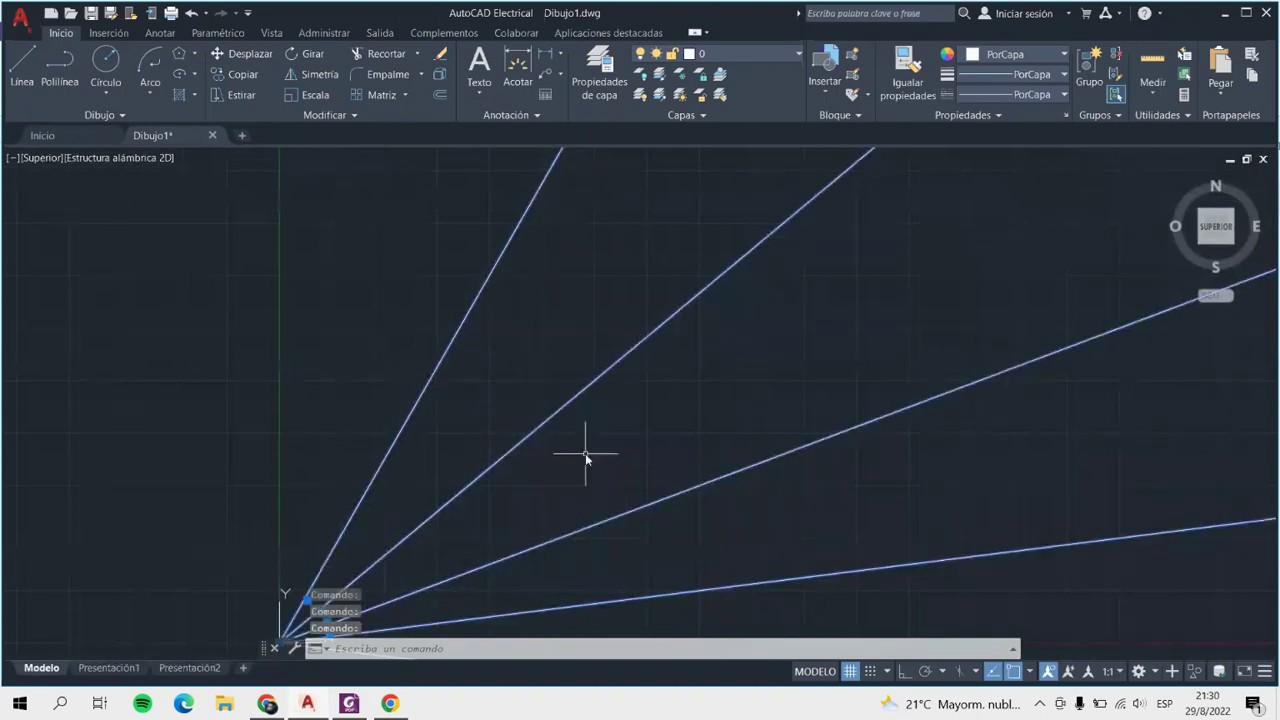
pyautogui.press('Return')
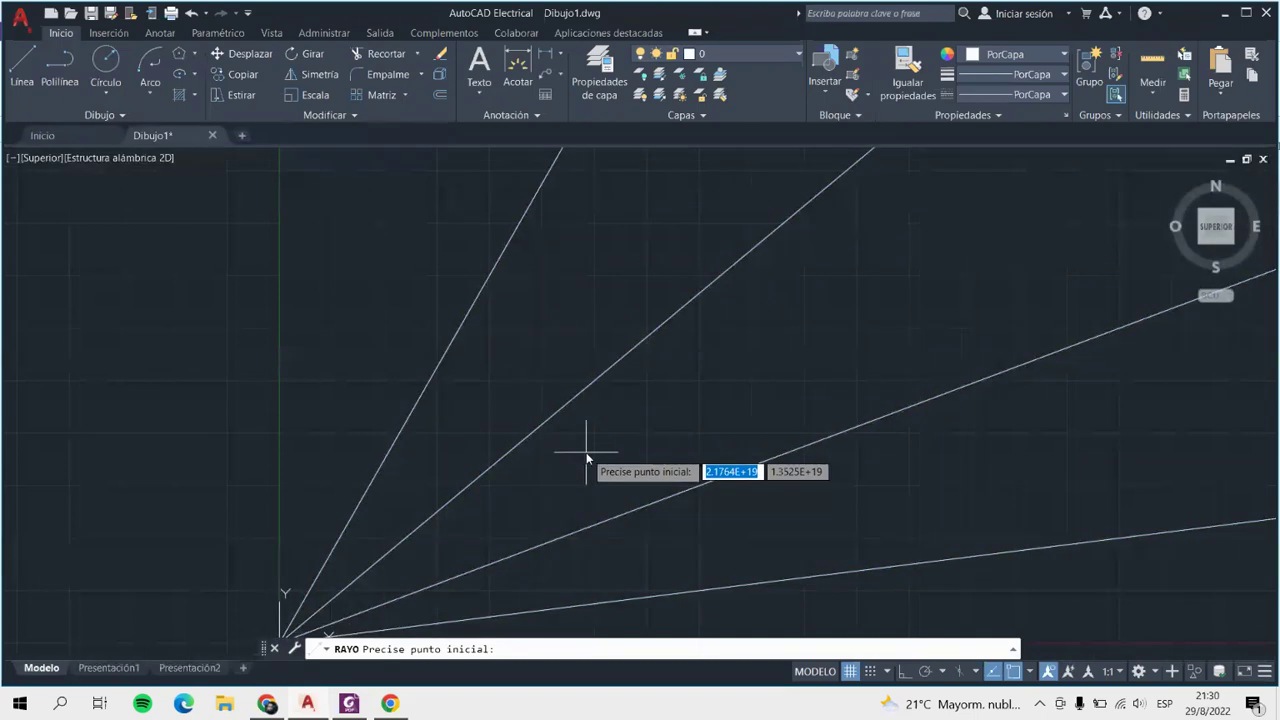
pyautogui.press('Escape')
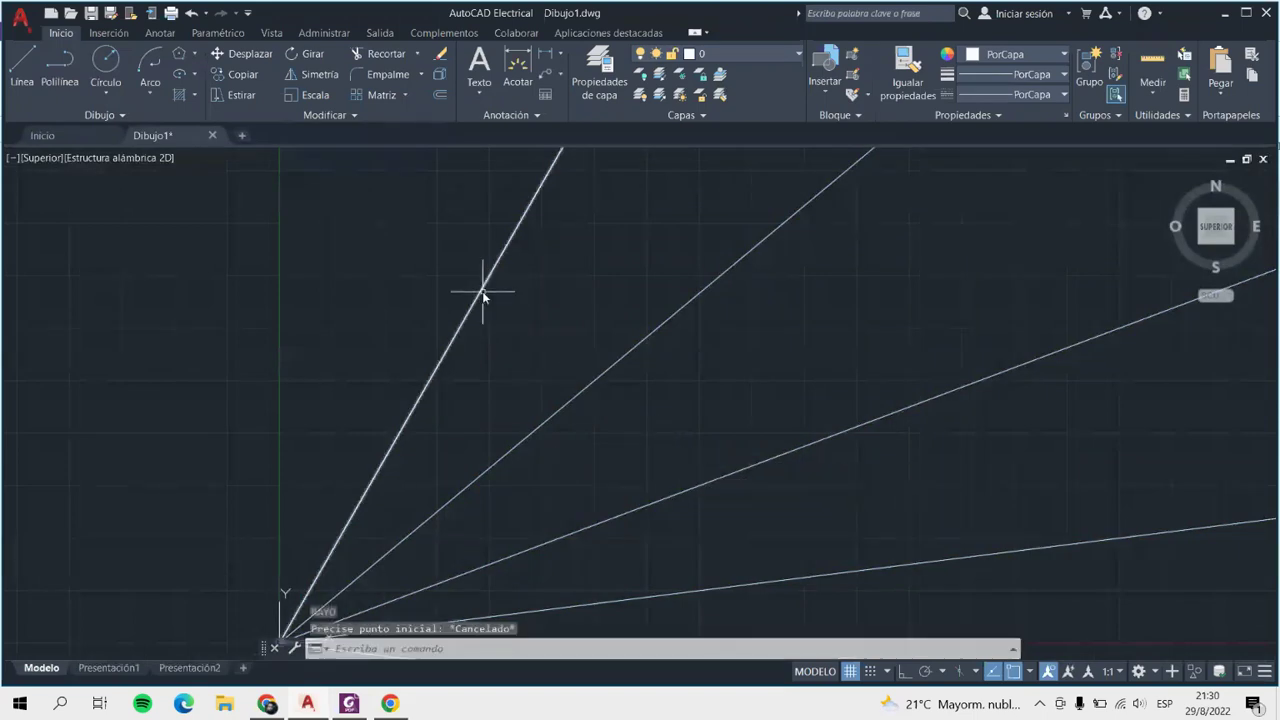
pyautogui.click(483, 294)
pyautogui.click(620, 356)
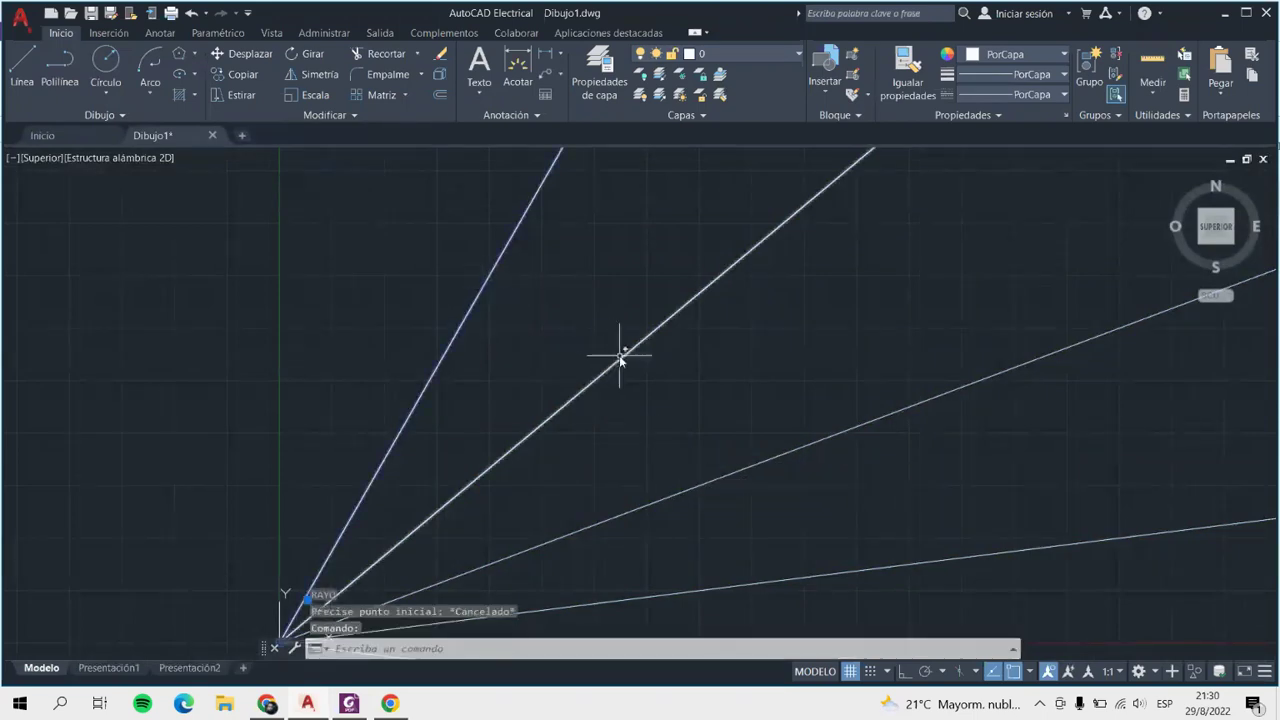
pyautogui.click(739, 467)
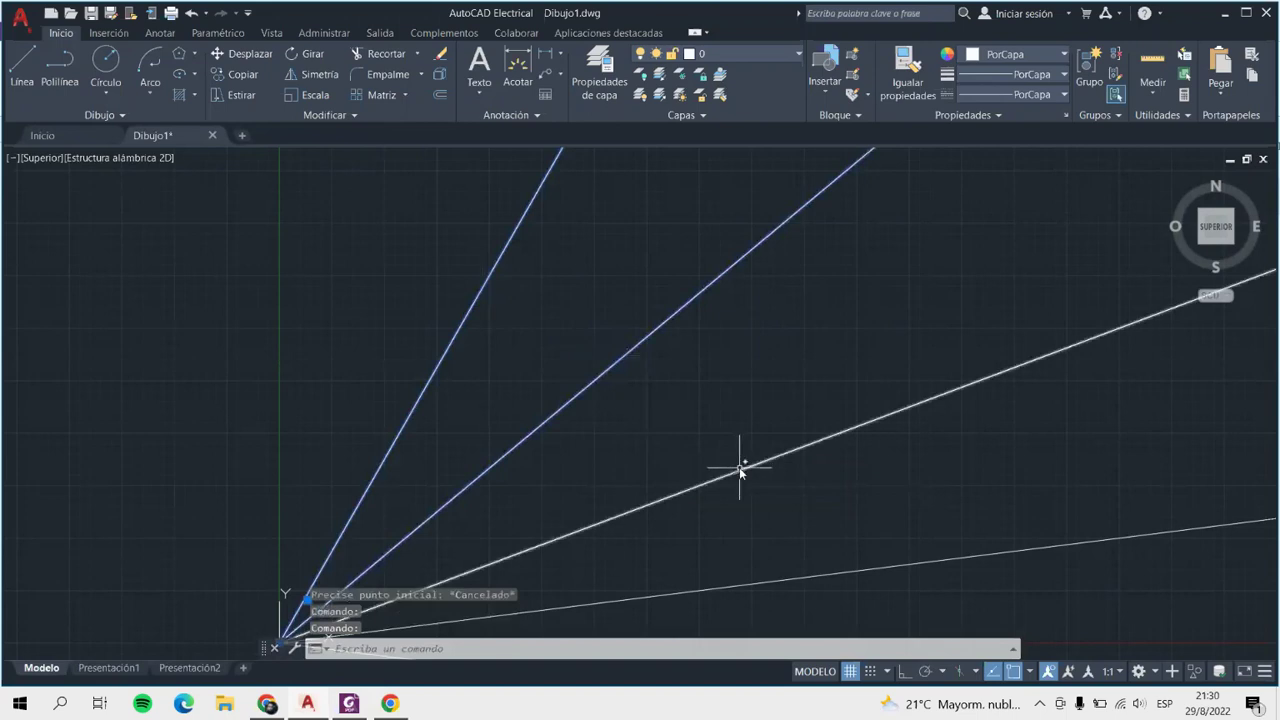
pyautogui.click(799, 577)
pyautogui.moveTo(643, 423); pyautogui.dragTo(930, 267, button='middle')
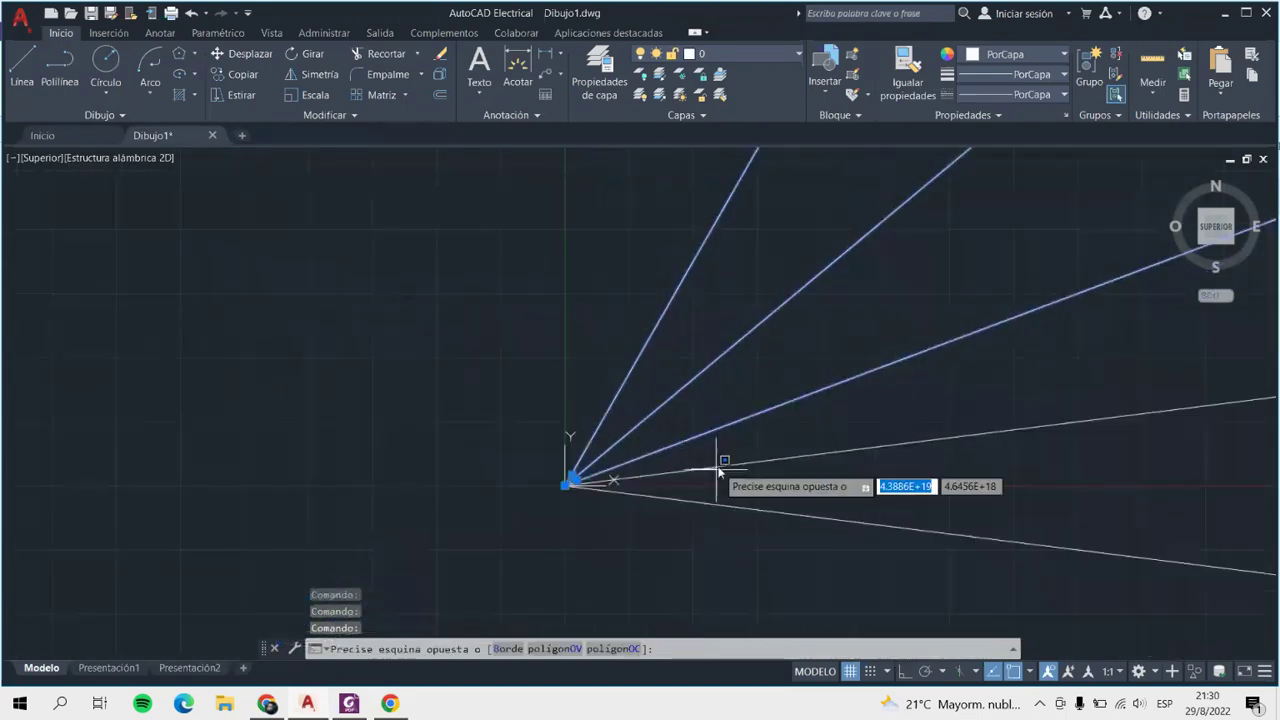
pyautogui.click(718, 469)
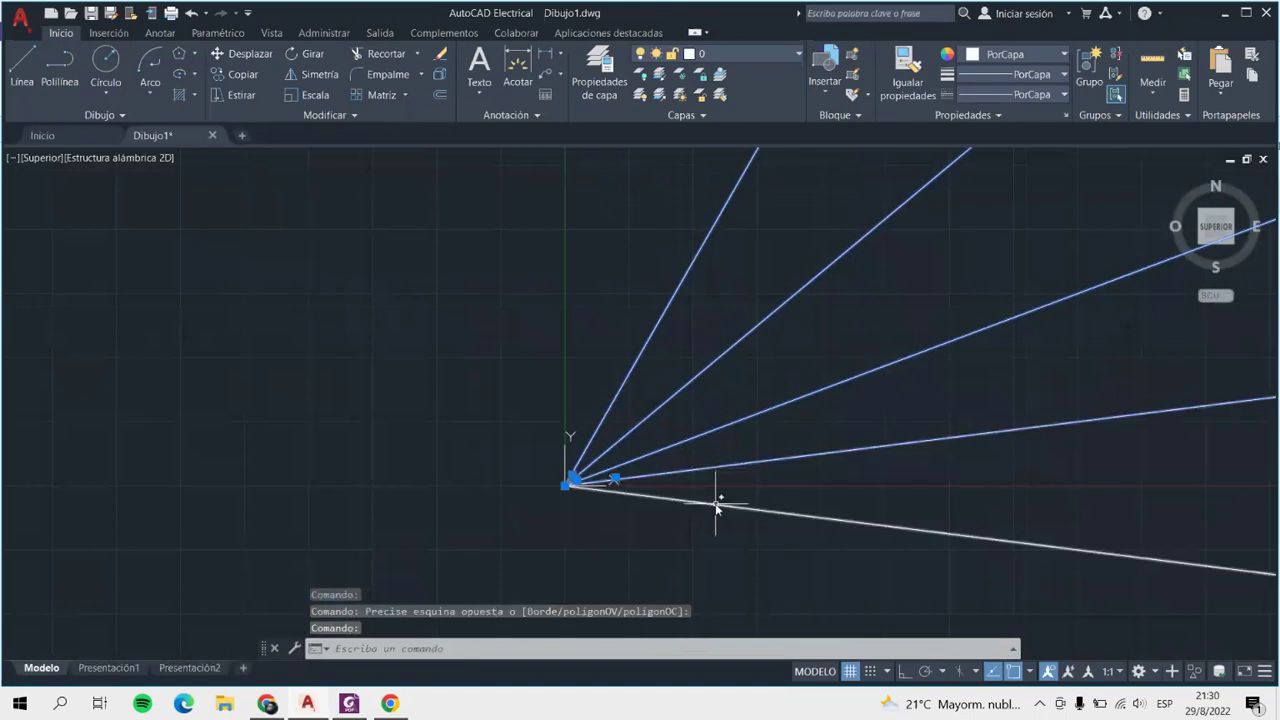
pyautogui.click(716, 506)
pyautogui.press('Delete')
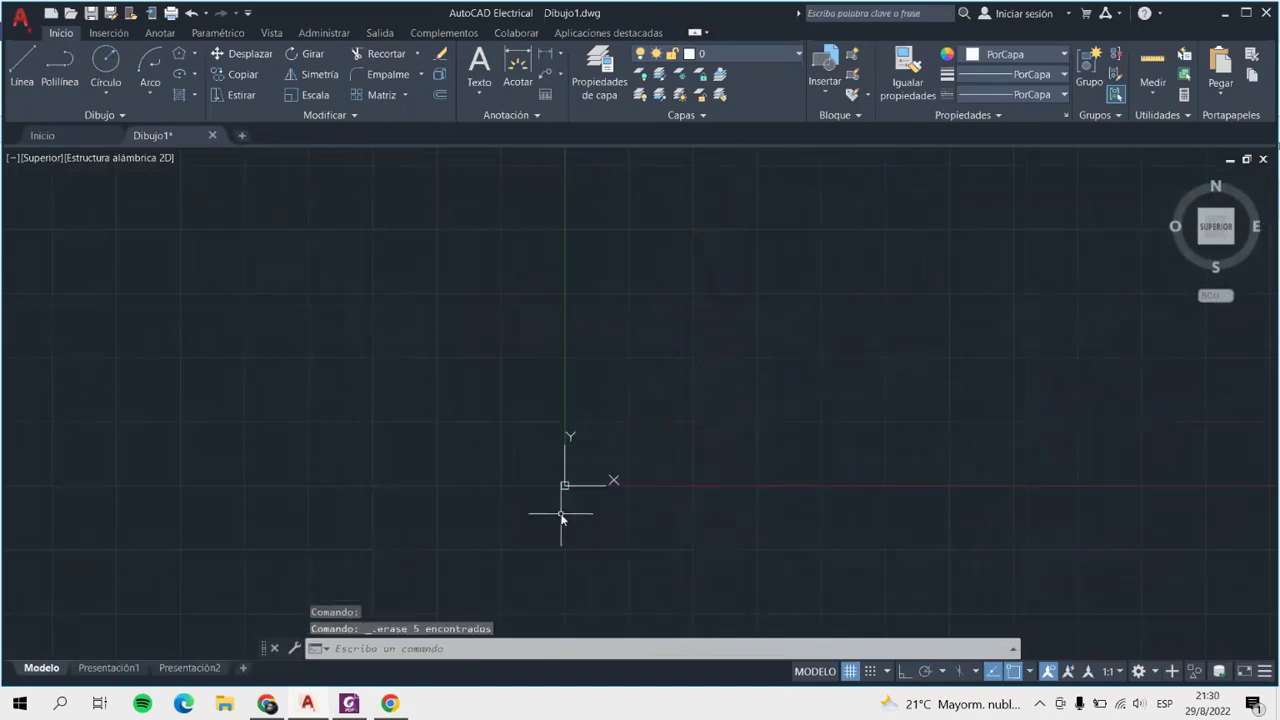
pyautogui.click(115, 114)
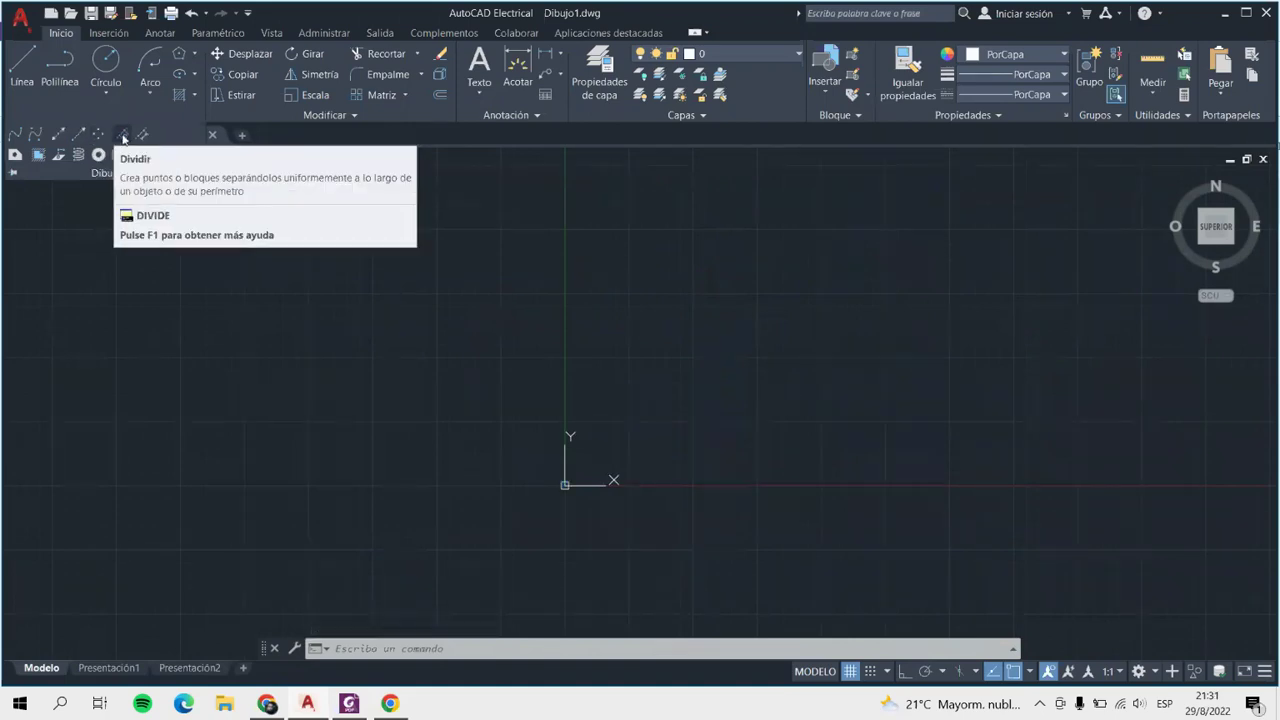
pyautogui.moveTo(122, 135)
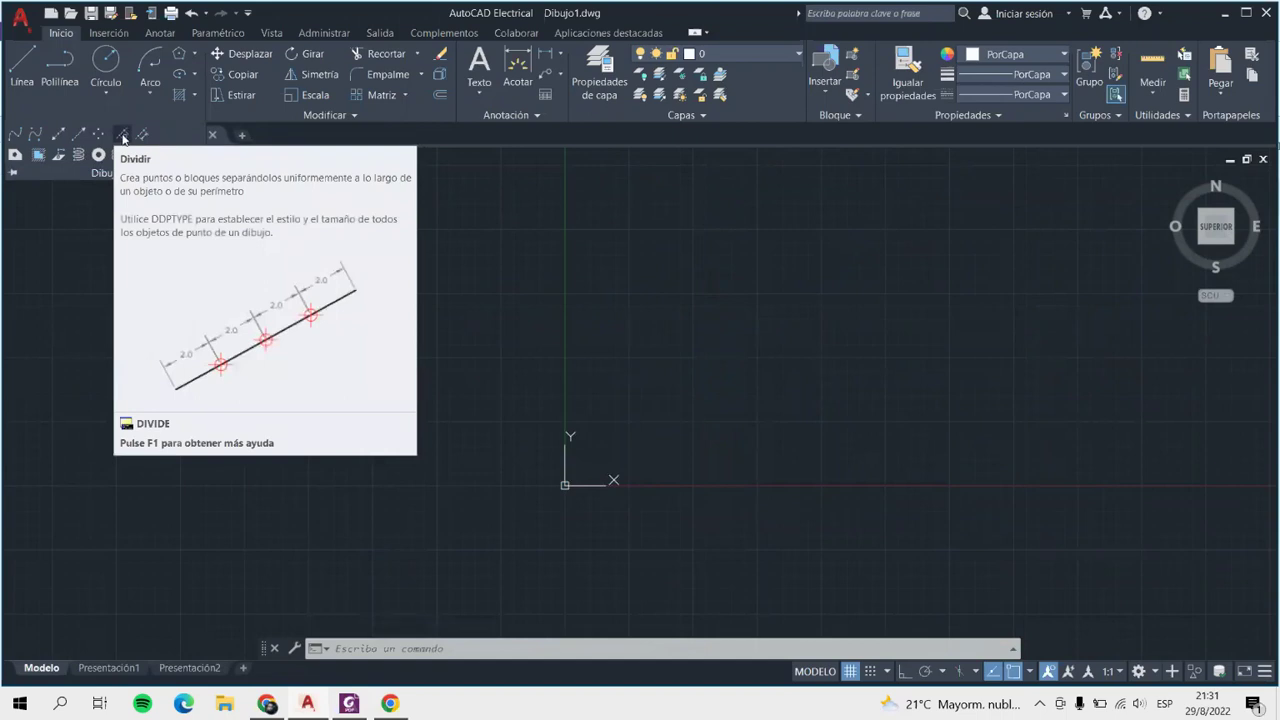
pyautogui.click(22, 62)
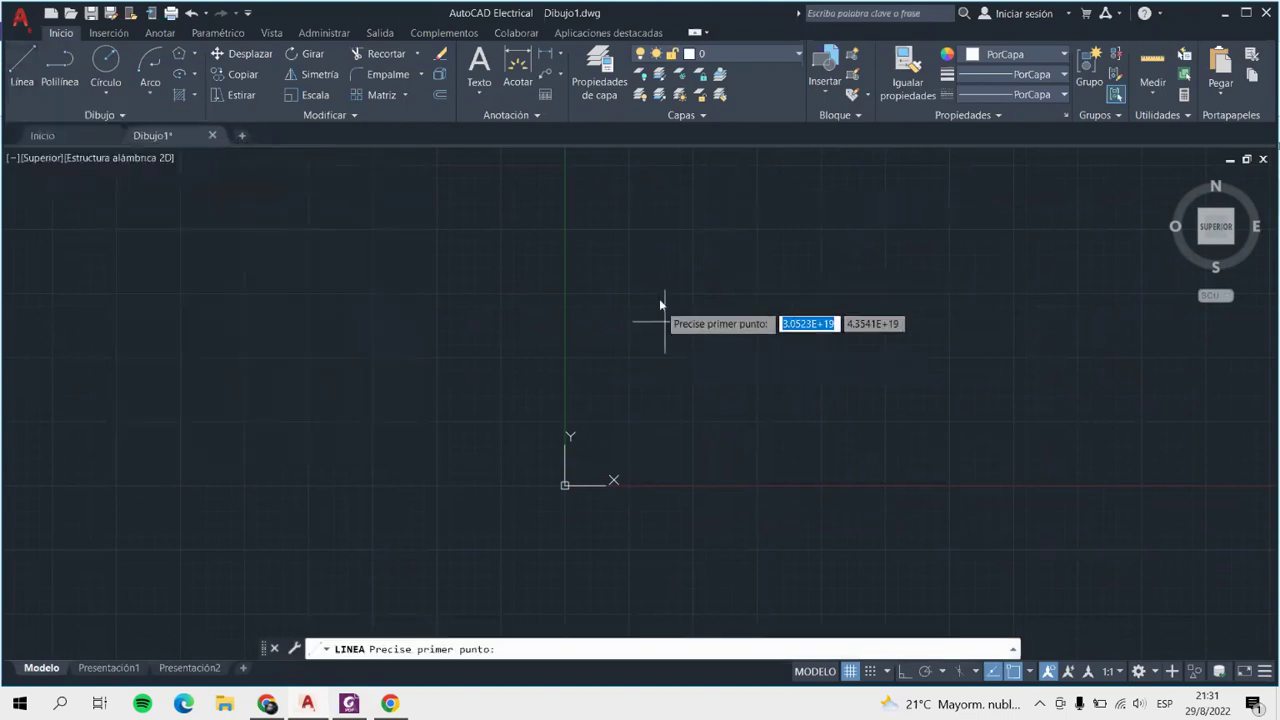
pyautogui.click(635, 402)
pyautogui.scroll(3, 753, 308)
pyautogui.scroll(-2, 629, 423)
pyautogui.scroll(2, 623, 403)
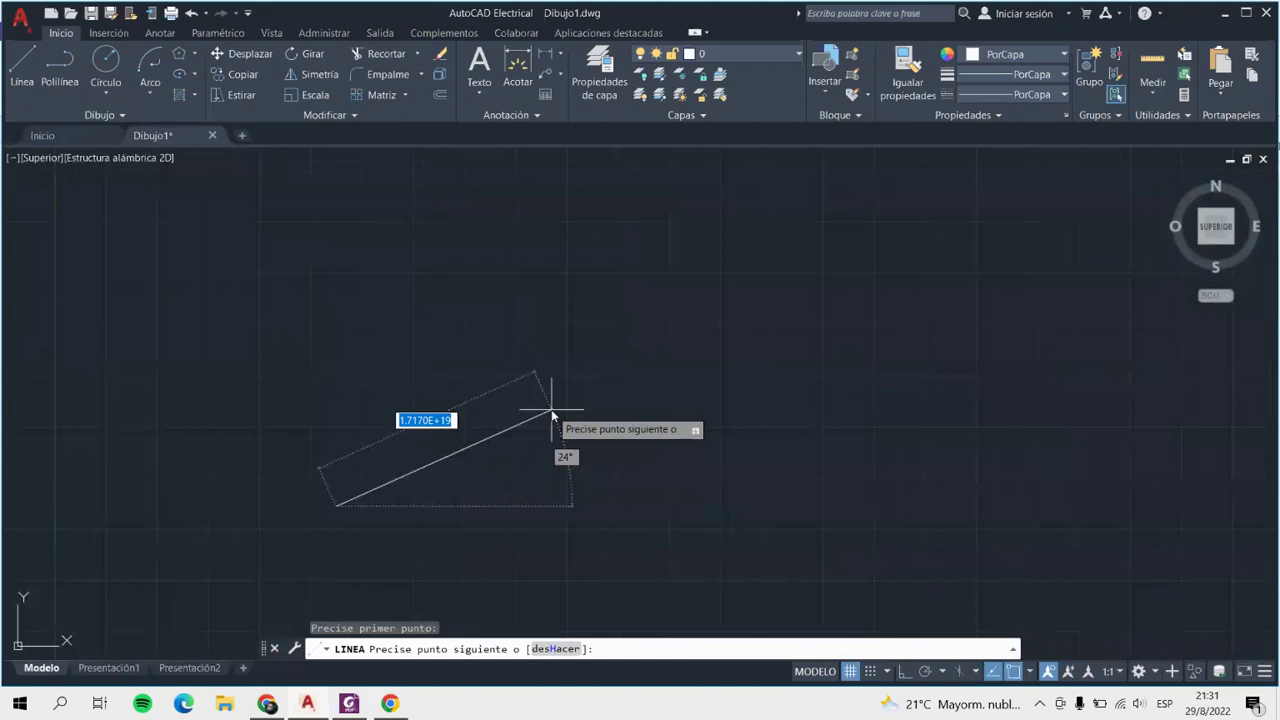
pyautogui.write('5')
pyautogui.press('Return')
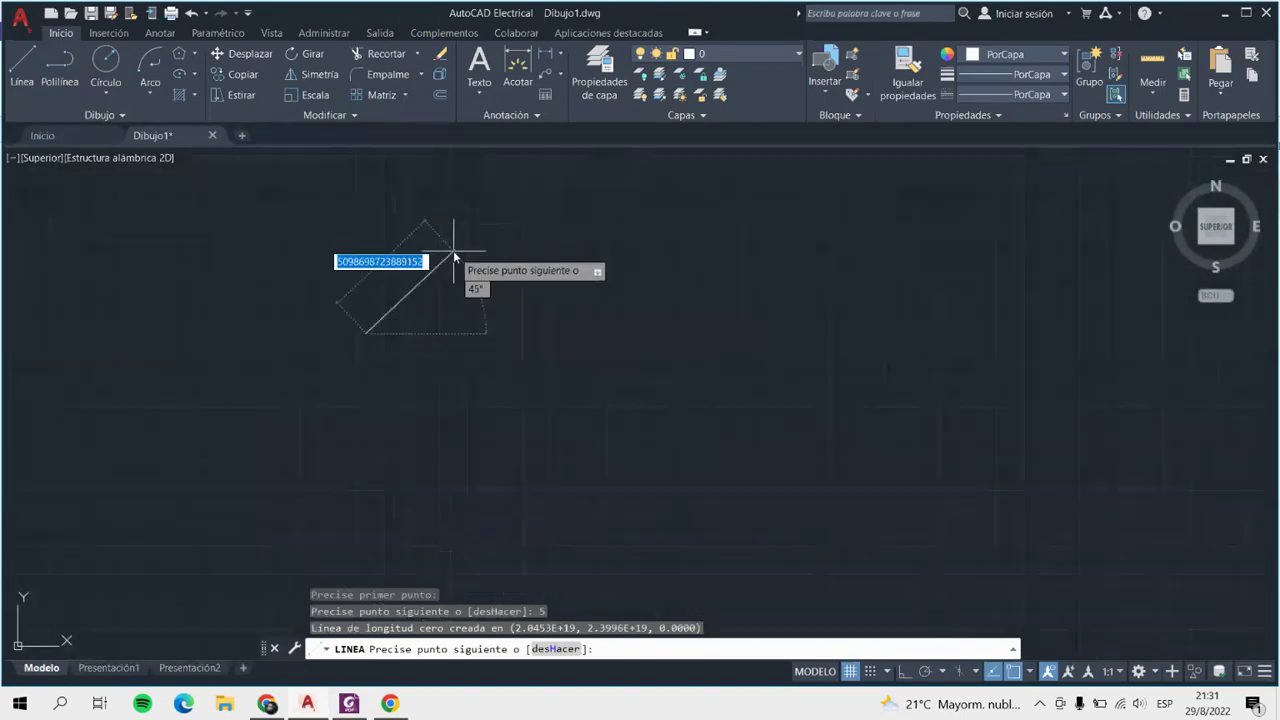
pyautogui.press('Escape')
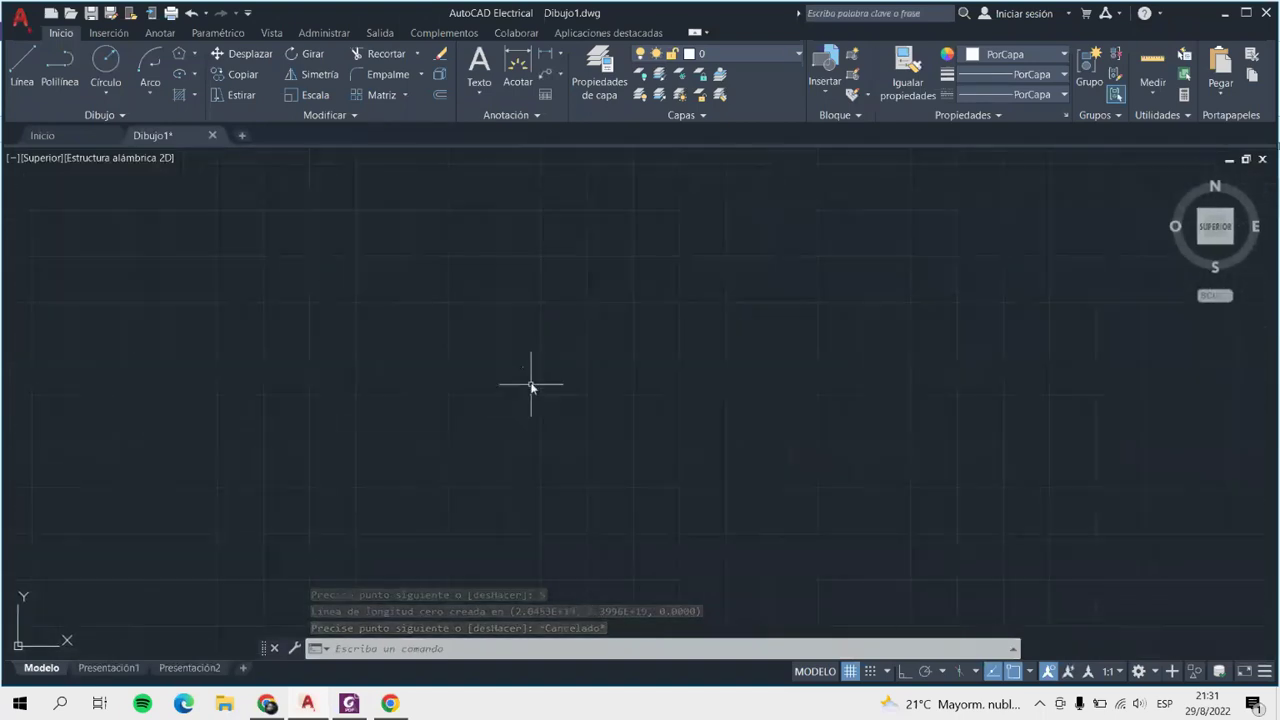
pyautogui.scroll(3, 515, 350)
pyautogui.scroll(2, 466, 337)
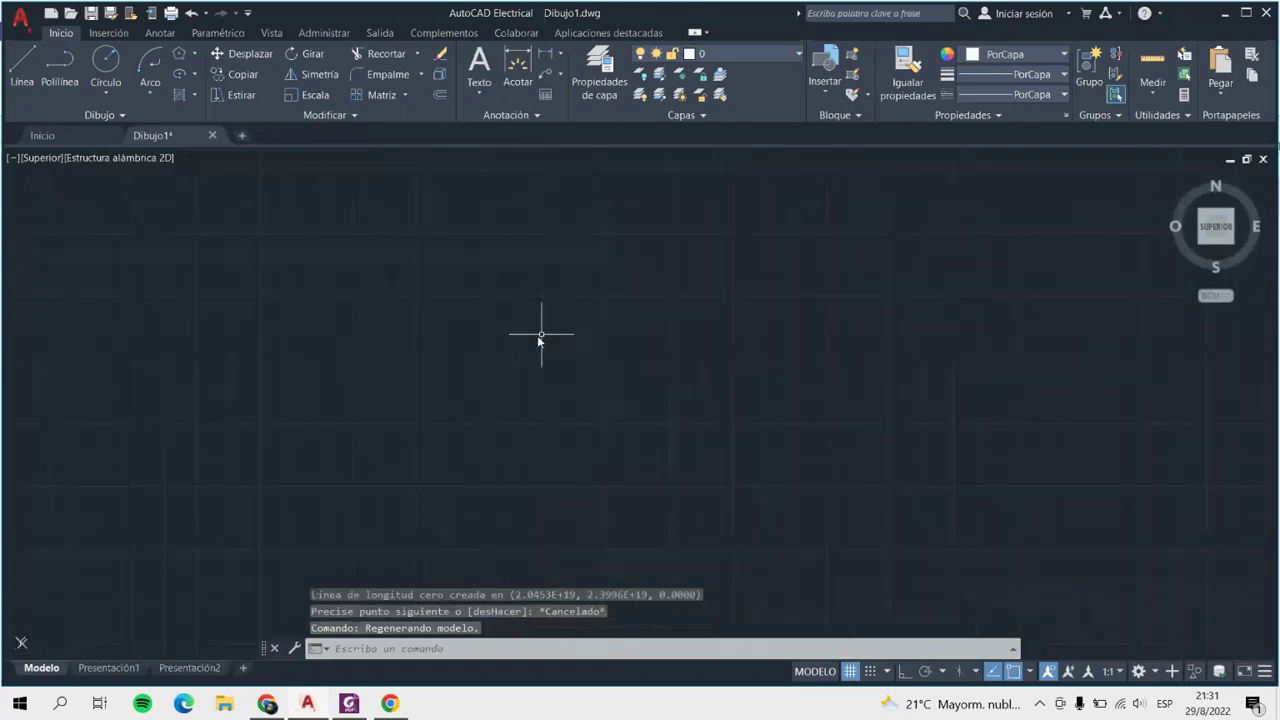
pyautogui.scroll(2, 520, 350)
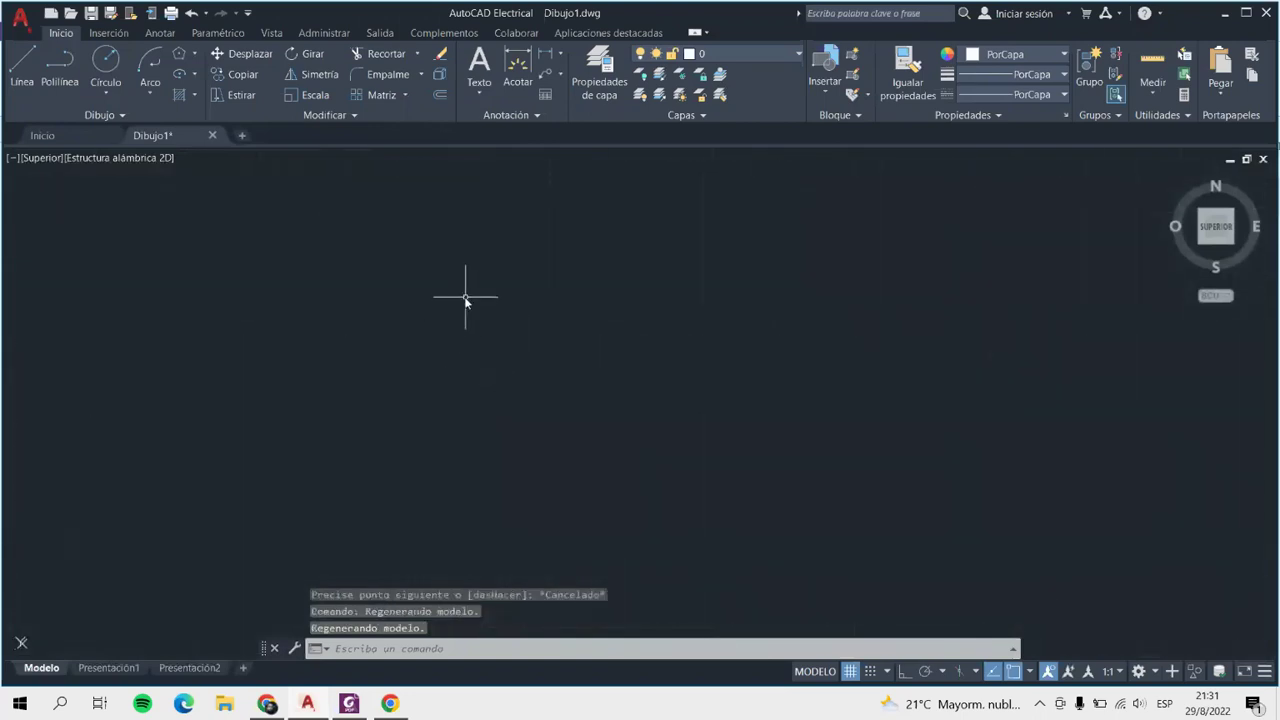
pyautogui.click(298, 216)
pyautogui.click(676, 434)
pyautogui.press('Delete')
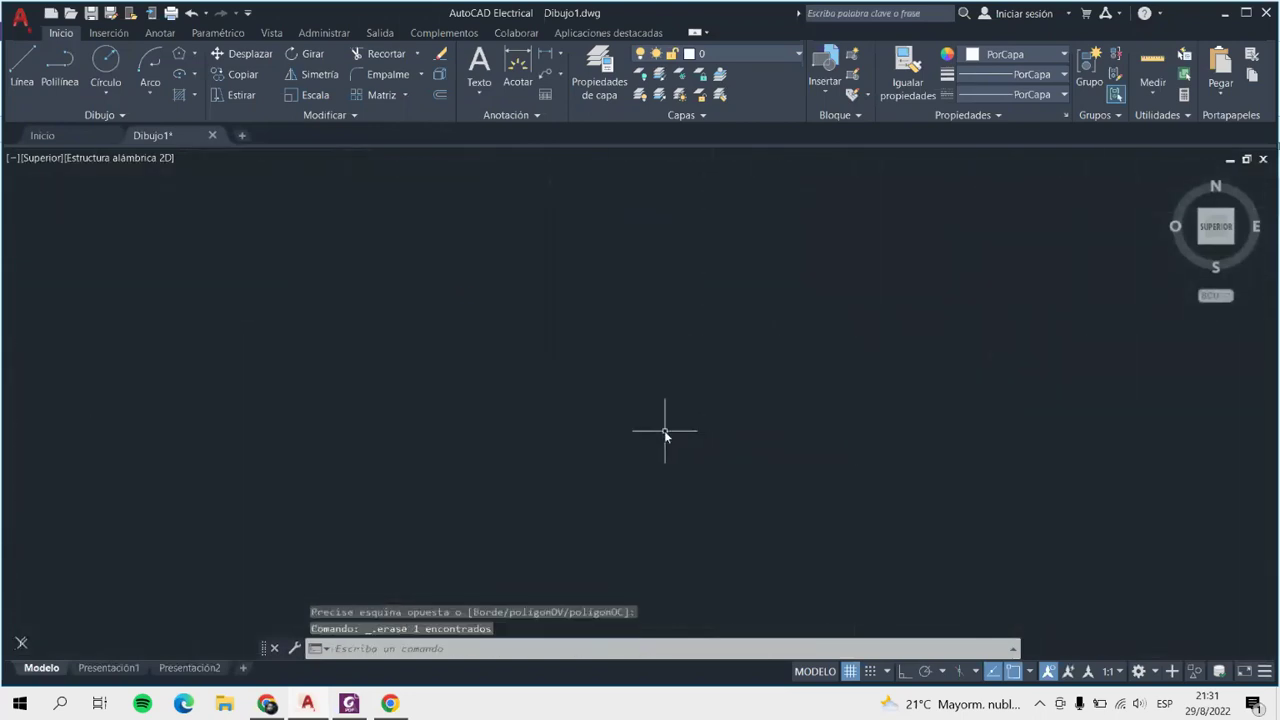
pyautogui.click(22, 65)
pyautogui.click(291, 410)
pyautogui.press('Escape')
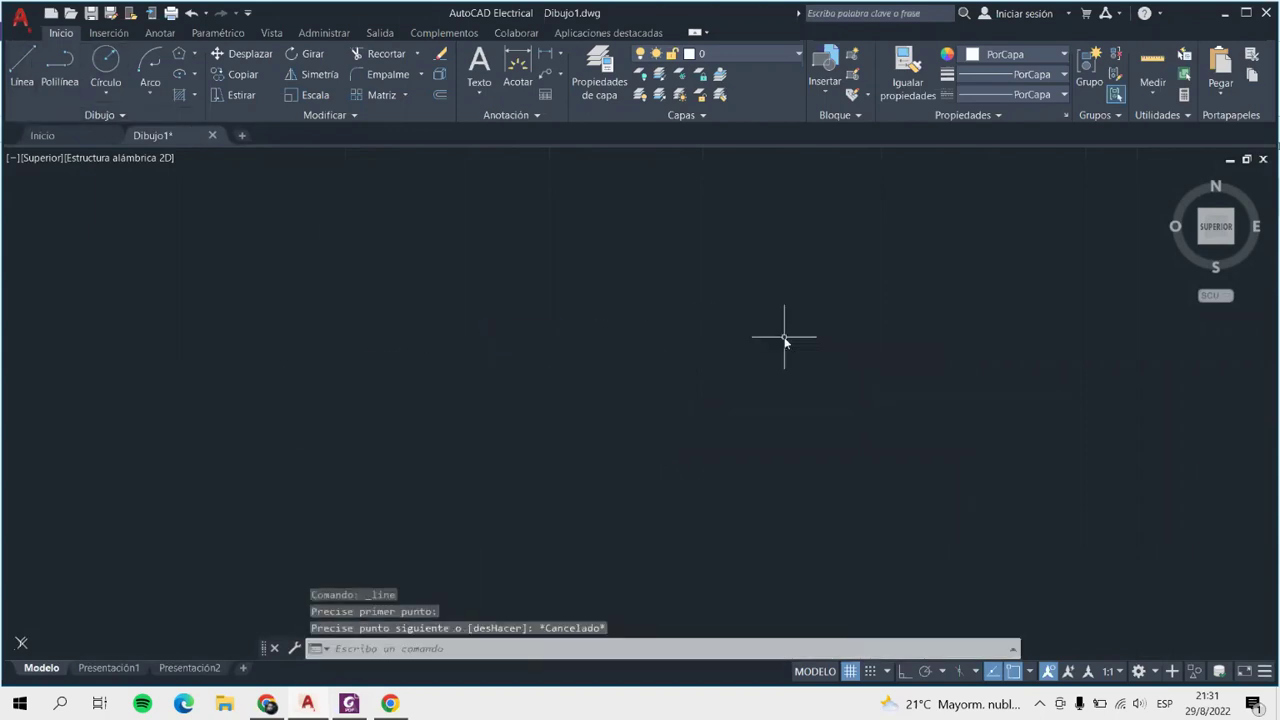
# Turn on the Navigation Bar from the Vista tab.
pyautogui.scroll(-1, 772, 326)
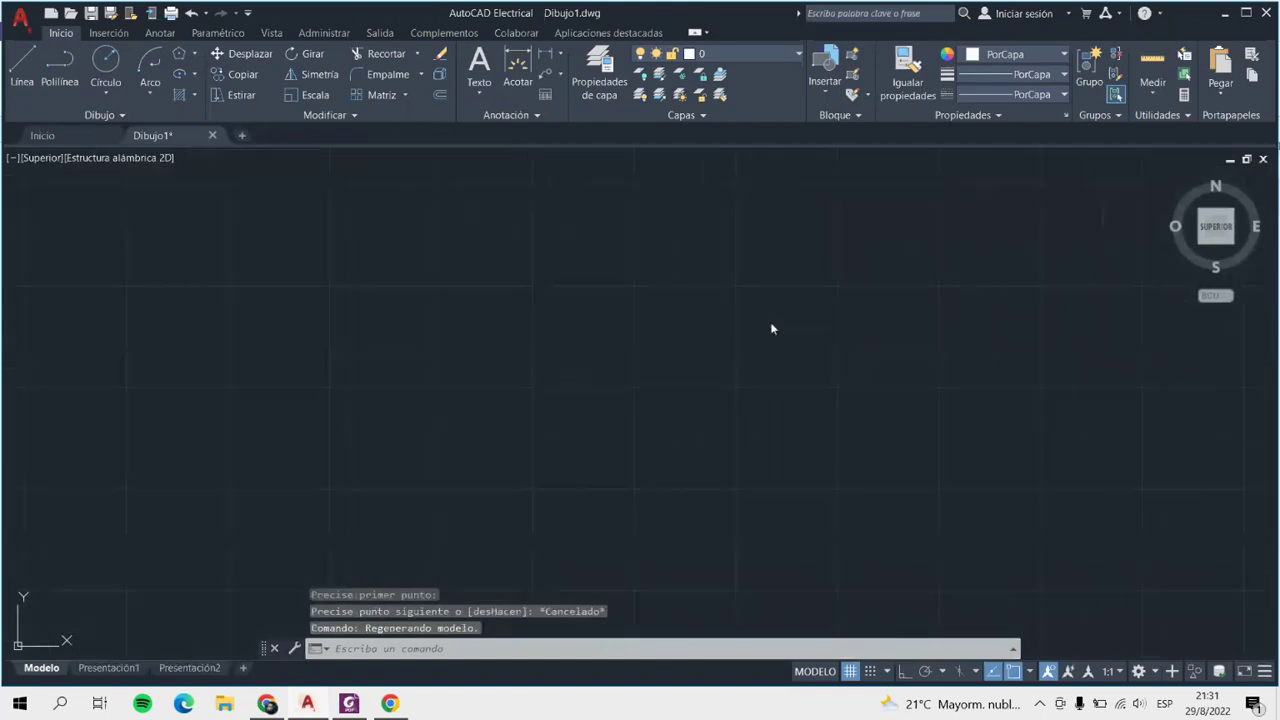
pyautogui.scroll(-1, 772, 326)
pyautogui.scroll(-1, 772, 326)
pyautogui.scroll(2, 851, 362)
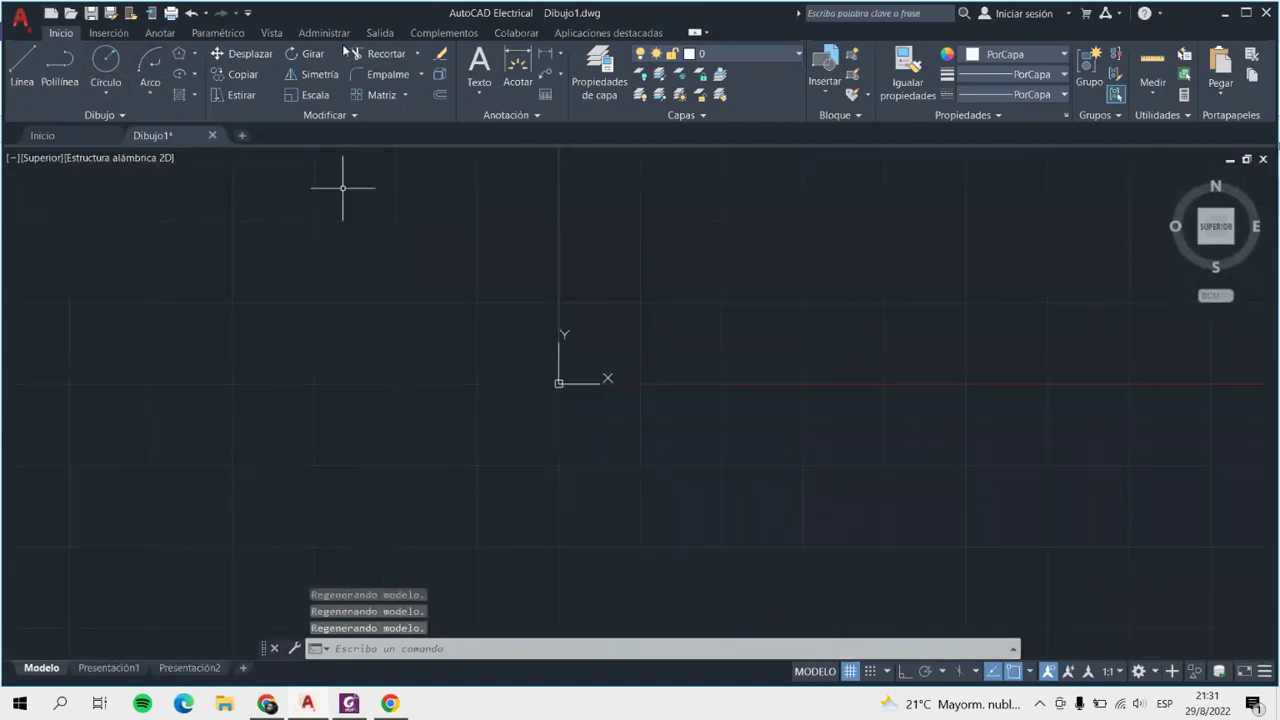
pyautogui.click(271, 33)
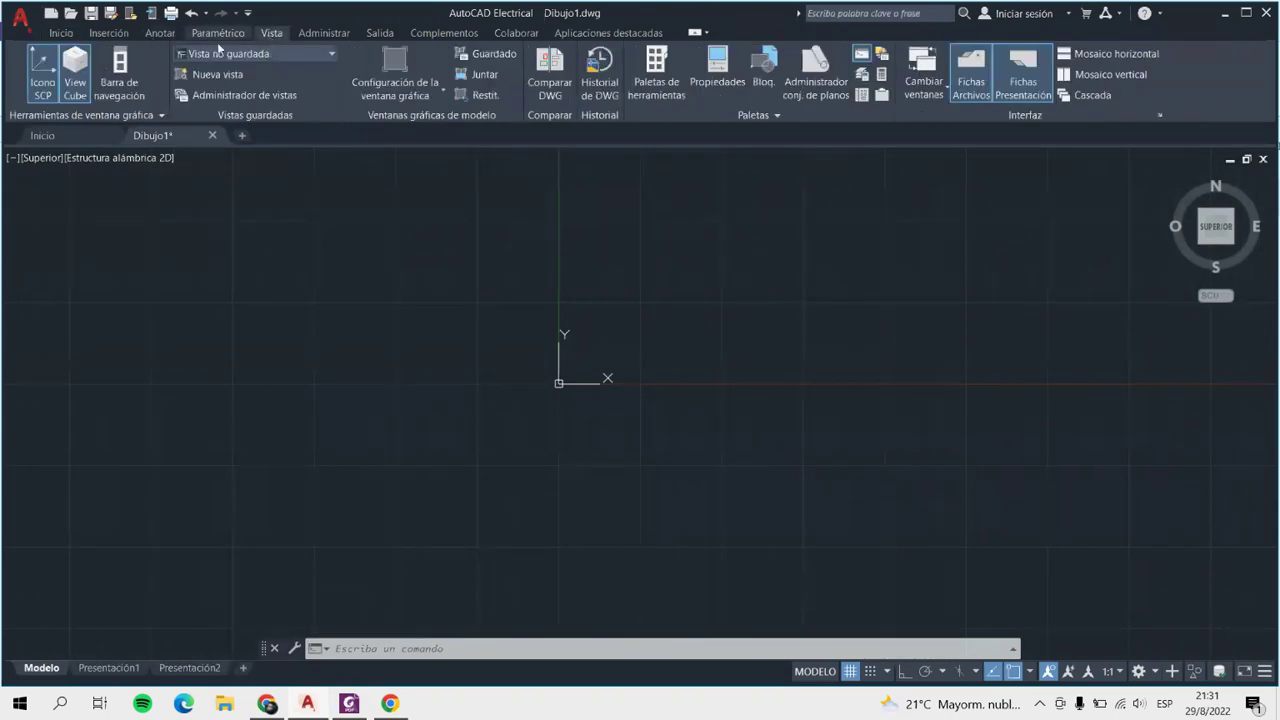
pyautogui.click(121, 78)
# Zoom to extents and start a line by placing its first point.
pyautogui.click(61, 33)
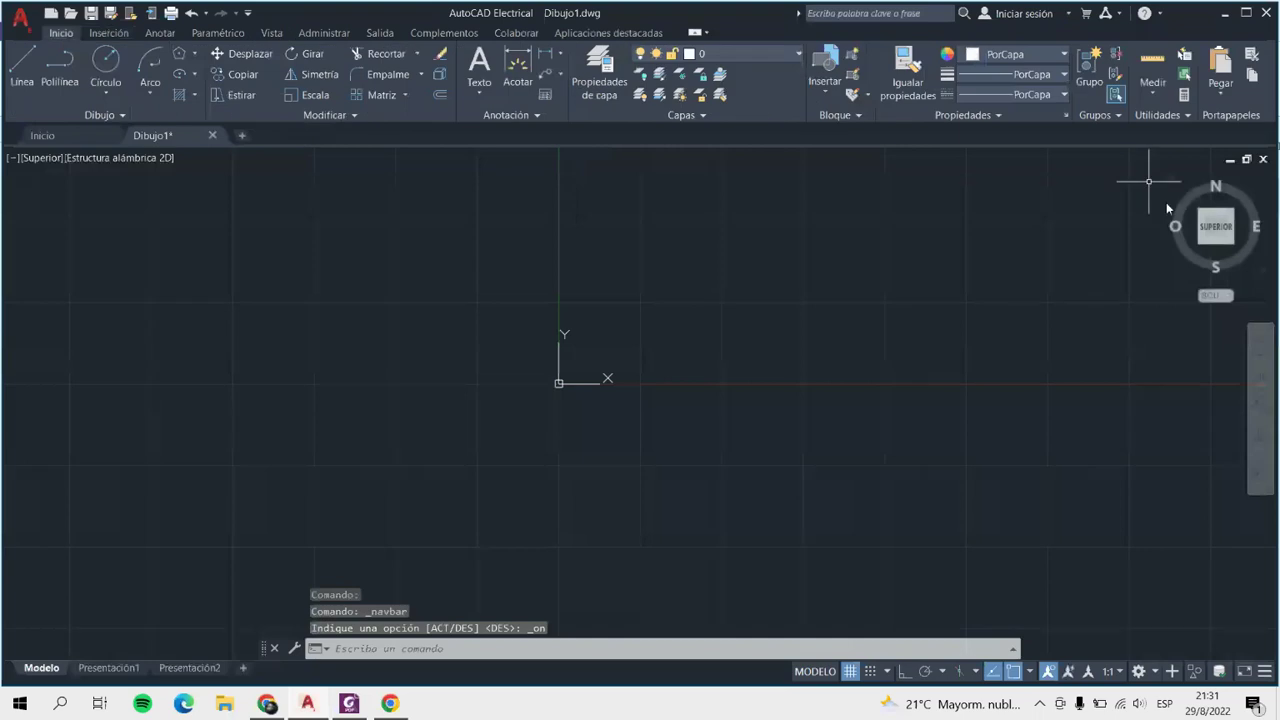
pyautogui.click(1260, 404)
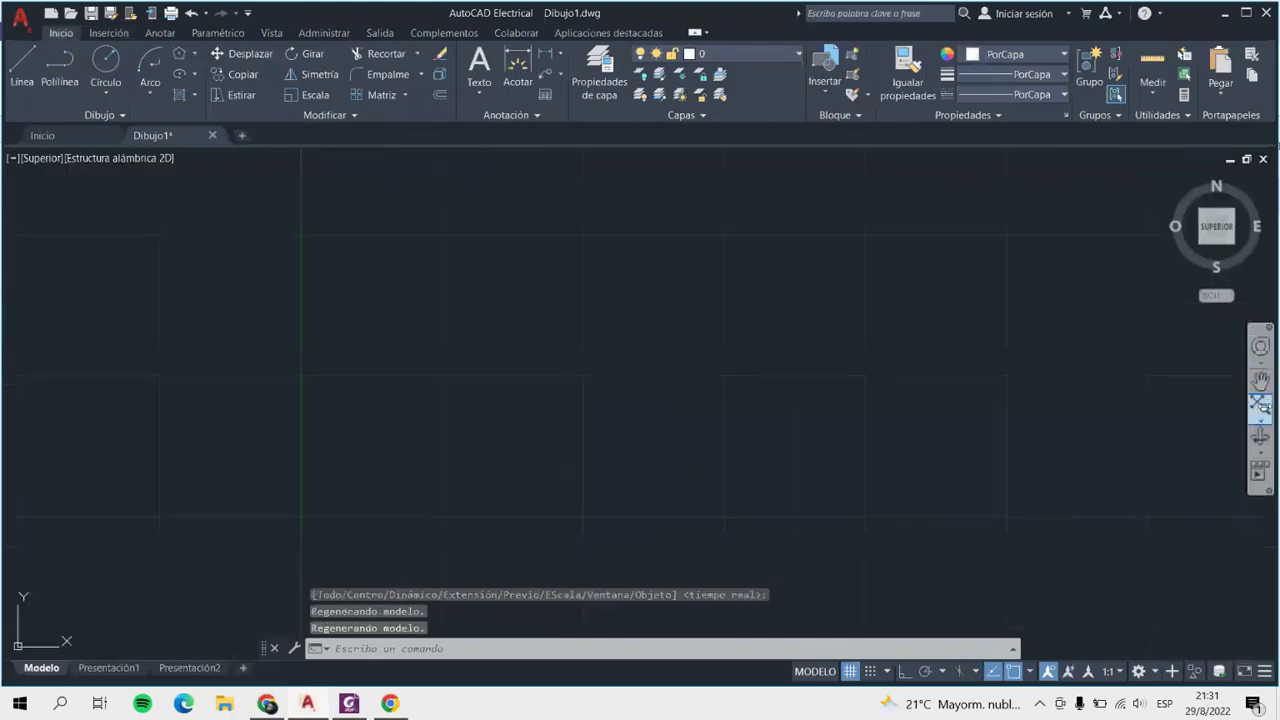
pyautogui.click(22, 70)
pyautogui.click(459, 354)
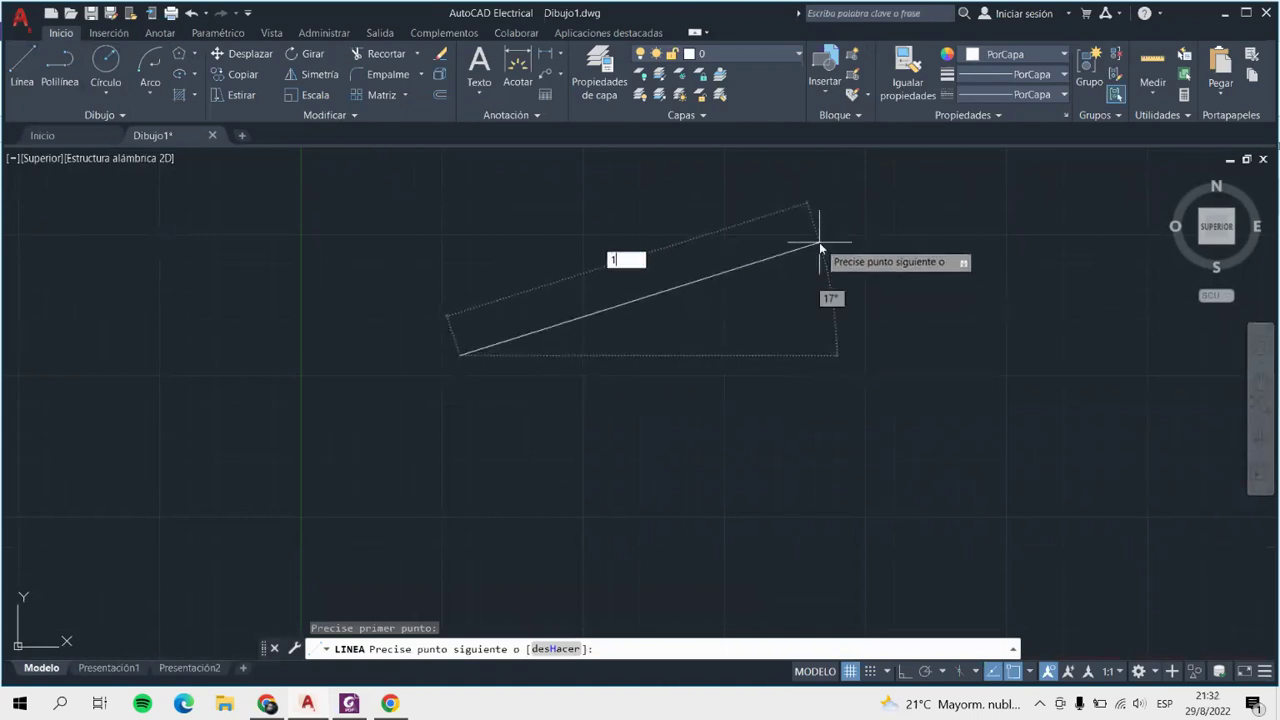
# Complete the sloped line with a length of 10 units.
pyautogui.write('0')
pyautogui.press('Return')
pyautogui.press('F1')
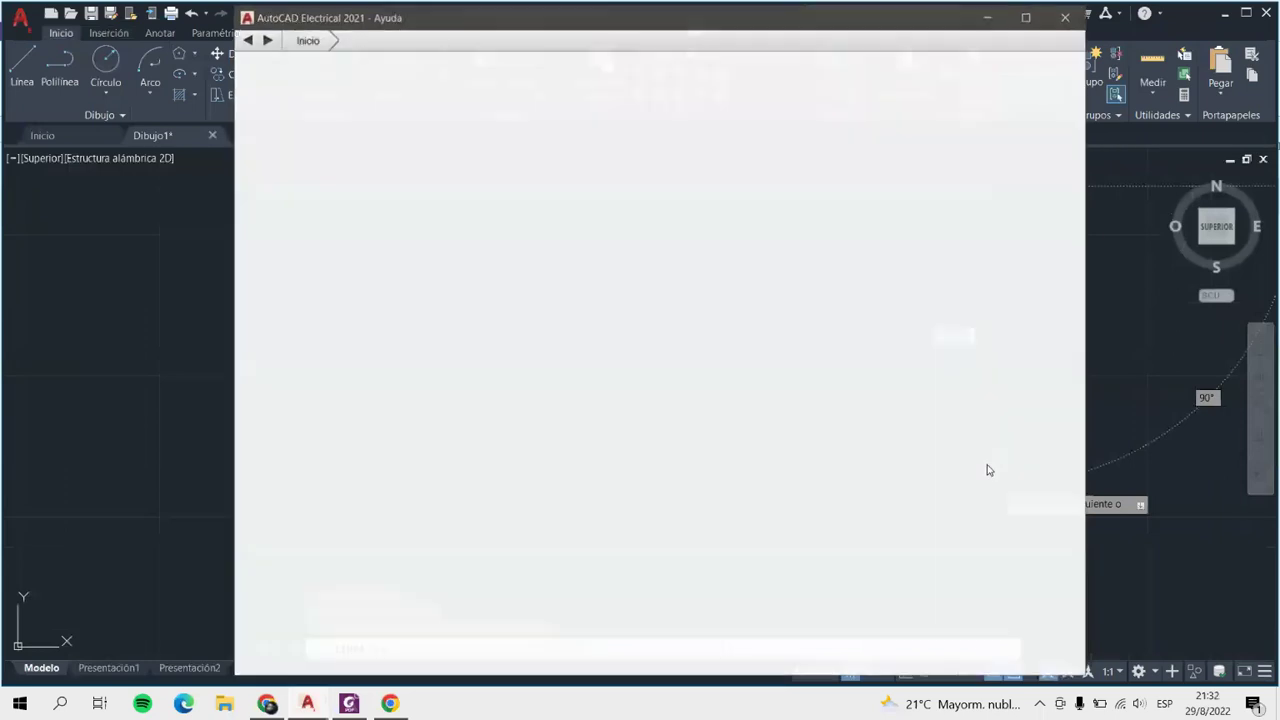
pyautogui.click(1076, 10)
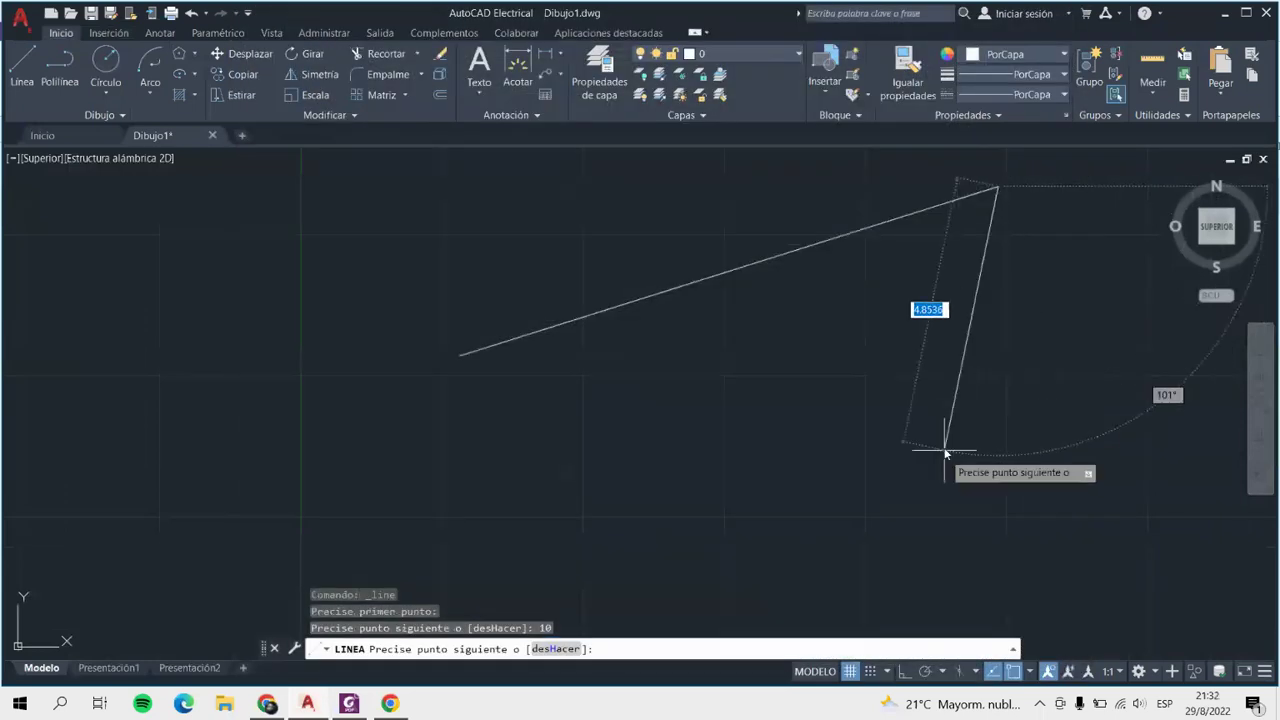
pyautogui.press('Return')
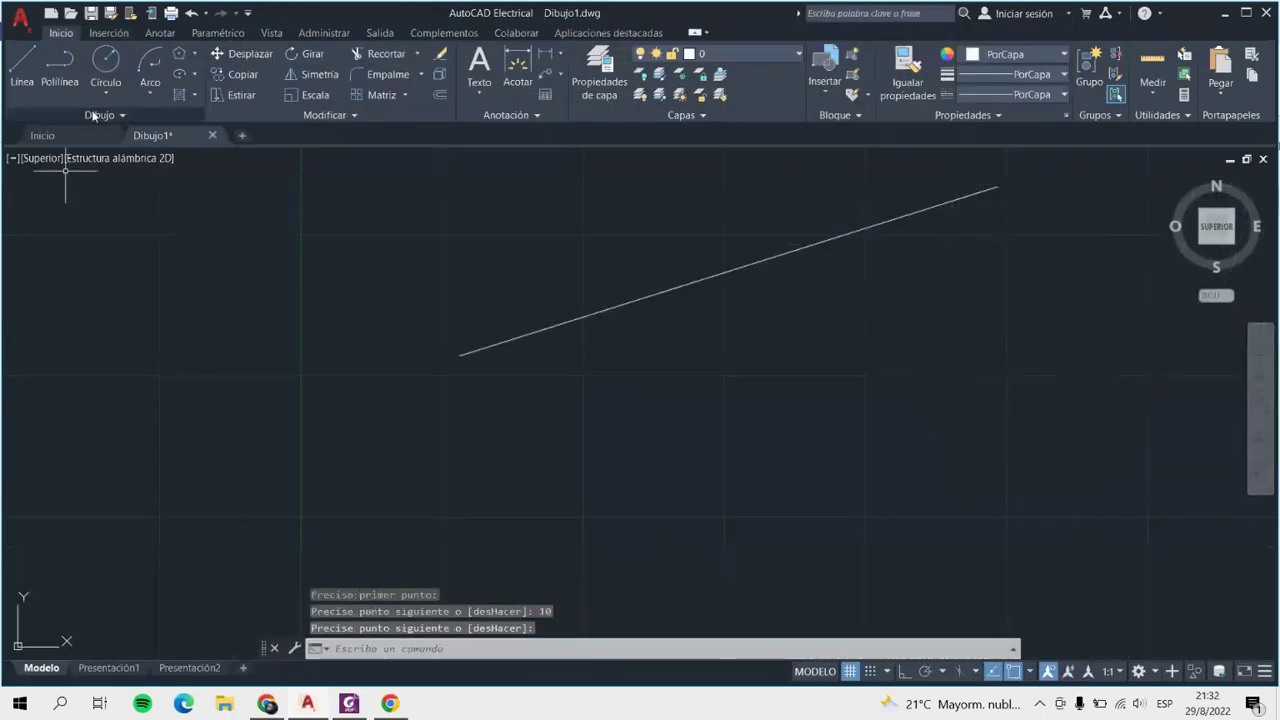
# Divide the line into 4 equal segments with the Divide tool.
pyautogui.click(112, 116)
pyautogui.click(123, 136)
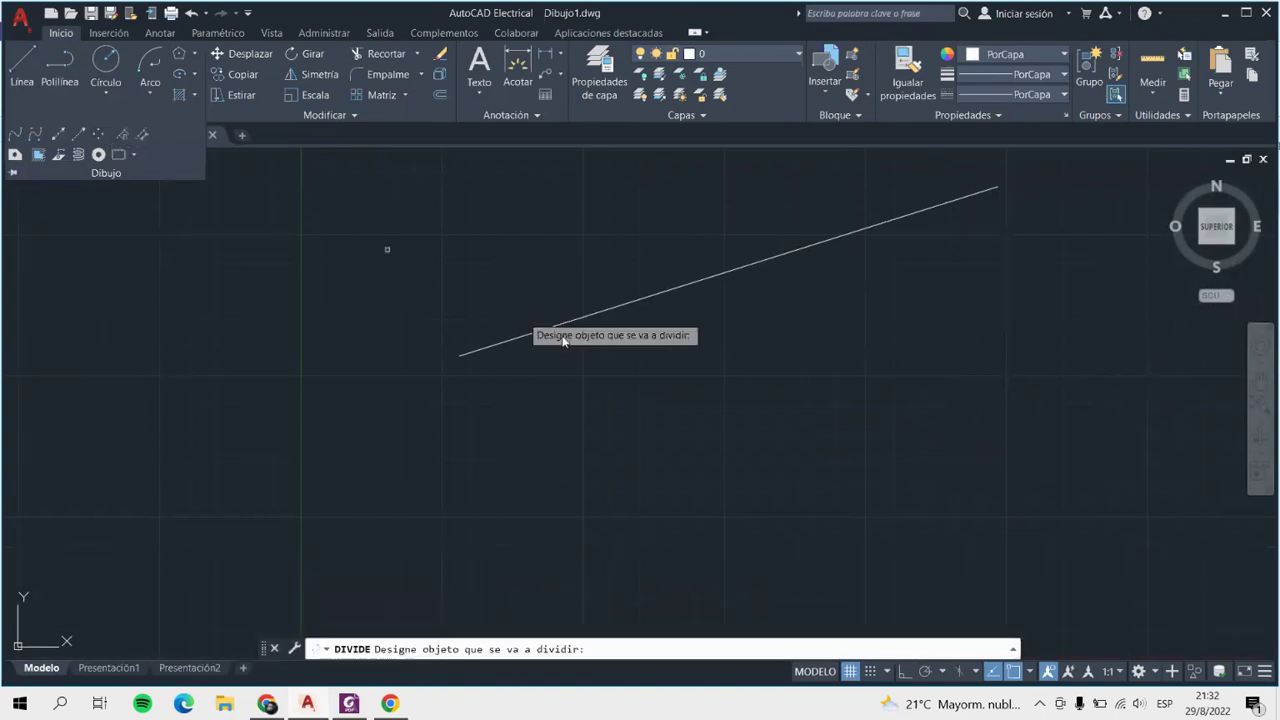
pyautogui.click(680, 288)
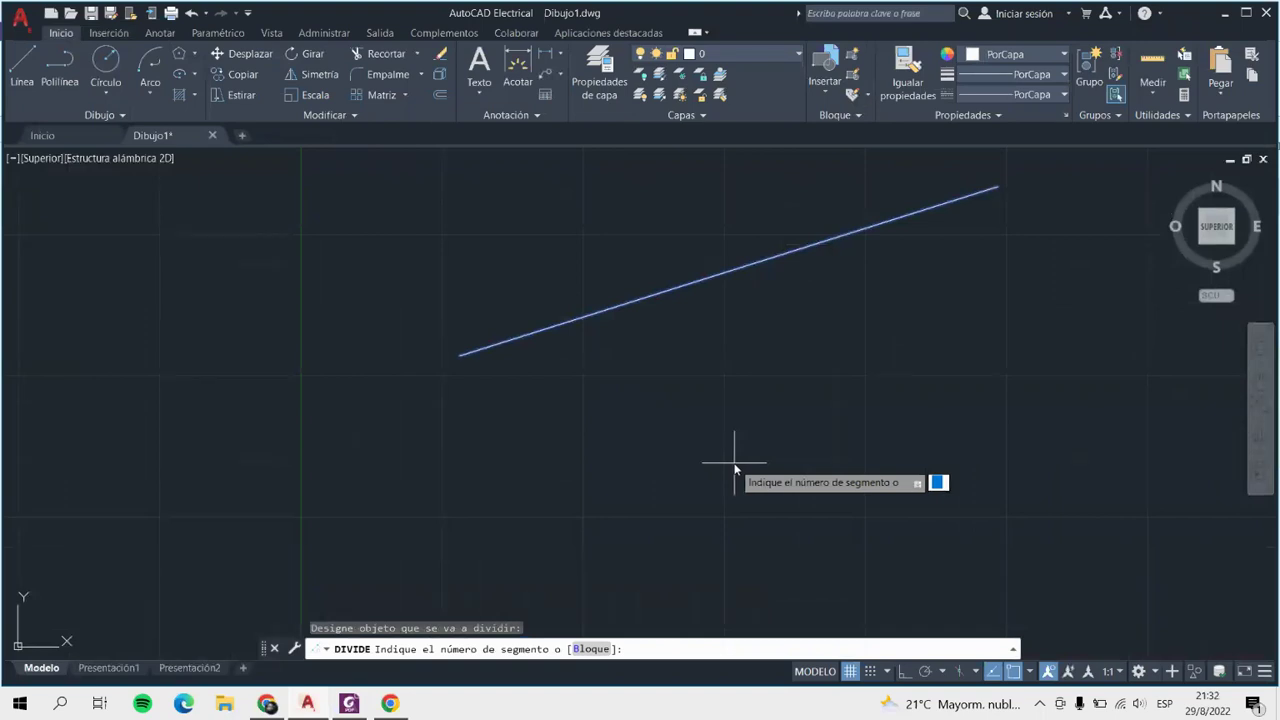
pyautogui.write('4')
pyautogui.press('Return')
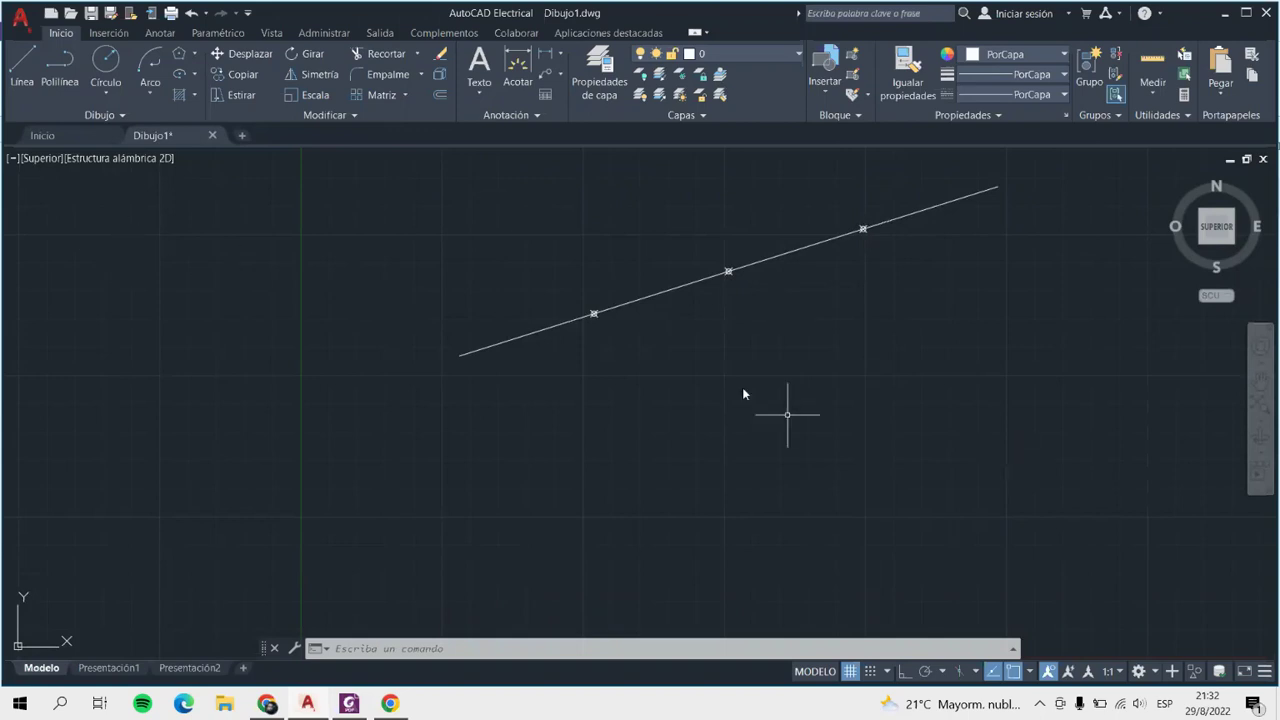
pyautogui.click(113, 116)
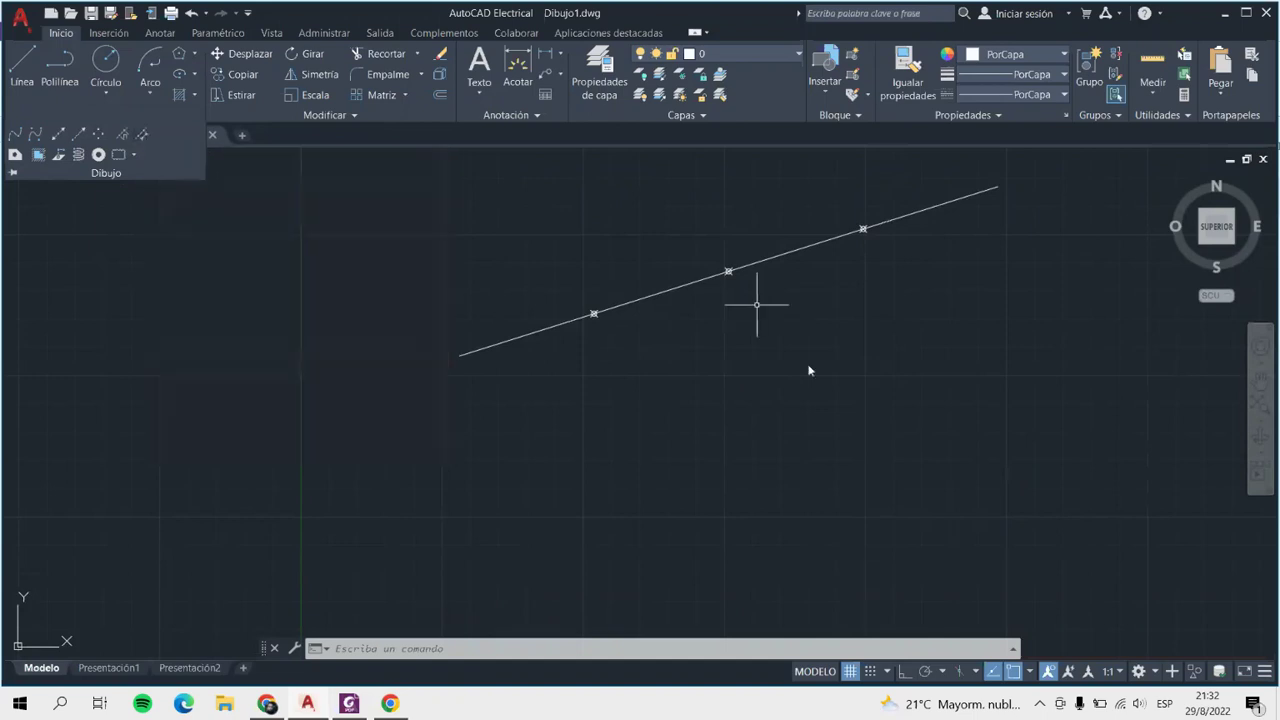
pyautogui.click(22, 68)
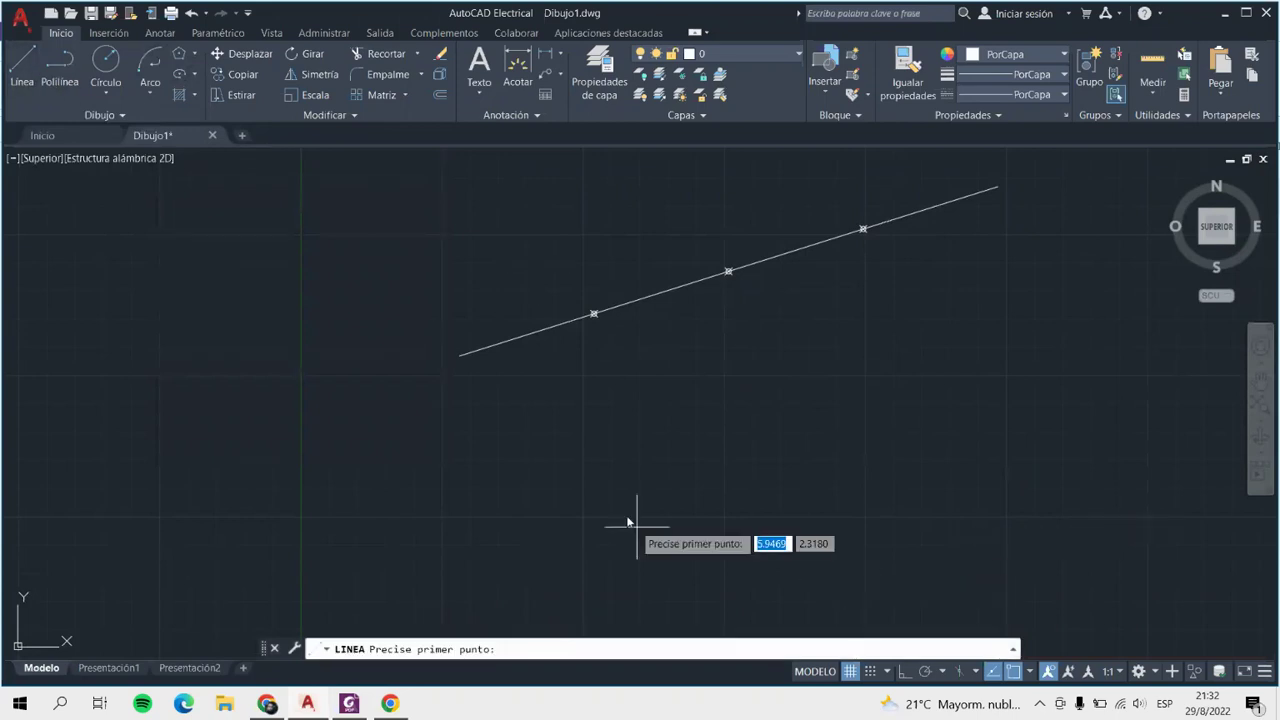
# Draw a second 10-unit line below the first one.
pyautogui.click(537, 493)
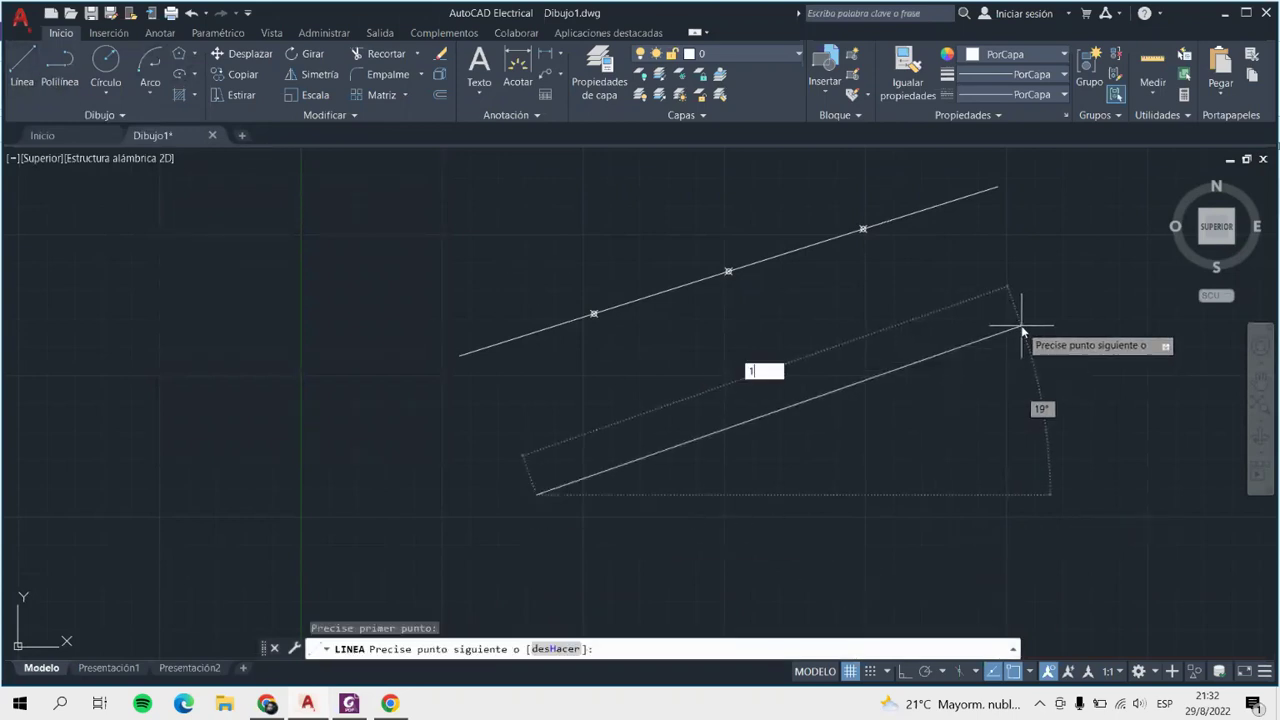
pyautogui.write('0')
pyautogui.press('Return')
pyautogui.press('Return')
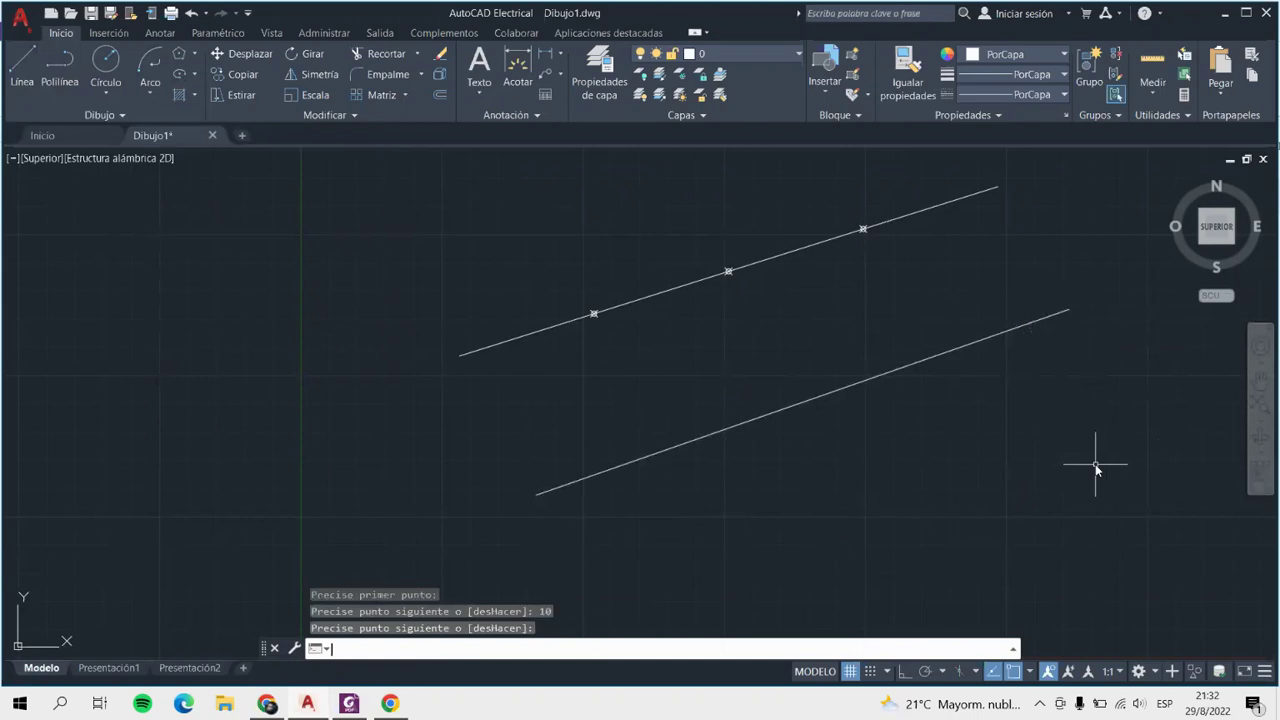
# Mark the lower line with points every 2.5 units using Gradua (Measure).
pyautogui.click(103, 116)
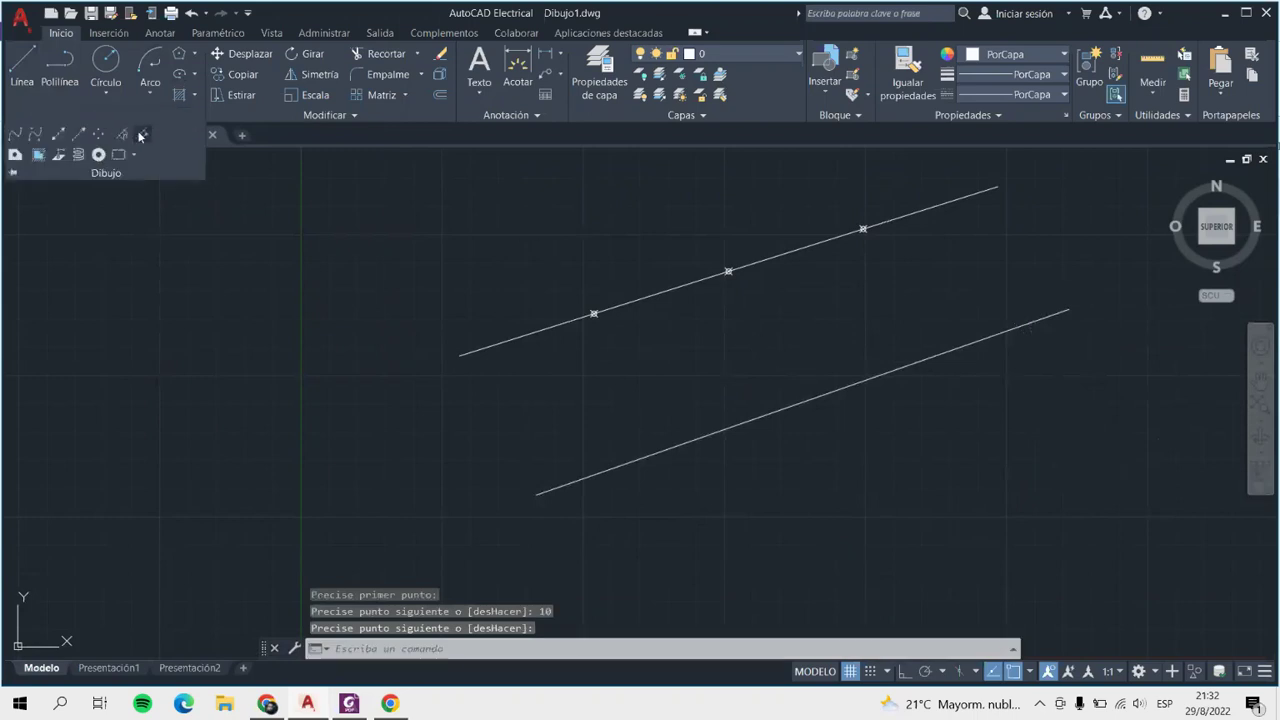
pyautogui.click(141, 137)
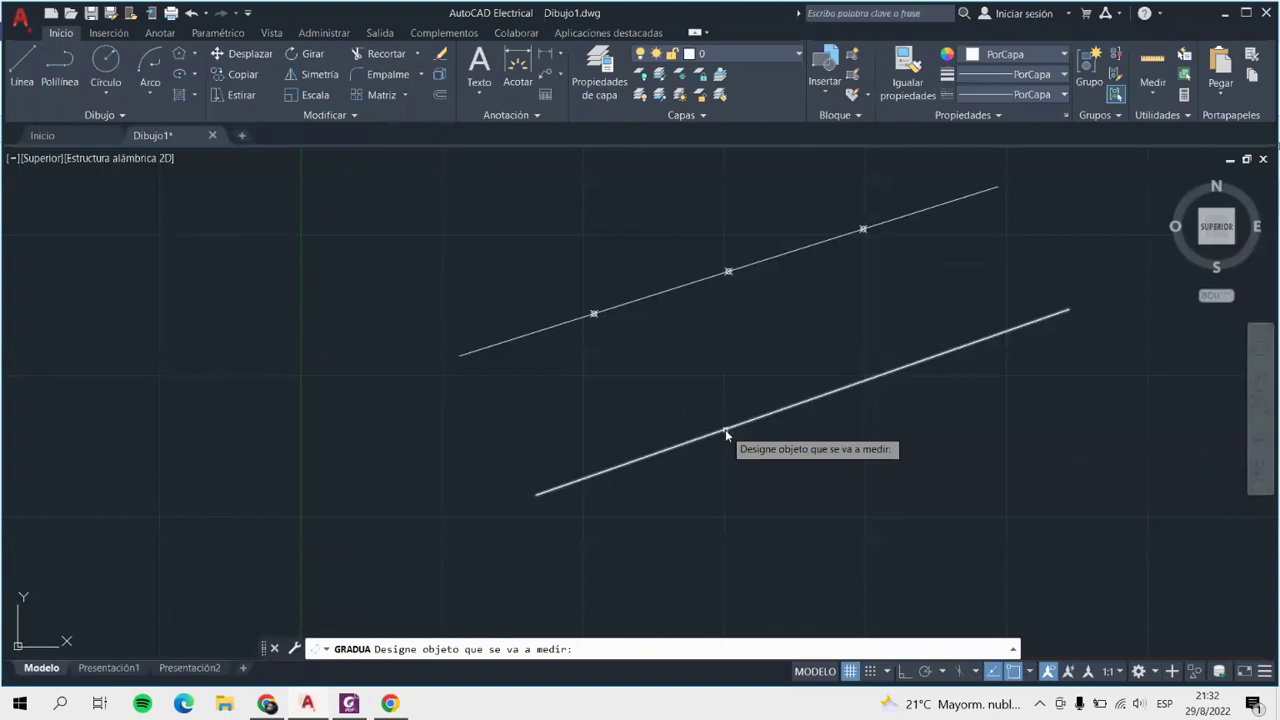
pyautogui.click(725, 429)
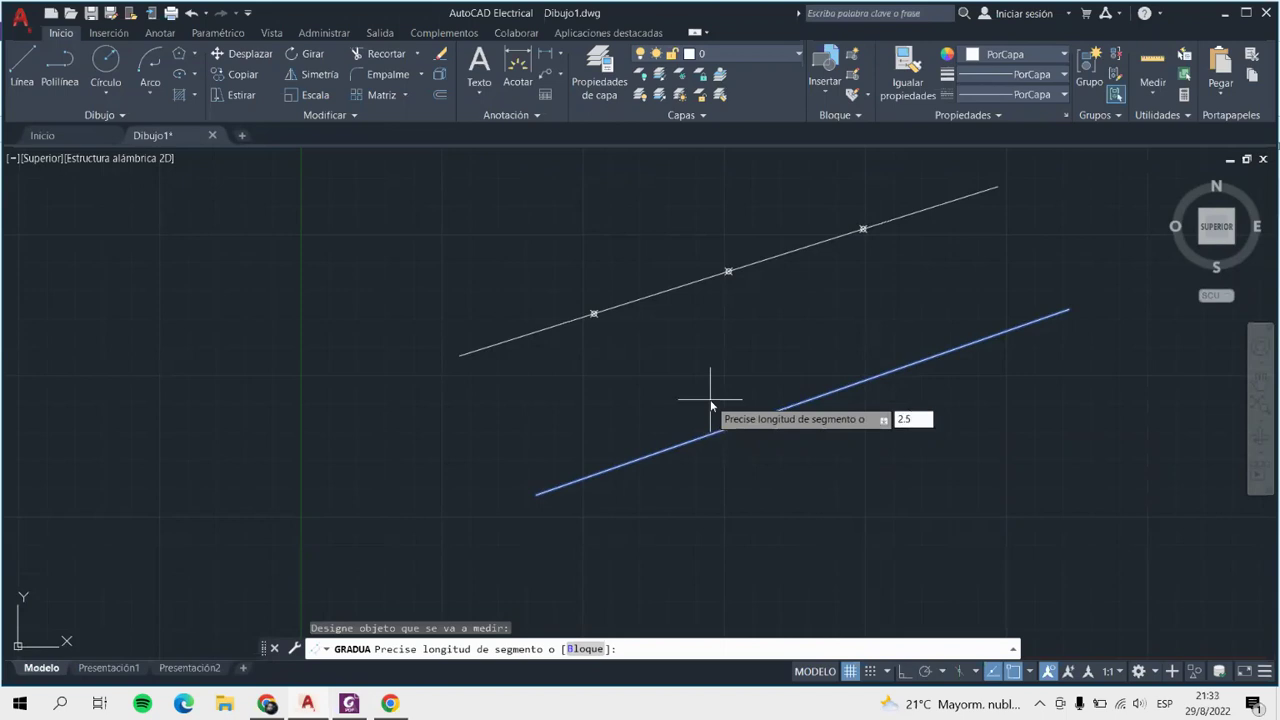
pyautogui.press('Return')
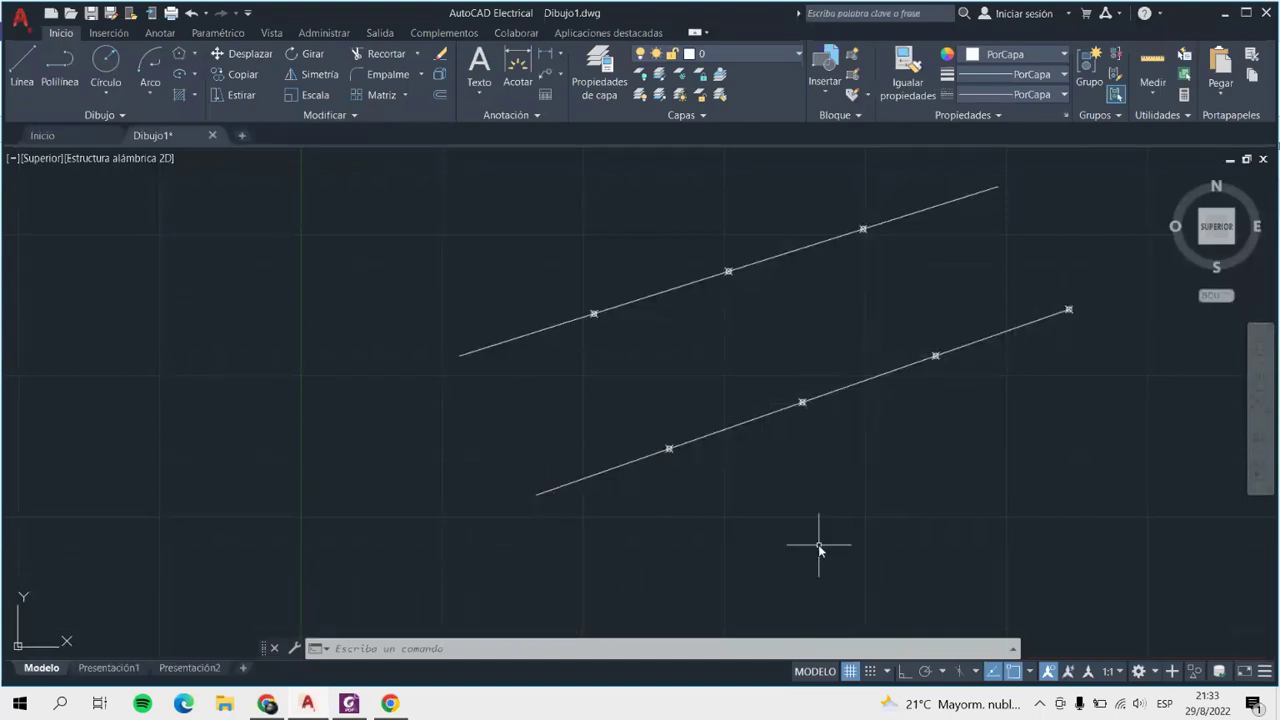
pyautogui.click(677, 446)
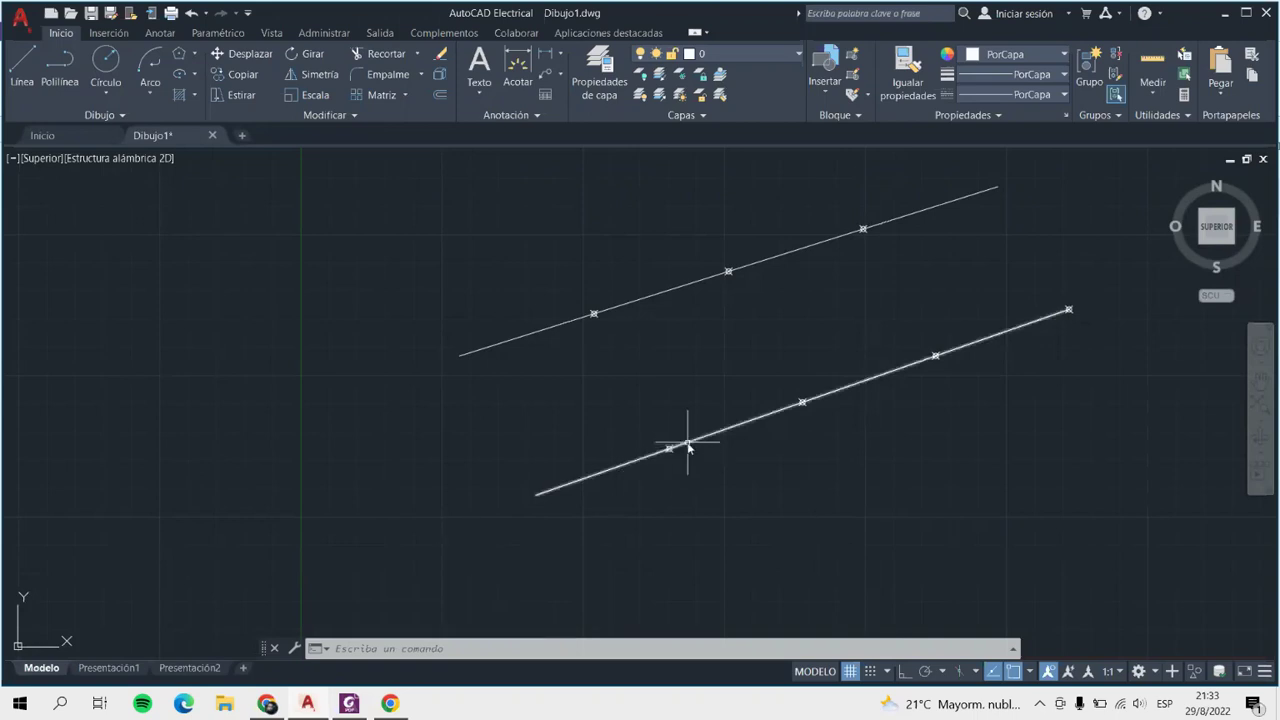
pyautogui.press('Escape')
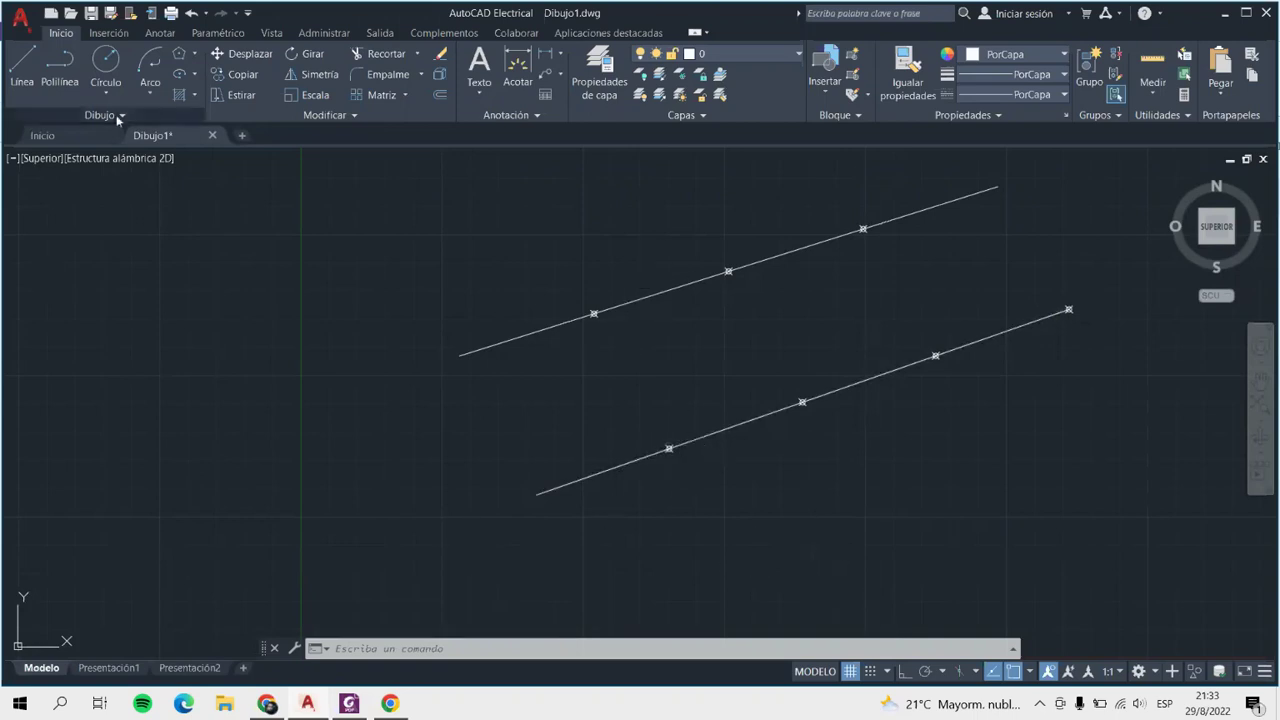
# Window-select both lines with their seven point markers and delete all nine objects.
pyautogui.click(119, 117)
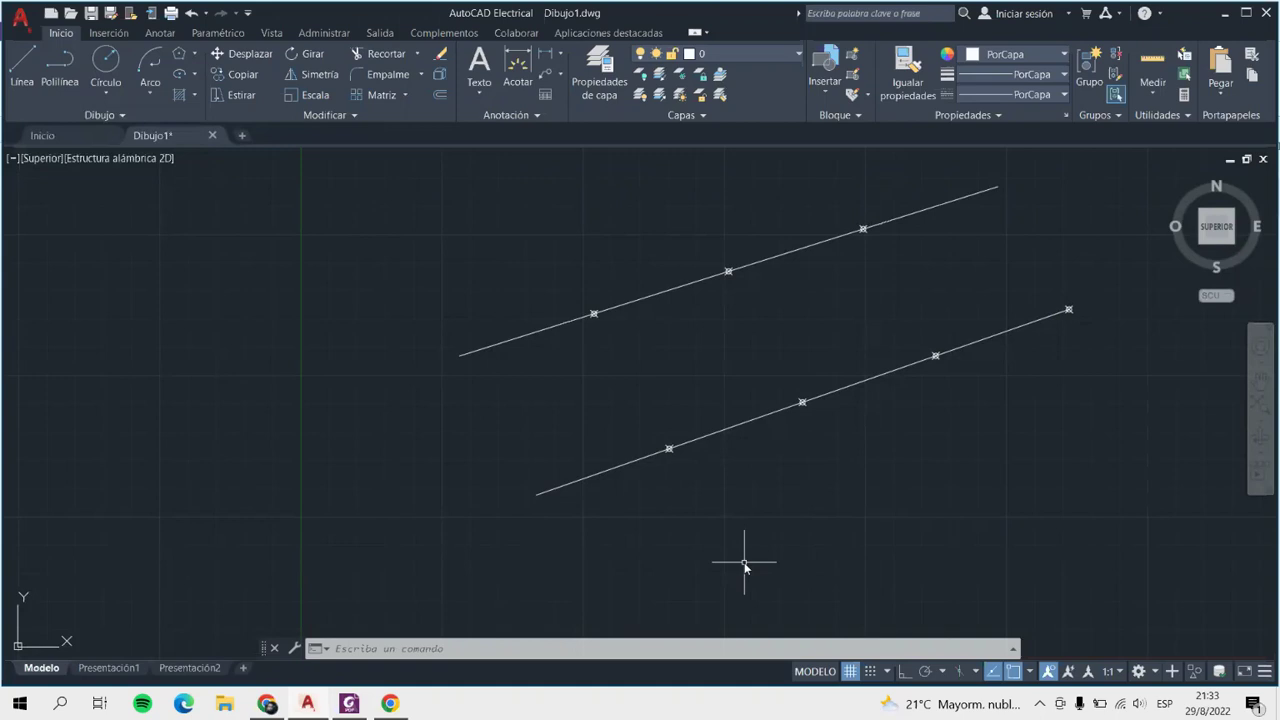
pyautogui.click(107, 114)
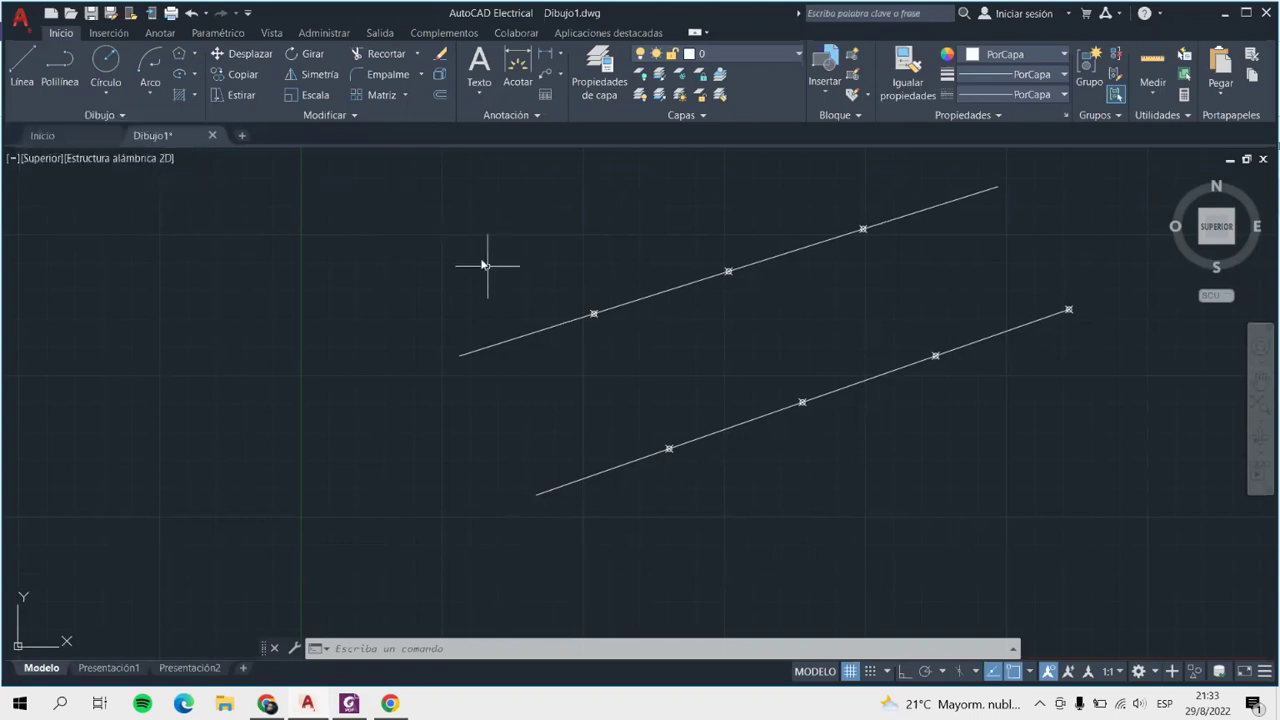
pyautogui.scroll(-2, 480, 260)
pyautogui.scroll(2, 671, 223)
pyautogui.click(343, 200)
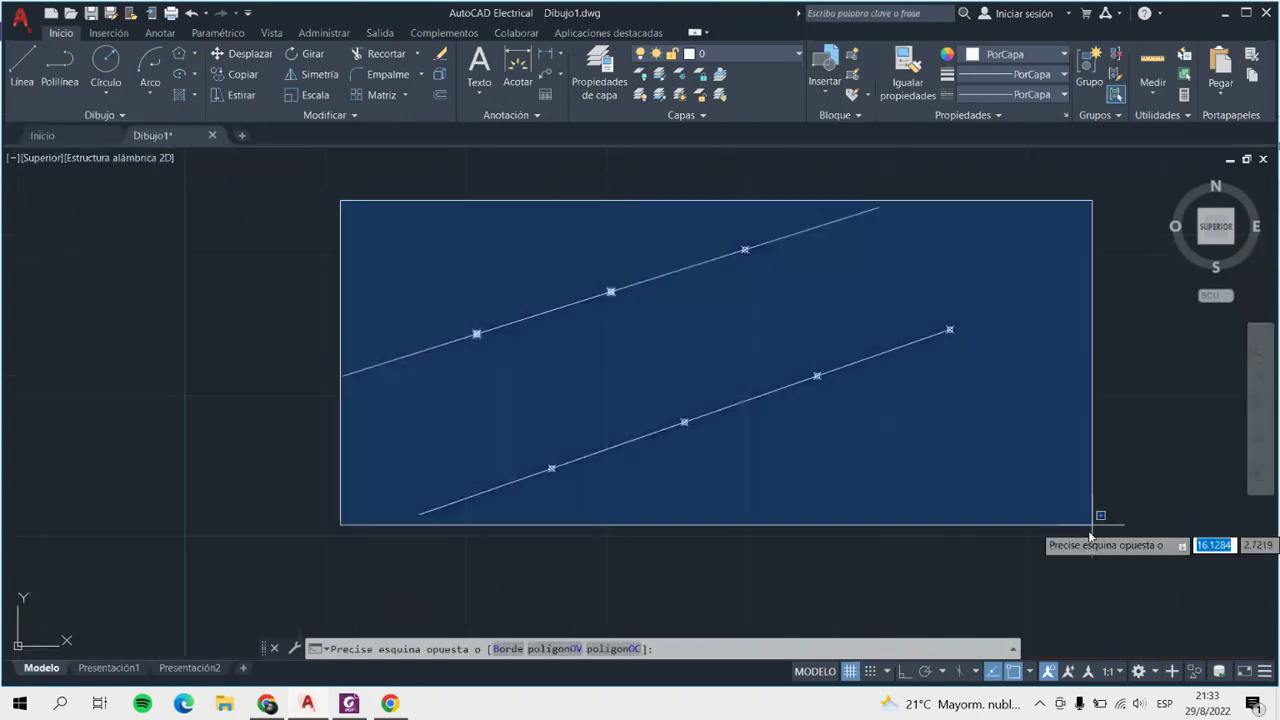
pyautogui.click(1071, 523)
pyautogui.press('Delete')
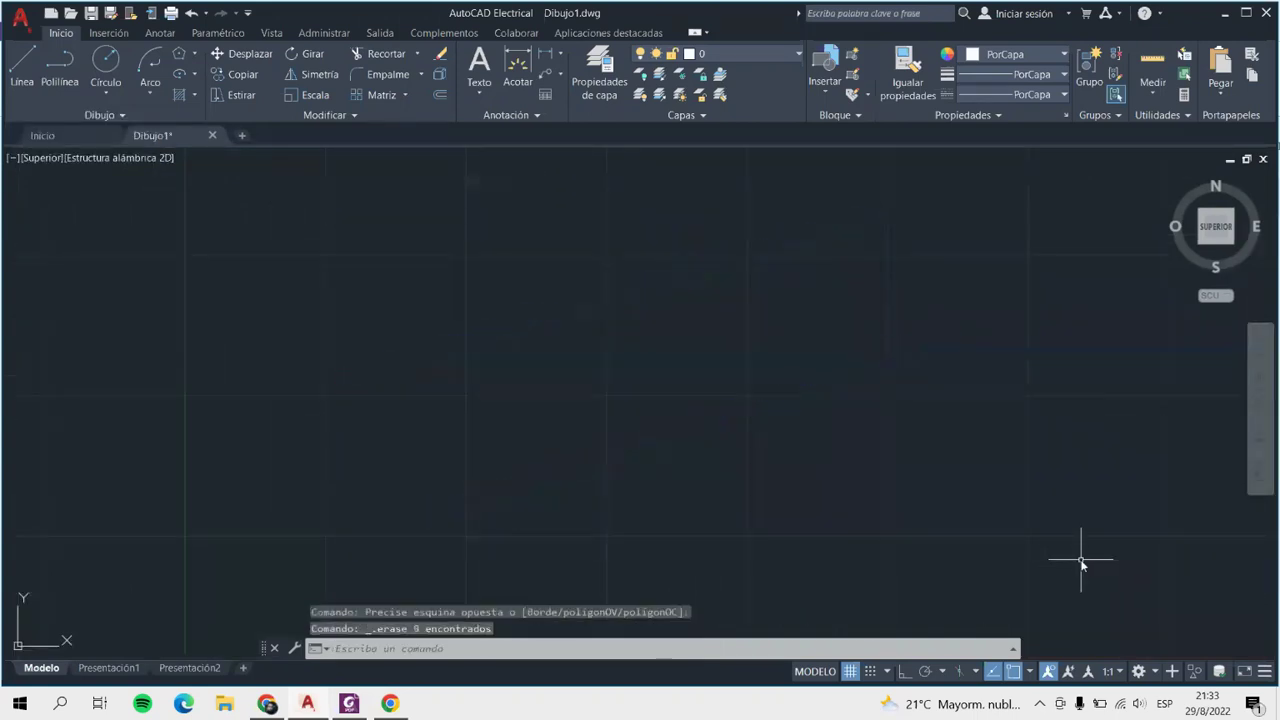
# Start the Donut (Arandela) command, accepting diameters 5 and 2.5.
pyautogui.click(108, 115)
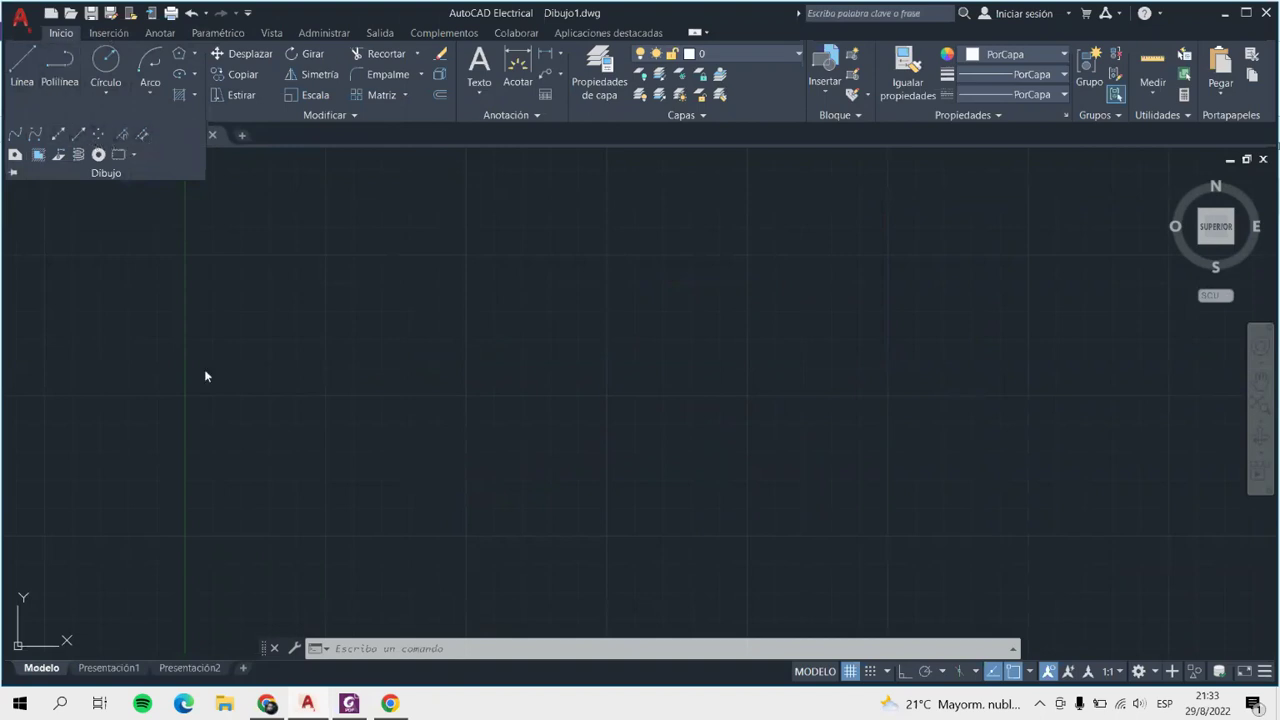
pyautogui.click(115, 116)
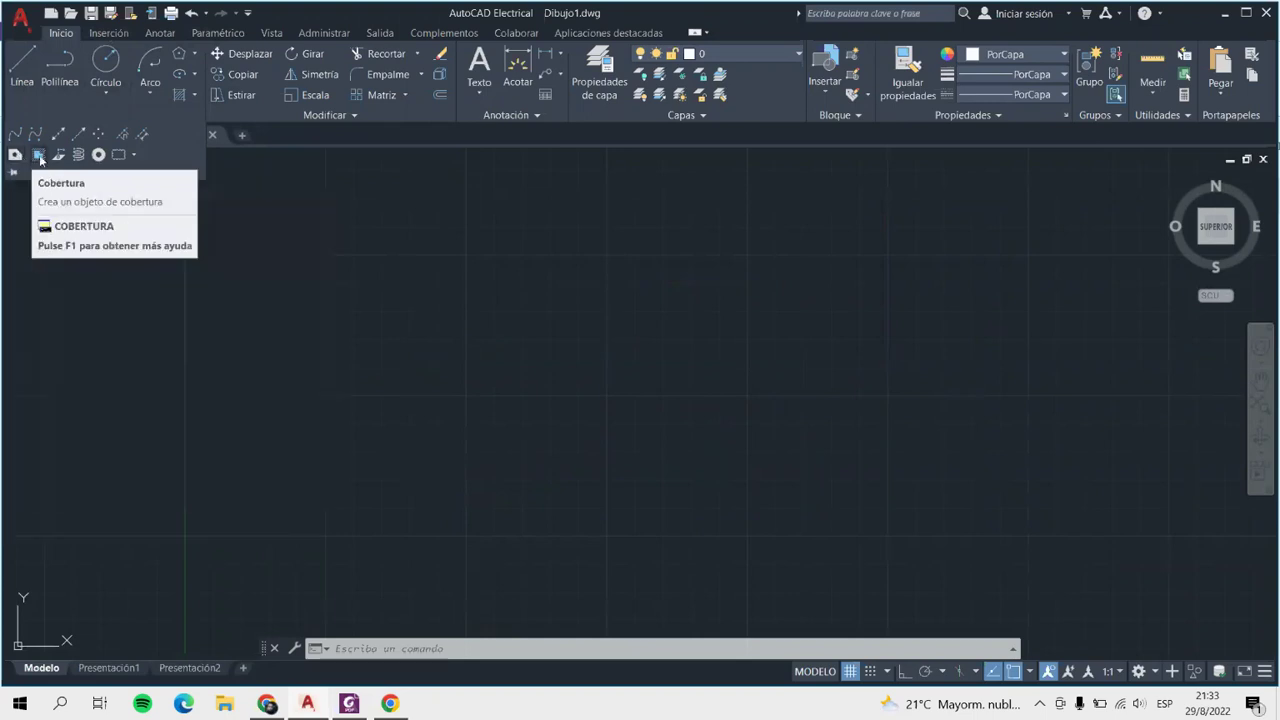
pyautogui.moveTo(118, 154)
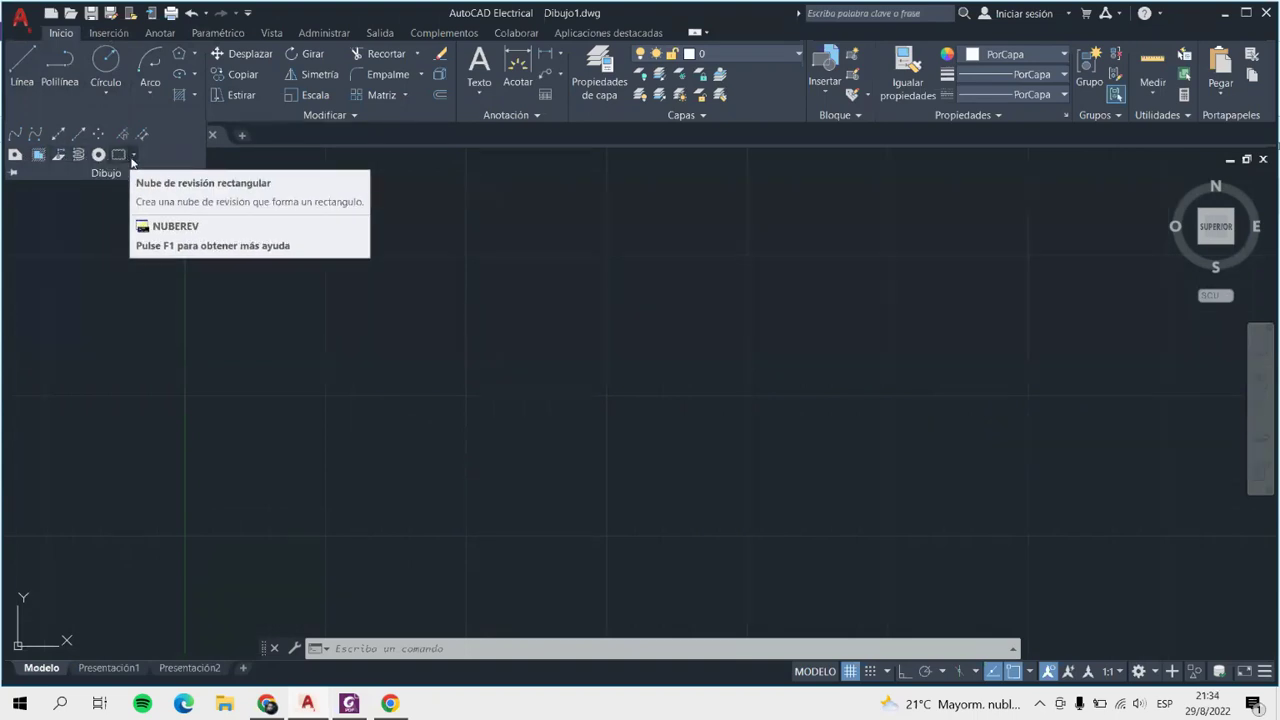
pyautogui.click(98, 154)
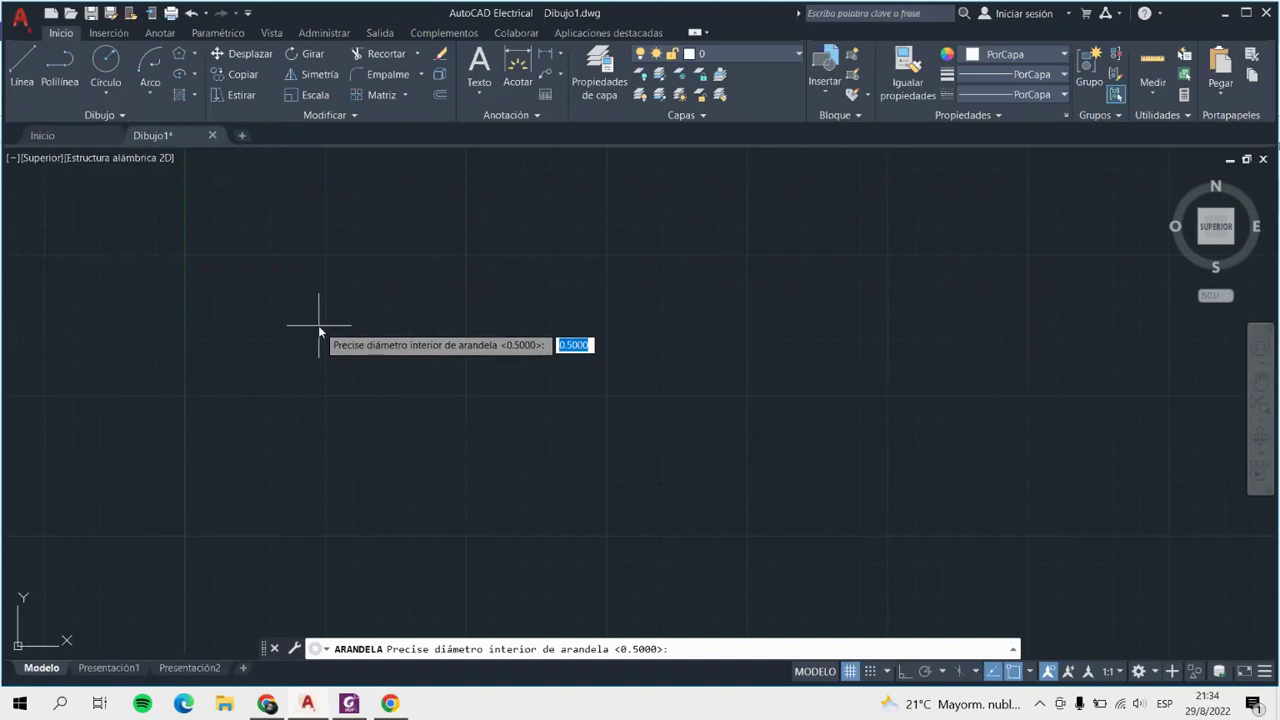
pyautogui.write('5')
pyautogui.press('Return')
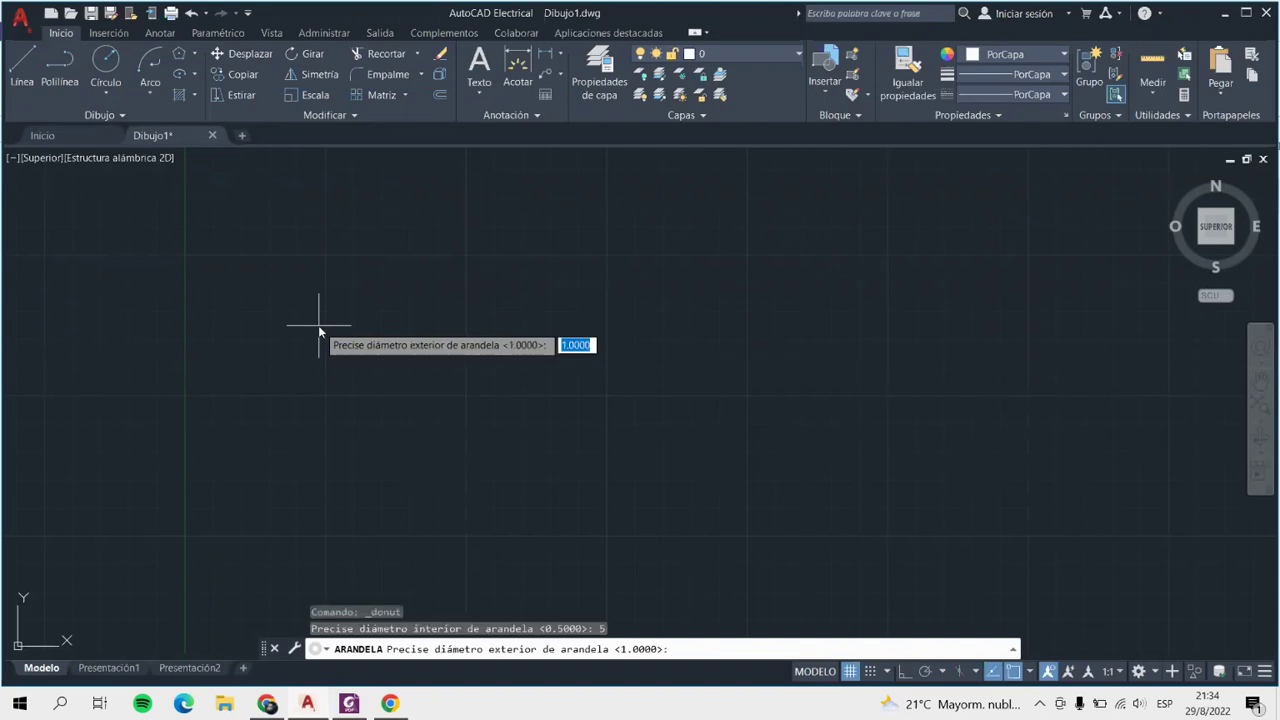
pyautogui.press('Return')
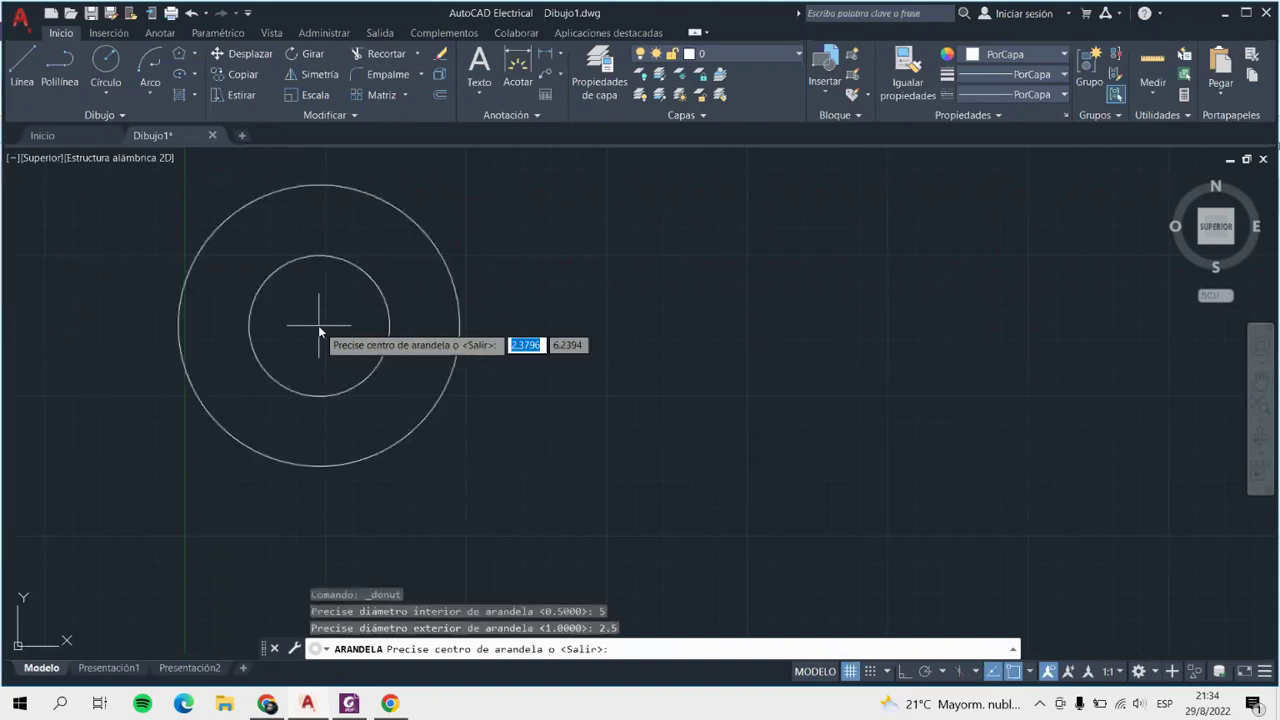
# Place three donuts in a row and a fourth centred above them.
pyautogui.click(448, 383)
pyautogui.click(750, 385)
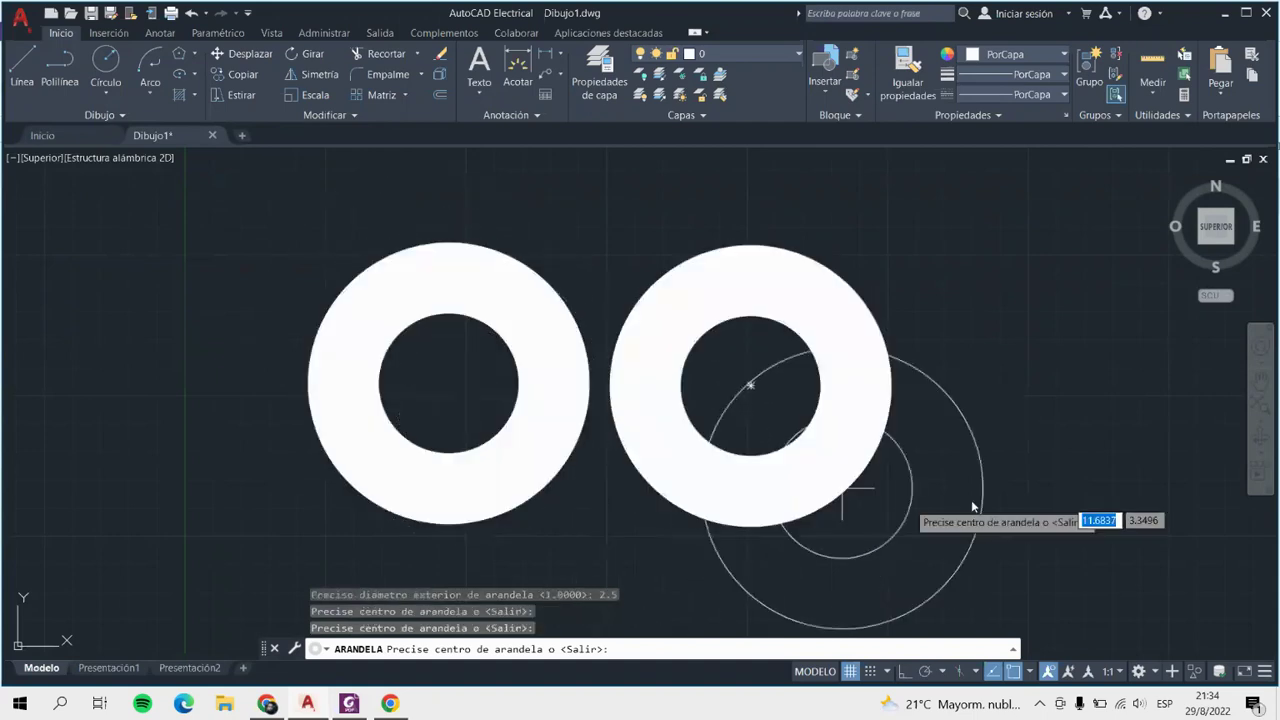
pyautogui.click(1060, 383)
pyautogui.scroll(-3, 690, 368)
pyautogui.scroll(-1, 680, 360)
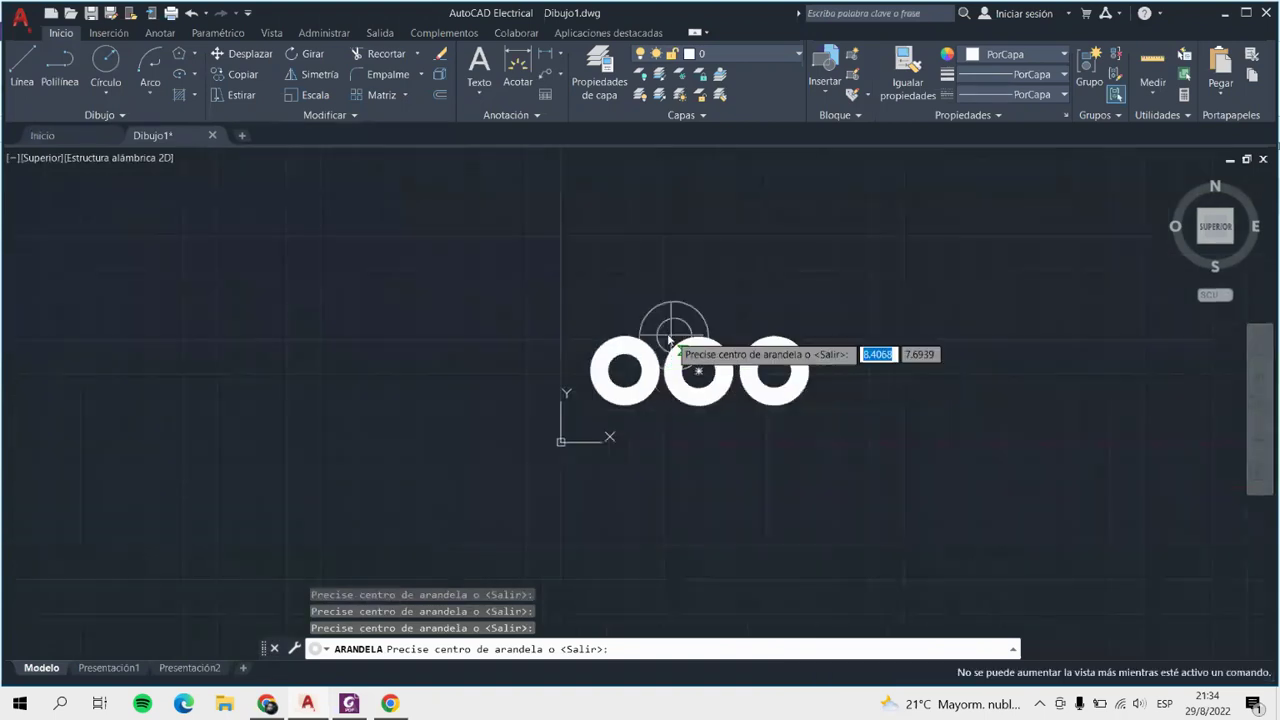
pyautogui.click(663, 303)
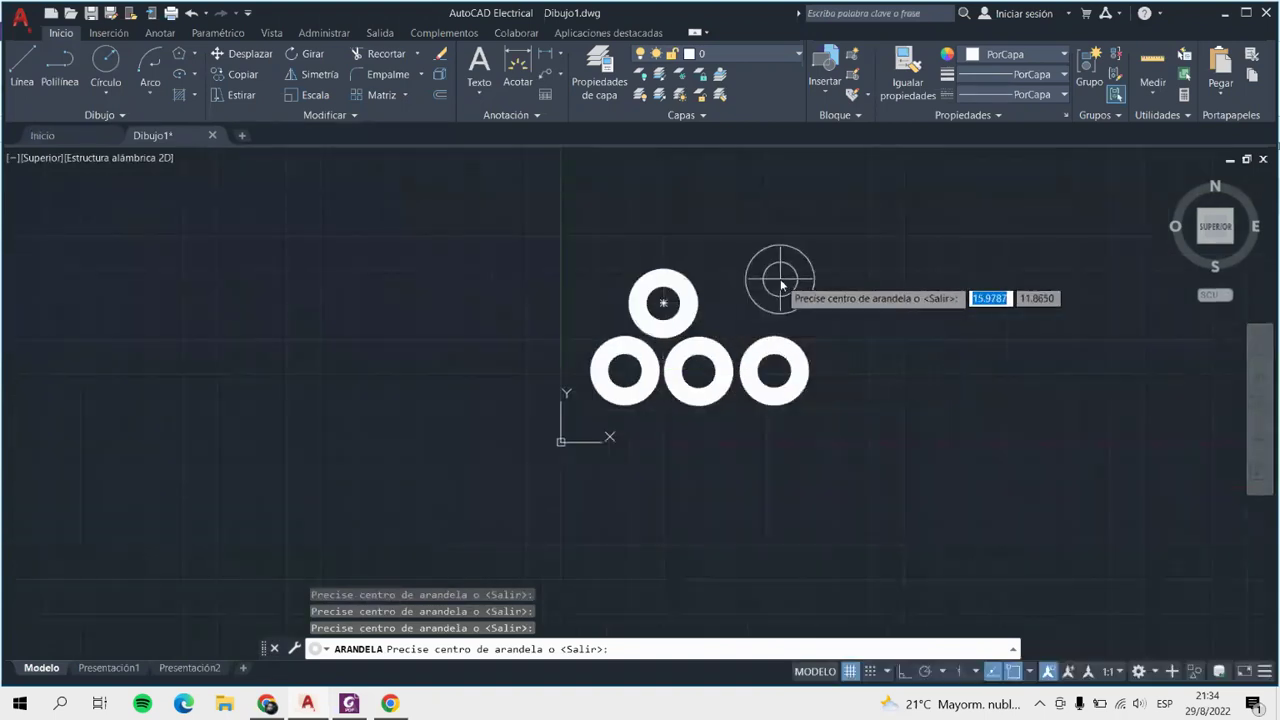
pyautogui.press('Return')
# Draw a rectangular revision cloud to the right of the donuts.
pyautogui.click(100, 115)
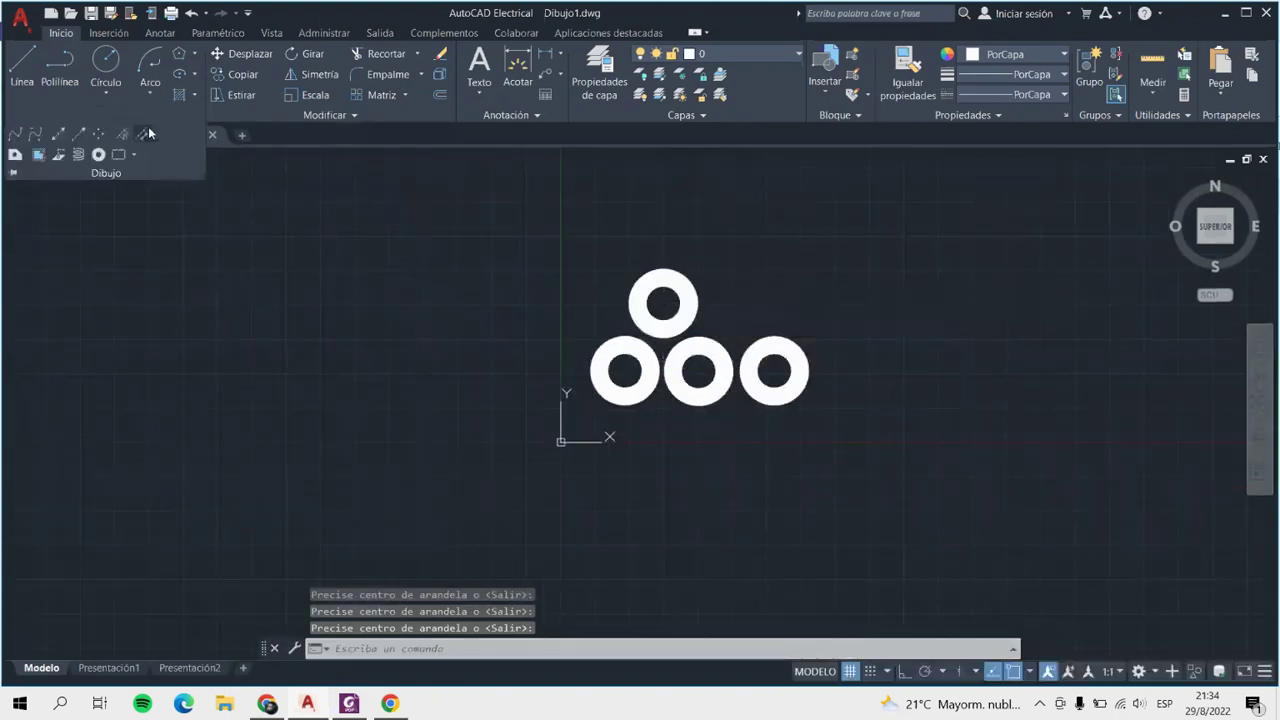
pyautogui.click(136, 155)
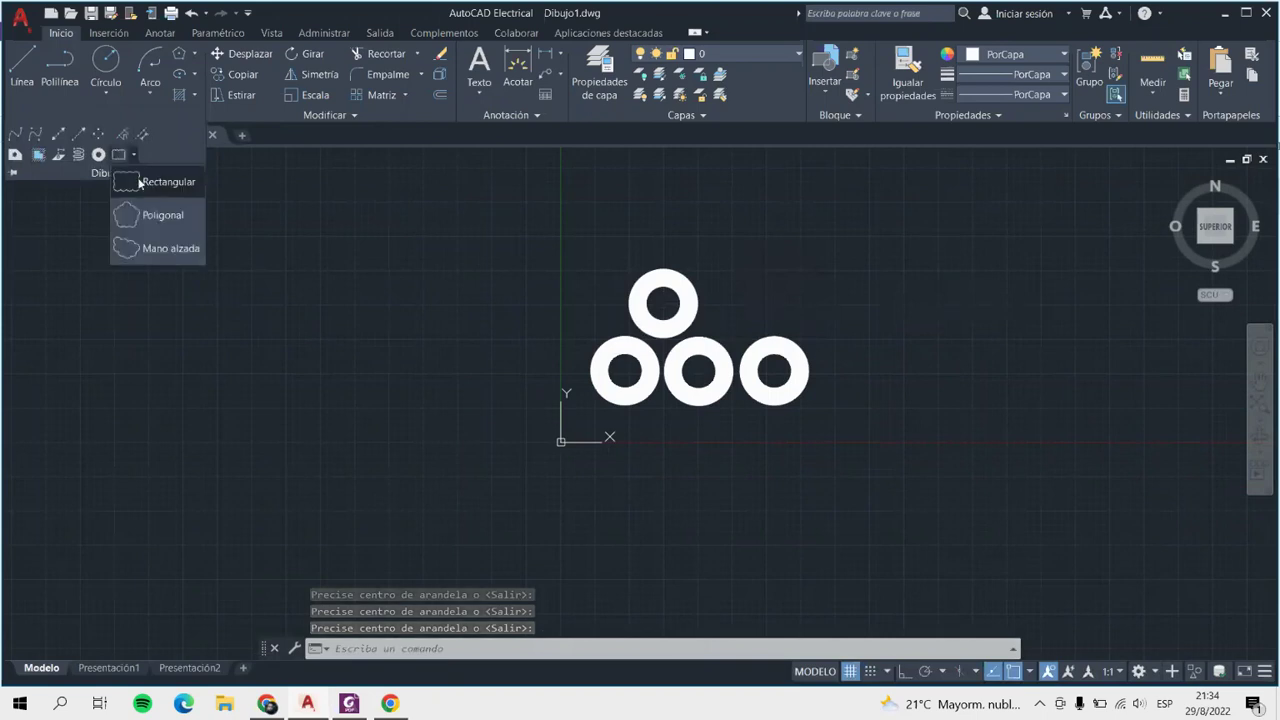
pyautogui.click(140, 181)
pyautogui.scroll(4, 966, 349)
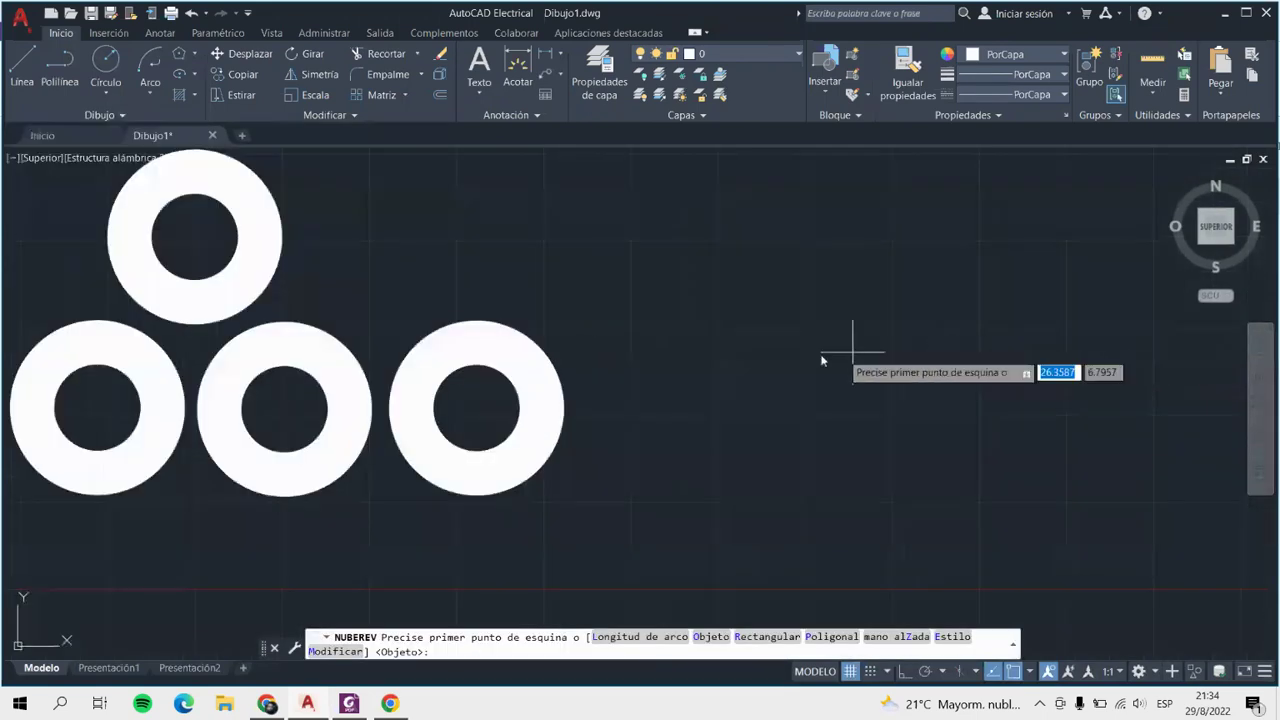
pyautogui.click(701, 254)
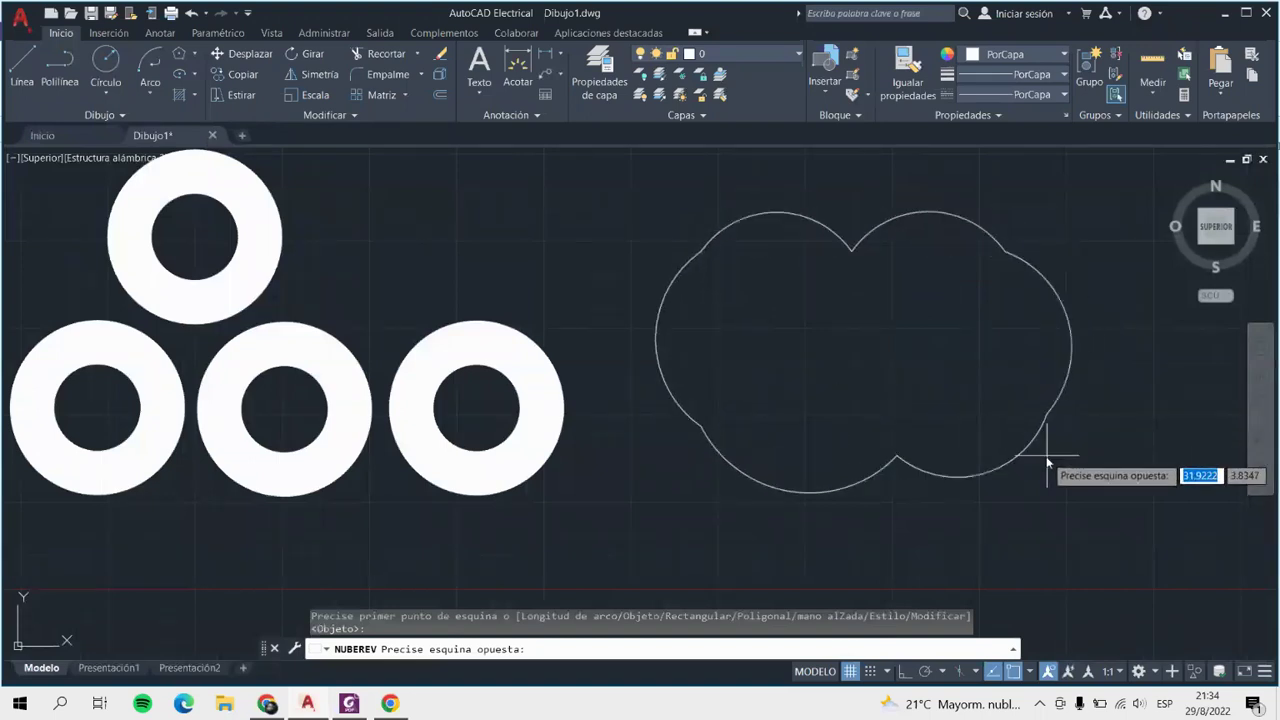
pyautogui.click(1053, 517)
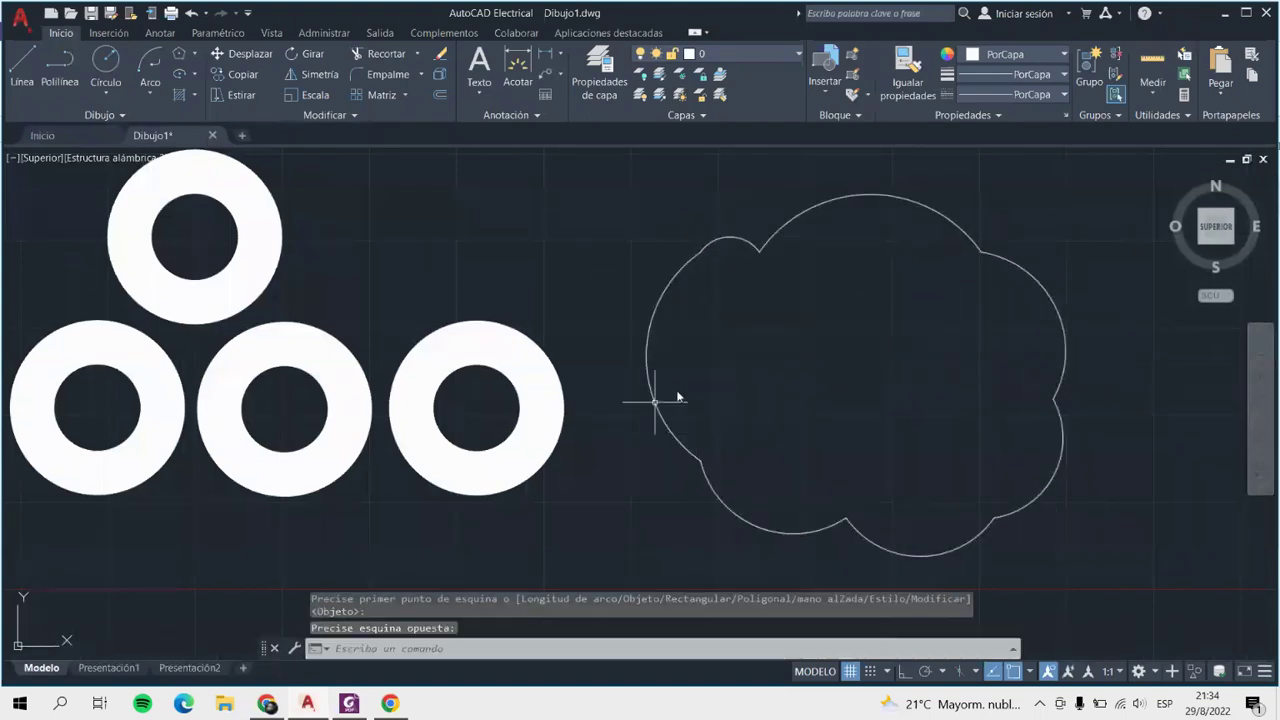
pyautogui.moveTo(641, 400); pyautogui.dragTo(445, 403, button='middle')
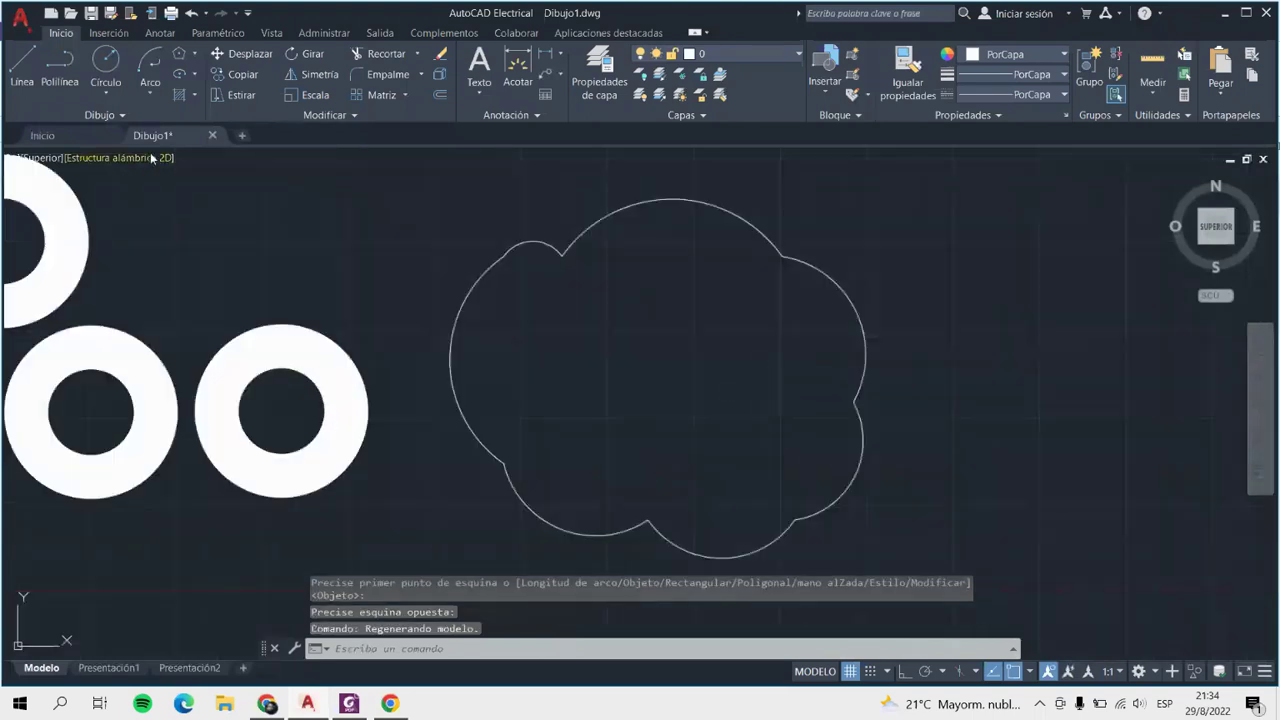
pyautogui.click(126, 118)
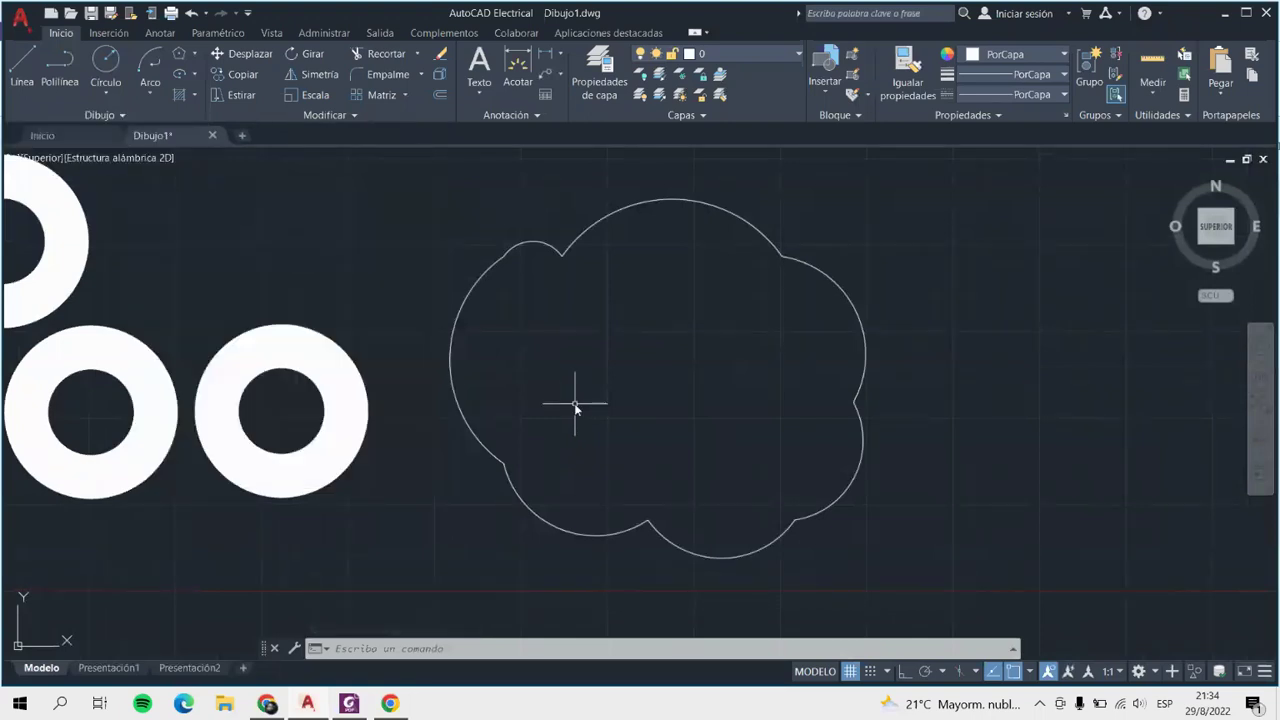
pyautogui.scroll(-4, 574, 403)
pyautogui.scroll(2, 748, 385)
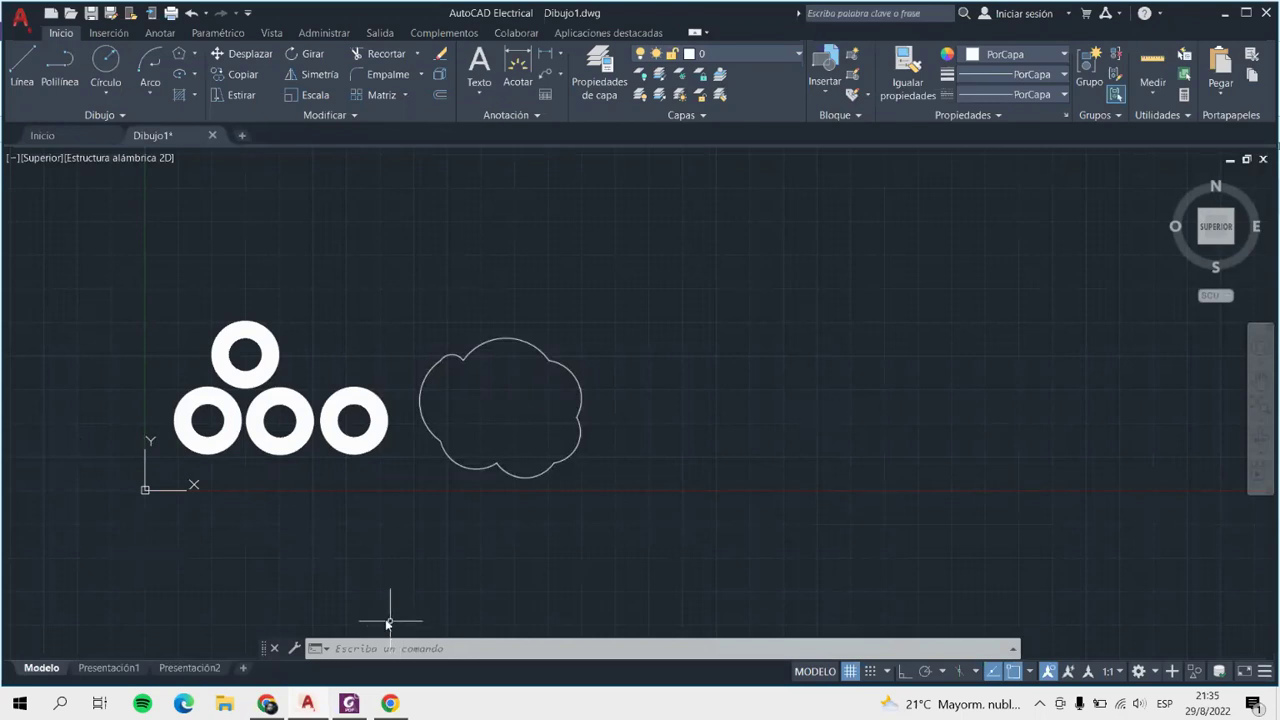
# Draw a second, polygonal revision cloud beside the donuts.
pyautogui.click(104, 115)
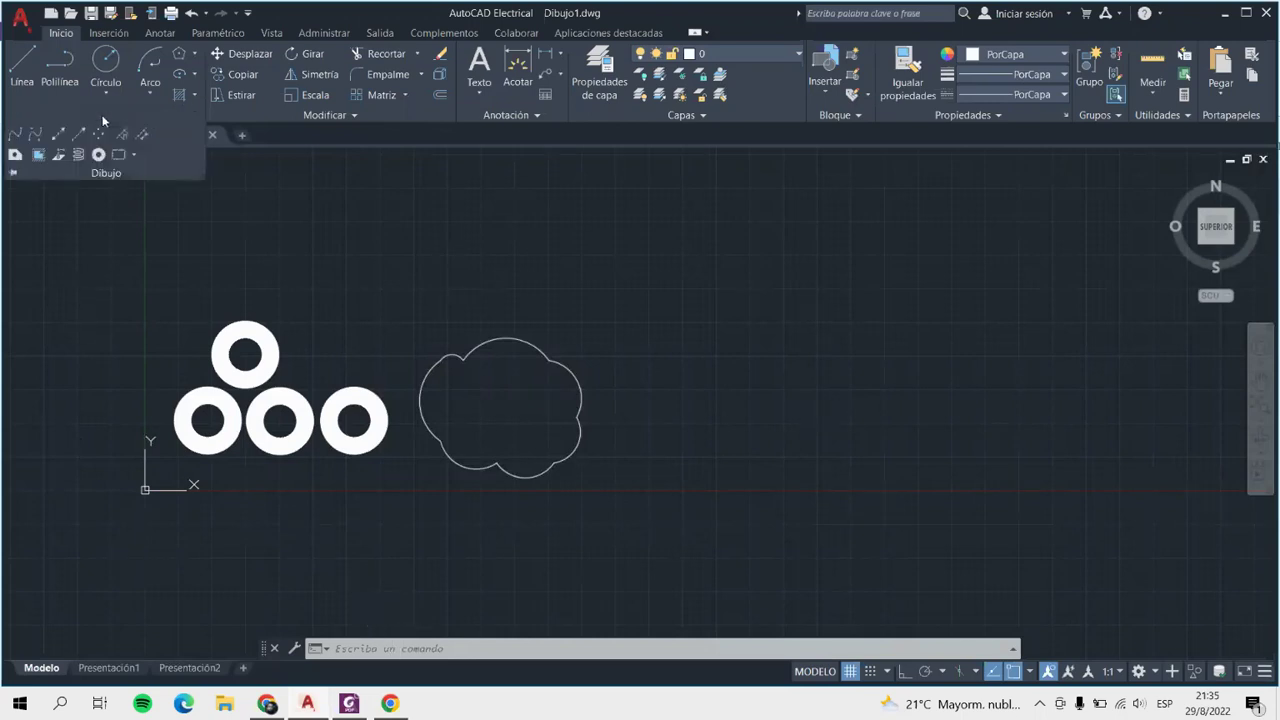
pyautogui.click(134, 155)
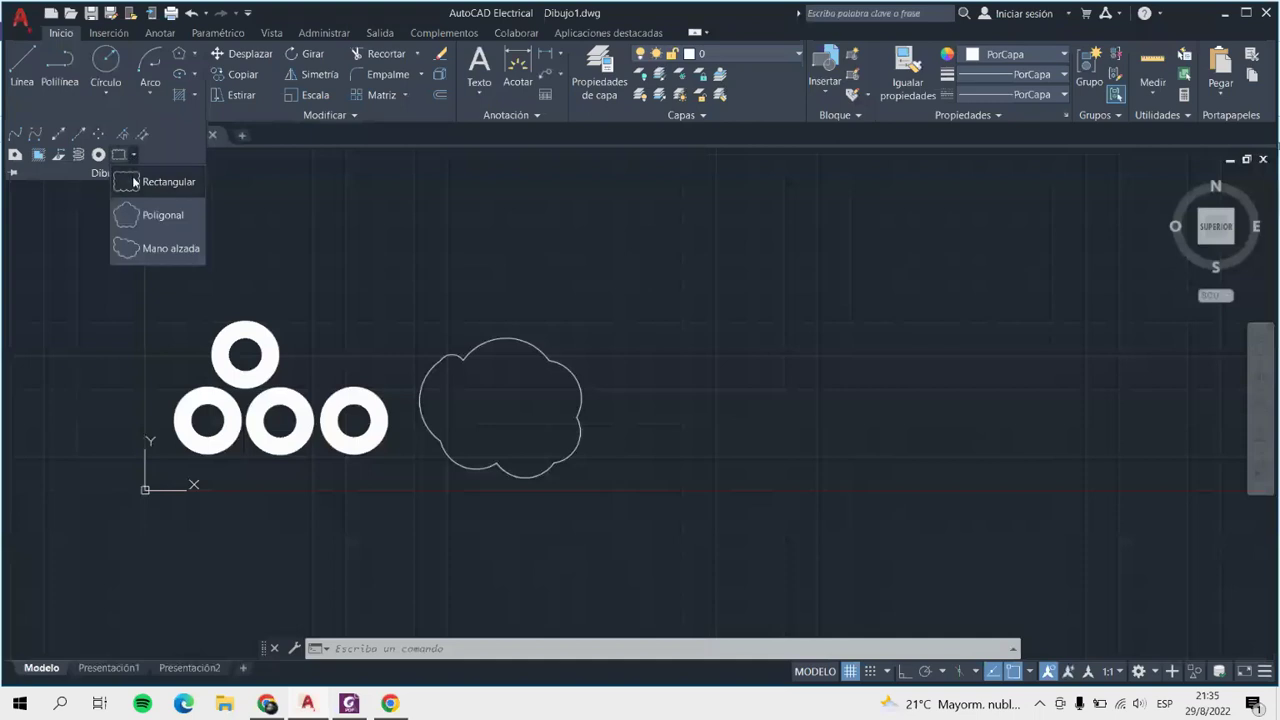
pyautogui.click(137, 215)
pyautogui.click(721, 258)
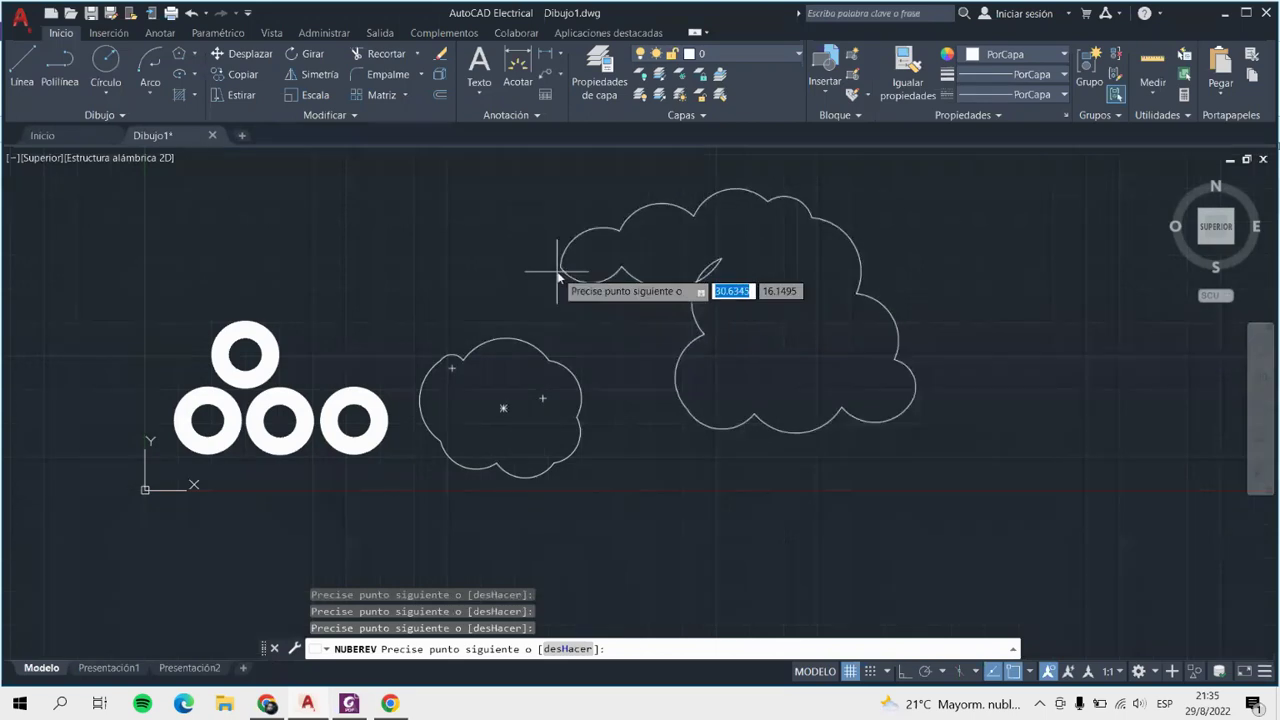
pyautogui.press('Return')
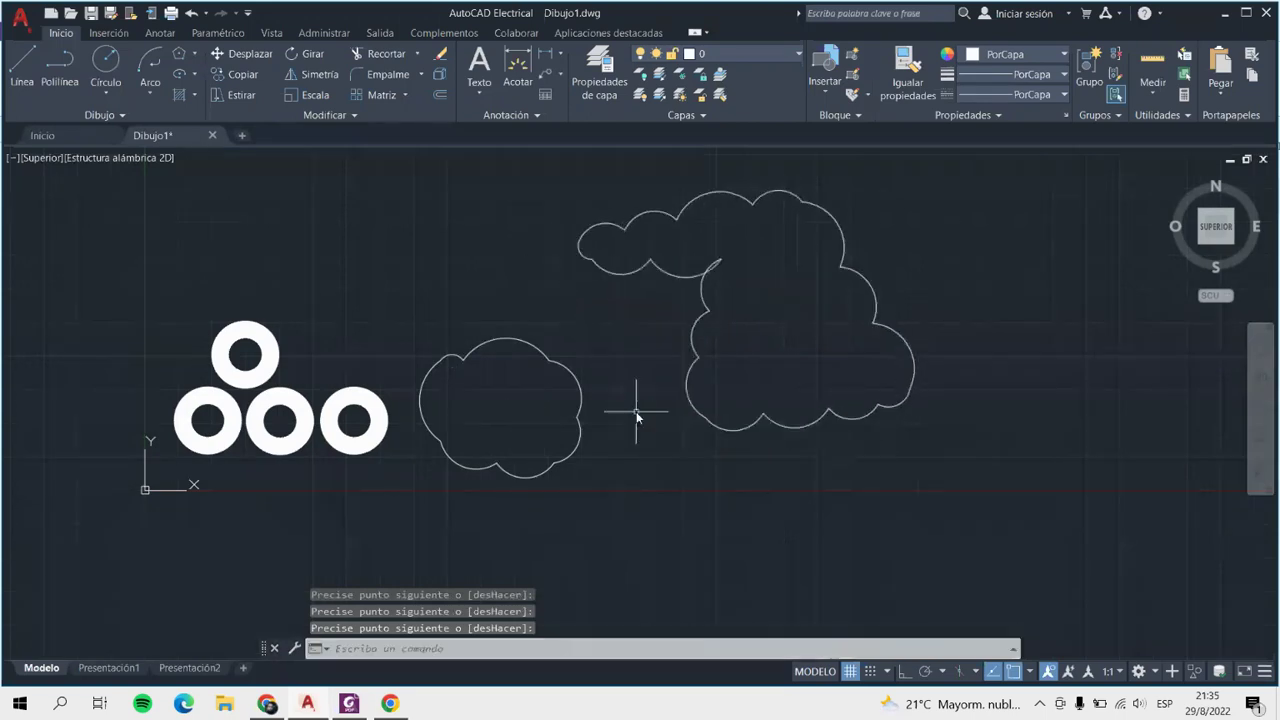
# Trace a freehand revision cloud next to the others.
pyautogui.click(110, 115)
pyautogui.click(134, 155)
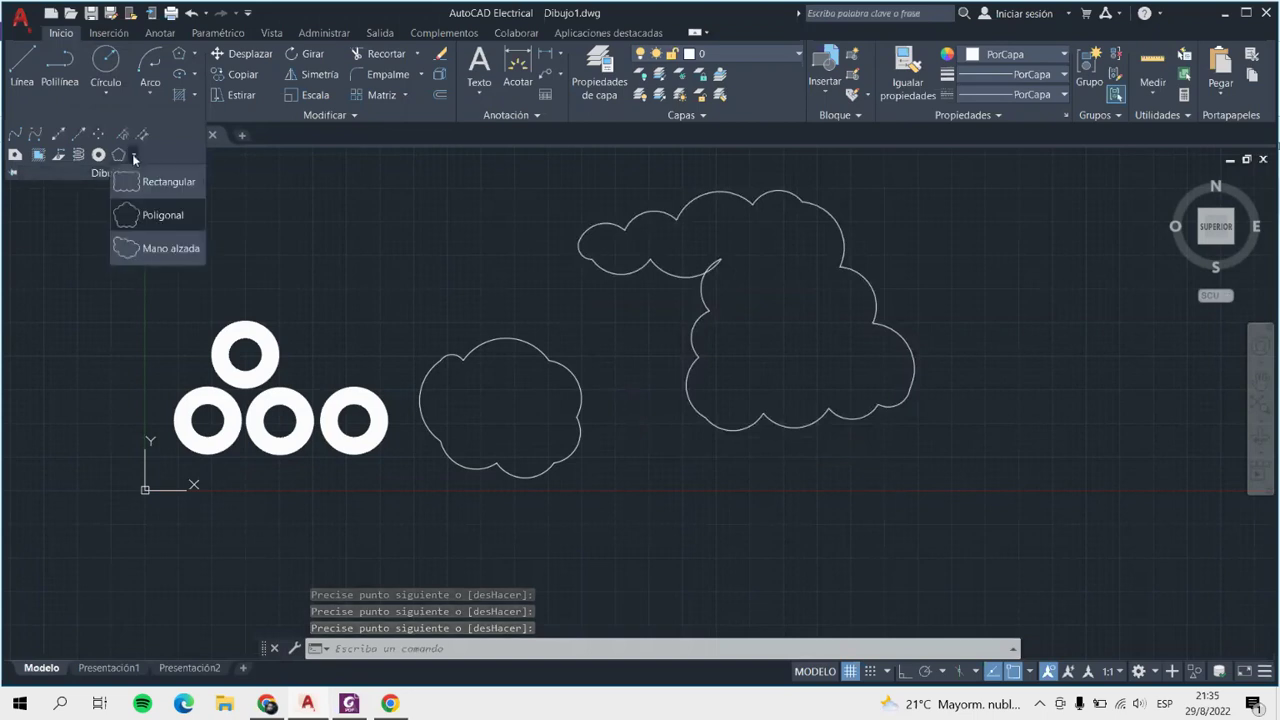
pyautogui.click(163, 253)
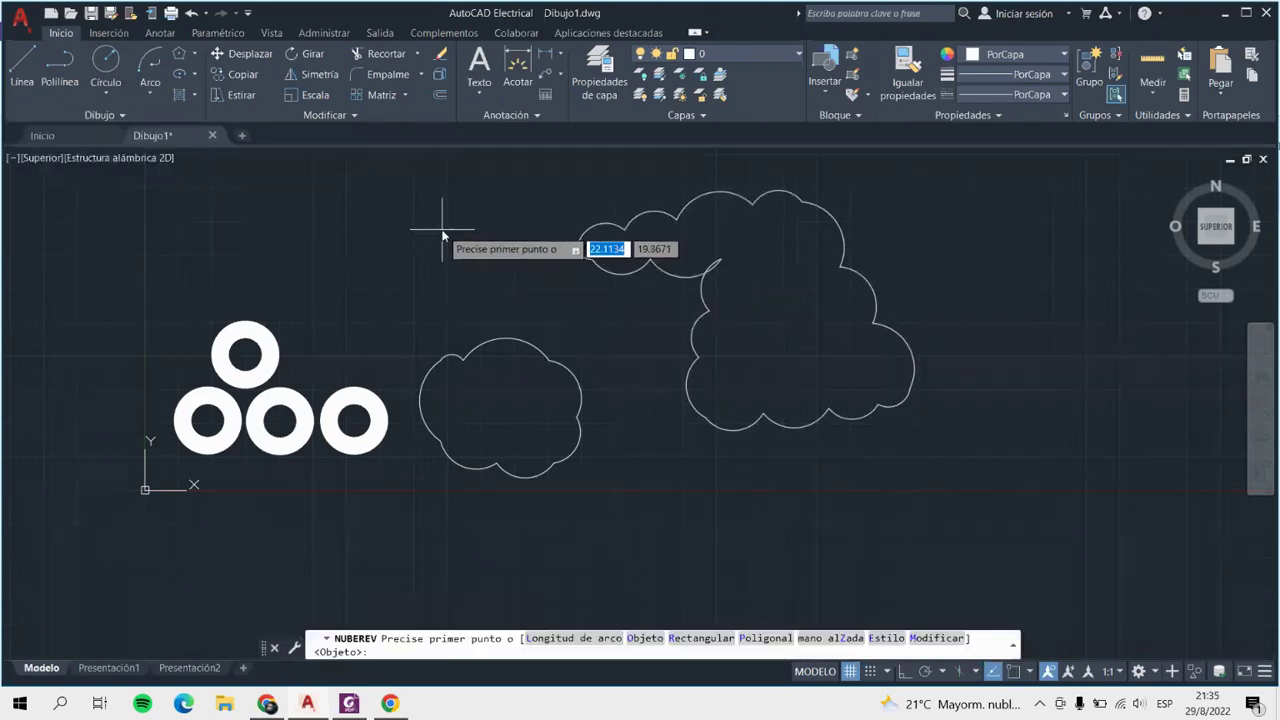
pyautogui.scroll(-2, 425, 259)
pyautogui.scroll(5, 810, 290)
pyautogui.click(618, 287)
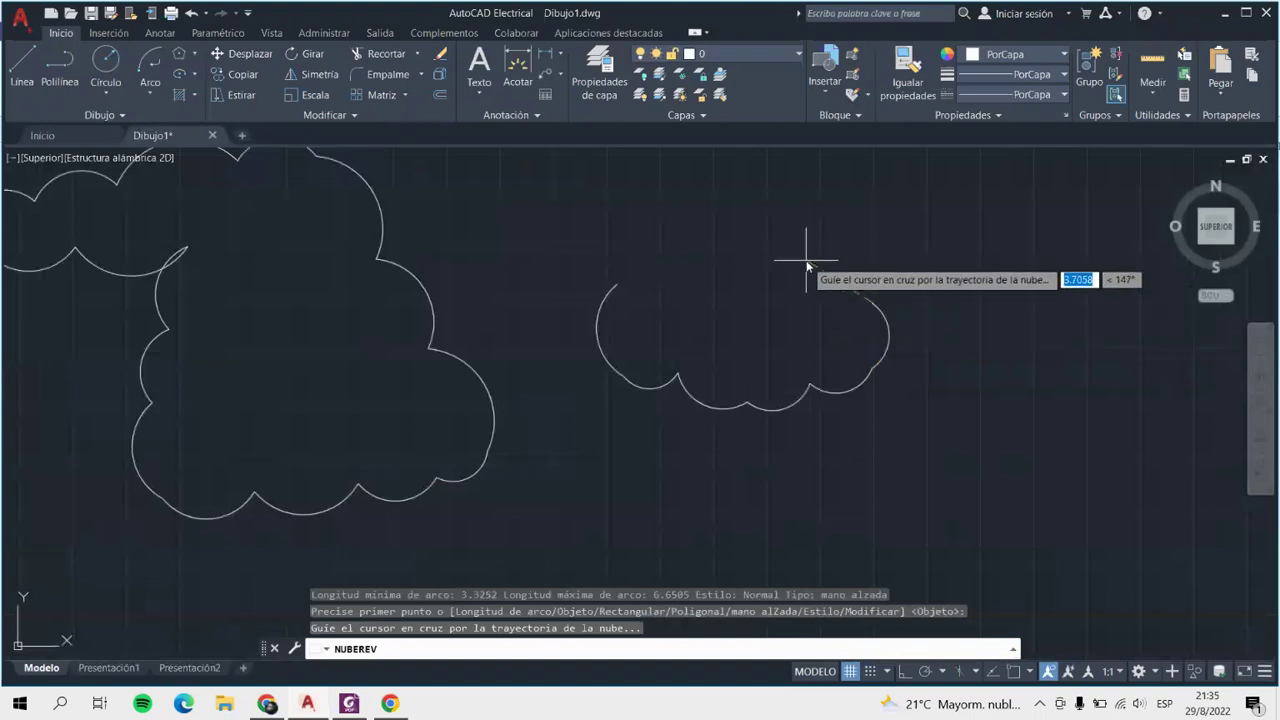
pyautogui.click(671, 262)
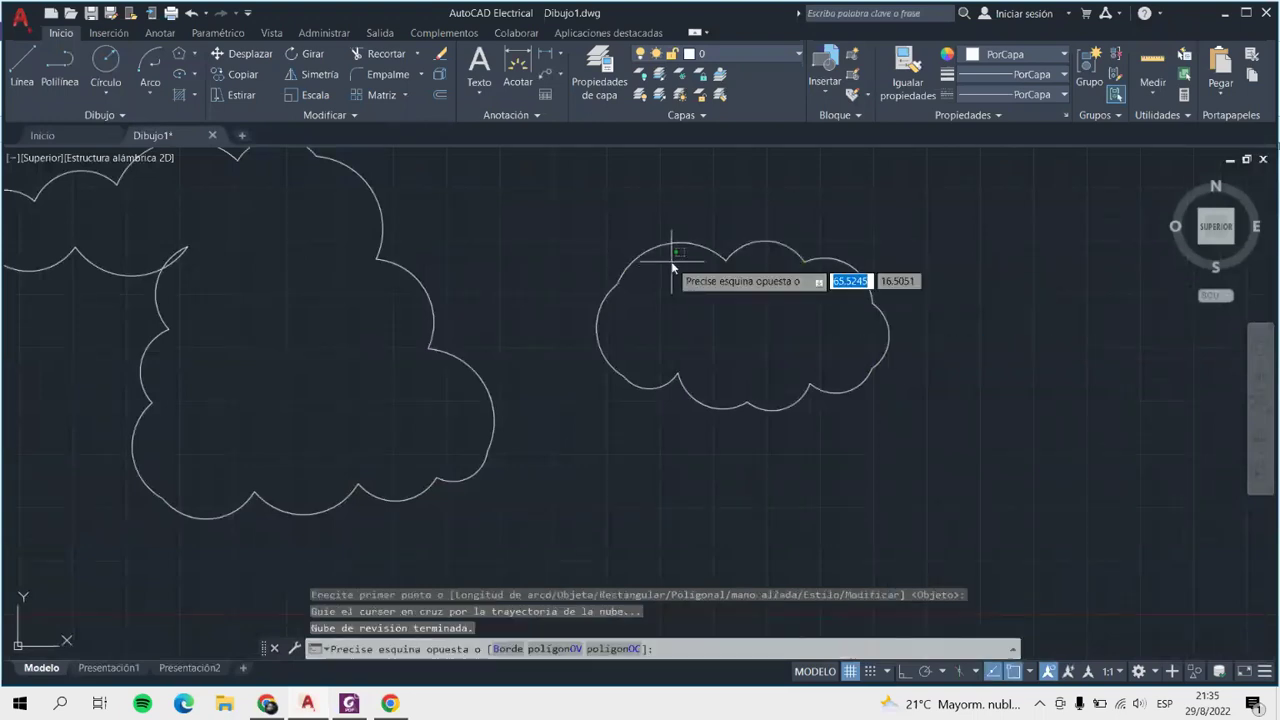
pyautogui.click(705, 321)
pyautogui.scroll(-2, 803, 486)
pyautogui.scroll(-6, 803, 486)
pyautogui.scroll(4, 777, 571)
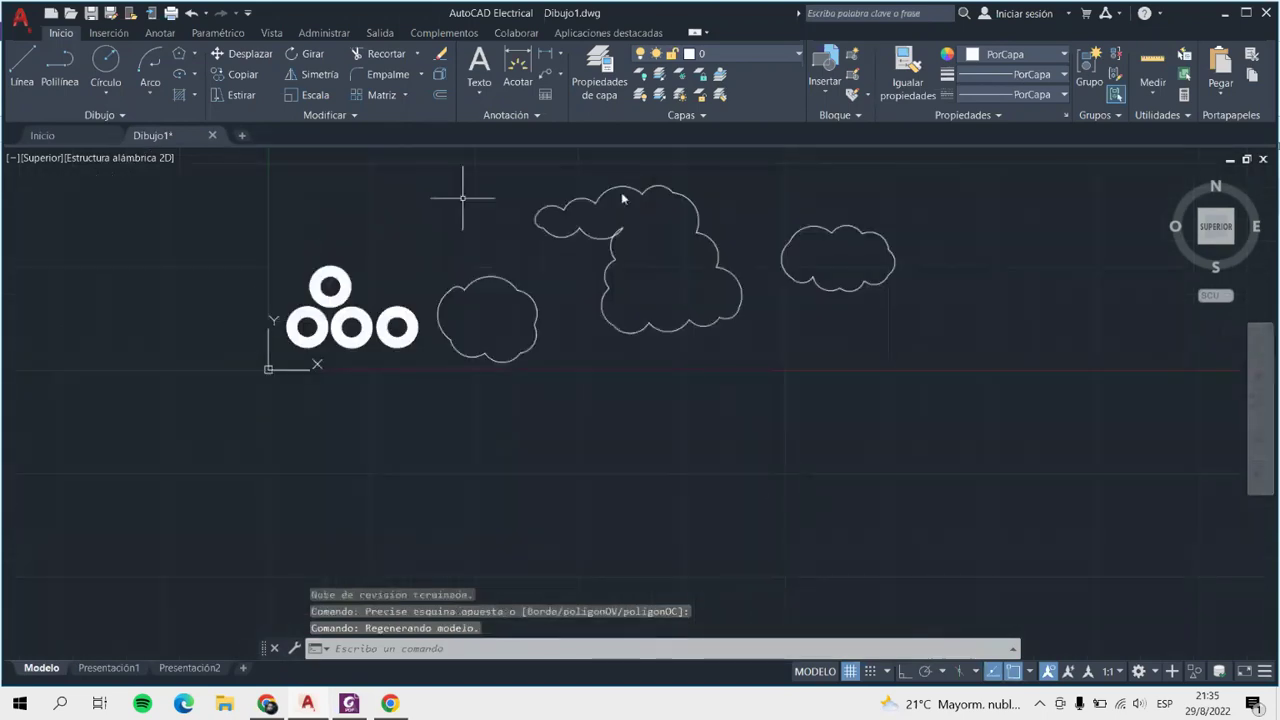
pyautogui.scroll(-4, 575, 478)
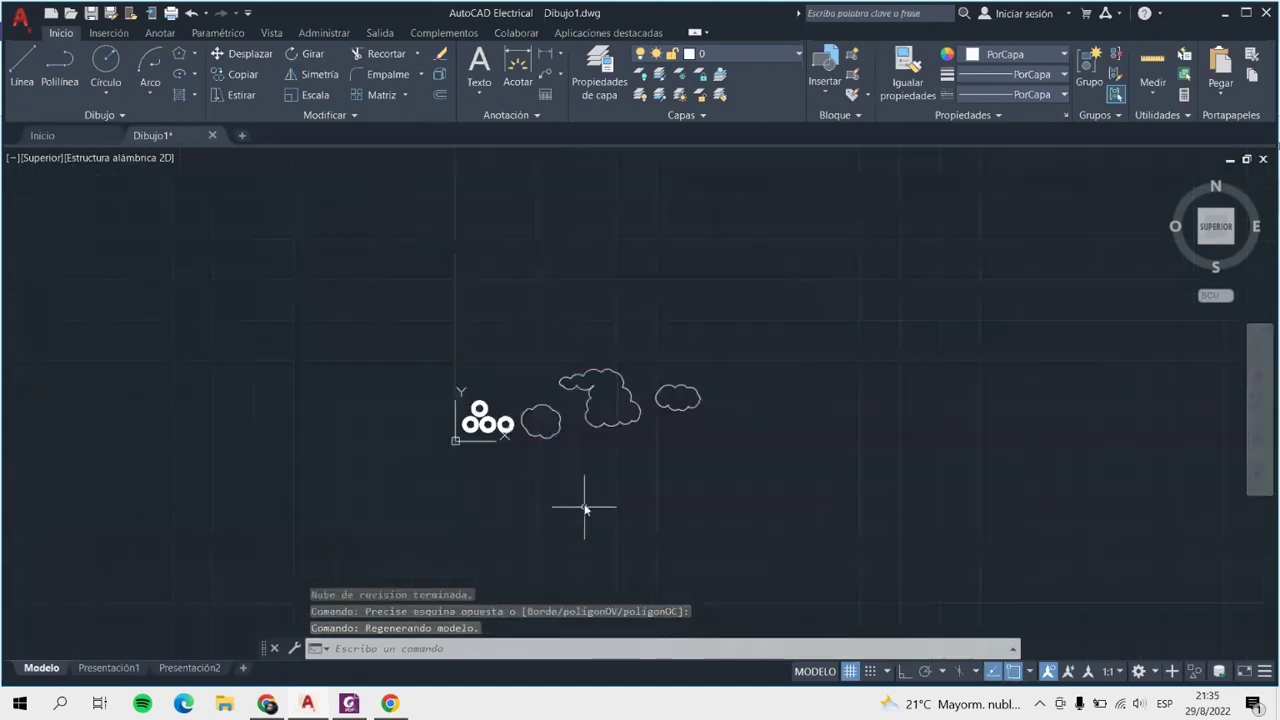
pyautogui.scroll(4, 586, 508)
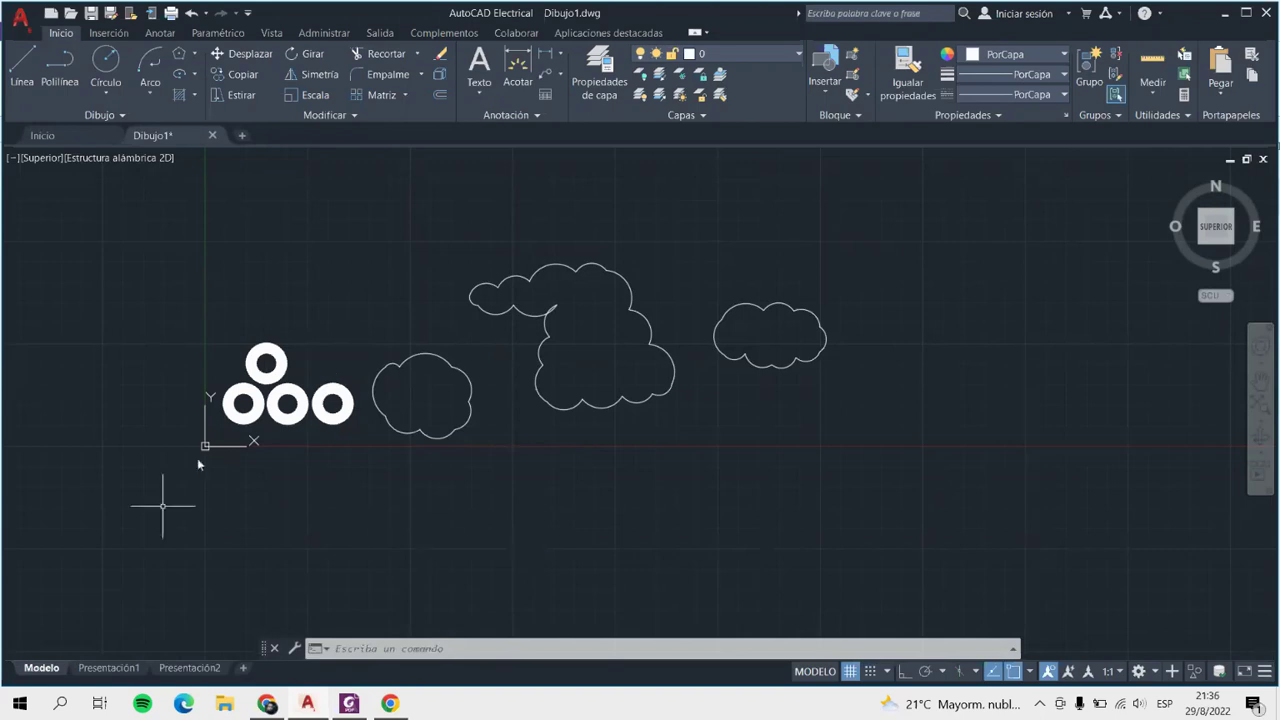
# Window-select all four donuts and three revision clouds and delete them.
pyautogui.click(150, 232)
pyautogui.click(978, 583)
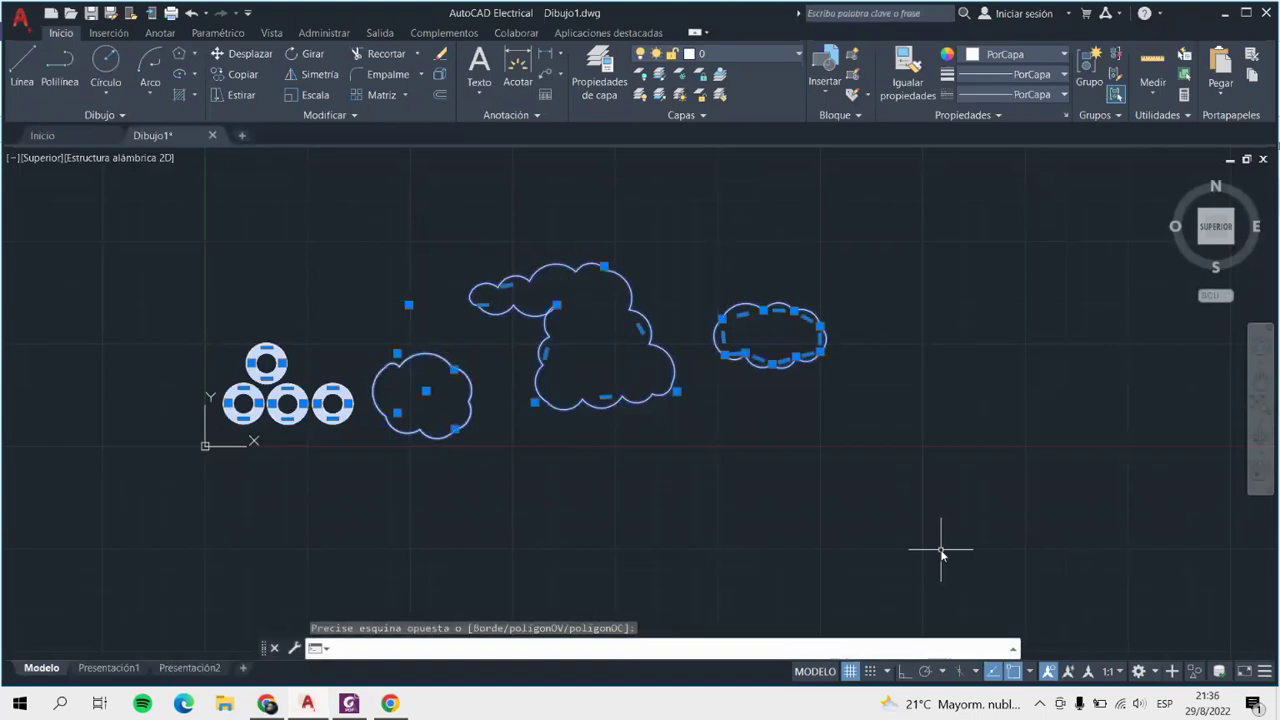
pyautogui.press('Escape')
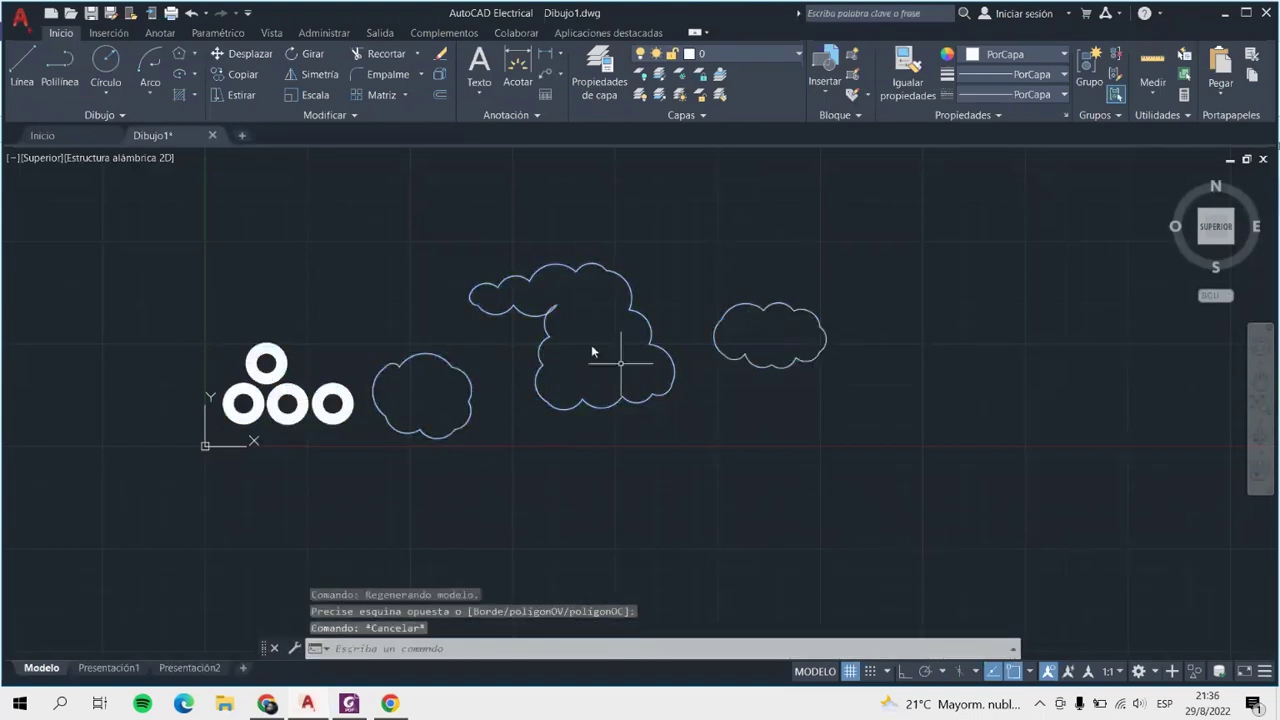
pyautogui.click(200, 222)
pyautogui.click(1012, 530)
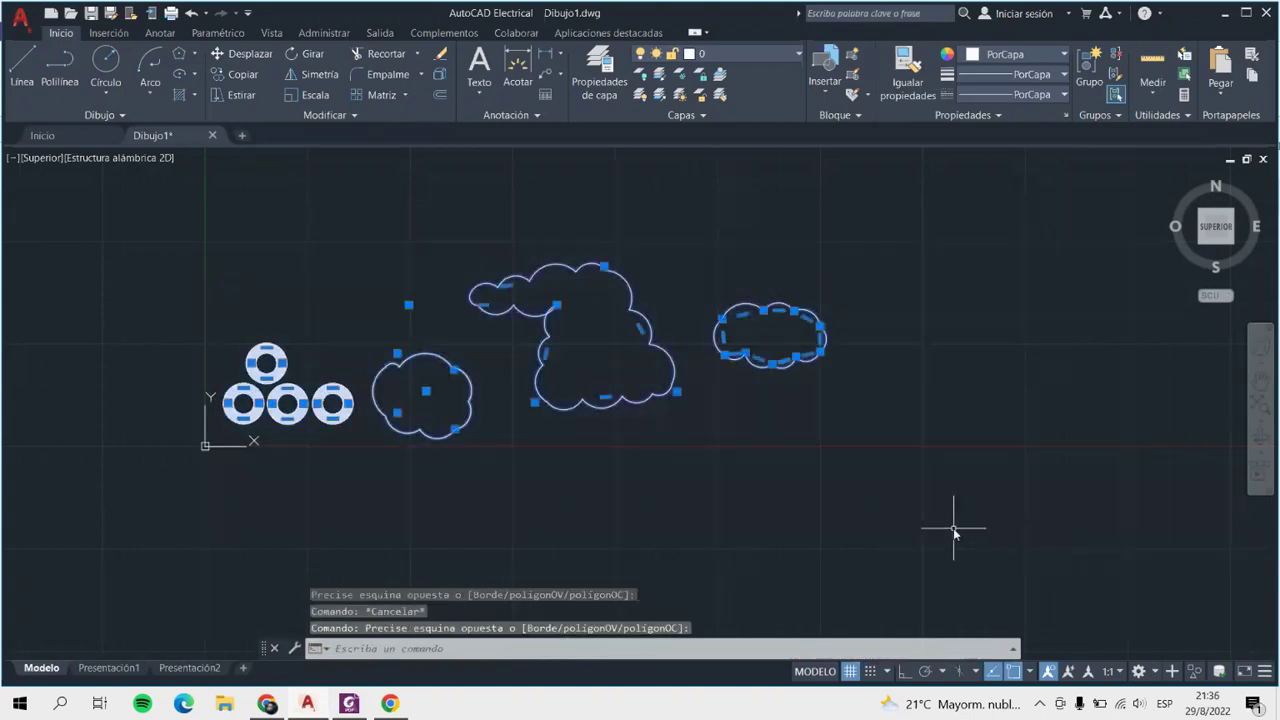
pyautogui.press('Delete')
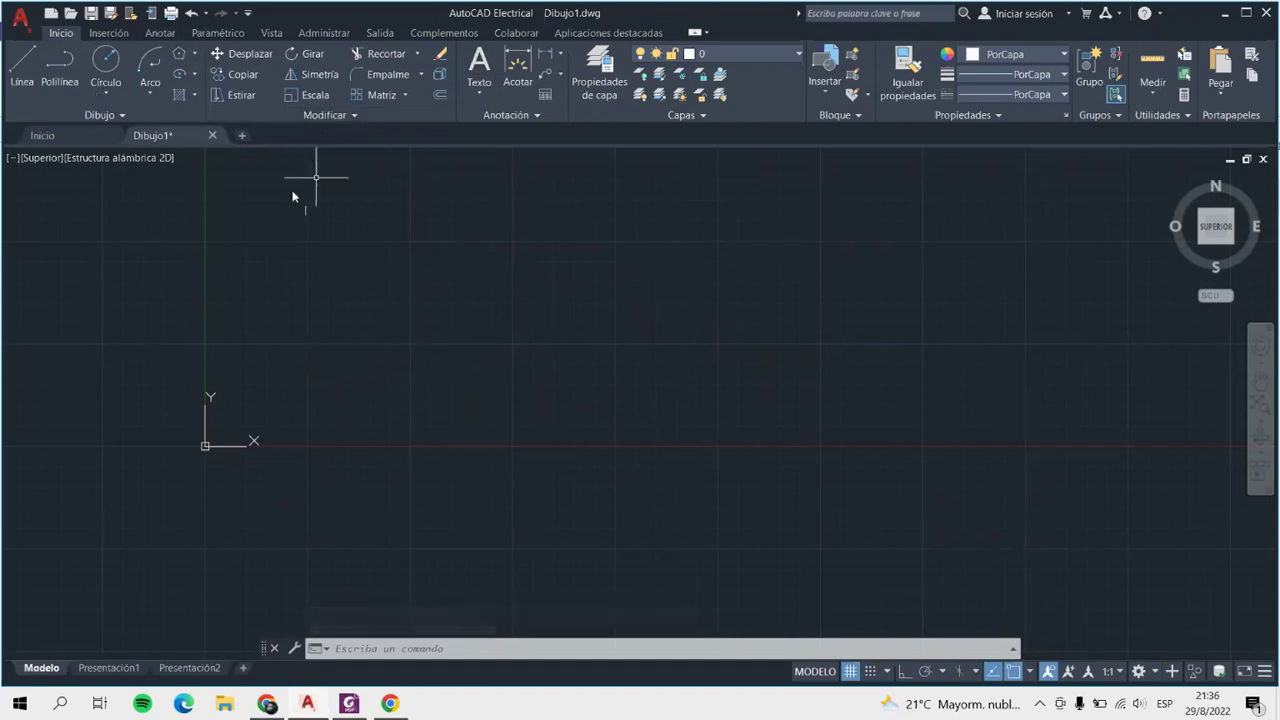
# Draw a circle with the Circle tool.
pyautogui.click(105, 62)
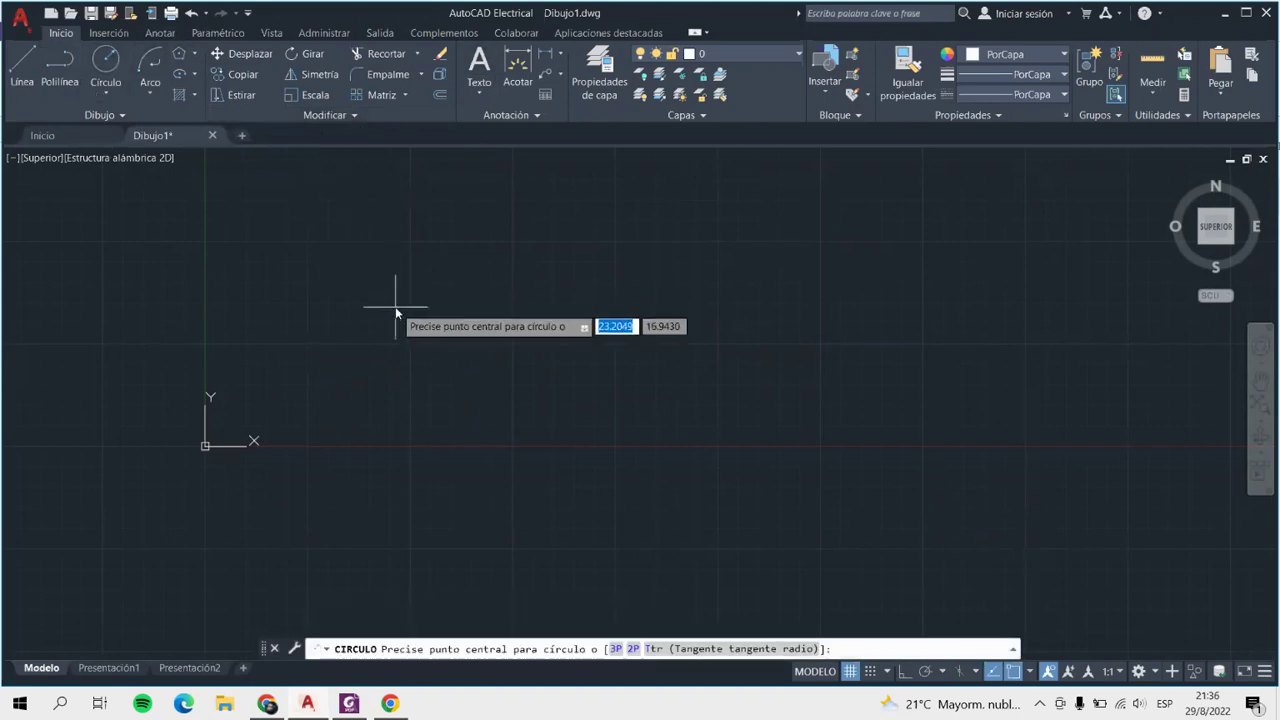
pyautogui.click(404, 276)
pyautogui.click(471, 280)
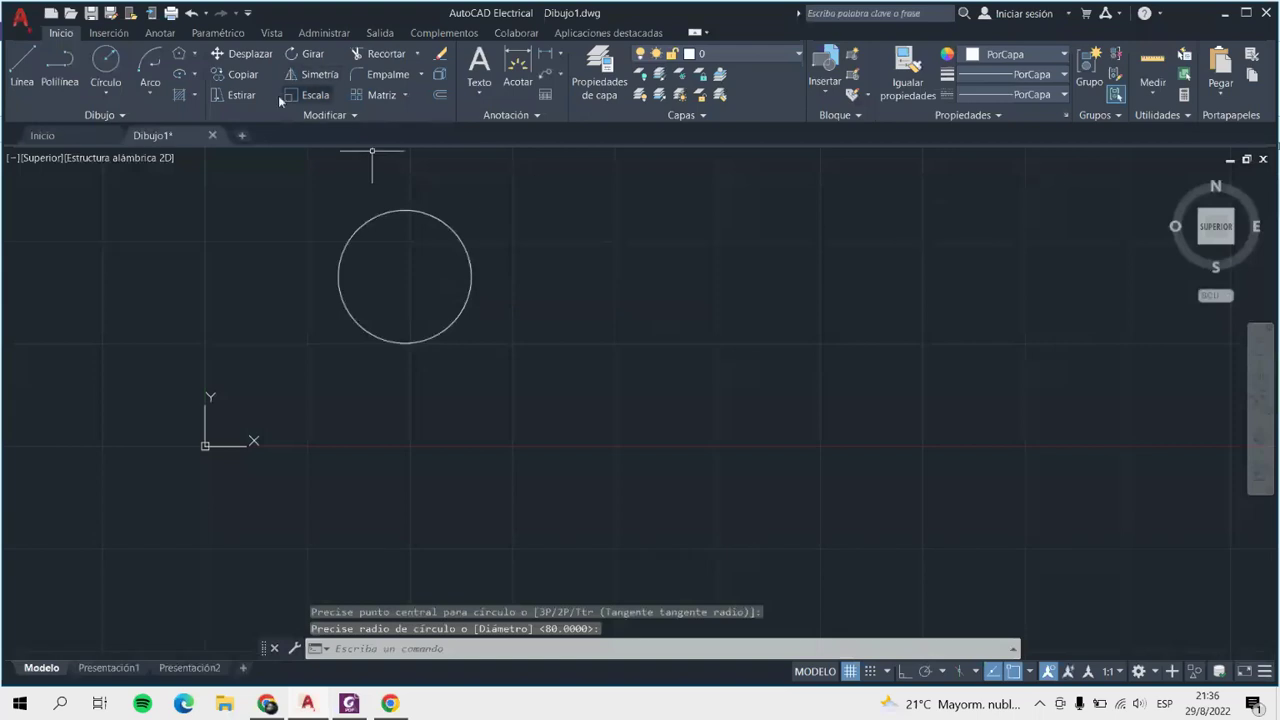
# Move the circle to the right, using its top as the base point.
pyautogui.click(240, 56)
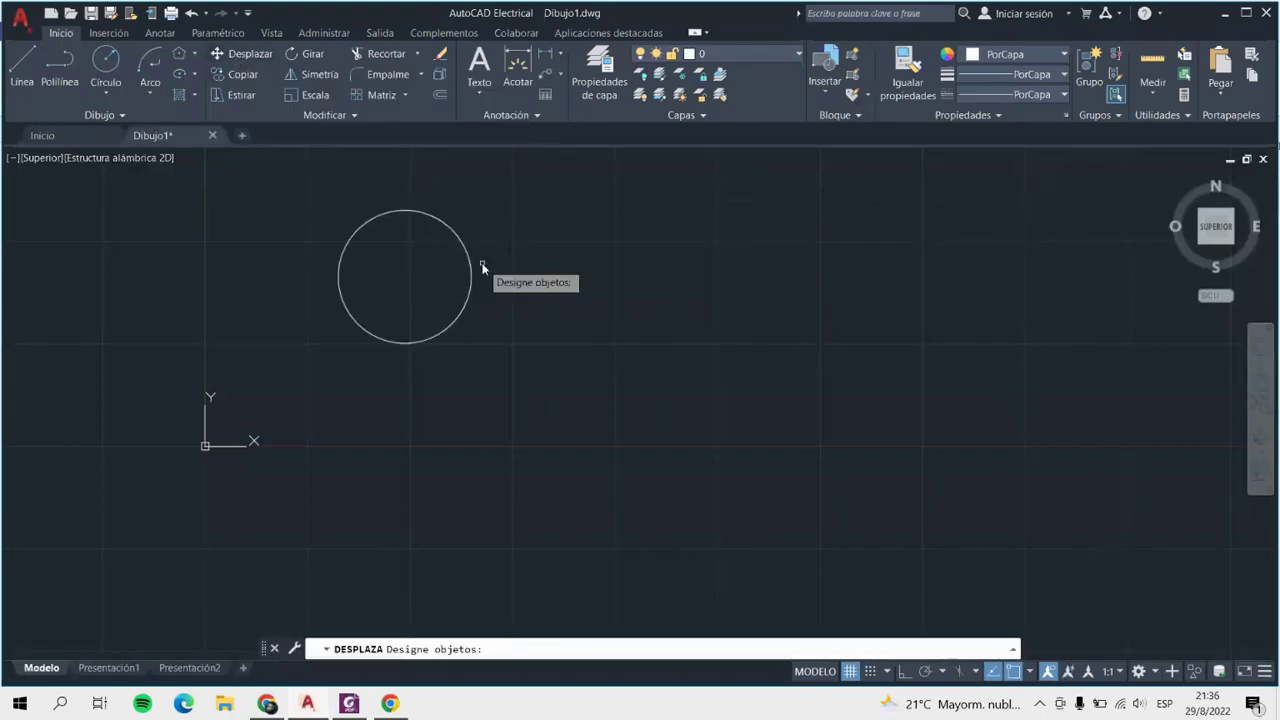
pyautogui.click(466, 264)
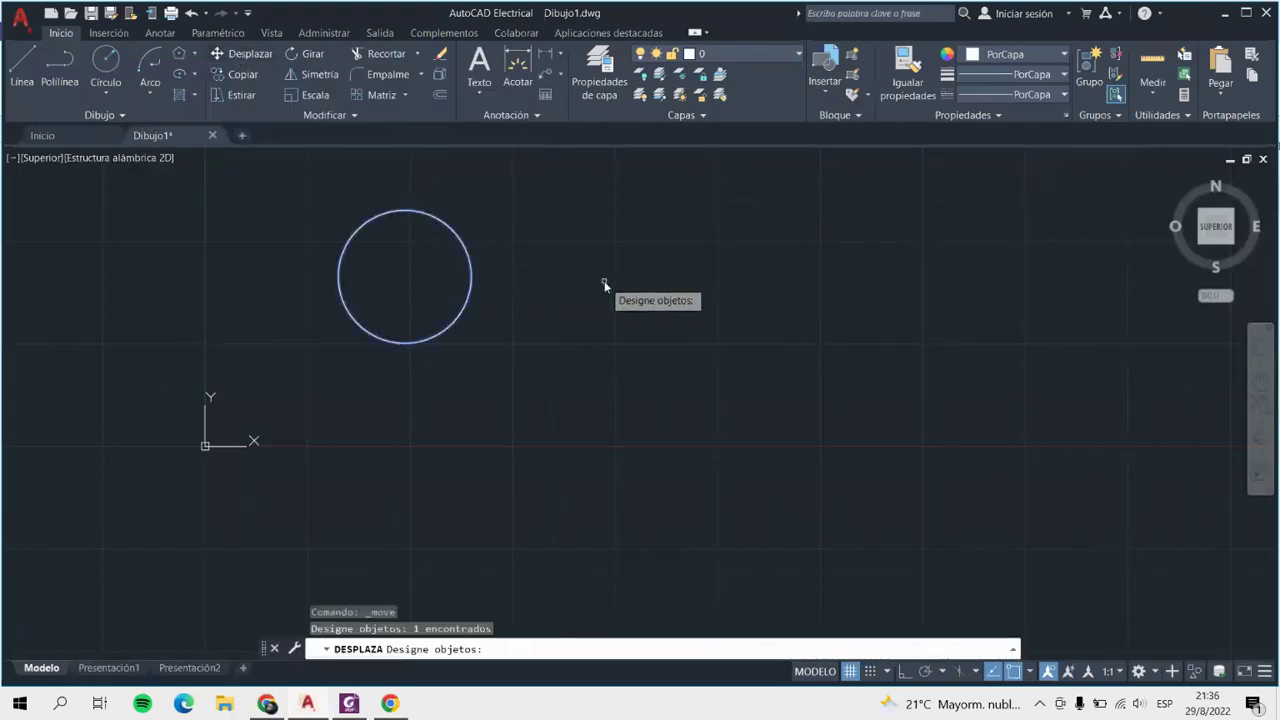
pyautogui.press('Return')
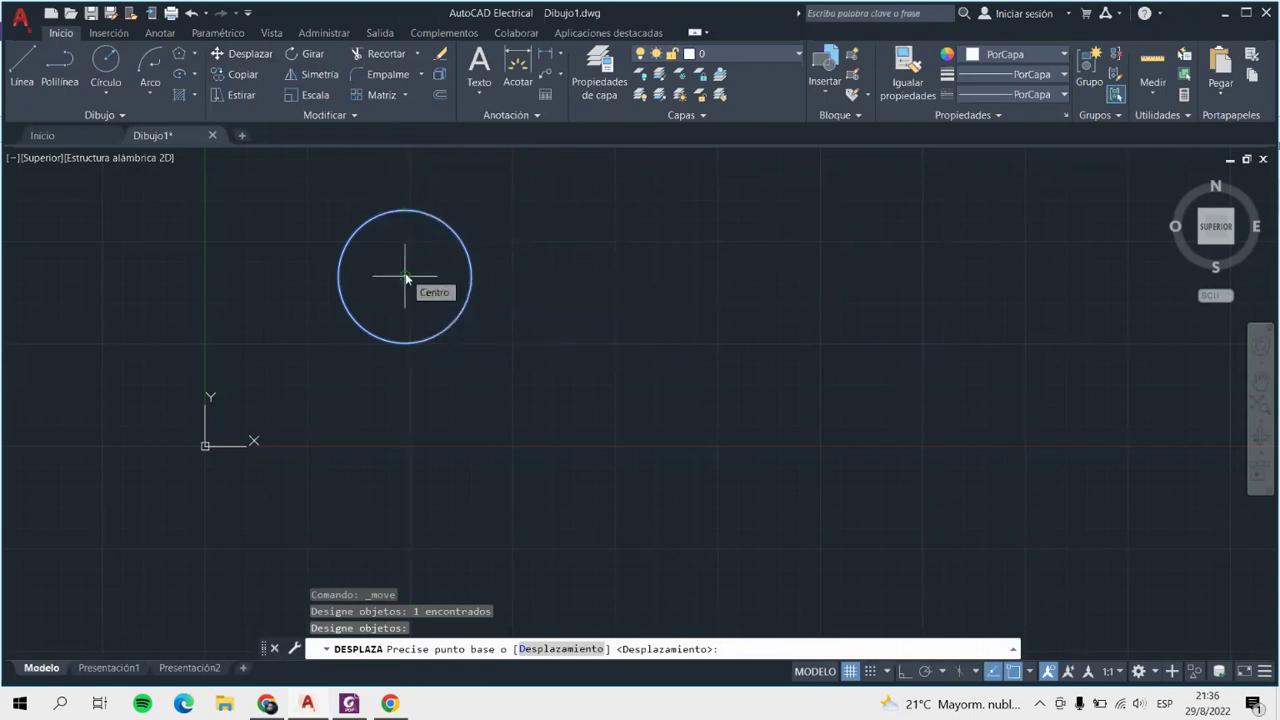
pyautogui.click(405, 211)
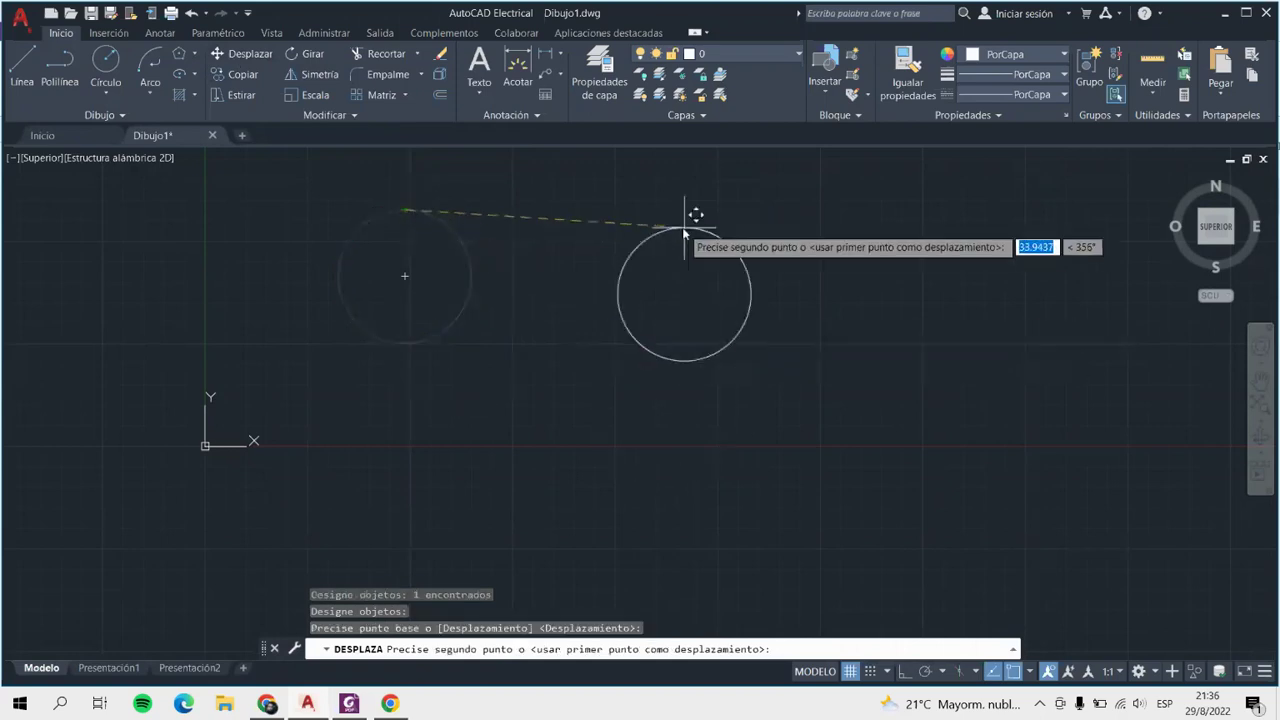
pyautogui.click(680, 227)
pyautogui.scroll(2, 1105, 228)
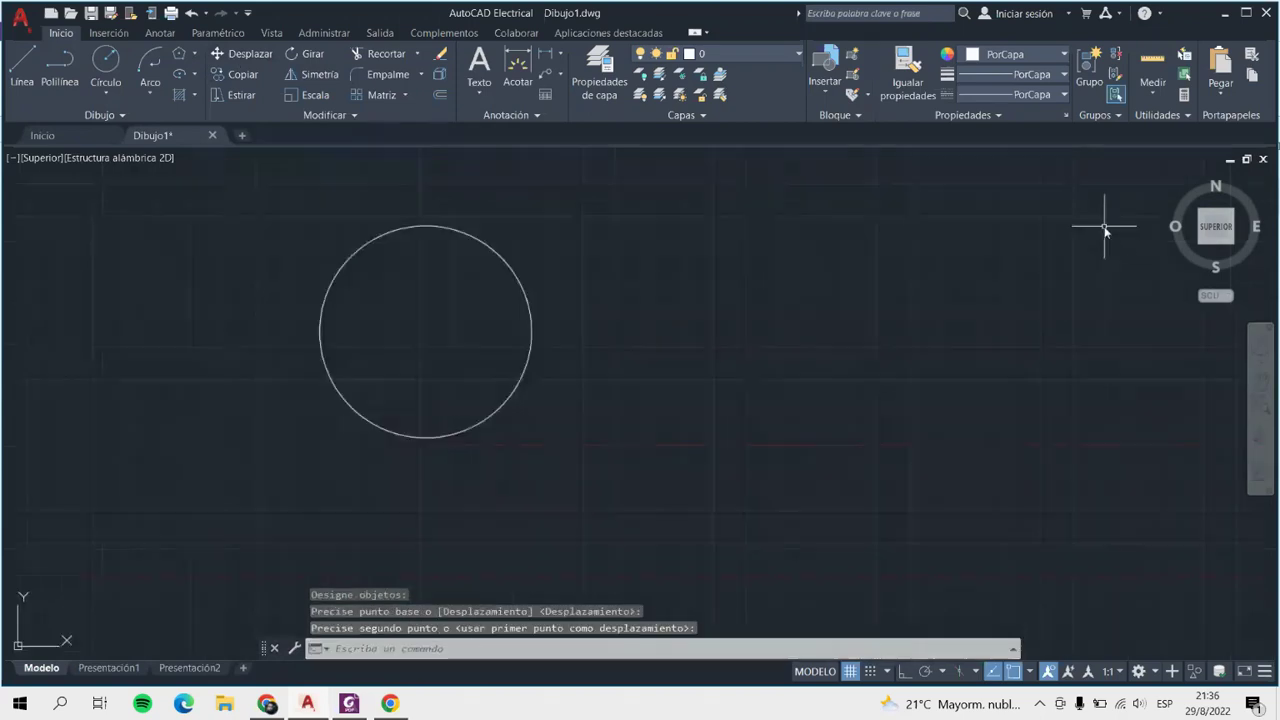
# Copy the circle into a row of four identical circles.
pyautogui.click(243, 76)
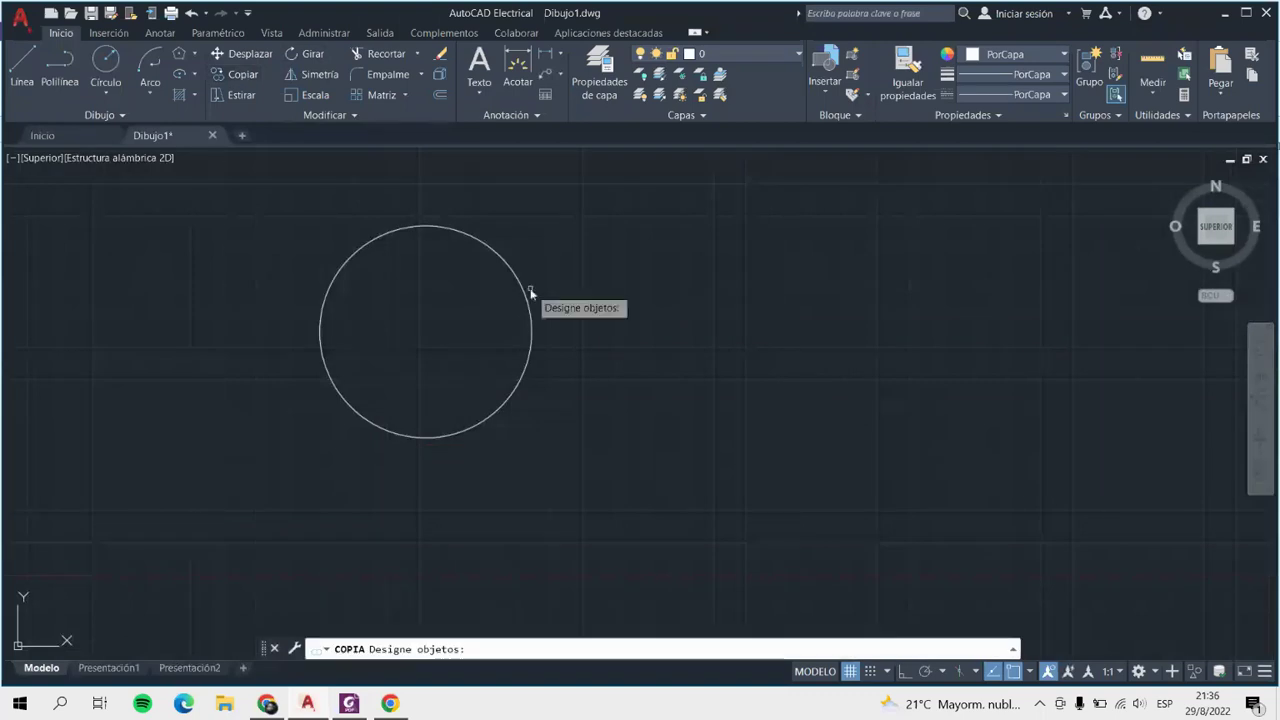
pyautogui.click(515, 272)
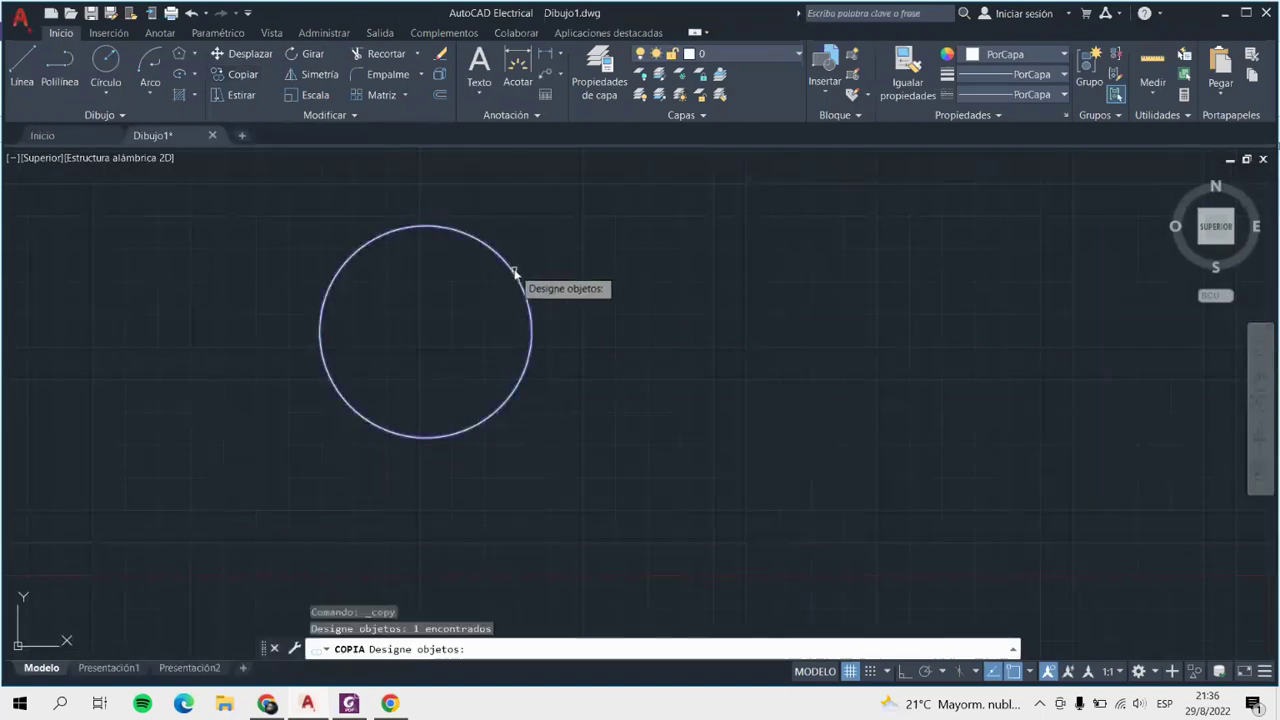
pyautogui.press('Return')
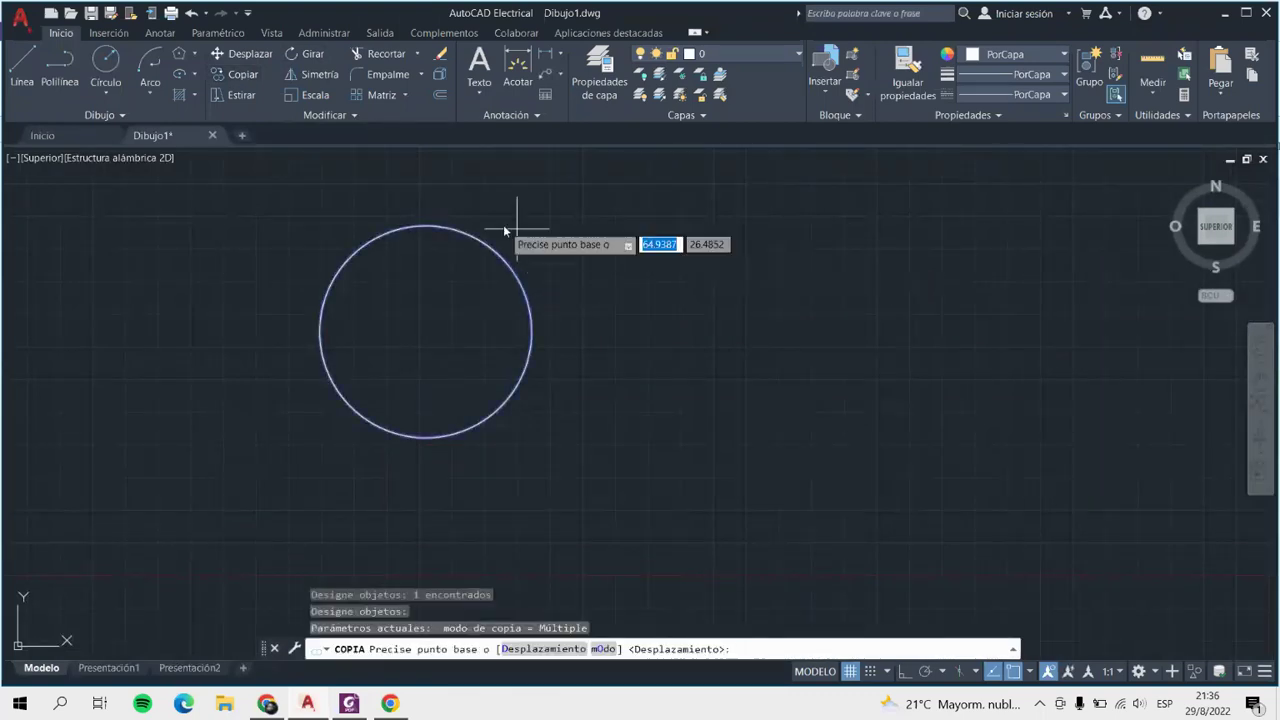
pyautogui.click(426, 228)
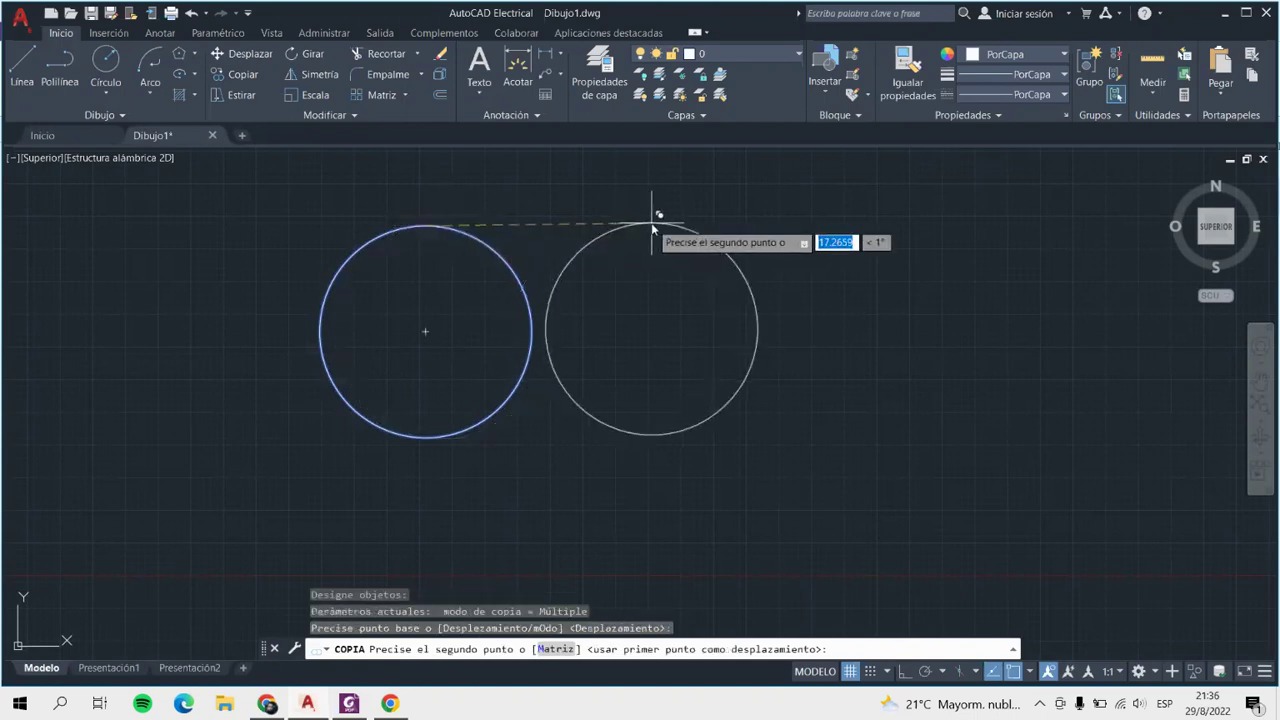
pyautogui.click(651, 223)
pyautogui.click(870, 214)
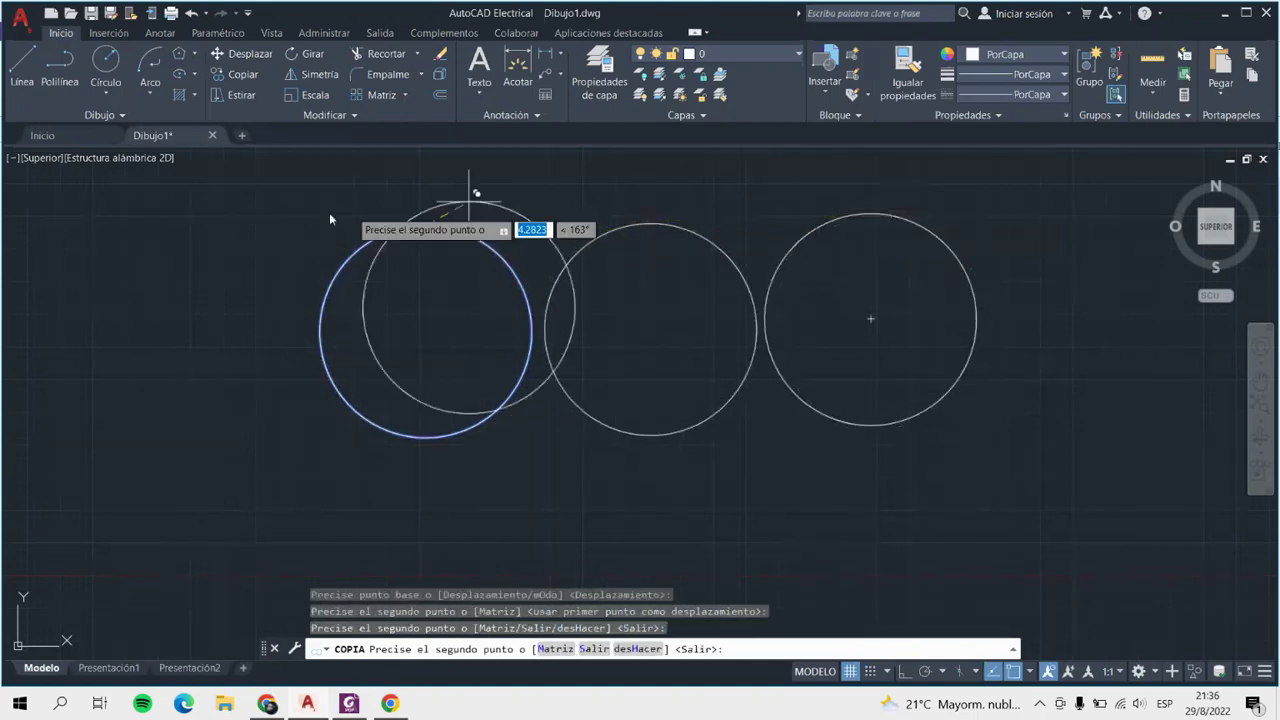
pyautogui.click(187, 217)
pyautogui.press('Return')
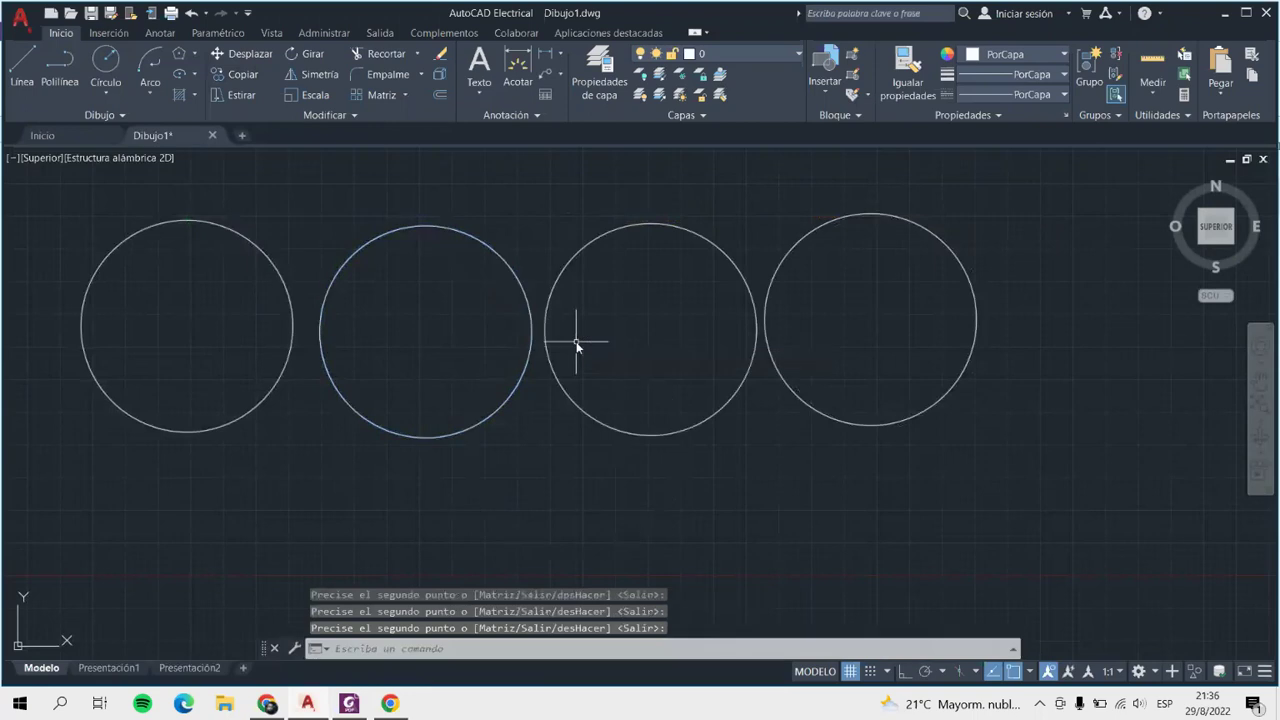
pyautogui.scroll(-4, 516, 344)
# Copy the row of four circles repeatedly to form three rows of eight.
pyautogui.click(283, 243)
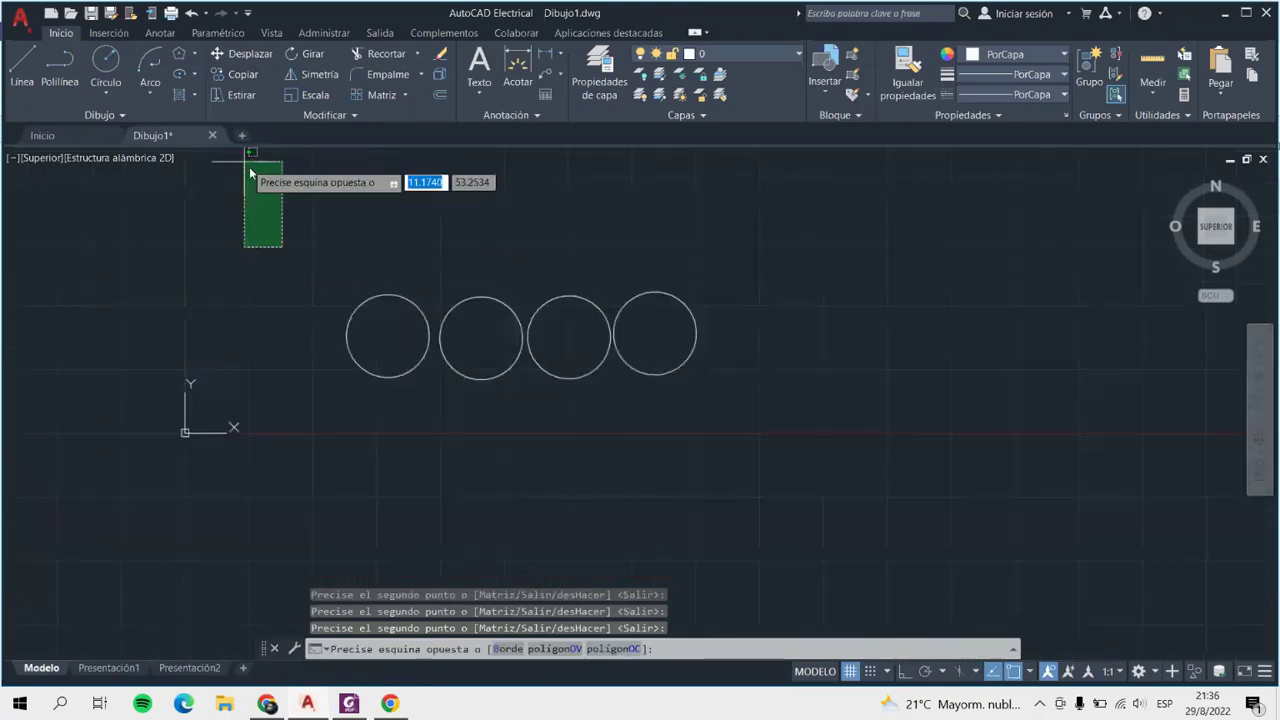
pyautogui.click(233, 78)
pyautogui.click(278, 243)
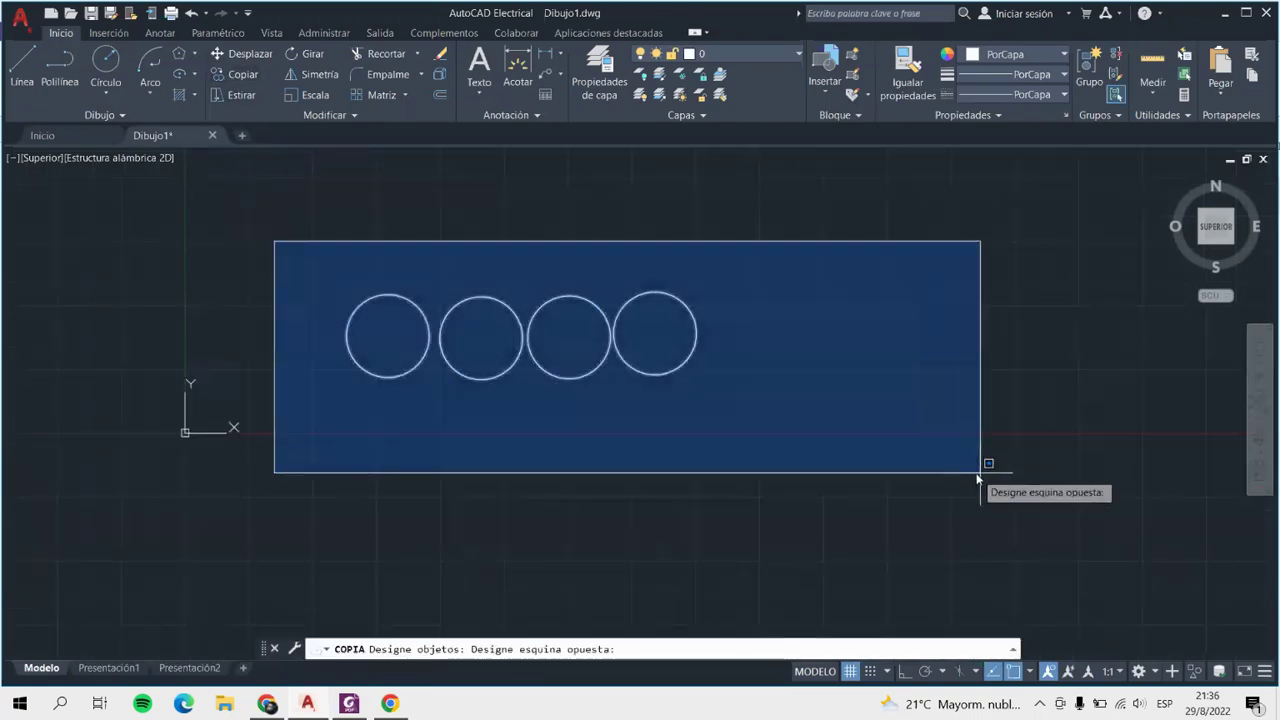
pyautogui.click(980, 471)
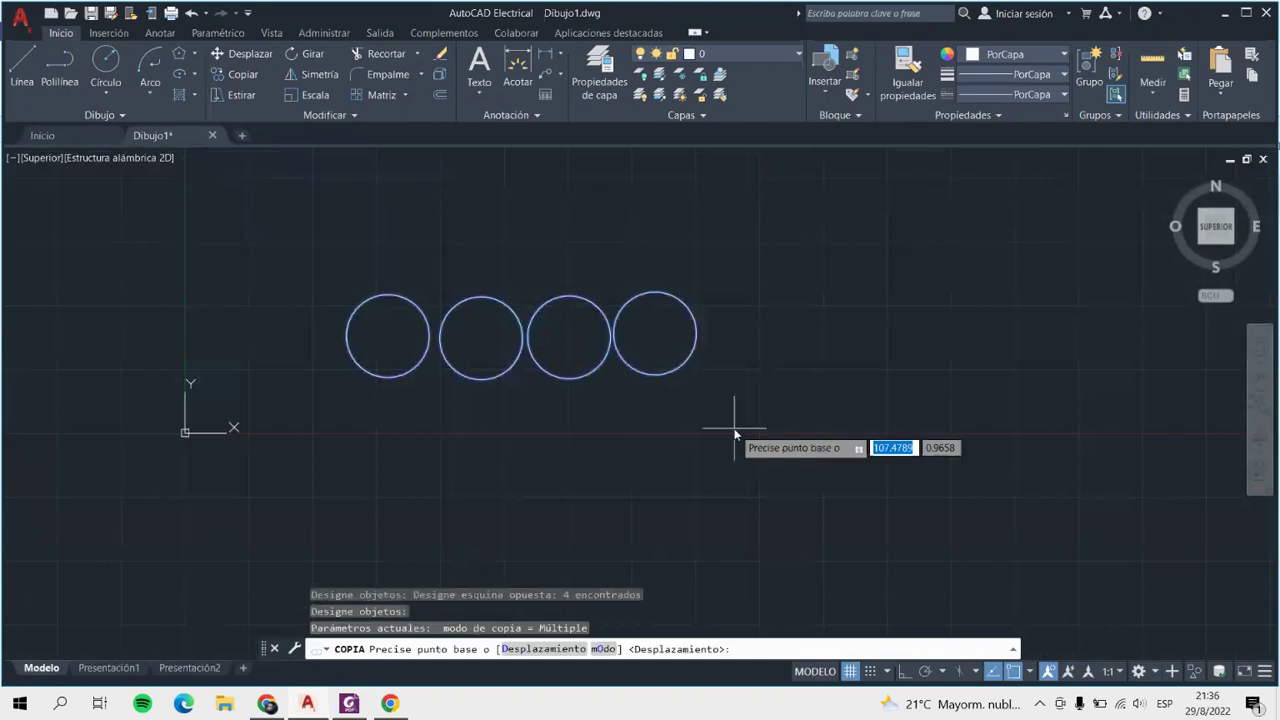
pyautogui.click(480, 336)
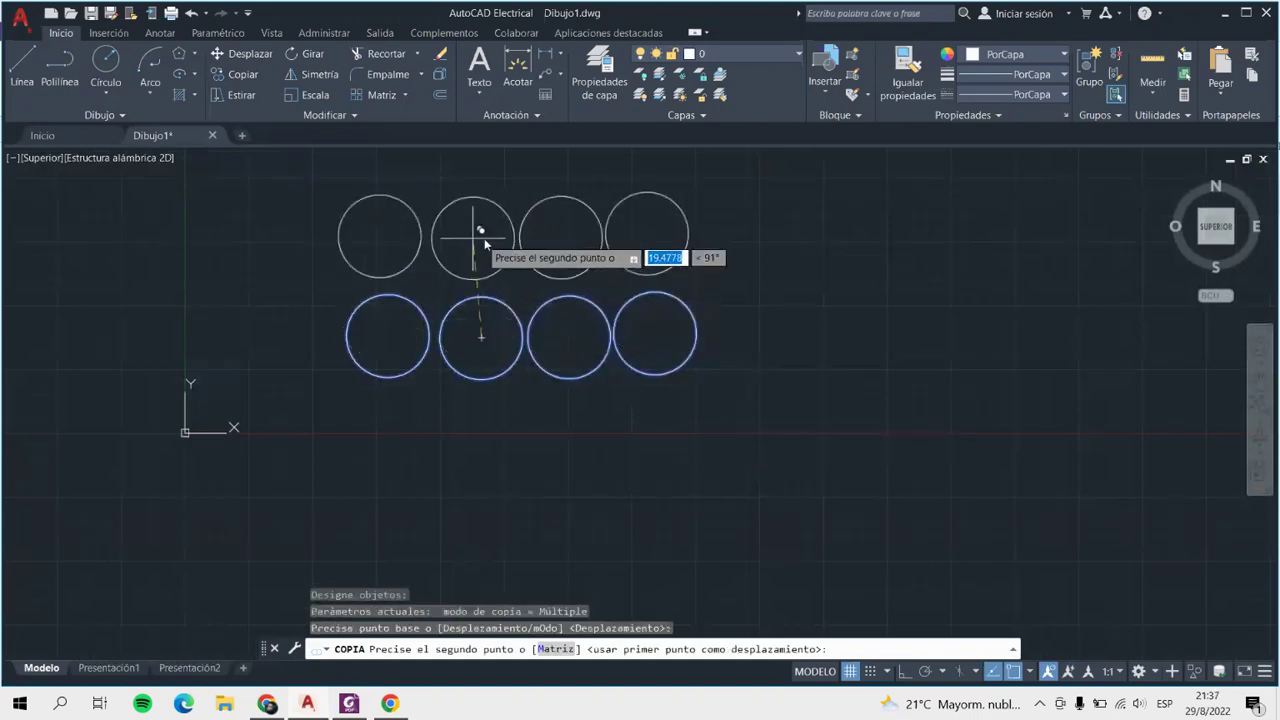
pyautogui.click(486, 237)
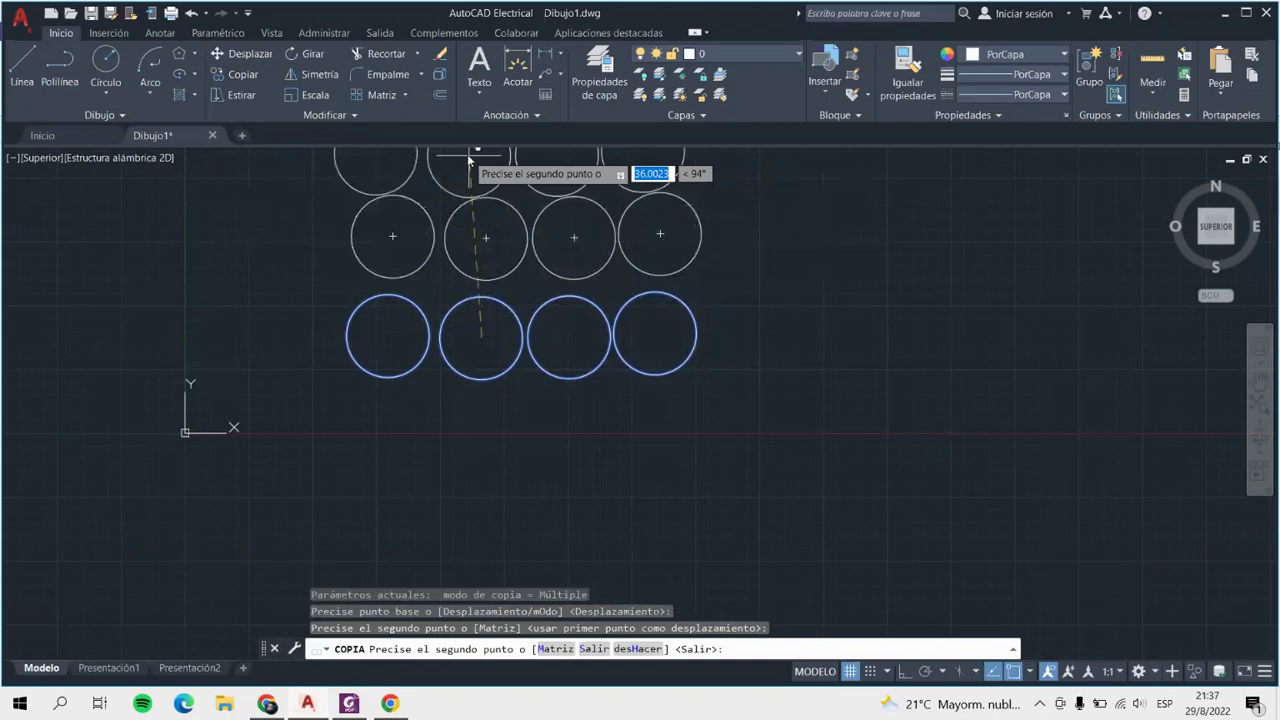
pyautogui.click(486, 150)
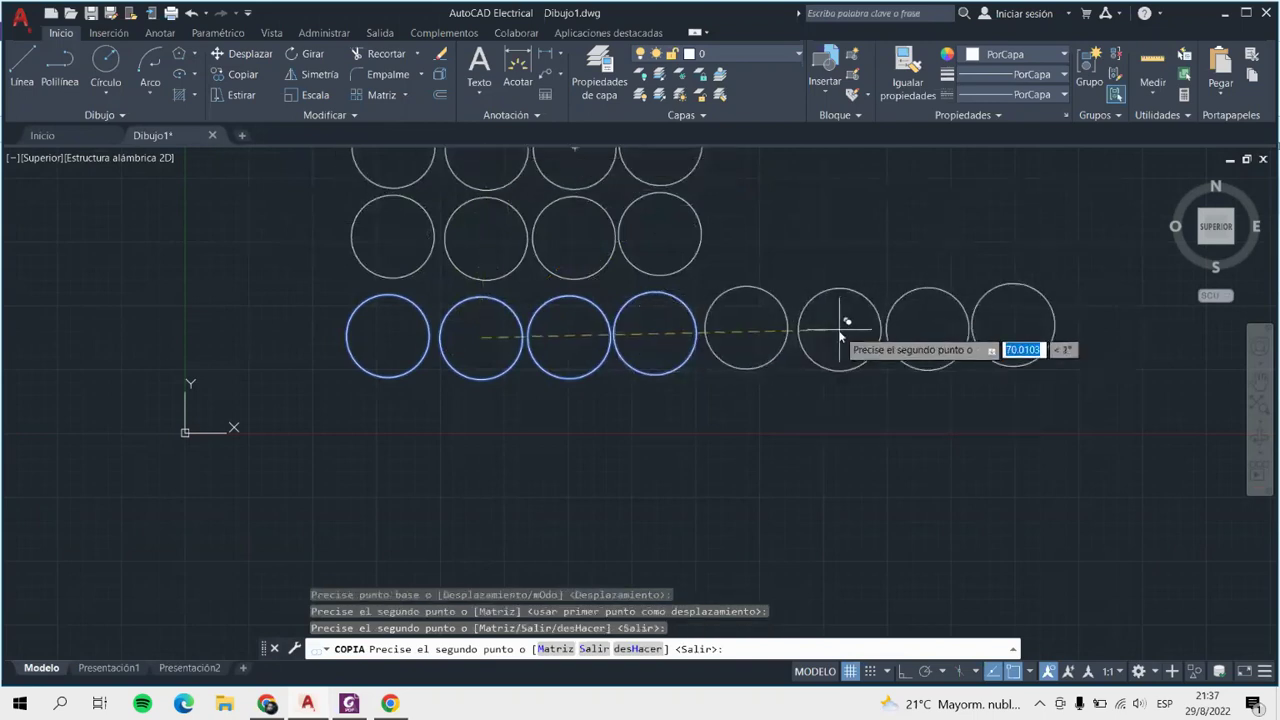
pyautogui.click(840, 335)
pyautogui.click(845, 237)
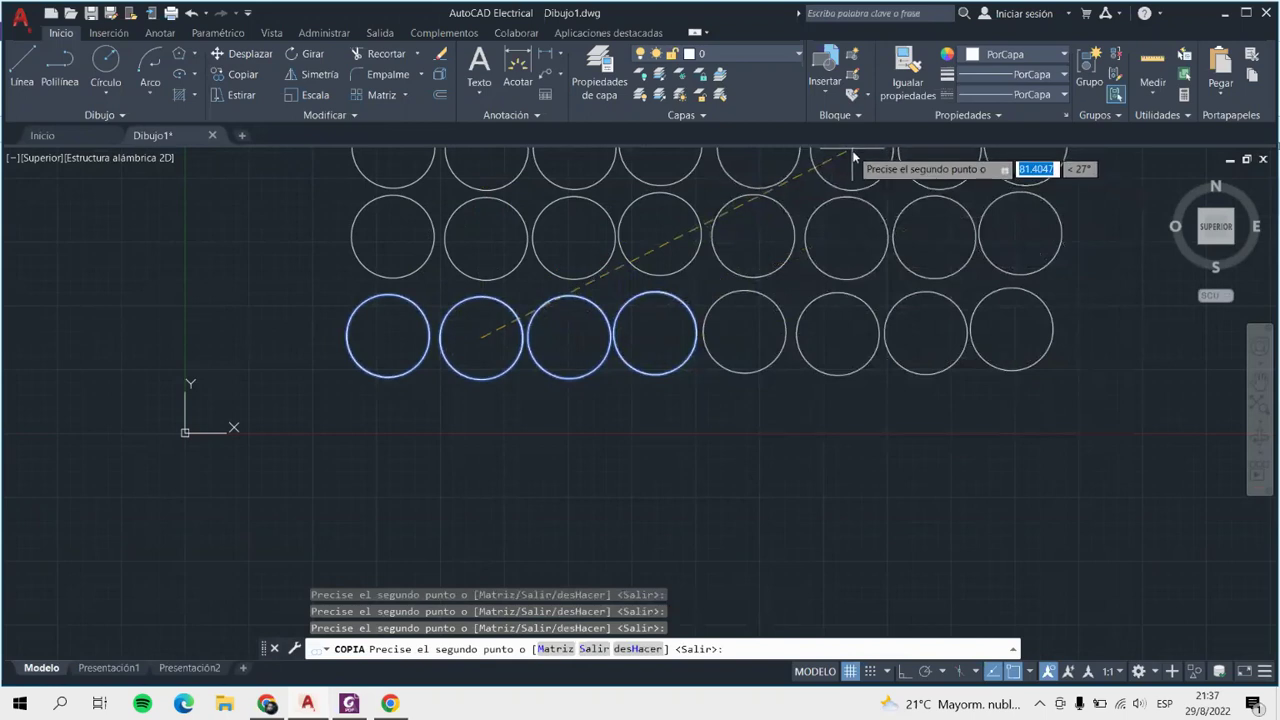
pyautogui.press('Return')
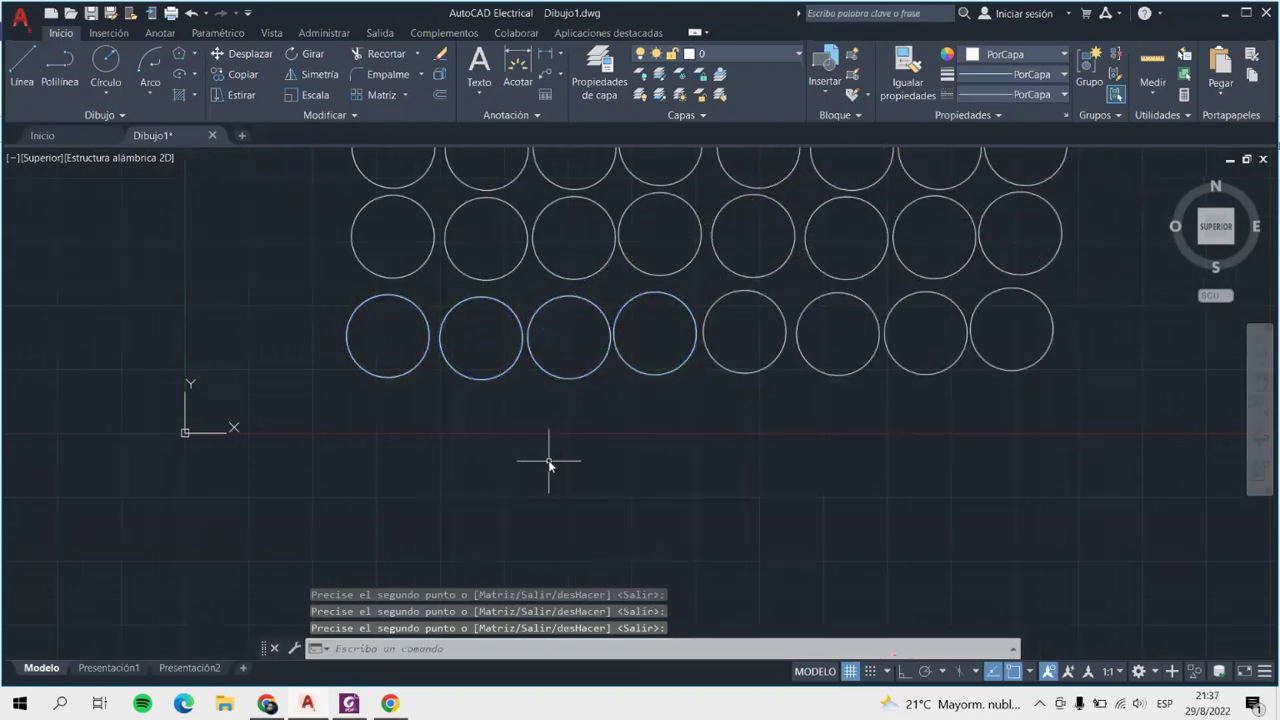
pyautogui.scroll(-4, 548, 463)
pyautogui.scroll(2, 748, 428)
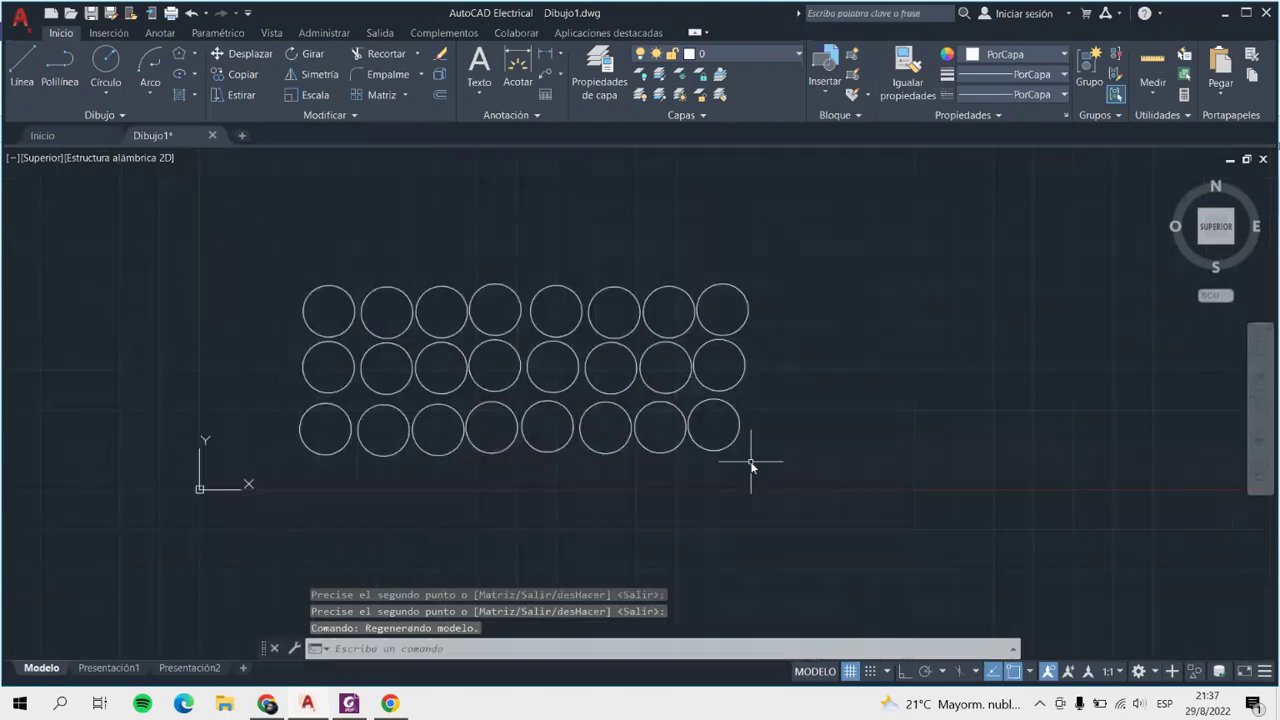
# Draw a wide, thick-walled rectangle to the right of the circle grid.
pyautogui.scroll(4, 975, 295)
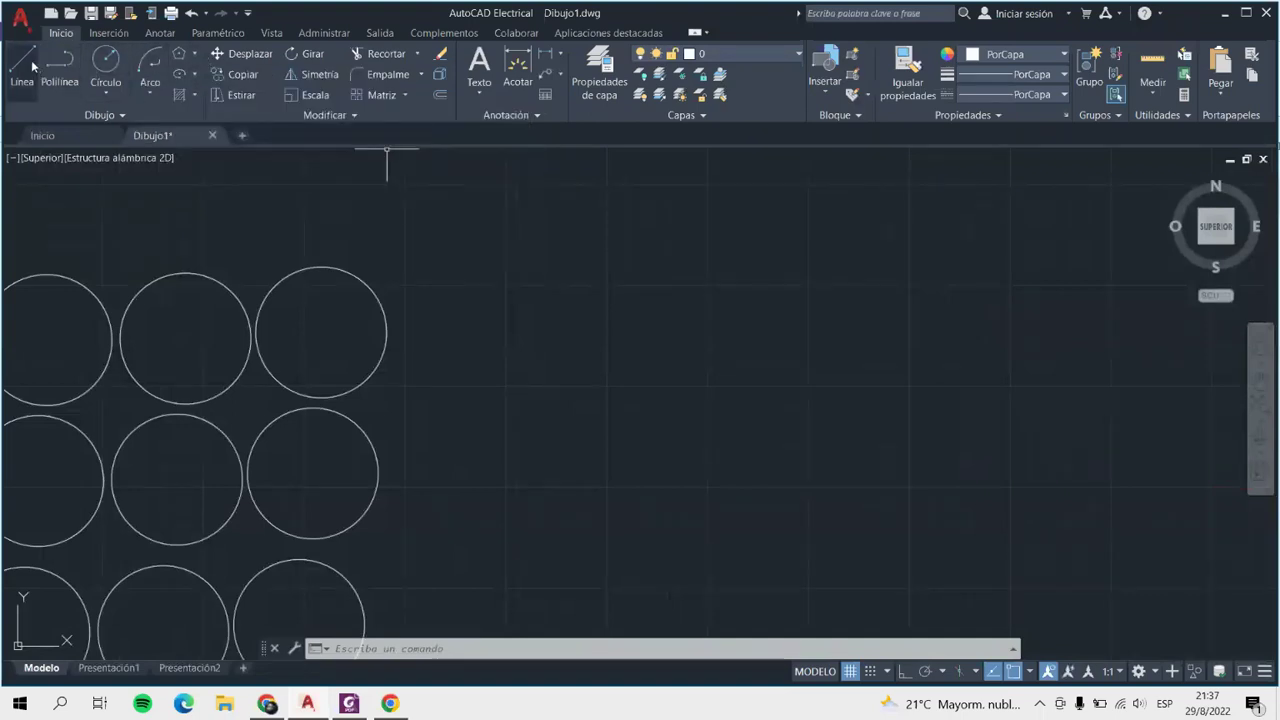
pyautogui.click(180, 54)
pyautogui.click(485, 233)
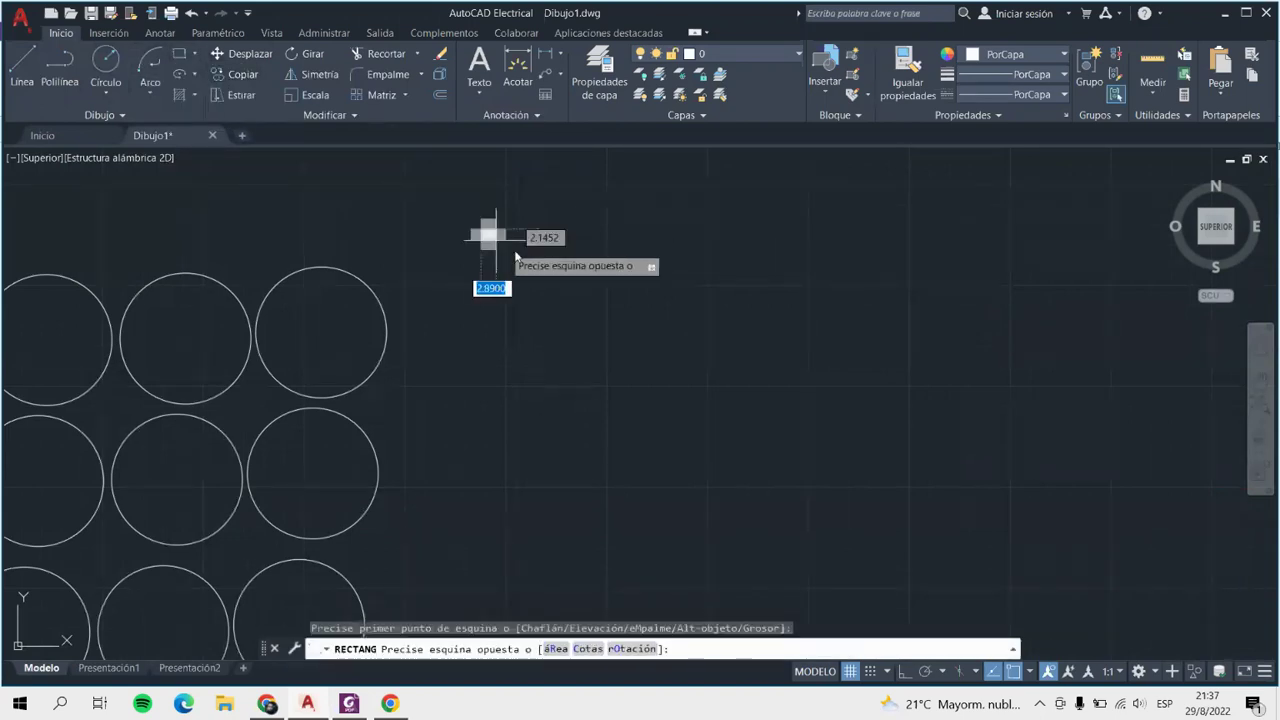
pyautogui.click(658, 350)
pyautogui.scroll(4, 713, 240)
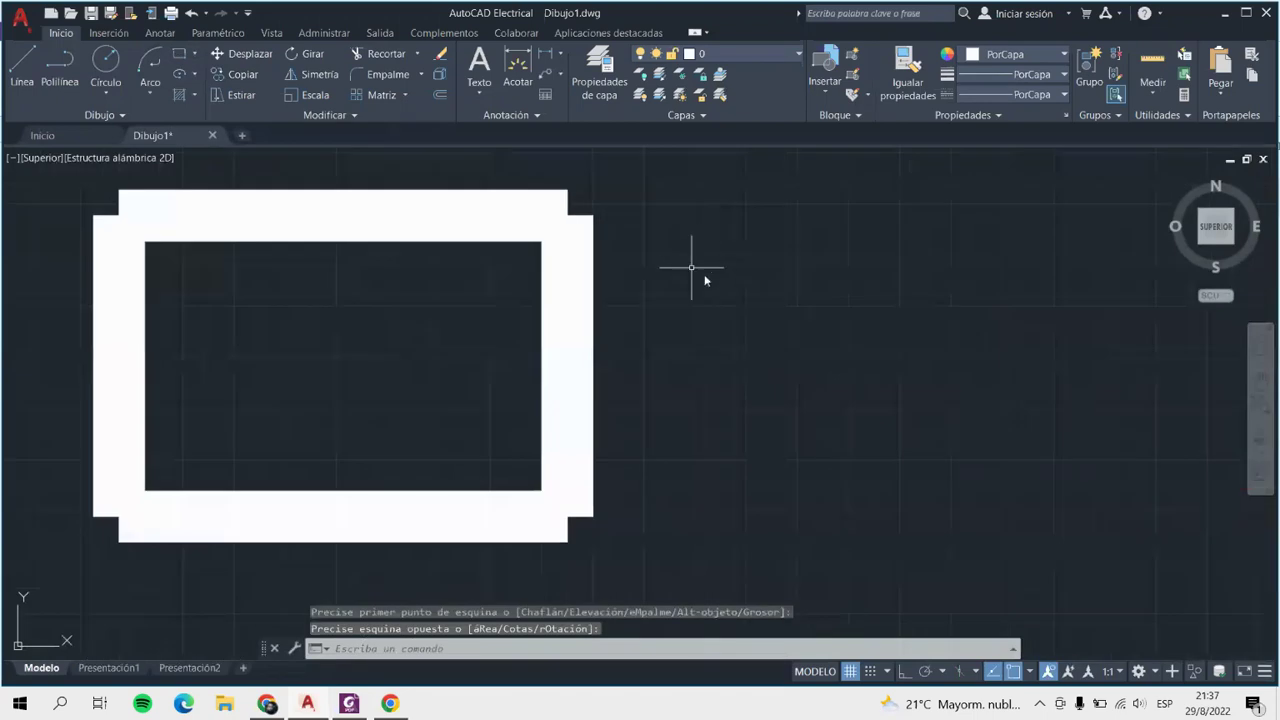
pyautogui.click(195, 55)
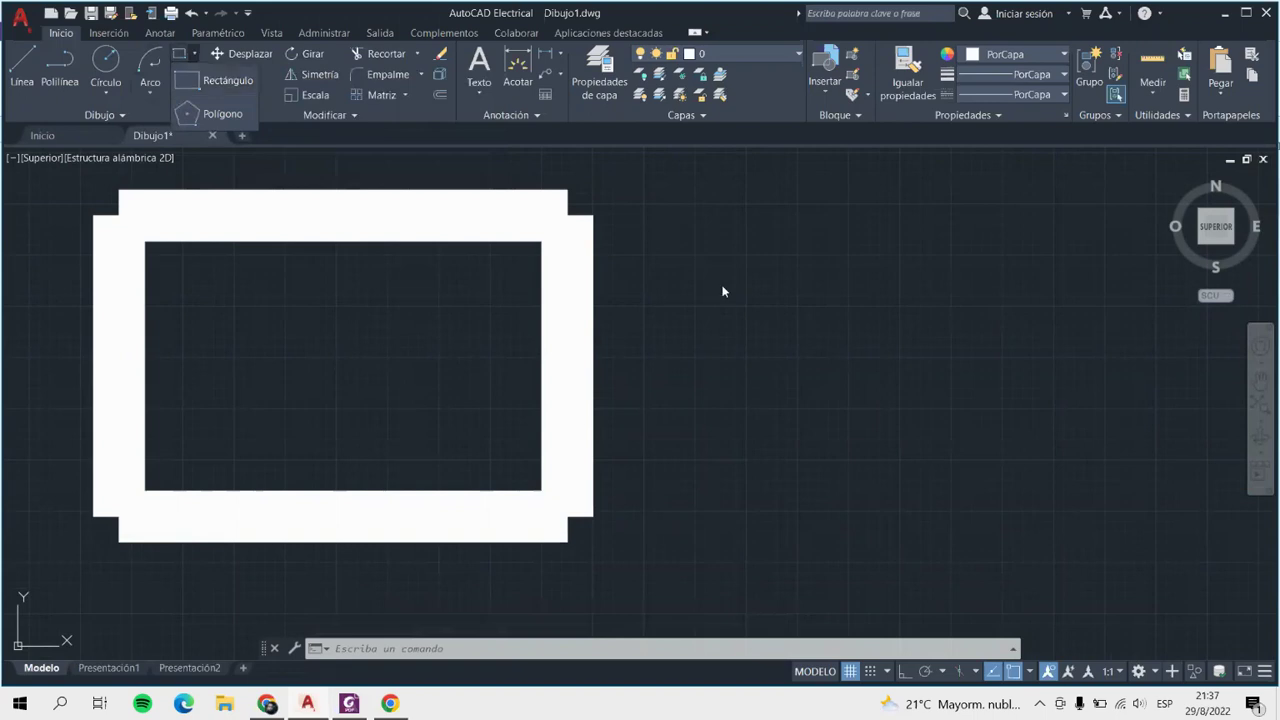
pyautogui.click(237, 79)
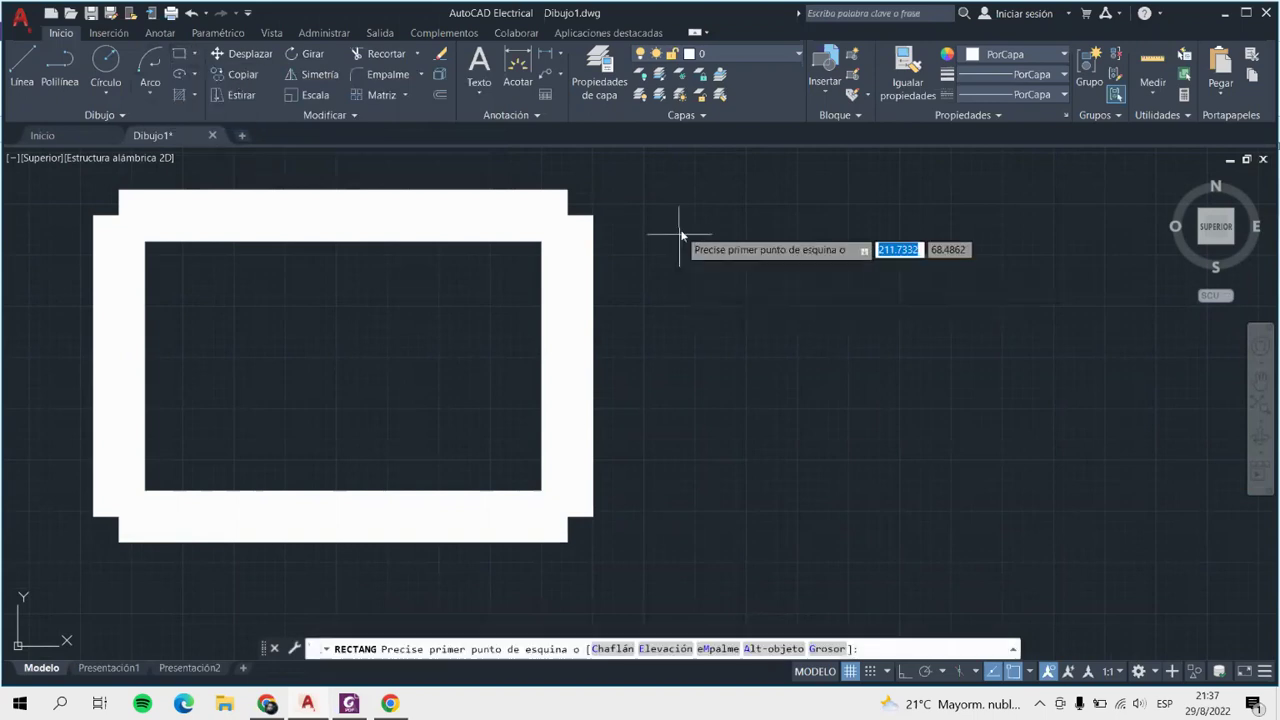
pyautogui.click(683, 223)
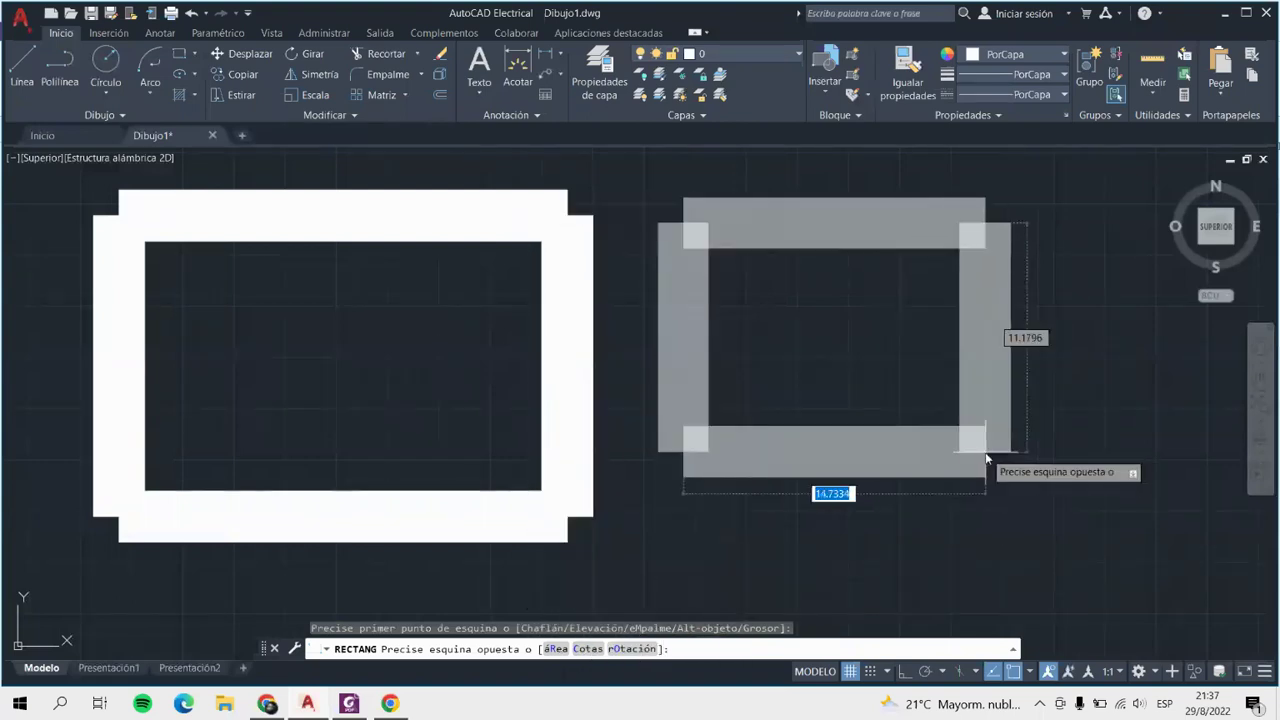
pyautogui.press('Escape')
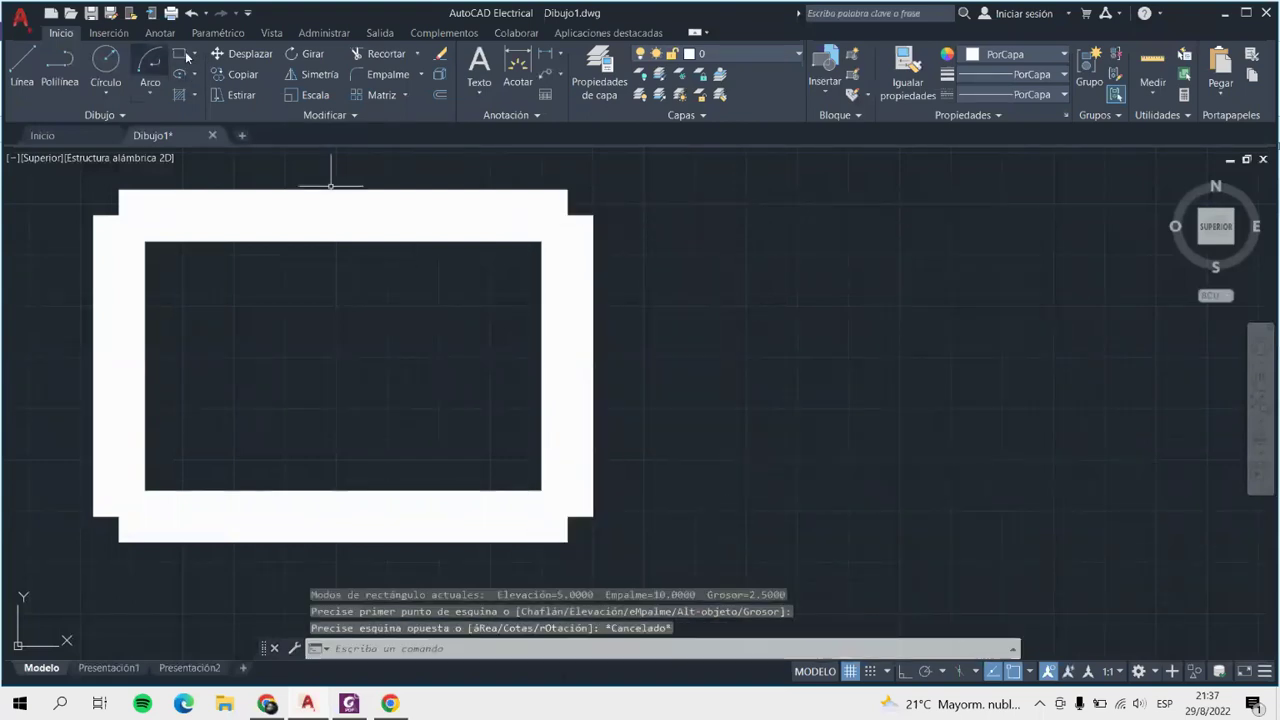
pyautogui.click(182, 55)
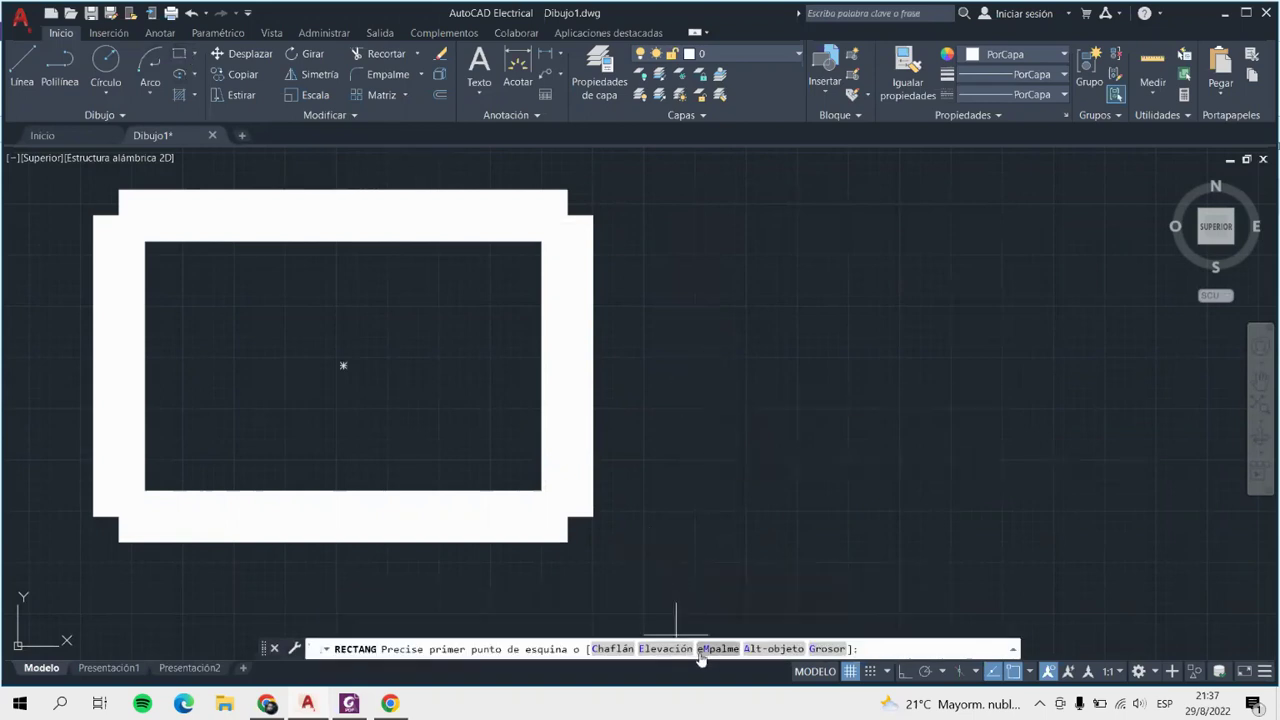
pyautogui.click(773, 649)
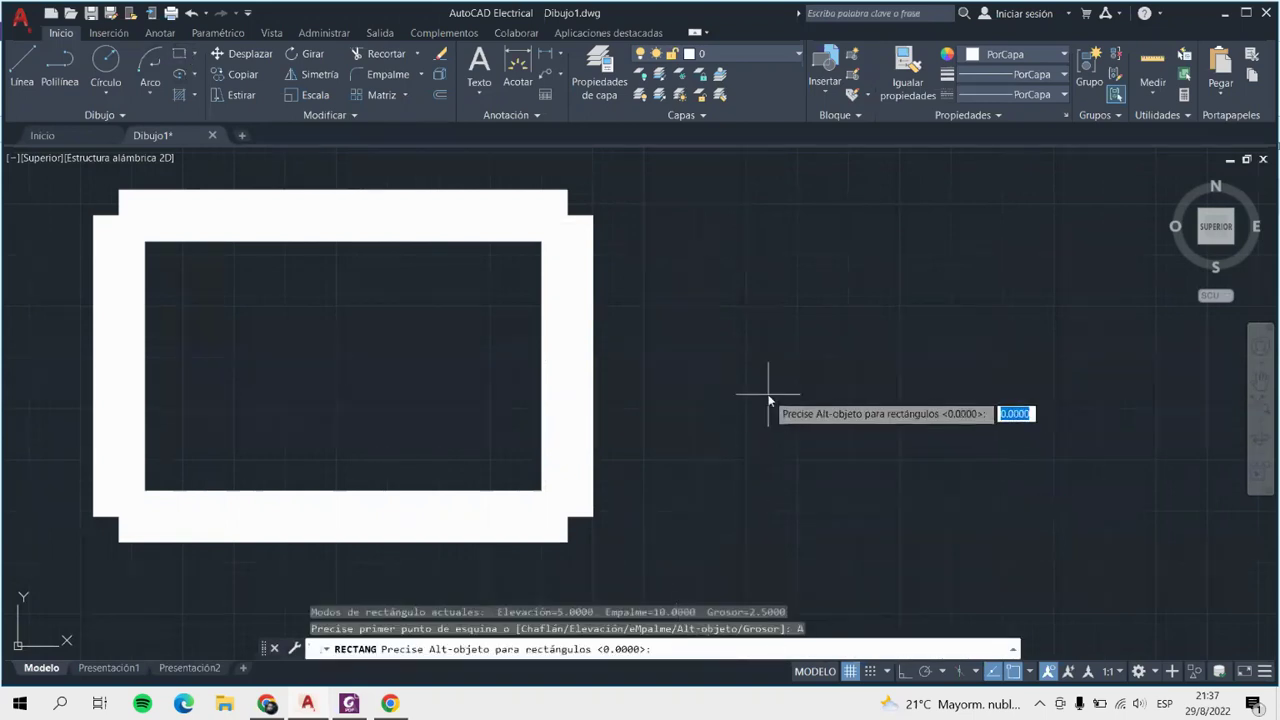
pyautogui.click(686, 286)
pyautogui.press('Escape')
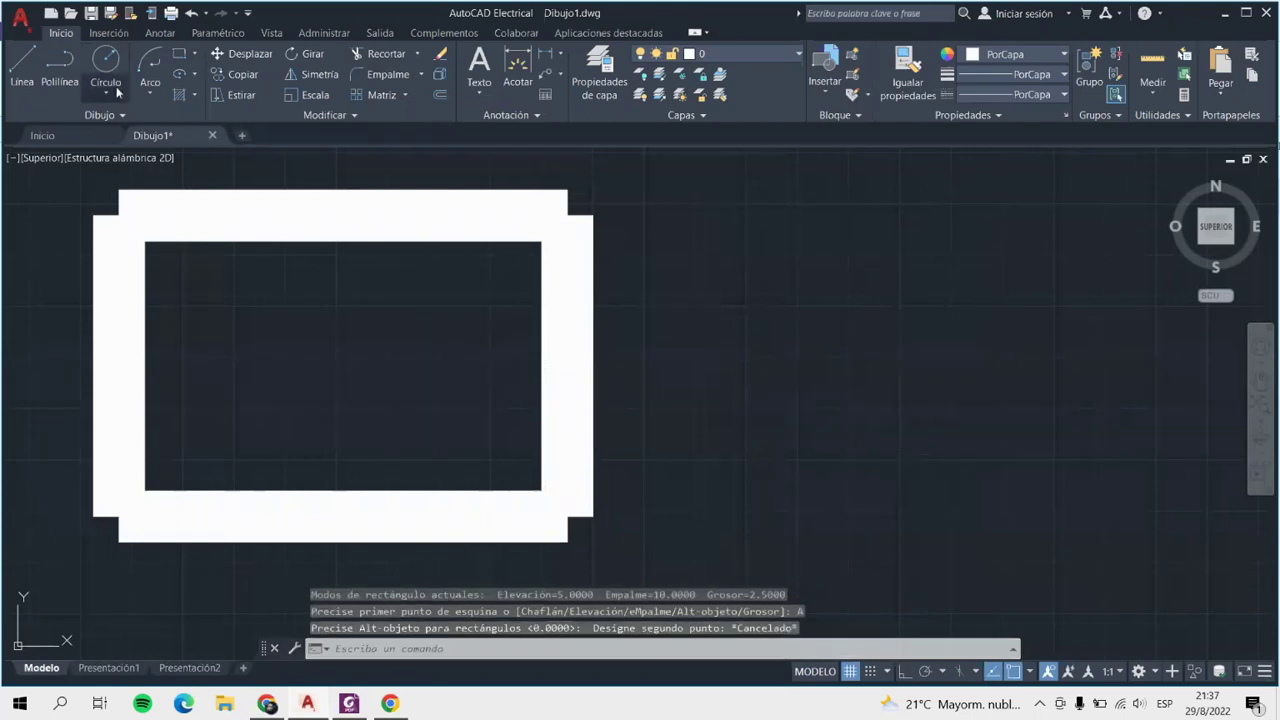
pyautogui.click(181, 55)
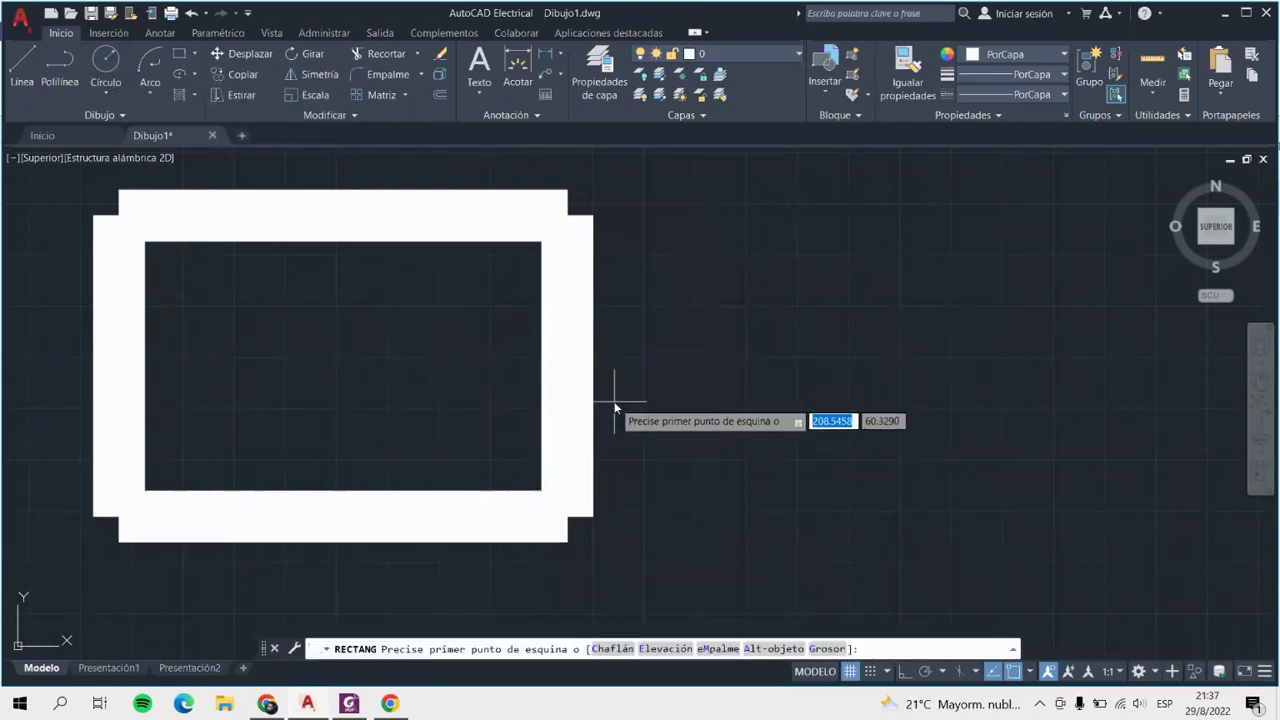
pyautogui.click(612, 649)
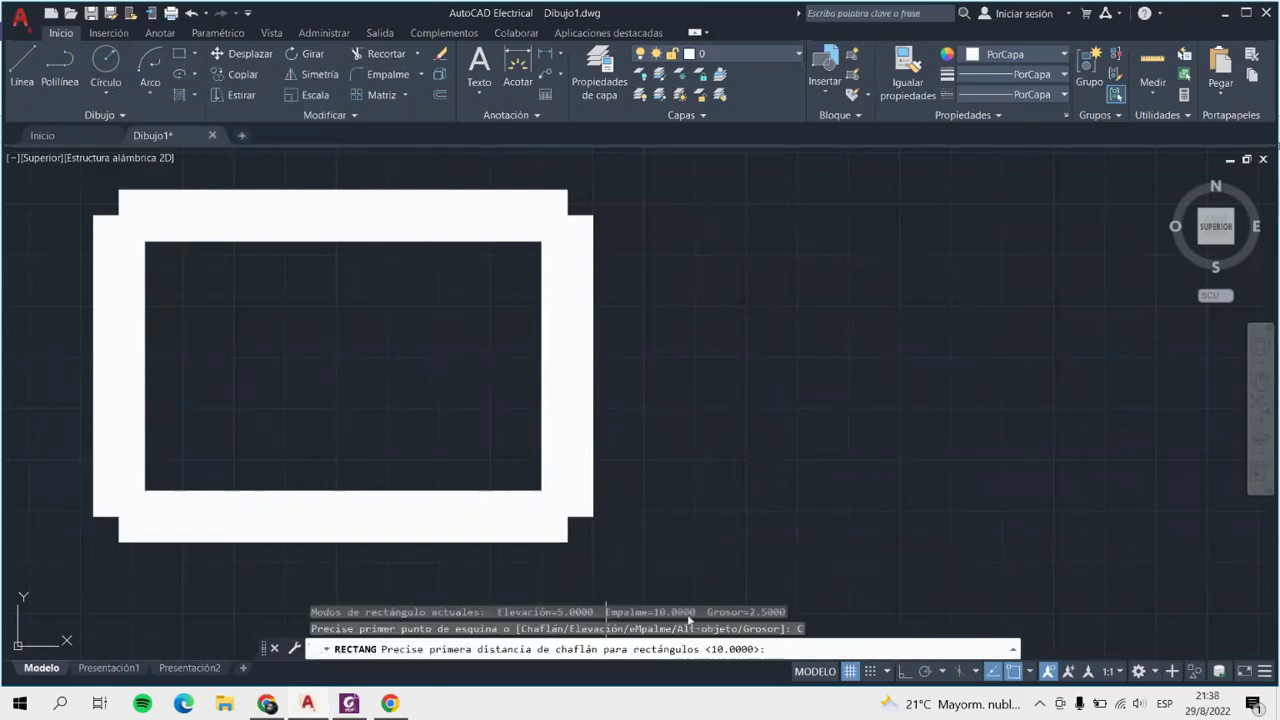
pyautogui.press('Escape')
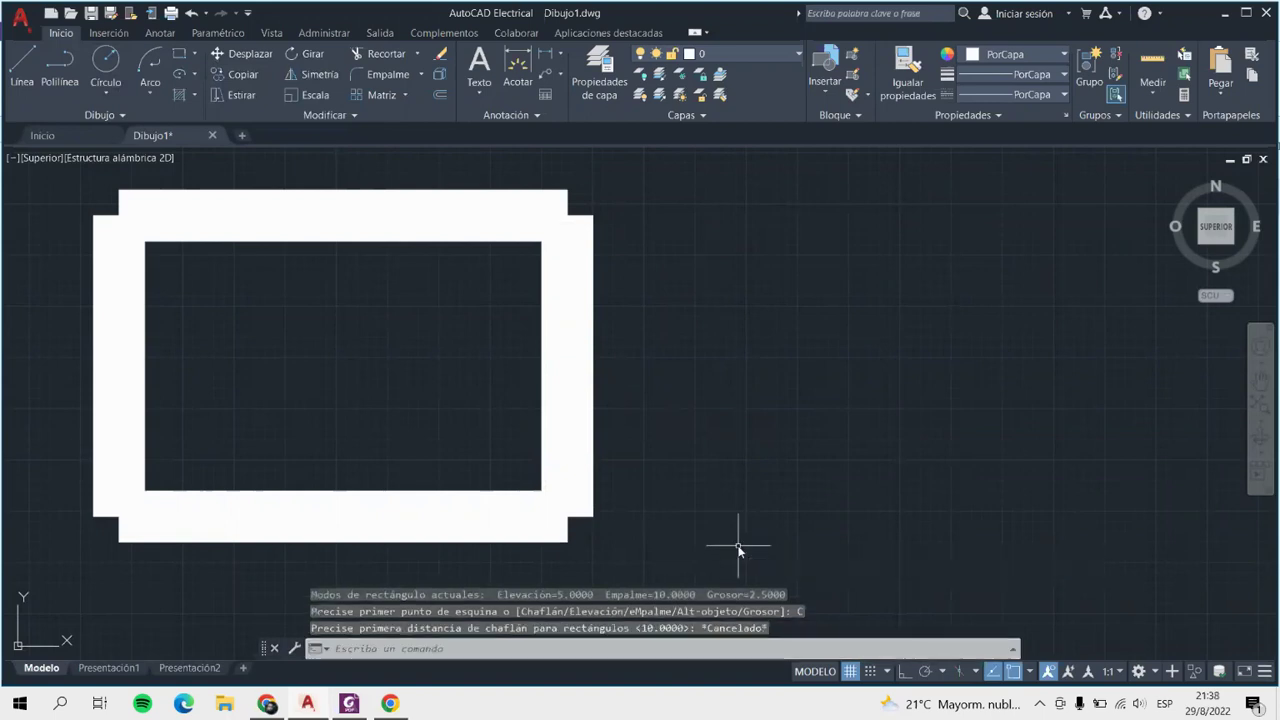
# Stretch the thick rectangular frame to shift it right with Estirar (Stretch).
pyautogui.click(241, 95)
pyautogui.click(440, 215)
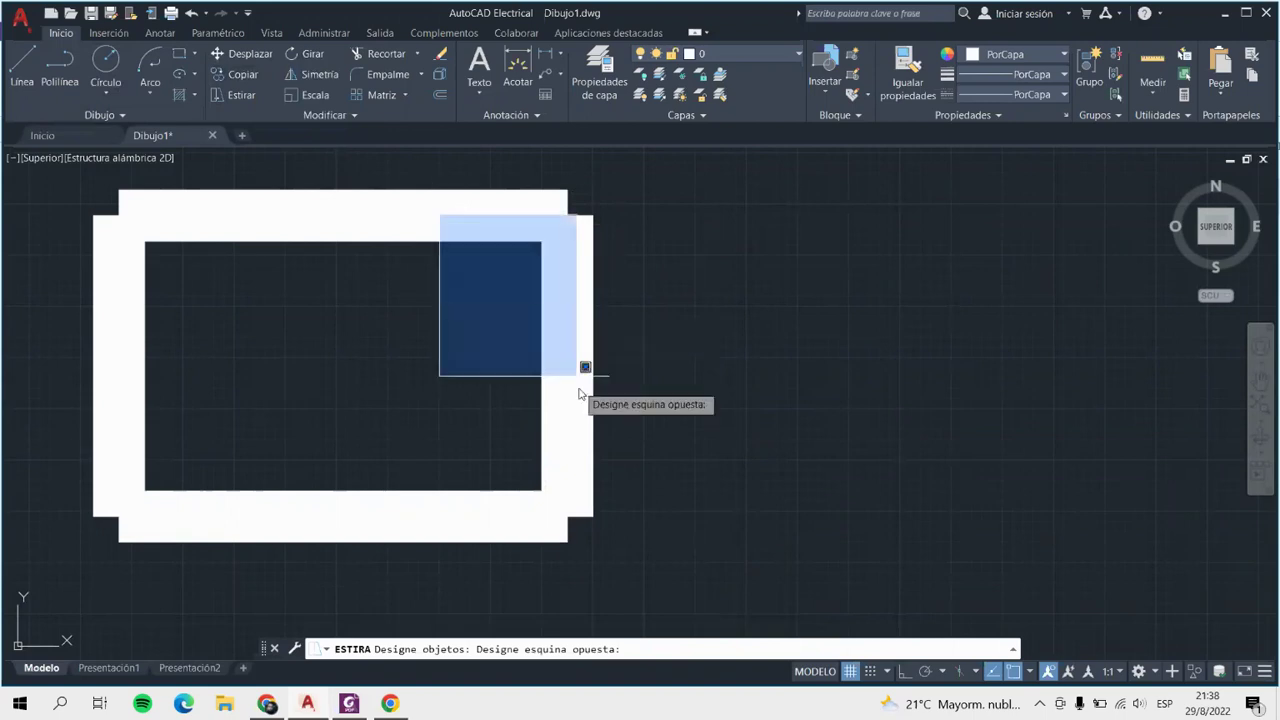
pyautogui.click(746, 562)
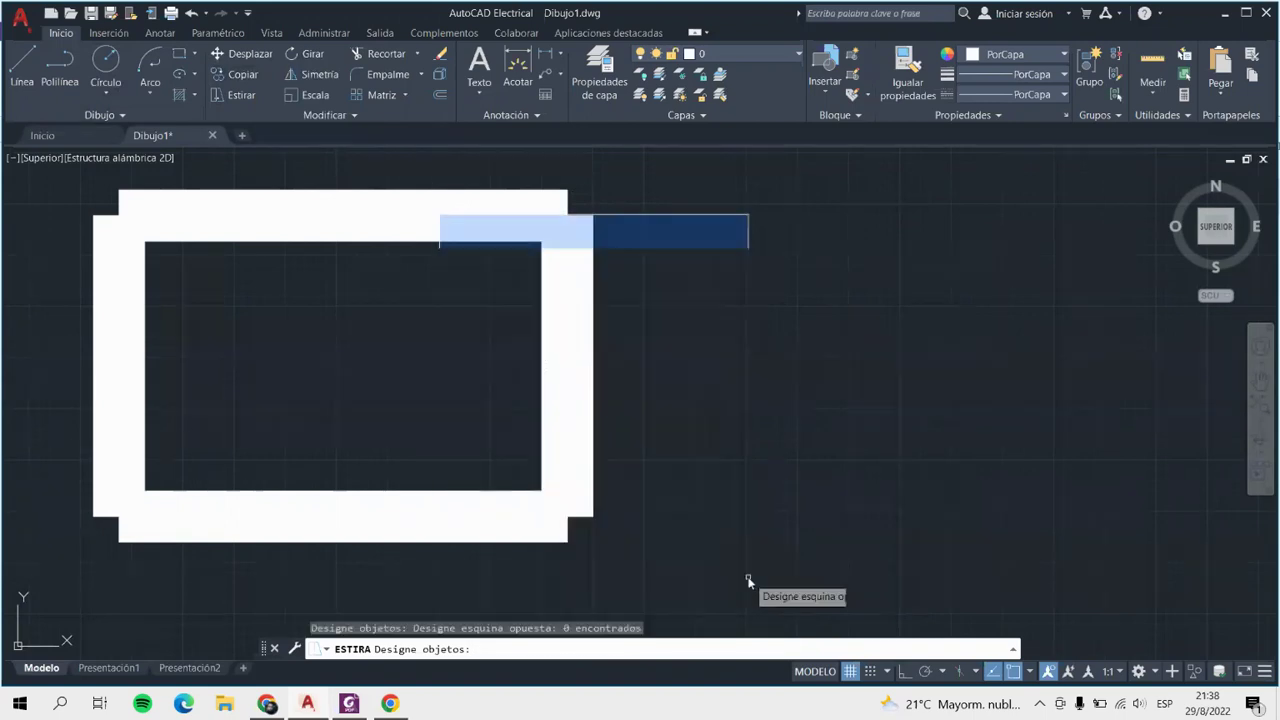
pyautogui.click(464, 210)
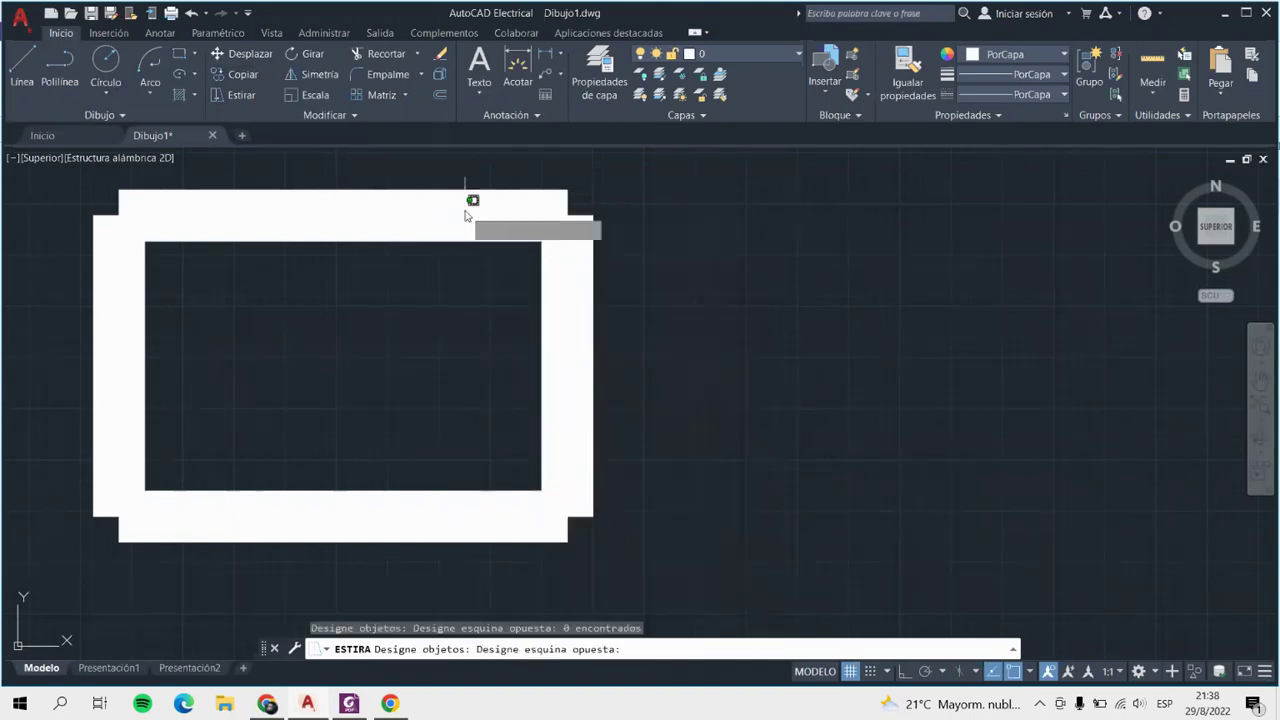
pyautogui.click(558, 318)
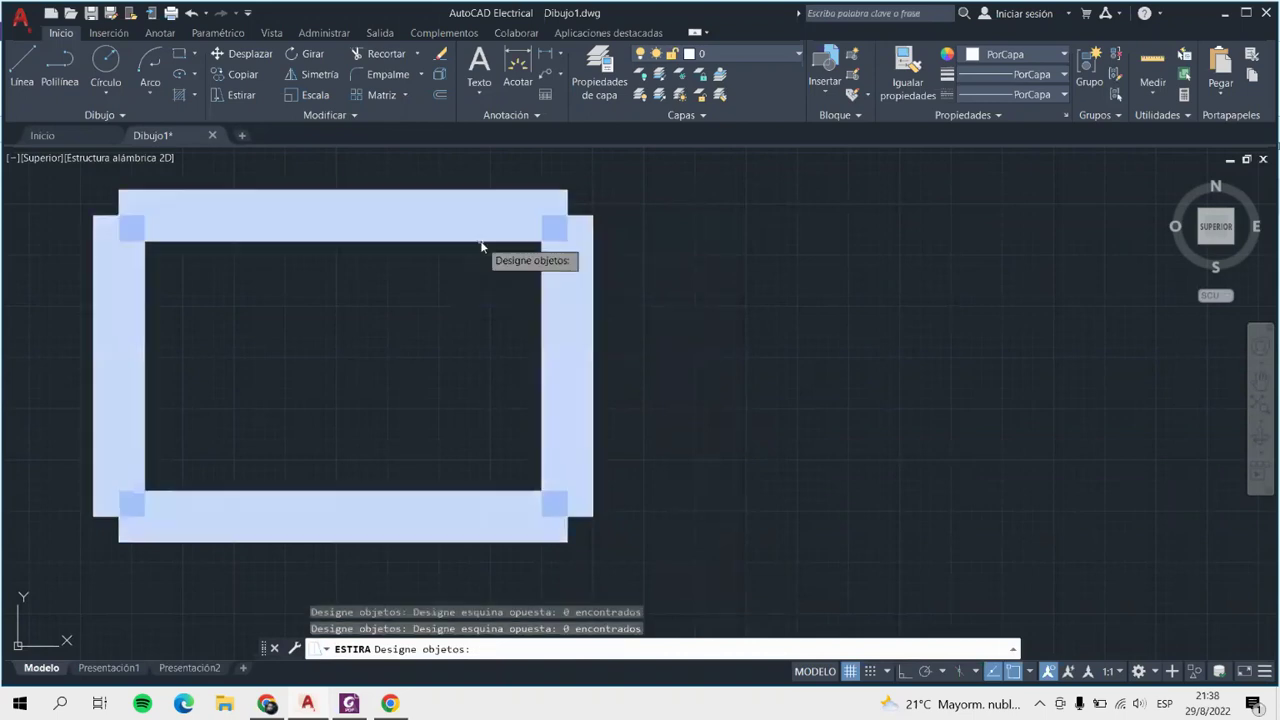
pyautogui.click(405, 188)
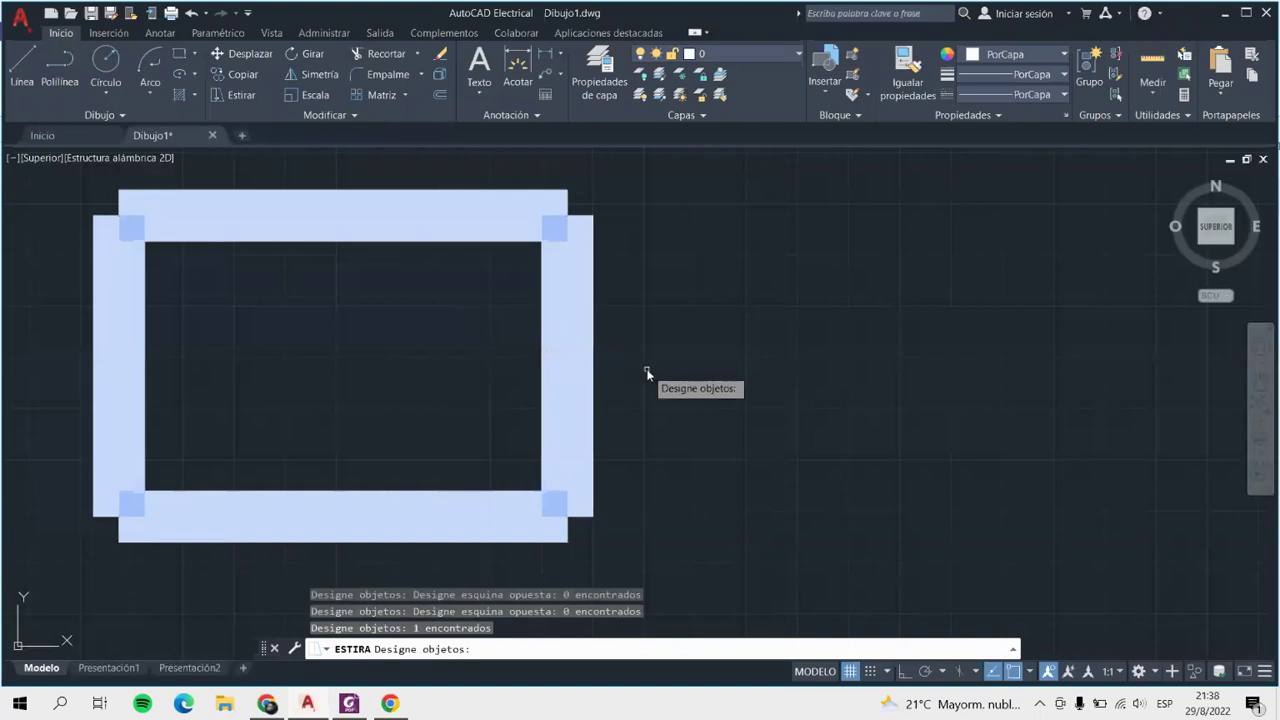
pyautogui.press('Return')
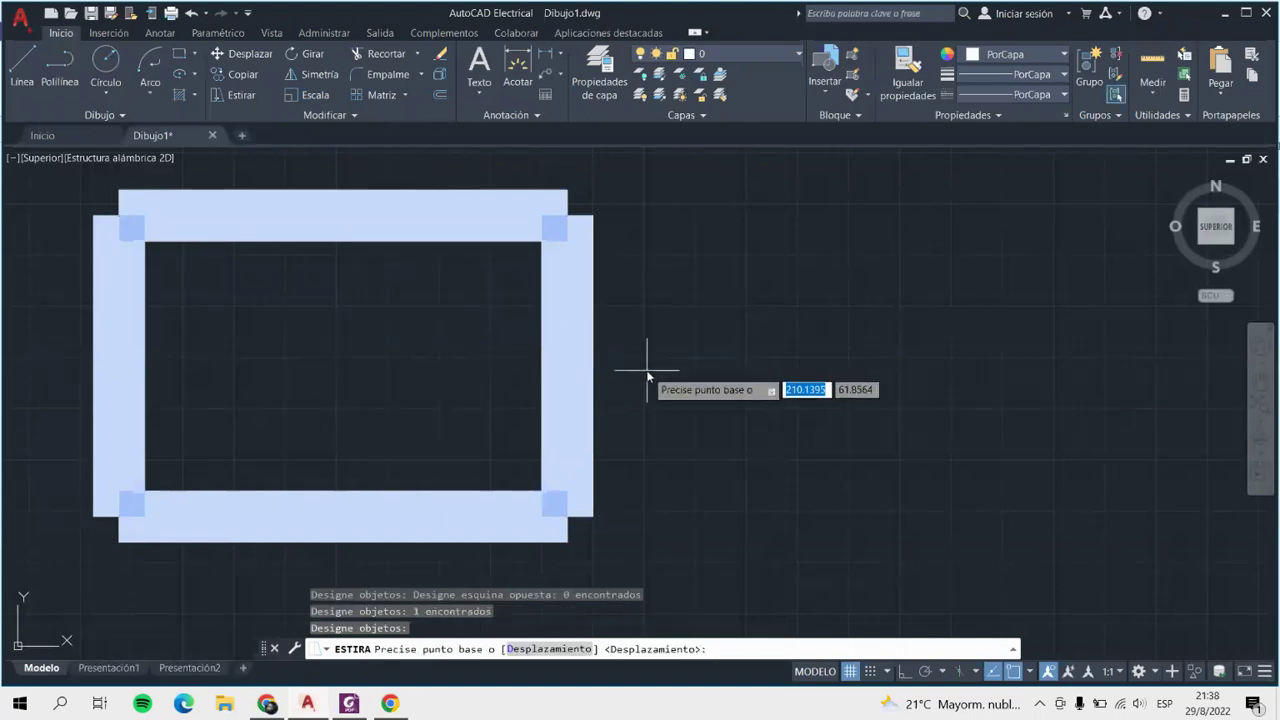
pyautogui.click(565, 355)
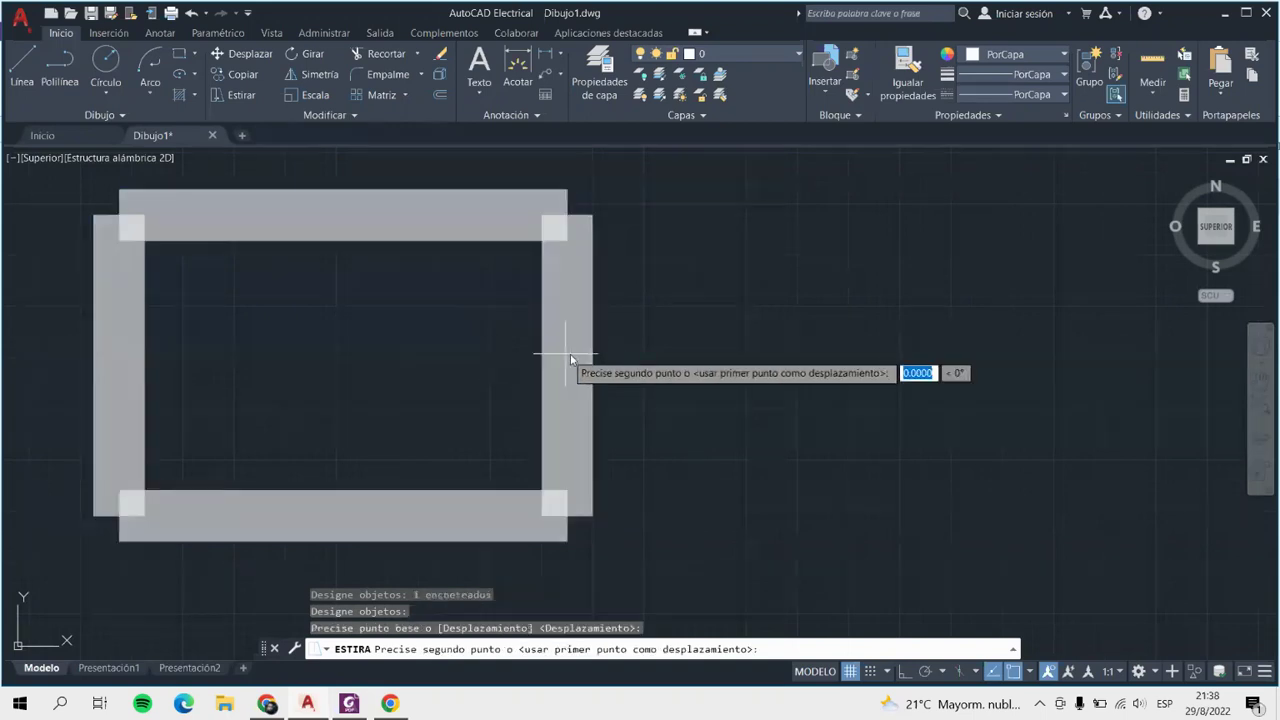
pyautogui.click(865, 355)
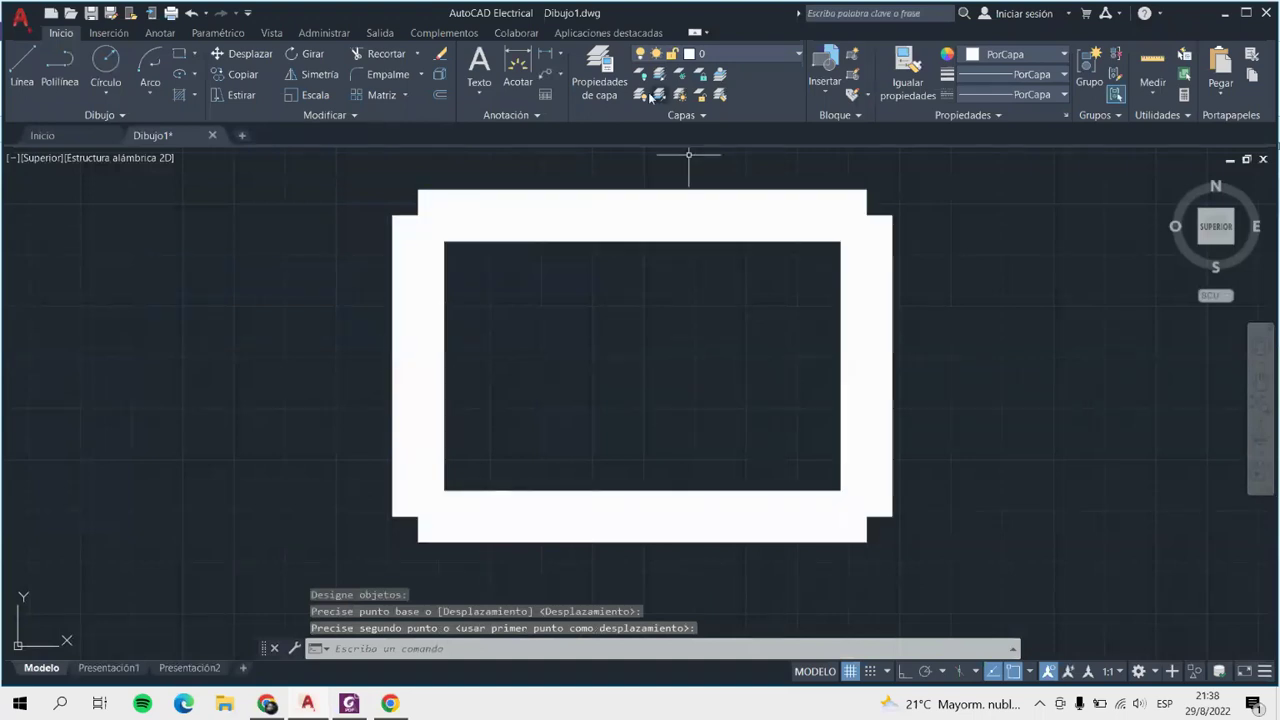
pyautogui.scroll(-3, 517, 306)
pyautogui.scroll(2, 971, 294)
# Window-select the circle grid and old frame and delete them.
pyautogui.scroll(-5, 817, 289)
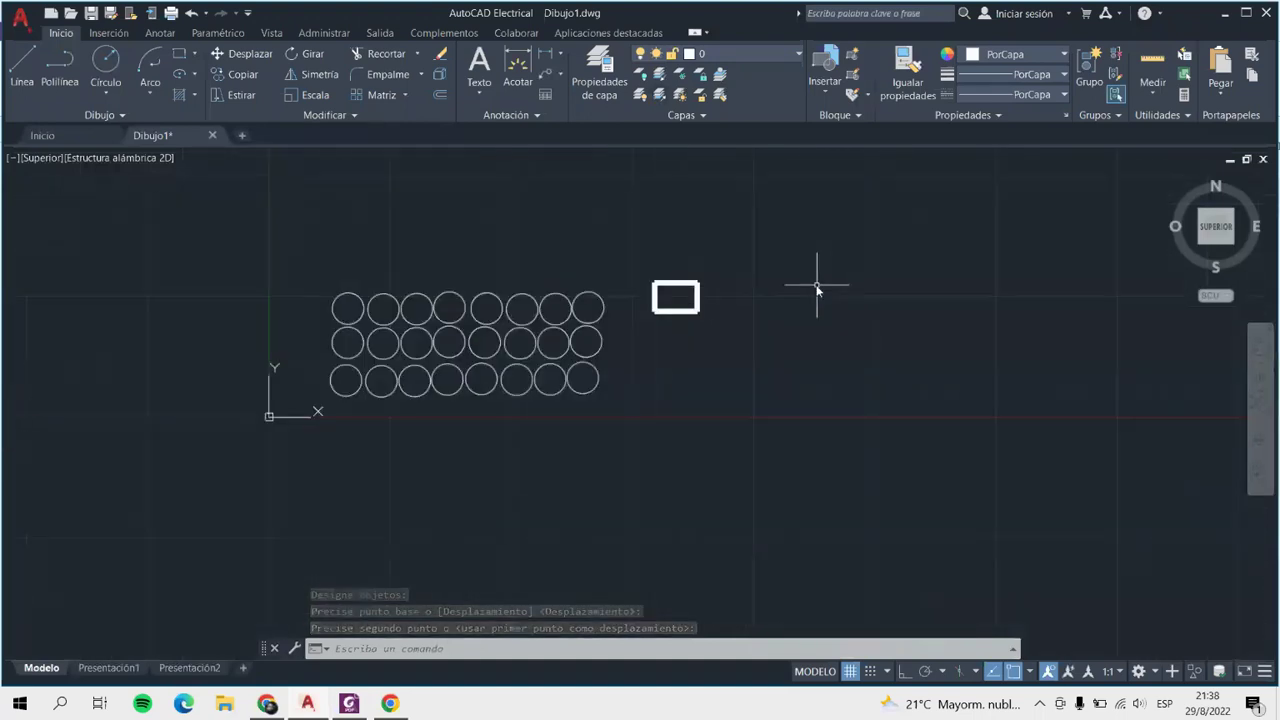
pyautogui.click(300, 222)
pyautogui.click(848, 448)
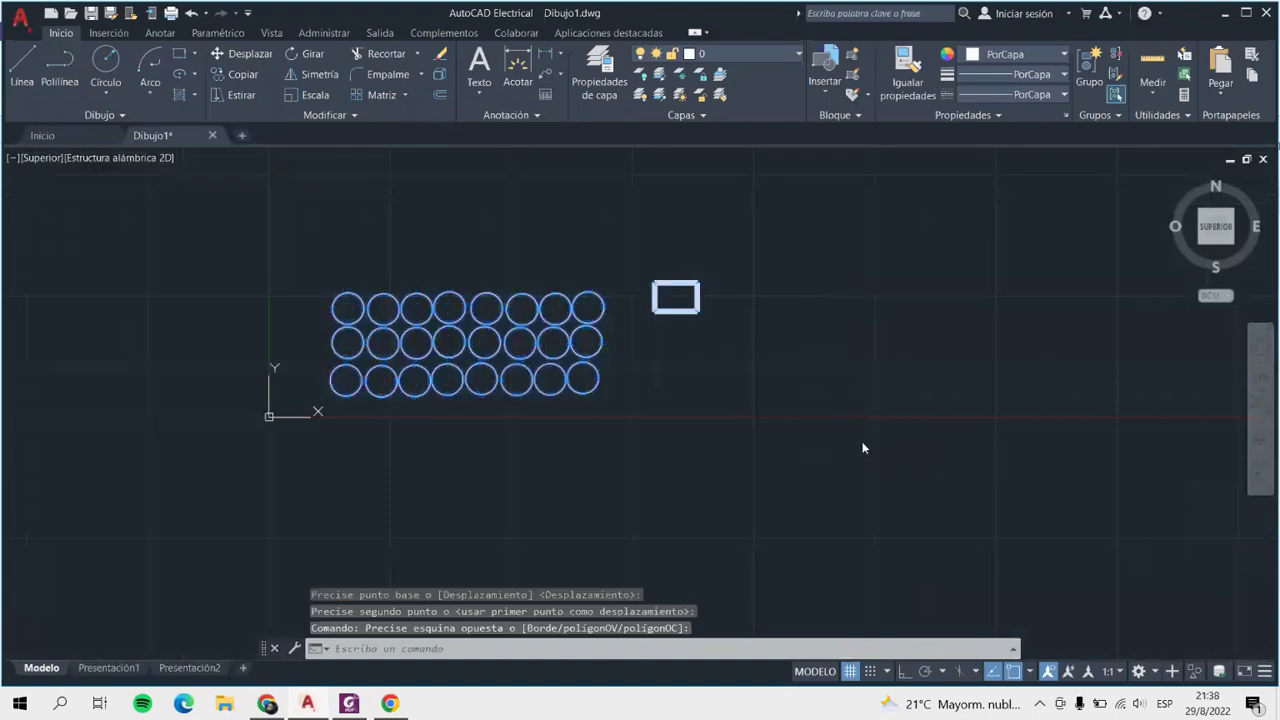
pyautogui.press('Delete')
# Draw a new tall, upright thick-walled rectangle.
pyautogui.scroll(3, 307, 257)
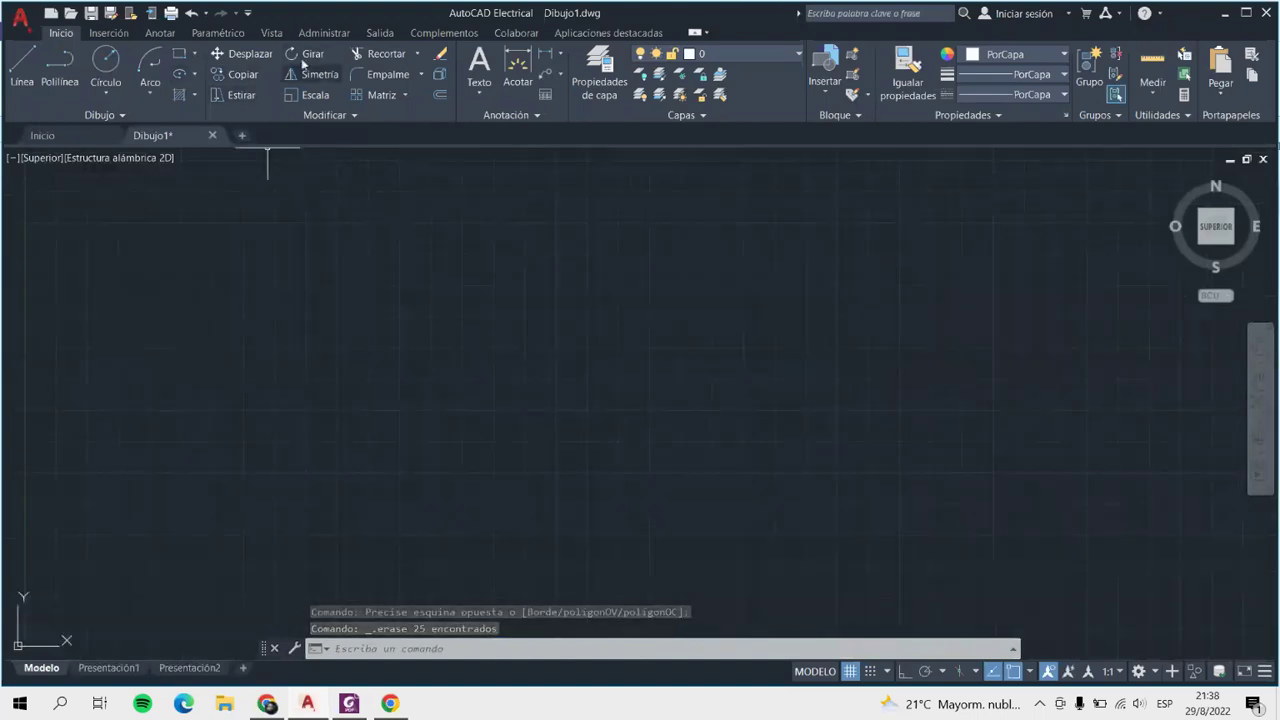
pyautogui.click(180, 55)
pyautogui.click(421, 242)
pyautogui.click(570, 512)
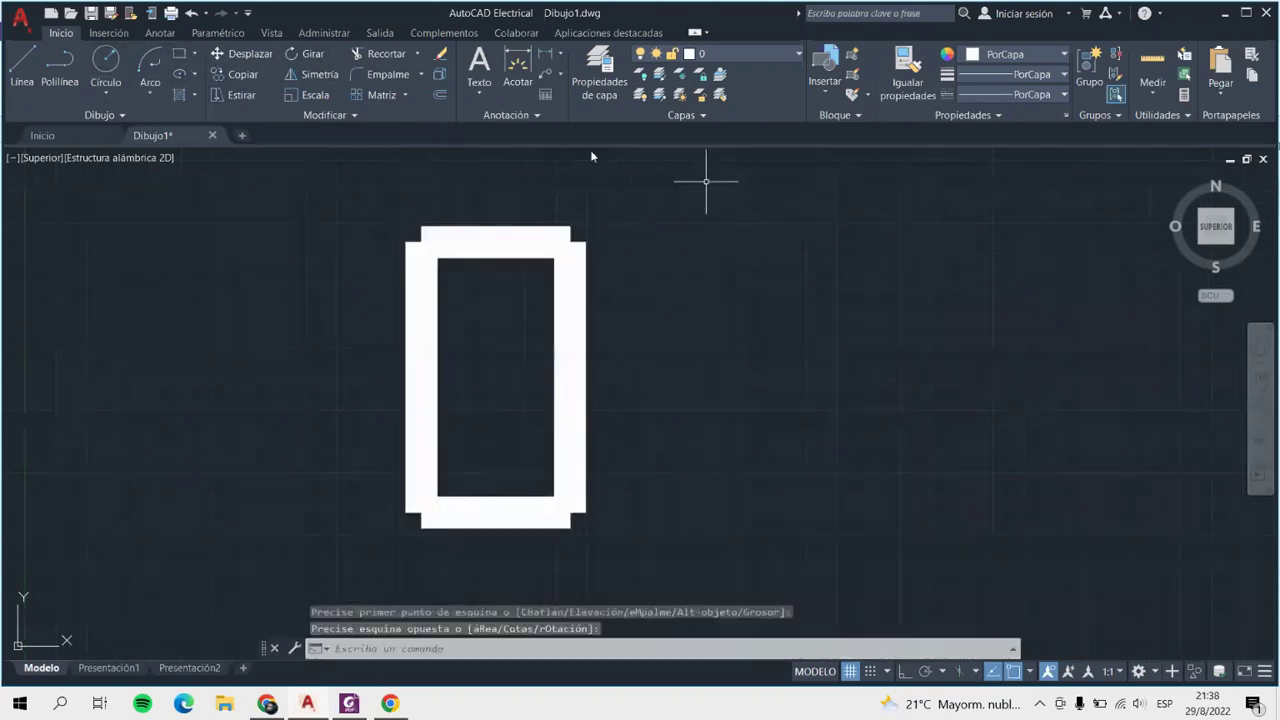
pyautogui.click(300, 54)
pyautogui.click(561, 325)
# Make a trial rotation of the rectangle about its centre with an entered angle of 0.
pyautogui.click(551, 319)
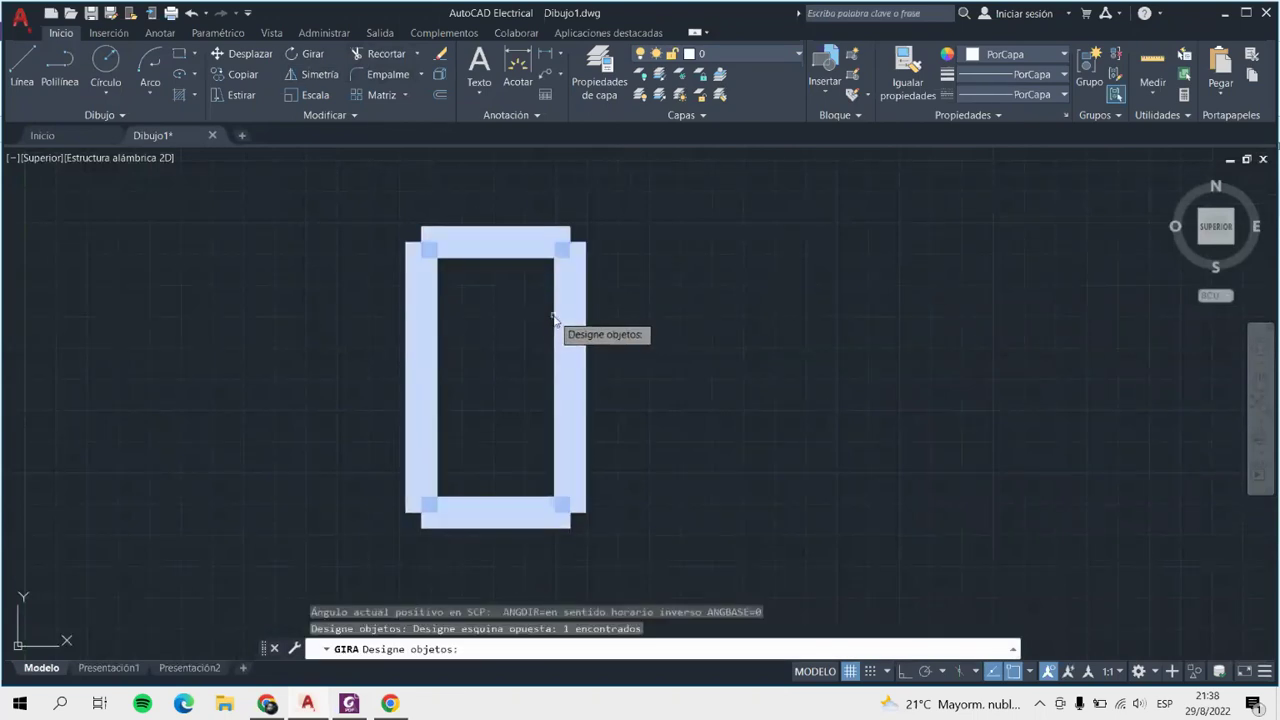
pyautogui.press('Return')
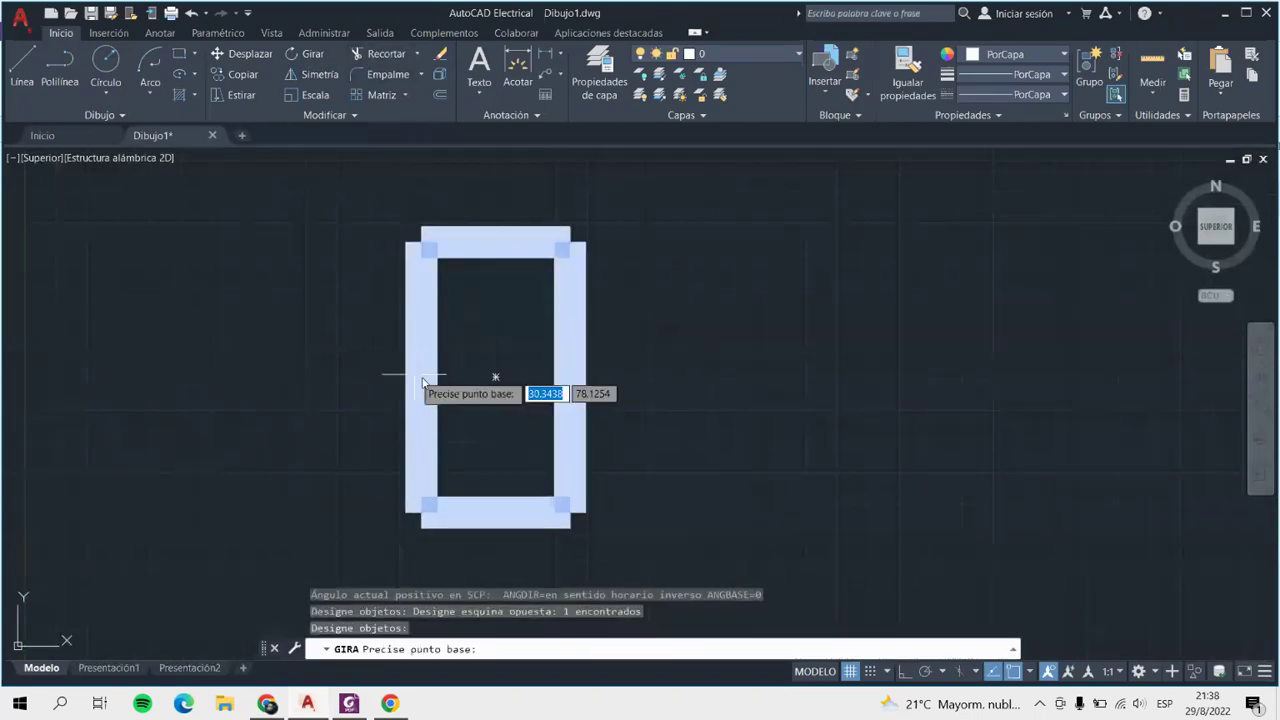
pyautogui.click(495, 376)
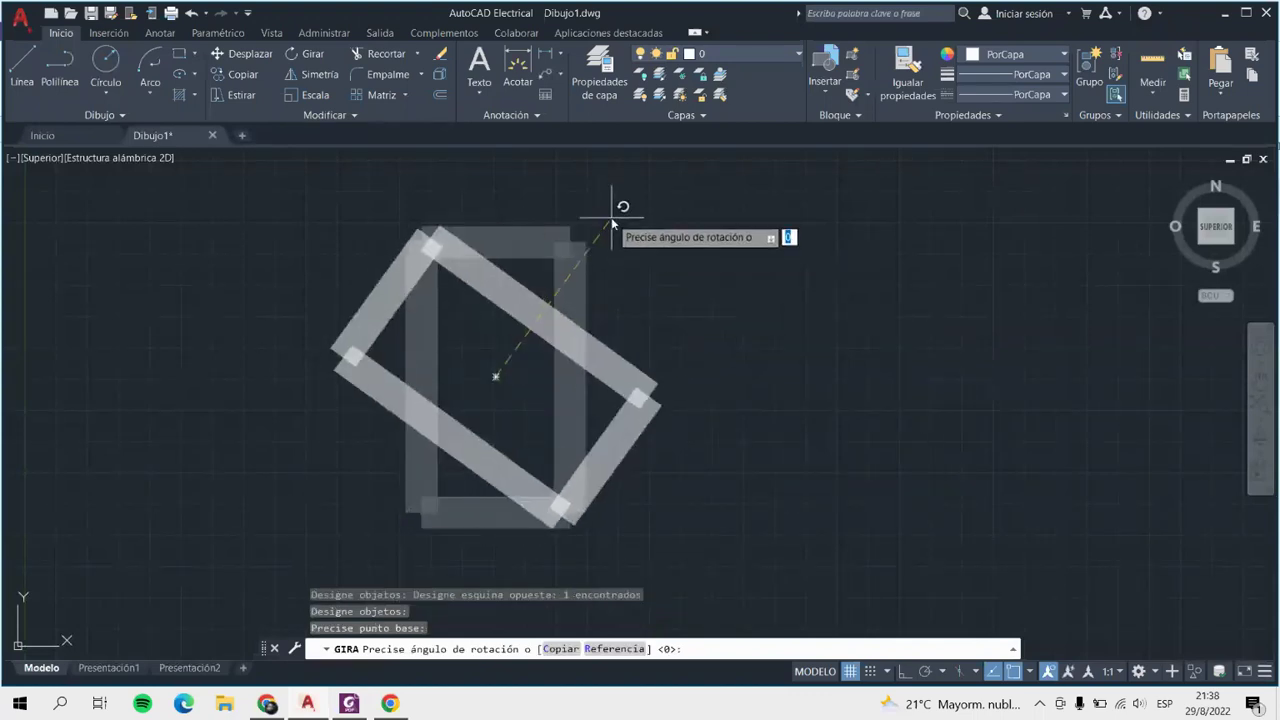
pyautogui.write('180')
pyautogui.press('Return')
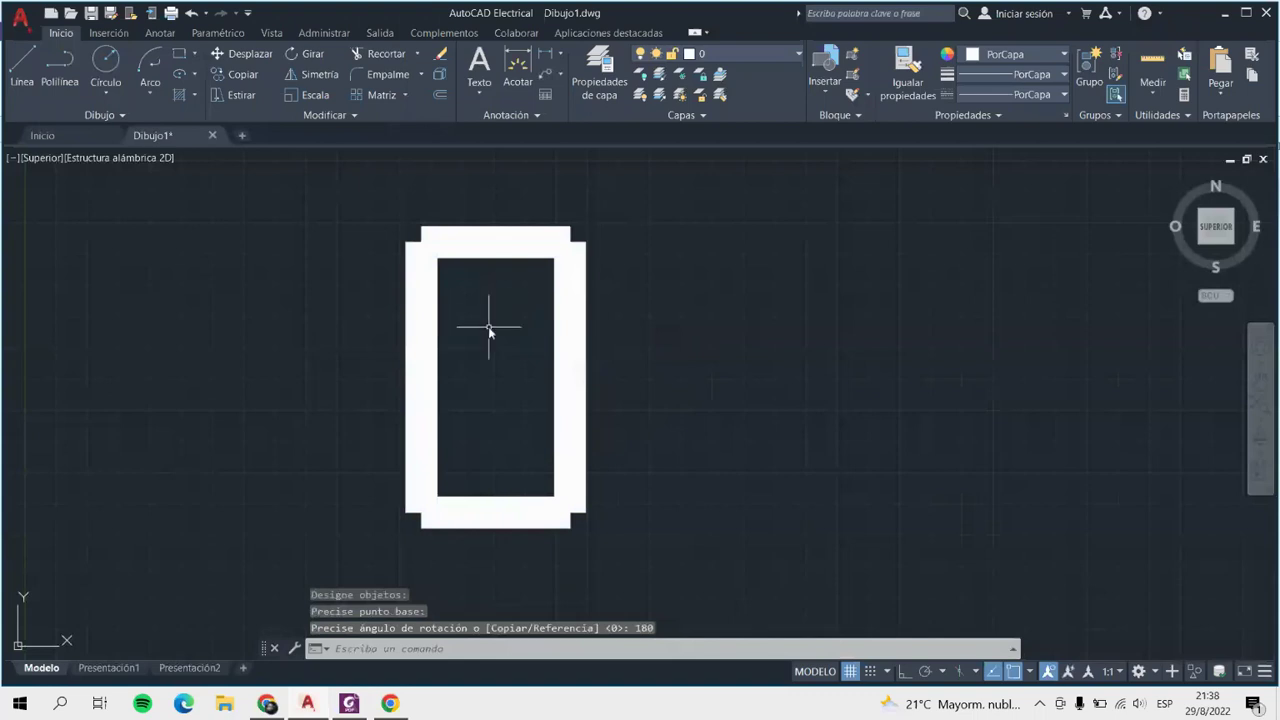
# Rotate the rectangle again about its centre, confirming a full 360-degree turn.
pyautogui.click(229, 76)
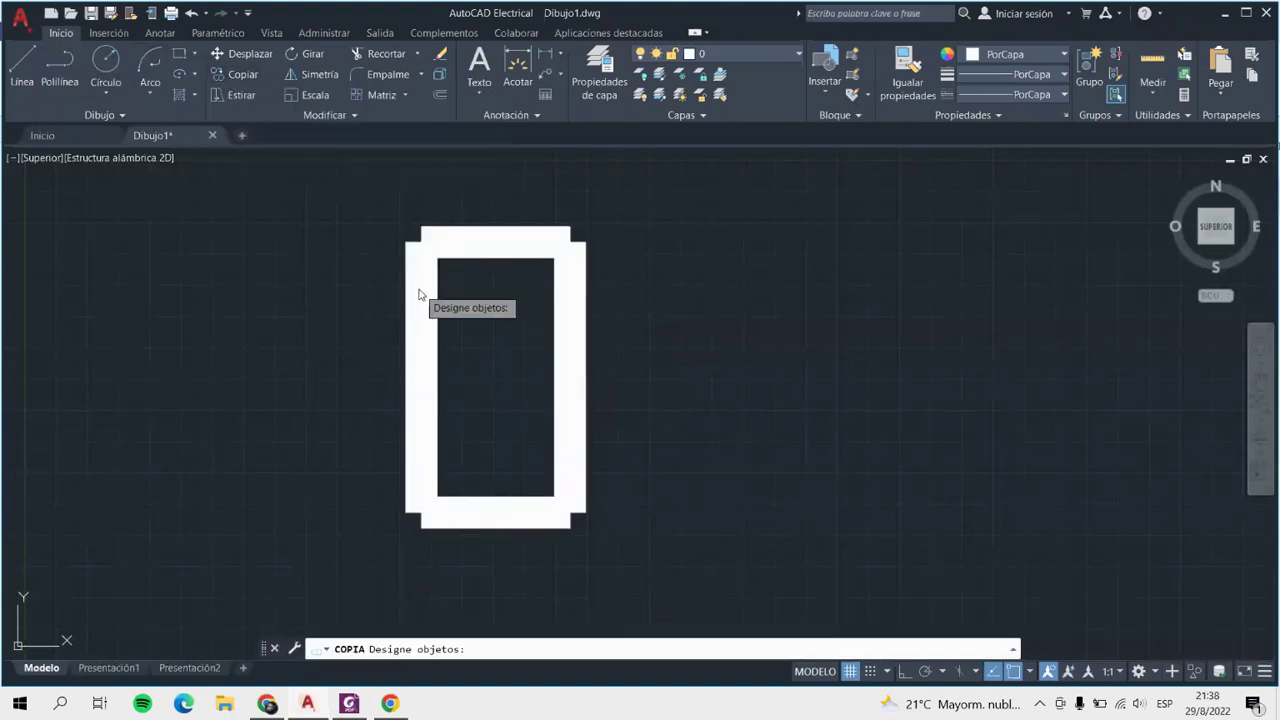
pyautogui.click(297, 53)
pyautogui.click(418, 258)
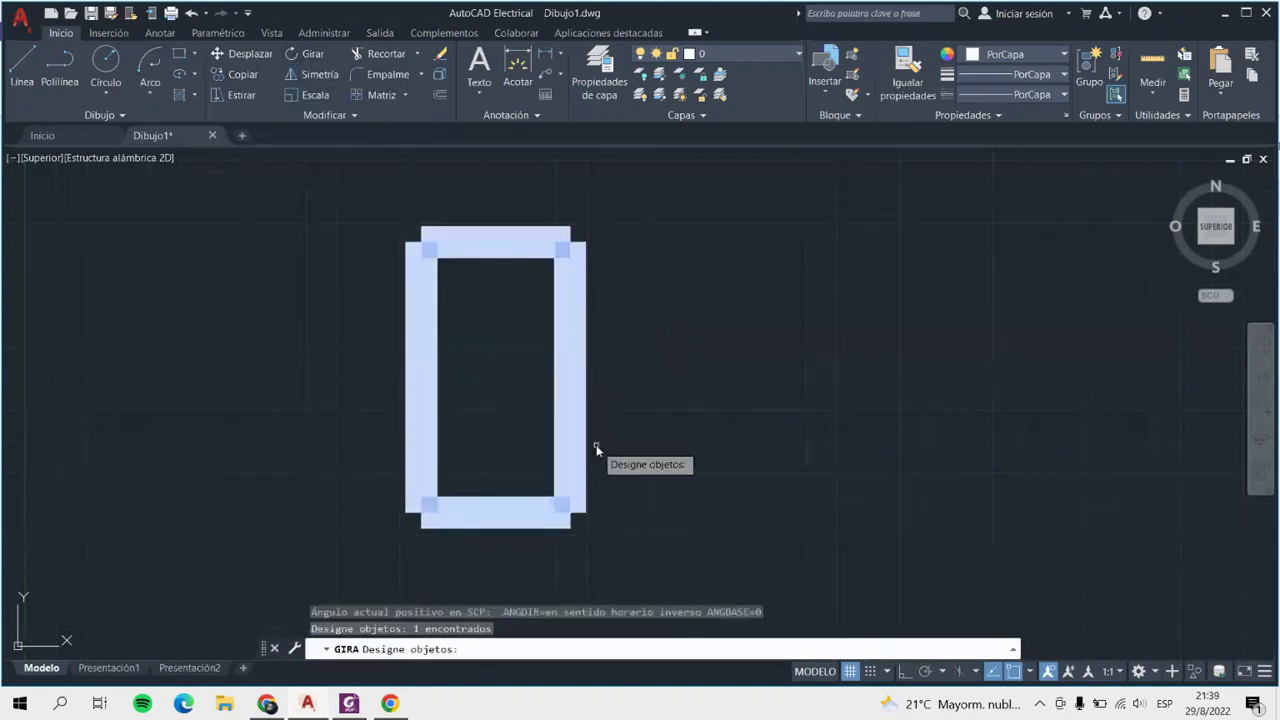
pyautogui.press('Return')
pyautogui.click(495, 376)
pyautogui.write('360')
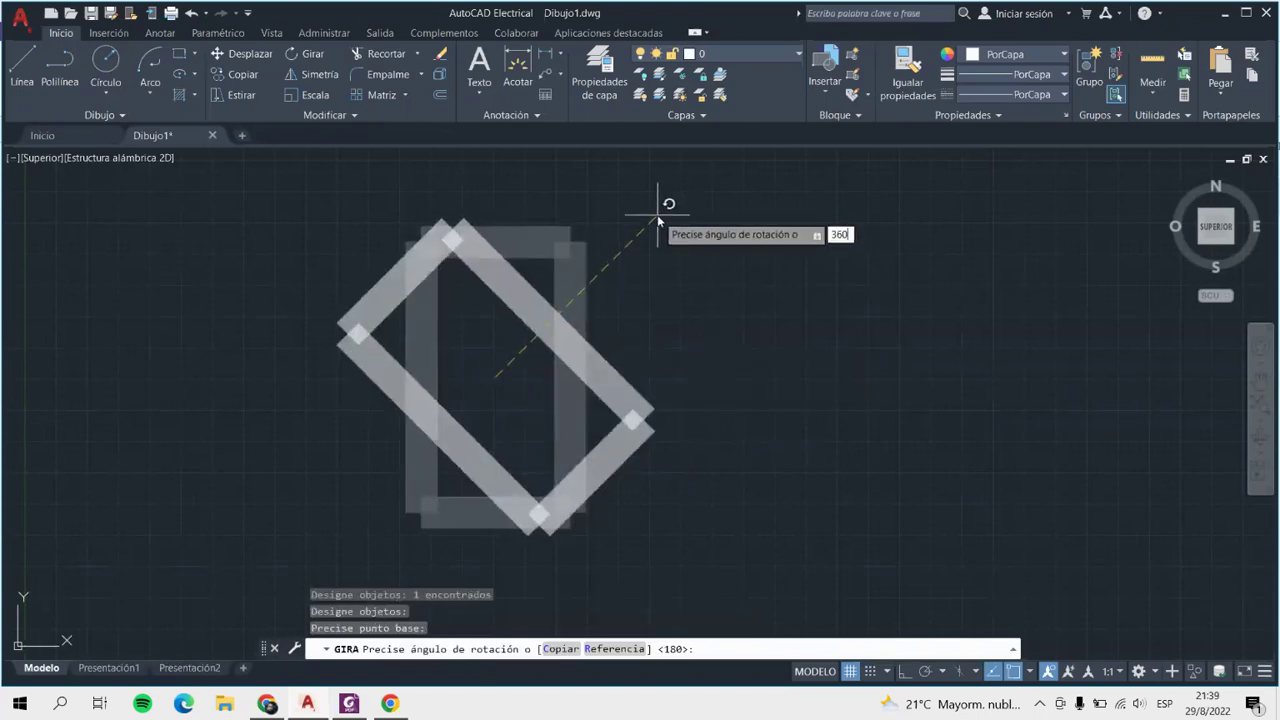
pyautogui.press('Return')
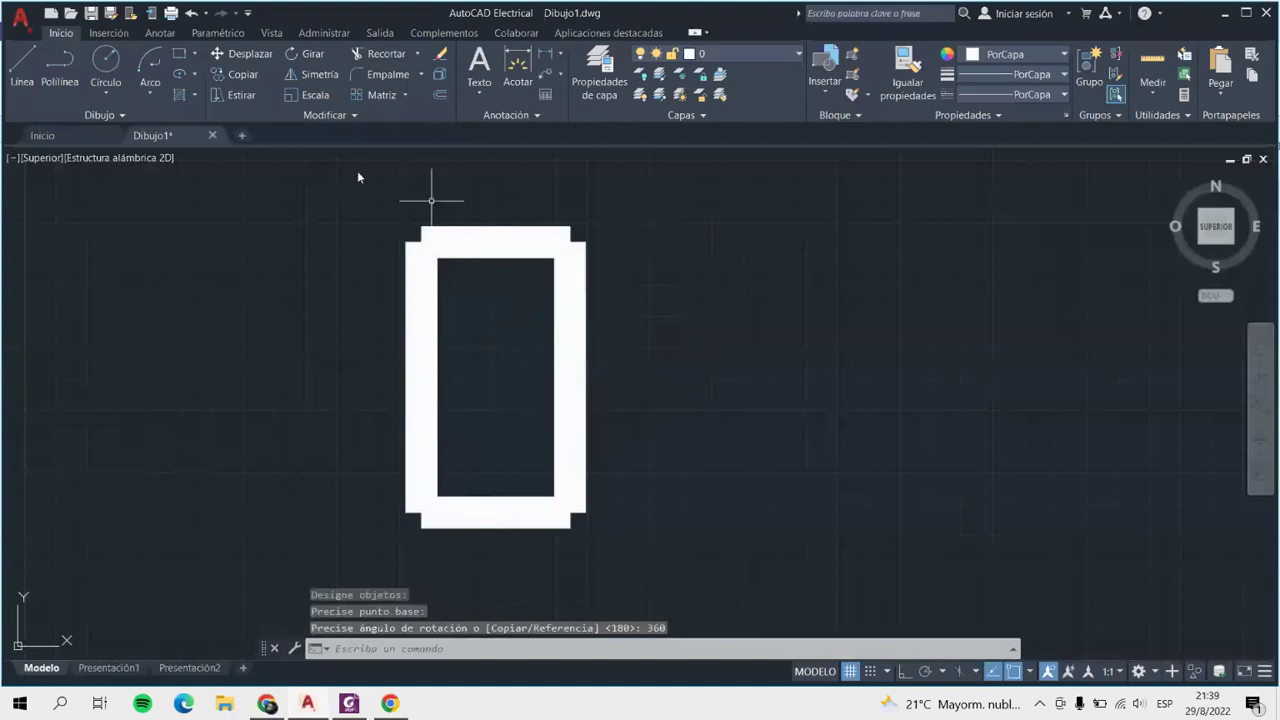
# Rotate the tall thick-walled rectangle 30 degrees about its centre.
pyautogui.click(316, 58)
pyautogui.click(427, 250)
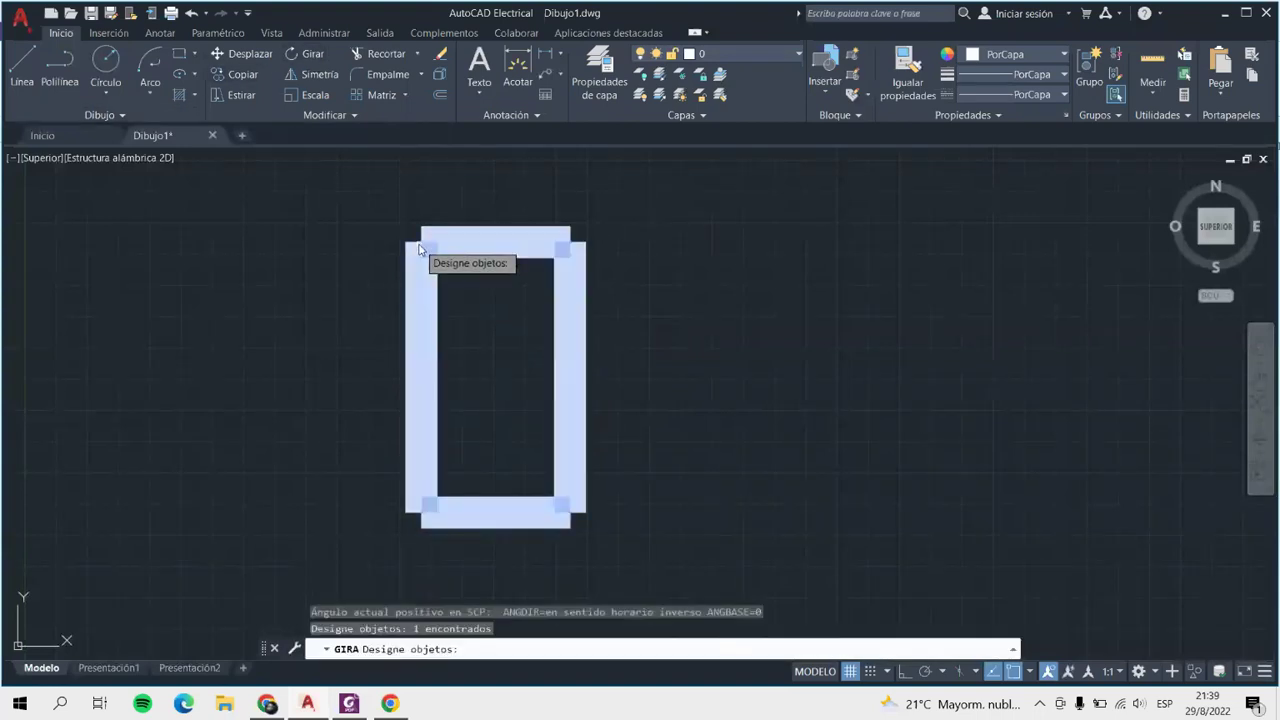
pyautogui.press('Return')
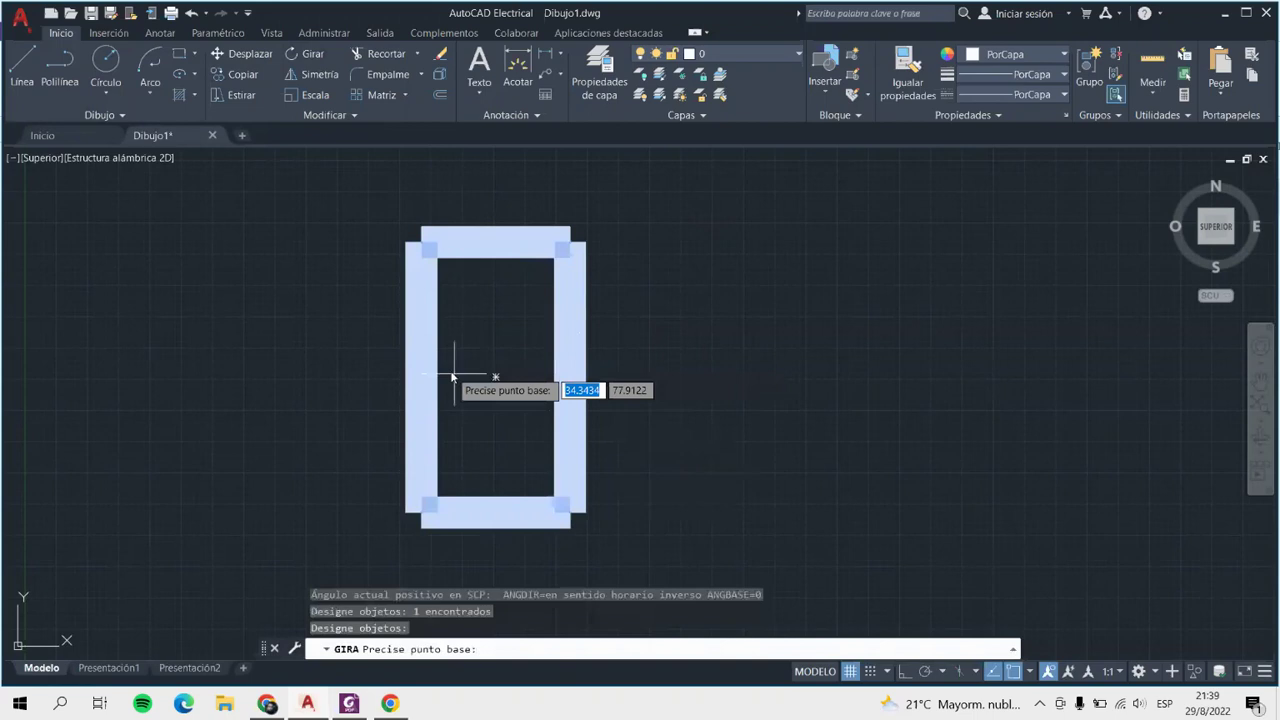
pyautogui.click(496, 378)
pyautogui.write('30')
pyautogui.press('Return')
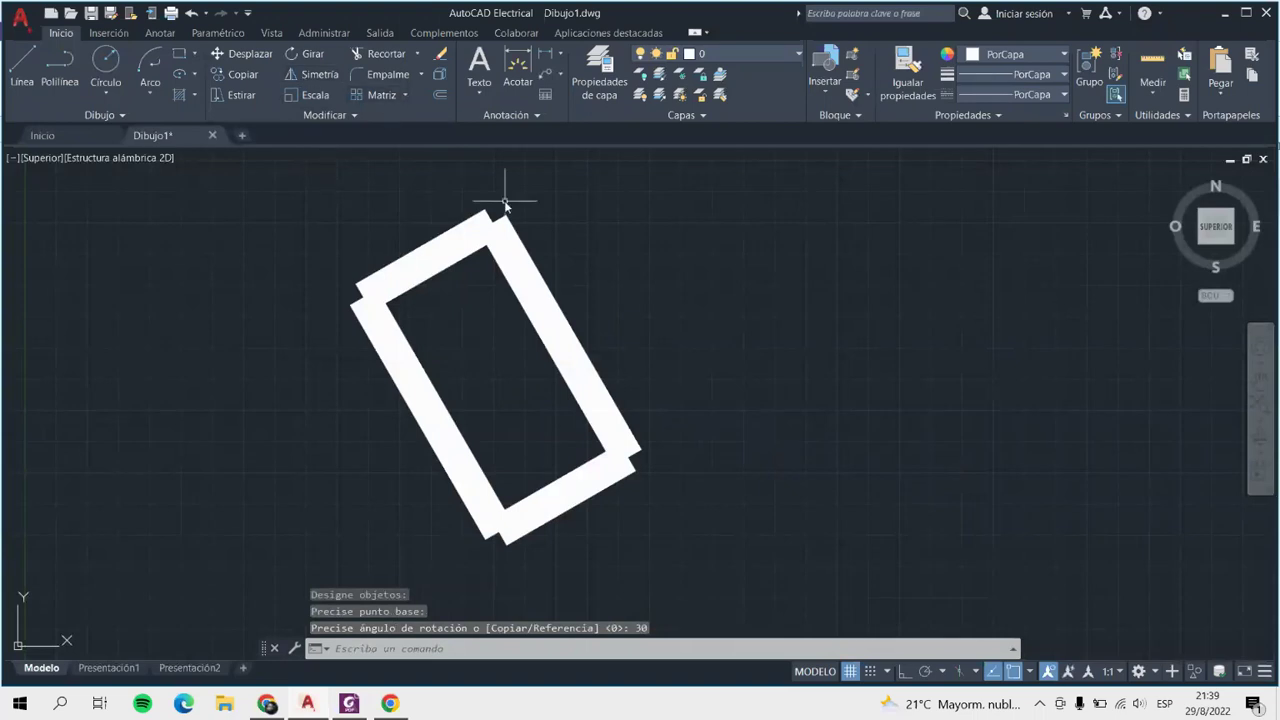
pyautogui.scroll(-5, 619, 260)
pyautogui.scroll(5, 885, 265)
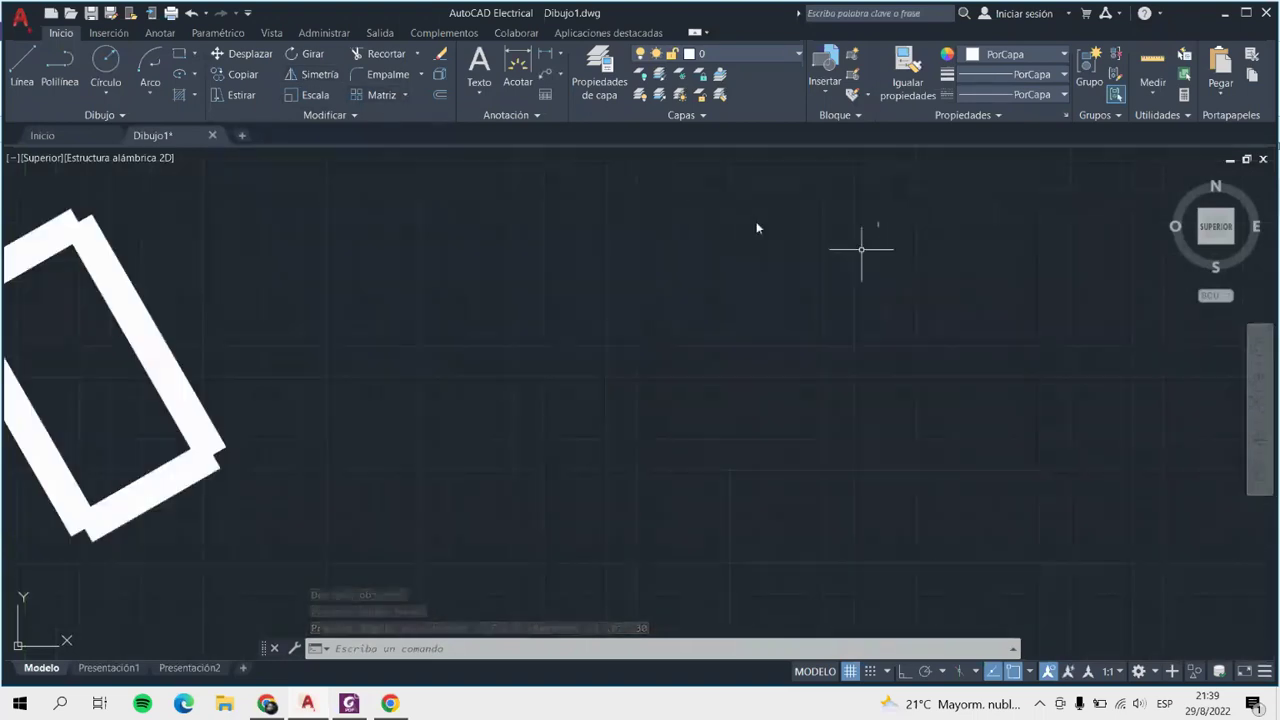
# Draw a zero-width U-shaped polyline that is open at the top.
pyautogui.click(60, 66)
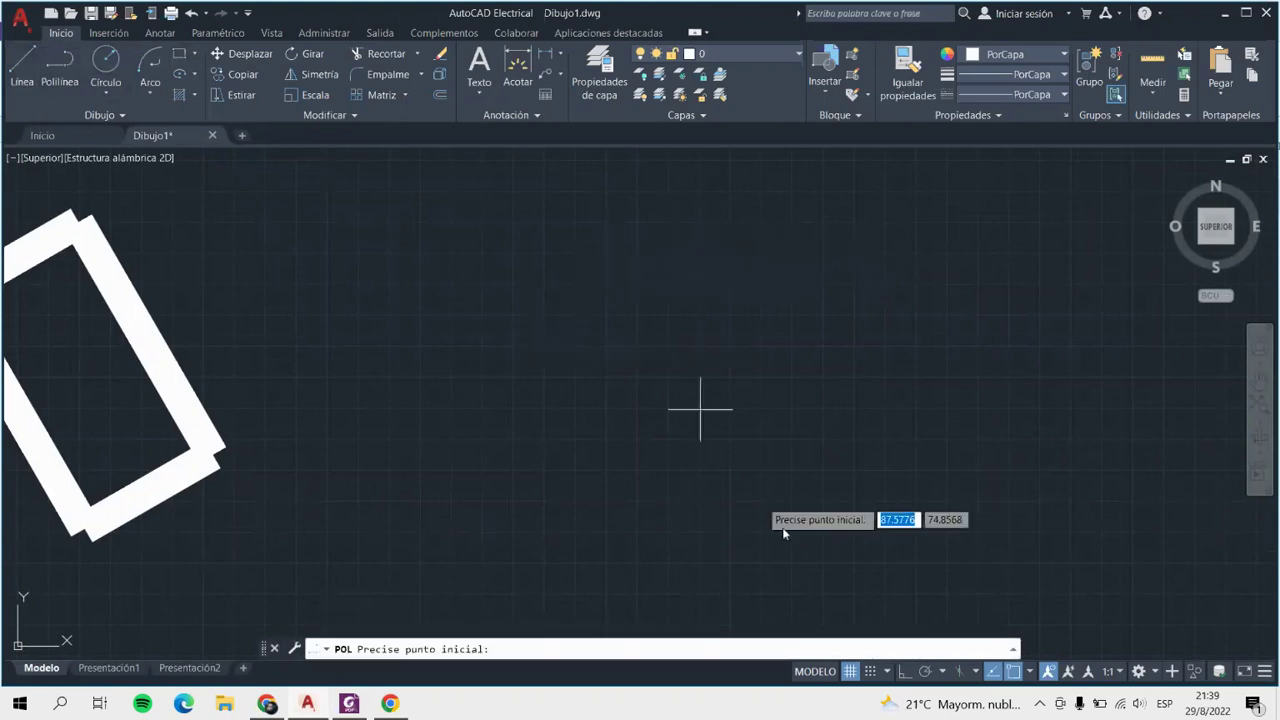
pyautogui.click(700, 256)
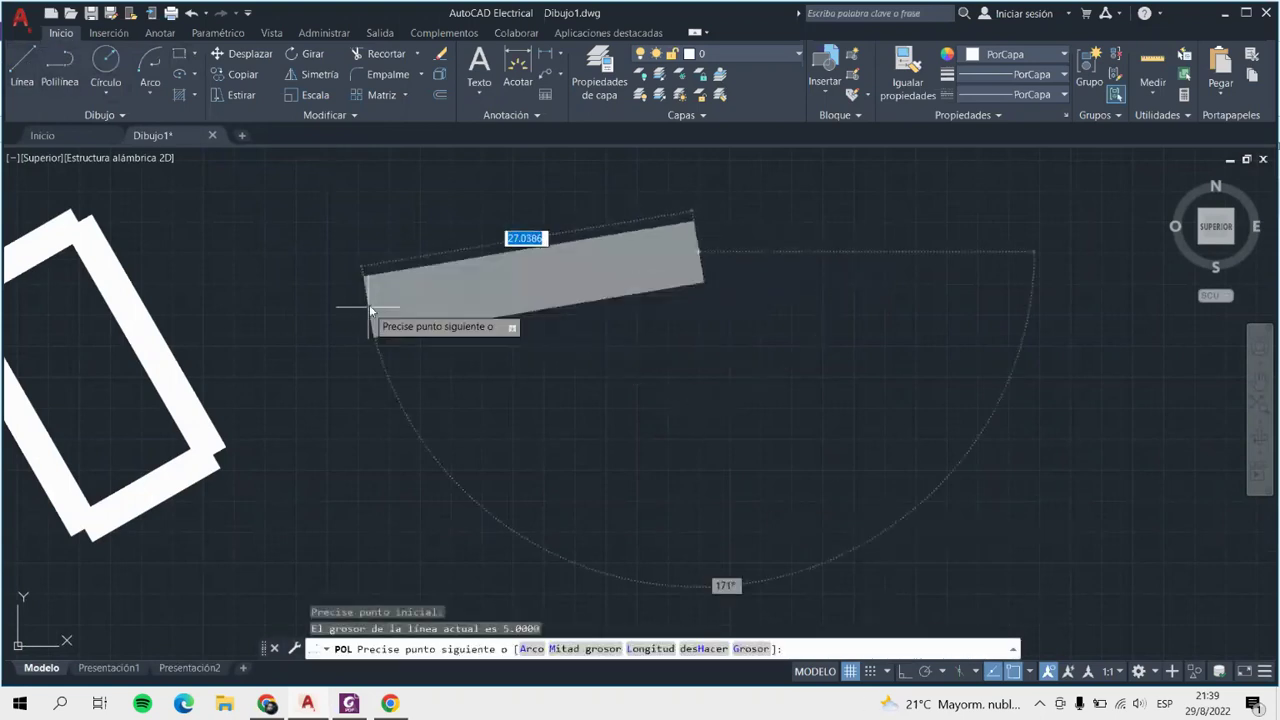
pyautogui.click(745, 649)
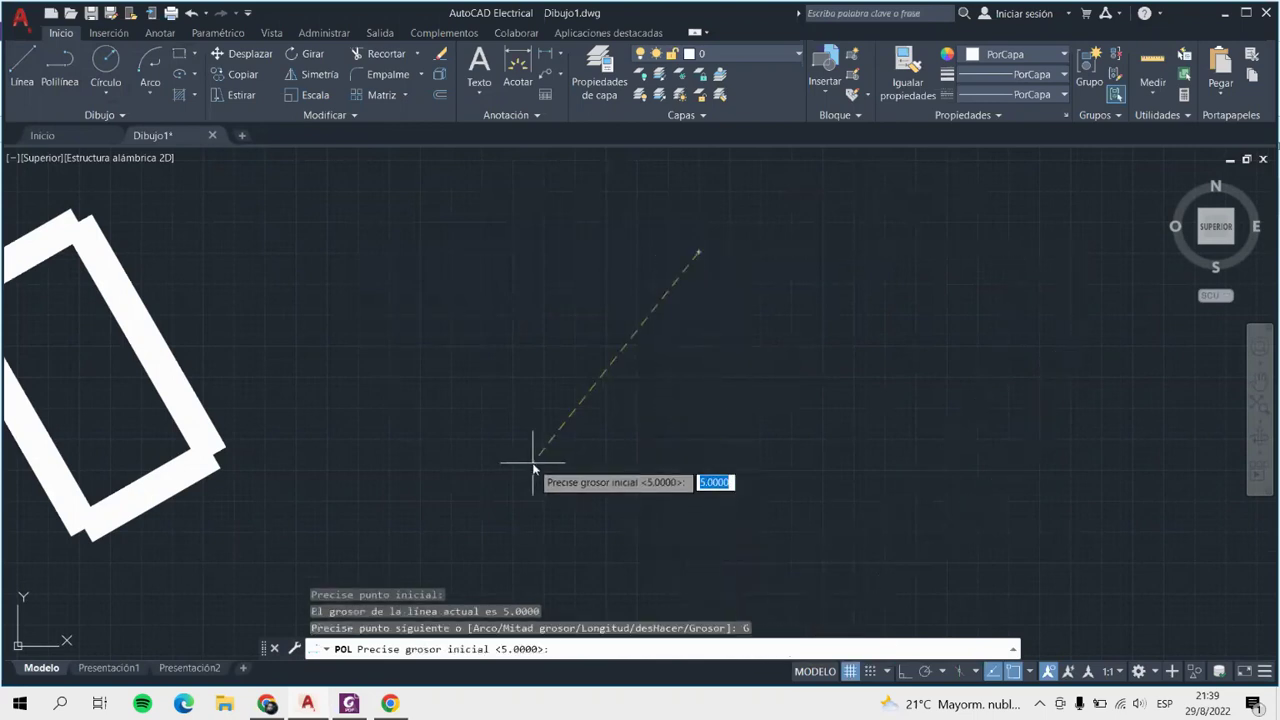
pyautogui.write('0')
pyautogui.press('Return')
pyautogui.press('Return')
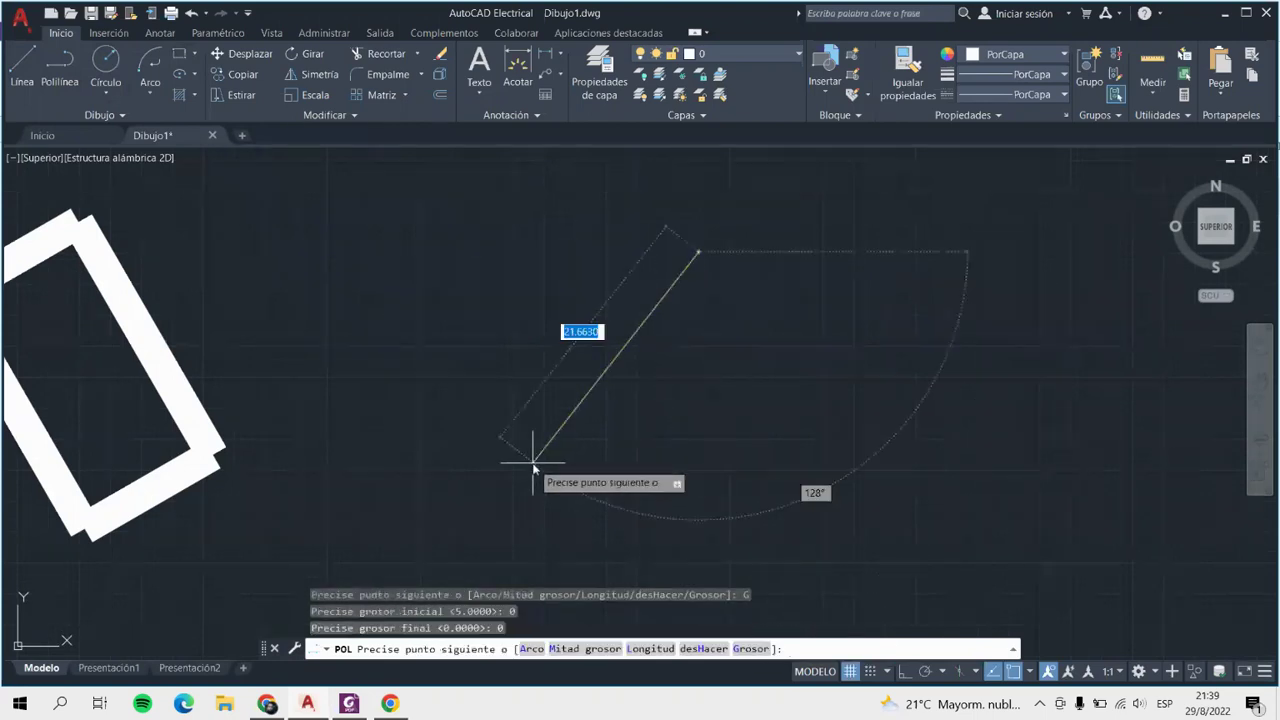
pyautogui.click(697, 514)
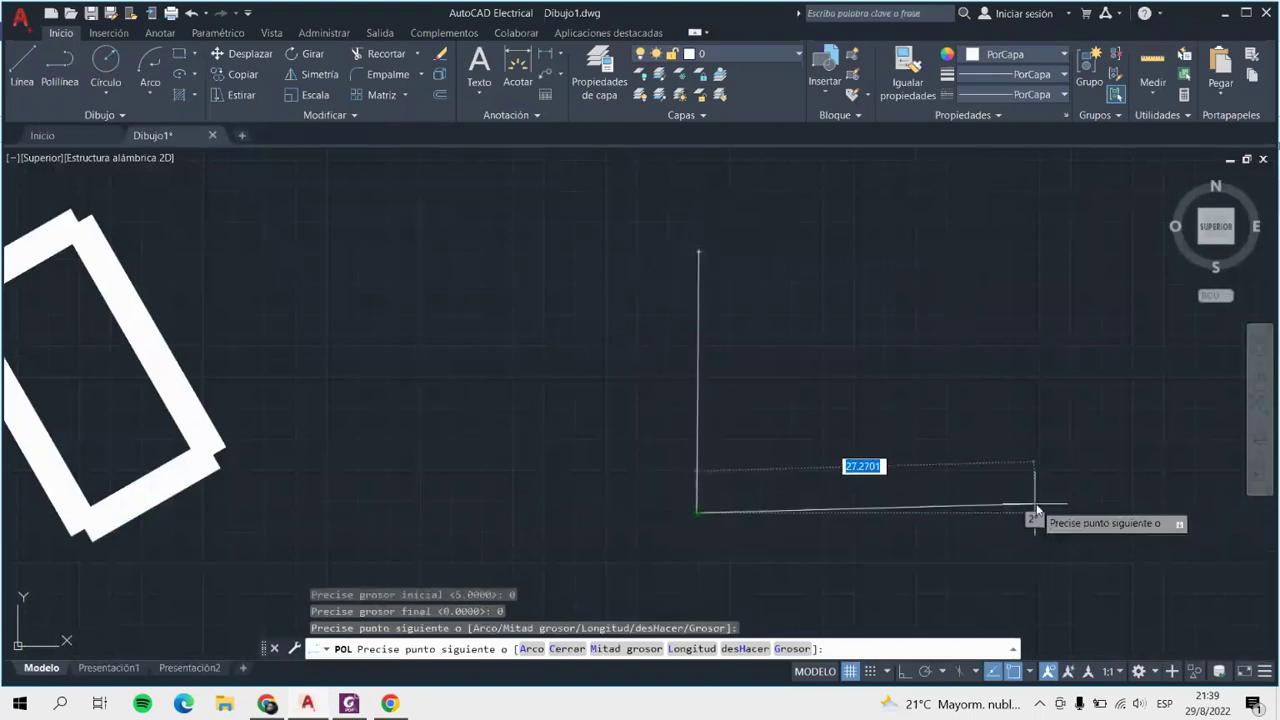
pyautogui.click(1040, 513)
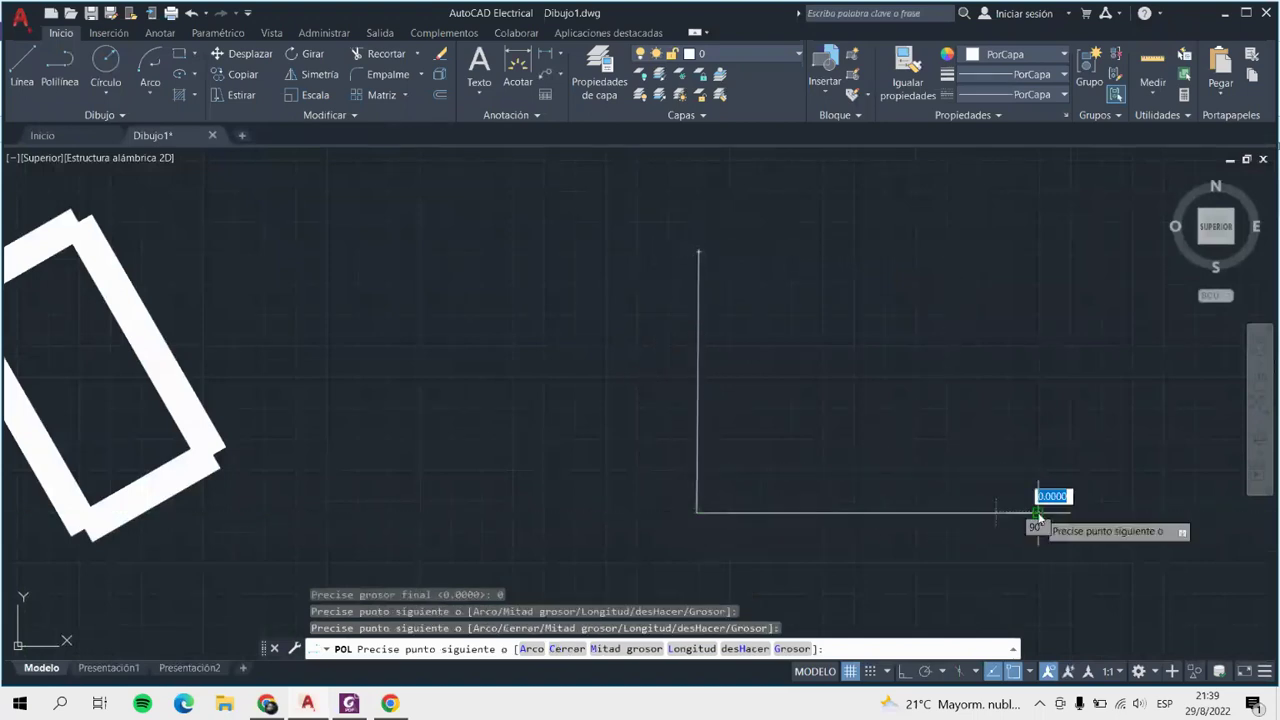
pyautogui.click(1039, 260)
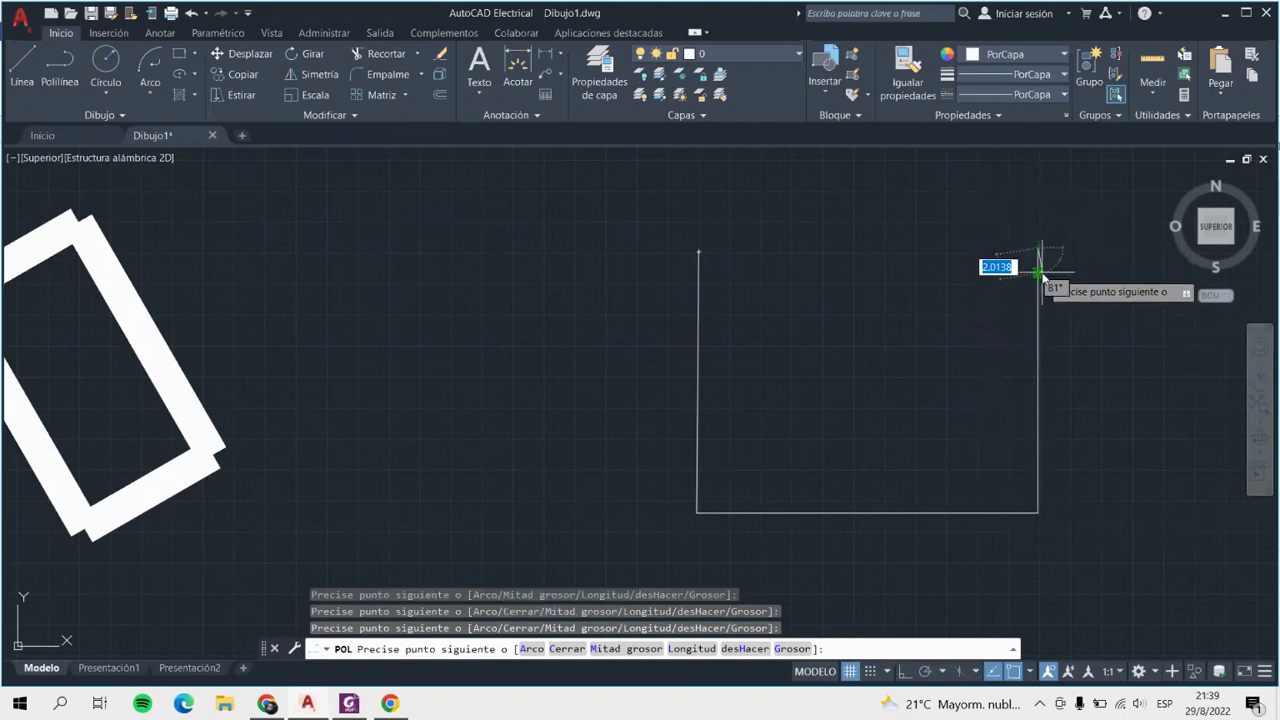
pyautogui.press('Escape')
pyautogui.scroll(-4, 1034, 400)
pyautogui.scroll(4, 1092, 334)
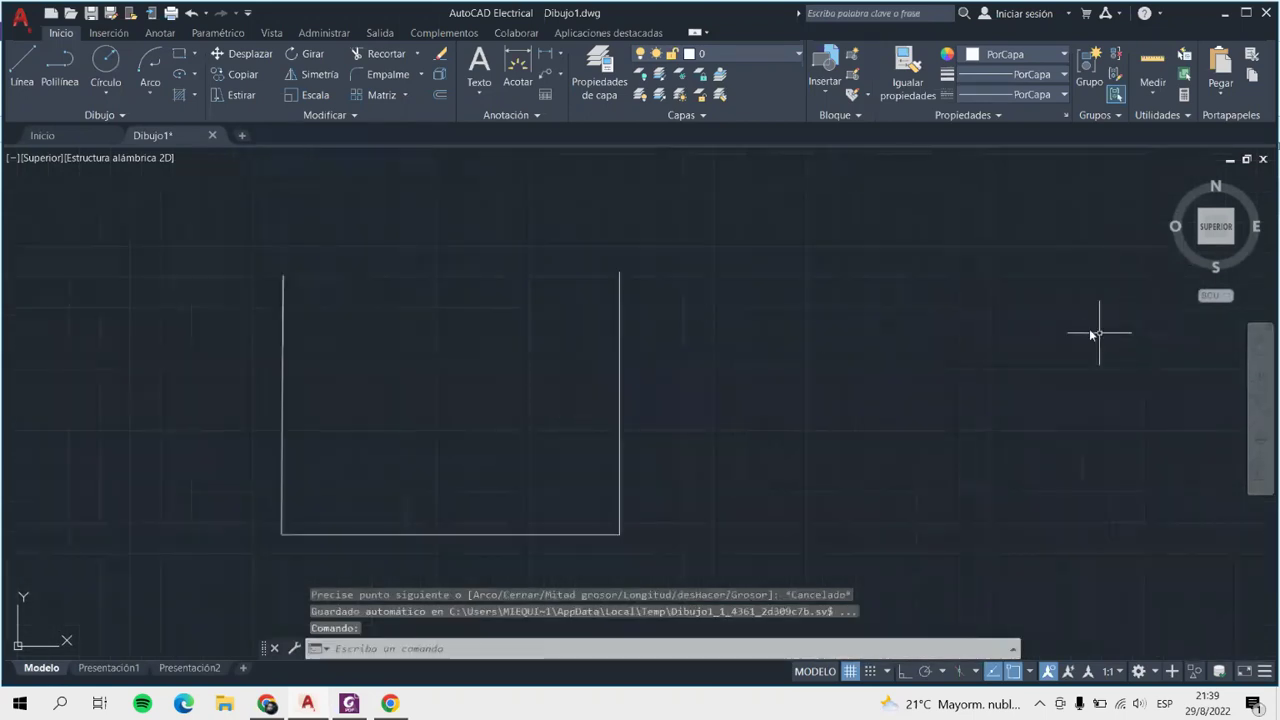
# Draw a second polyline forming a bracket that is open on its right side.
pyautogui.click(60, 62)
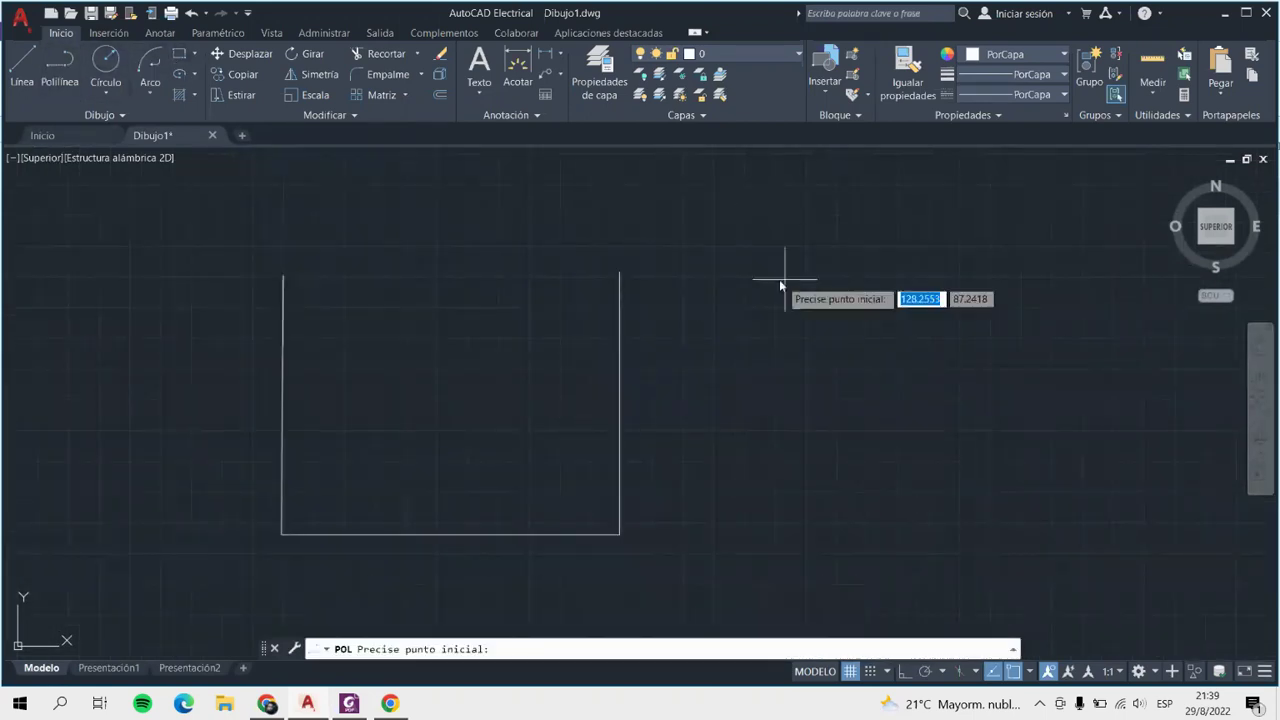
pyautogui.click(740, 274)
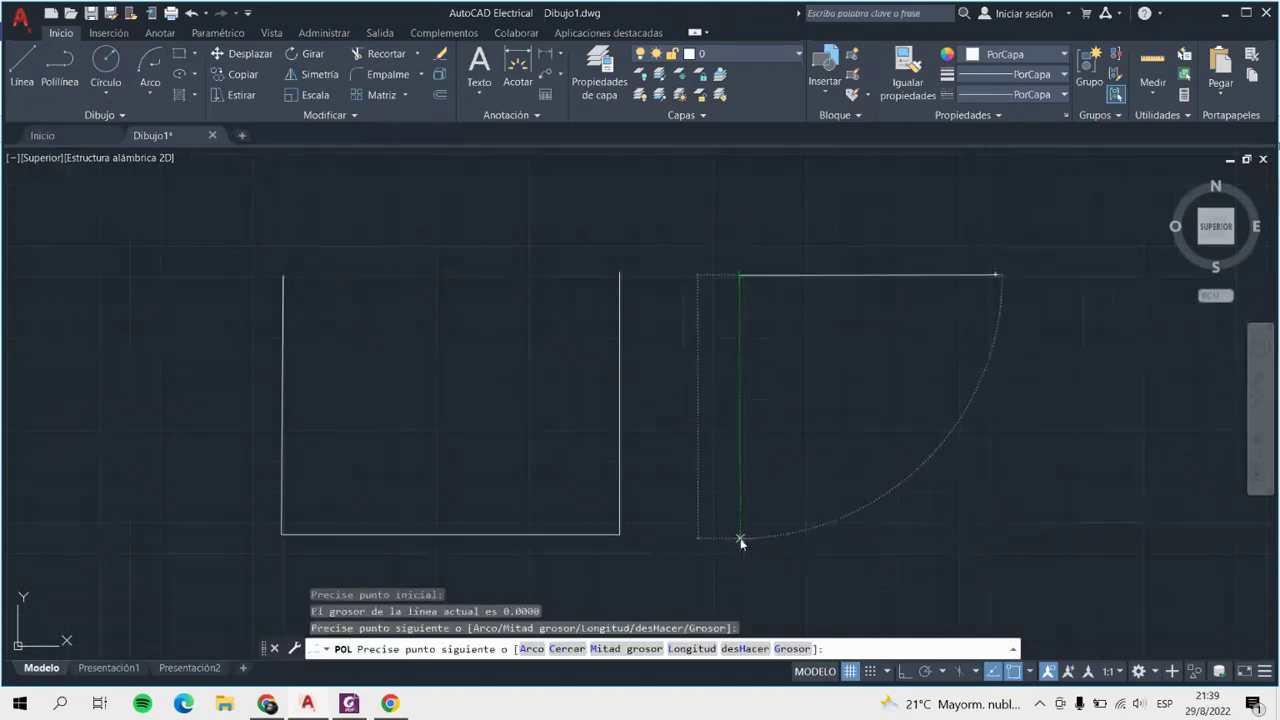
pyautogui.click(740, 537)
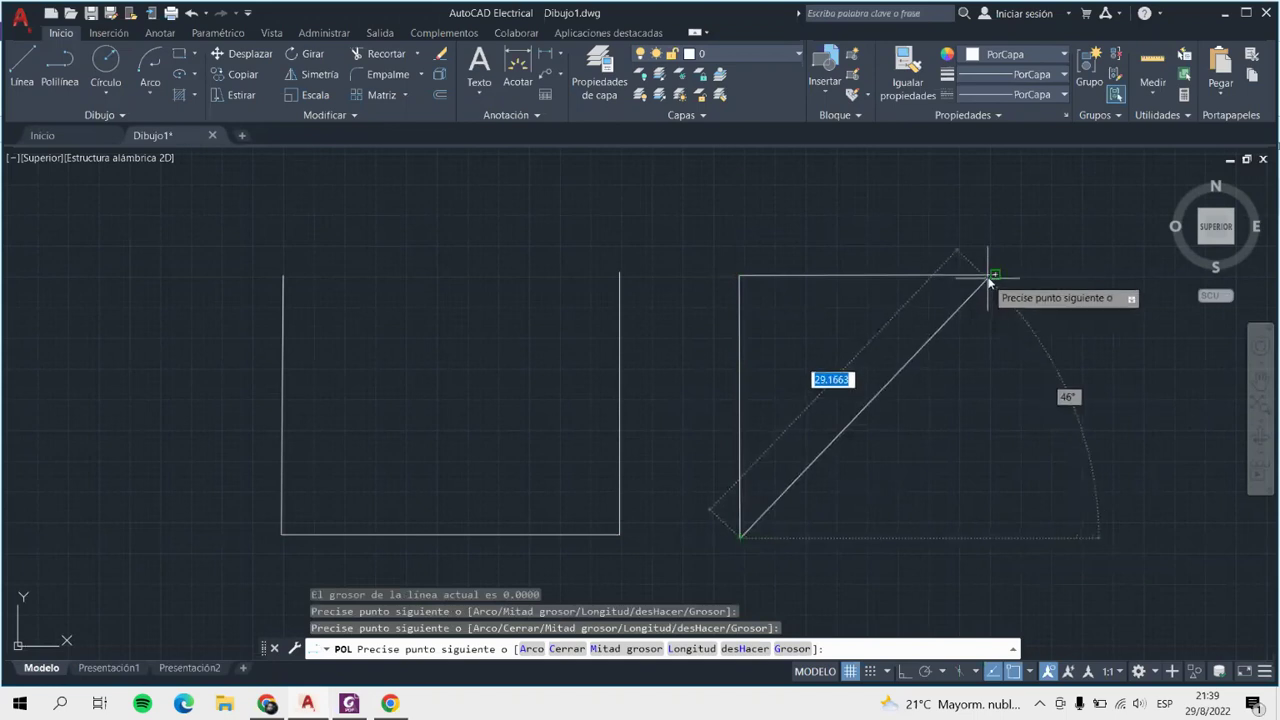
pyautogui.click(998, 538)
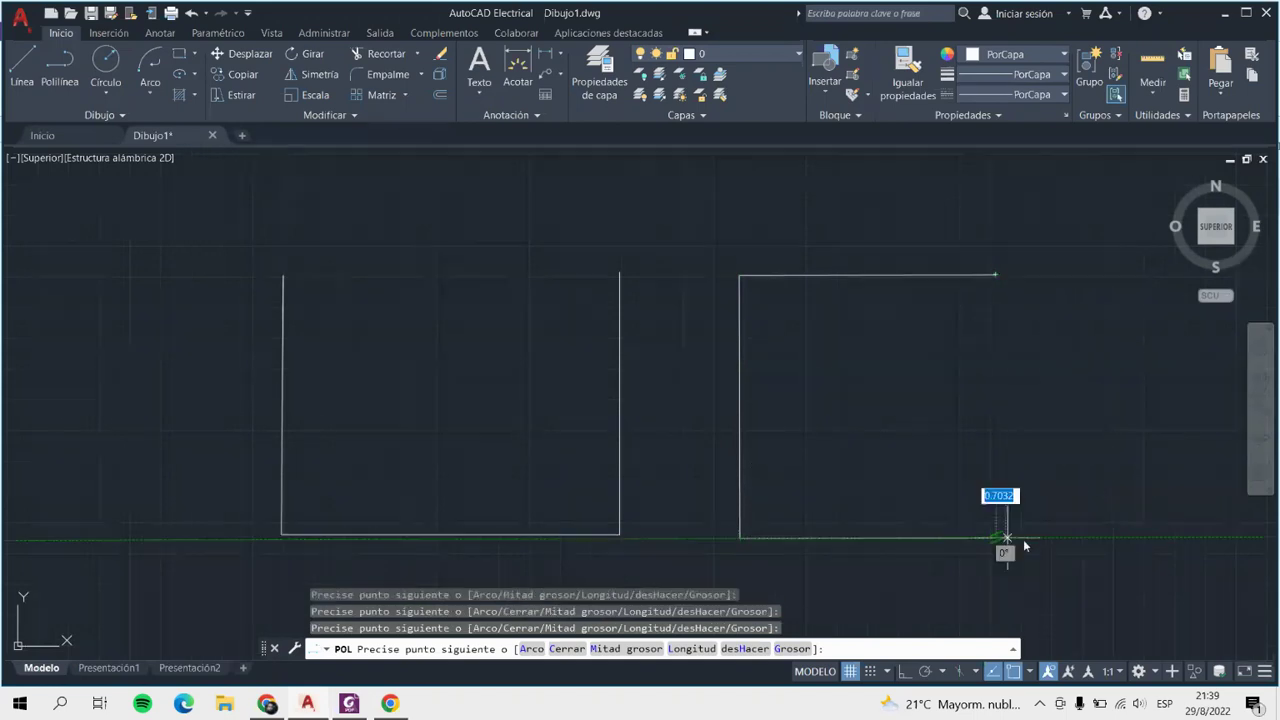
pyautogui.press('Escape')
pyautogui.scroll(-4, 841, 298)
pyautogui.scroll(4, 841, 298)
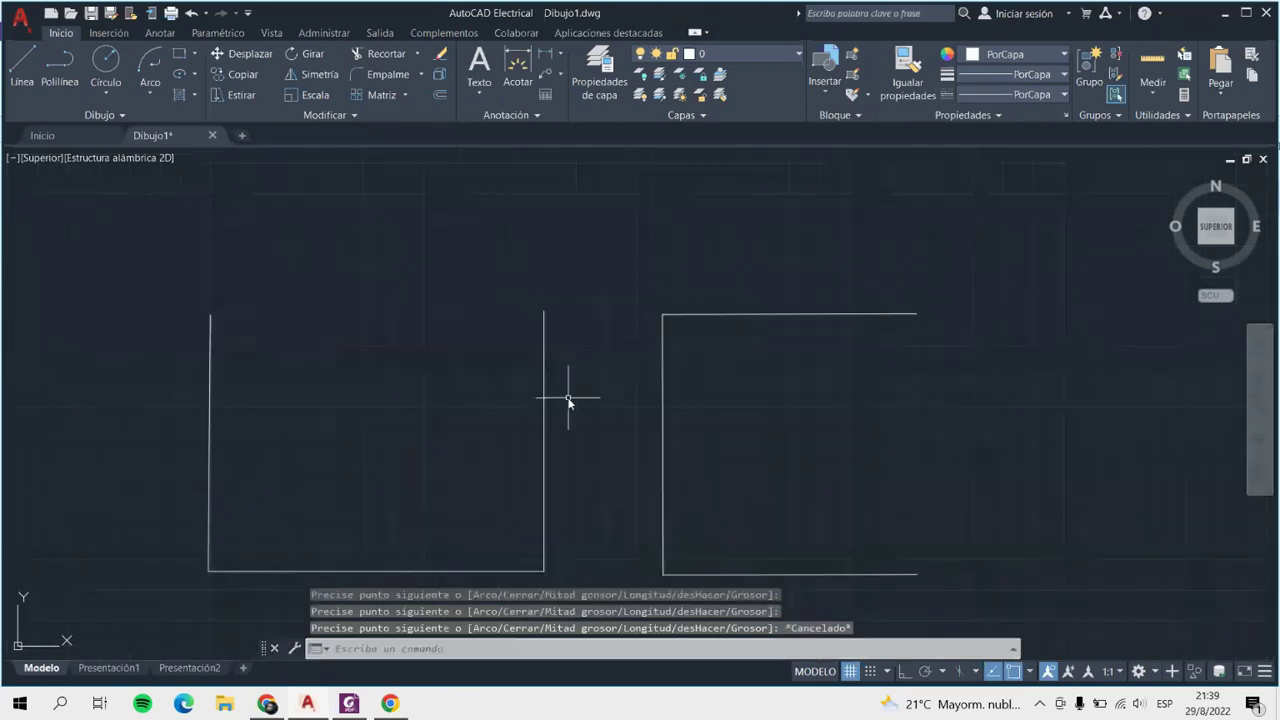
# Mirror the U shape about its top edge, keeping the original.
pyautogui.click(298, 80)
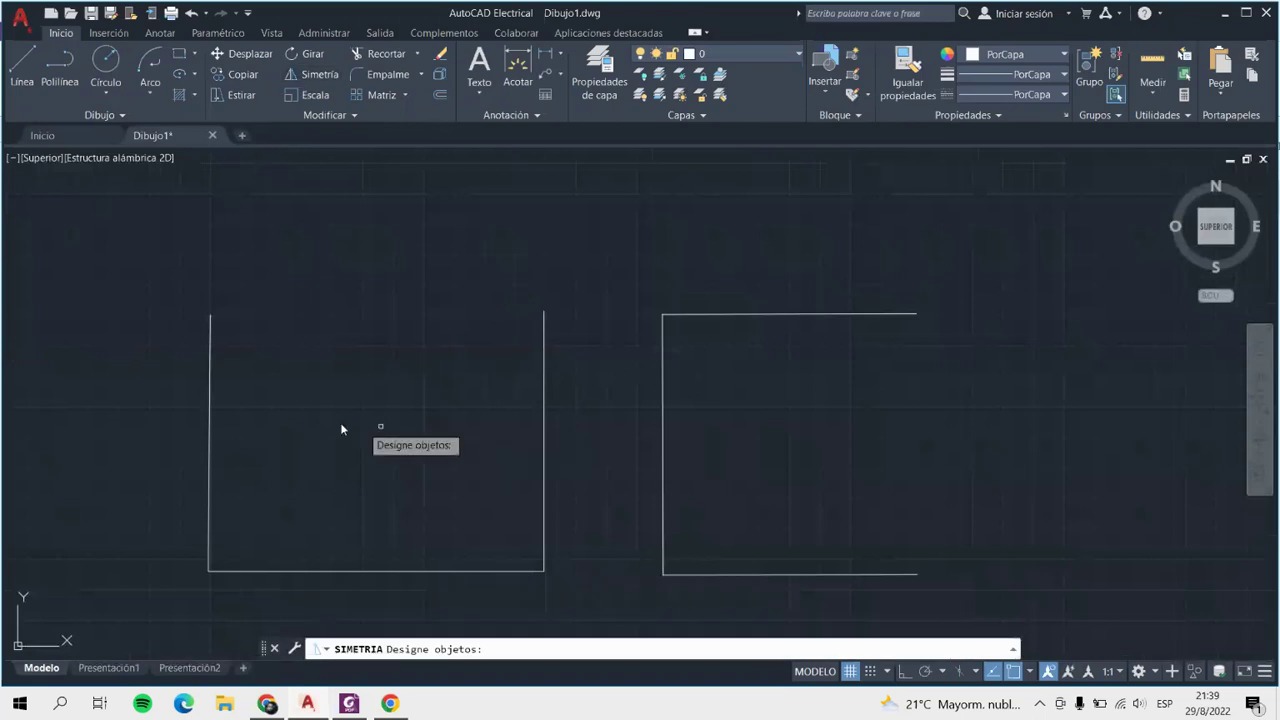
pyautogui.click(210, 390)
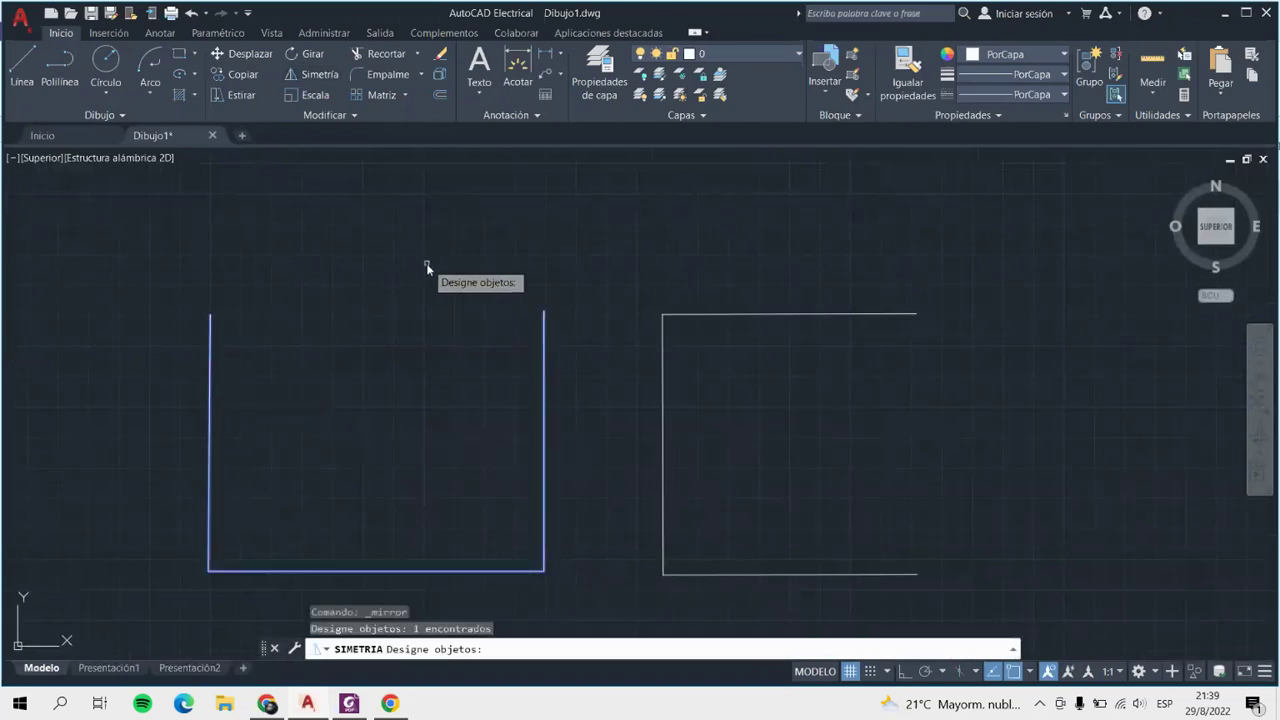
pyautogui.press('Return')
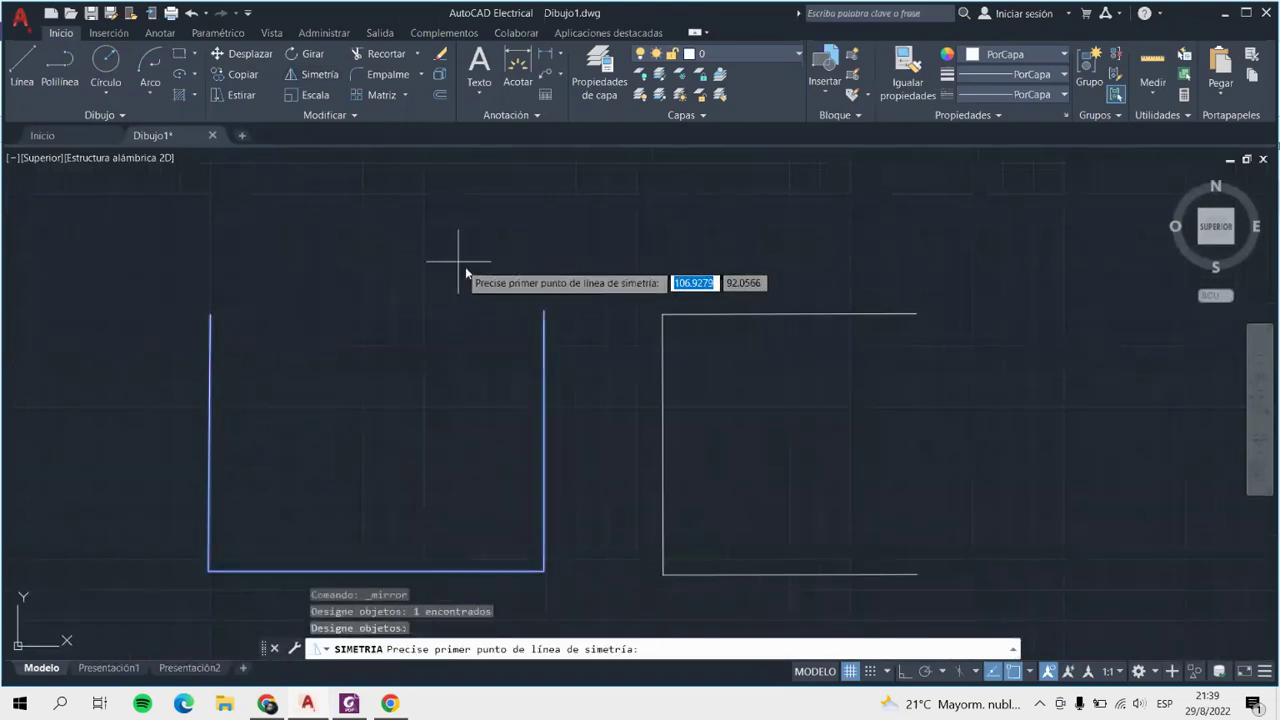
pyautogui.click(543, 314)
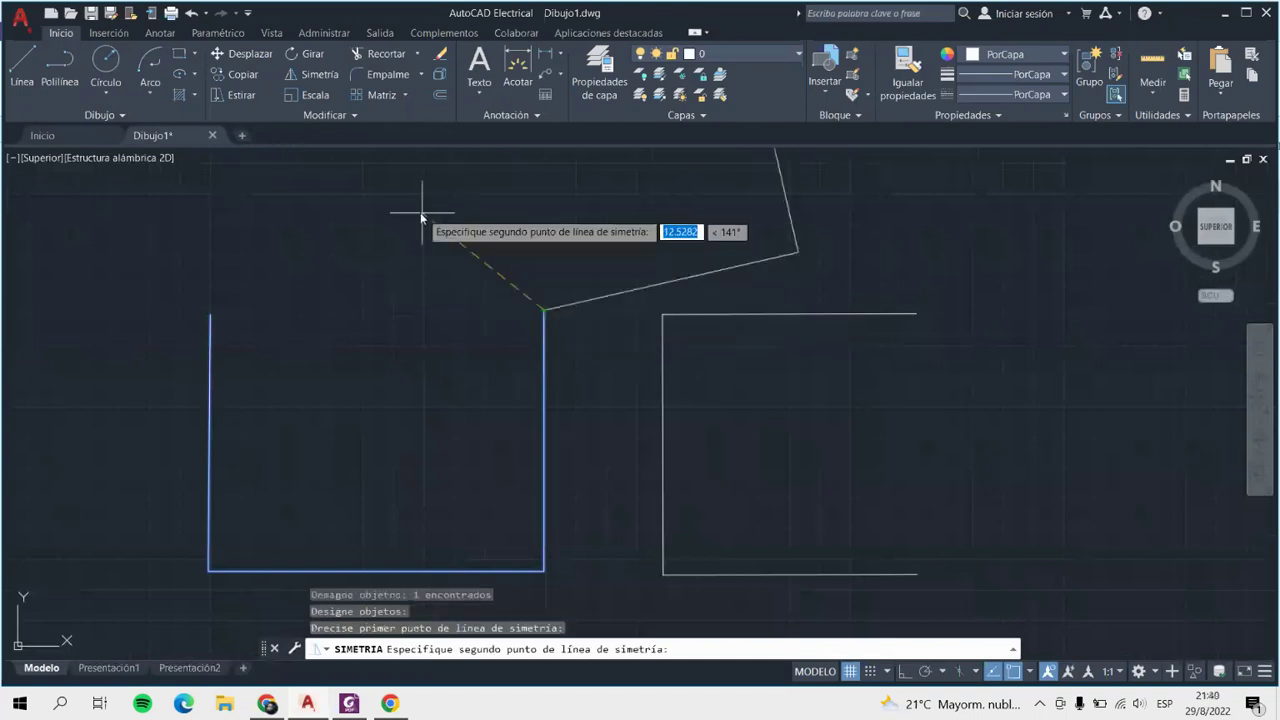
pyautogui.click(209, 314)
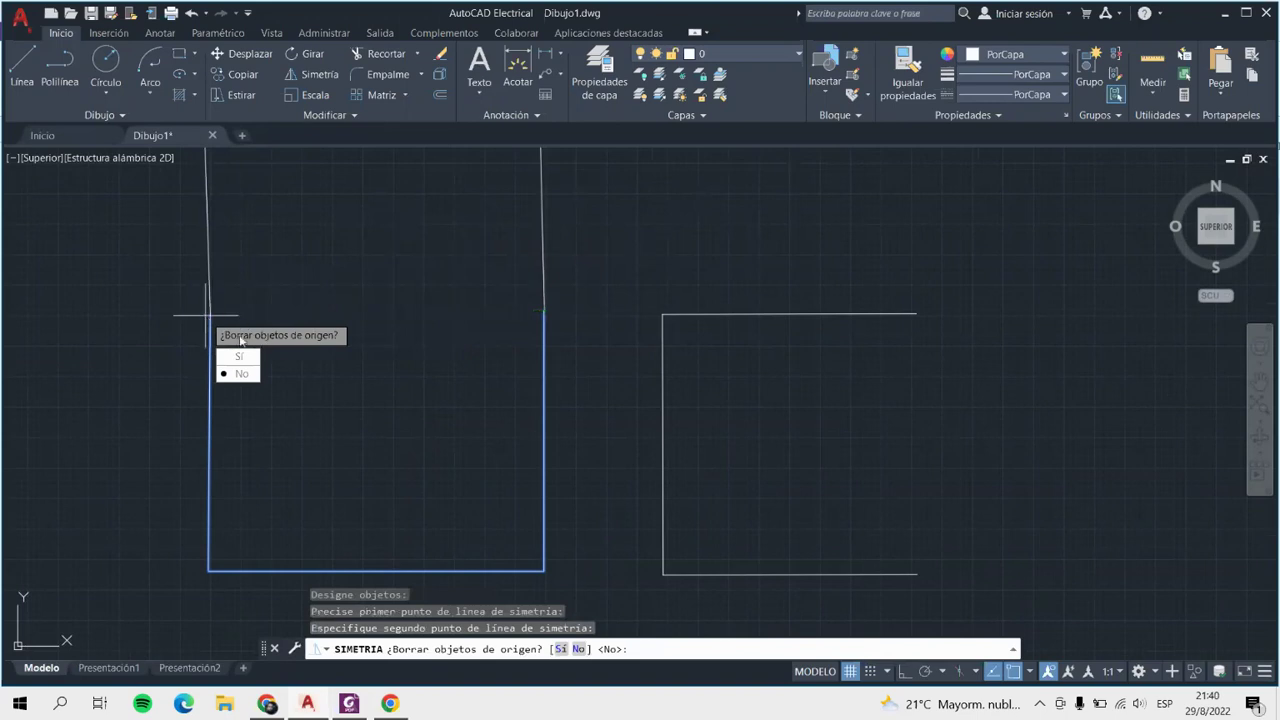
pyautogui.click(247, 376)
pyautogui.scroll(-2, 360, 335)
pyautogui.scroll(-2, 365, 340)
pyautogui.scroll(2, 718, 358)
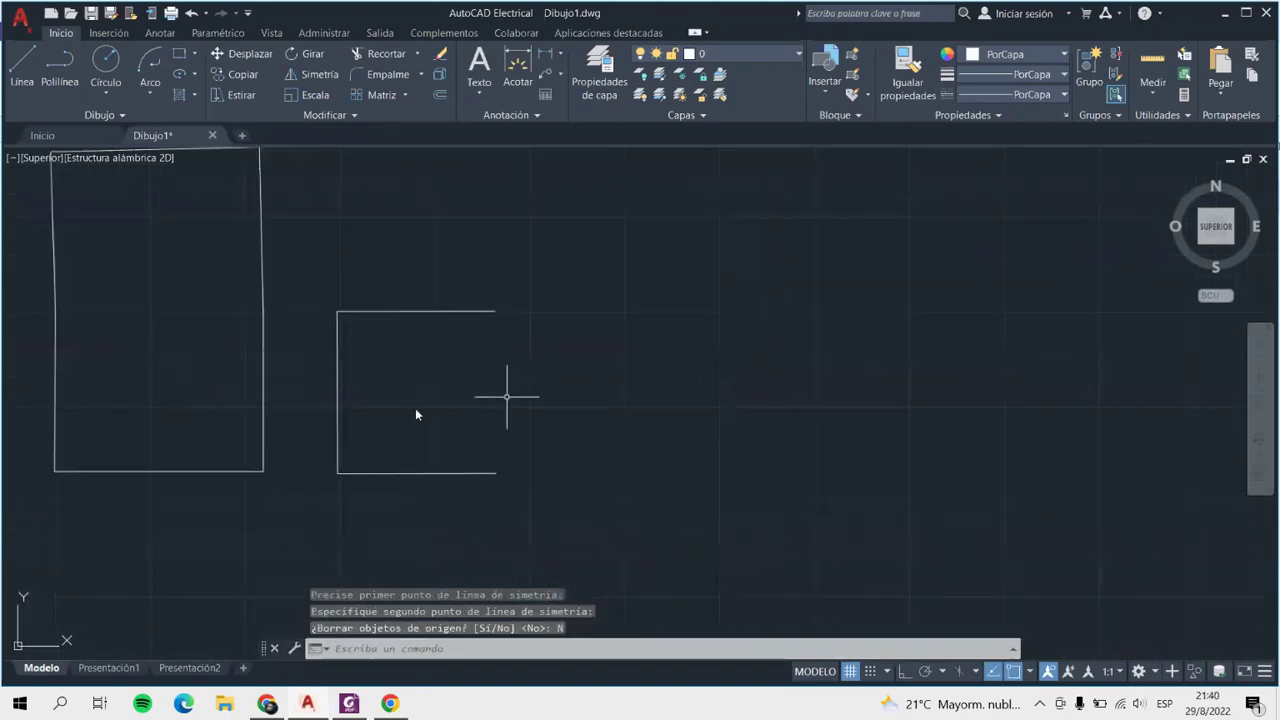
pyautogui.scroll(2, 351, 395)
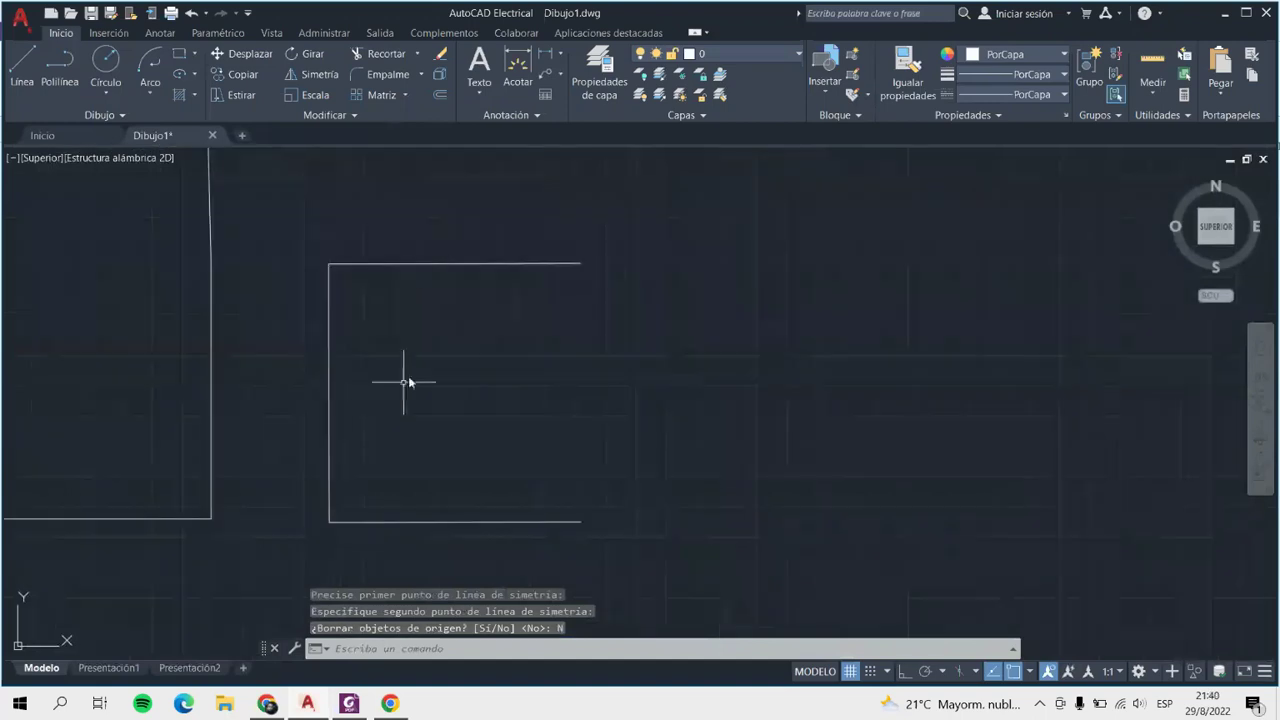
# Mirror the bracket about its right-hand ends, keeping the original.
pyautogui.click(316, 74)
pyautogui.click(329, 395)
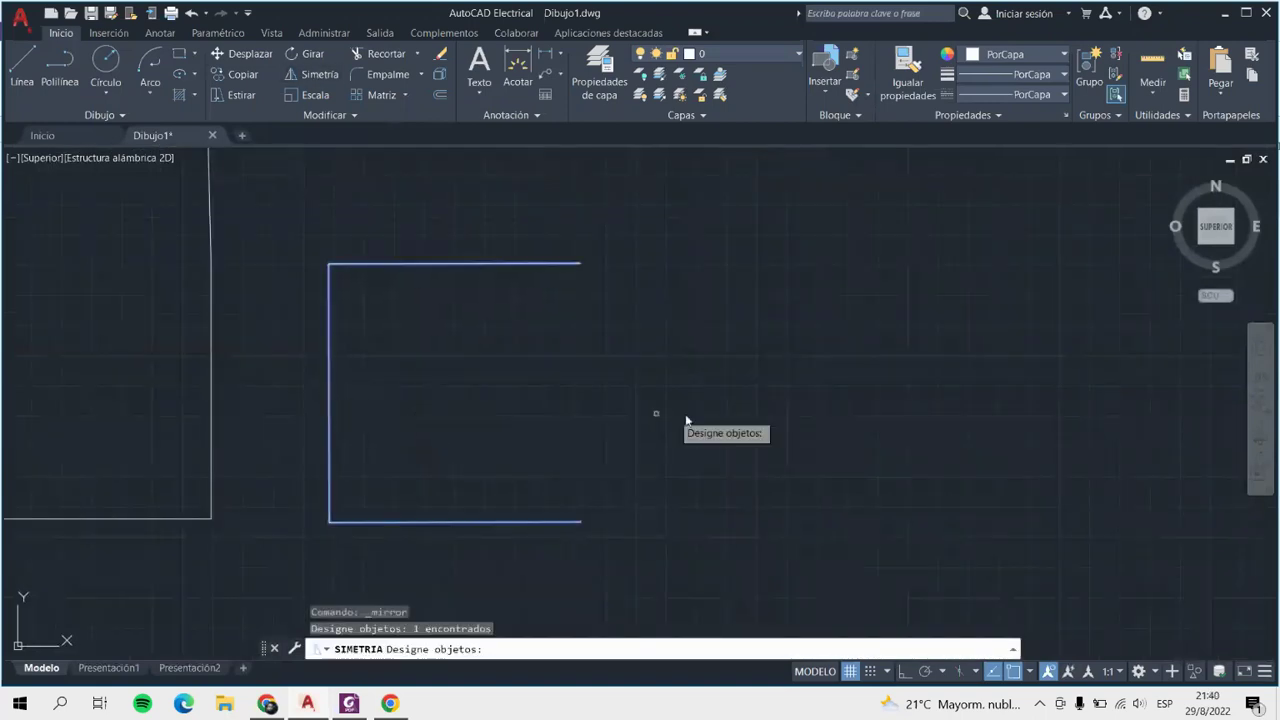
pyautogui.press('Return')
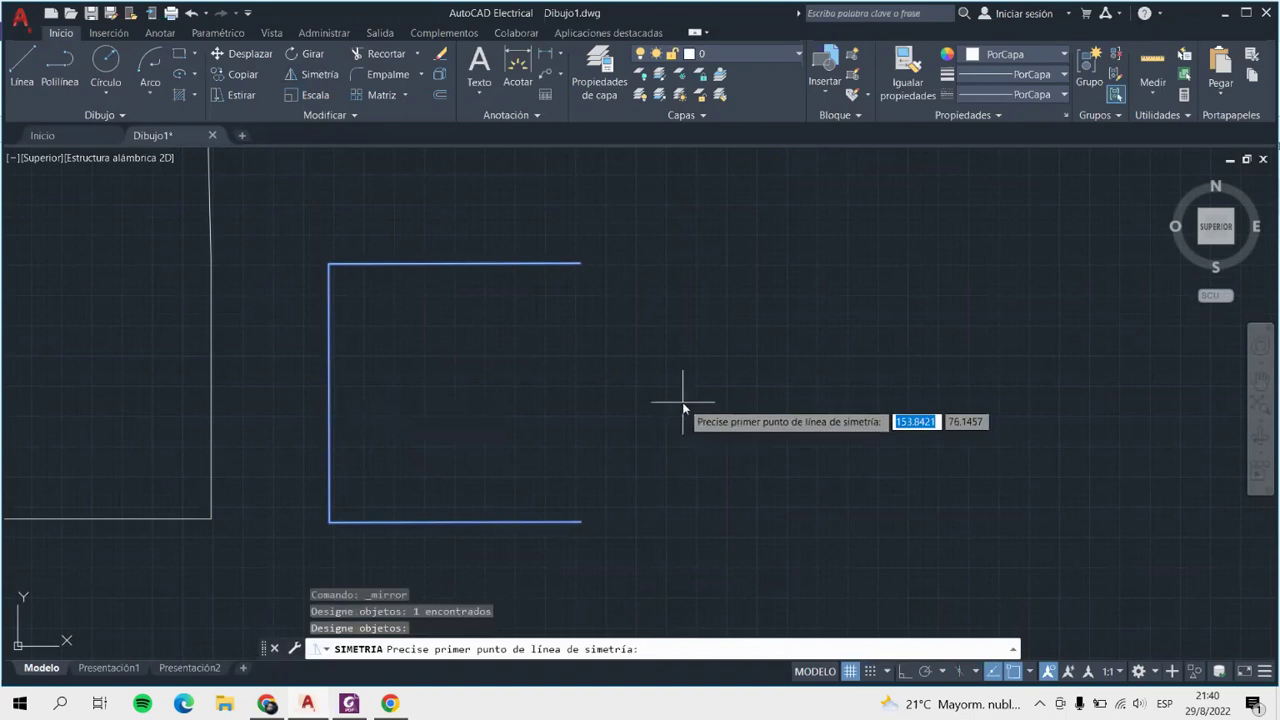
pyautogui.click(581, 521)
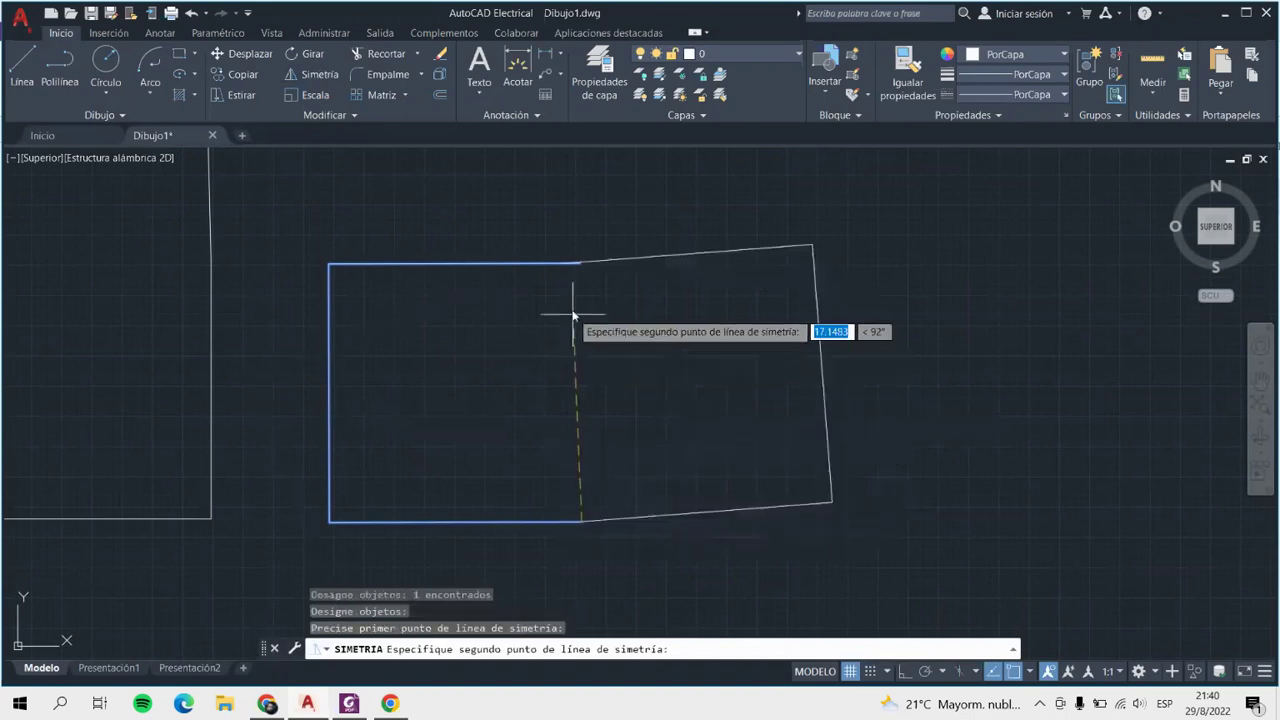
pyautogui.click(580, 264)
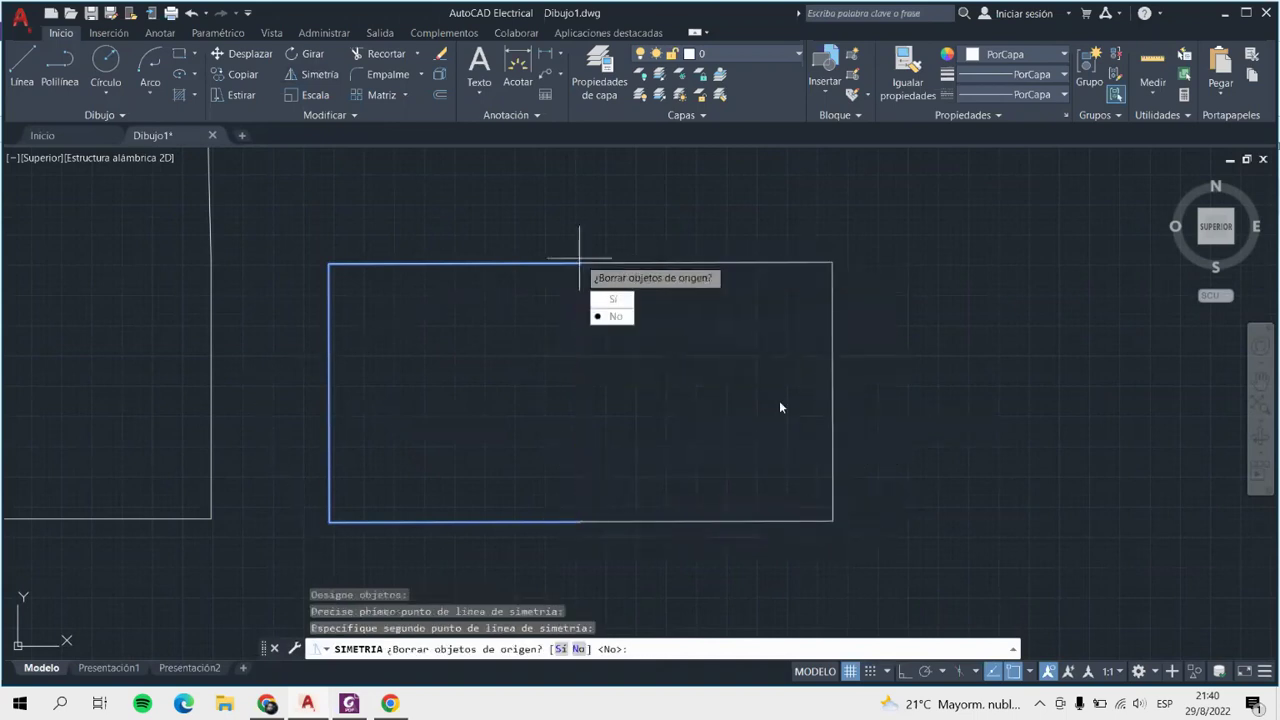
pyautogui.click(616, 316)
pyautogui.scroll(-5, 627, 351)
pyautogui.scroll(5, 614, 366)
pyautogui.scroll(-7, 677, 429)
pyautogui.scroll(5, 660, 540)
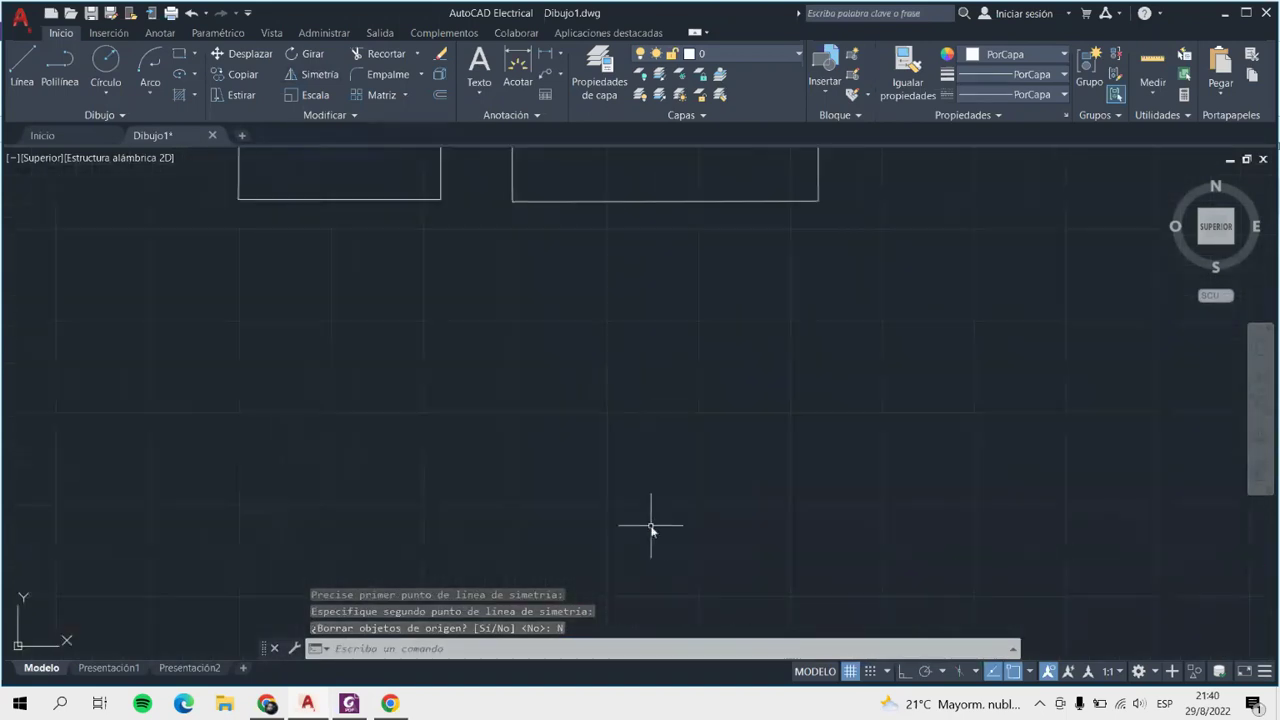
pyautogui.scroll(-5, 660, 528)
pyautogui.scroll(2, 584, 428)
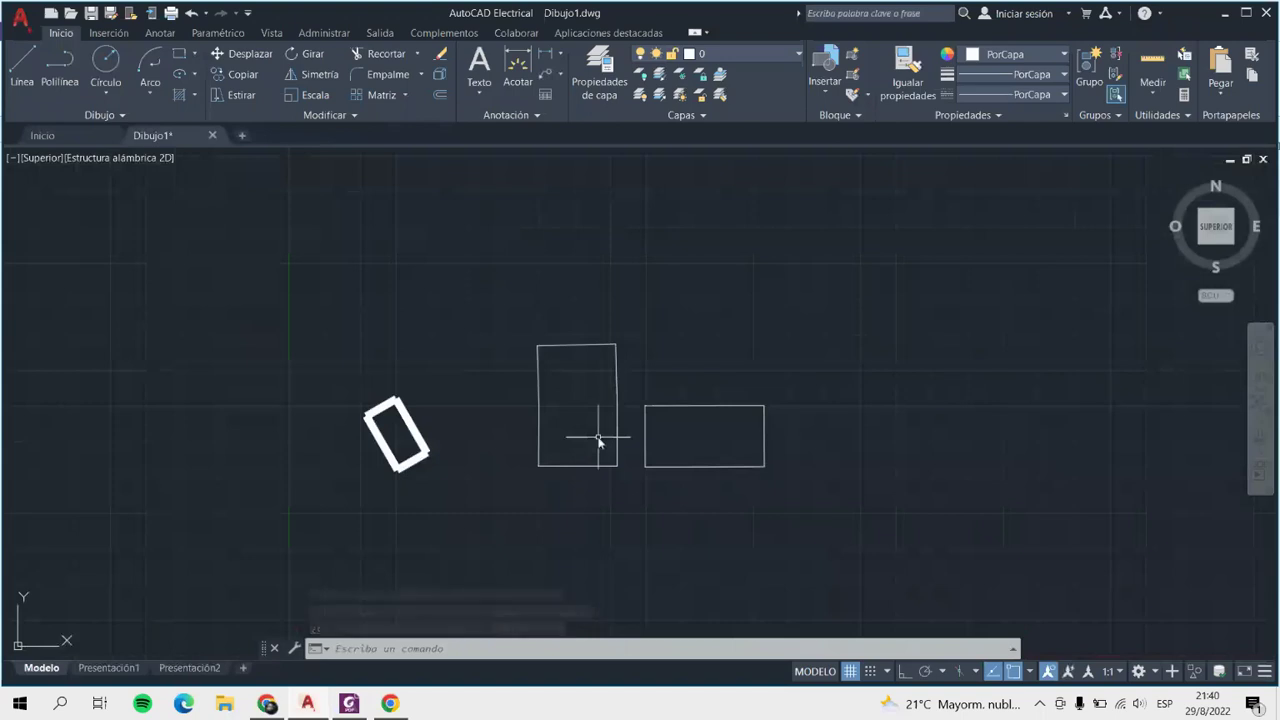
pyautogui.scroll(4, 580, 470)
pyautogui.scroll(-4, 582, 492)
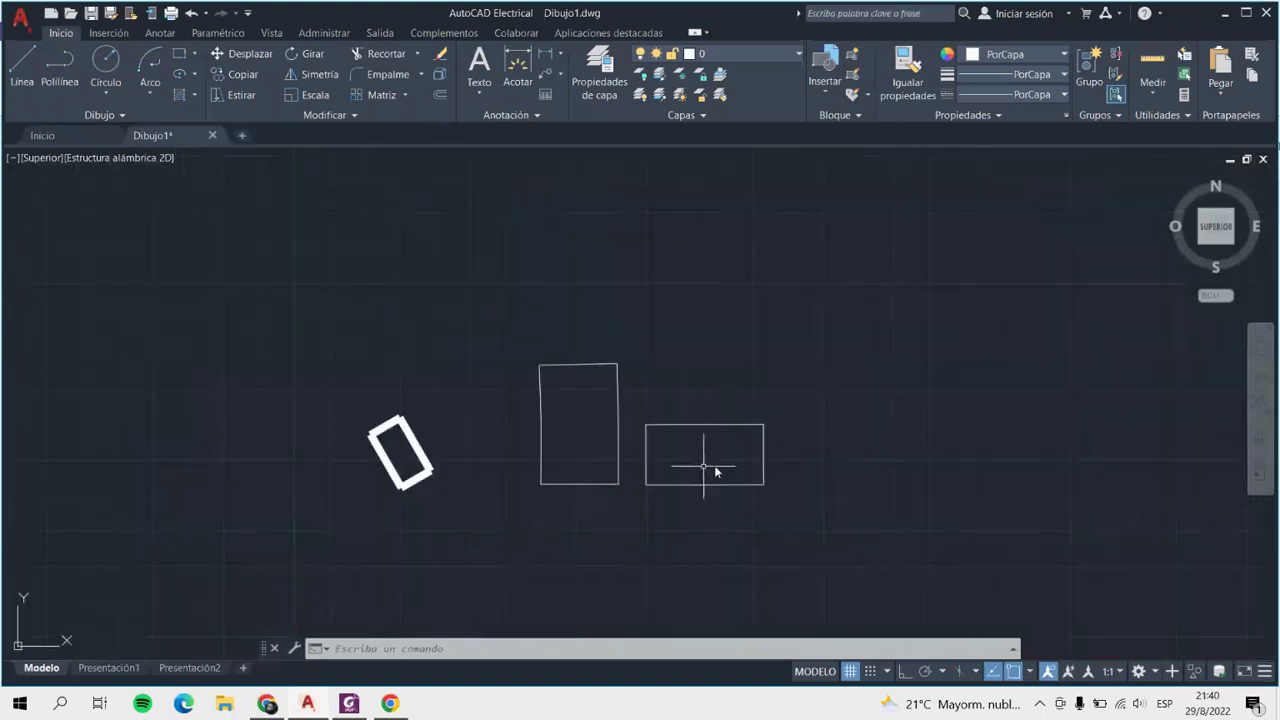
pyautogui.scroll(2, 716, 463)
pyautogui.click(180, 265)
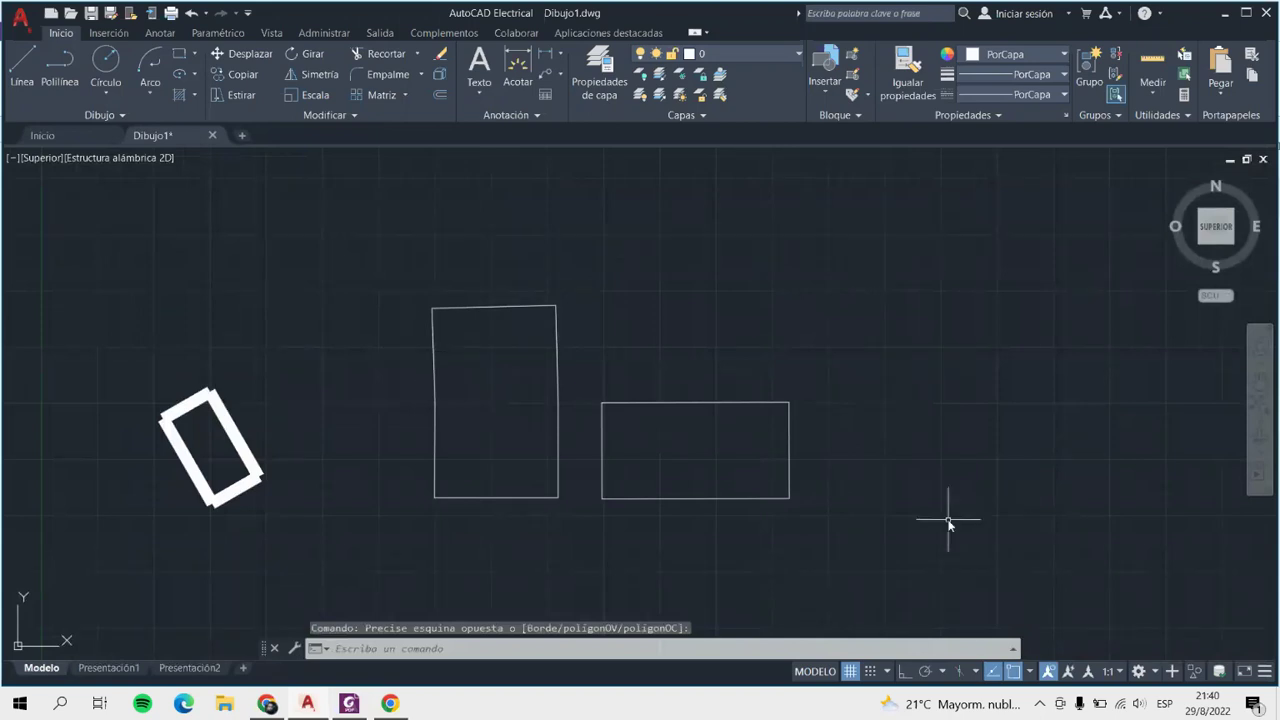
# Make a first Scale attempt on the rotated rectangle from a base point at its left.
pyautogui.click(315, 95)
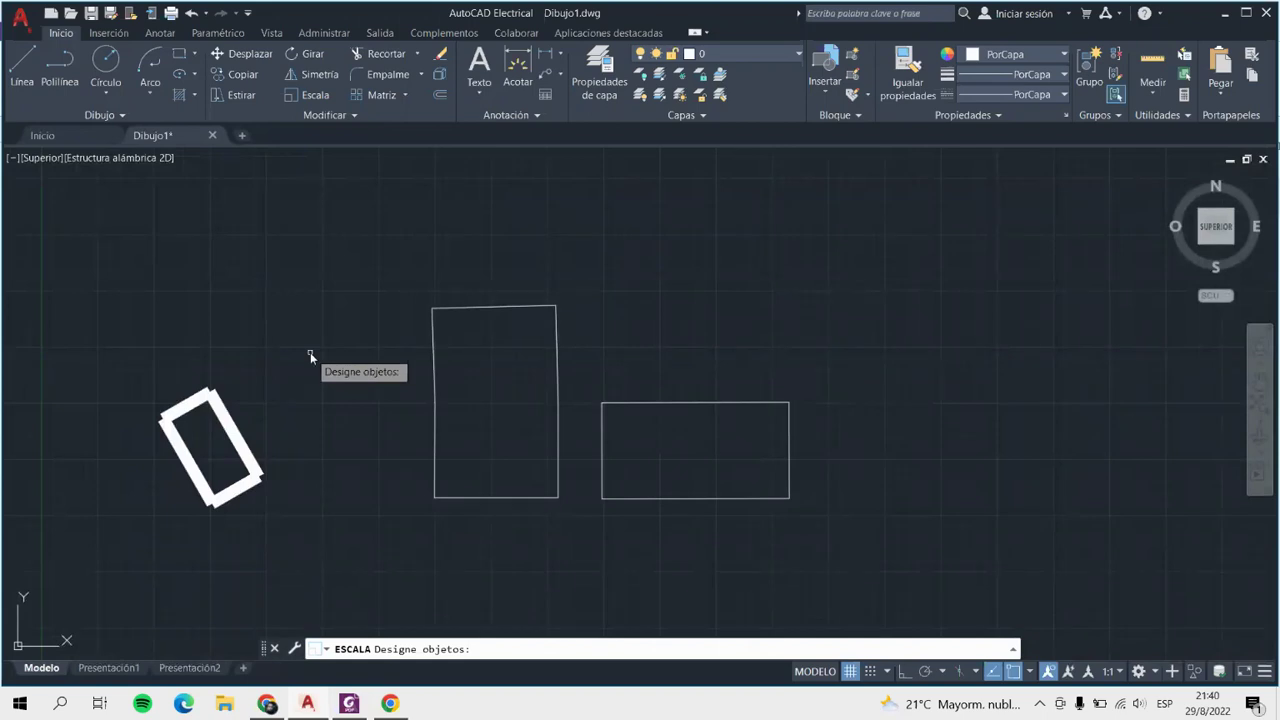
pyautogui.click(194, 400)
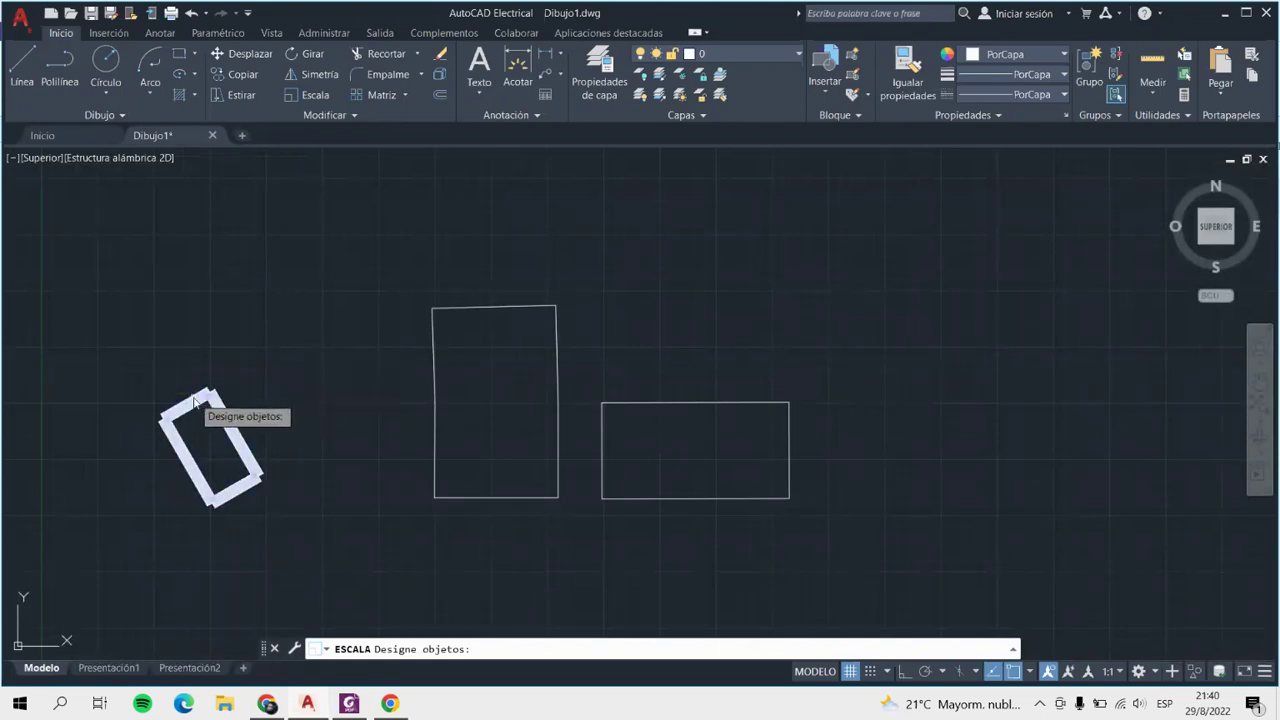
pyautogui.click(194, 400)
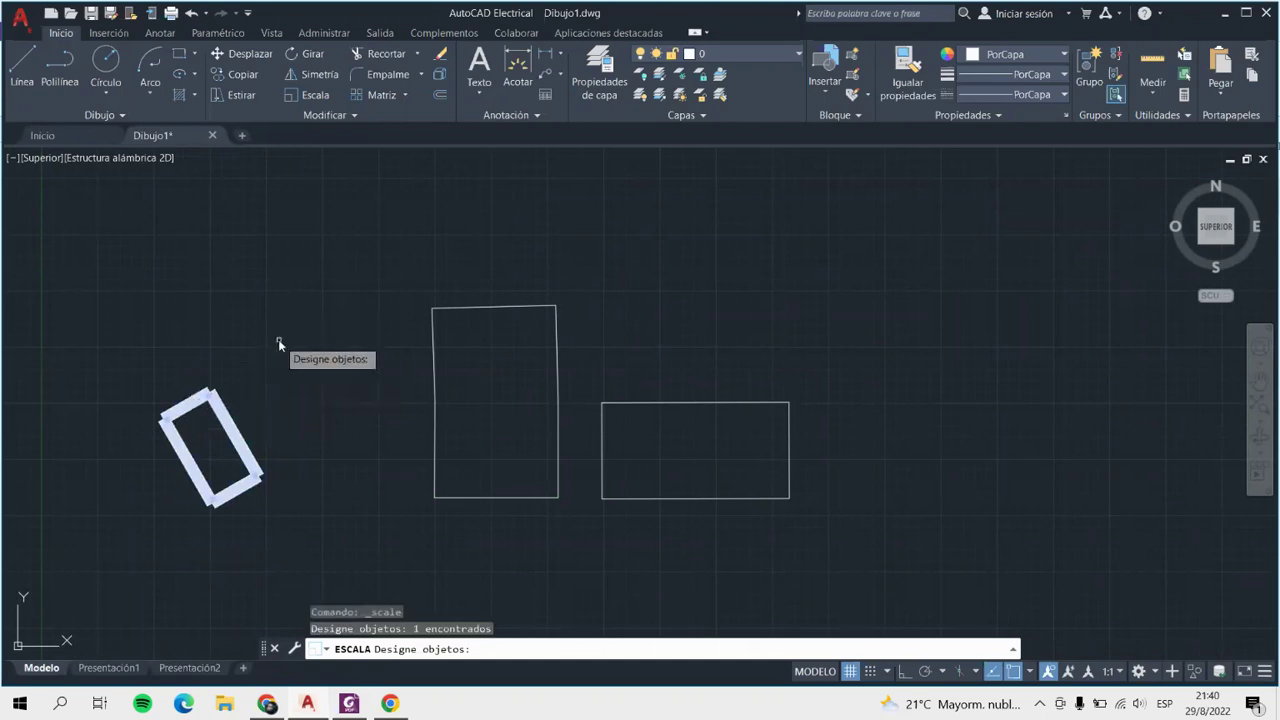
pyautogui.press('Return')
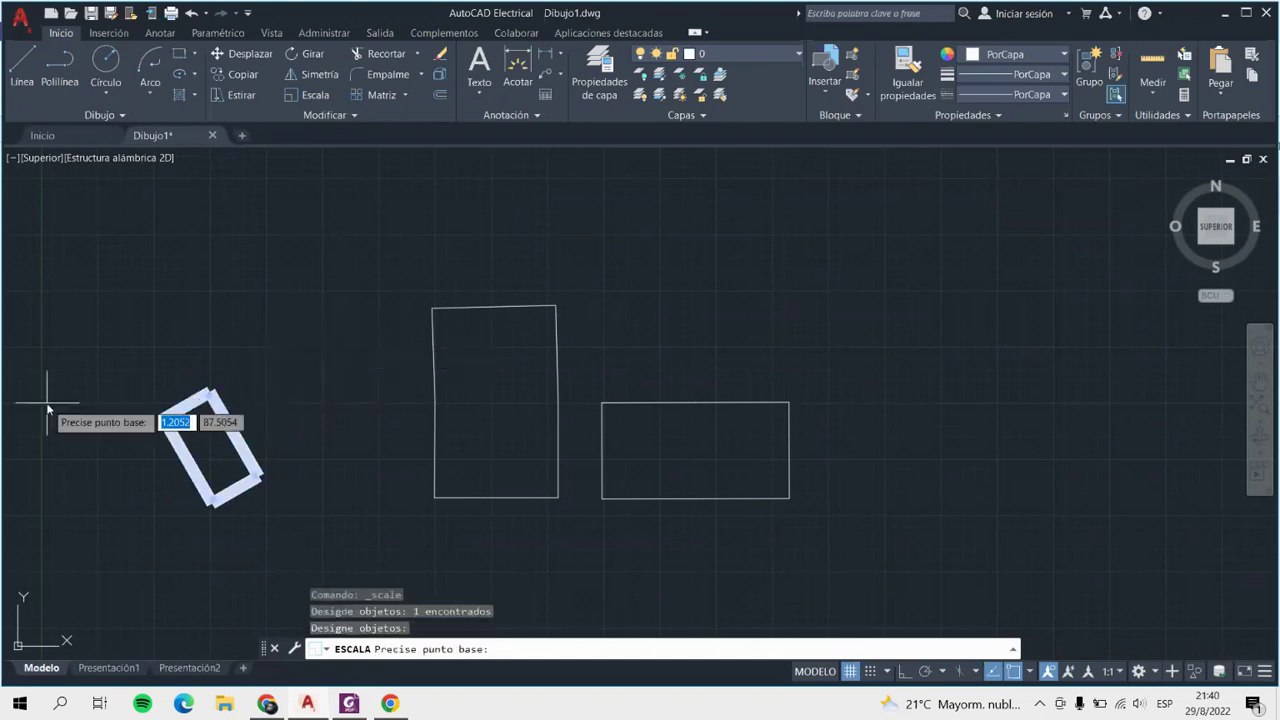
pyautogui.click(84, 333)
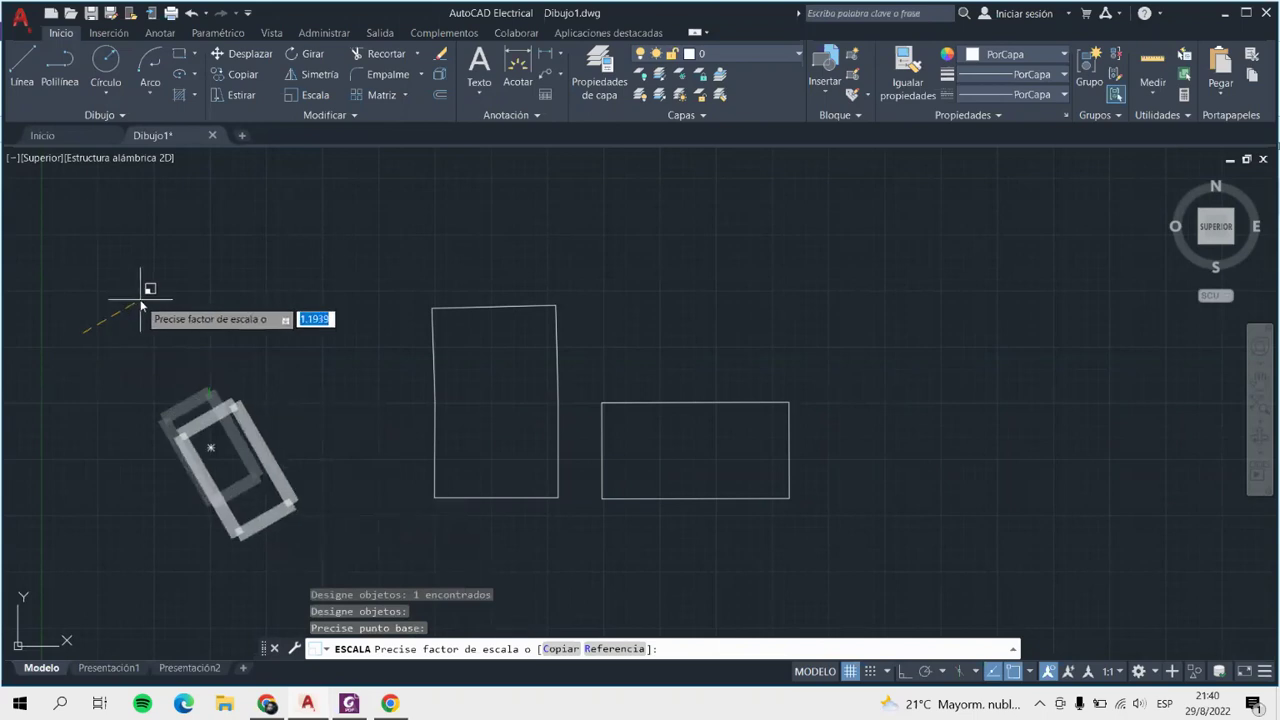
pyautogui.write('2')
pyautogui.press('Return')
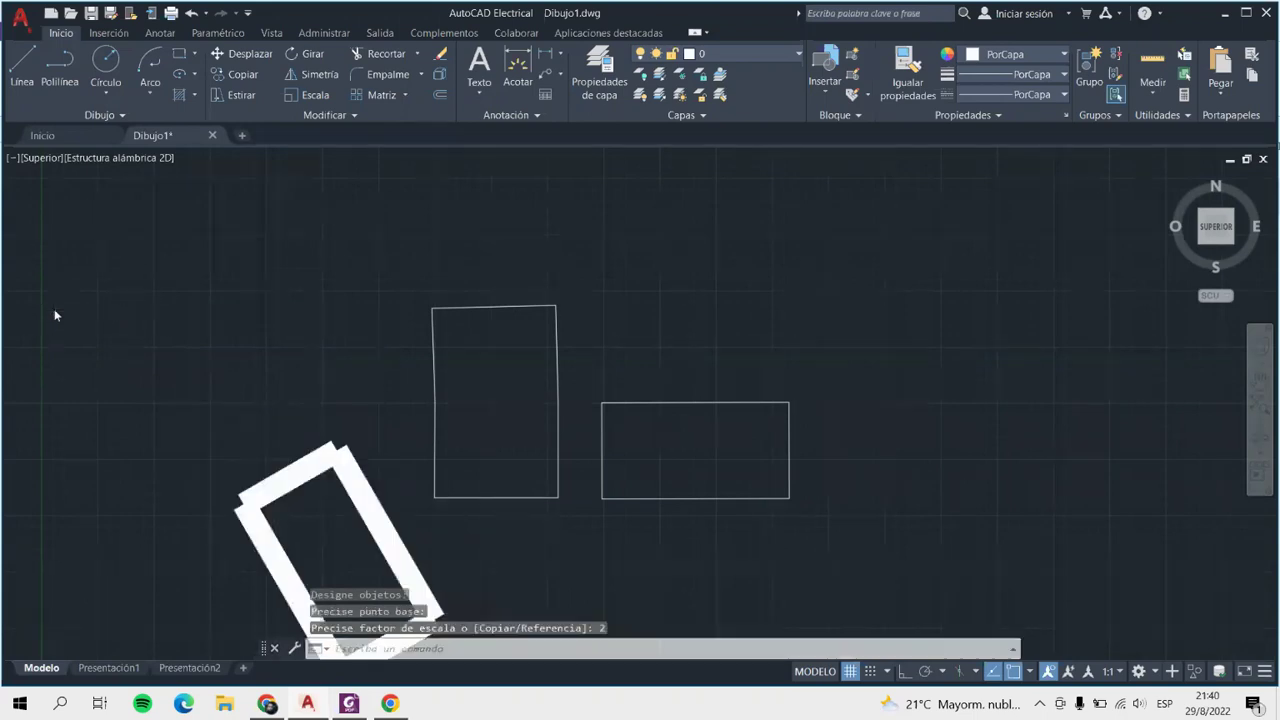
pyautogui.scroll(-3, 140, 498)
pyautogui.scroll(2, 139, 489)
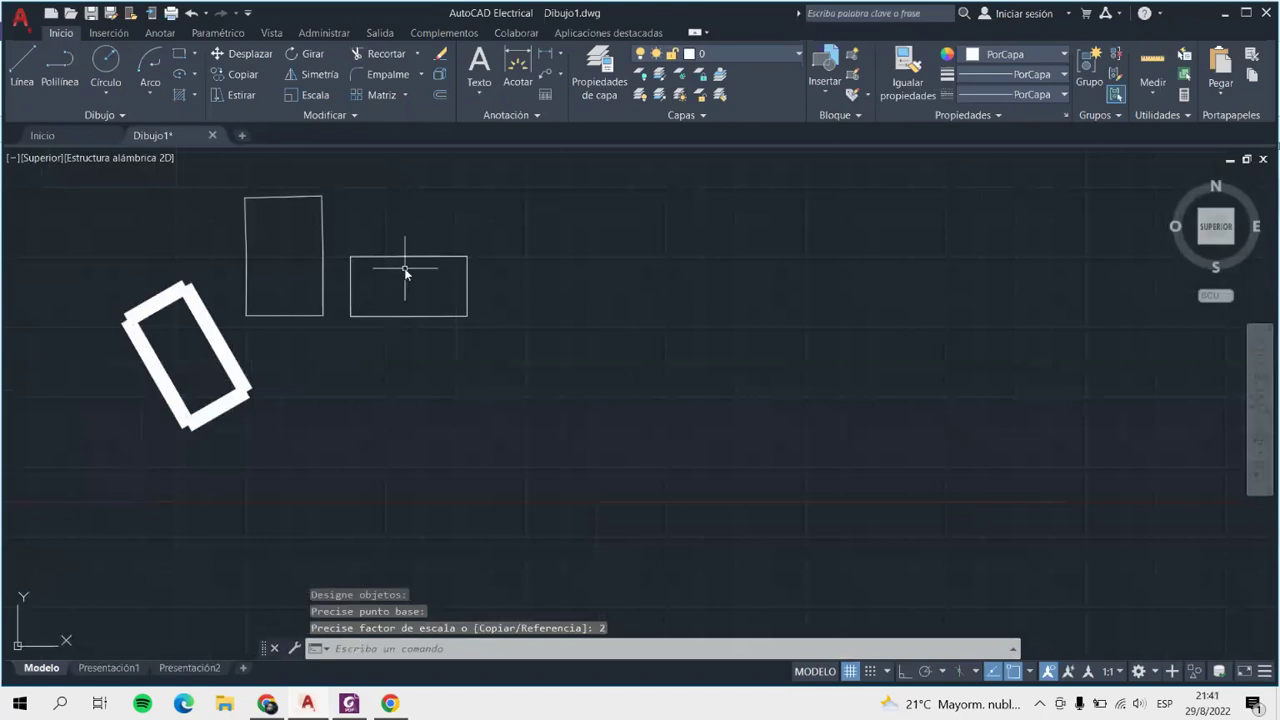
pyautogui.scroll(2, 408, 268)
pyautogui.scroll(-4, 354, 368)
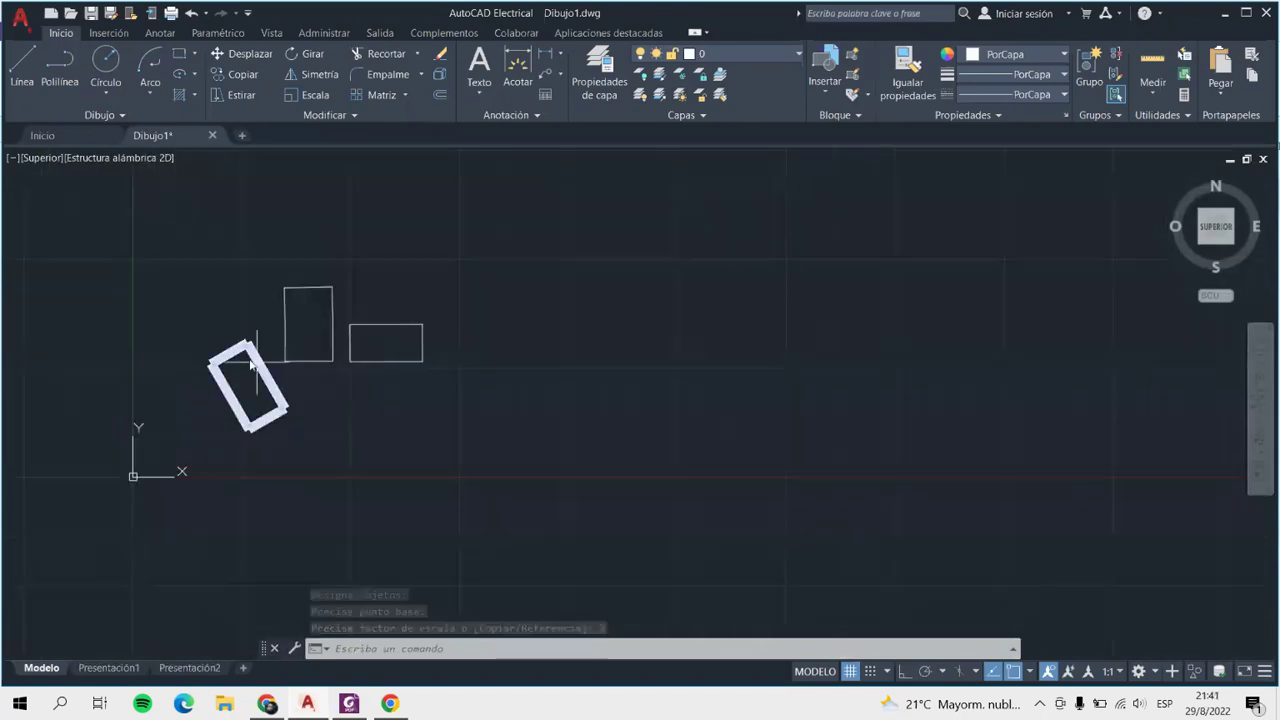
pyautogui.scroll(2, 235, 348)
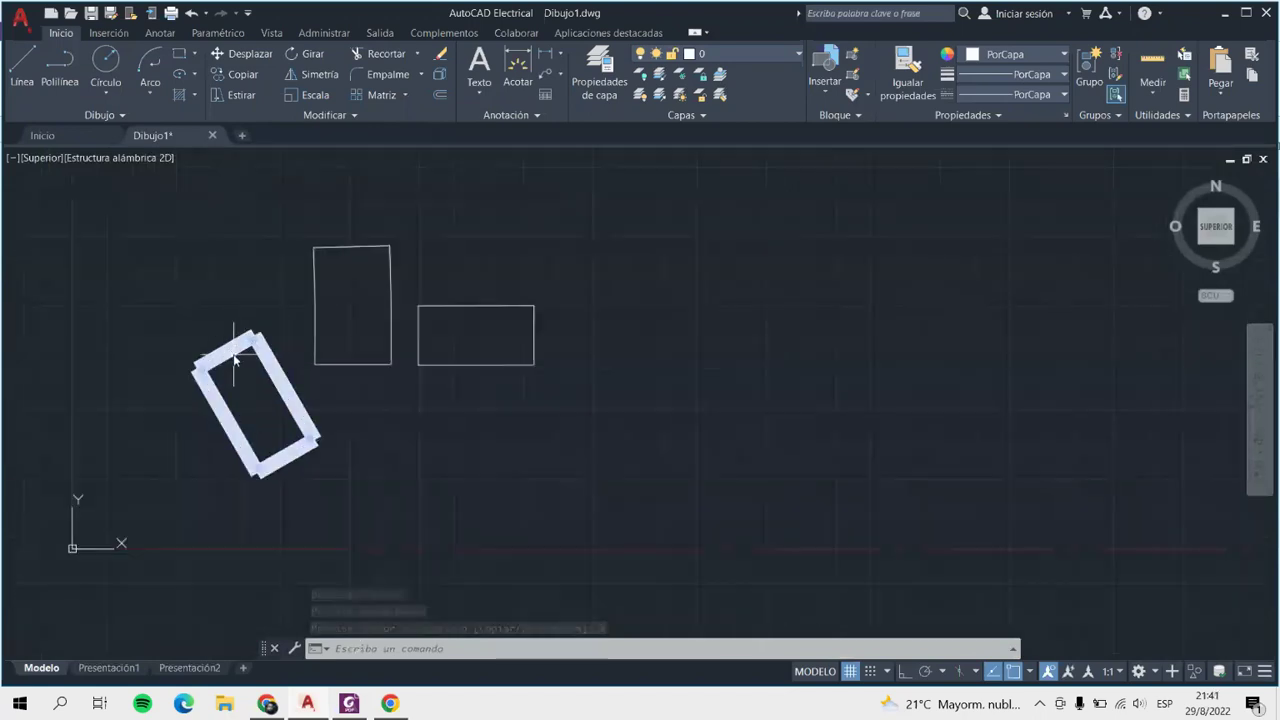
# Scale the rotated rectangle by a factor of 0.5 about its centre.
pyautogui.click(310, 95)
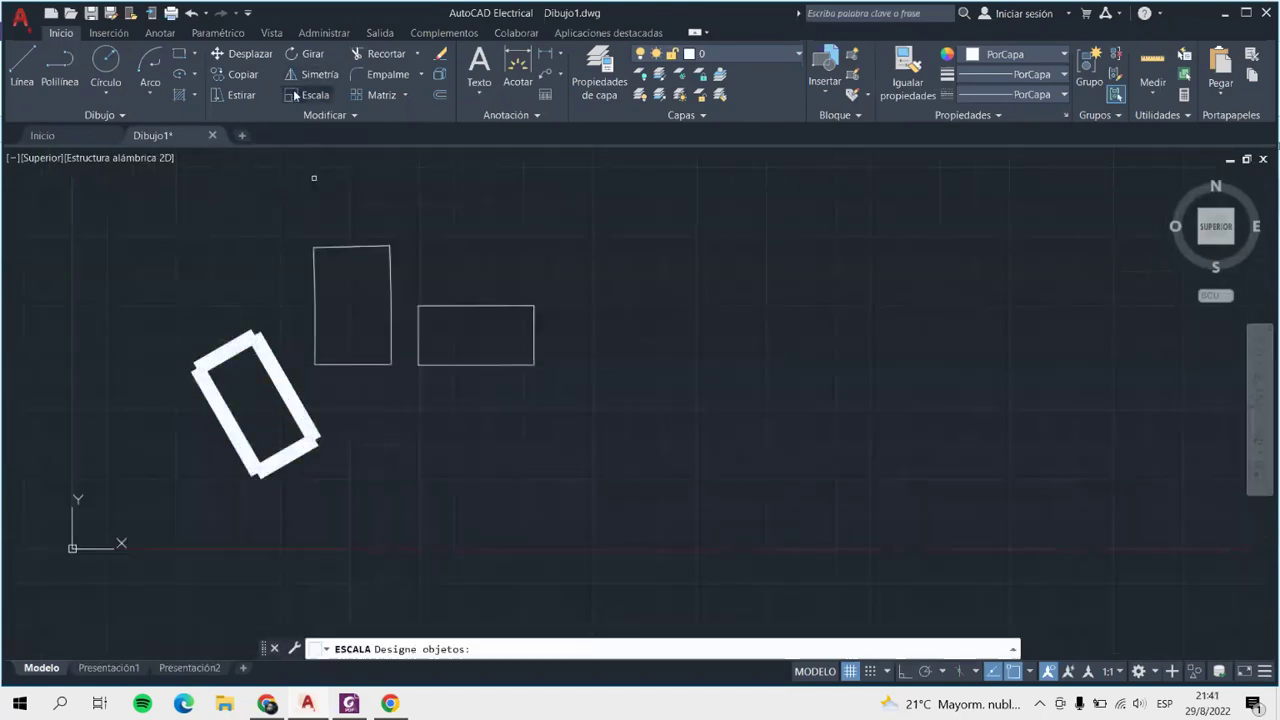
pyautogui.click(235, 342)
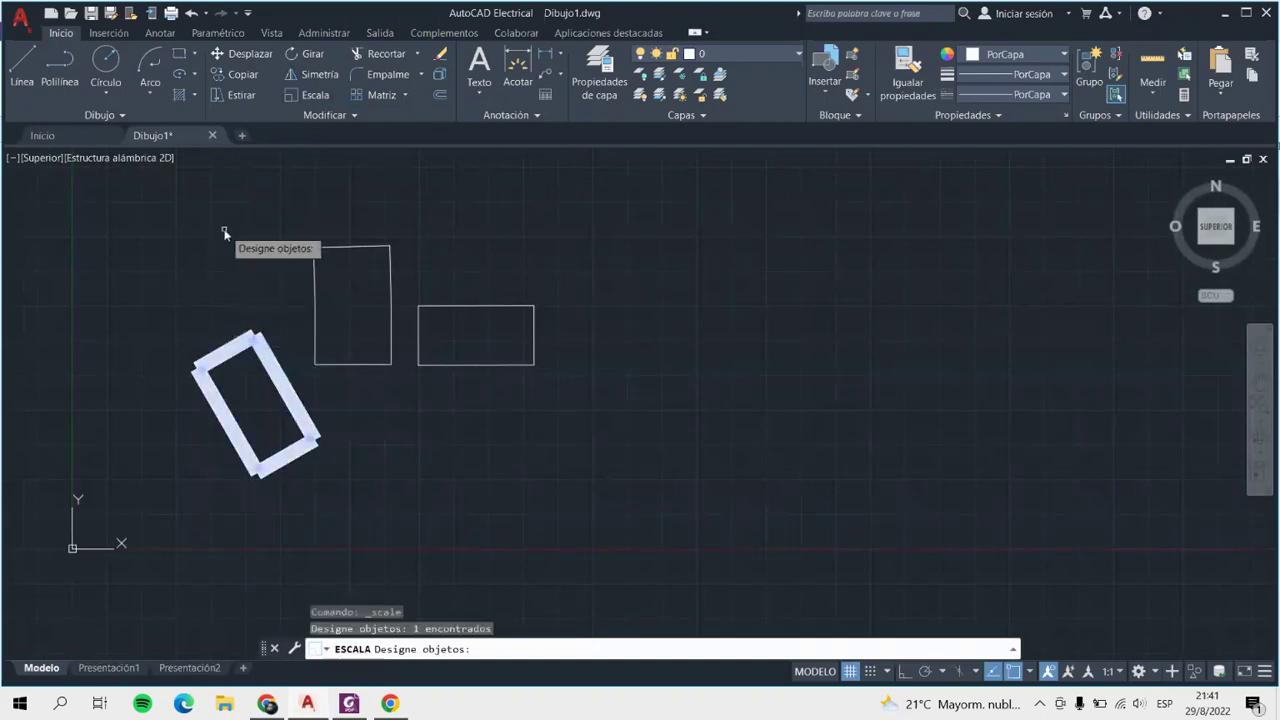
pyautogui.press('Return')
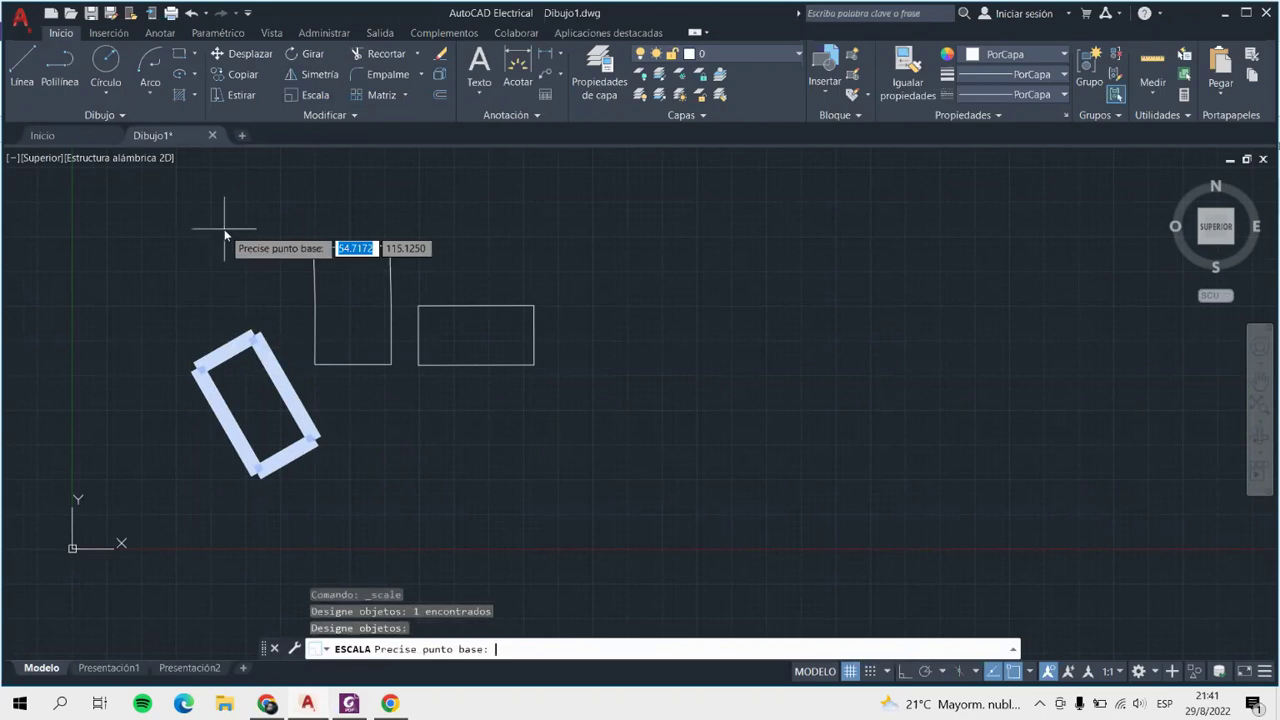
pyautogui.click(255, 403)
pyautogui.write('0.5')
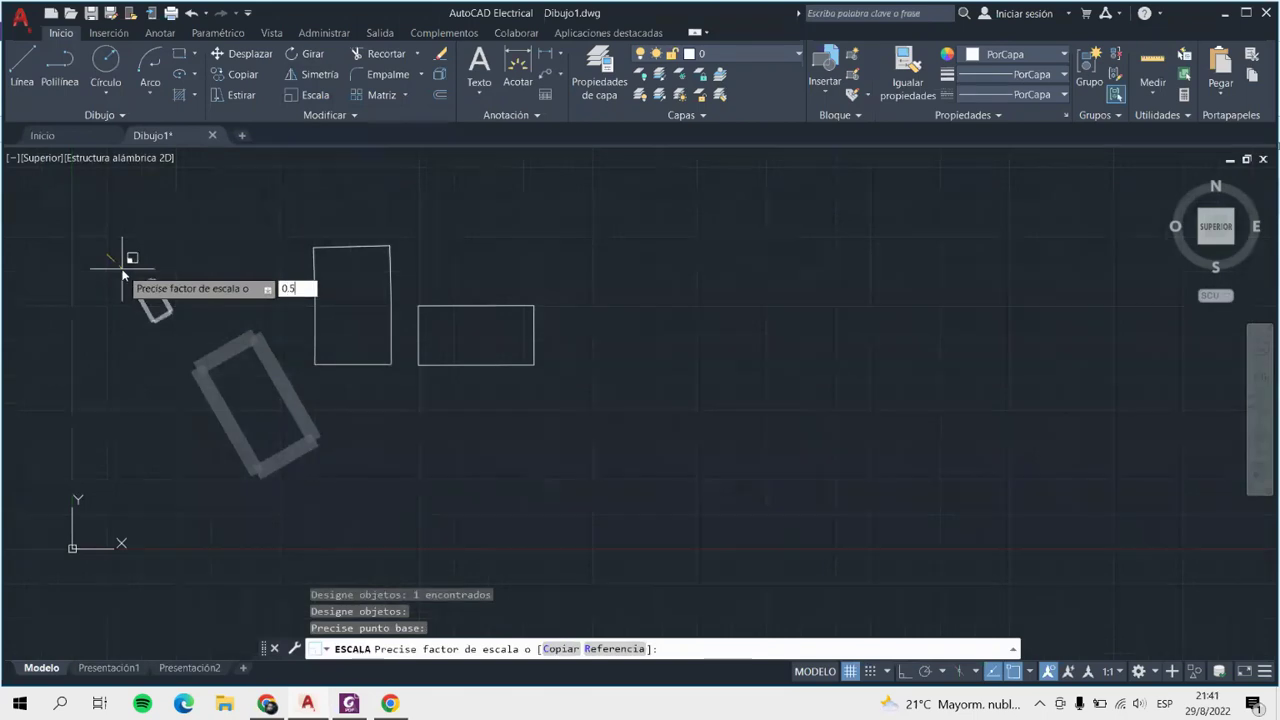
pyautogui.press('Return')
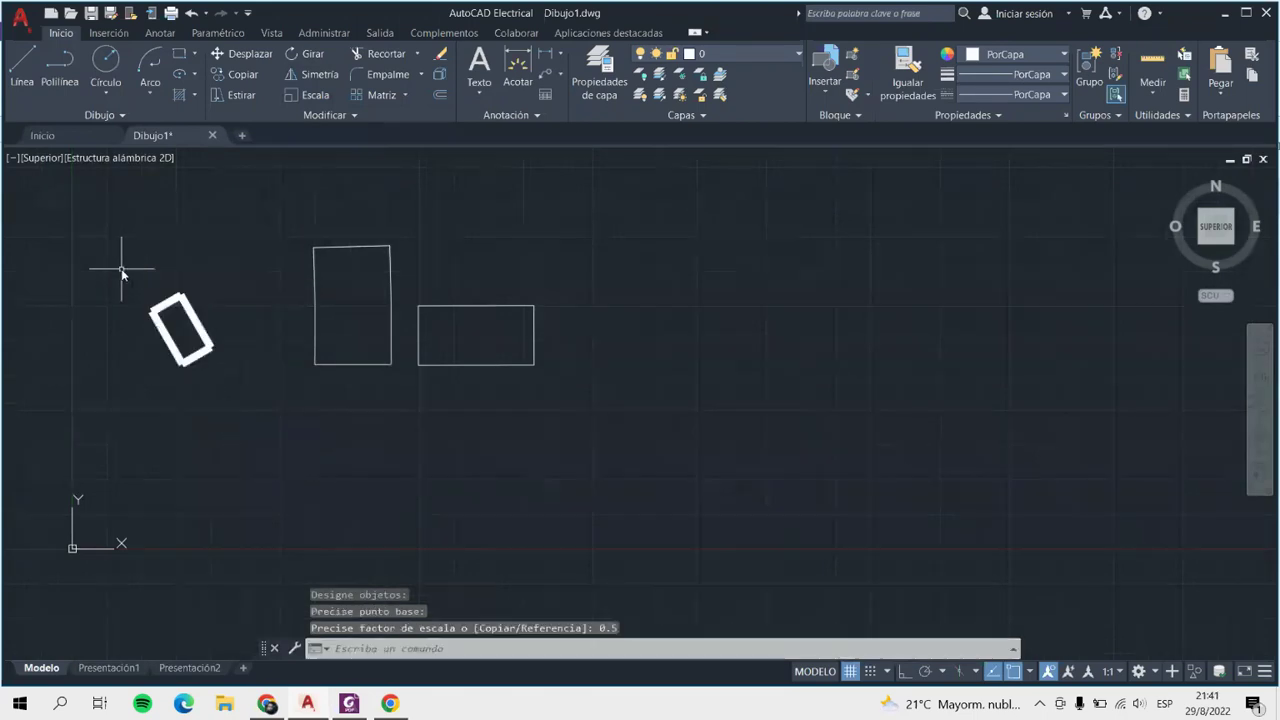
pyautogui.scroll(5, 155, 326)
pyautogui.scroll(-5, 220, 335)
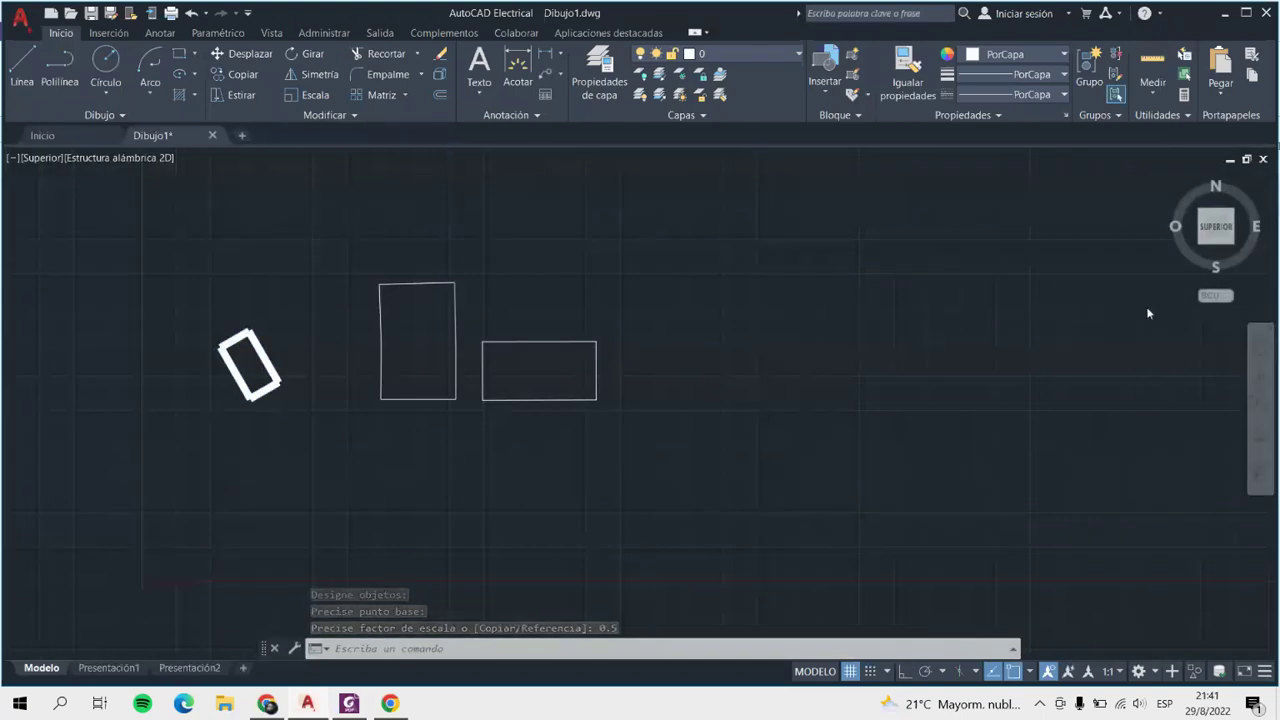
pyautogui.scroll(2, 1146, 314)
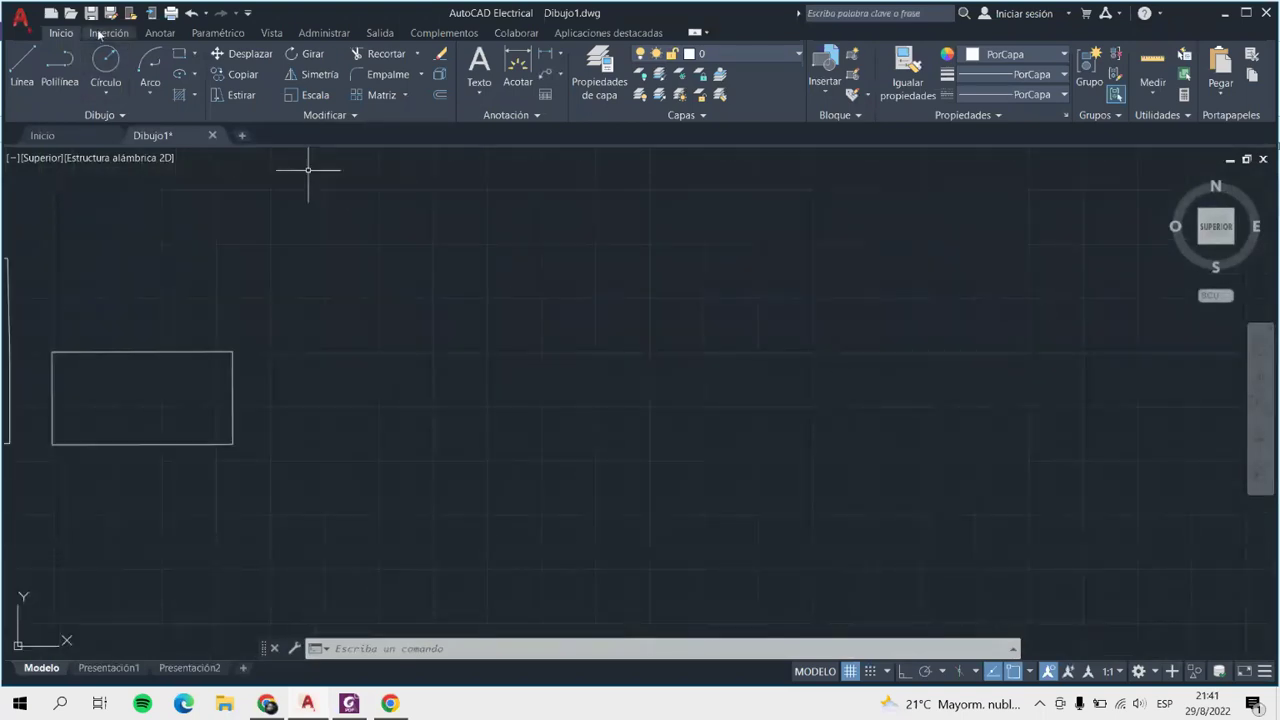
# Draw a circle, then its vertical diameter and an inscribed diamond through the quadrant points.
pyautogui.click(105, 62)
pyautogui.click(401, 321)
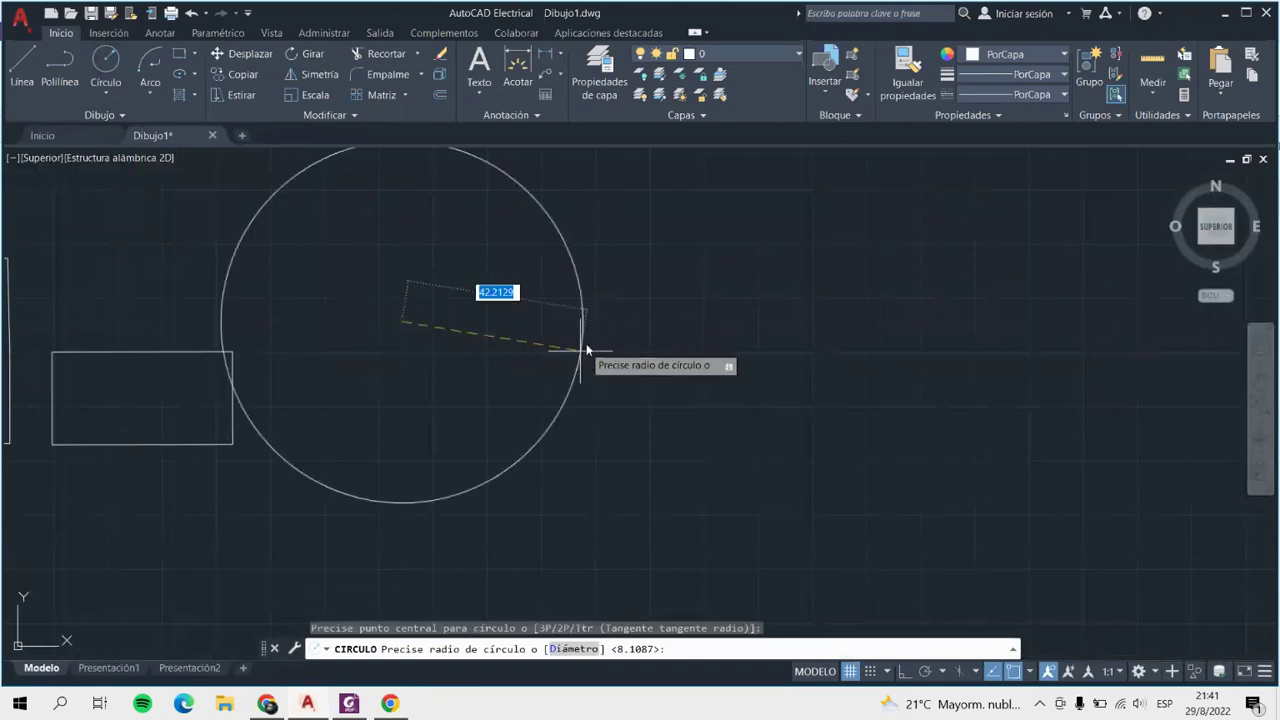
pyautogui.click(500, 333)
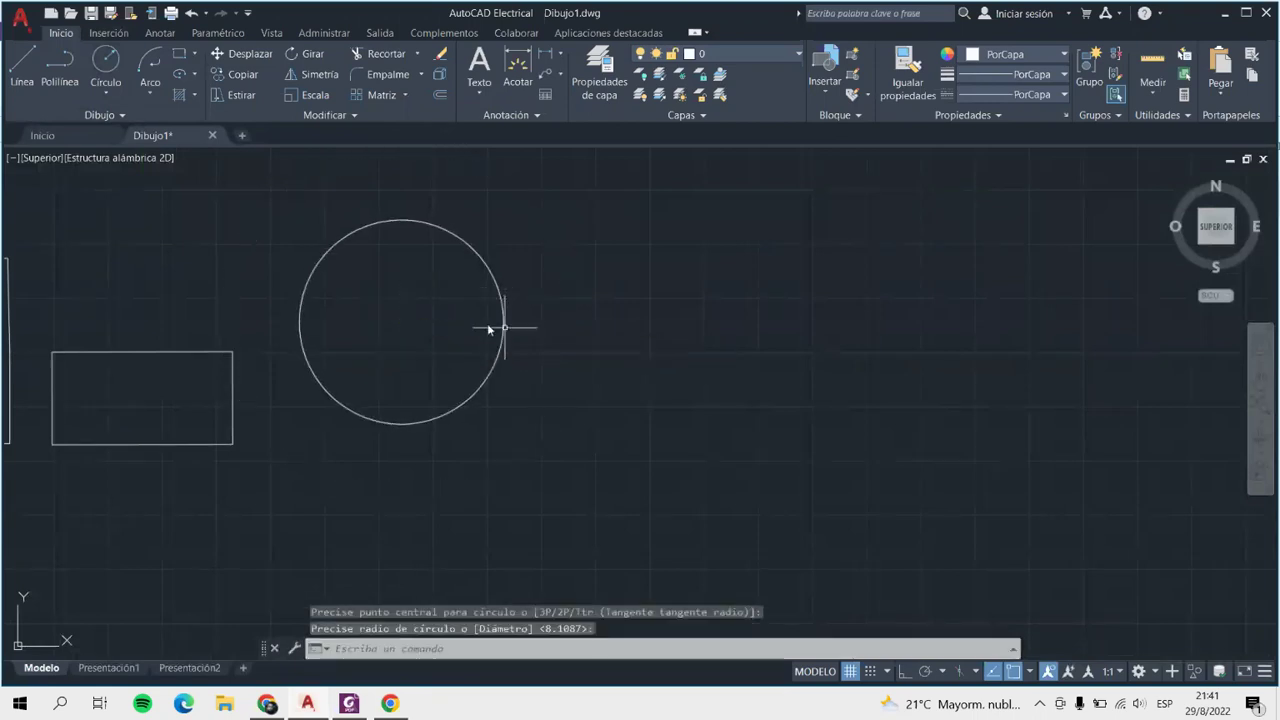
pyautogui.click(22, 62)
pyautogui.click(401, 219)
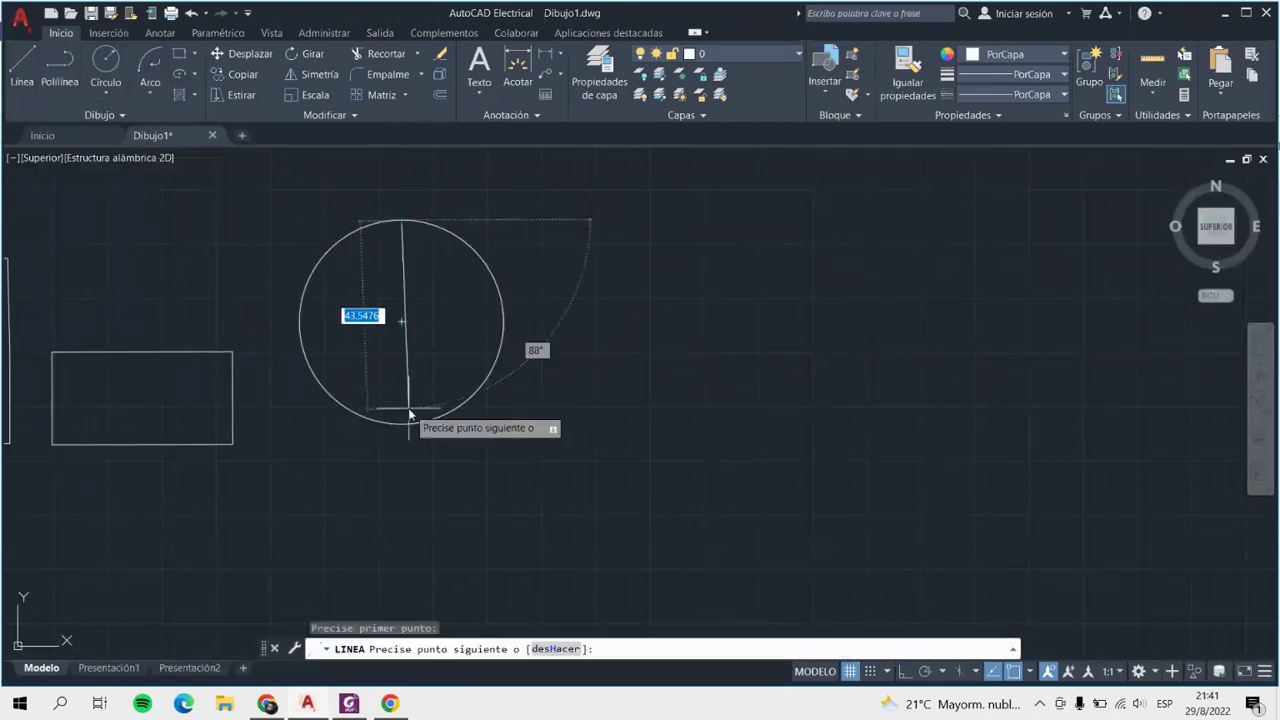
pyautogui.click(401, 424)
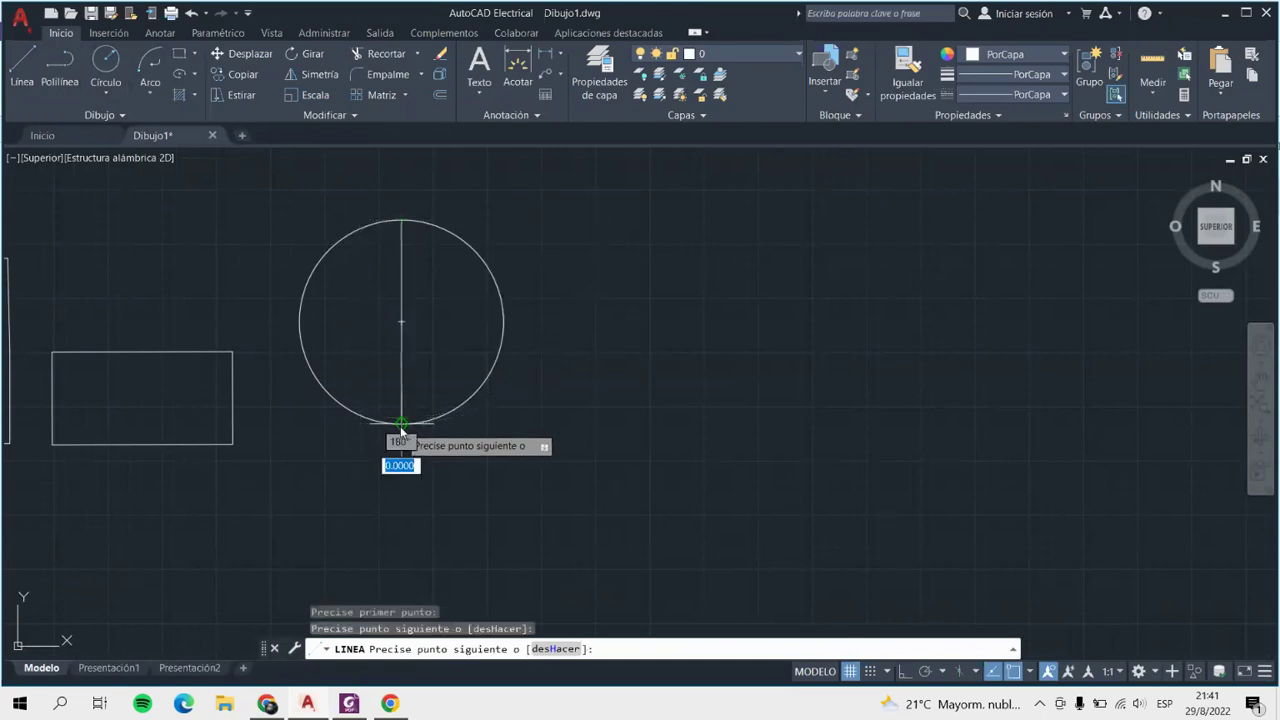
pyautogui.click(503, 321)
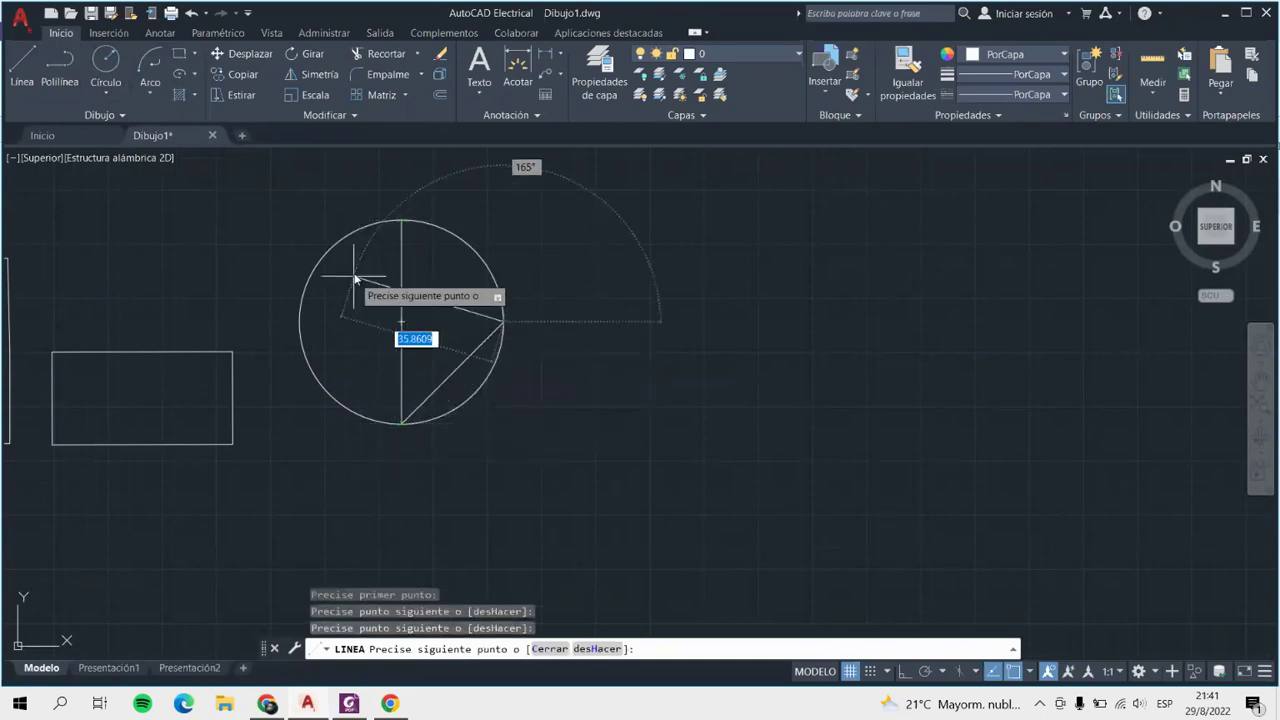
pyautogui.click(401, 220)
pyautogui.click(301, 321)
pyautogui.click(401, 424)
pyautogui.press('Return')
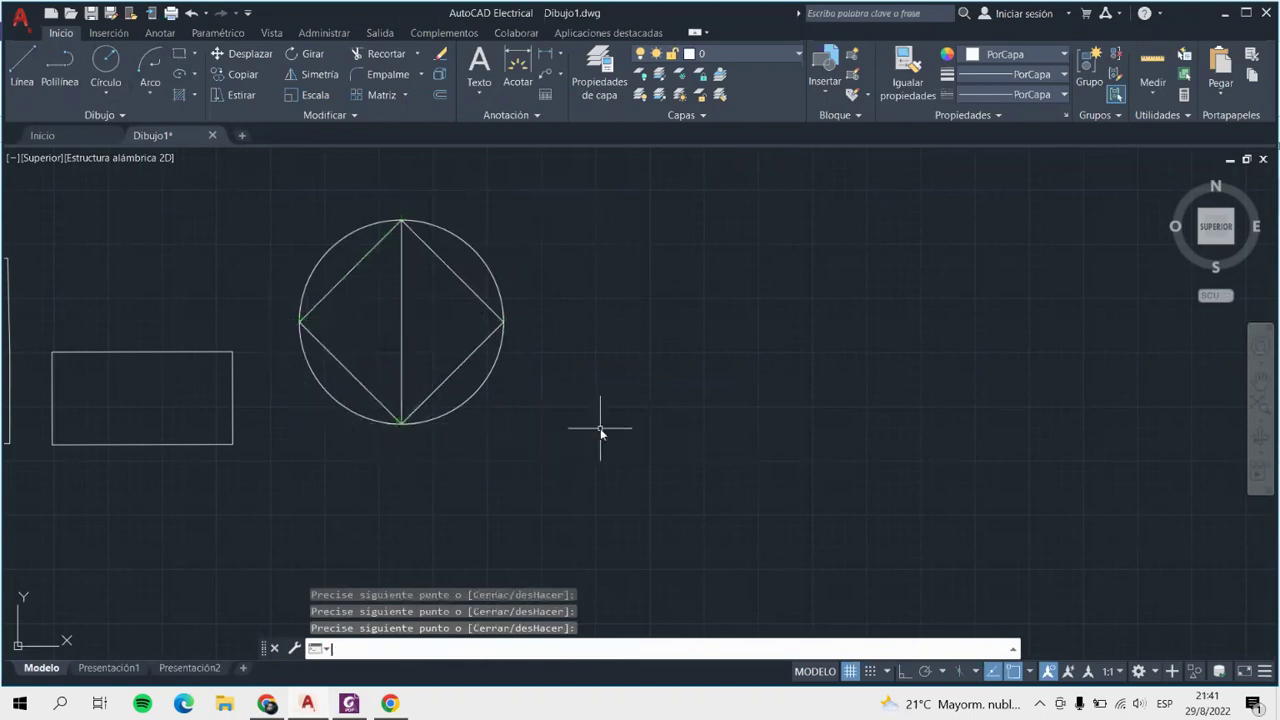
# Add the horizontal diameter between the circle's left and right quadrants.
pyautogui.click(22, 62)
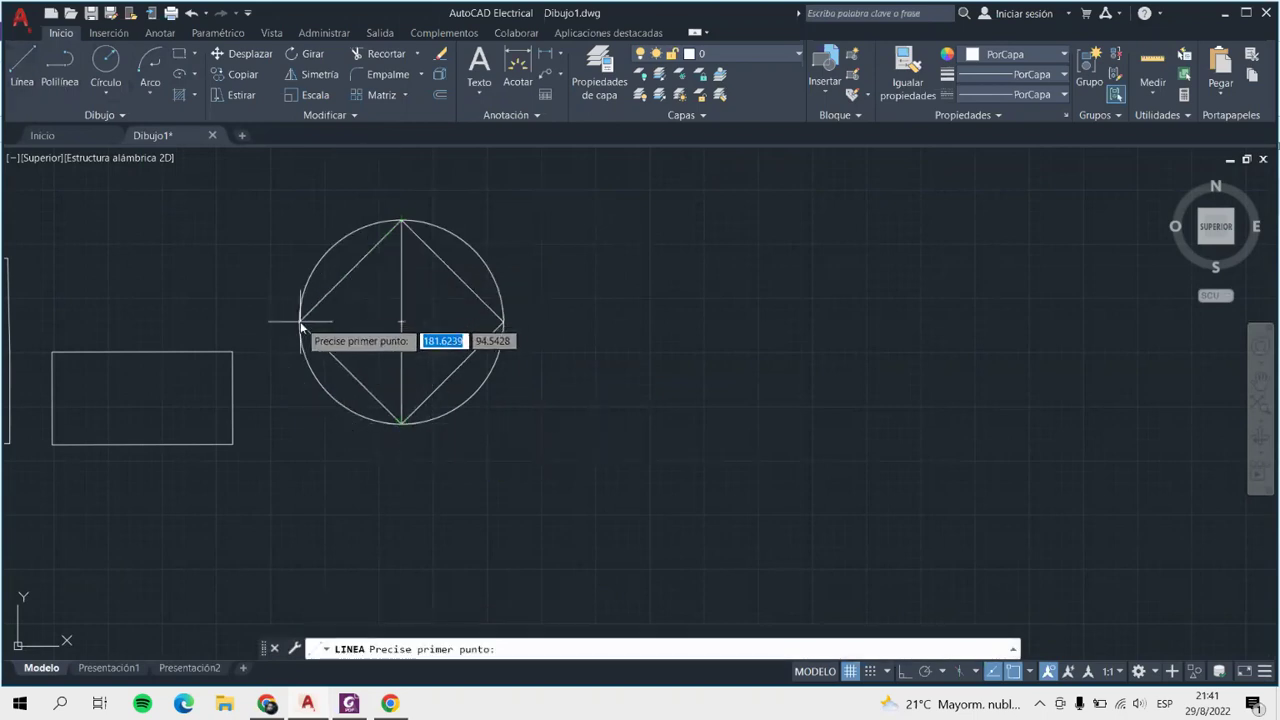
pyautogui.click(301, 322)
pyautogui.click(504, 322)
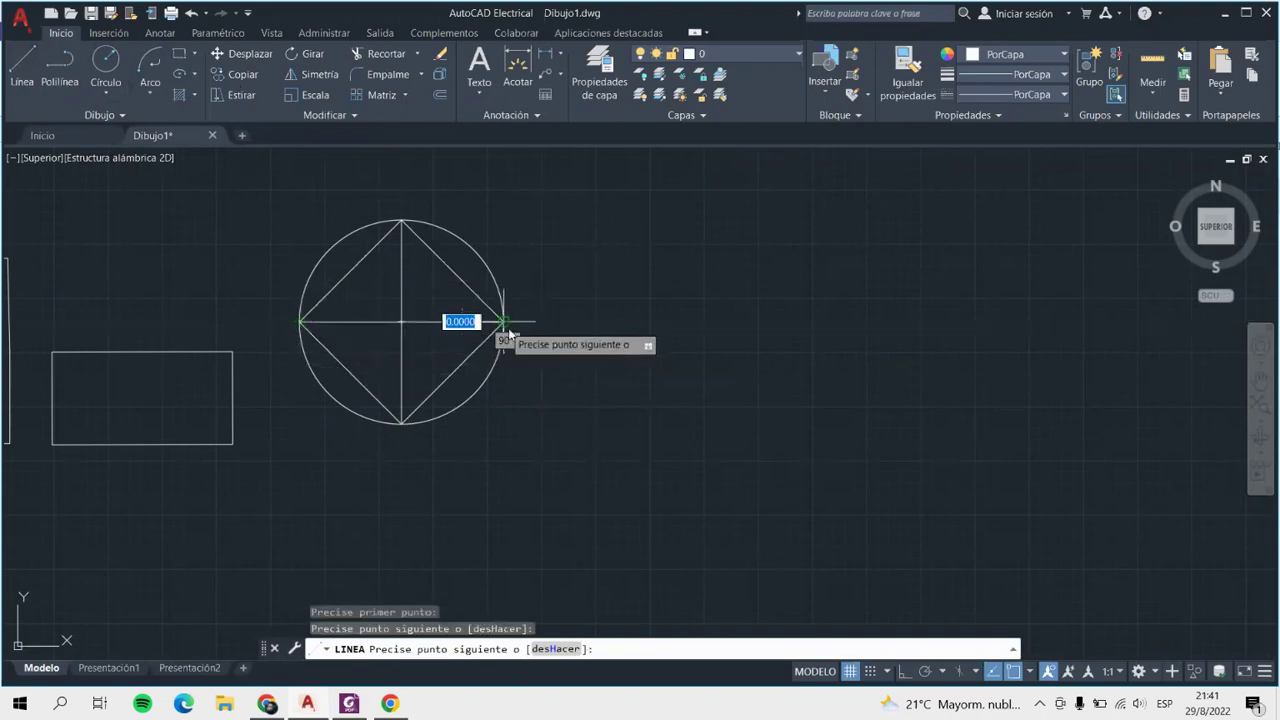
pyautogui.press('Return')
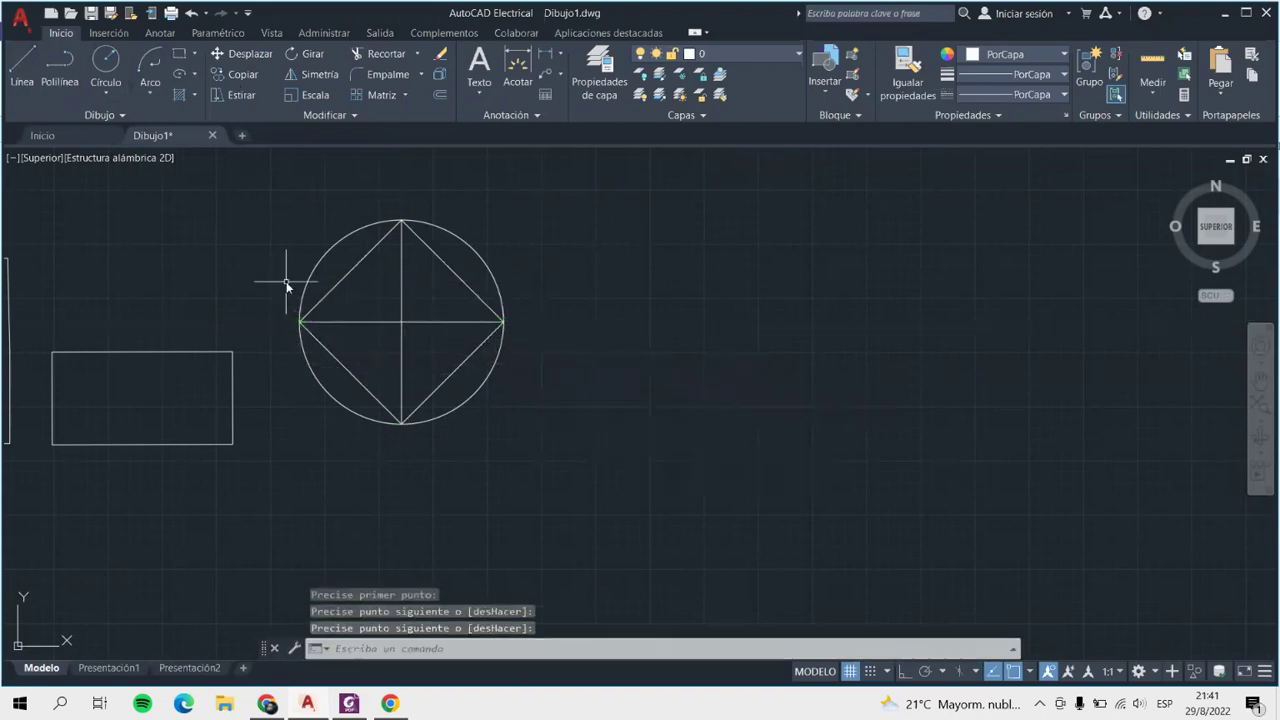
pyautogui.scroll(5, 345, 268)
pyautogui.scroll(-4, 351, 266)
pyautogui.scroll(2, 763, 216)
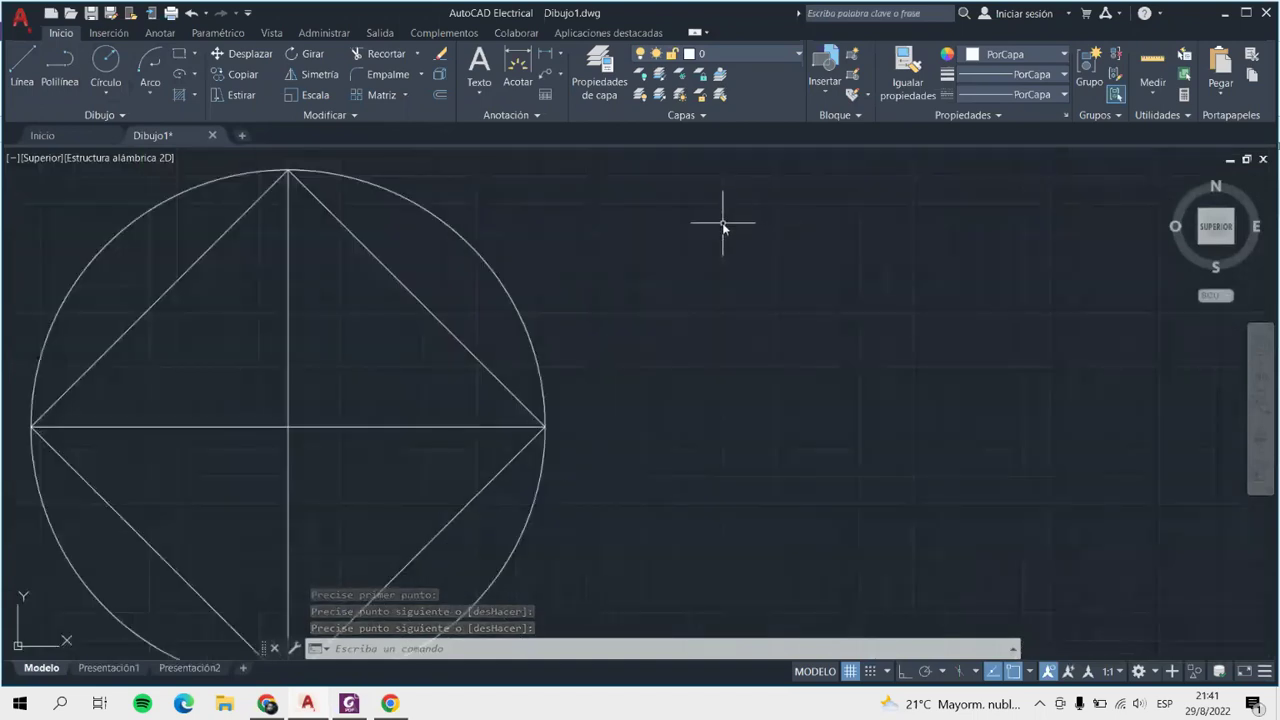
pyautogui.scroll(-2, 723, 226)
pyautogui.scroll(2, 545, 368)
pyautogui.scroll(-2, 546, 368)
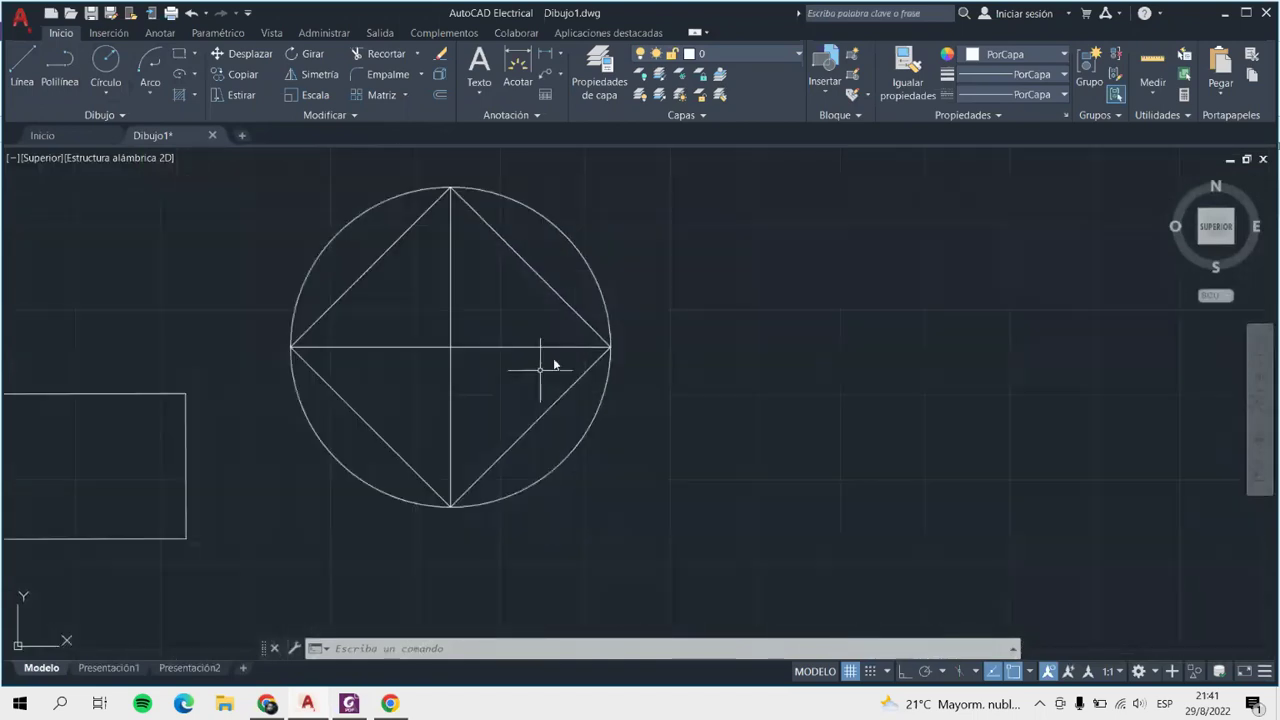
pyautogui.scroll(2, 584, 322)
pyautogui.scroll(-2, 479, 377)
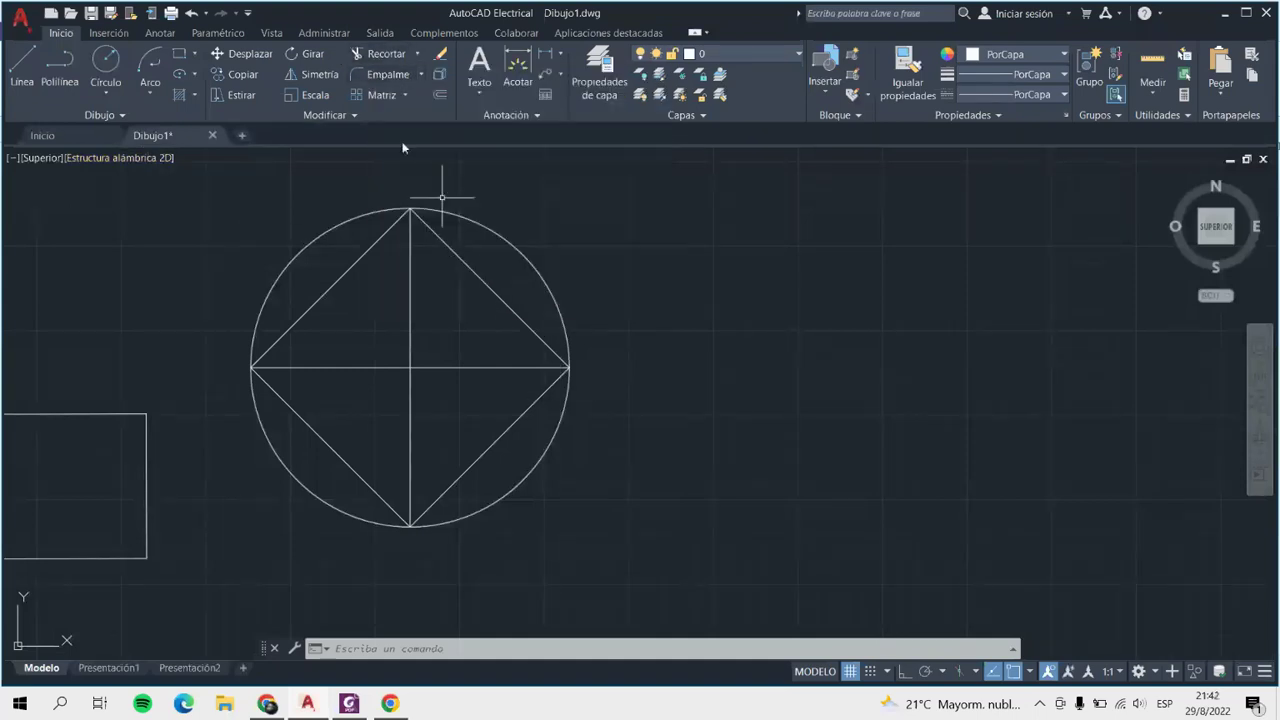
# Window-select the whole circle figure after a cancelled trim attempt.
pyautogui.click(378, 54)
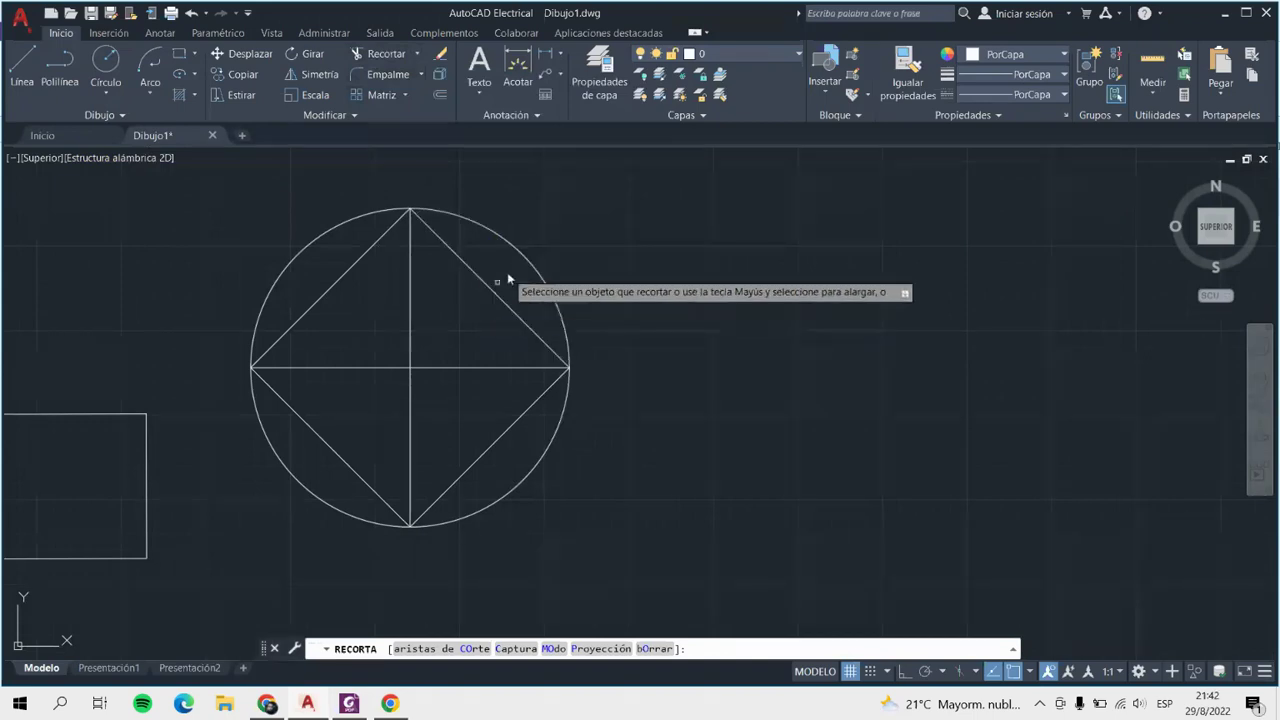
pyautogui.press('Escape')
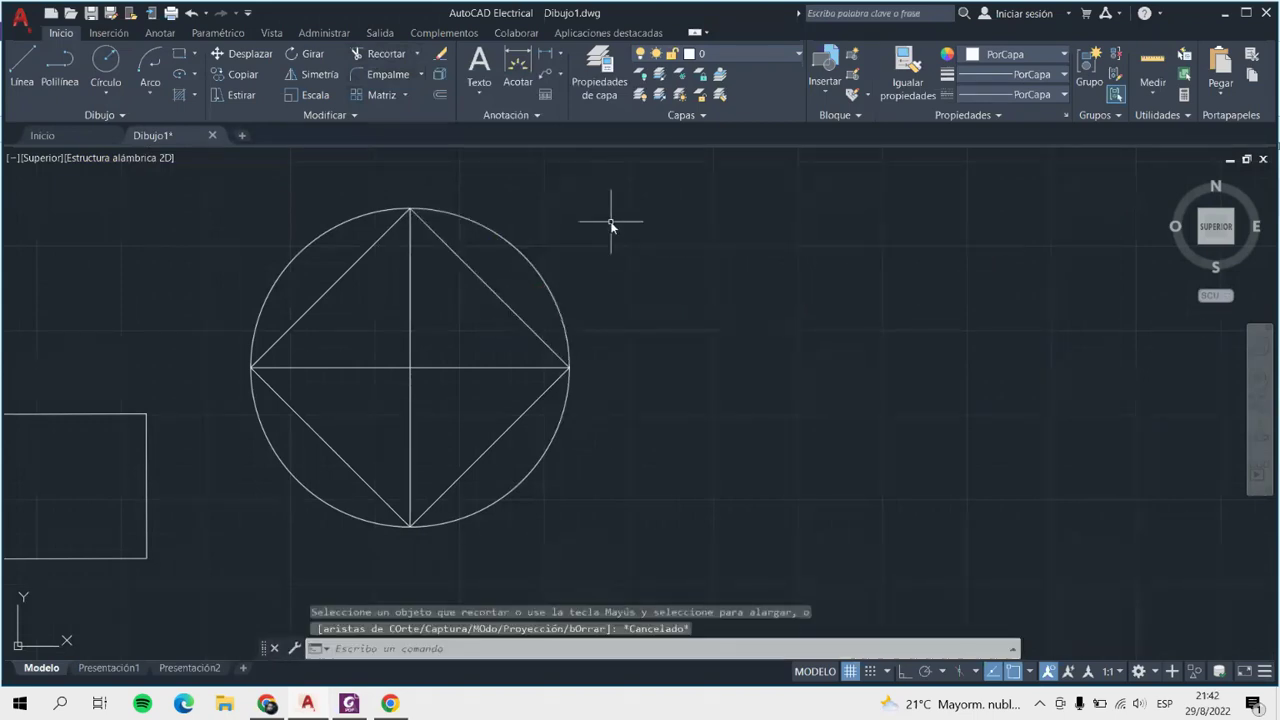
pyautogui.click(185, 180)
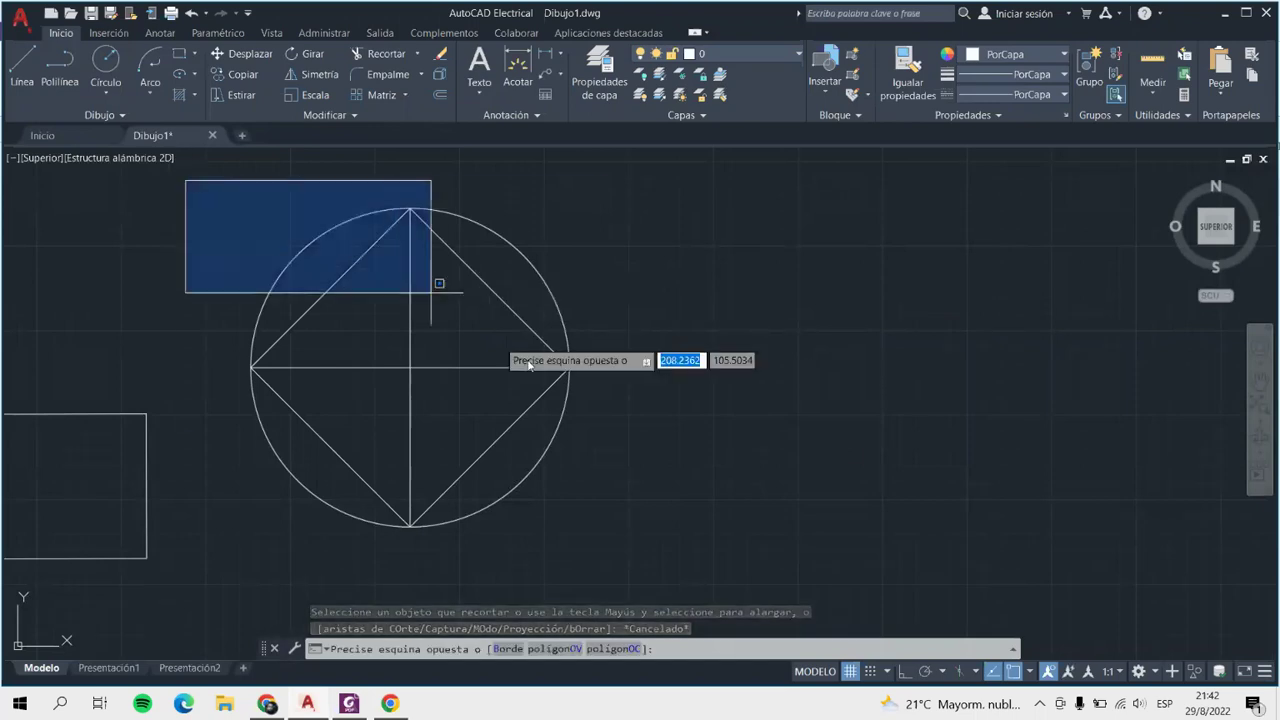
pyautogui.click(678, 568)
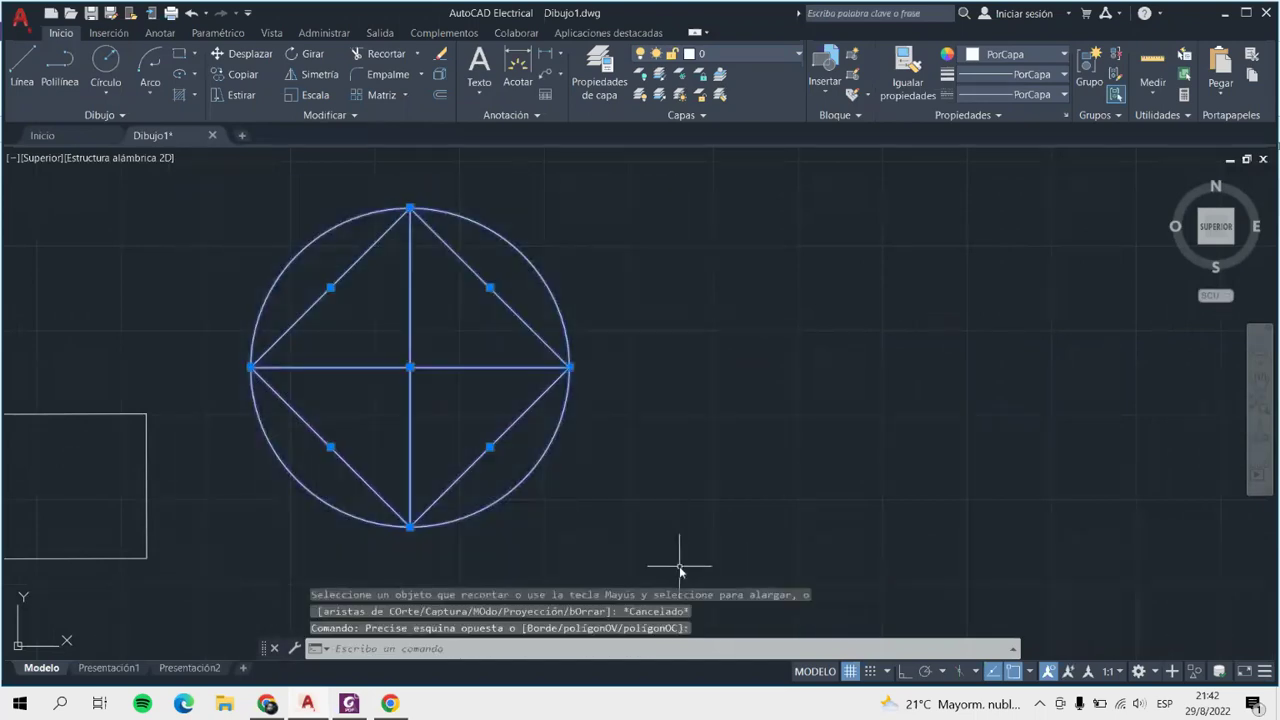
pyautogui.press('Escape')
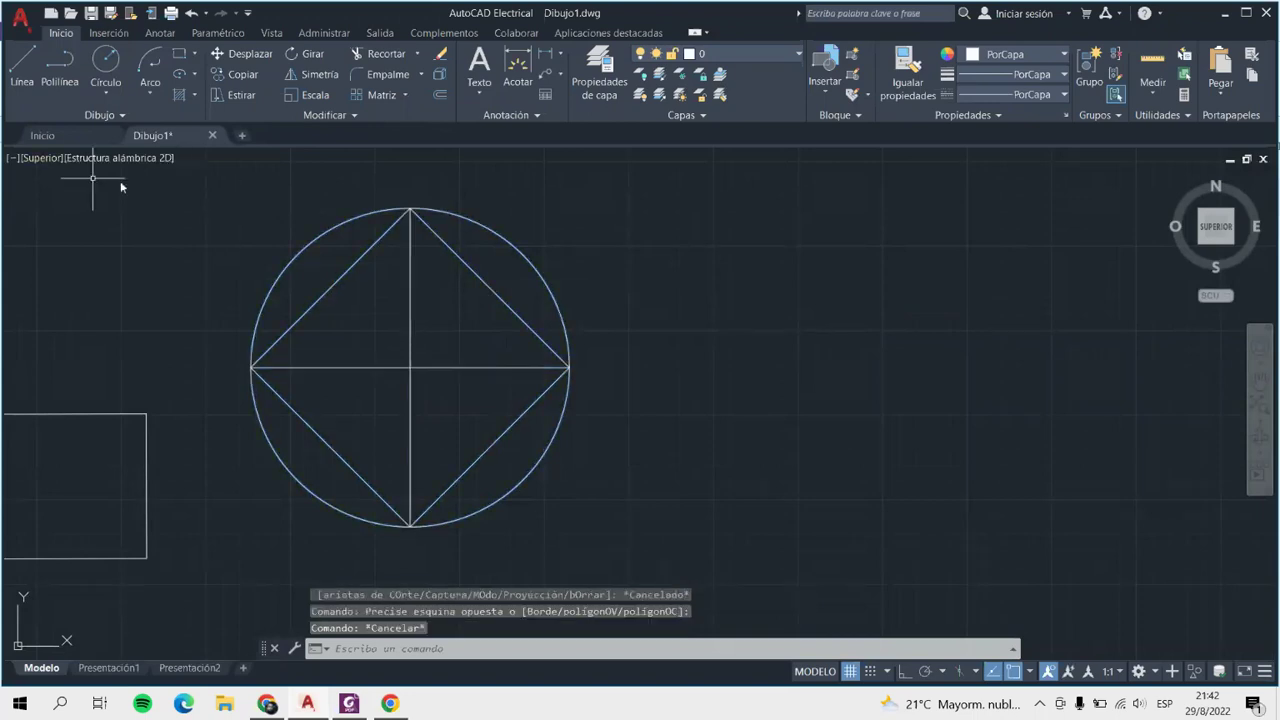
pyautogui.click(168, 195)
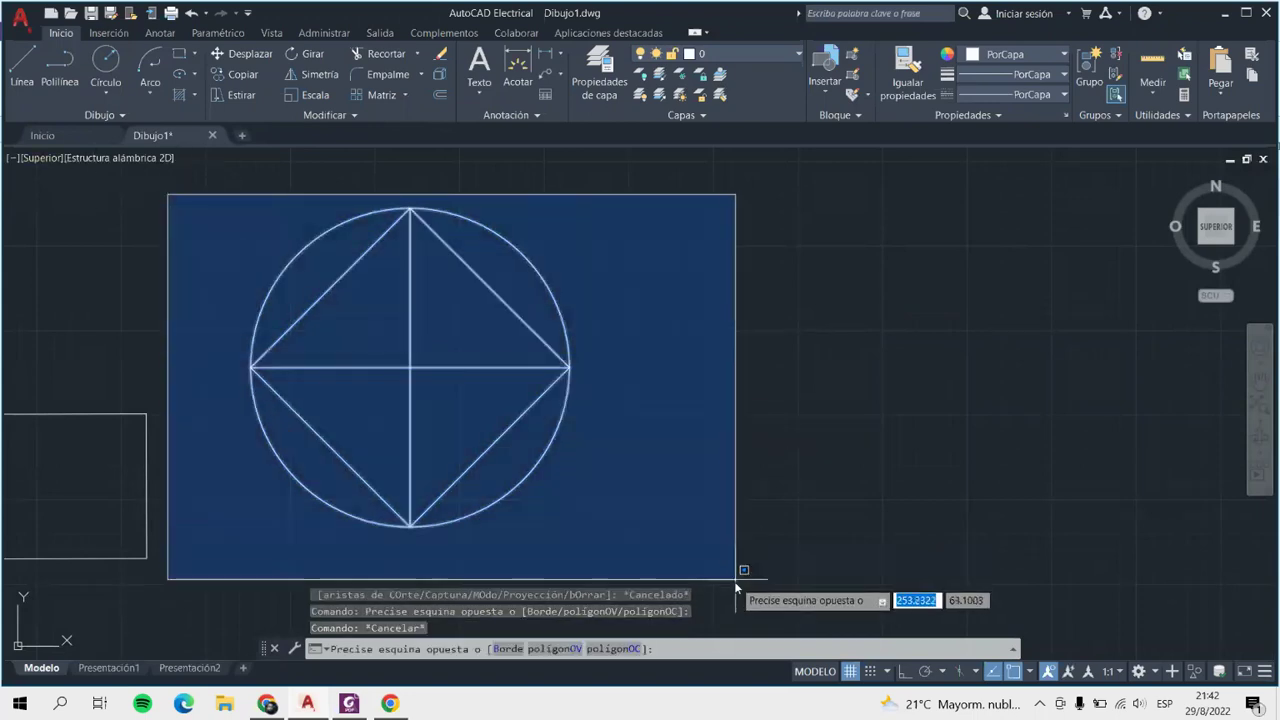
pyautogui.click(740, 578)
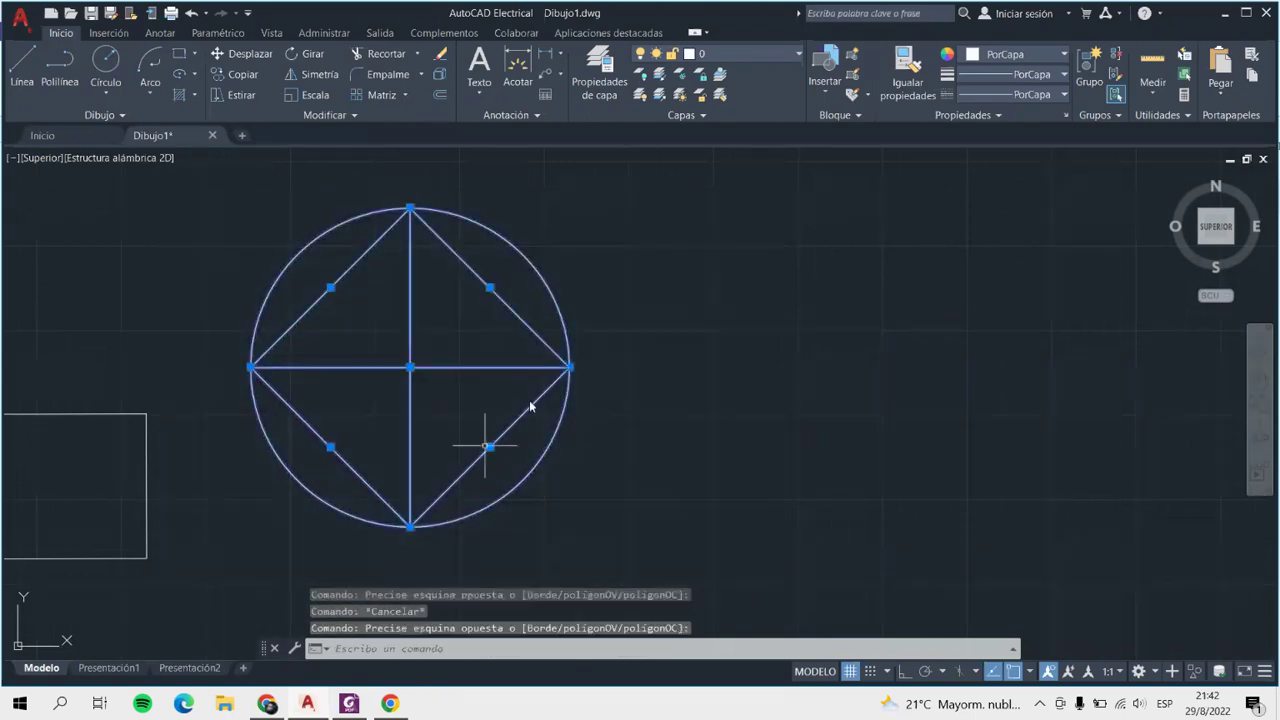
# Trim away the upper-right diagonal, the upper-right arc and the vertical line's upper half.
pyautogui.click(375, 55)
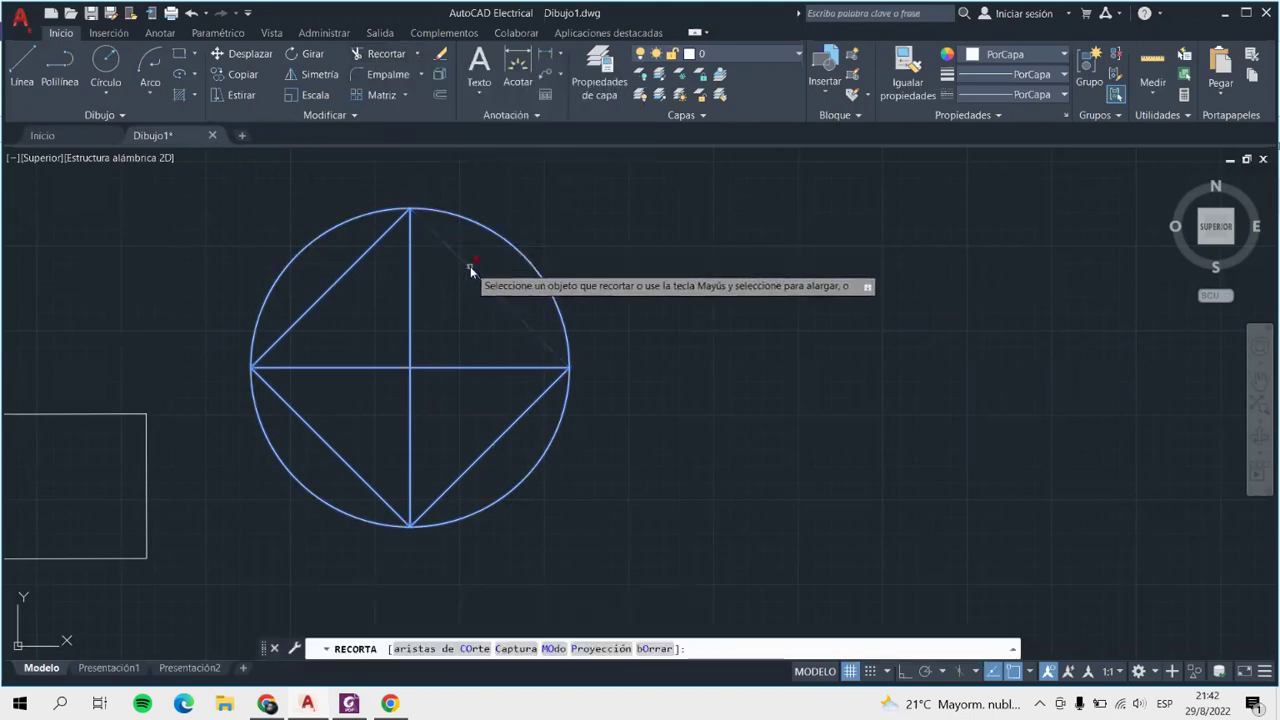
pyautogui.click(471, 270)
pyautogui.click(500, 237)
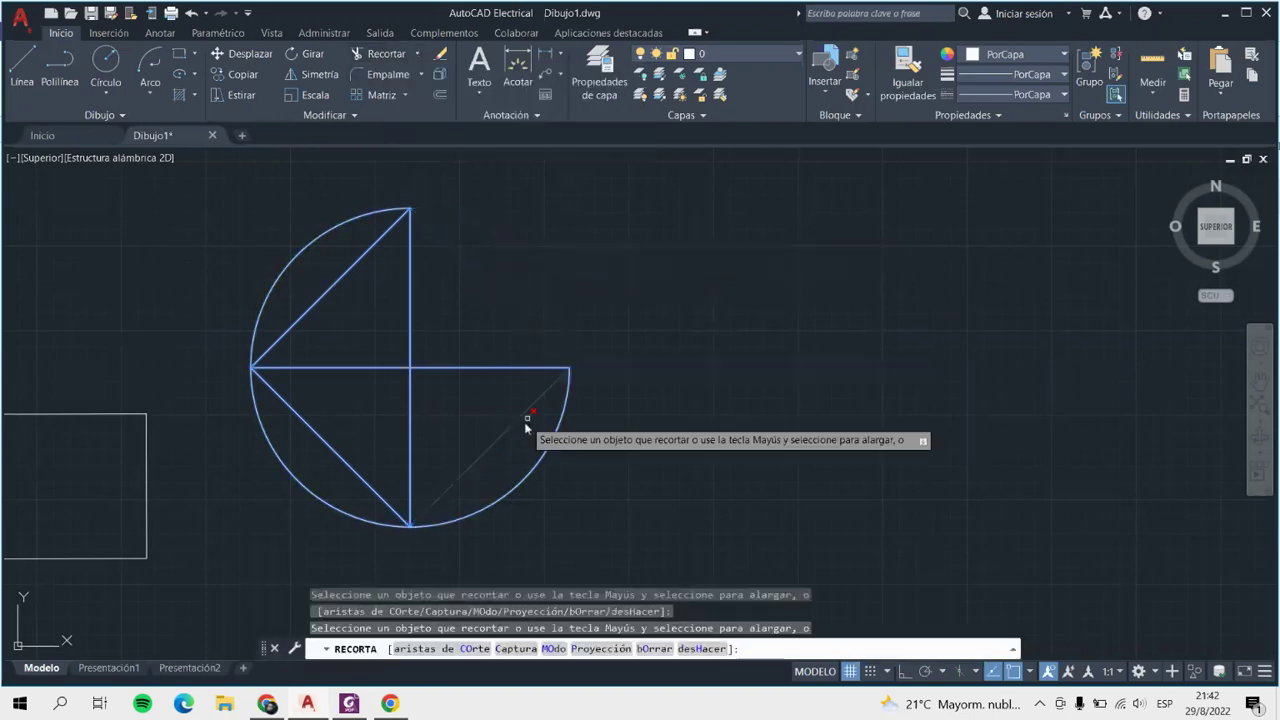
pyautogui.click(409, 297)
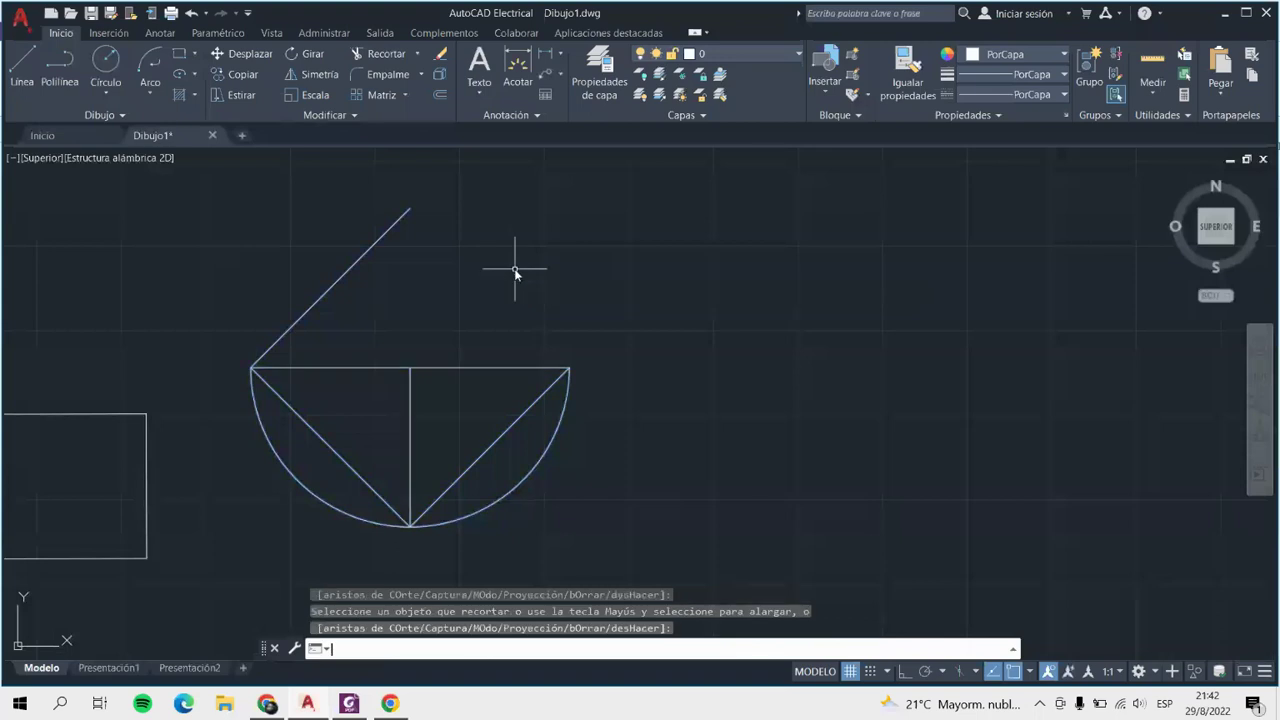
pyautogui.press('Return')
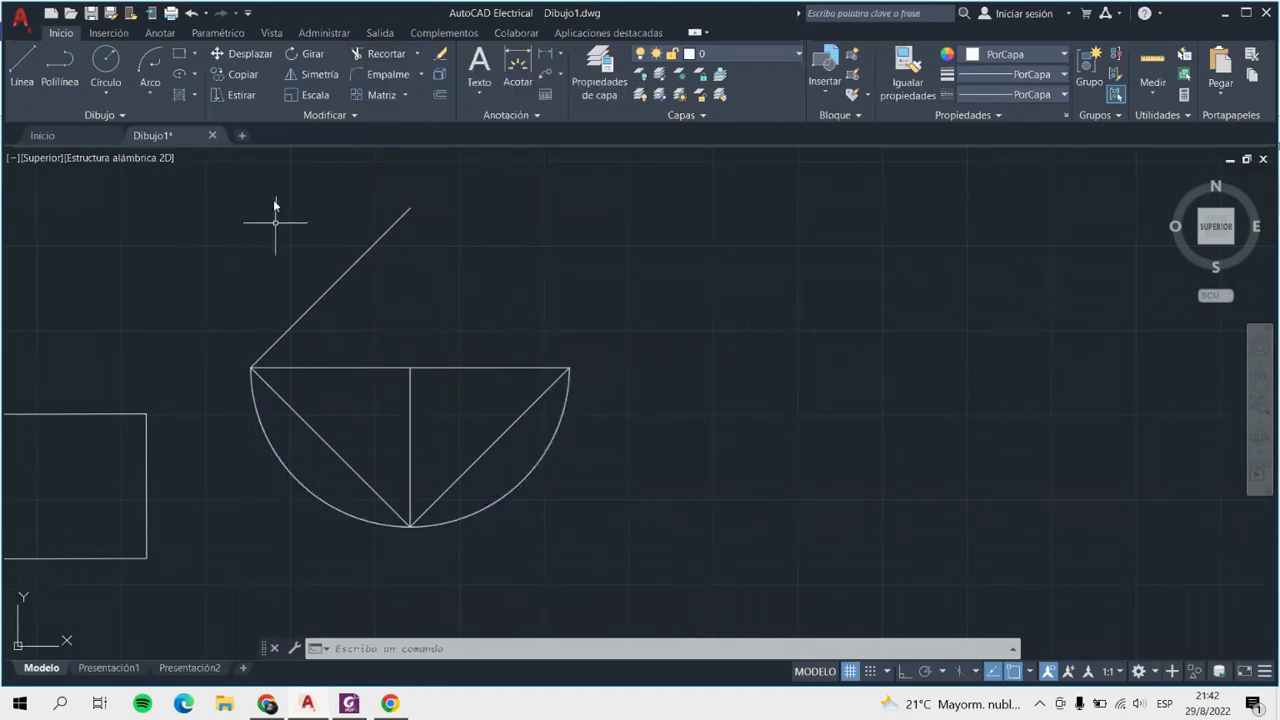
pyautogui.click(386, 58)
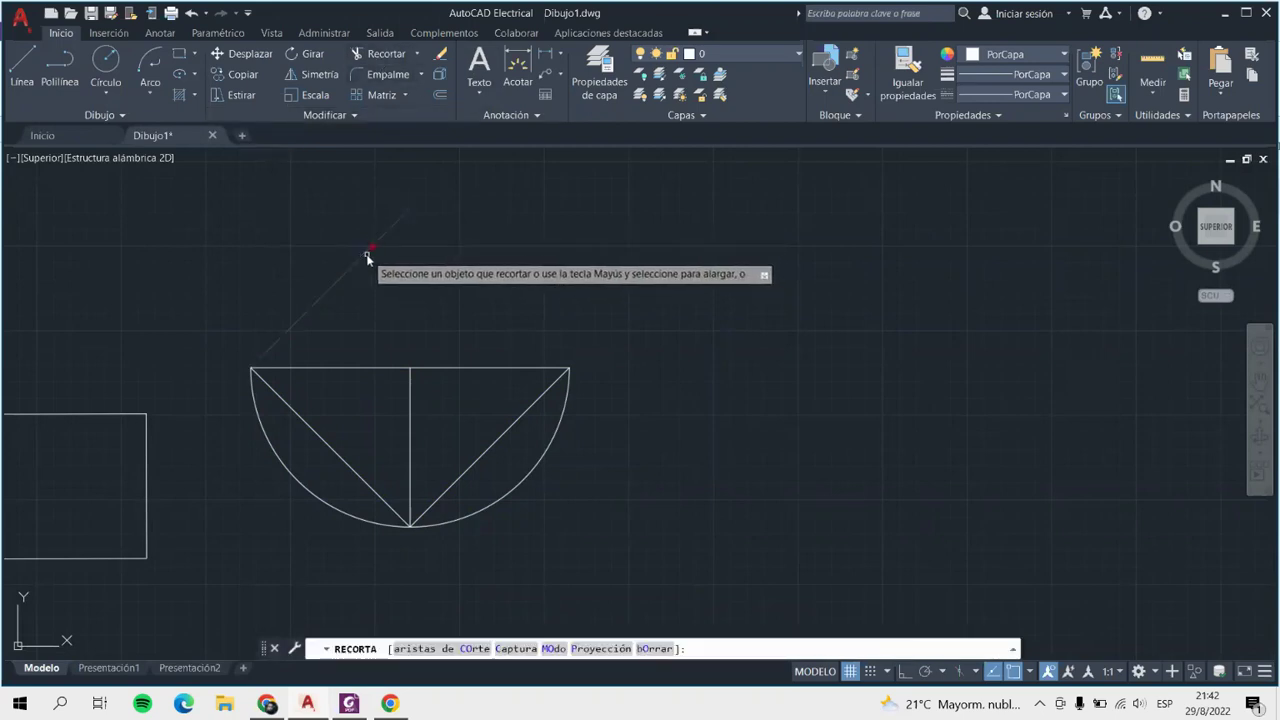
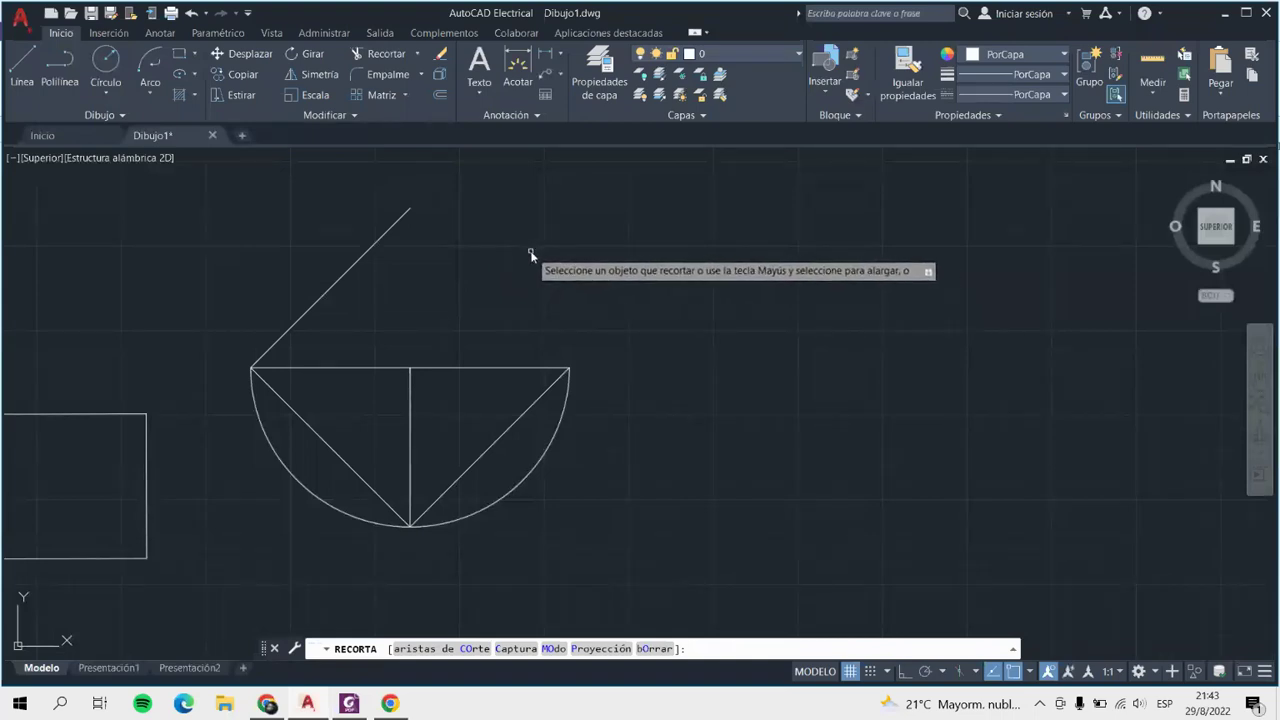
# Trim away the semicircle's right half and its lines with a freehand fence.
pyautogui.moveTo(507, 257); pyautogui.dragTo(474, 351)
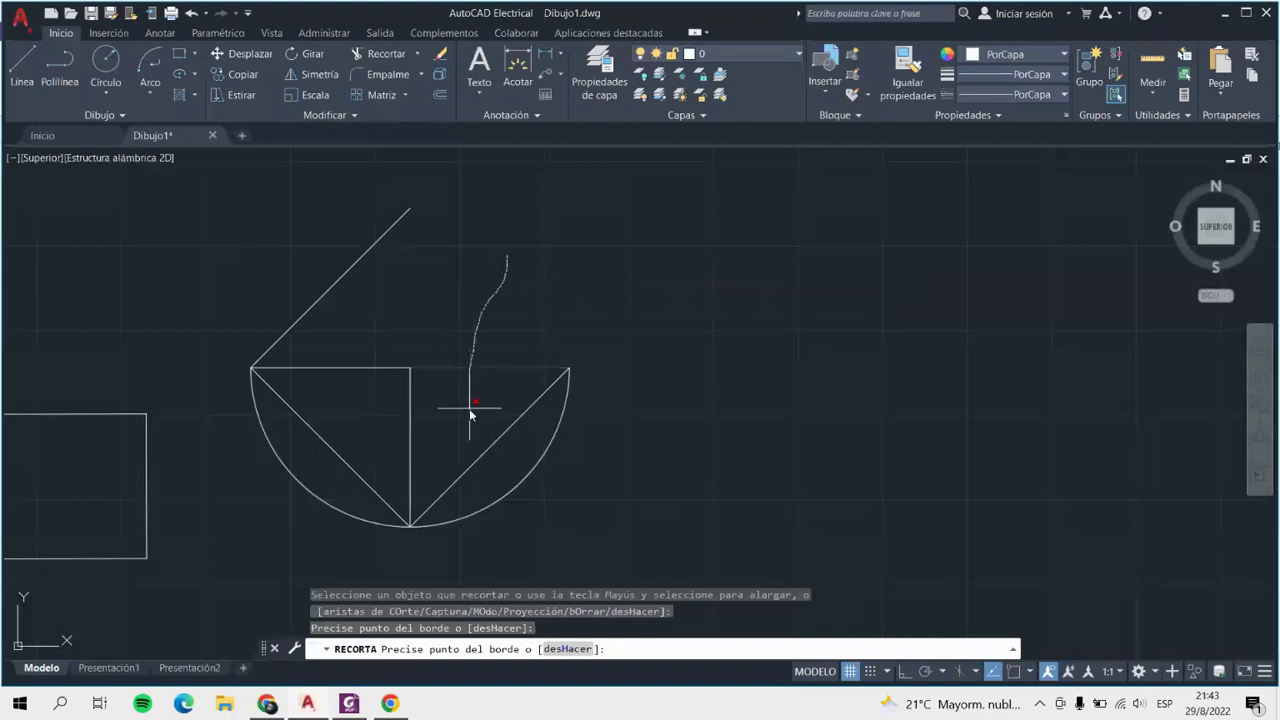
pyautogui.moveTo(485, 472); pyautogui.dragTo(563, 537)
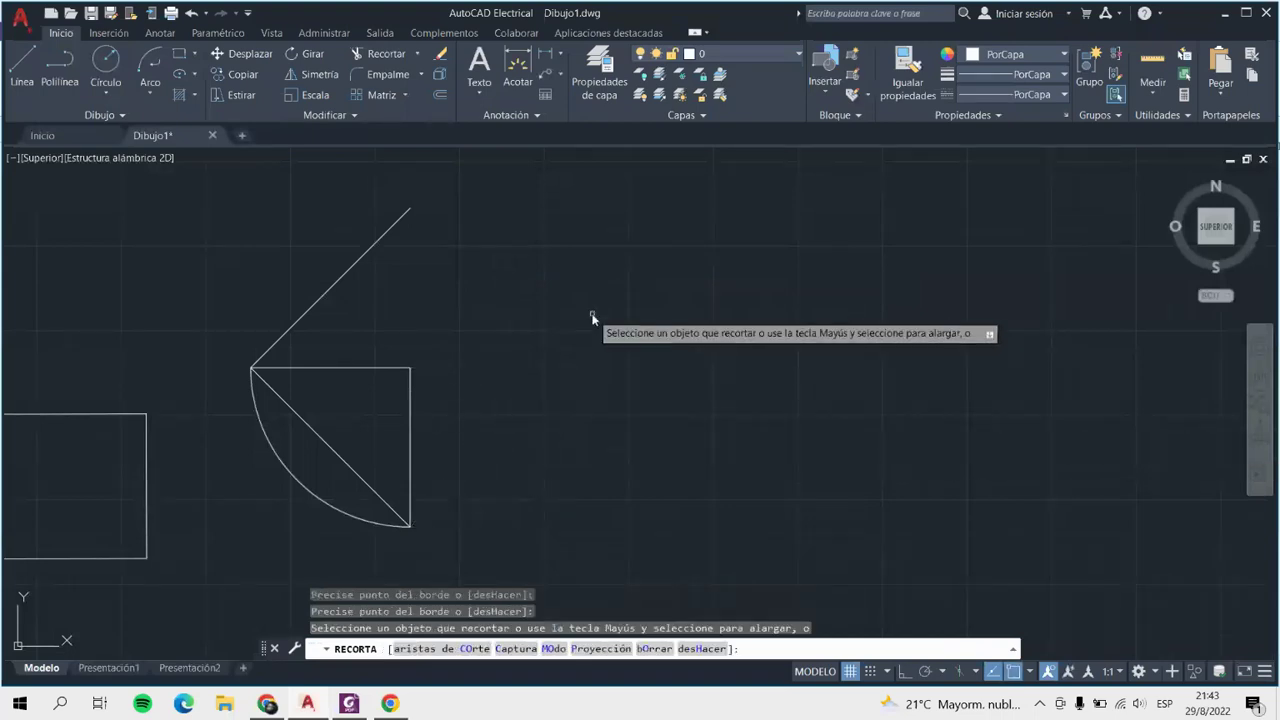
pyautogui.press('Escape')
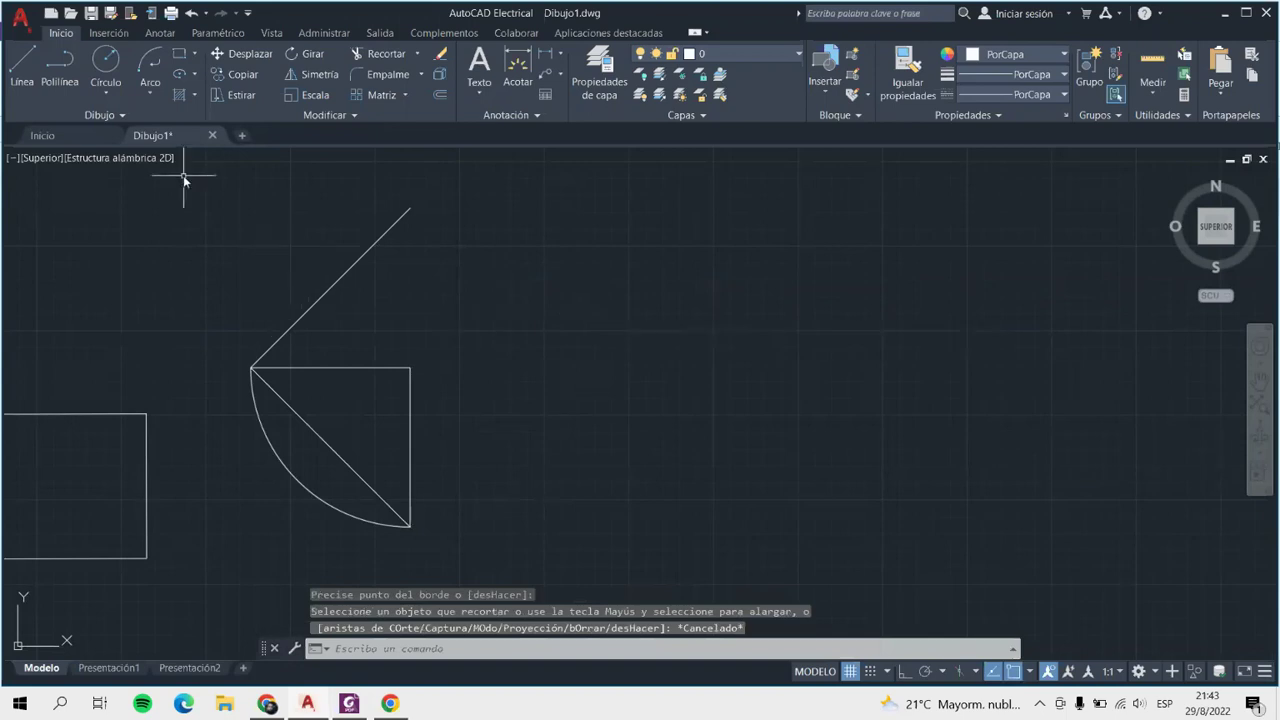
# Trim the remaining diagonal, horizontal and vertical lines, leaving only the quarter arc.
pyautogui.click(382, 54)
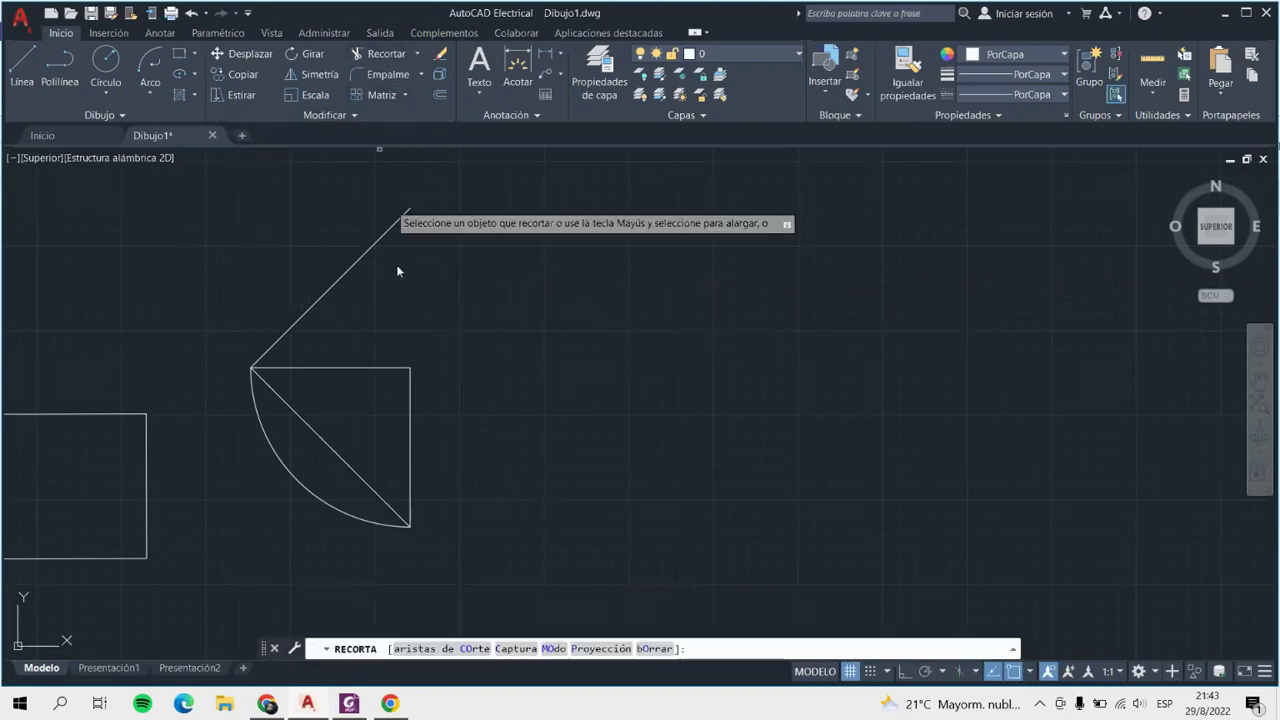
pyautogui.click(360, 261)
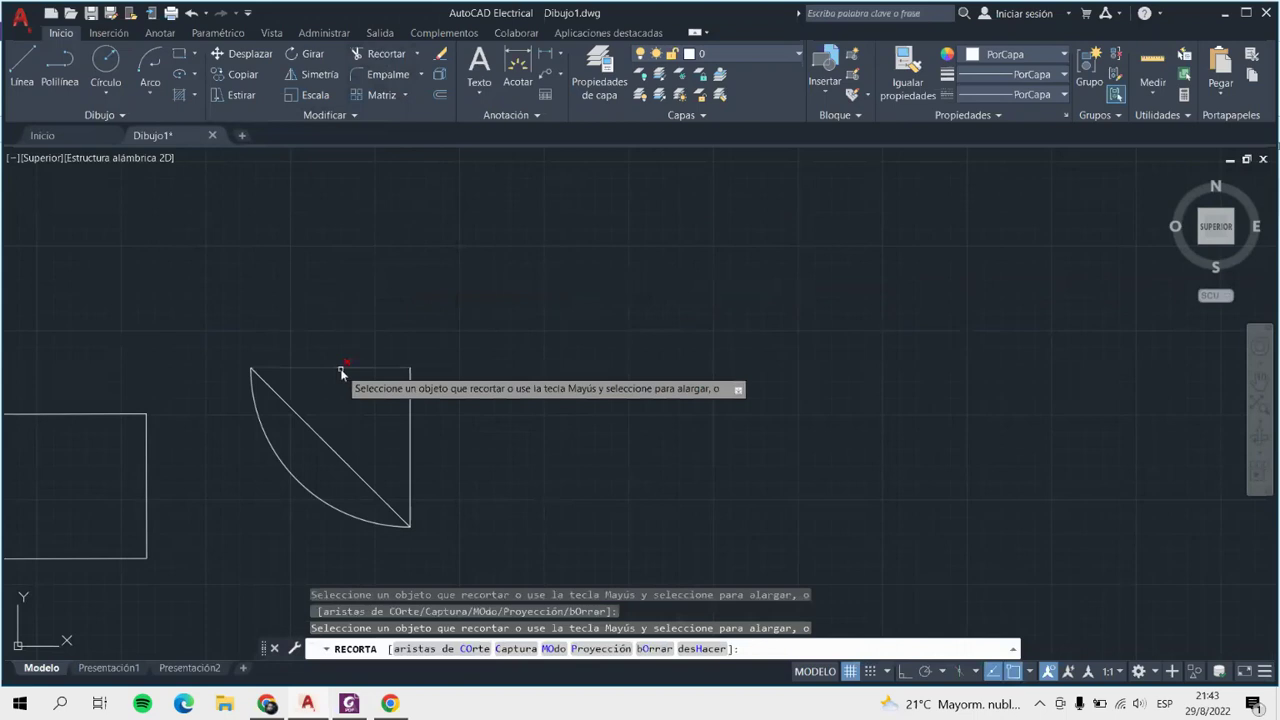
pyautogui.click(341, 372)
pyautogui.click(409, 437)
pyautogui.click(340, 456)
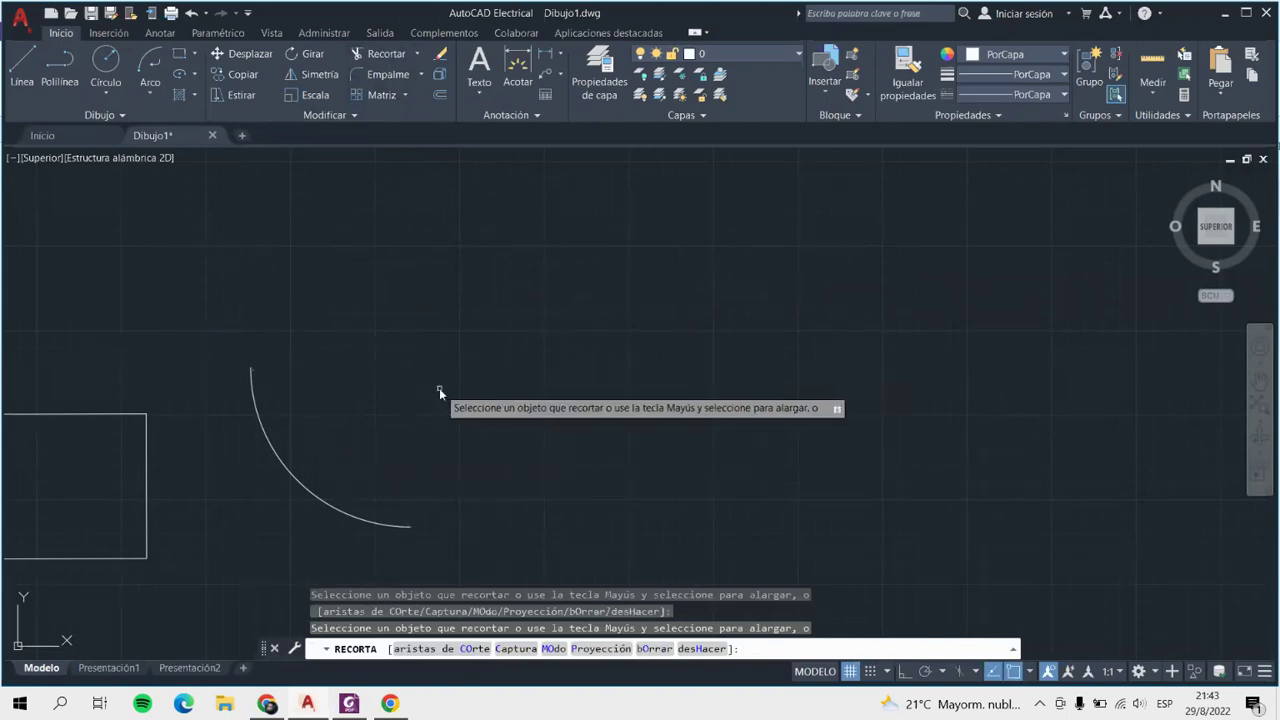
pyautogui.press('Escape')
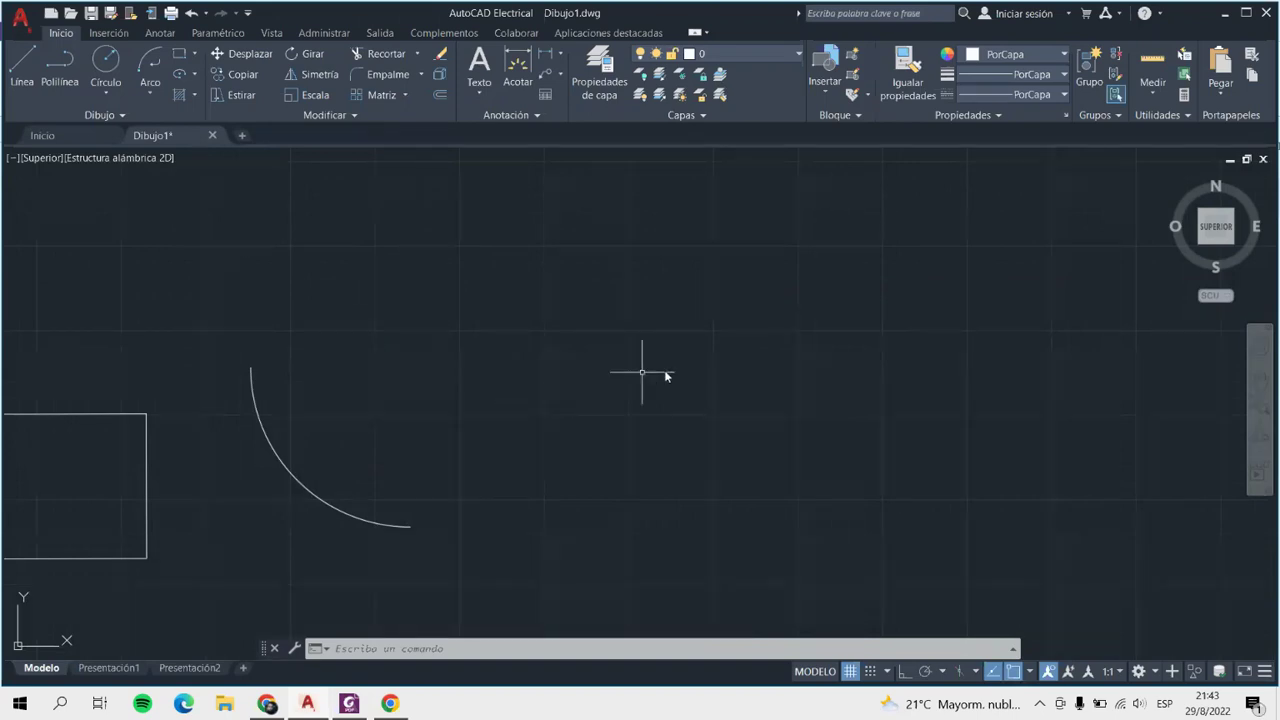
# Draw a horizontal line beside the arc, with a long vertical line dropping from its right end.
pyautogui.scroll(3, 892, 279)
pyautogui.scroll(-2, 389, 268)
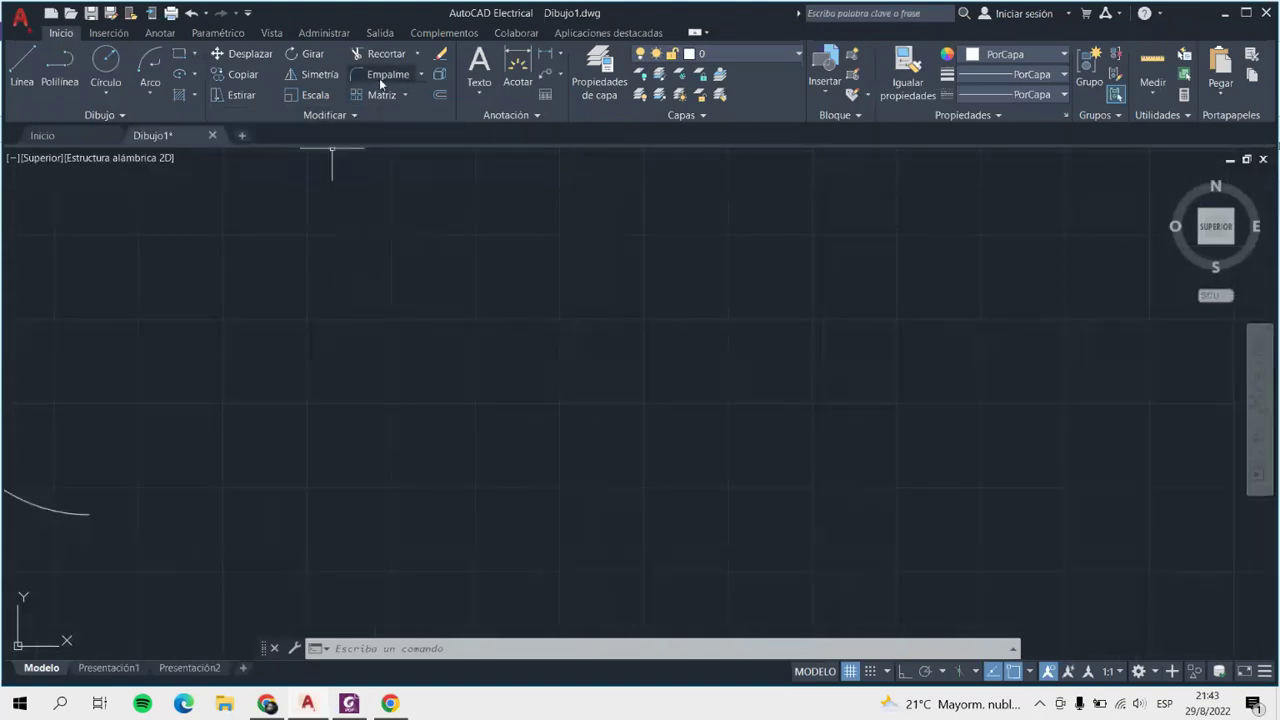
pyautogui.click(22, 62)
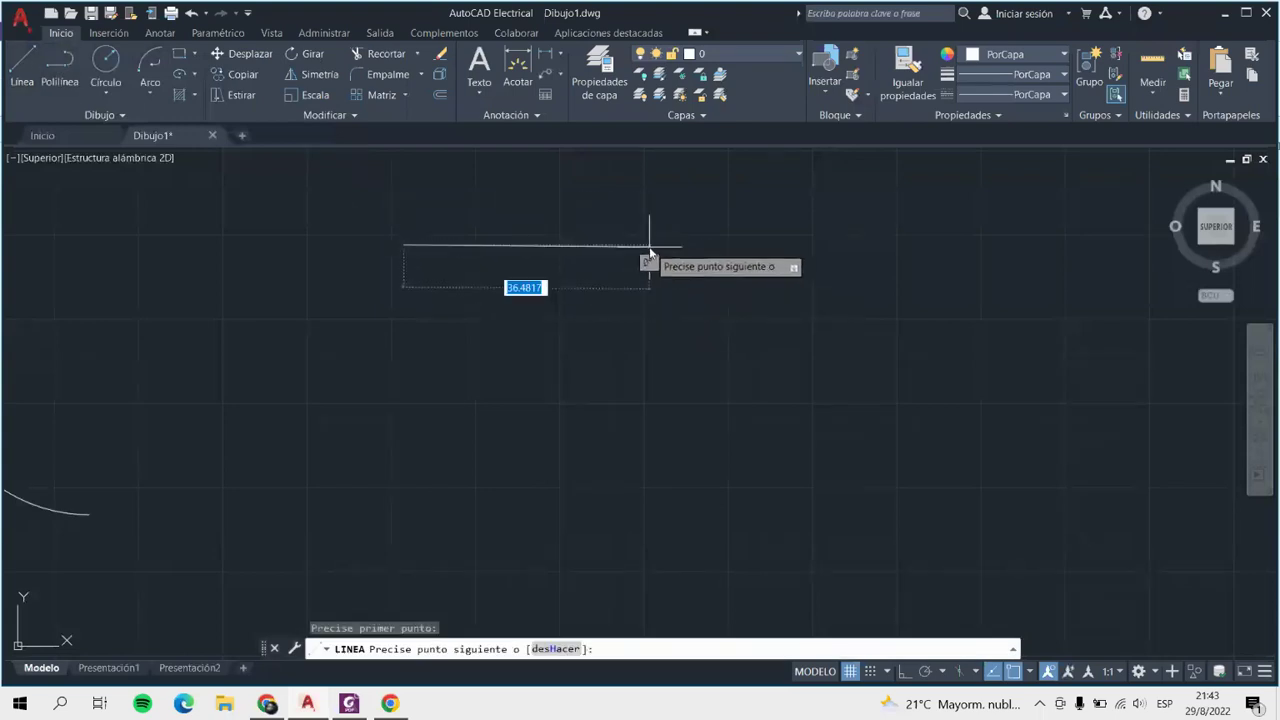
pyautogui.click(682, 243)
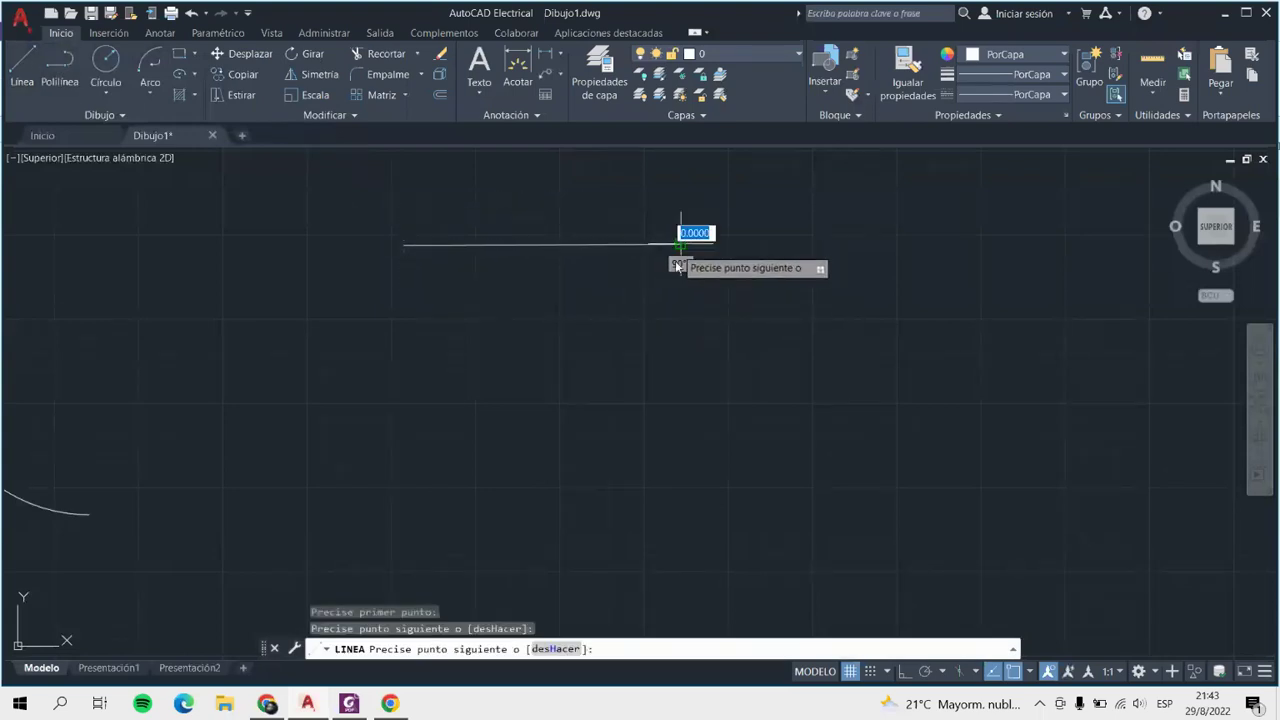
pyautogui.click(681, 511)
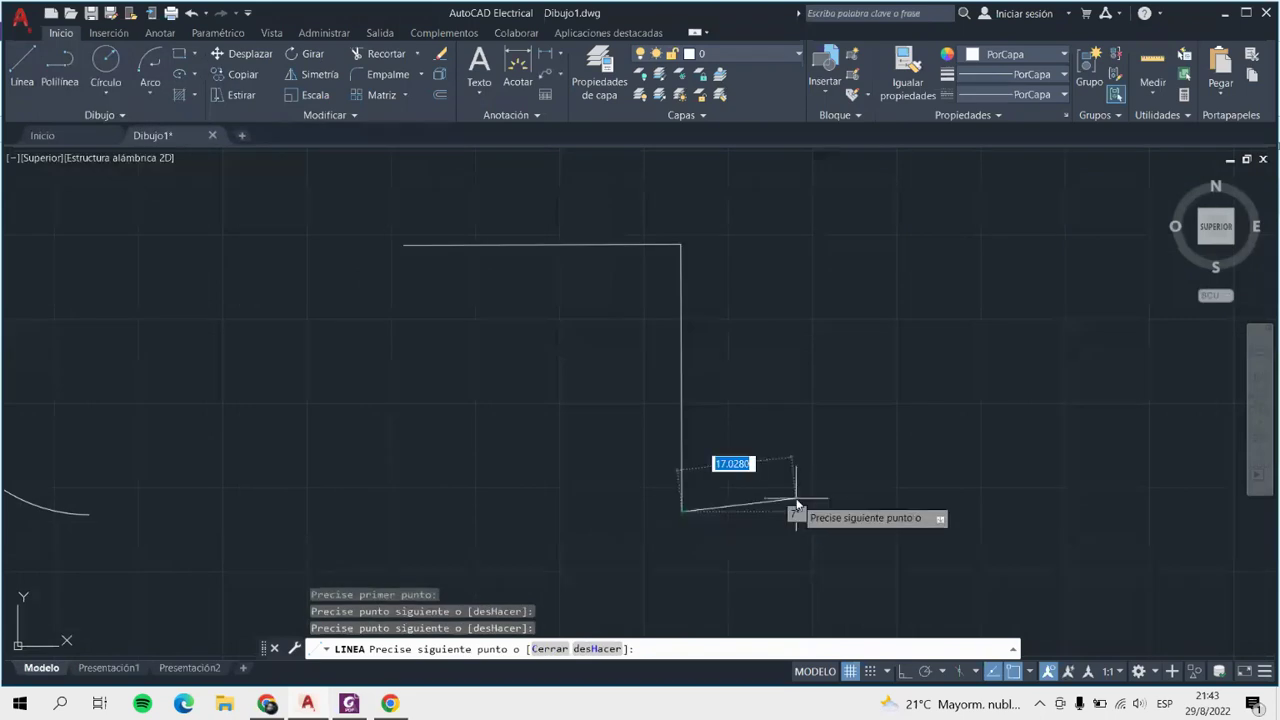
pyautogui.press('Return')
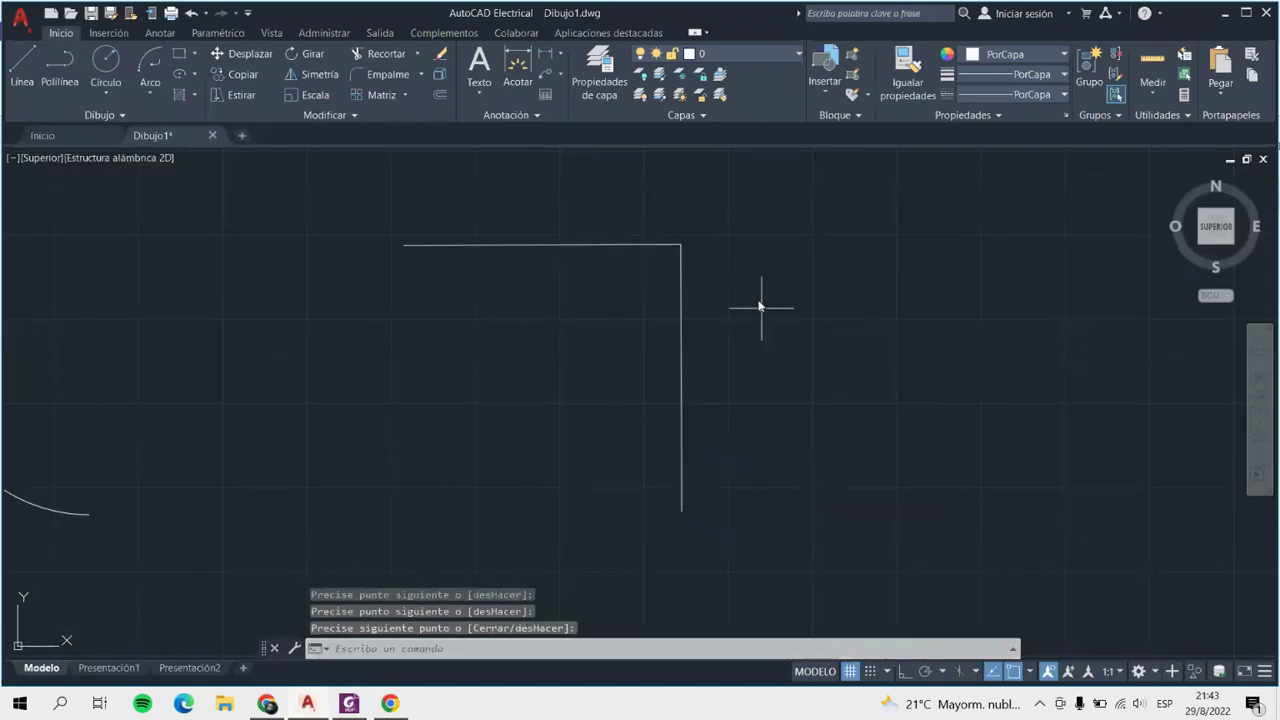
pyautogui.scroll(2, 731, 235)
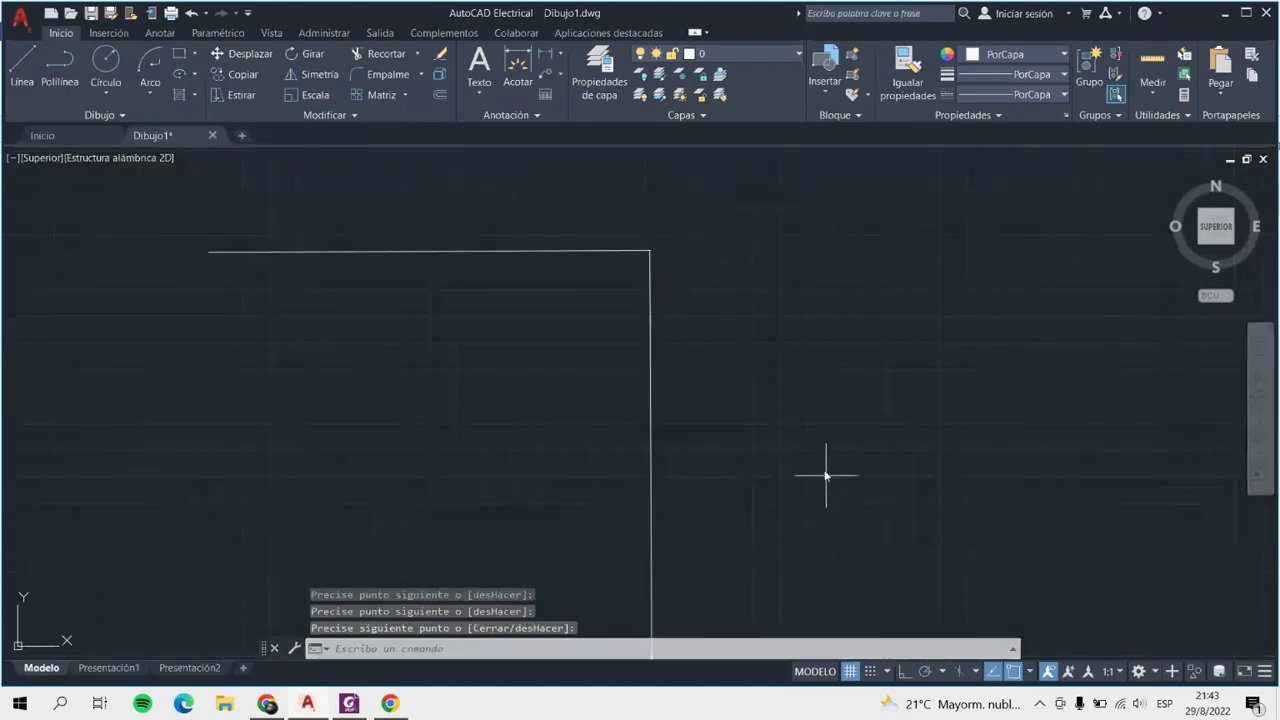
pyautogui.click(369, 78)
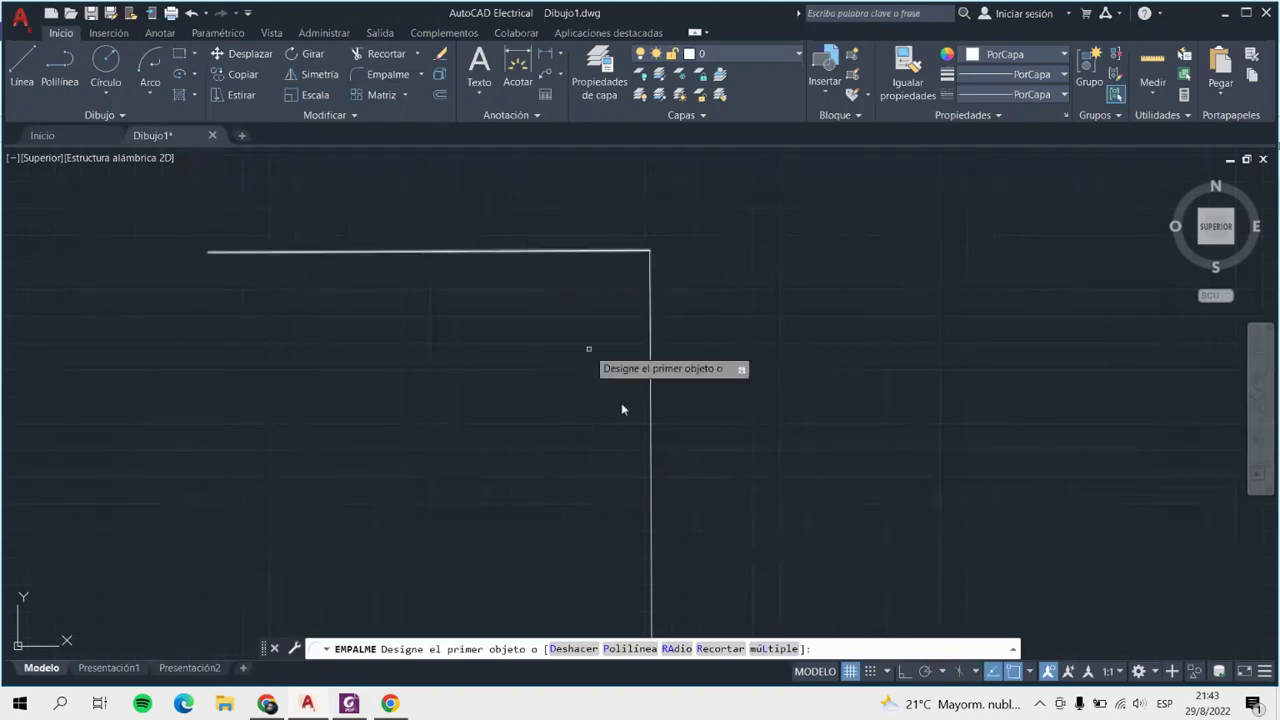
# Fillet the horizontal-vertical corner at radius 5, after abandoning a radius-50 attempt.
pyautogui.click(675, 649)
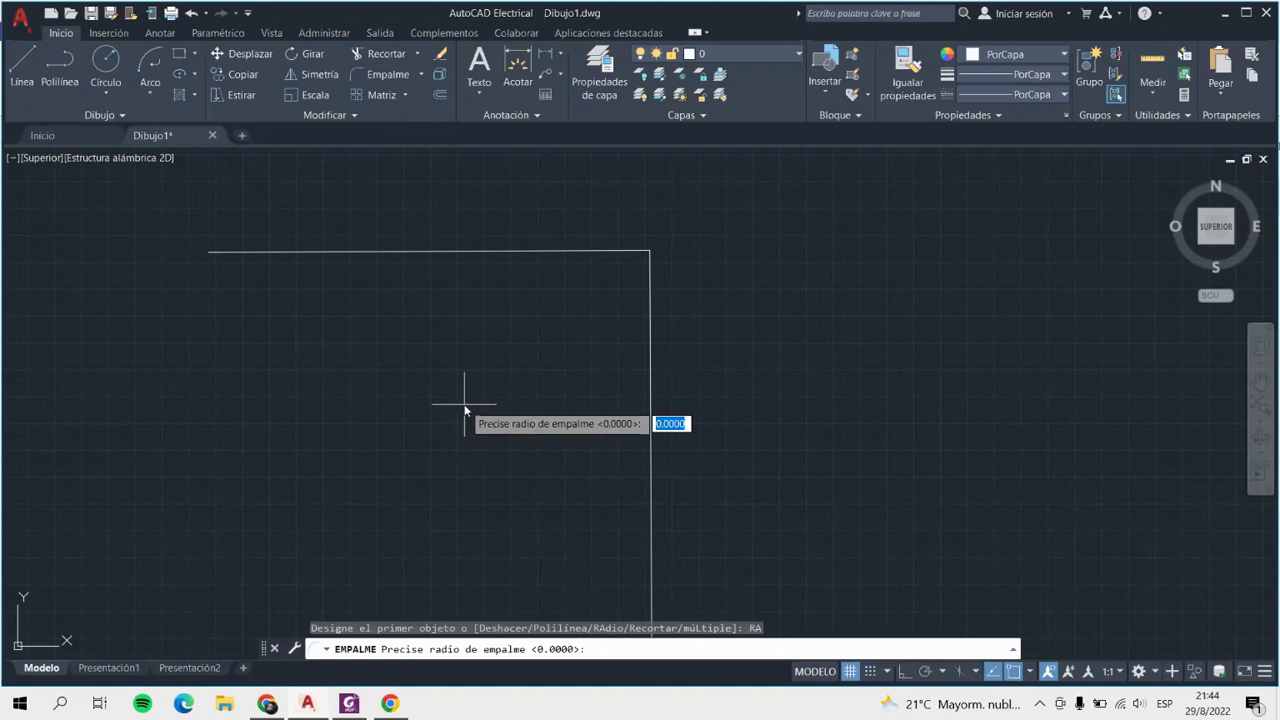
pyautogui.write('50')
pyautogui.press('Return')
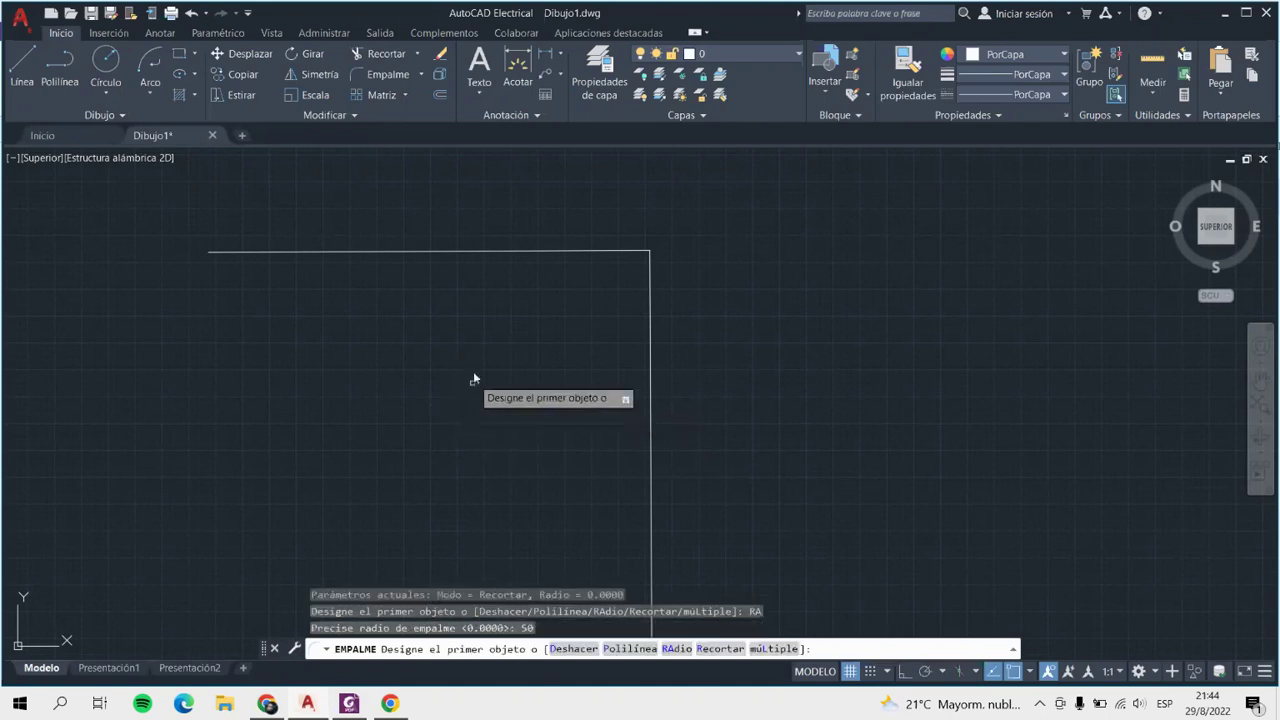
pyautogui.click(478, 256)
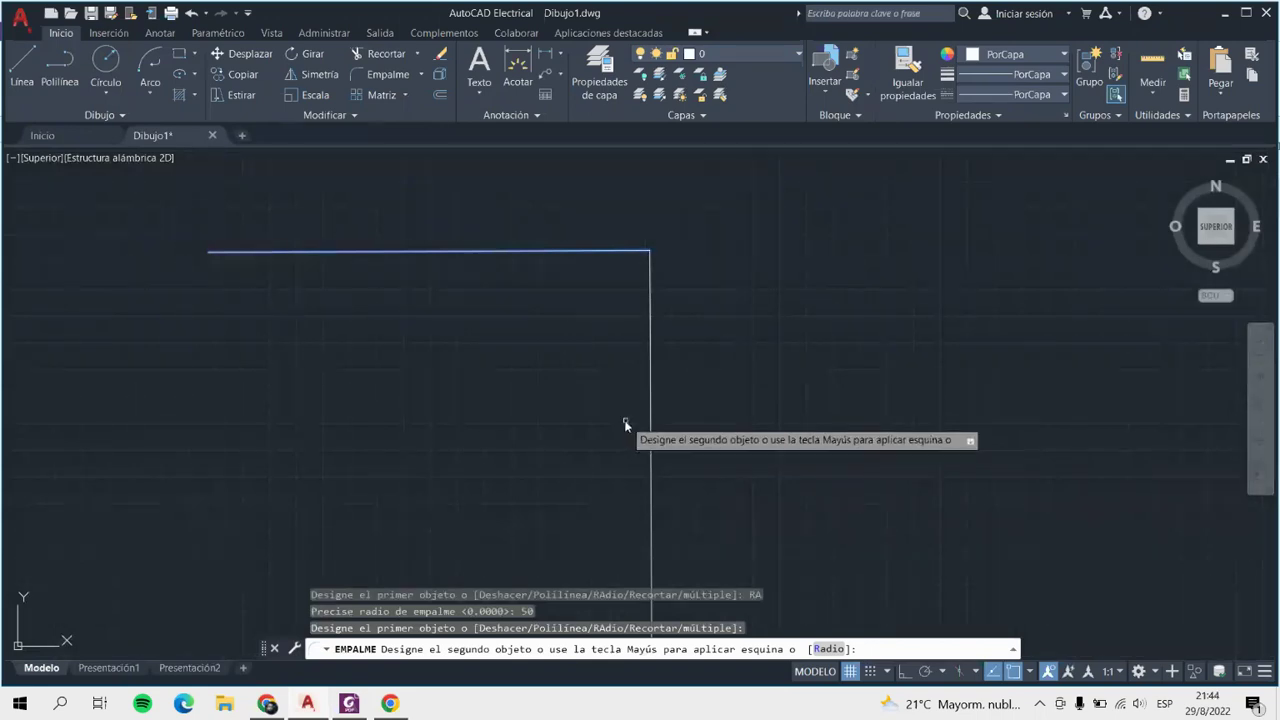
pyautogui.press('Escape')
pyautogui.press('Return')
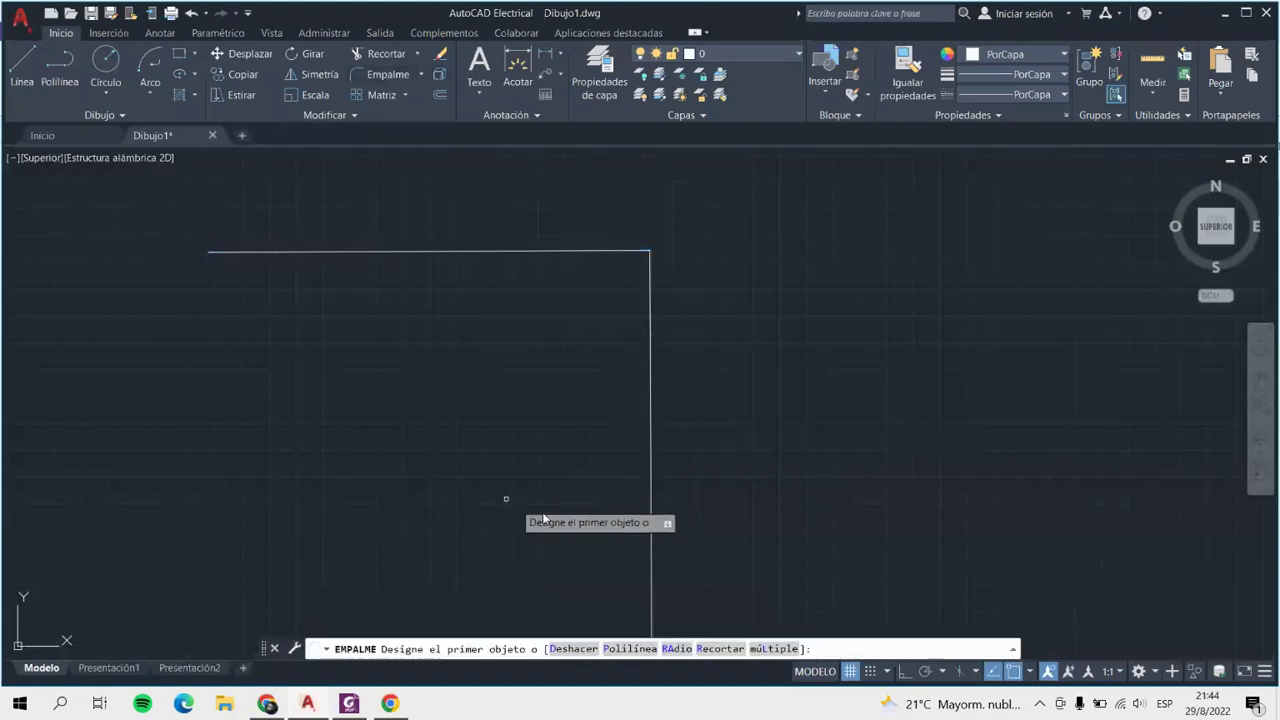
pyautogui.click(679, 649)
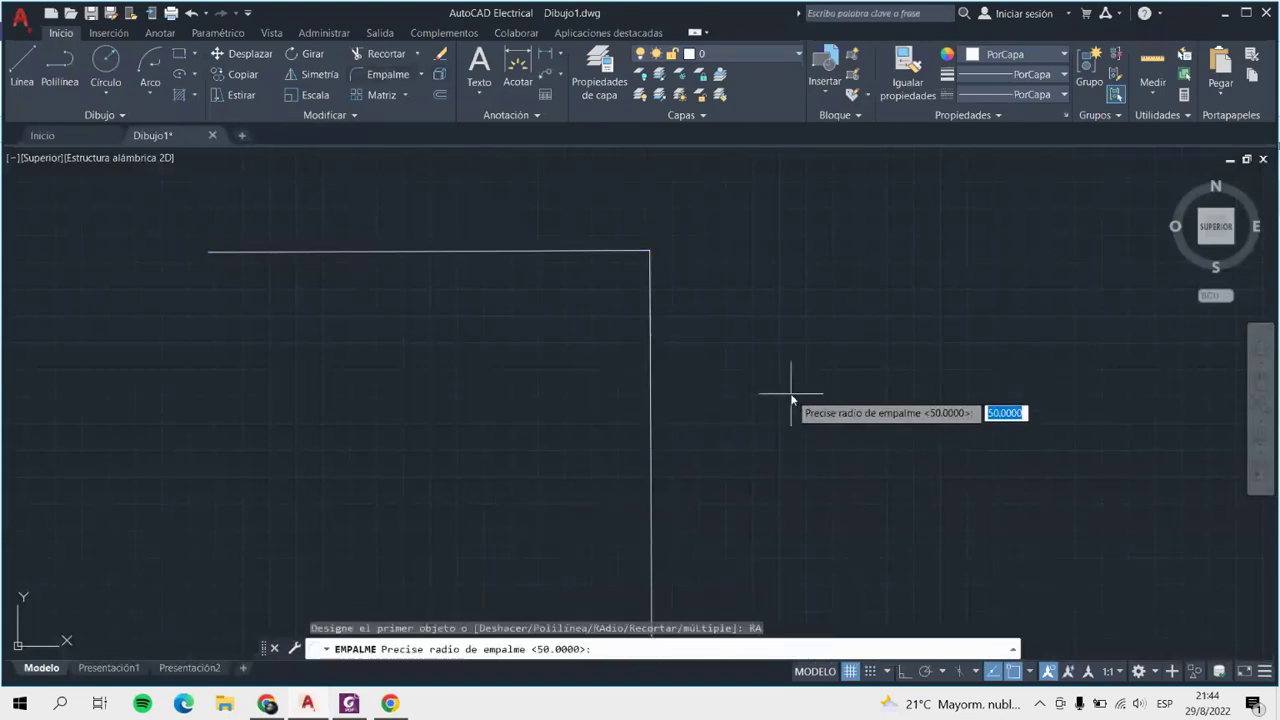
pyautogui.write('5')
pyautogui.press('Return')
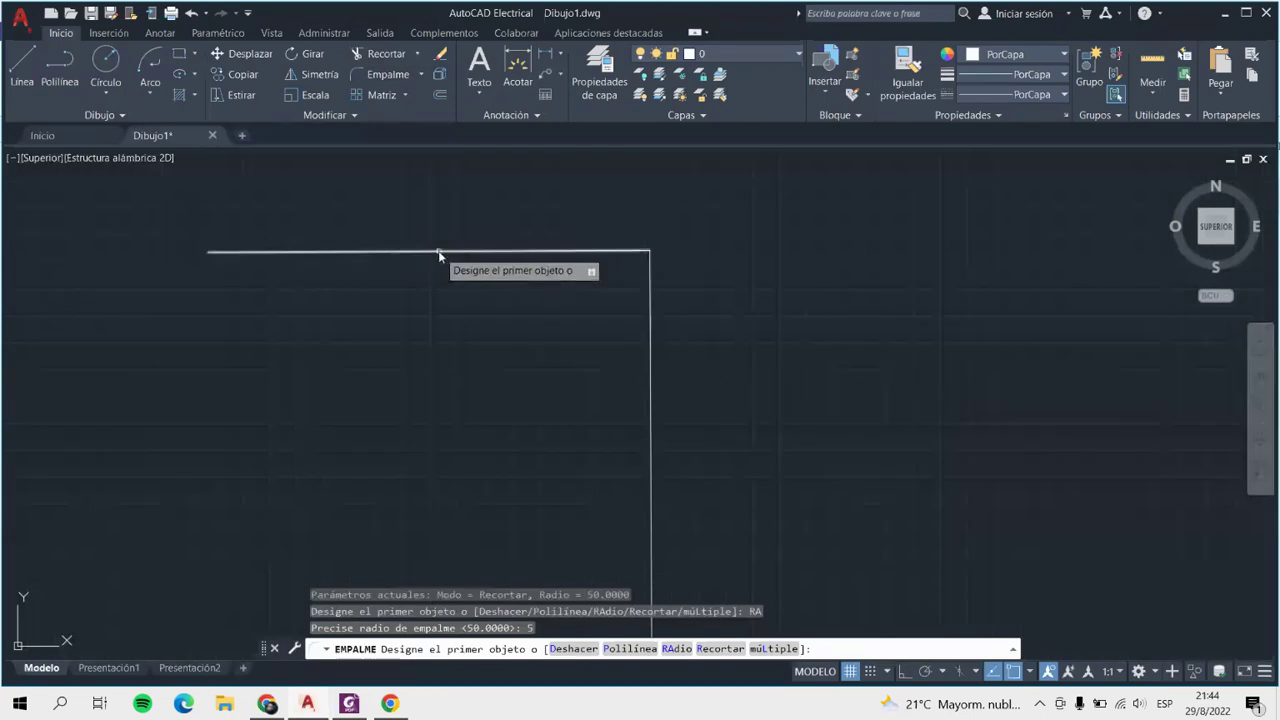
pyautogui.click(440, 251)
pyautogui.click(652, 404)
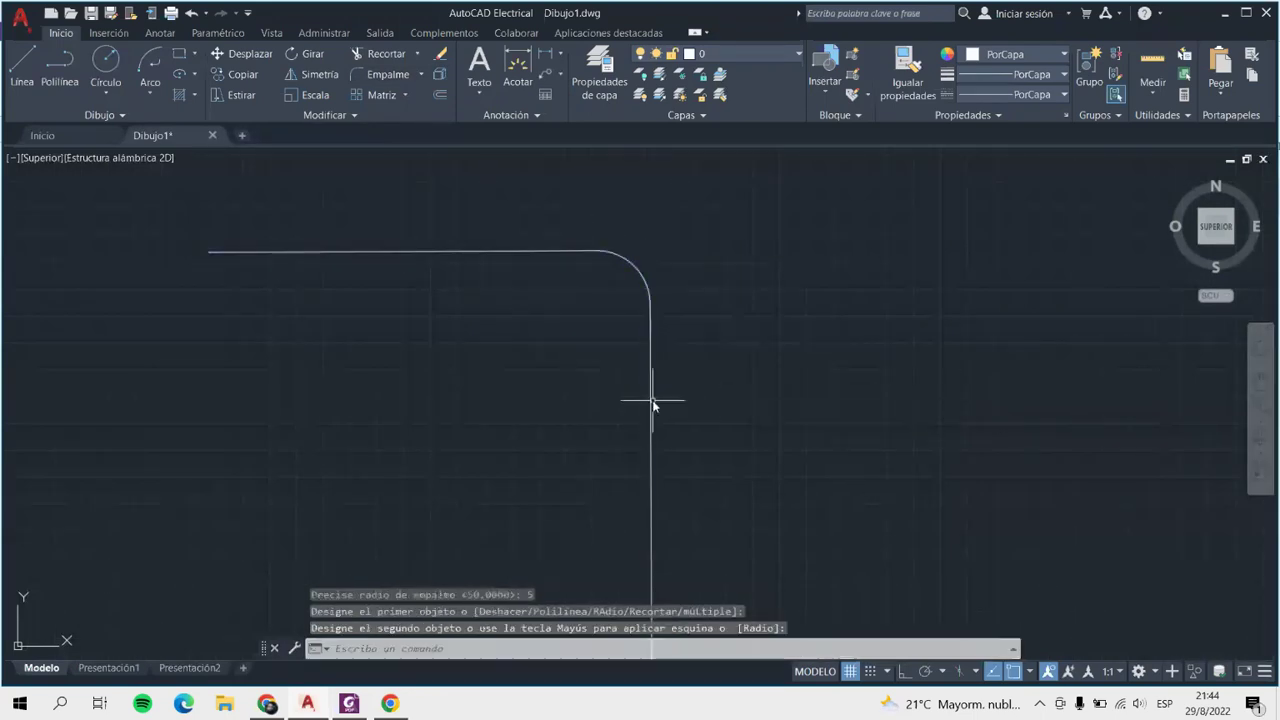
# In empty space, draw a vertical line down, then a horizontal line to the right.
pyautogui.scroll(5, 628, 290)
pyautogui.scroll(-2, 700, 329)
pyautogui.scroll(-1, 706, 349)
pyautogui.scroll(-2, 707, 349)
pyautogui.moveTo(937, 363); pyautogui.dragTo(371, 257, button='middle')
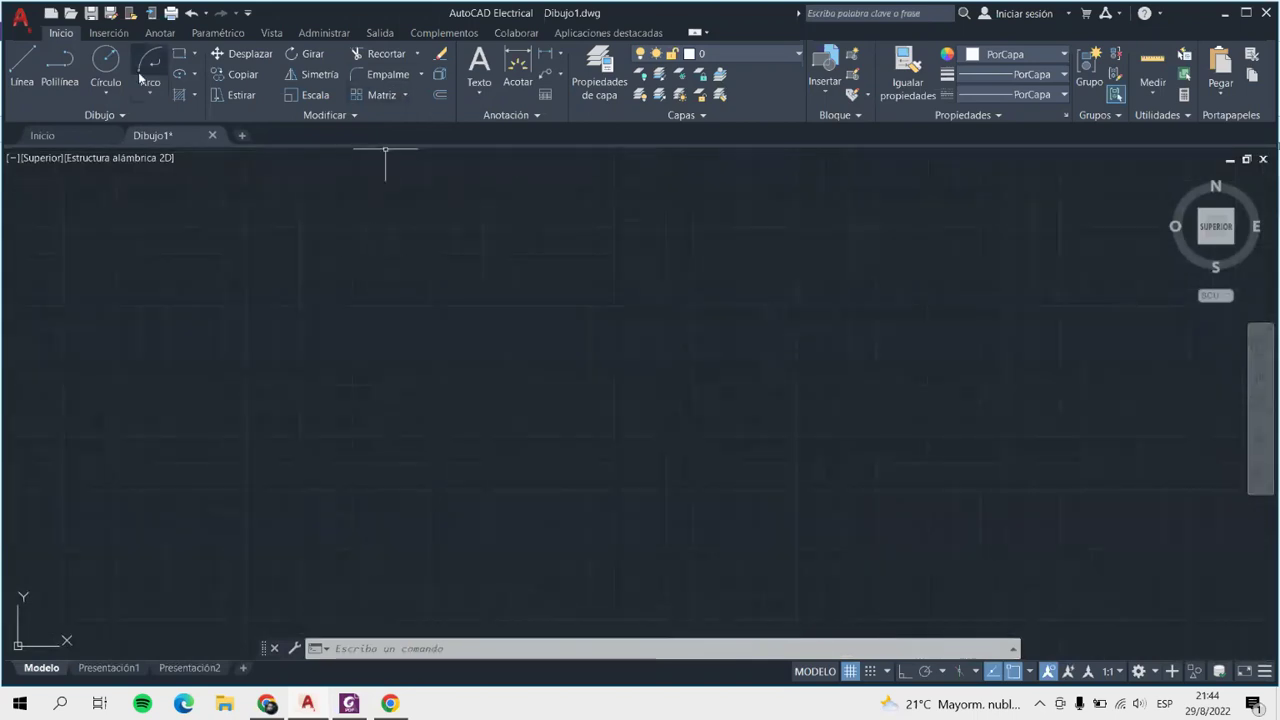
pyautogui.click(30, 57)
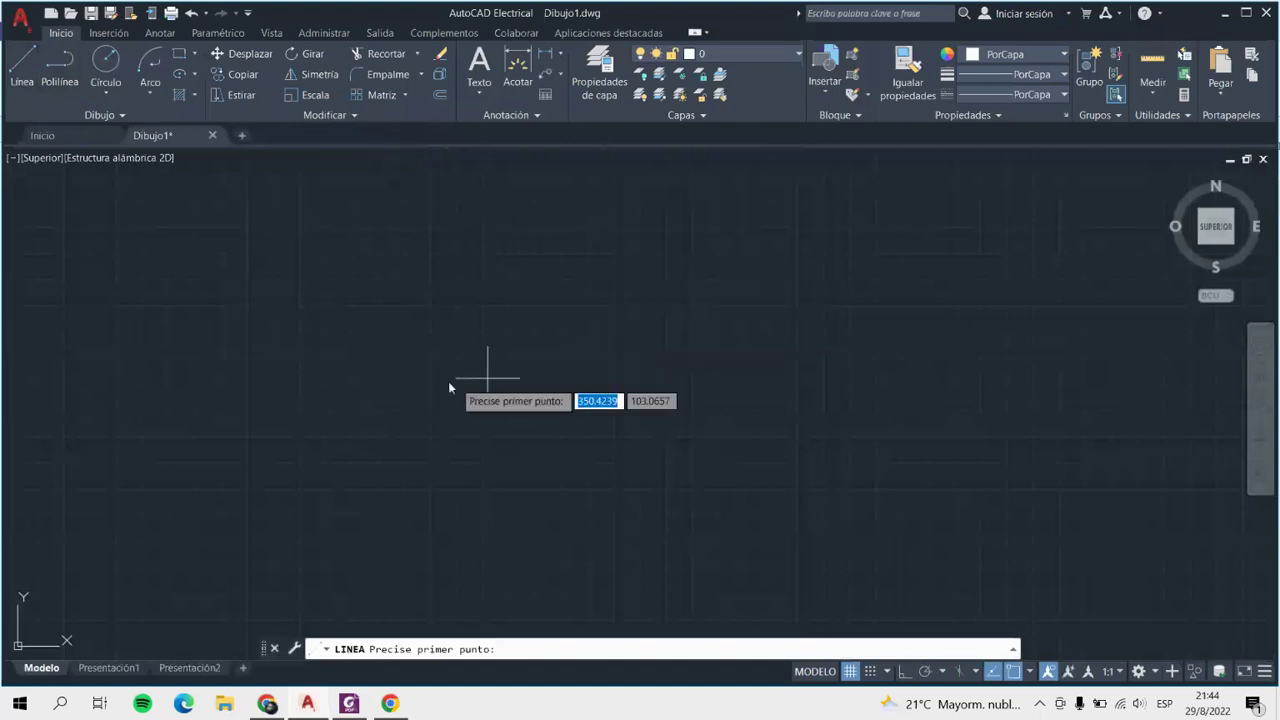
pyautogui.click(374, 250)
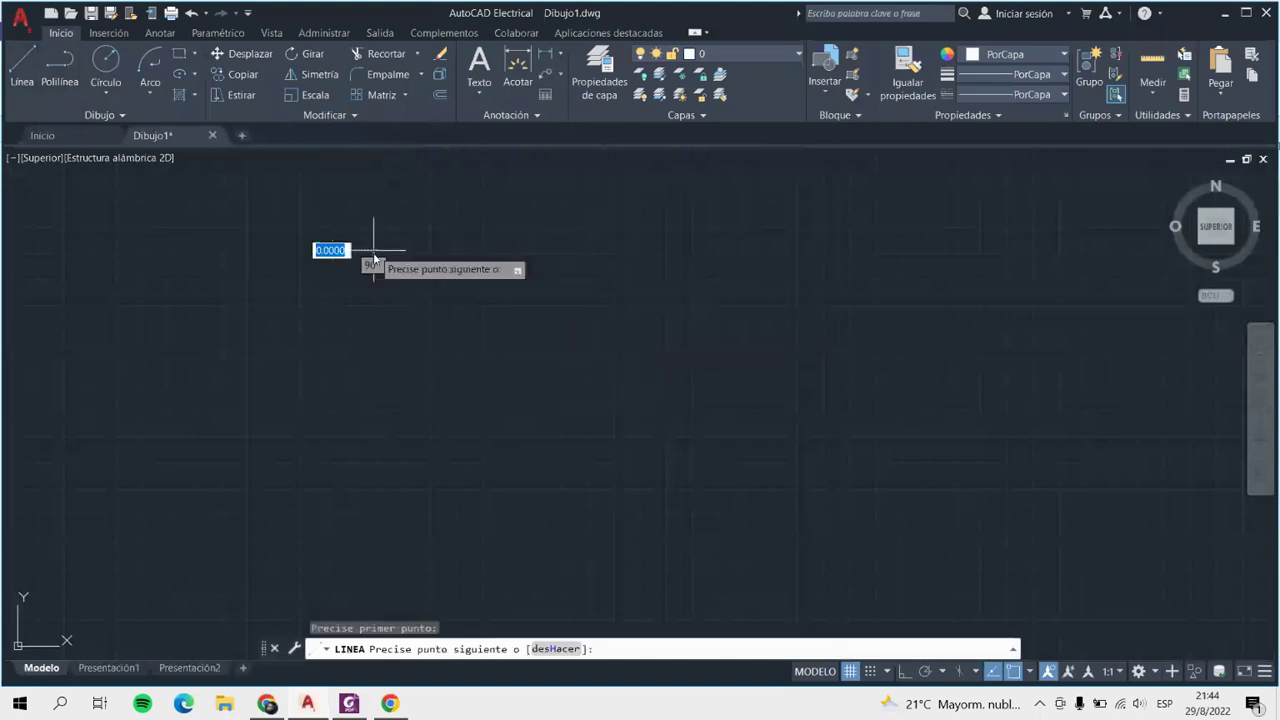
pyautogui.click(375, 512)
pyautogui.click(711, 513)
pyautogui.press('Escape')
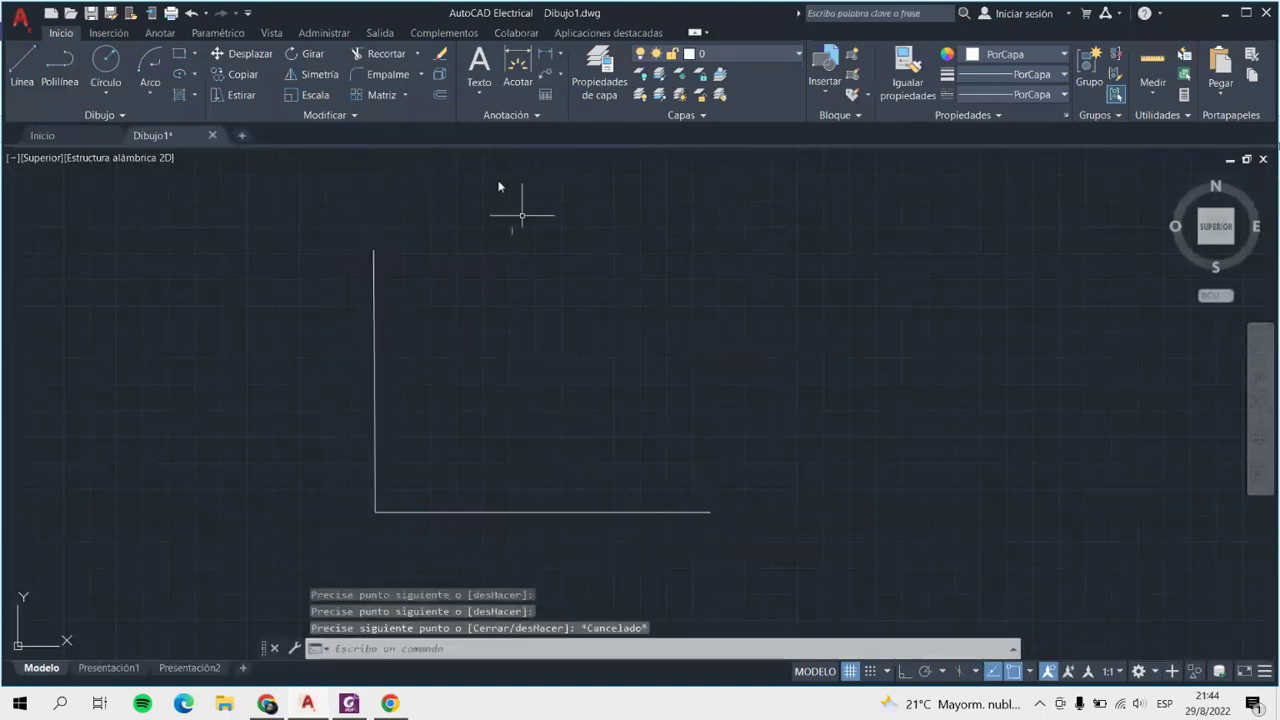
# Chamfer the new corner with distances 10 and 15.
pyautogui.click(369, 76)
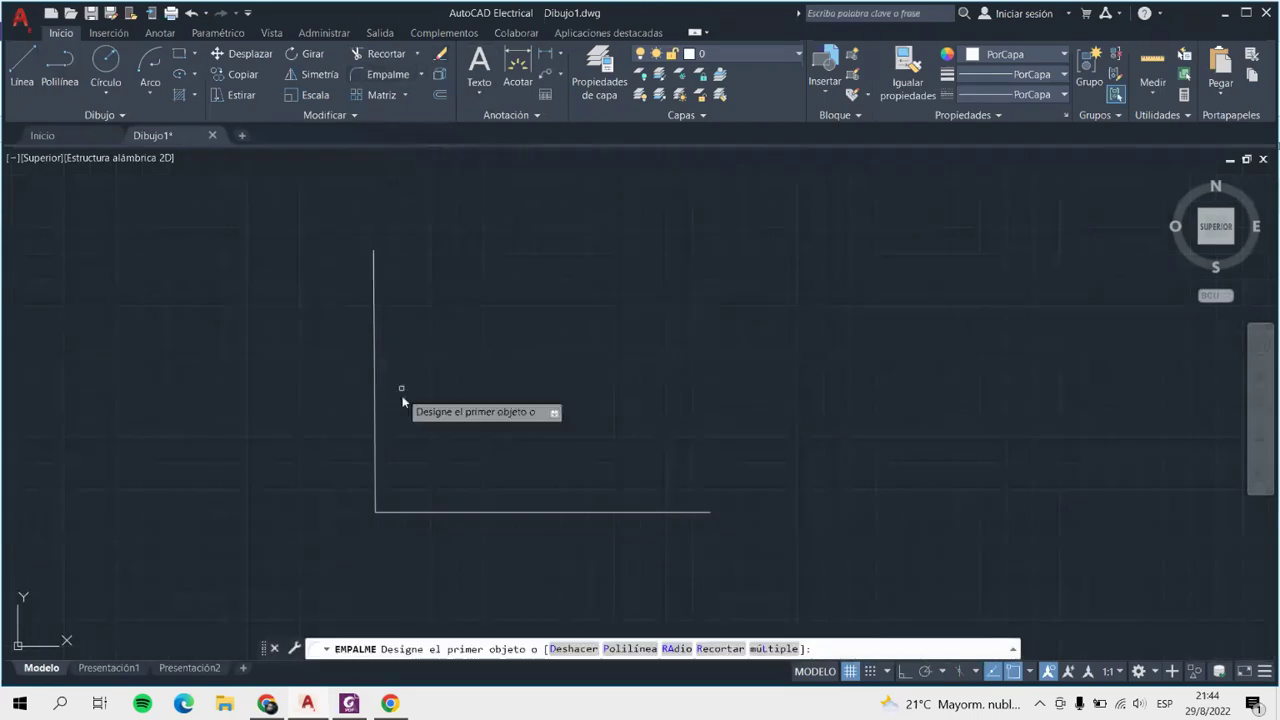
pyautogui.press('Escape')
pyautogui.click(422, 72)
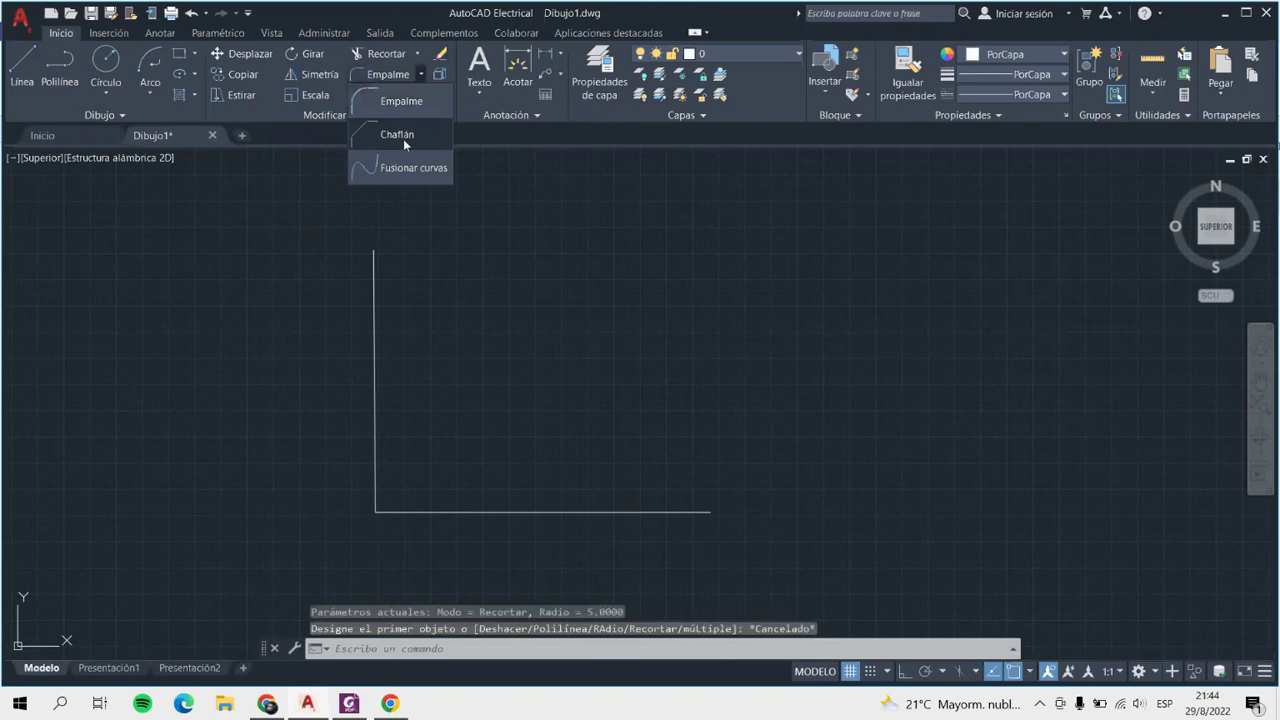
pyautogui.click(403, 138)
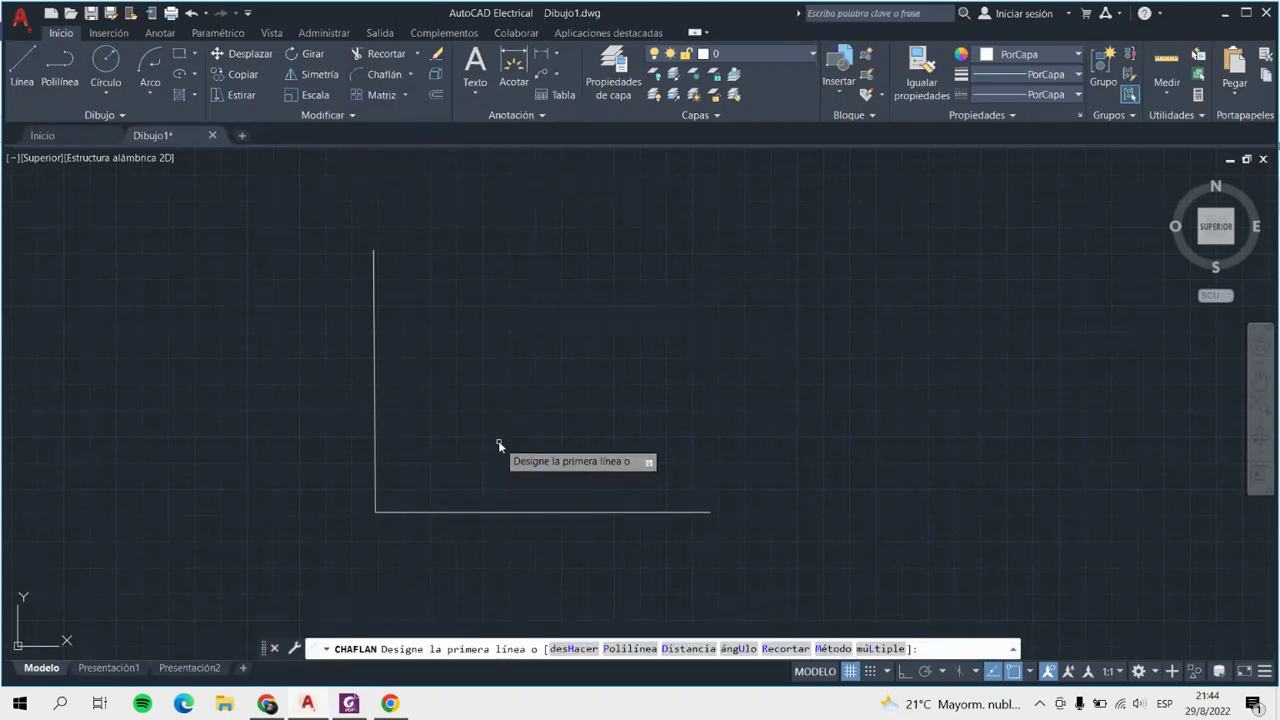
pyautogui.click(694, 652)
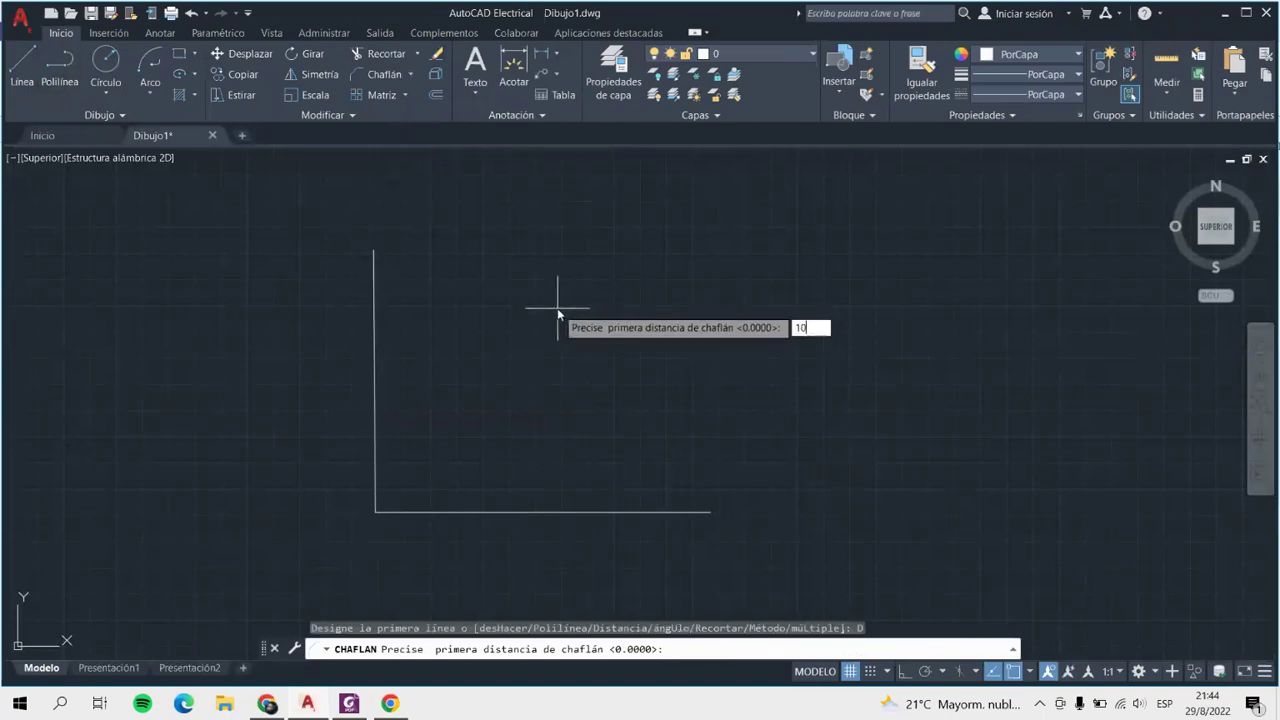
pyautogui.press('Return')
pyautogui.press('Return')
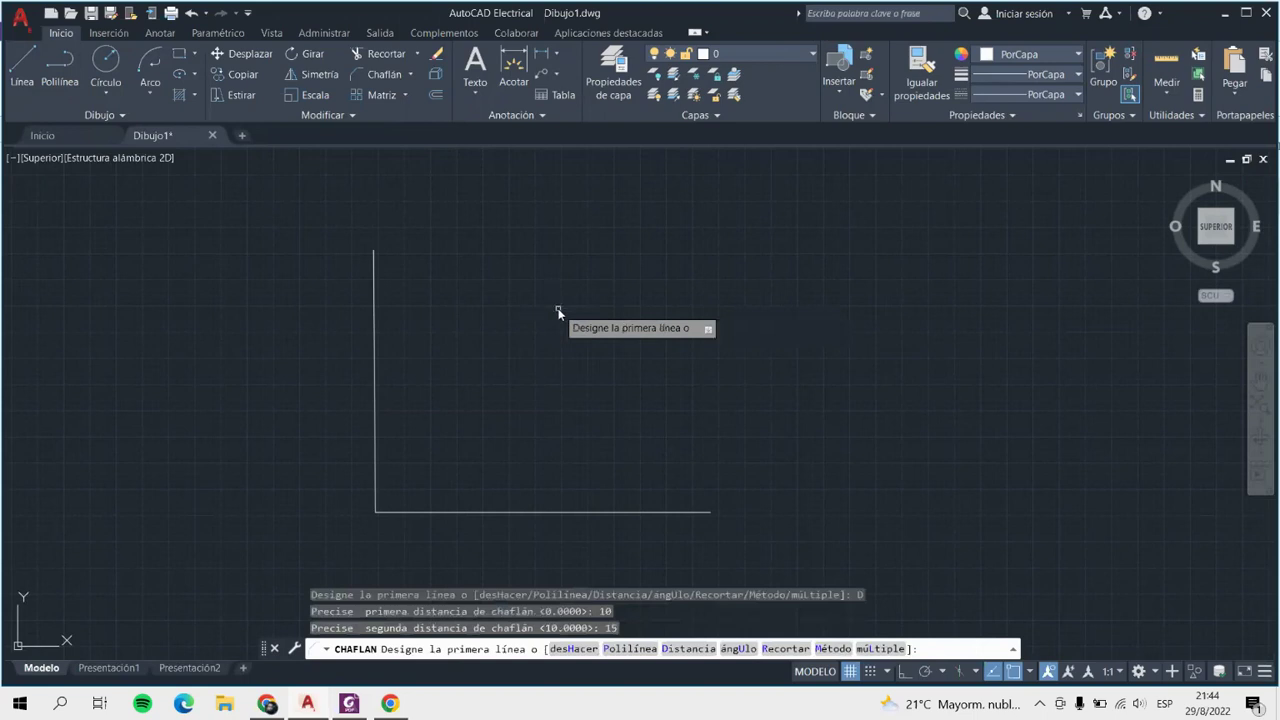
pyautogui.click(374, 391)
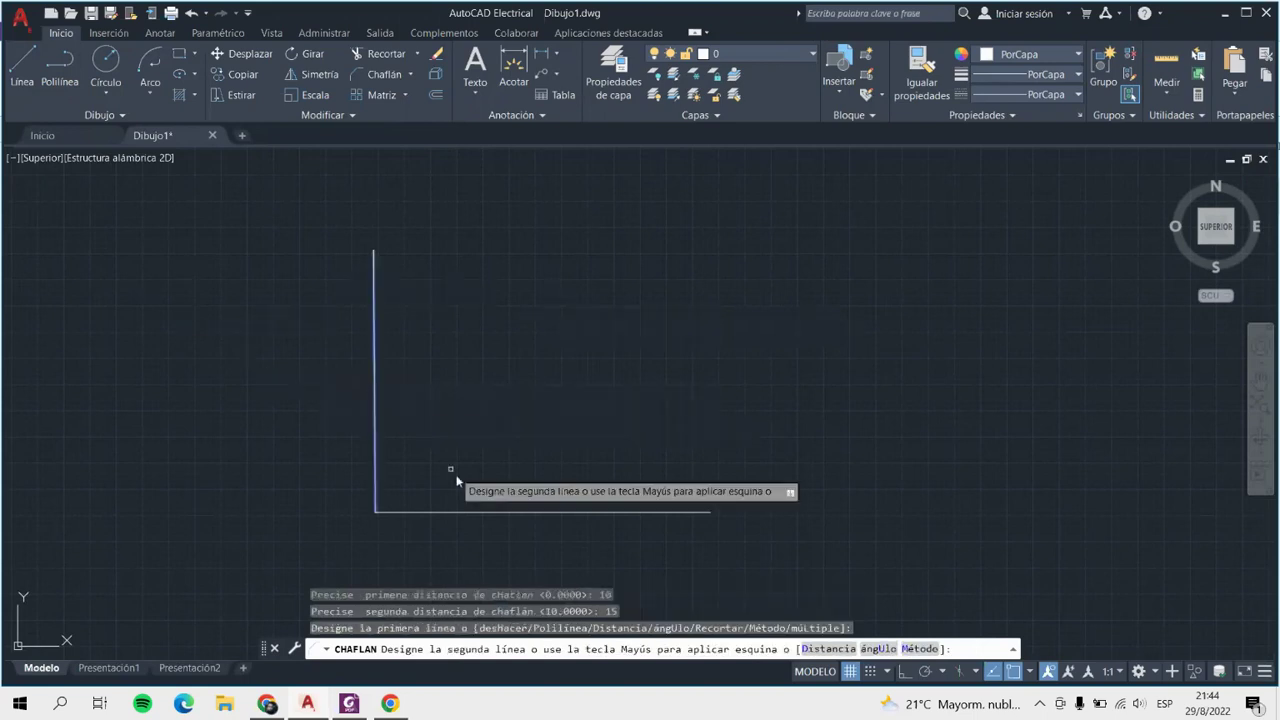
pyautogui.click(463, 513)
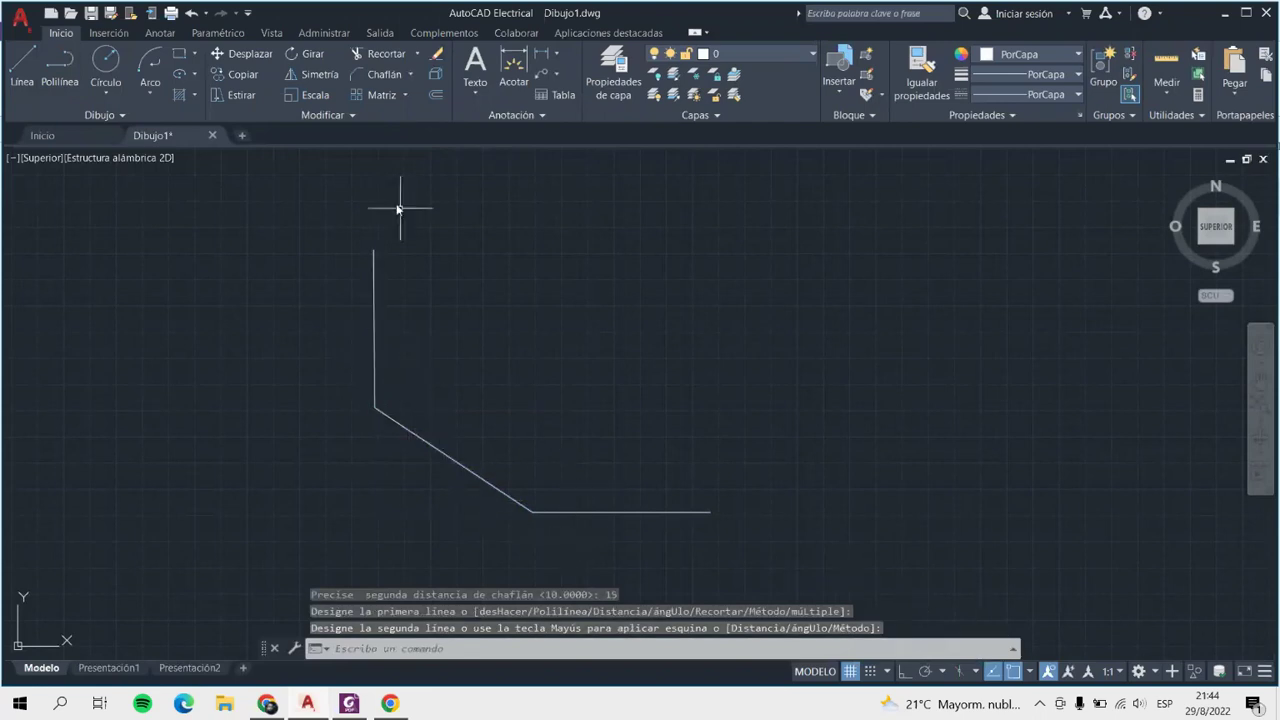
pyautogui.scroll(-5, 283, 428)
pyautogui.scroll(3, 652, 356)
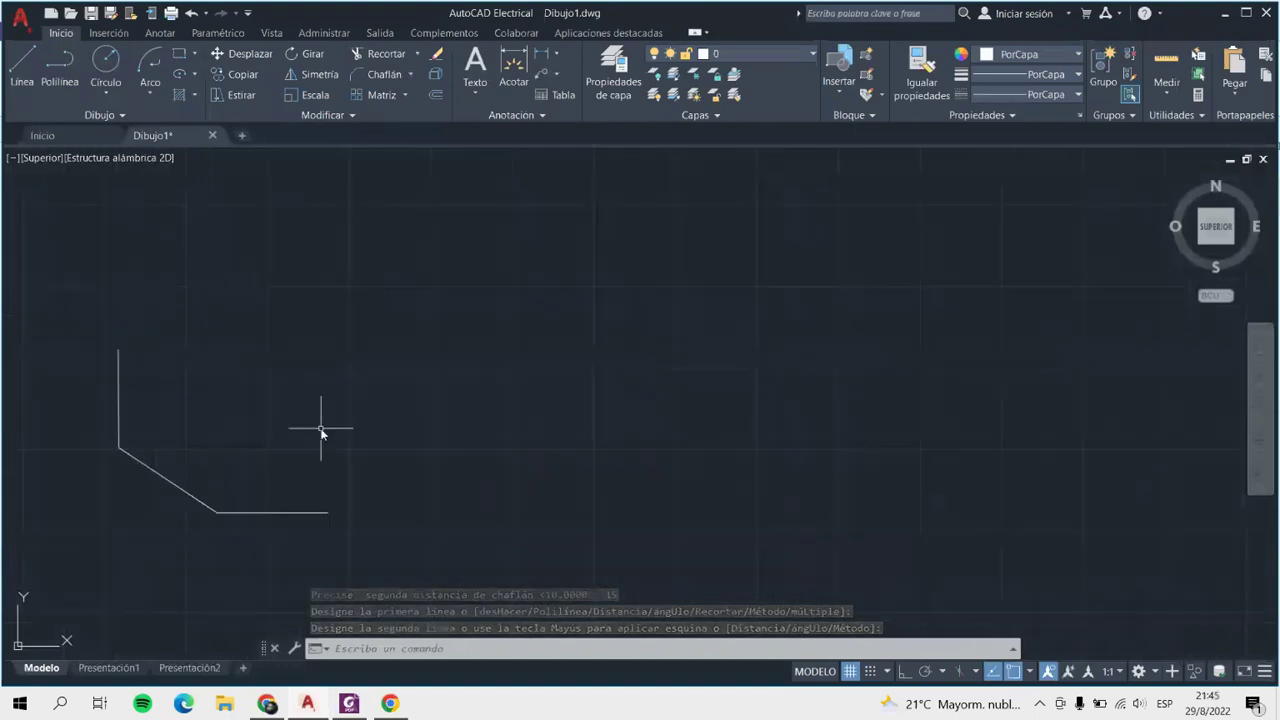
# Draw a circle in open space to the right of the chamfered corner.
pyautogui.click(106, 60)
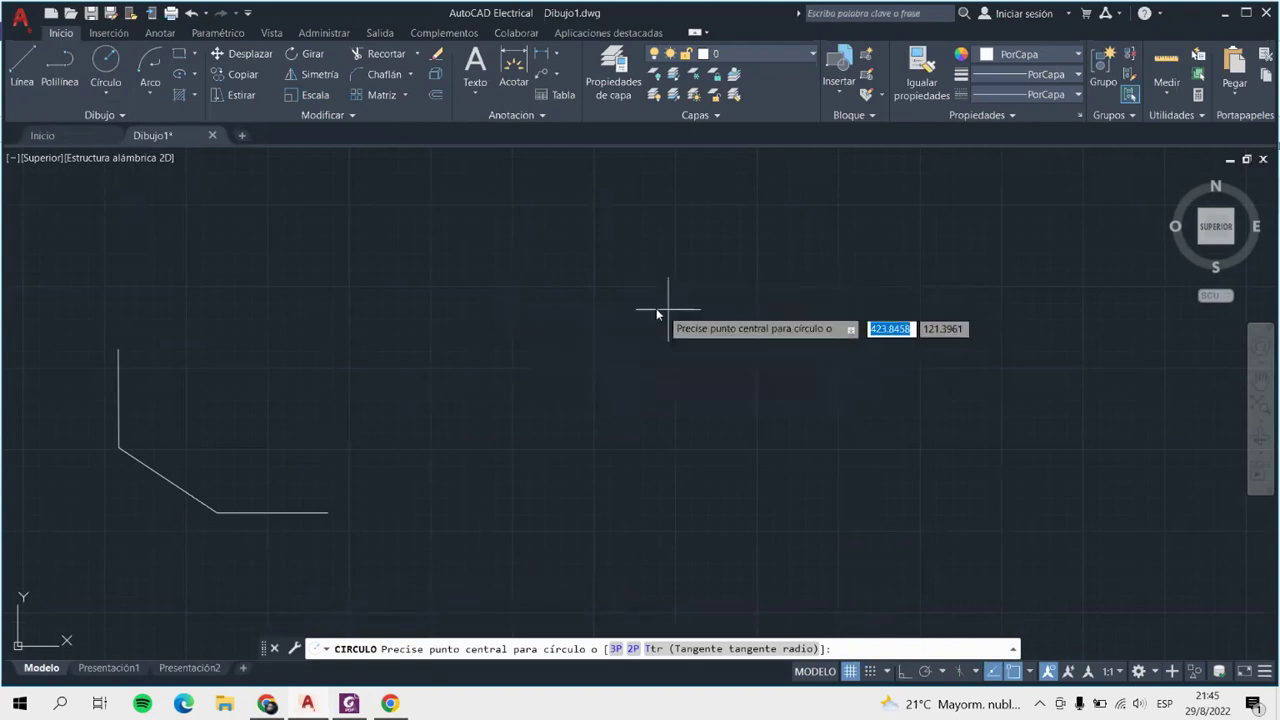
pyautogui.click(578, 318)
pyautogui.click(689, 363)
pyautogui.scroll(-2, 689, 363)
pyautogui.scroll(2, 766, 346)
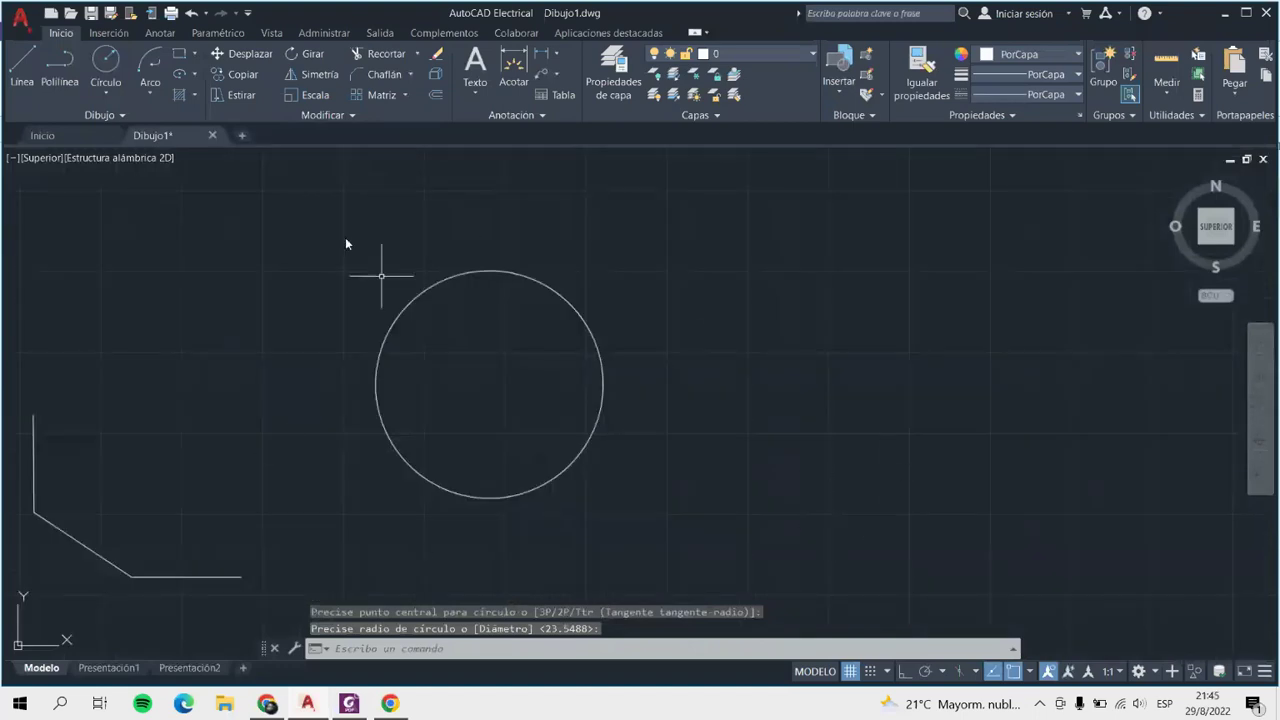
# Make a rectangular array of the circle: 4 columns by 3 rows at 52.7578 spacing.
pyautogui.click(405, 95)
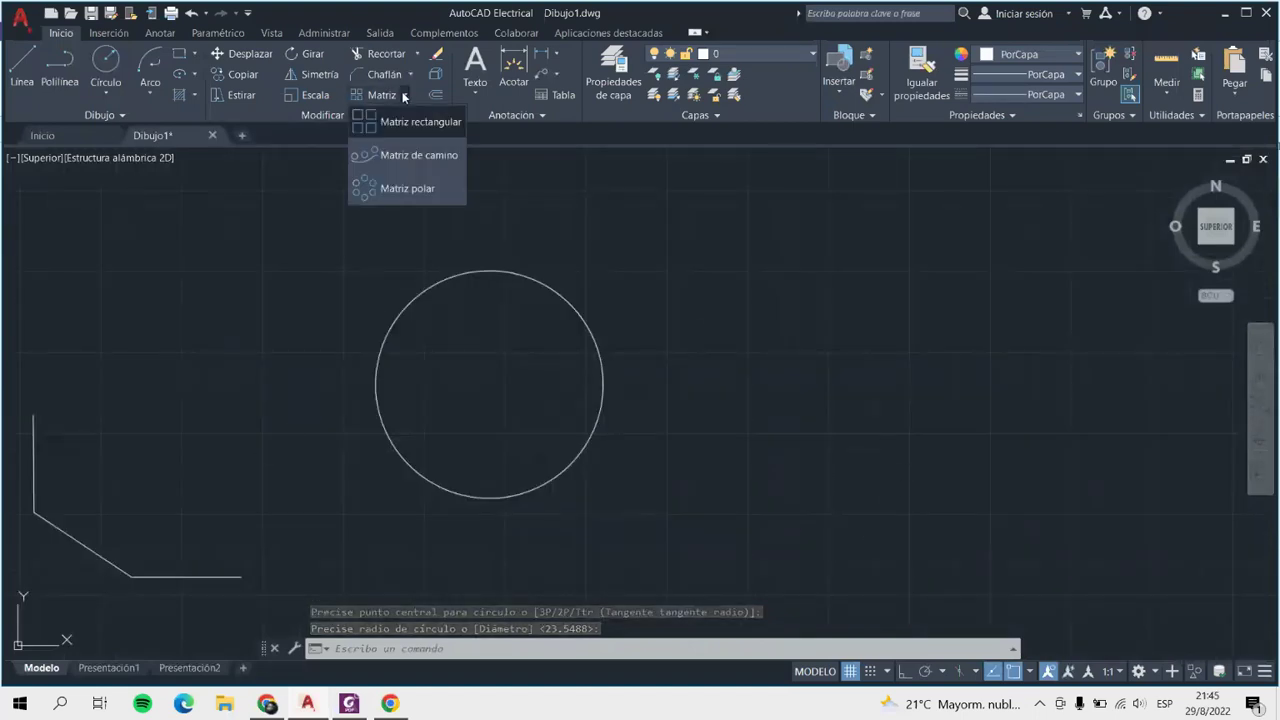
pyautogui.click(409, 122)
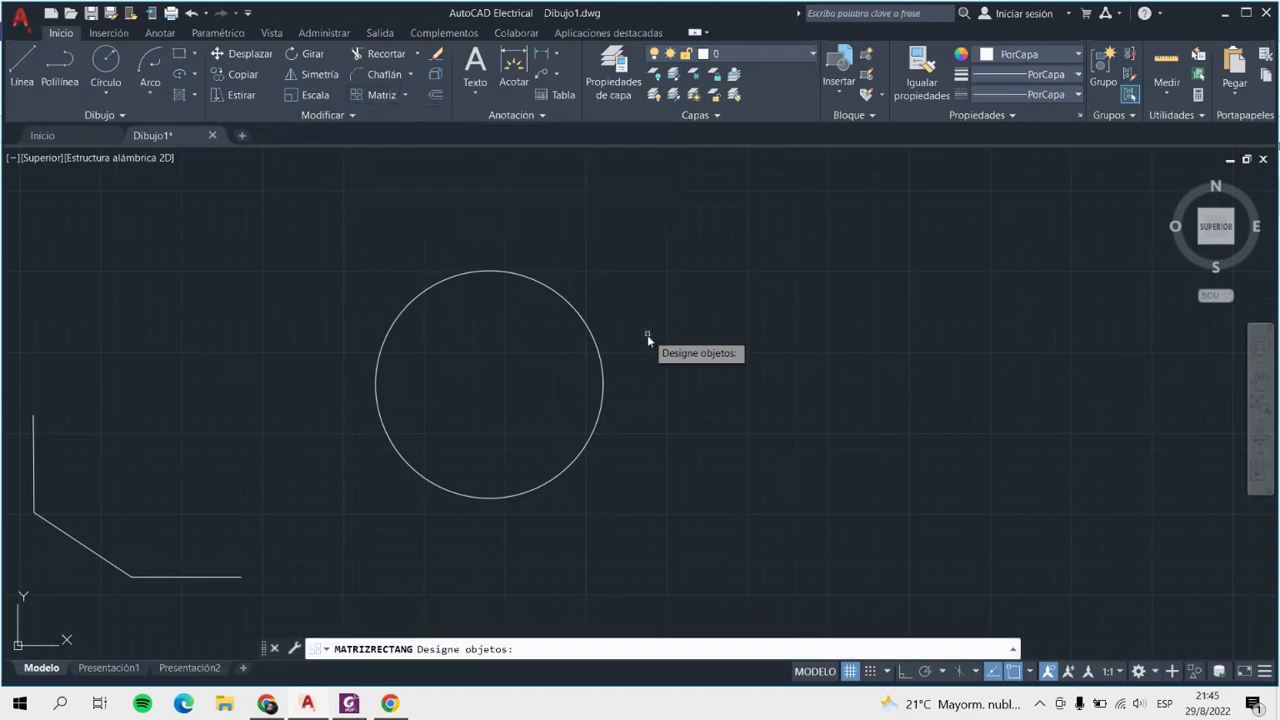
pyautogui.click(592, 344)
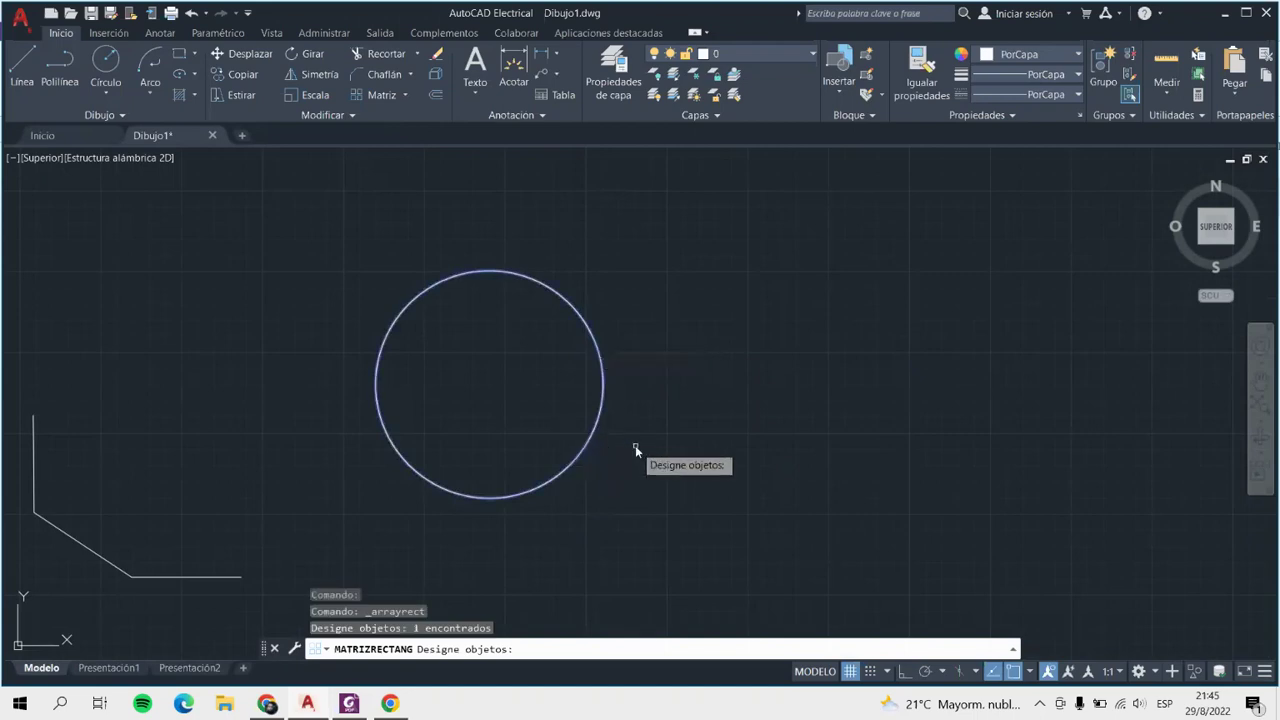
pyautogui.press('Return')
pyautogui.scroll(-3, 510, 420)
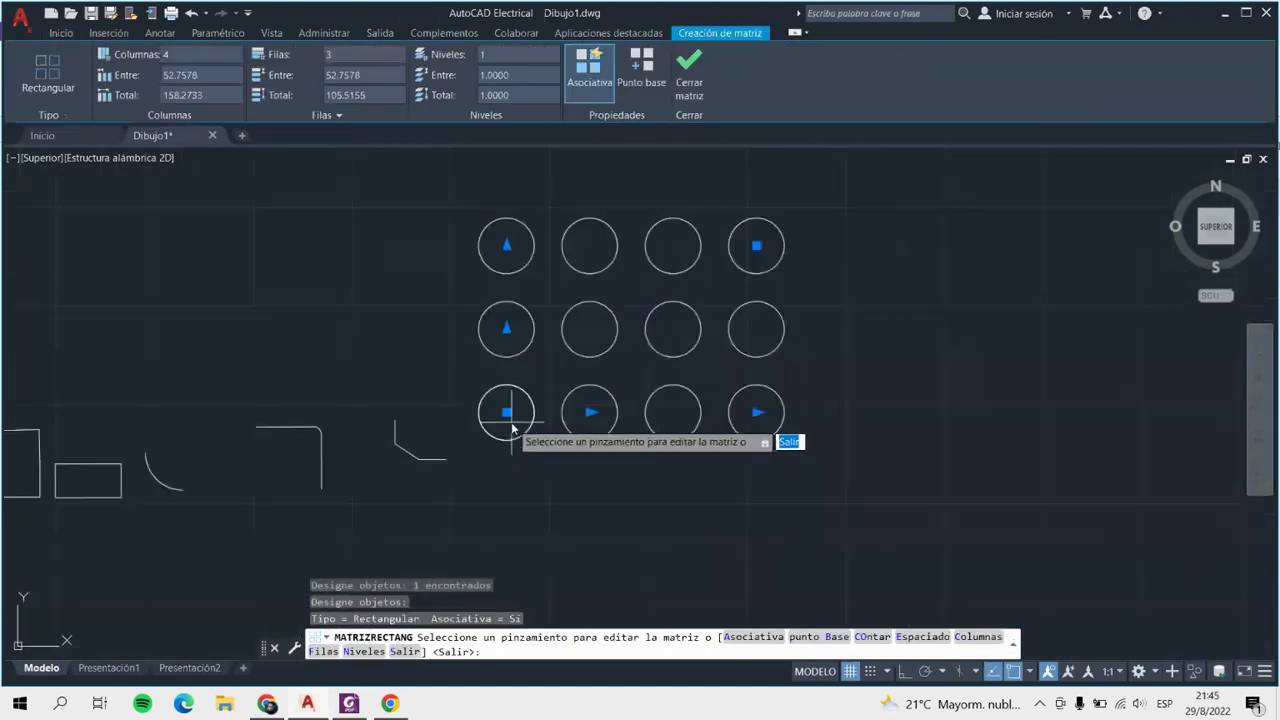
pyautogui.scroll(2, 751, 408)
pyautogui.scroll(-2, 629, 429)
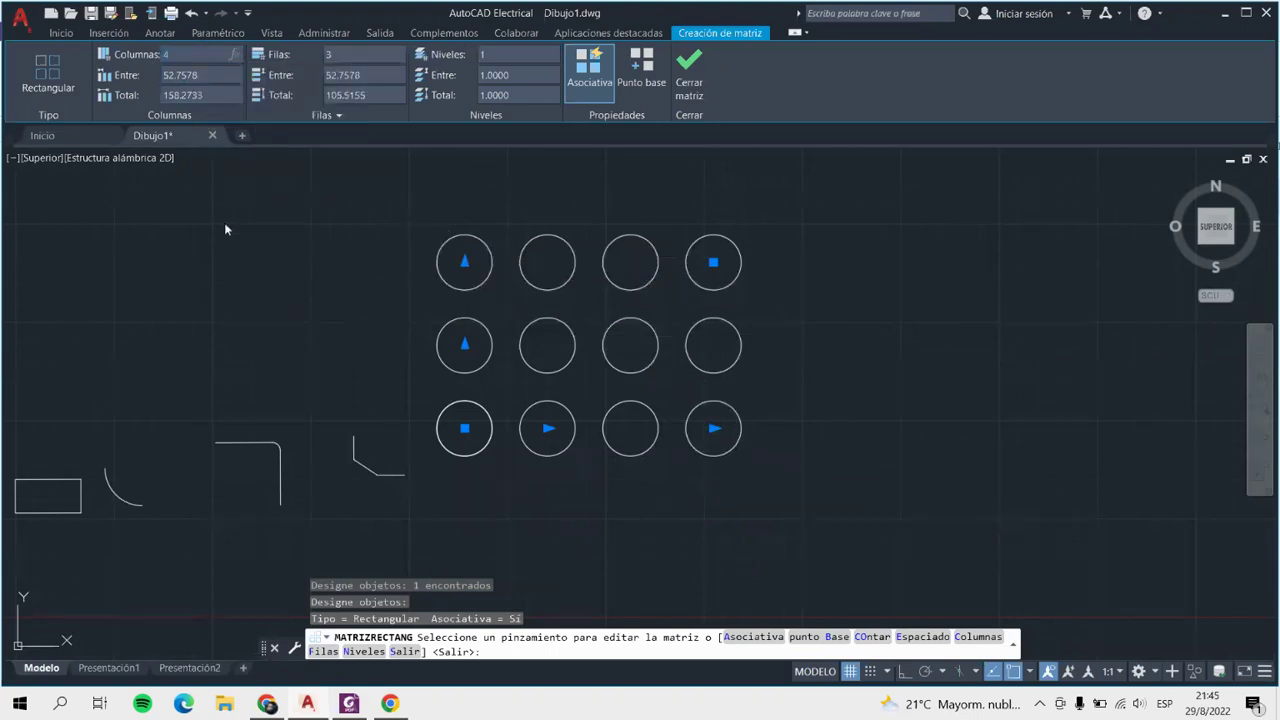
# Try 5 columns and 6 rows, then settle the array at 2 columns by 2 rows.
pyautogui.write('5')
pyautogui.press('Return')
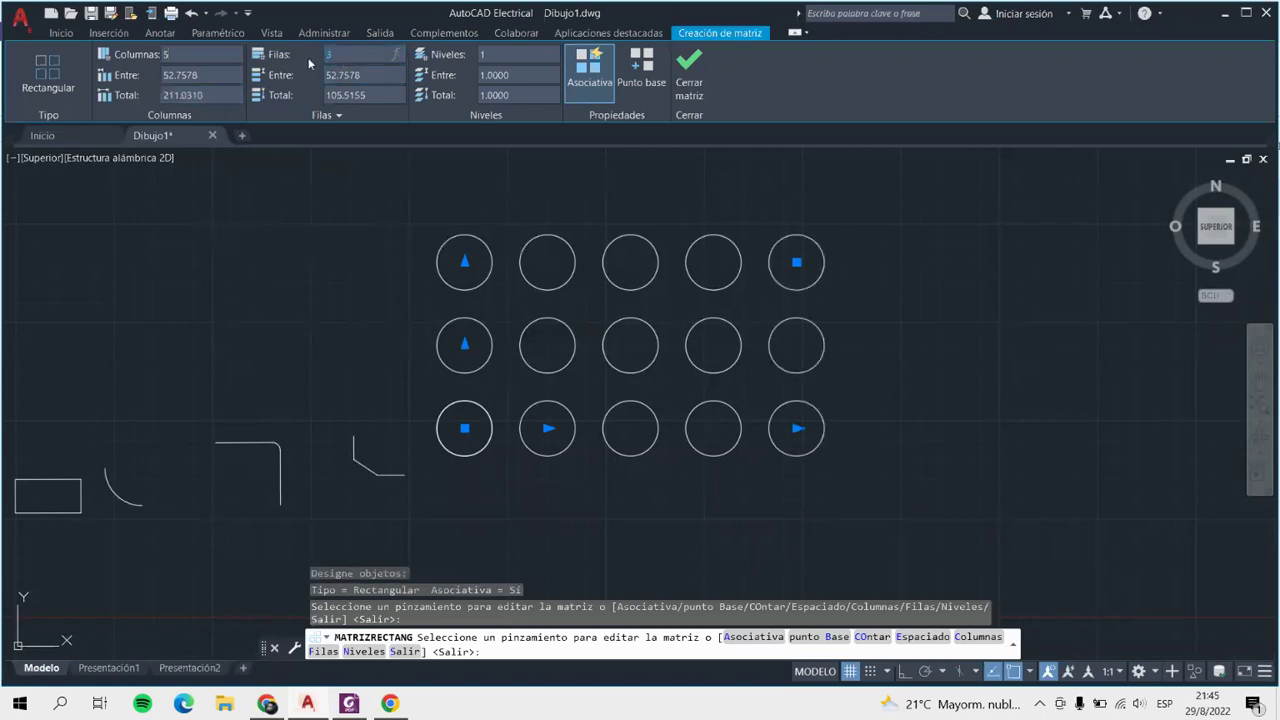
pyautogui.write('6')
pyautogui.press('Return')
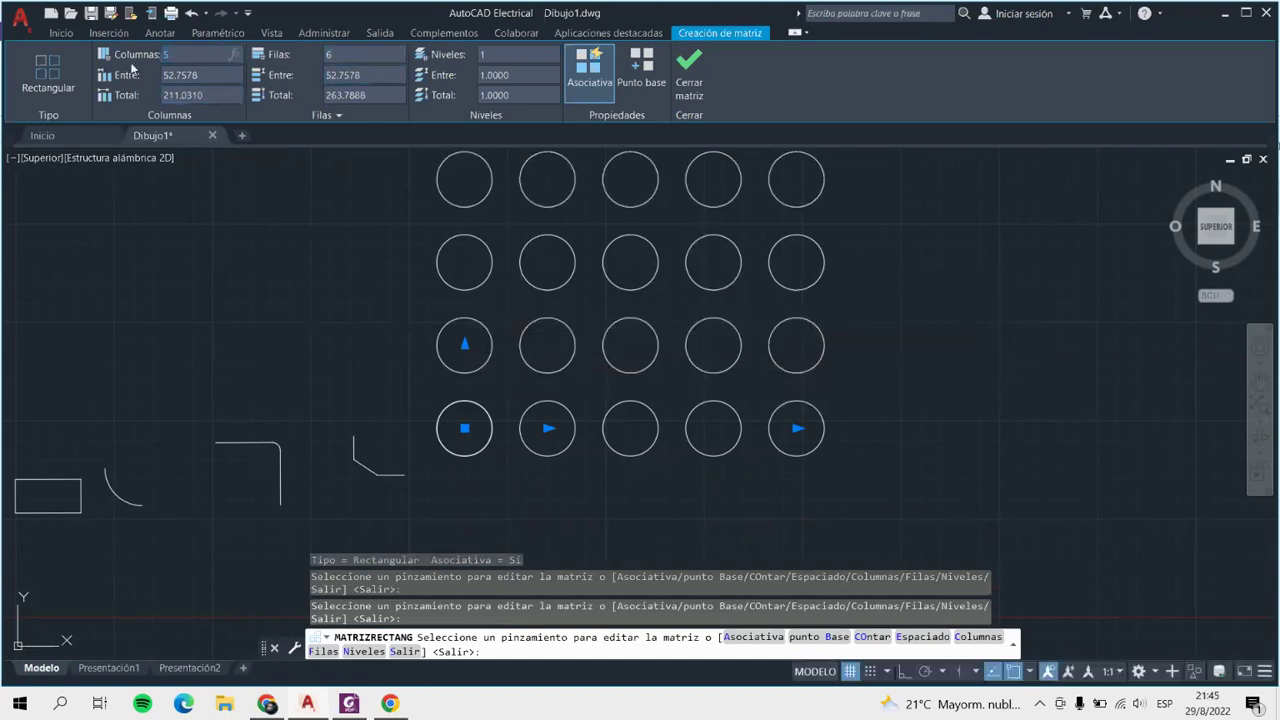
pyautogui.write('2')
pyautogui.press('Return')
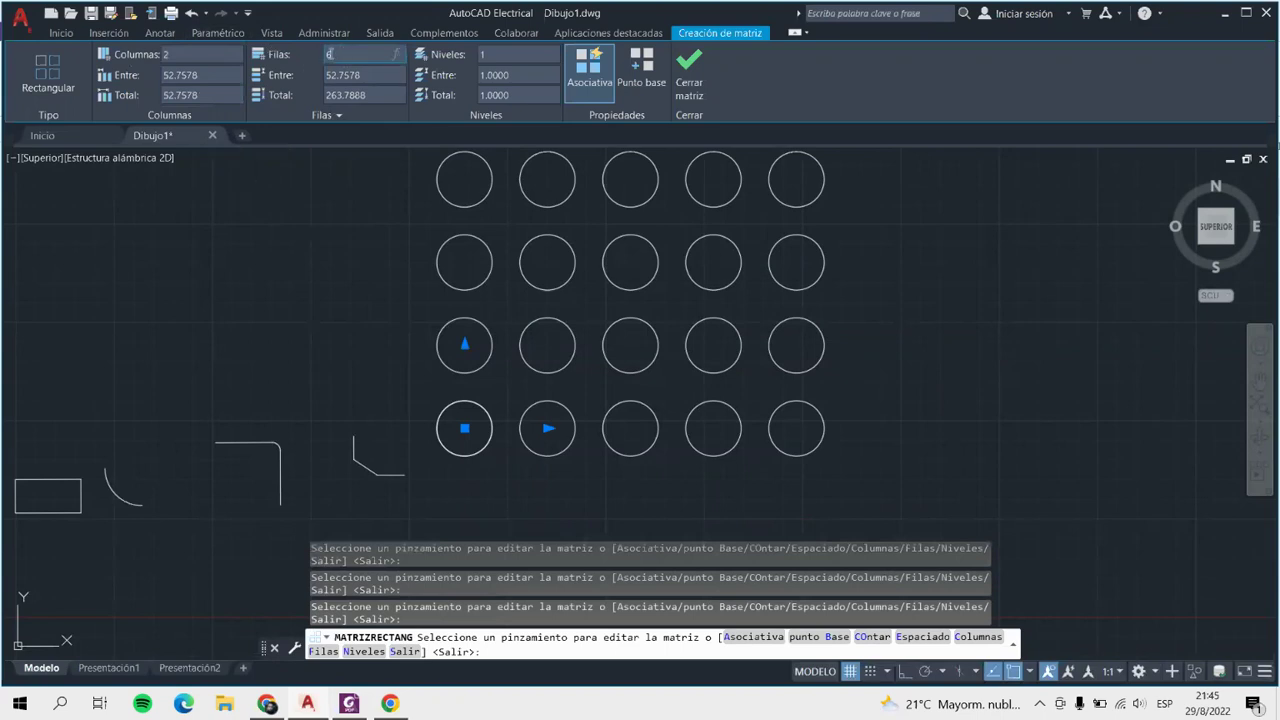
pyautogui.write('2')
pyautogui.press('Return')
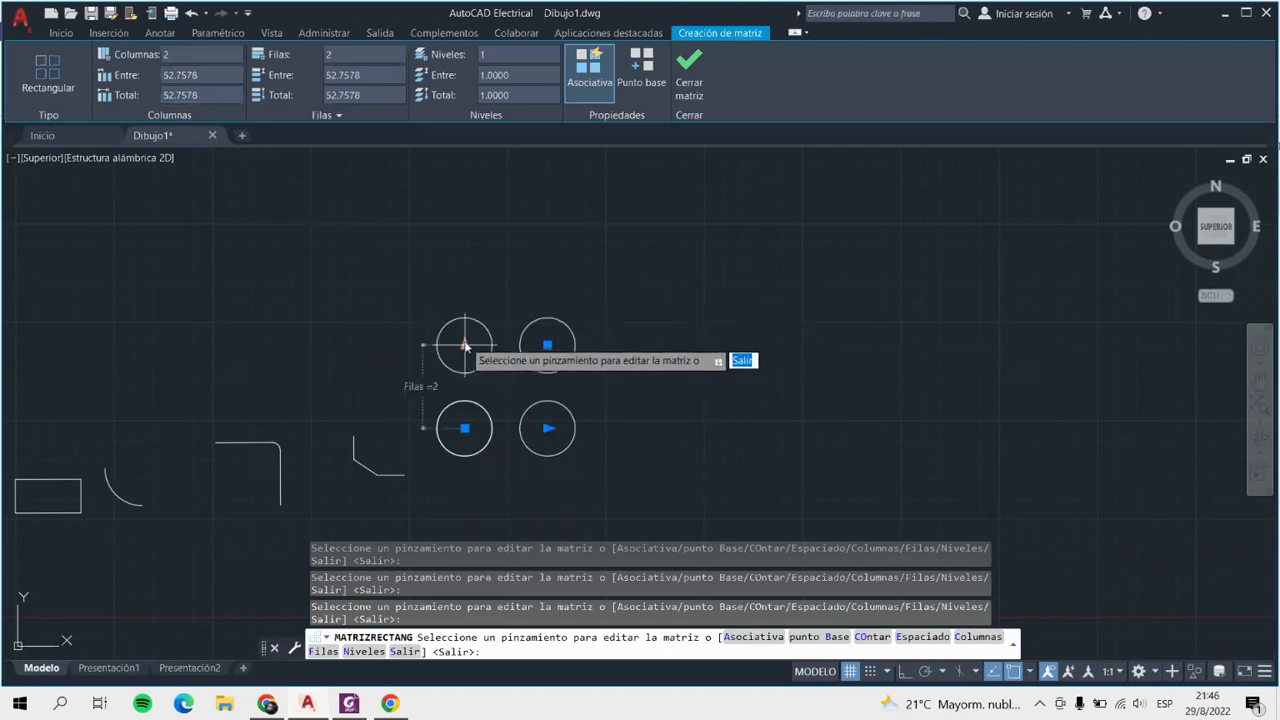
# Drag the array grips out to 4 rows and 4 columns.
pyautogui.click(464, 345)
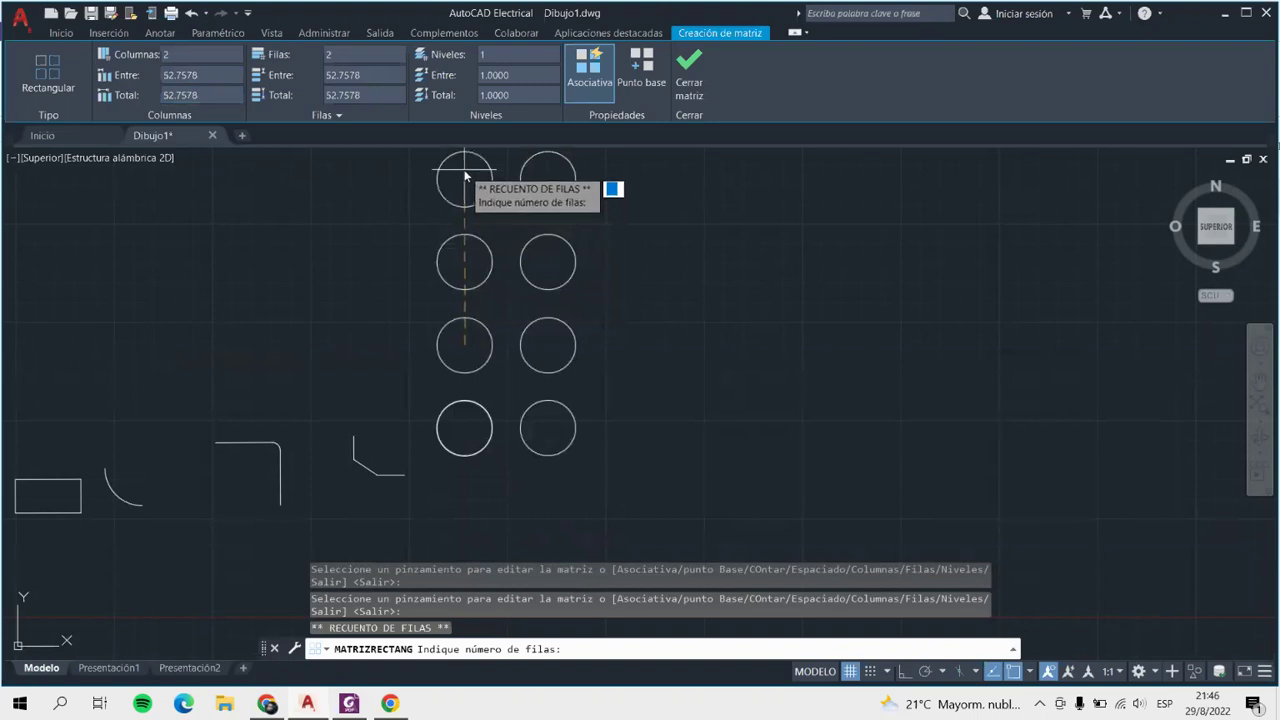
pyautogui.click(464, 176)
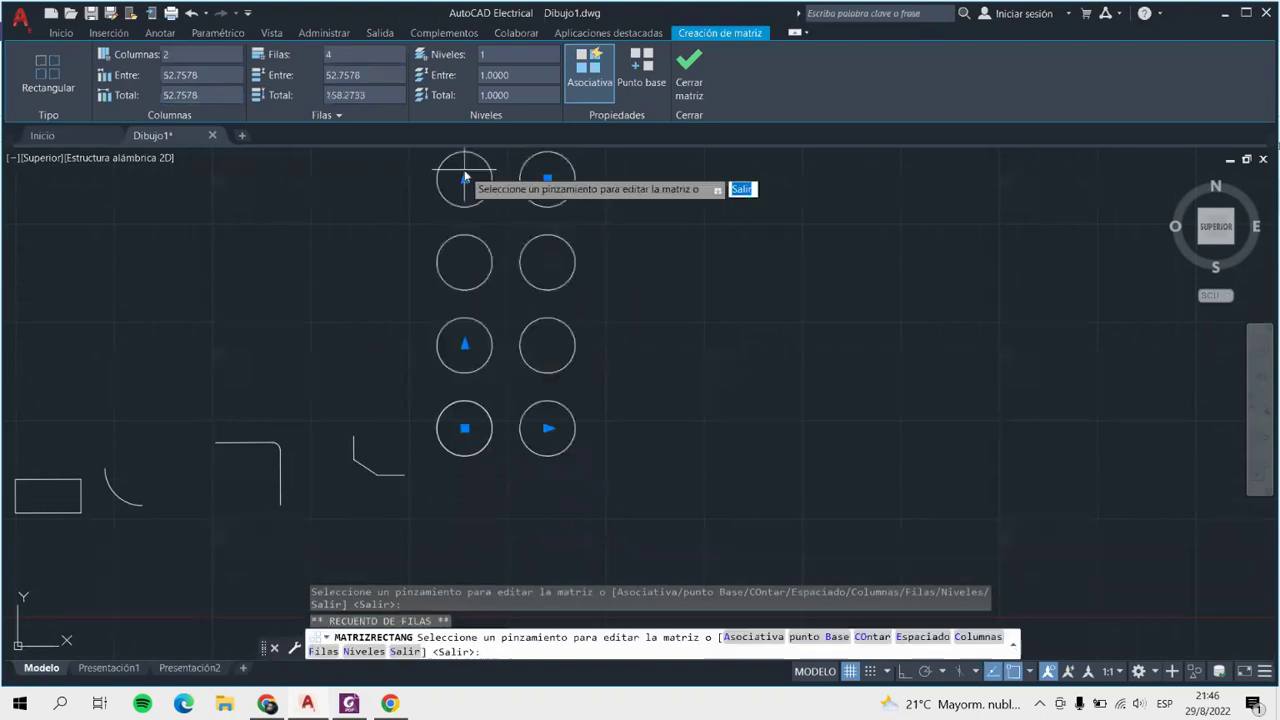
pyautogui.click(546, 429)
pyautogui.click(690, 422)
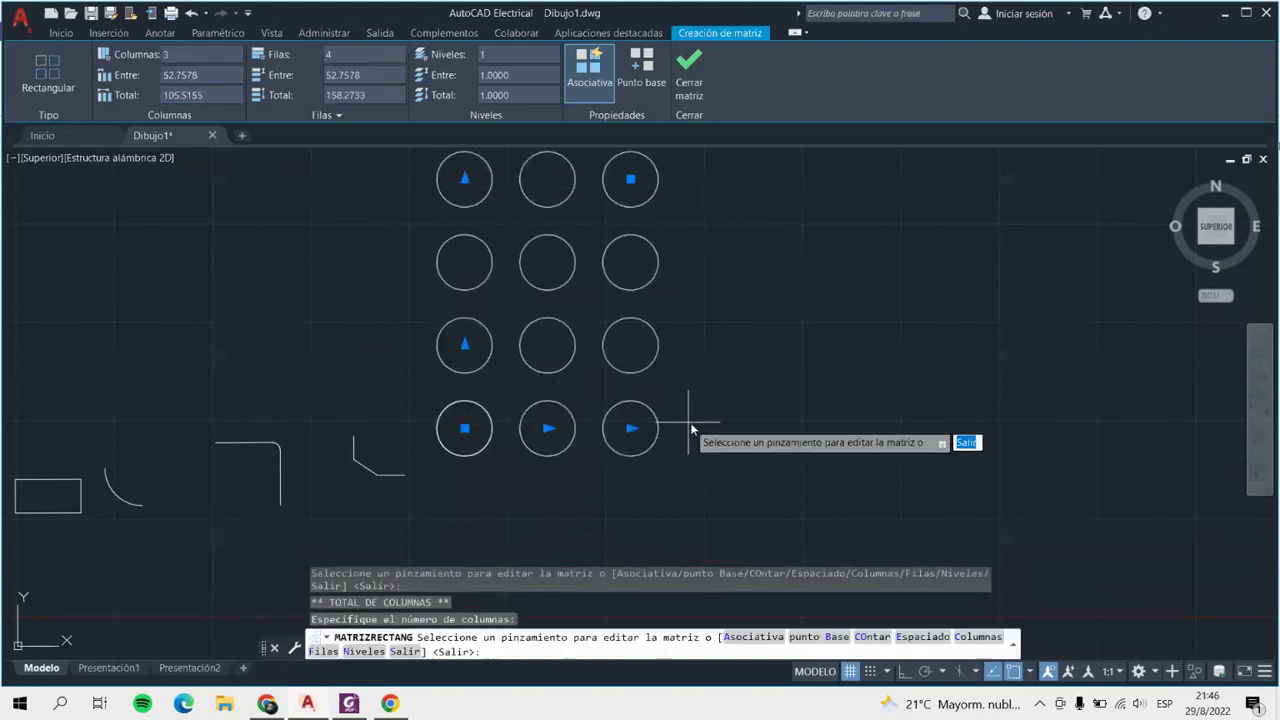
pyautogui.click(630, 429)
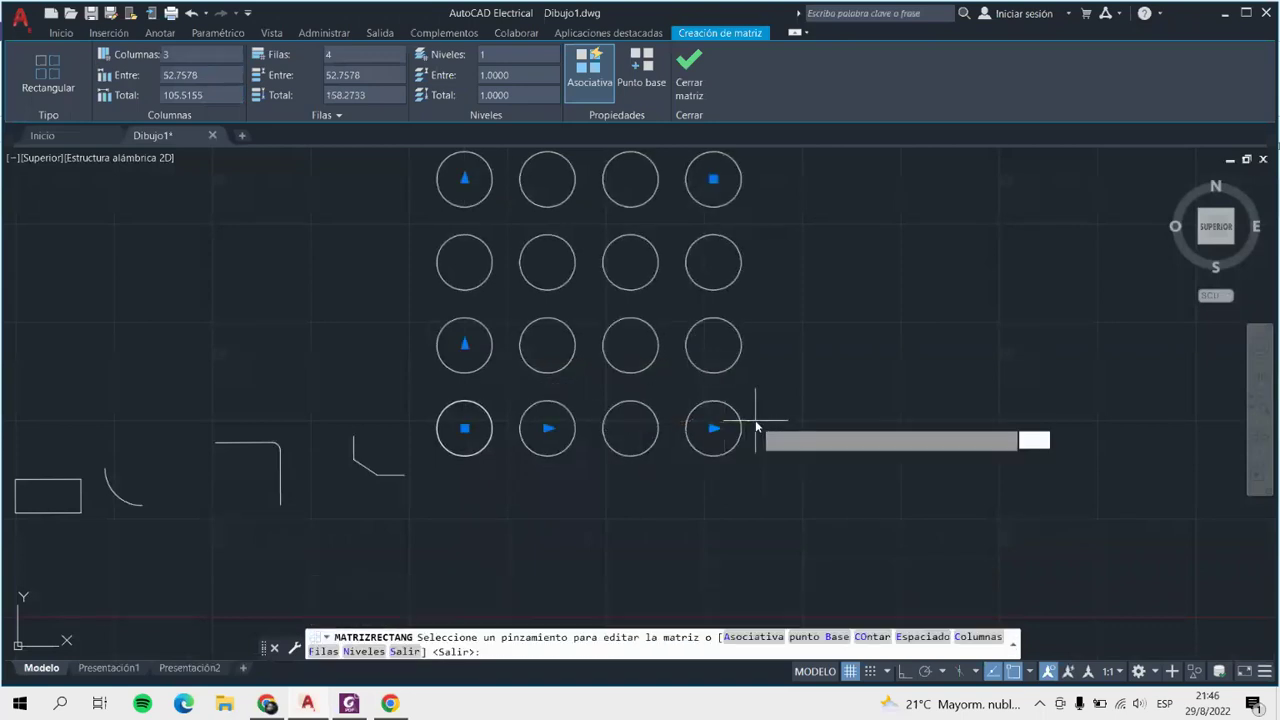
pyautogui.click(756, 428)
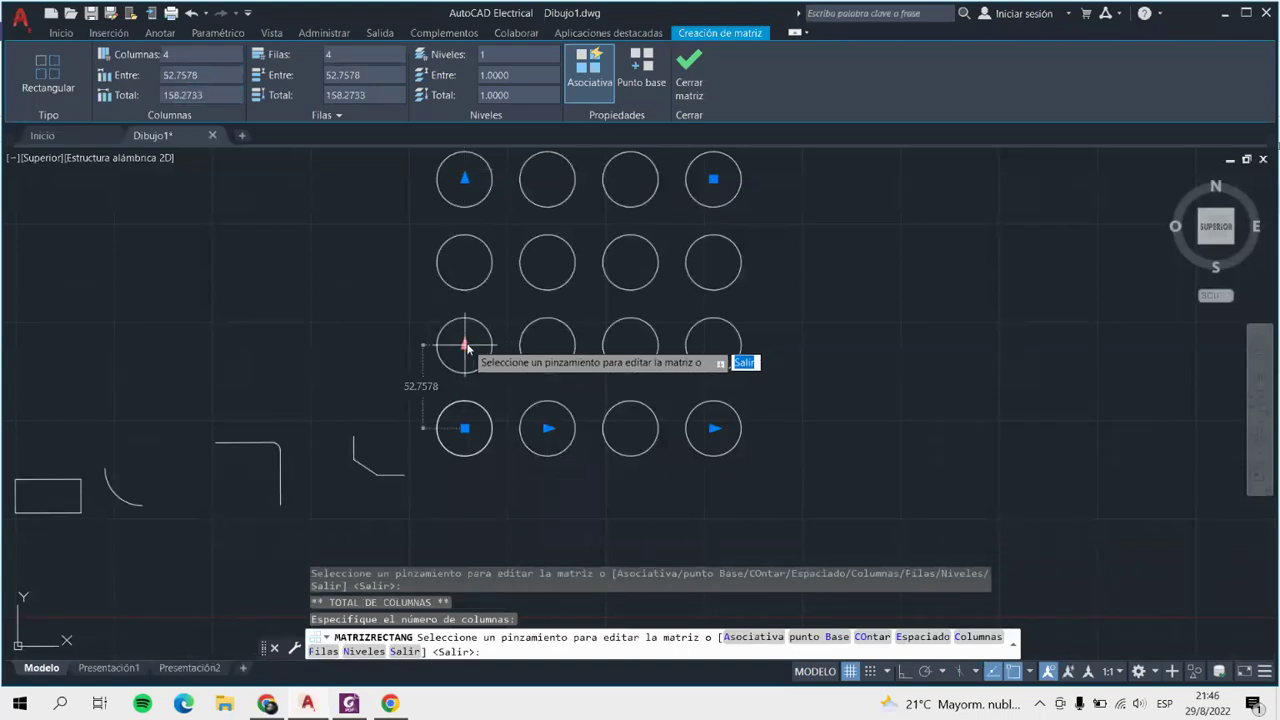
# Set both row and column spacing to 50 and finish editing the array.
pyautogui.click(465, 346)
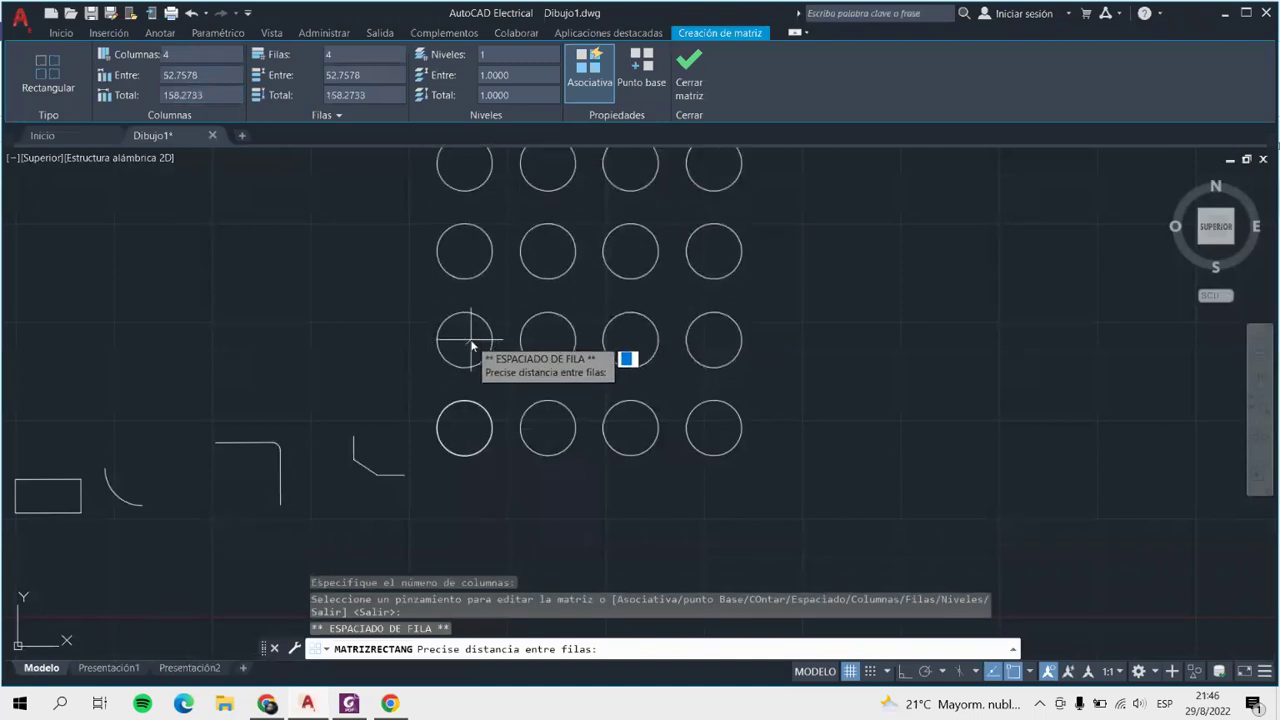
pyautogui.write('50')
pyautogui.press('Return')
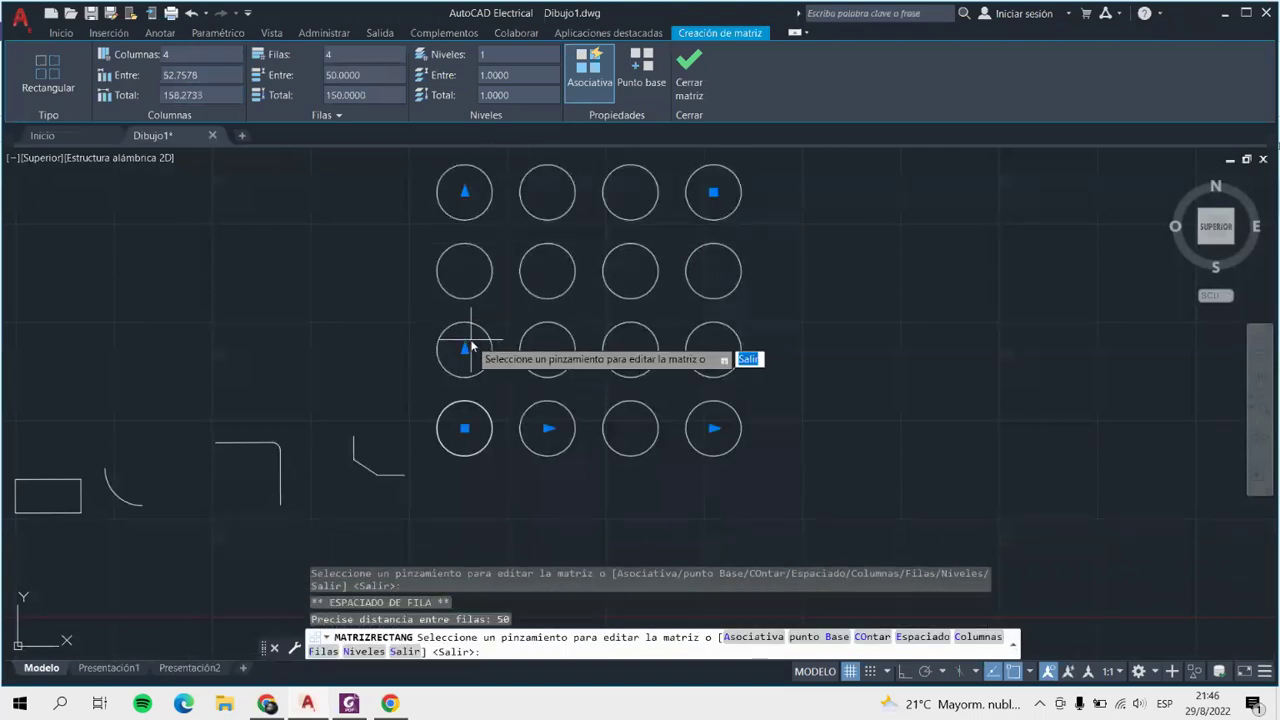
pyautogui.click(548, 428)
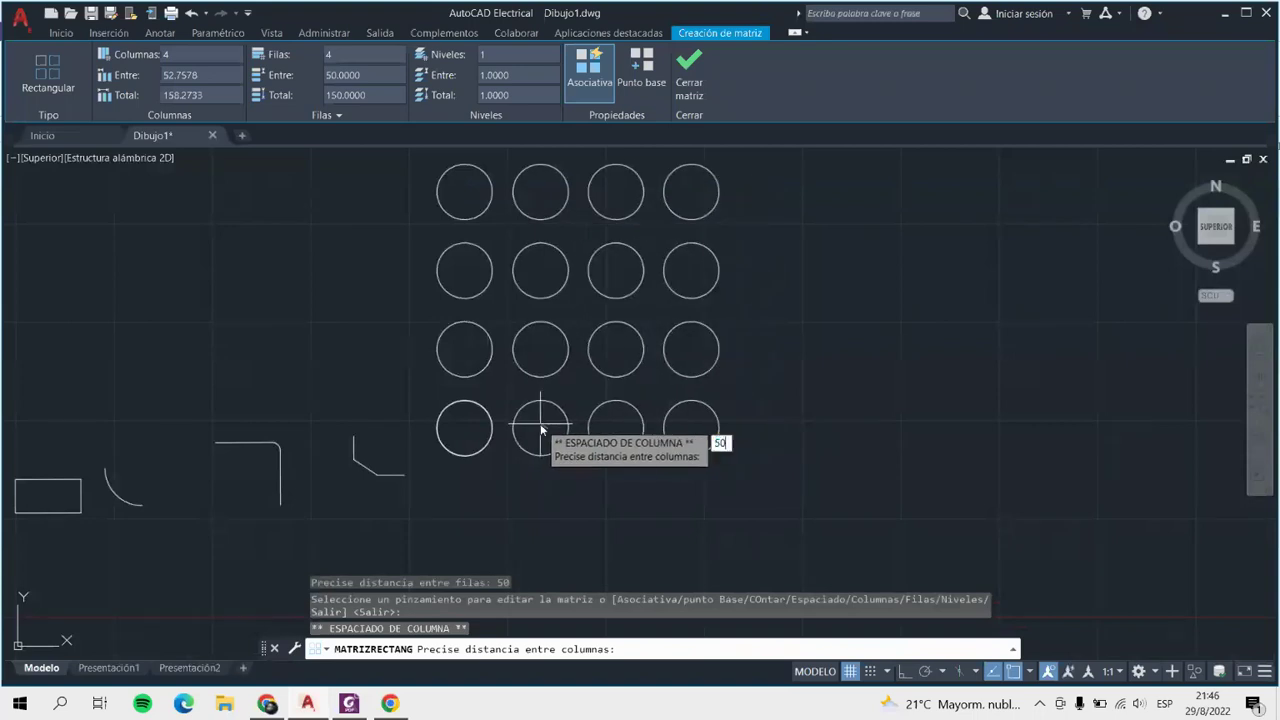
pyautogui.press('Return')
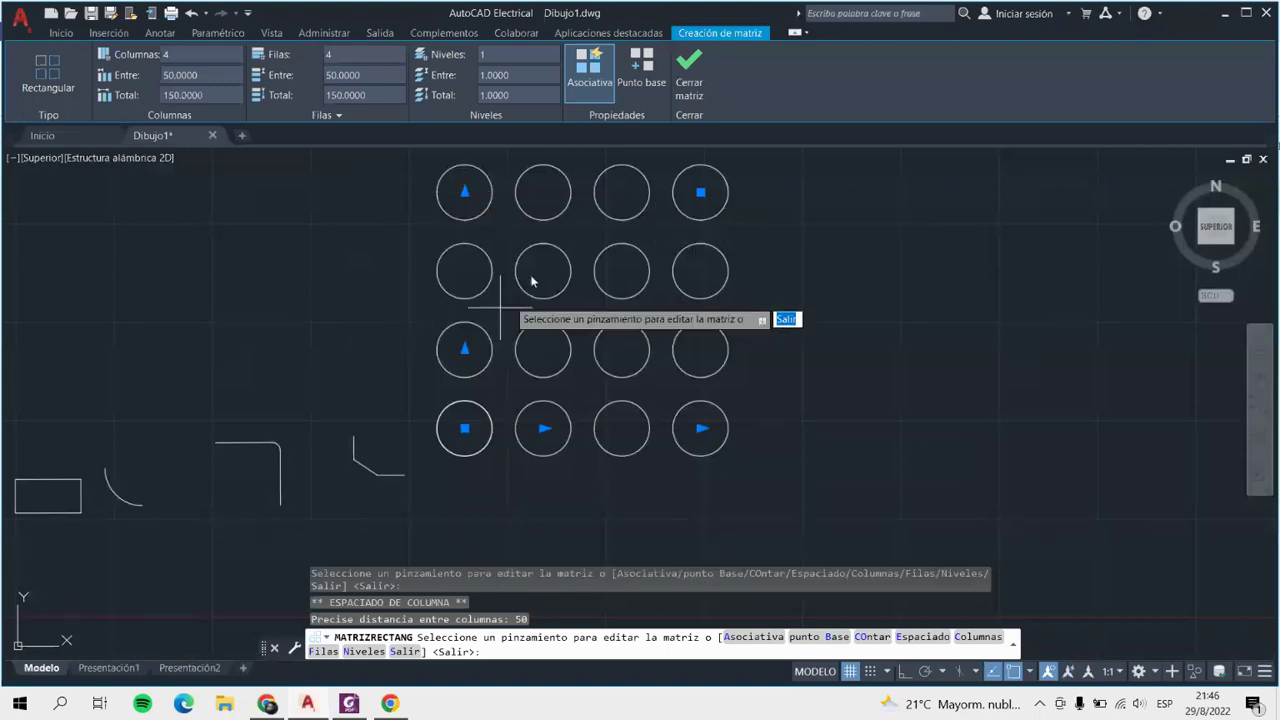
pyautogui.click(697, 85)
pyautogui.scroll(-3, 651, 434)
pyautogui.scroll(3, 888, 432)
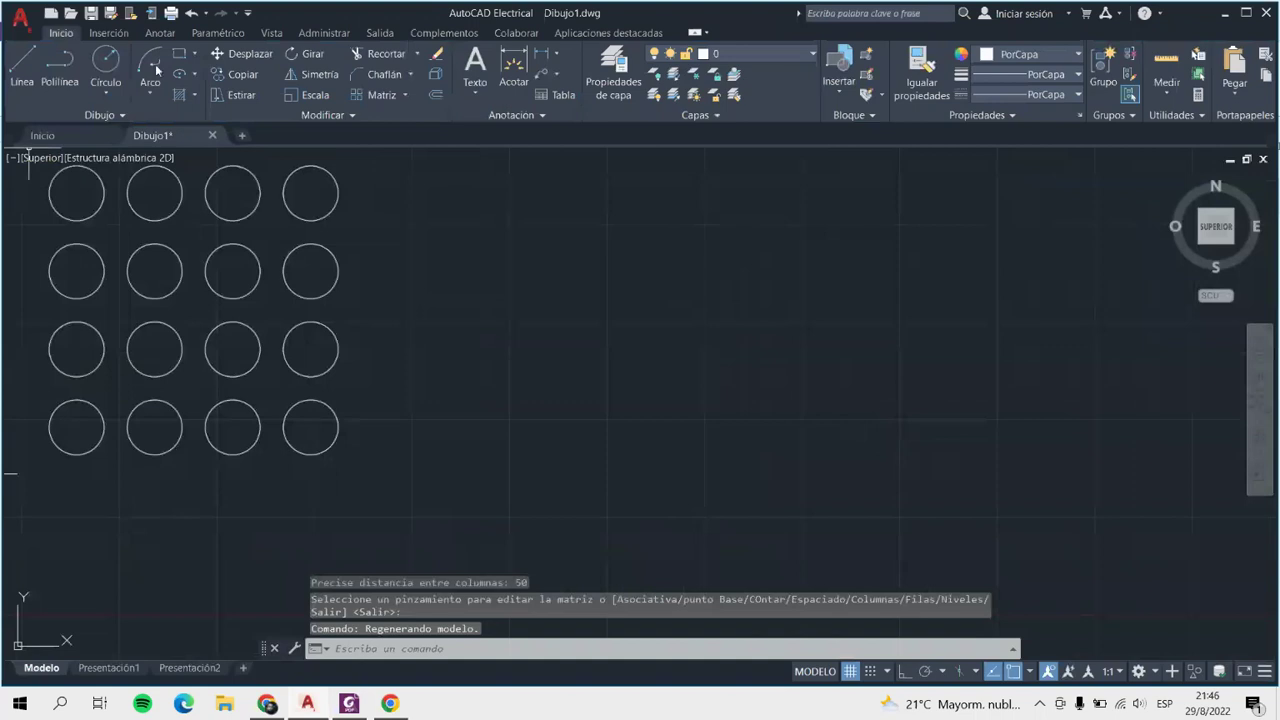
# Erase the six fillet and chamfer corner lines with BORRA.
pyautogui.click(405, 94)
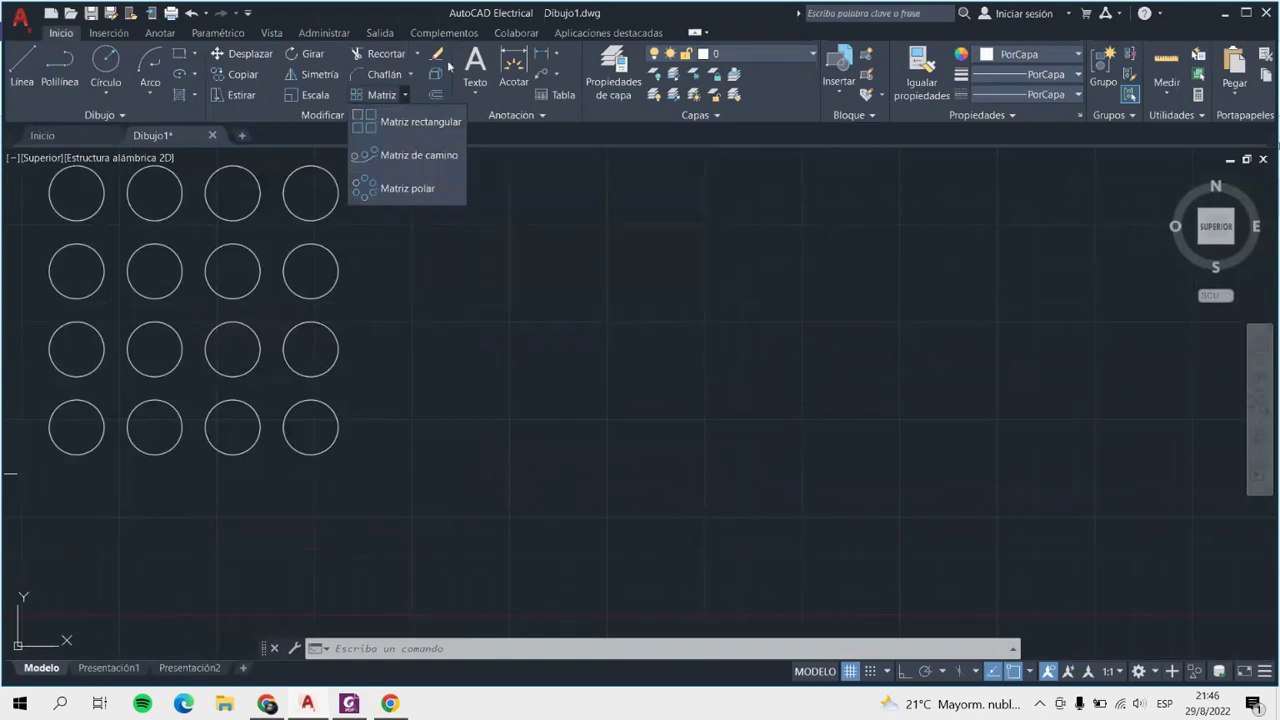
pyautogui.click(440, 56)
pyautogui.scroll(-3, 682, 330)
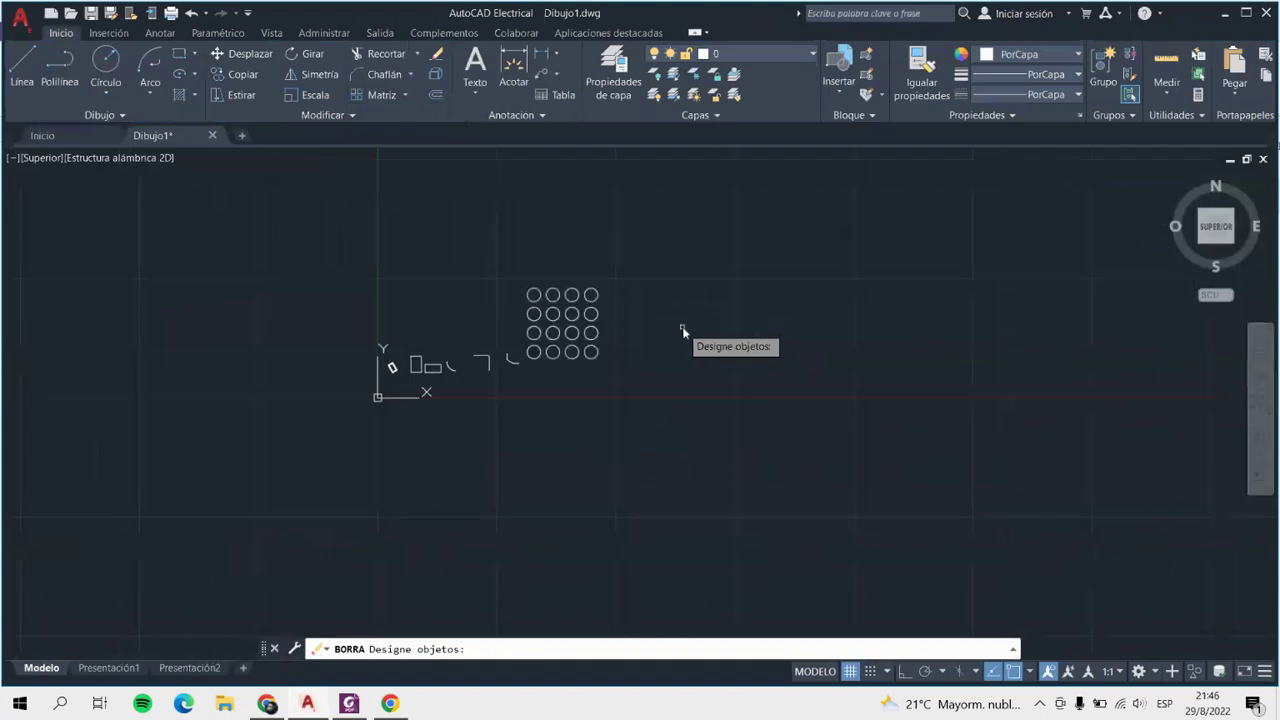
pyautogui.scroll(5, 477, 362)
pyautogui.scroll(4, 497, 402)
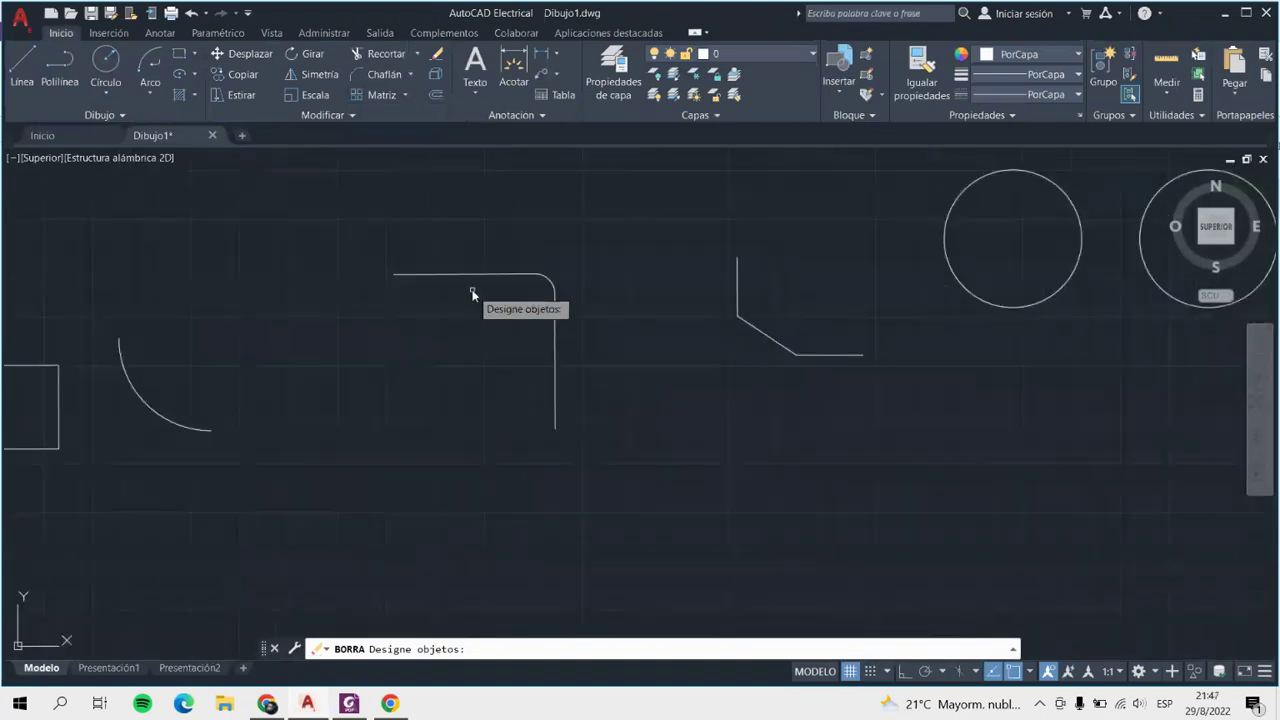
pyautogui.click(482, 276)
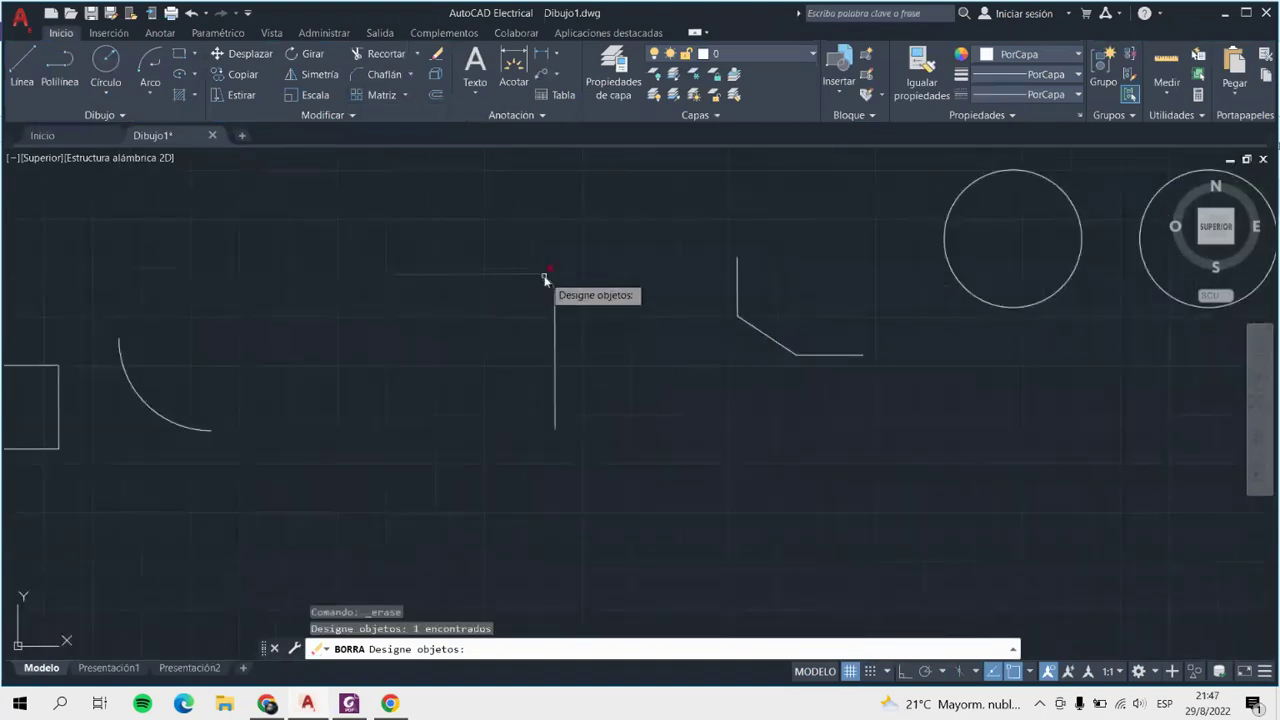
pyautogui.click(552, 287)
pyautogui.click(737, 288)
pyautogui.click(752, 338)
pyautogui.click(766, 339)
pyautogui.click(789, 353)
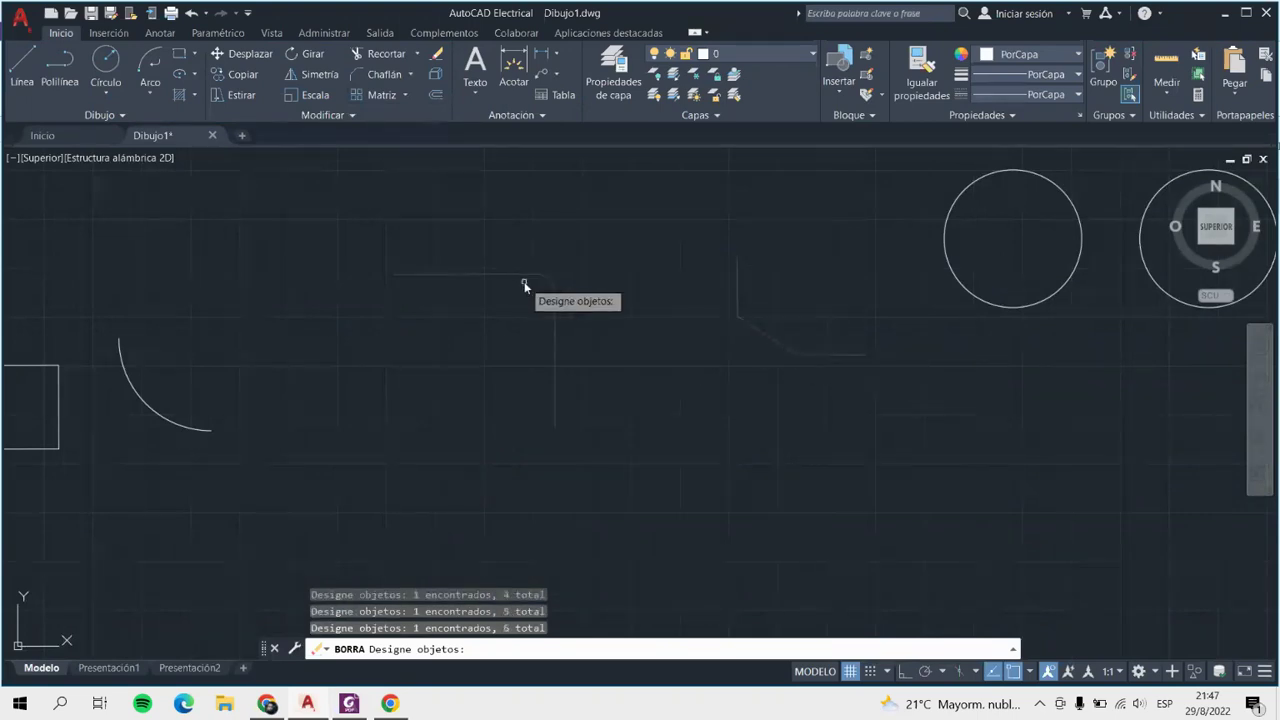
pyautogui.press('Return')
pyautogui.scroll(-3, 479, 340)
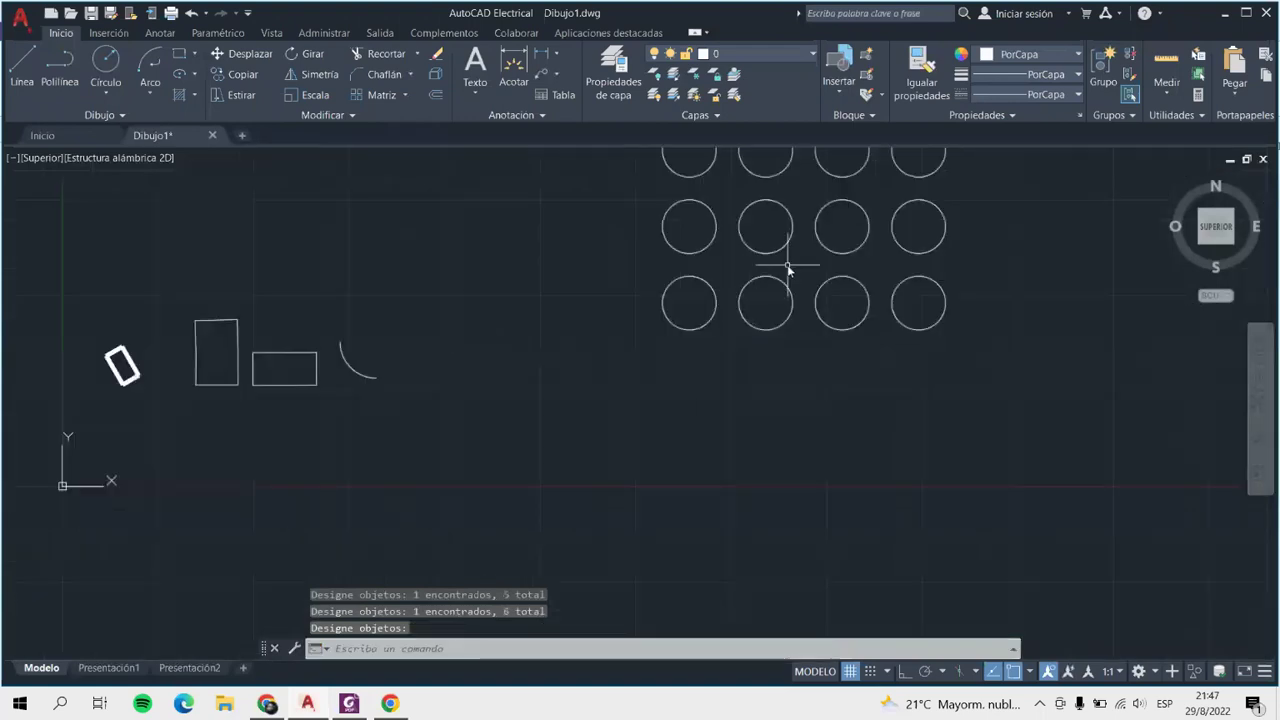
pyautogui.scroll(2, 788, 268)
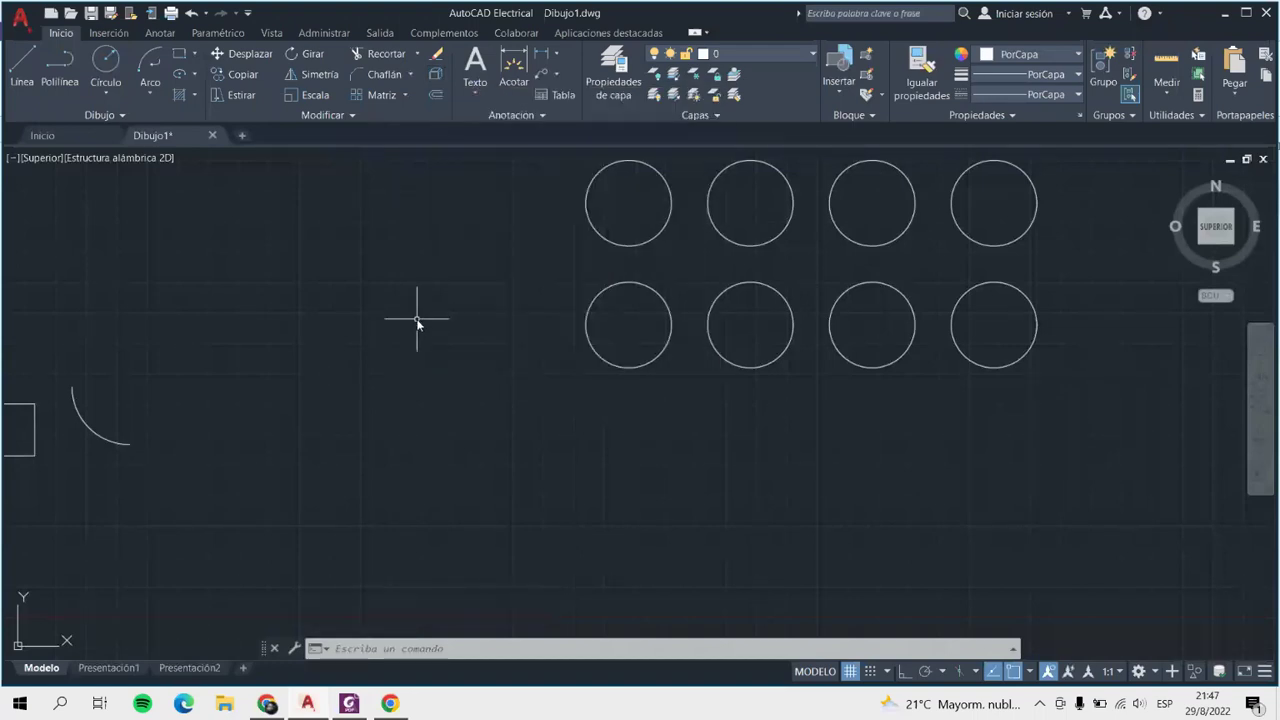
pyautogui.scroll(-2, 415, 322)
pyautogui.scroll(-4, 414, 325)
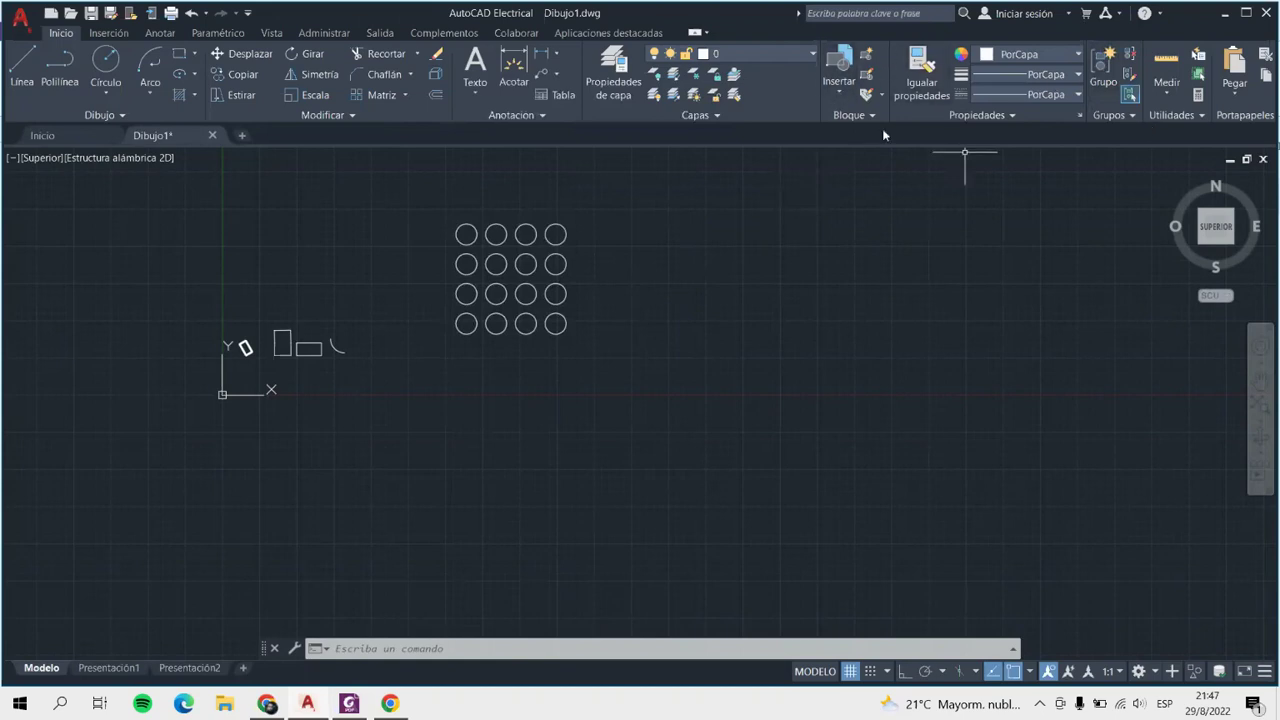
pyautogui.scroll(4, 471, 224)
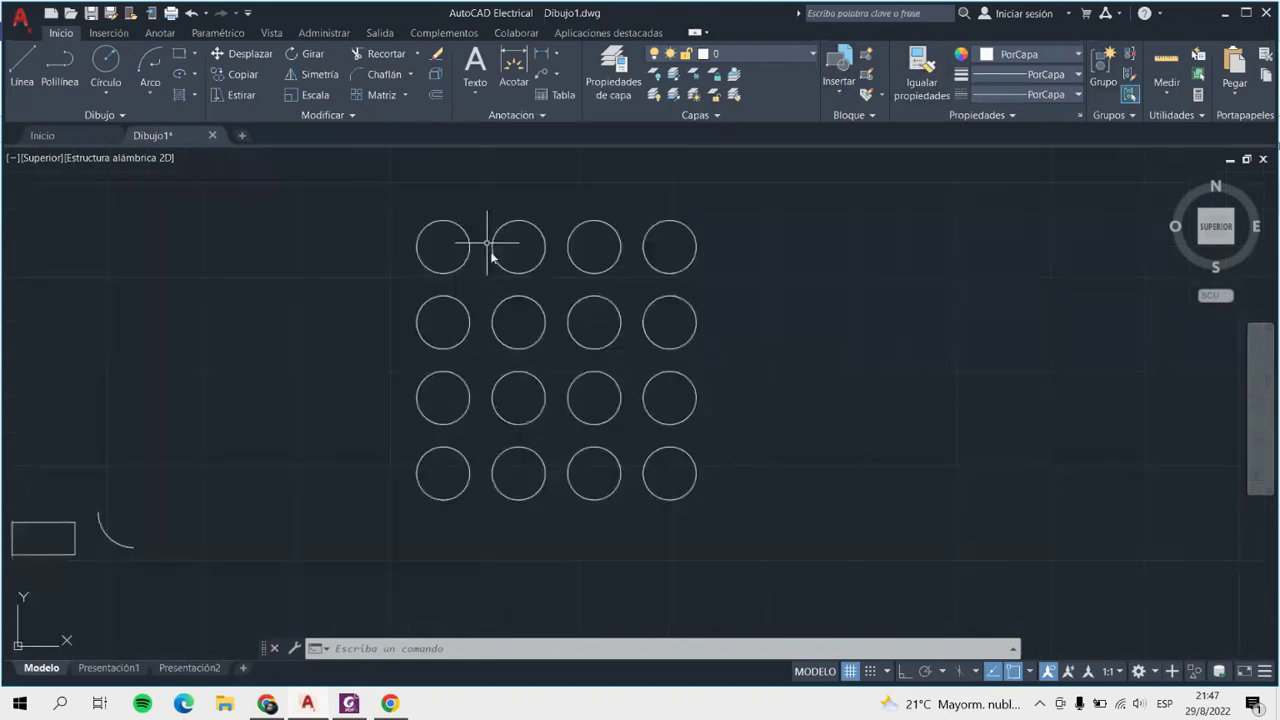
pyautogui.scroll(1, 466, 393)
pyautogui.scroll(-3, 451, 400)
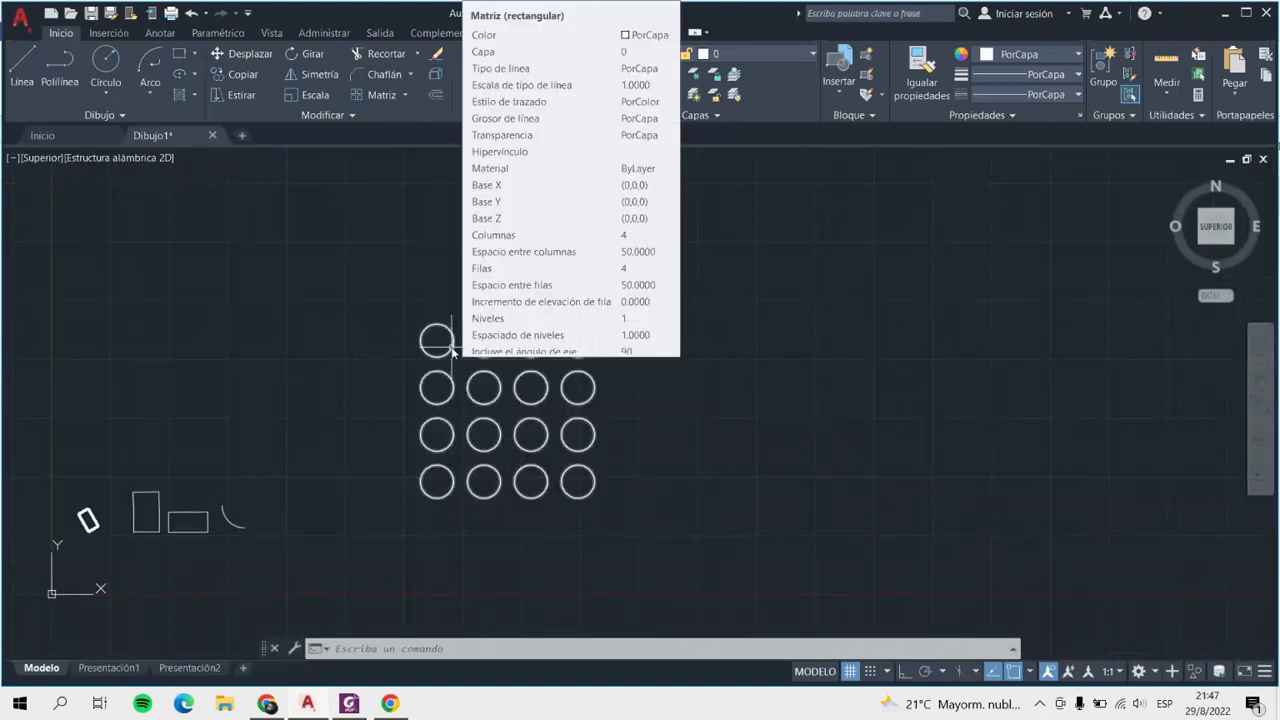
pyautogui.scroll(4, 563, 491)
pyautogui.scroll(-4, 540, 505)
pyautogui.scroll(2, 497, 500)
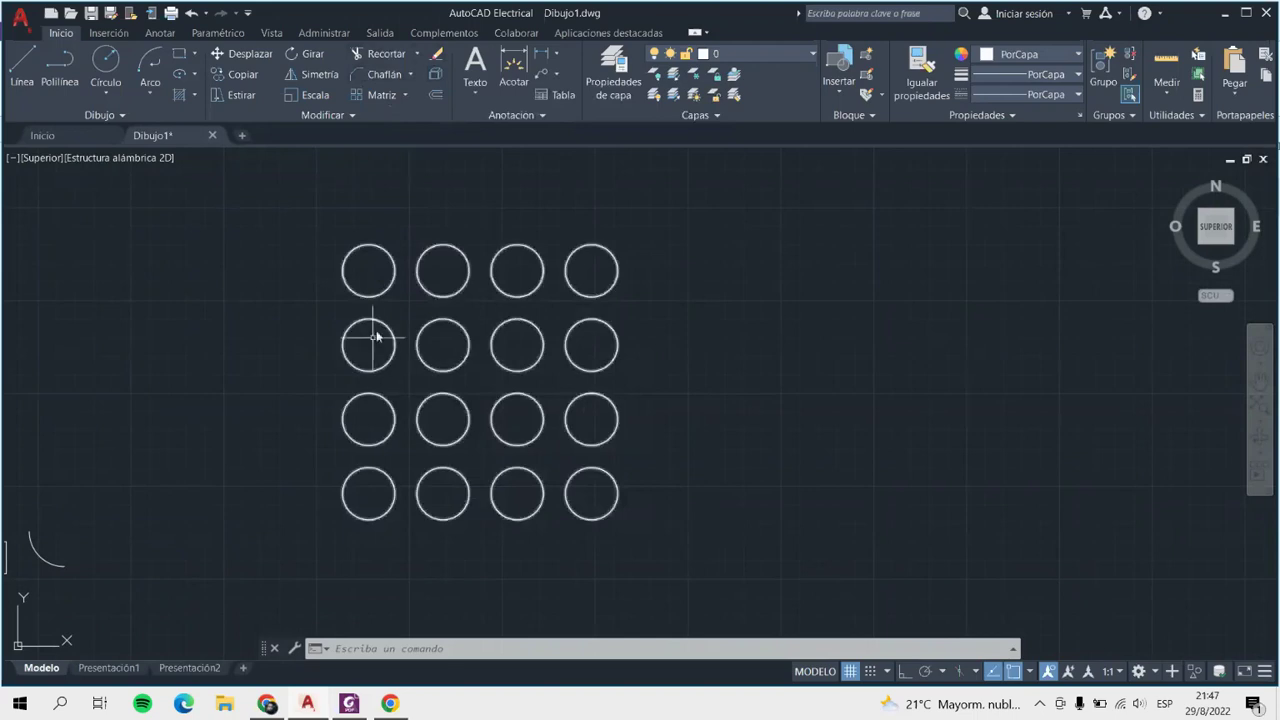
# Explode the associative 4x4 array with Descomponer into 16 individual circles.
pyautogui.click(393, 289)
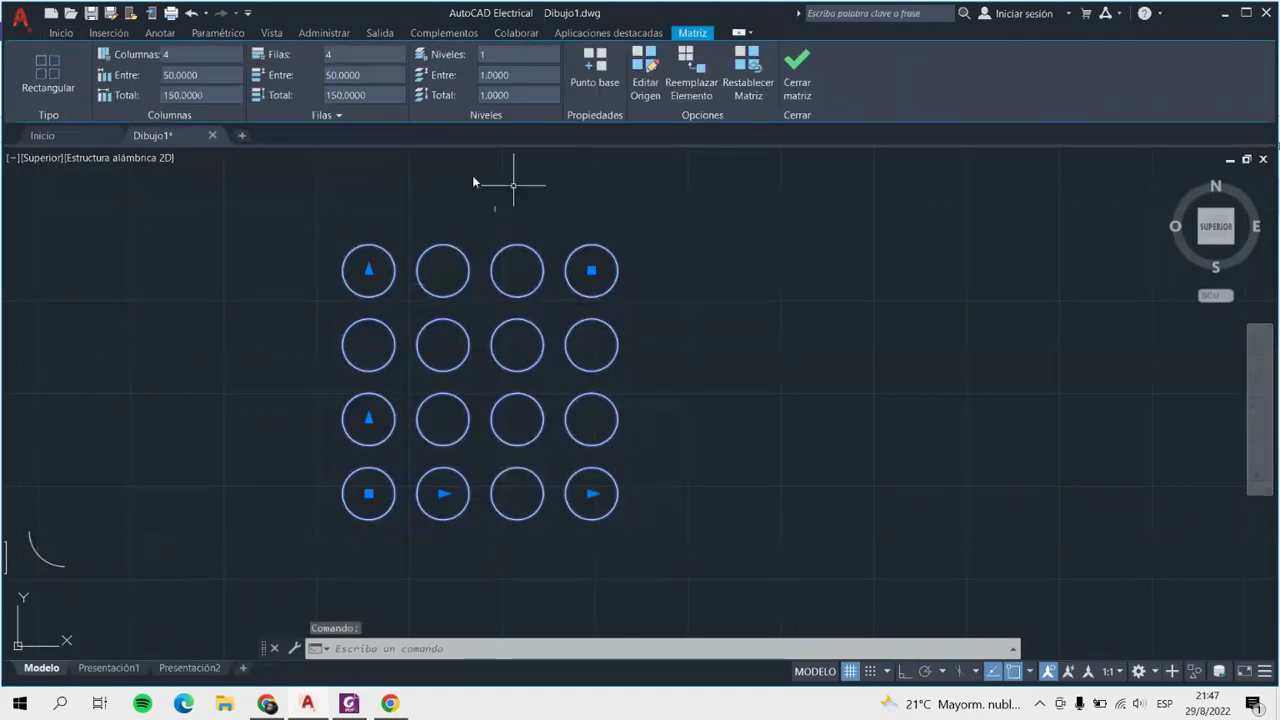
pyautogui.click(796, 72)
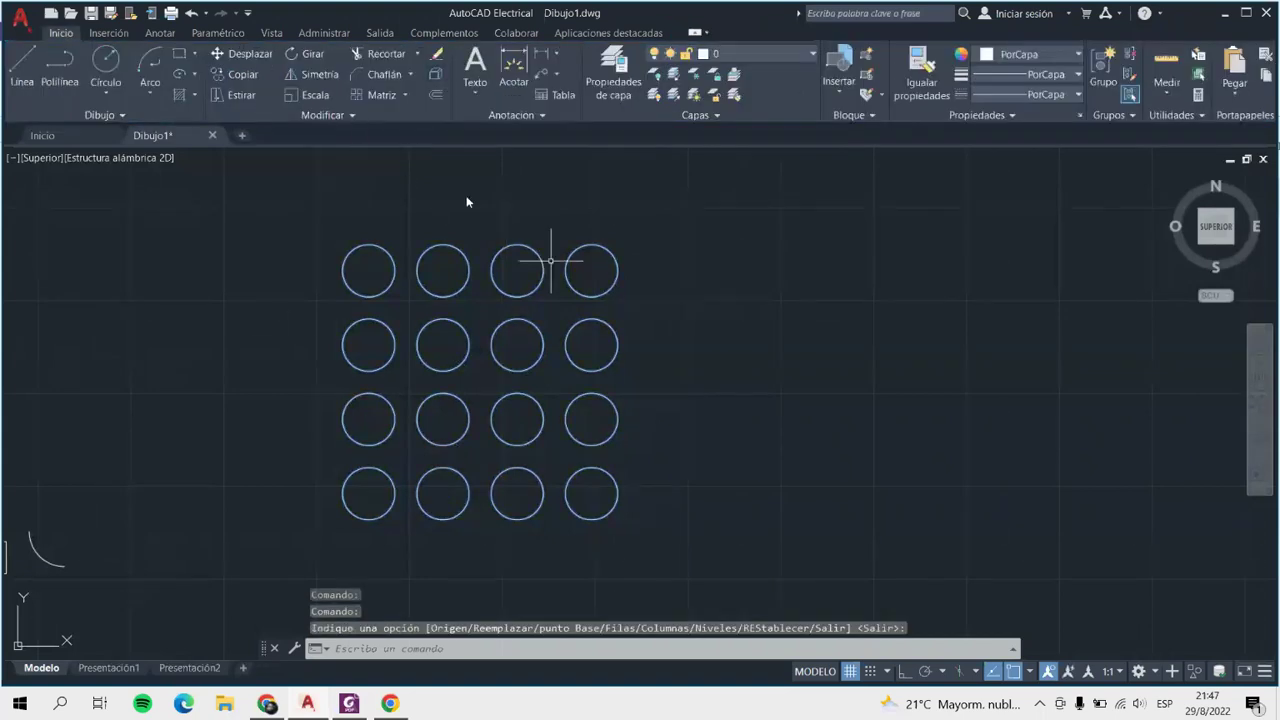
pyautogui.click(435, 74)
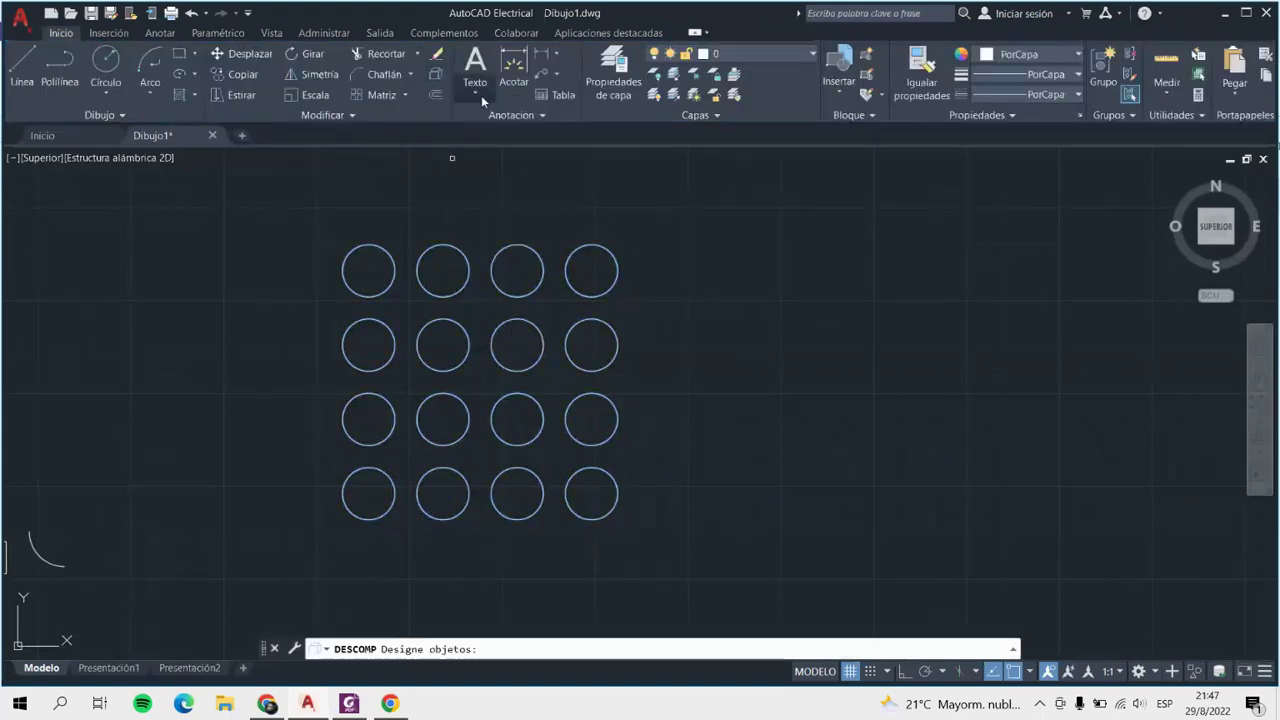
pyautogui.click(484, 262)
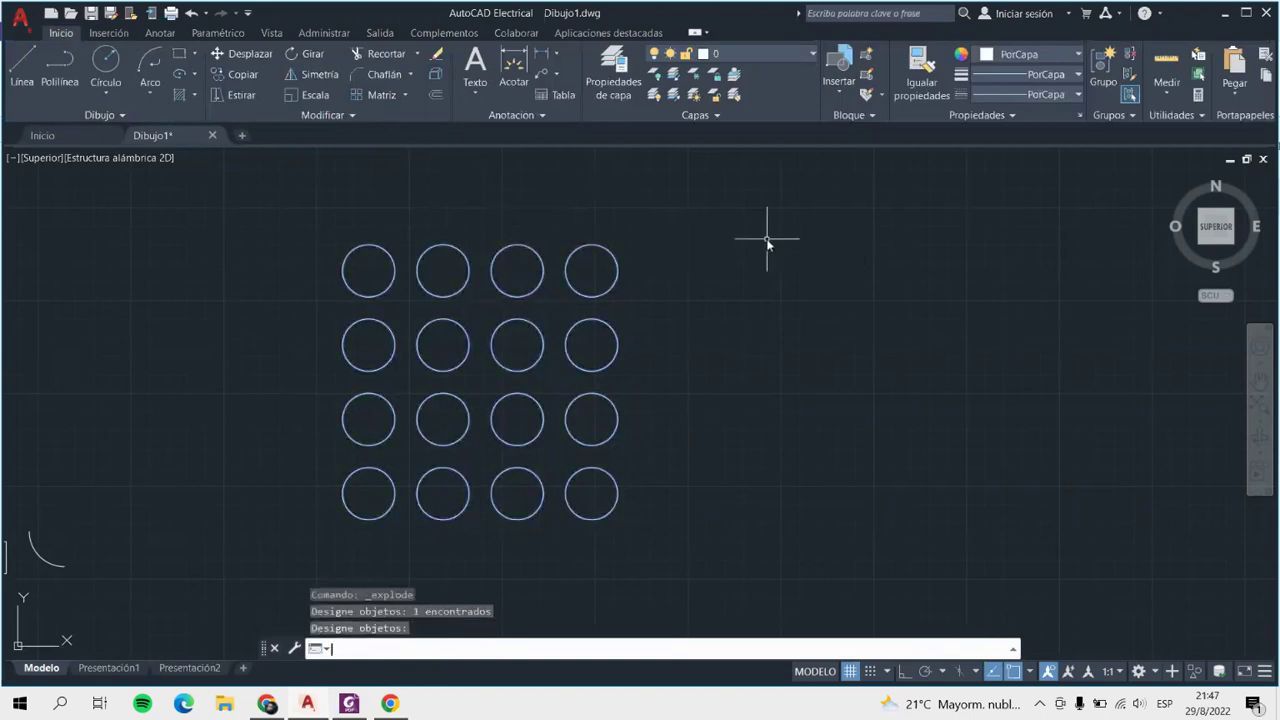
pyautogui.press('Return')
pyautogui.click(395, 263)
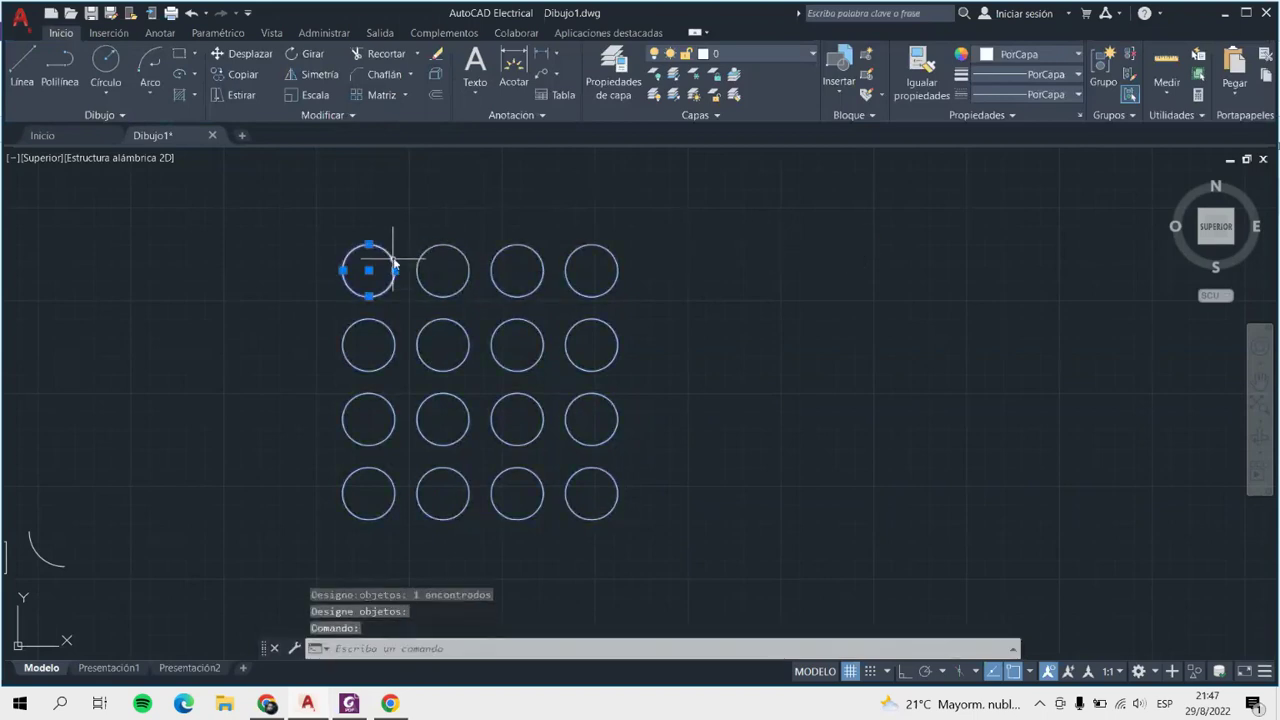
pyautogui.scroll(2, 402, 232)
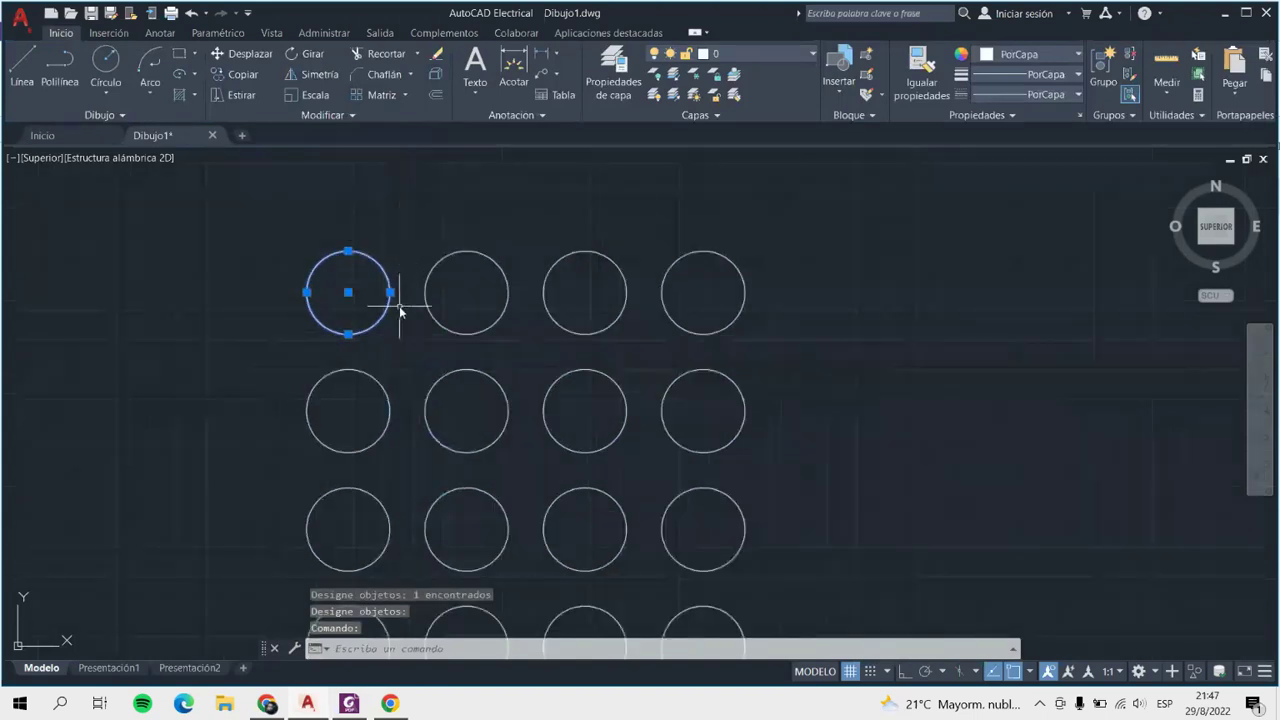
pyautogui.click(471, 251)
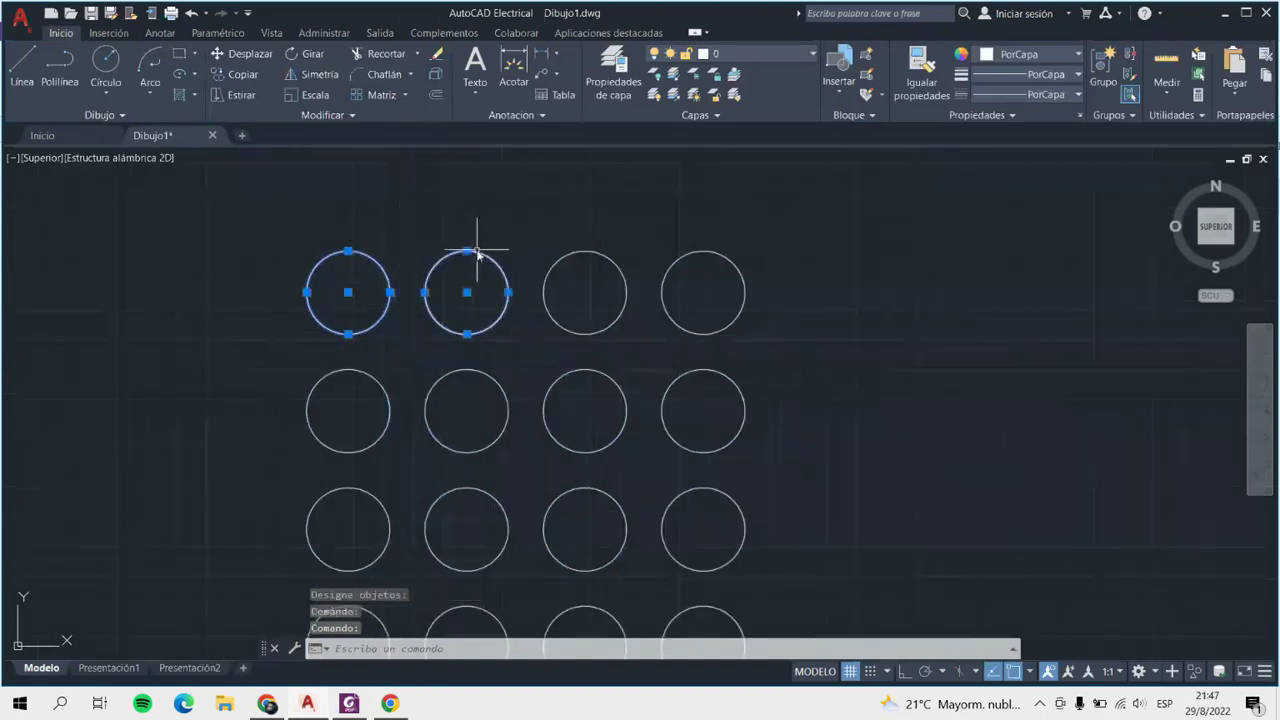
pyautogui.click(595, 258)
pyautogui.click(703, 254)
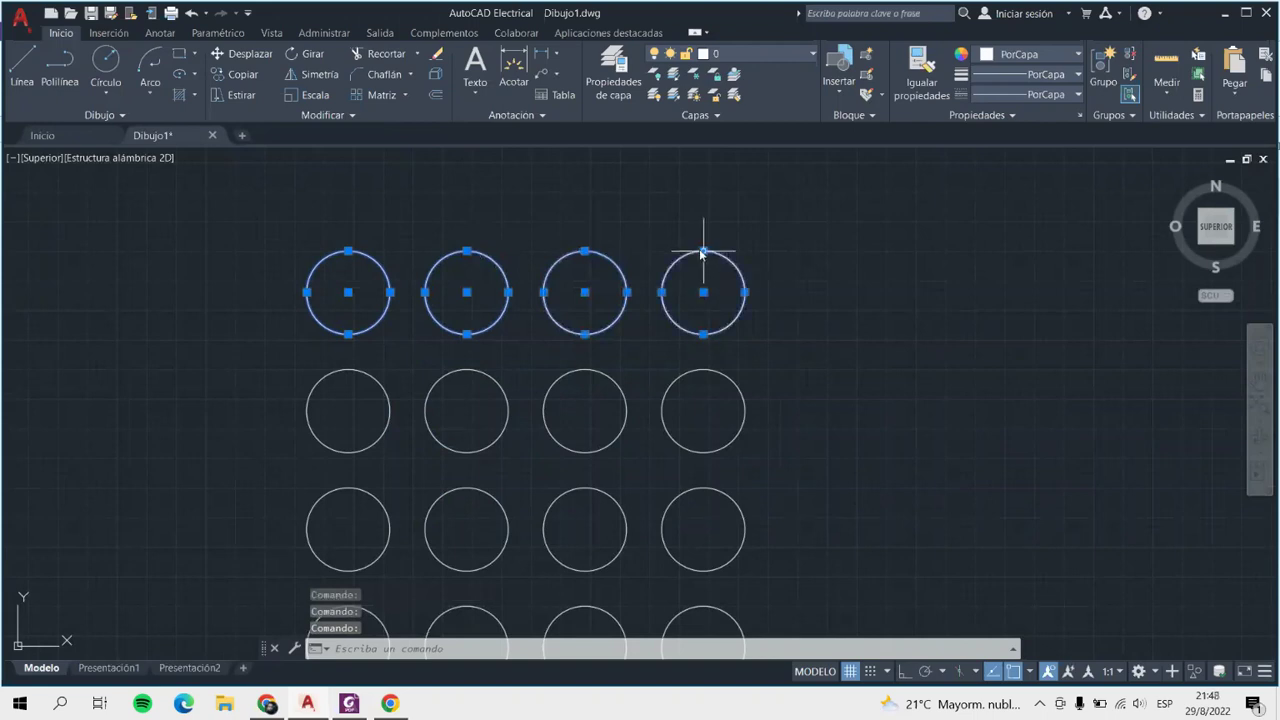
pyautogui.click(377, 389)
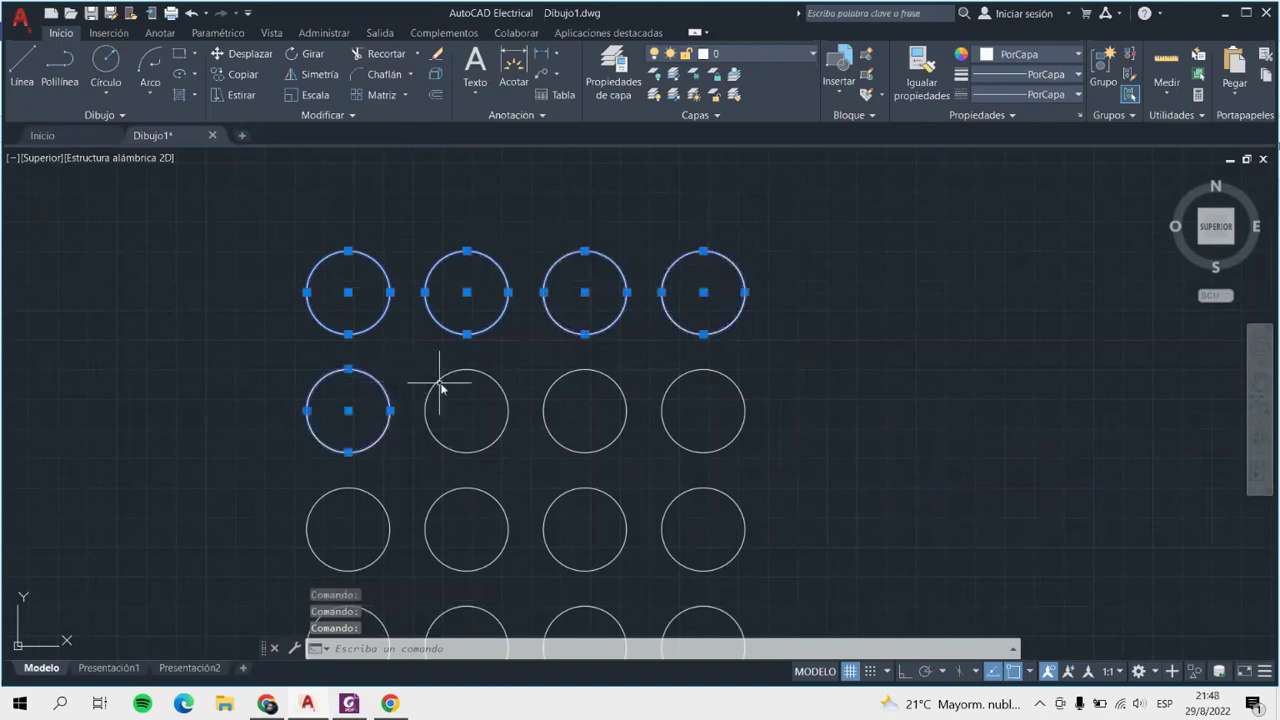
pyautogui.click(450, 376)
pyautogui.click(612, 378)
pyautogui.scroll(-1, 671, 407)
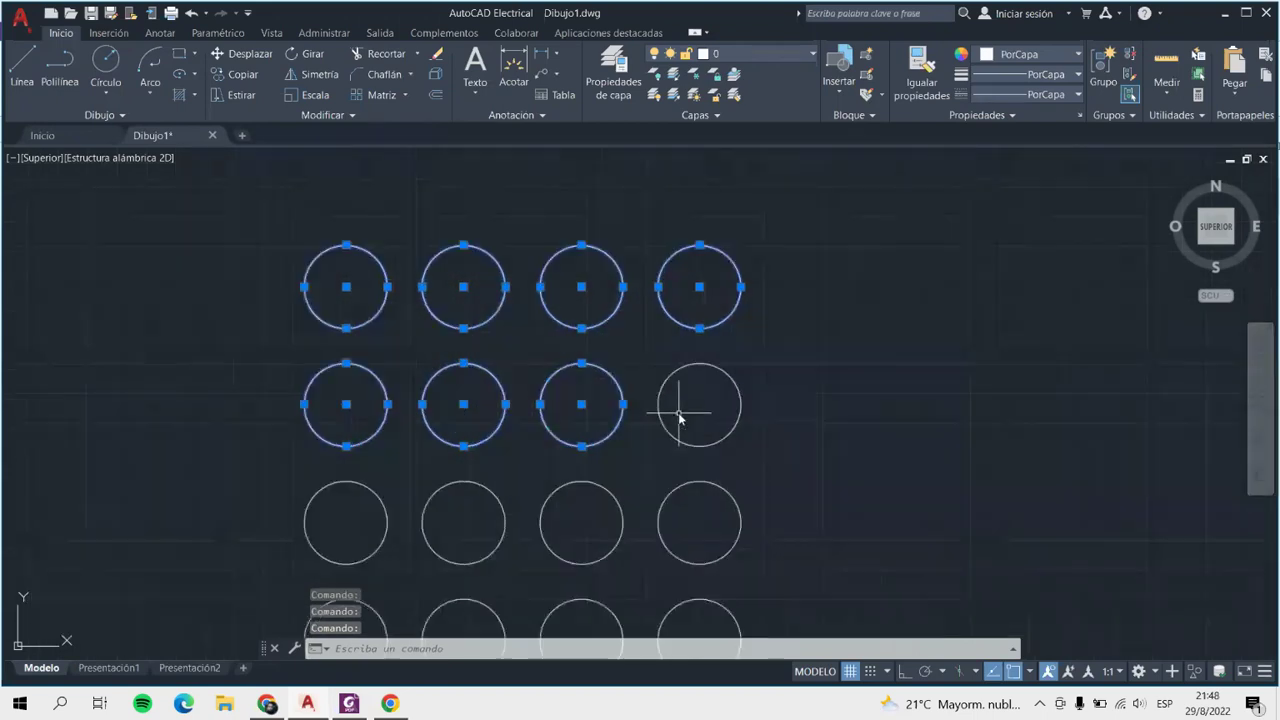
pyautogui.press('Escape')
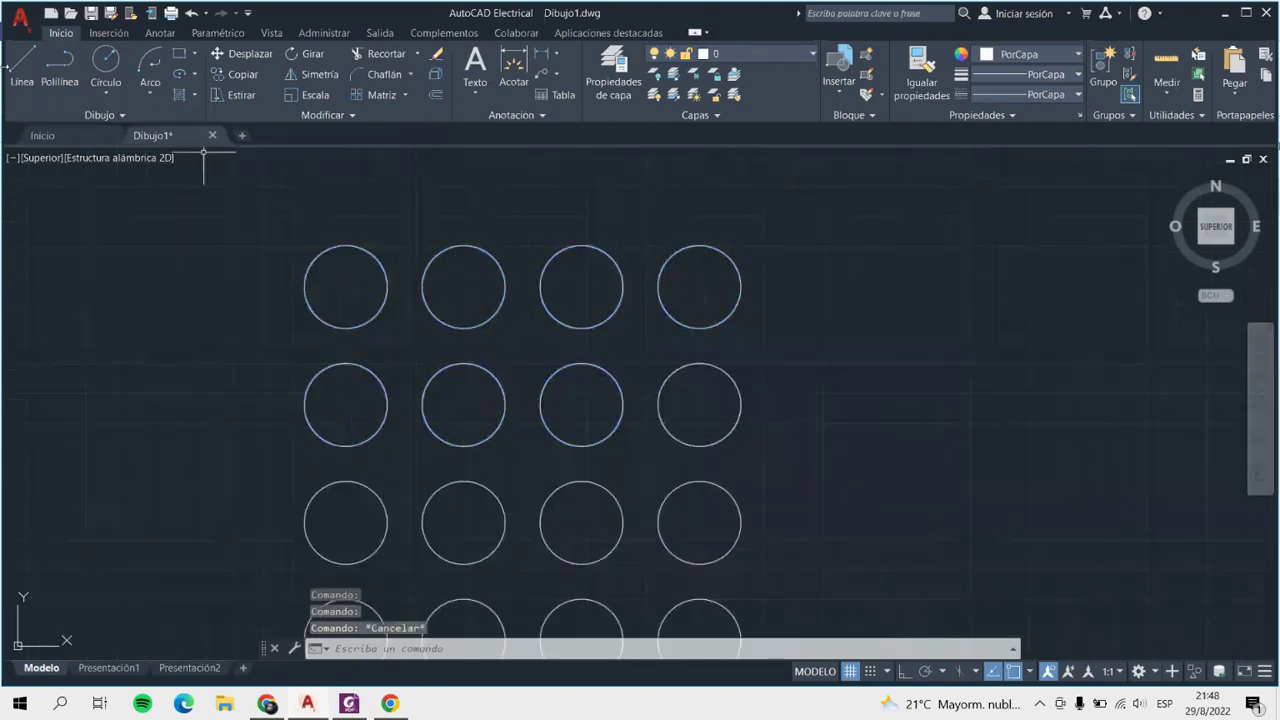
# Draw a closed line square joining the four corner circle centres of the grid.
pyautogui.click(21, 68)
pyautogui.click(345, 286)
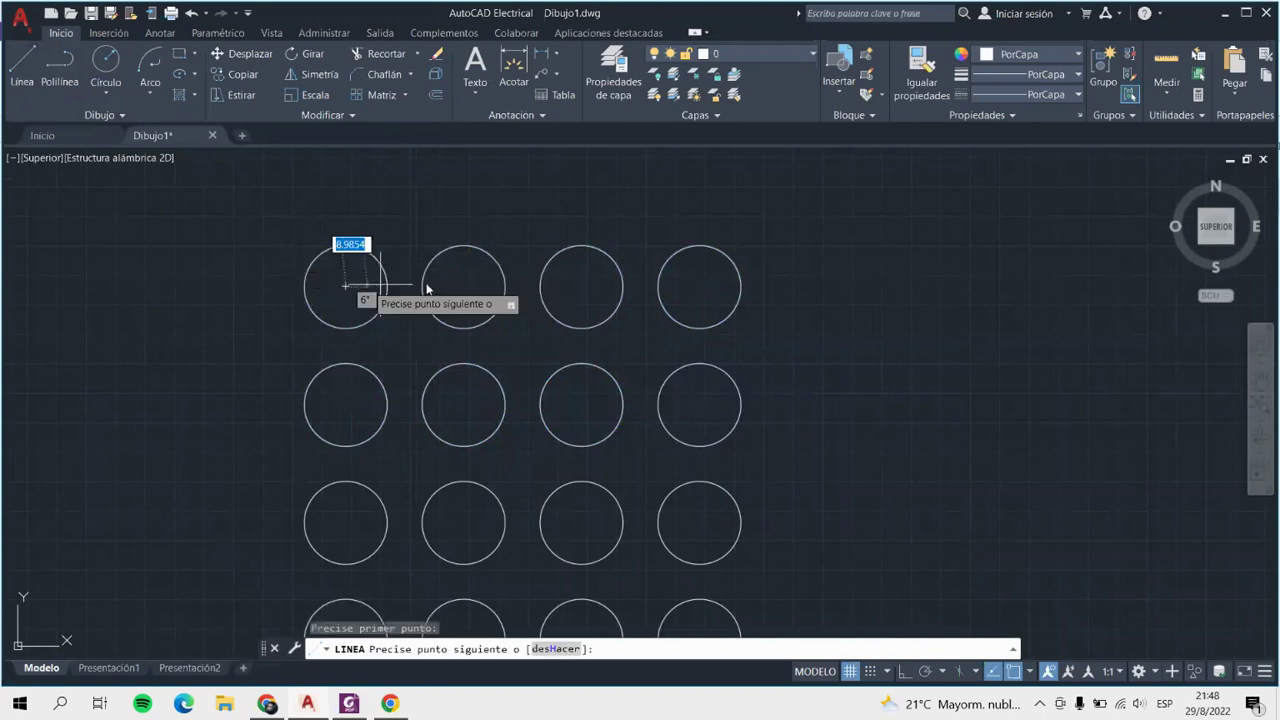
pyautogui.click(699, 286)
pyautogui.scroll(-2, 730, 347)
pyautogui.scroll(3, 763, 478)
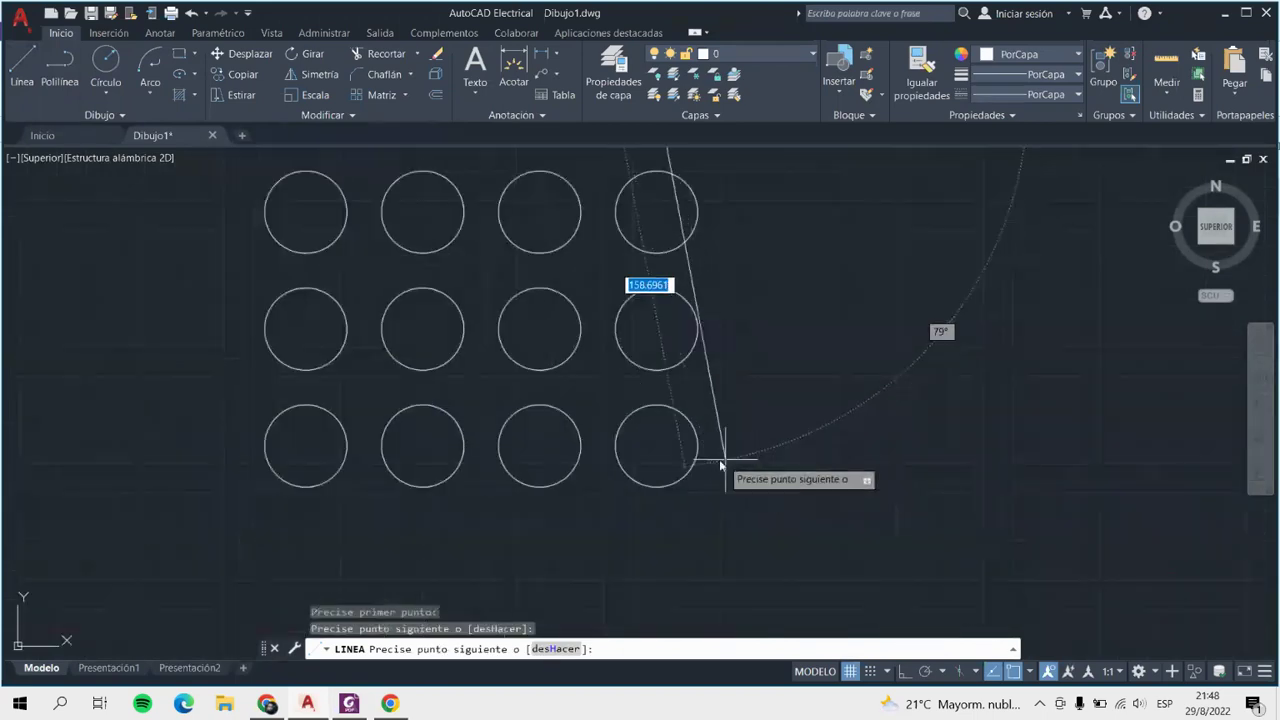
pyautogui.click(656, 445)
pyautogui.click(305, 445)
pyautogui.scroll(-3, 380, 470)
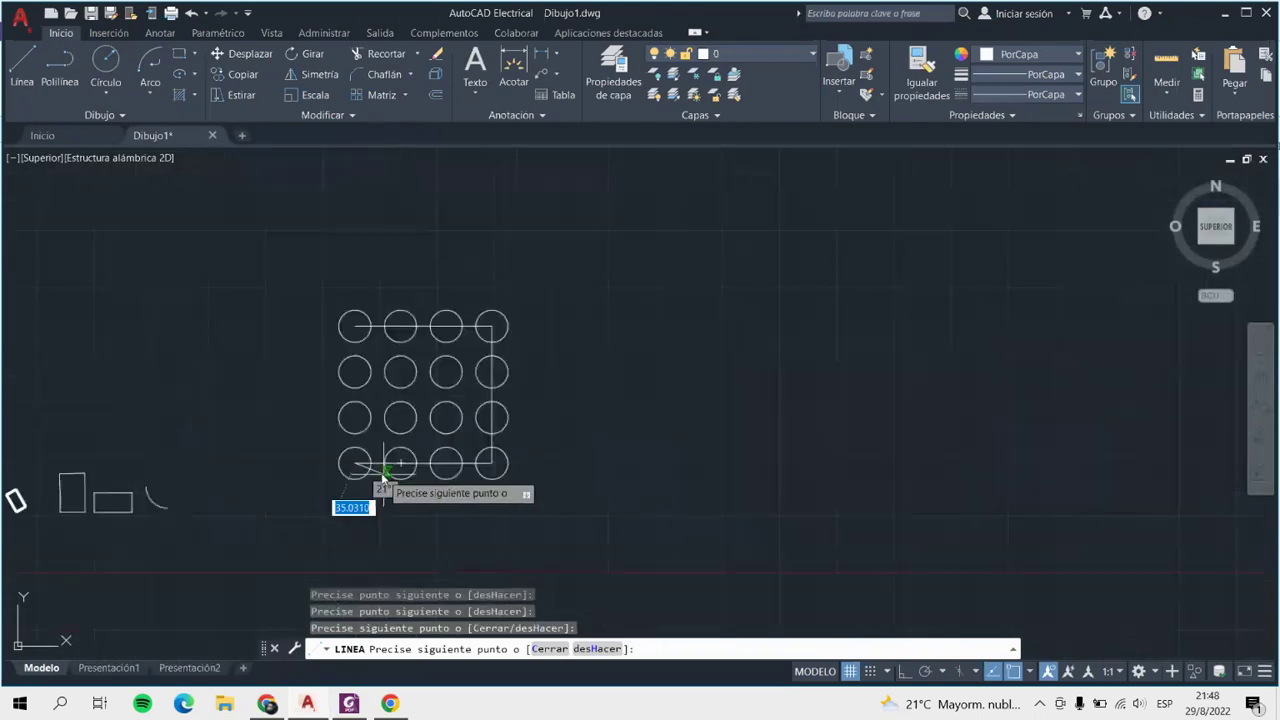
pyautogui.click(355, 327)
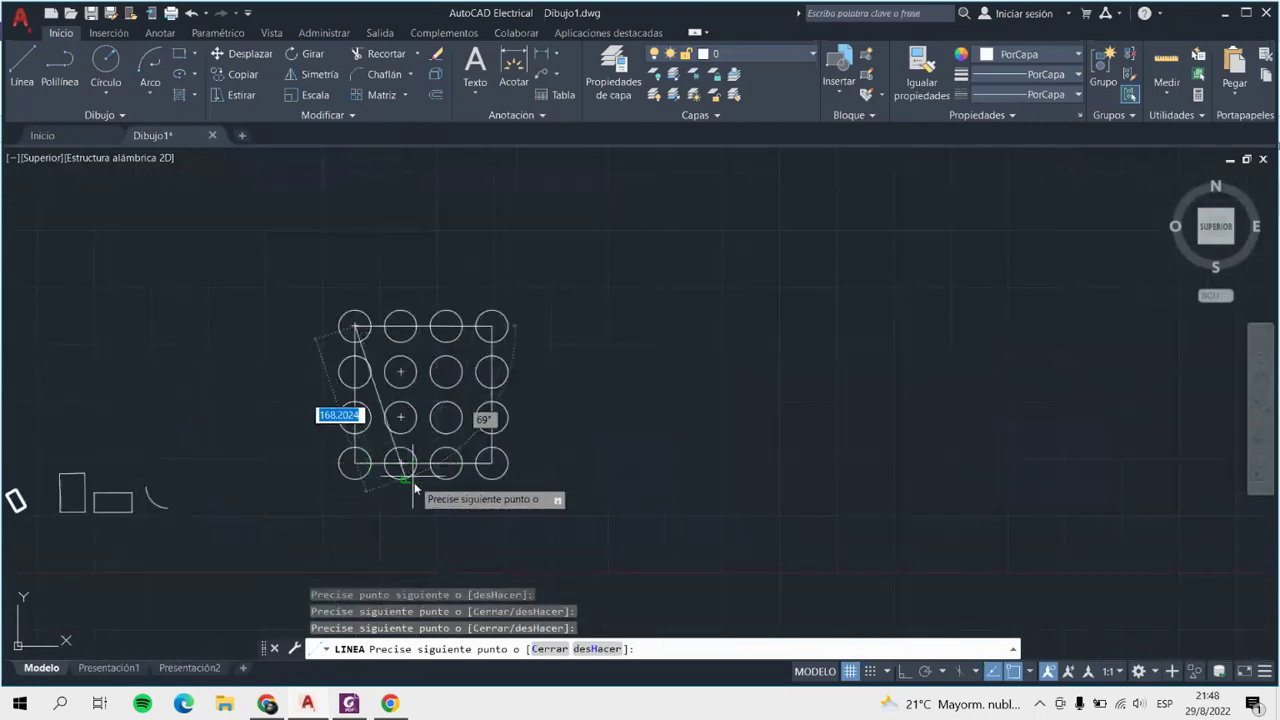
pyautogui.scroll(3, 400, 425)
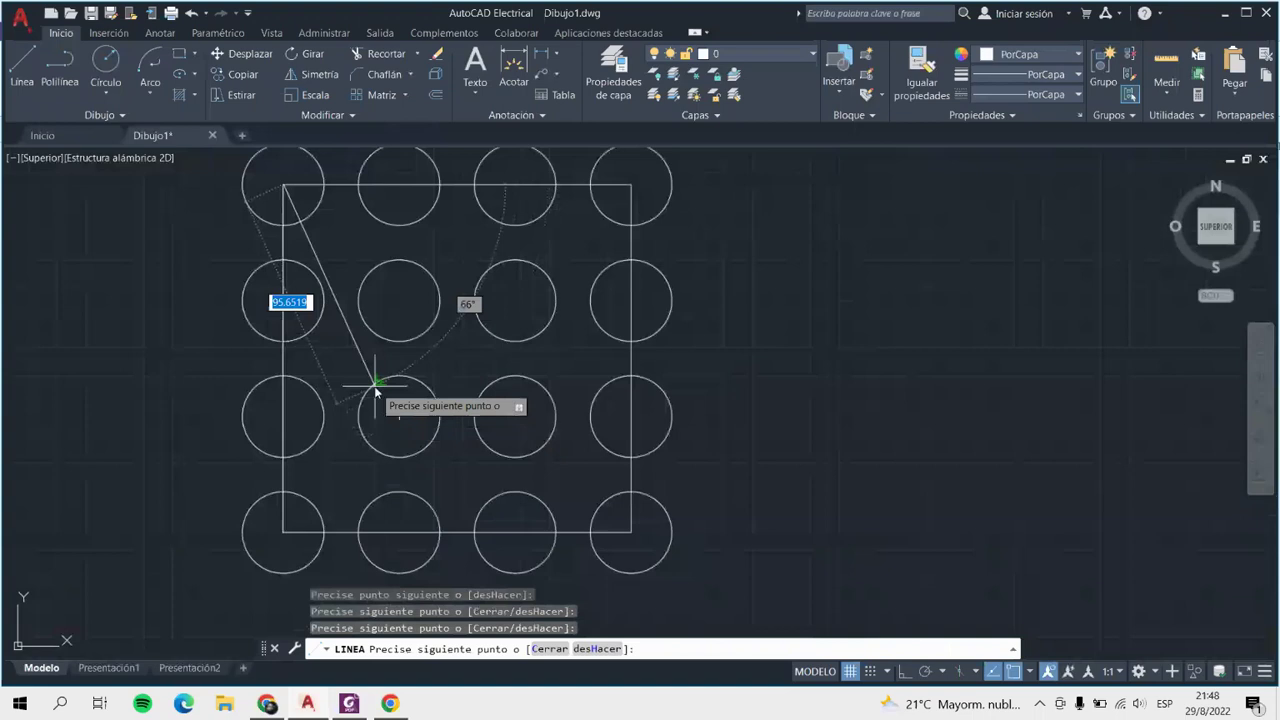
# Continue the line through a circle centre, up 45° to another centre, then down to the bottom edge.
pyautogui.click(399, 416)
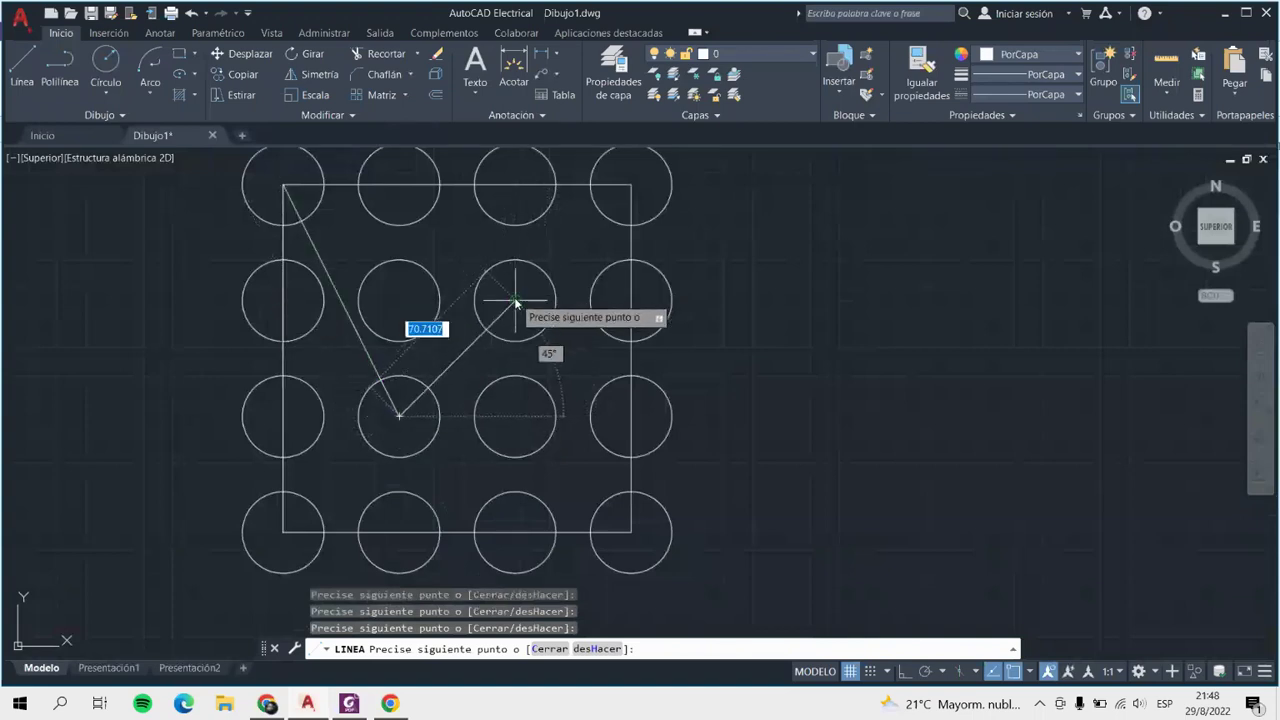
pyautogui.click(515, 300)
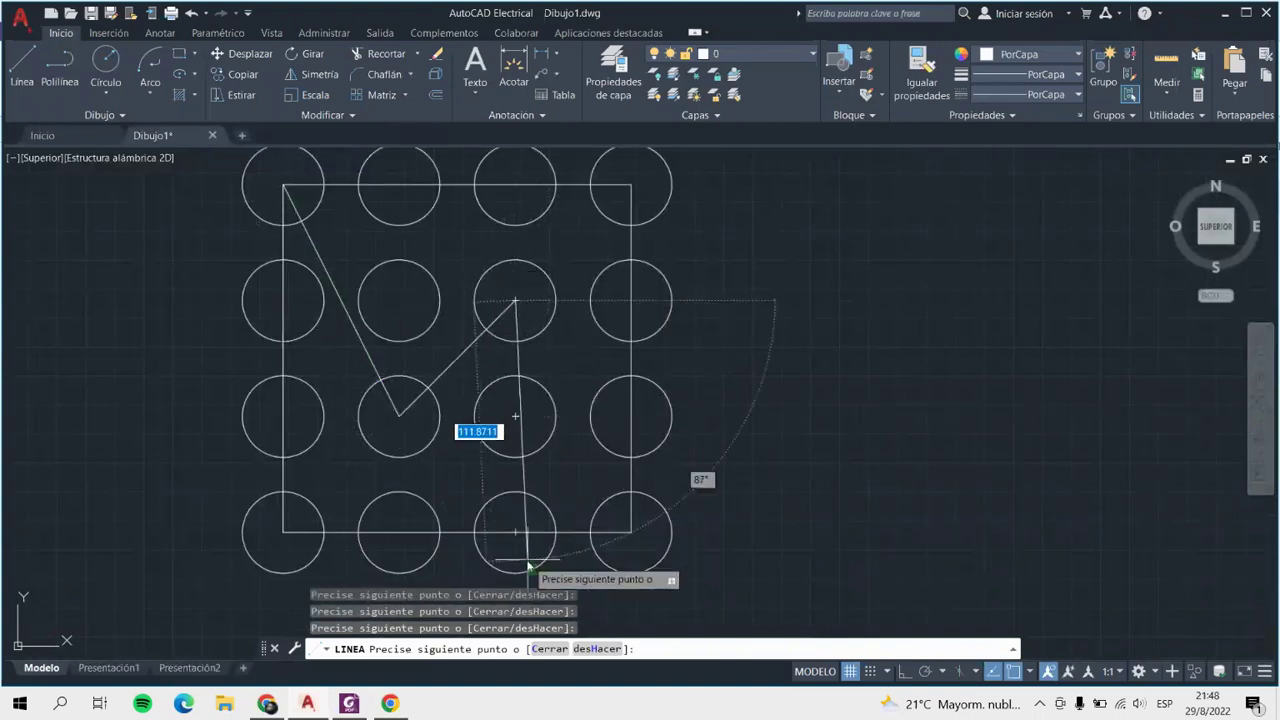
pyautogui.click(515, 532)
pyautogui.press('Return')
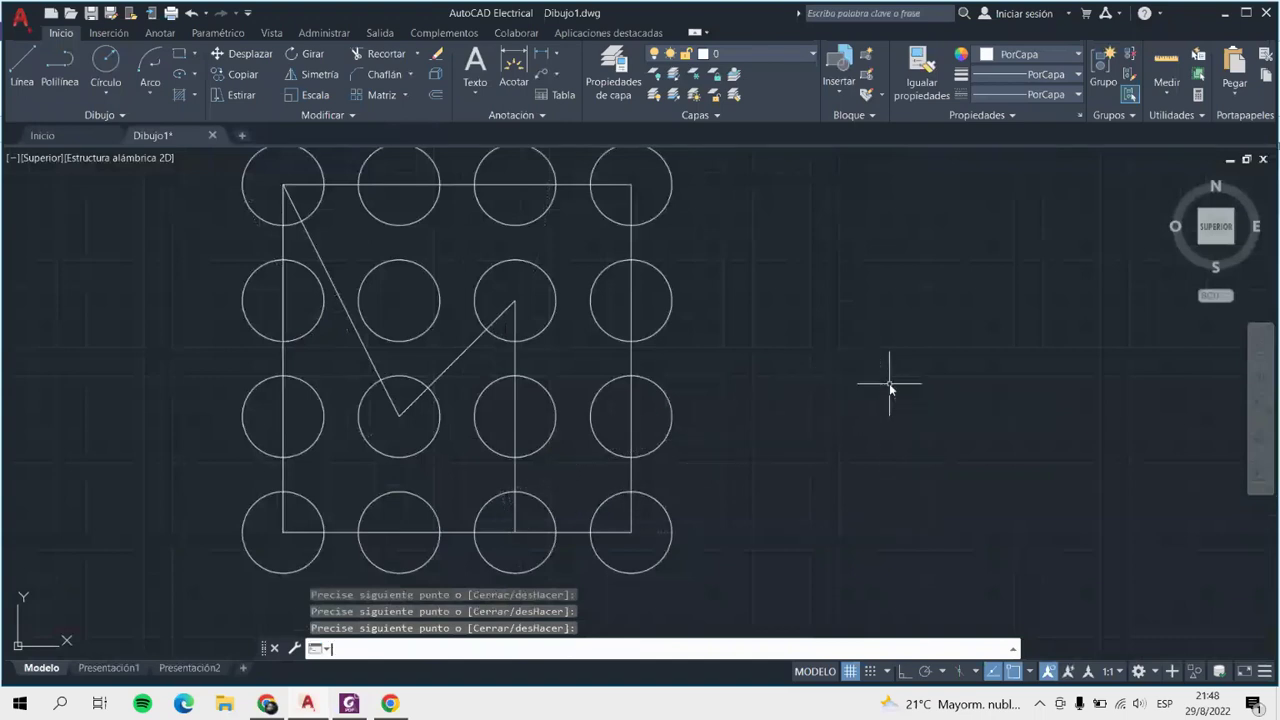
pyautogui.scroll(-3, 889, 383)
pyautogui.scroll(1, 862, 385)
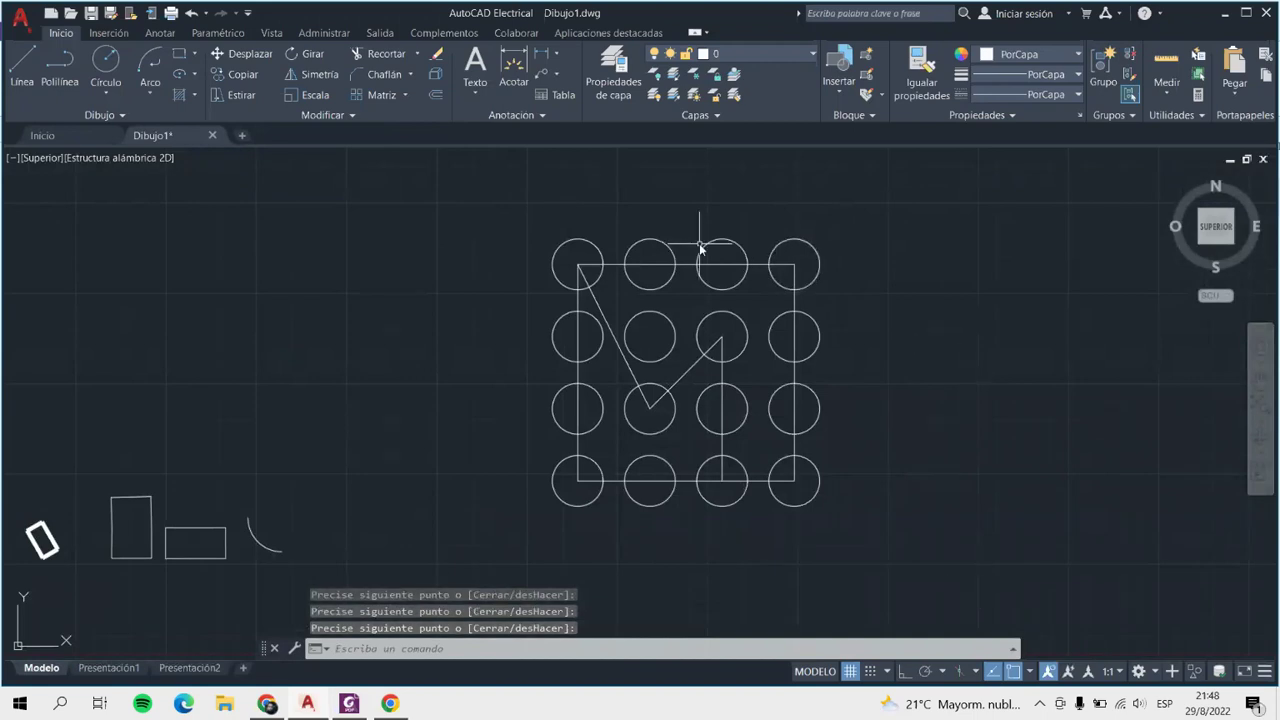
pyautogui.scroll(4, 1091, 249)
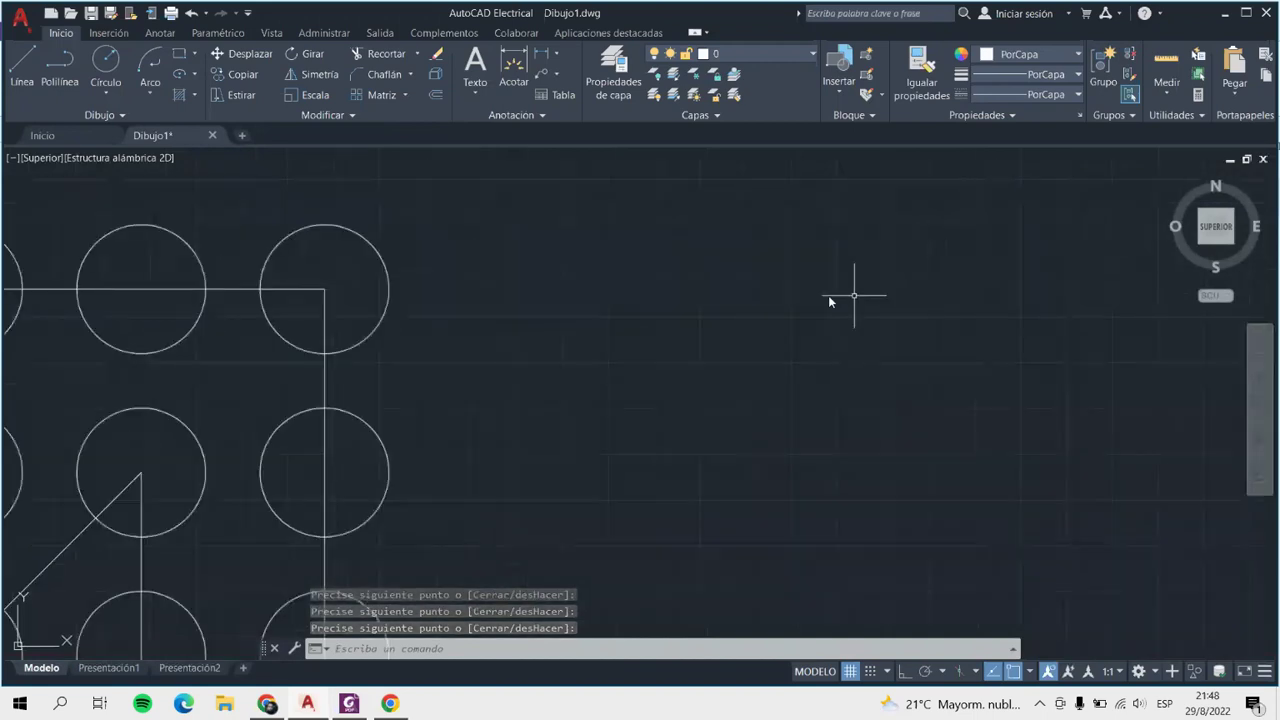
# Draw a slanted line to the right of the circle grid.
pyautogui.click(21, 70)
pyautogui.click(484, 356)
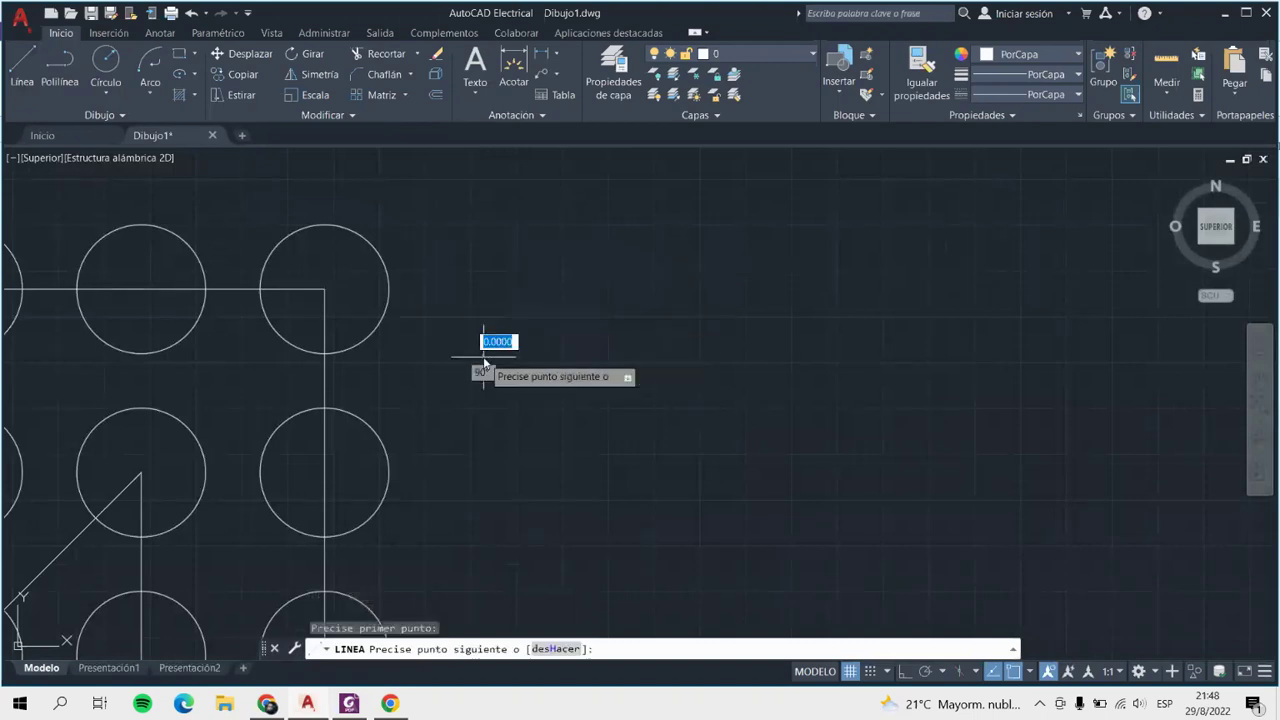
pyautogui.click(910, 307)
pyautogui.press('Return')
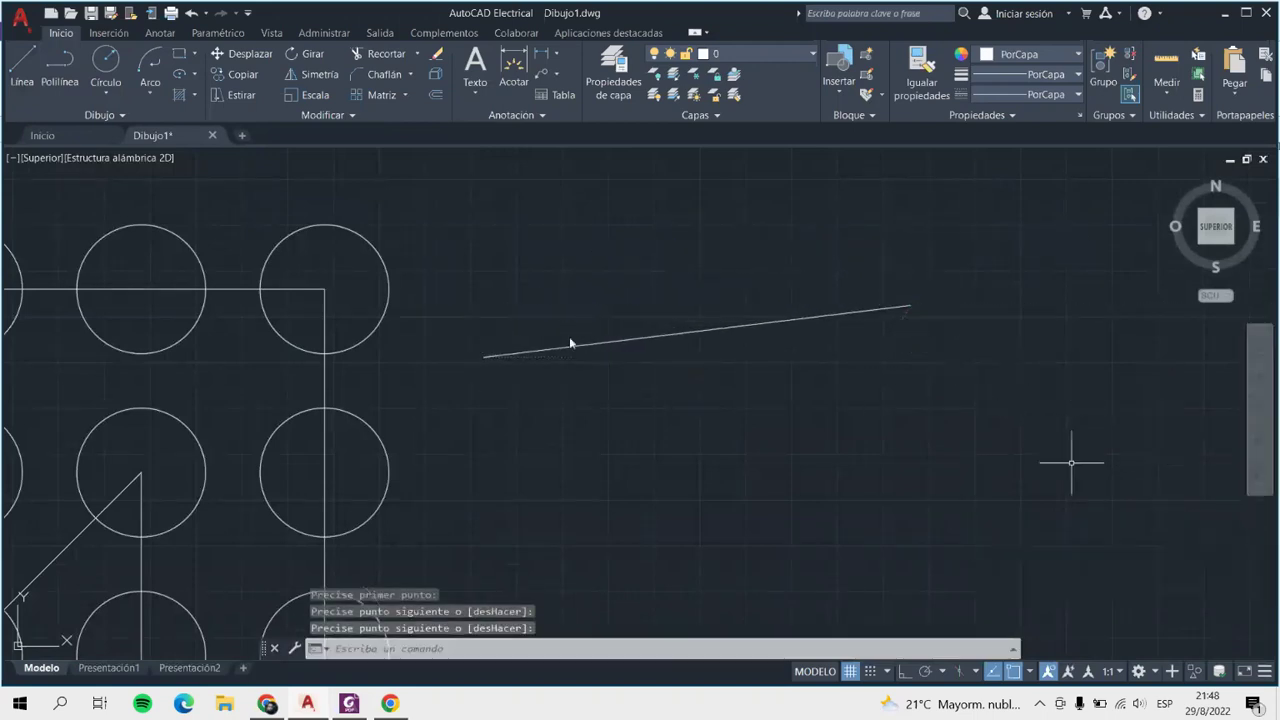
# Offset the slanted line by 20 repeatedly, stacking three parallel copies below it.
pyautogui.click(439, 97)
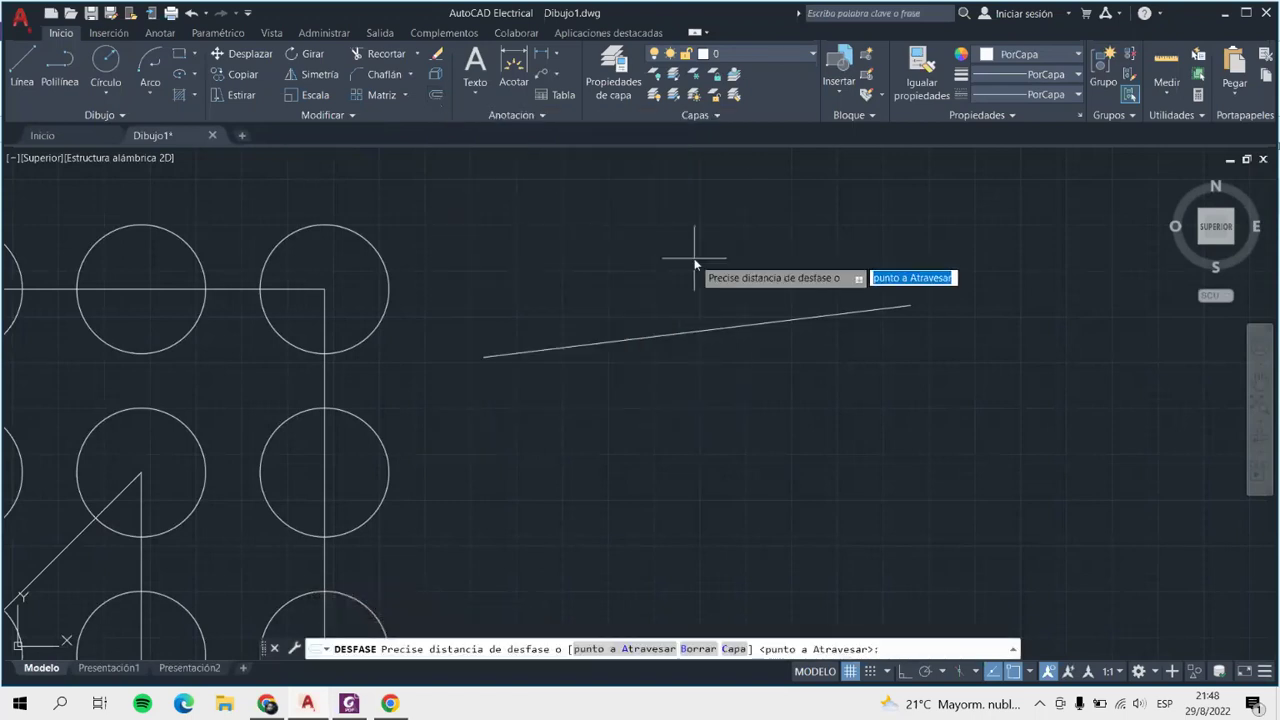
pyautogui.write('20')
pyautogui.press('Return')
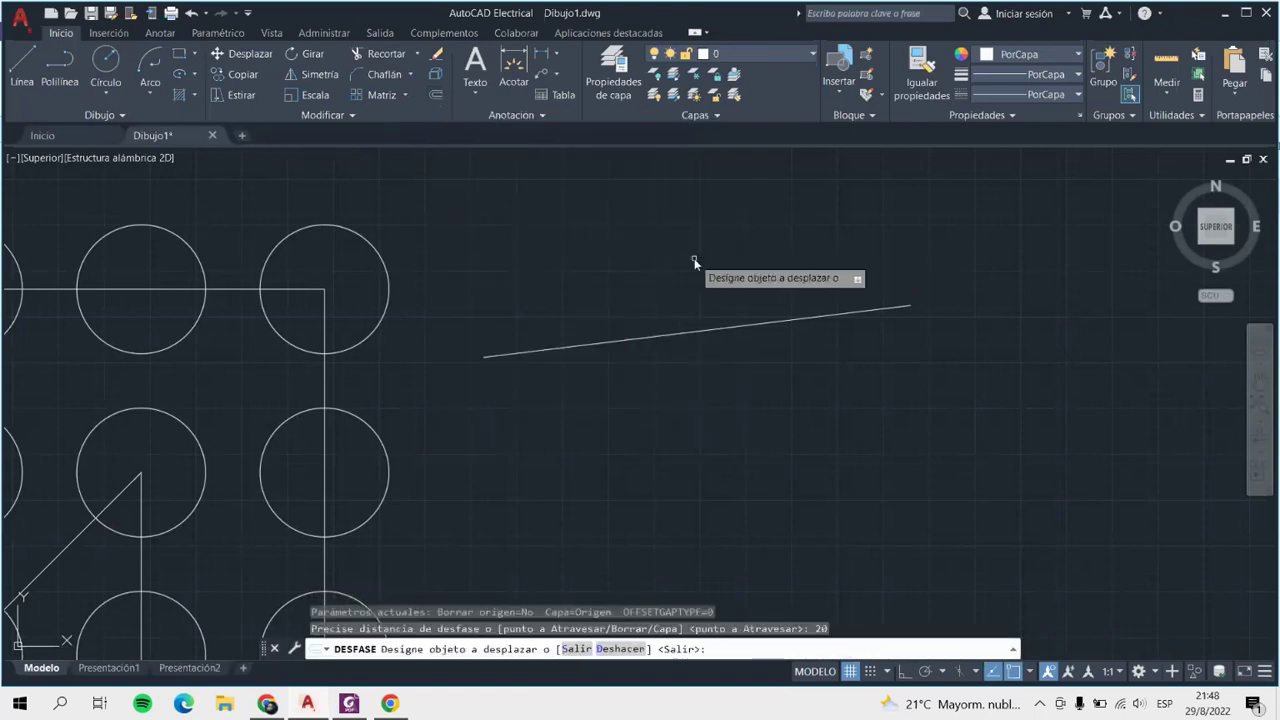
pyautogui.click(745, 323)
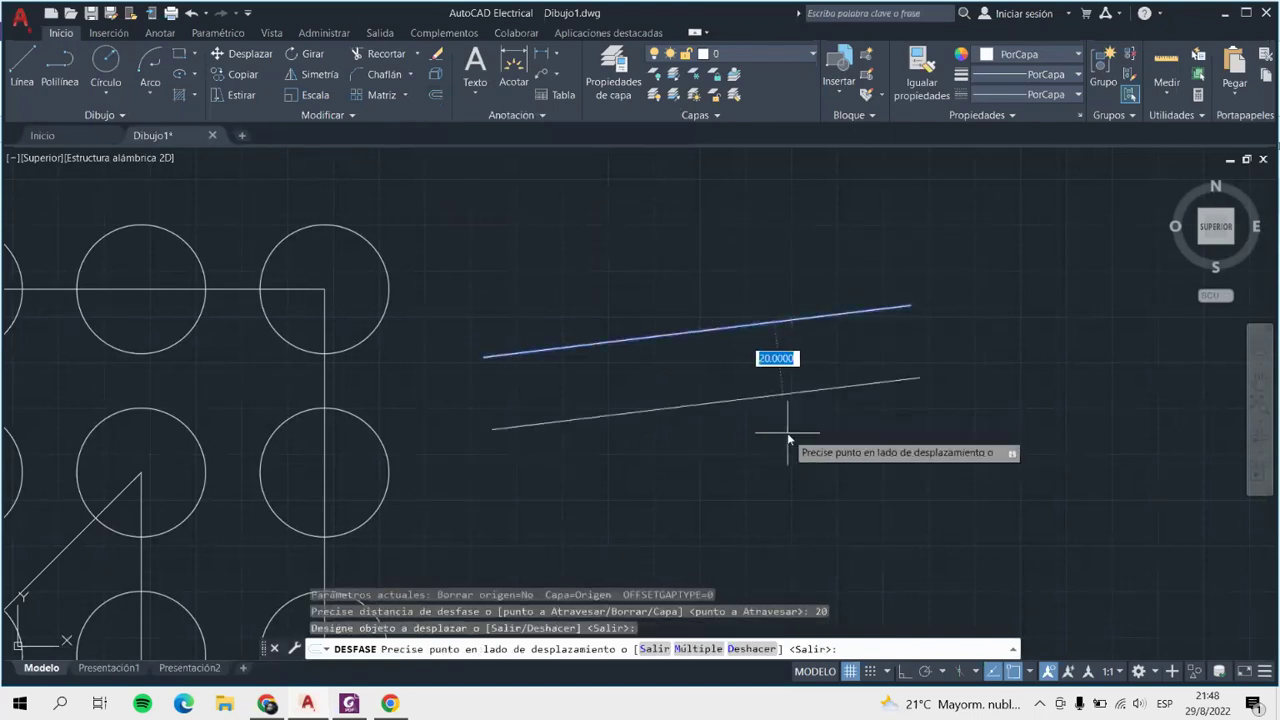
pyautogui.click(790, 432)
pyautogui.click(772, 396)
pyautogui.click(800, 465)
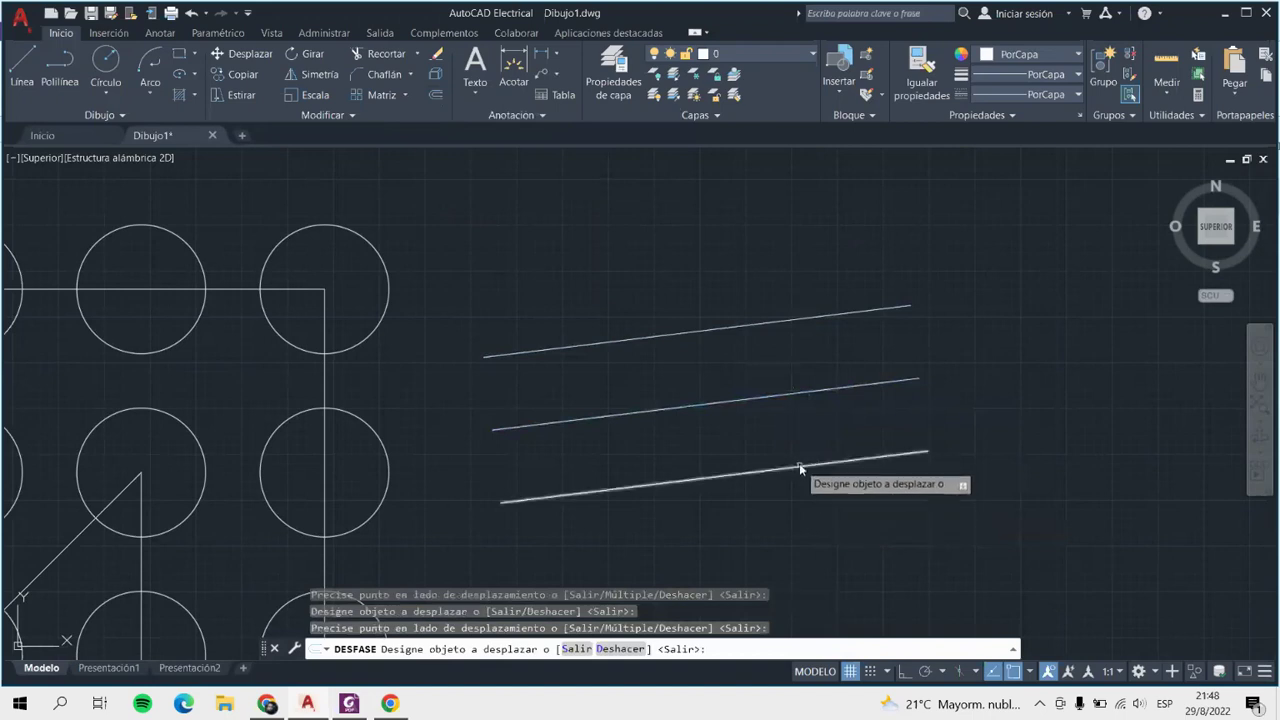
pyautogui.click(799, 466)
pyautogui.click(830, 535)
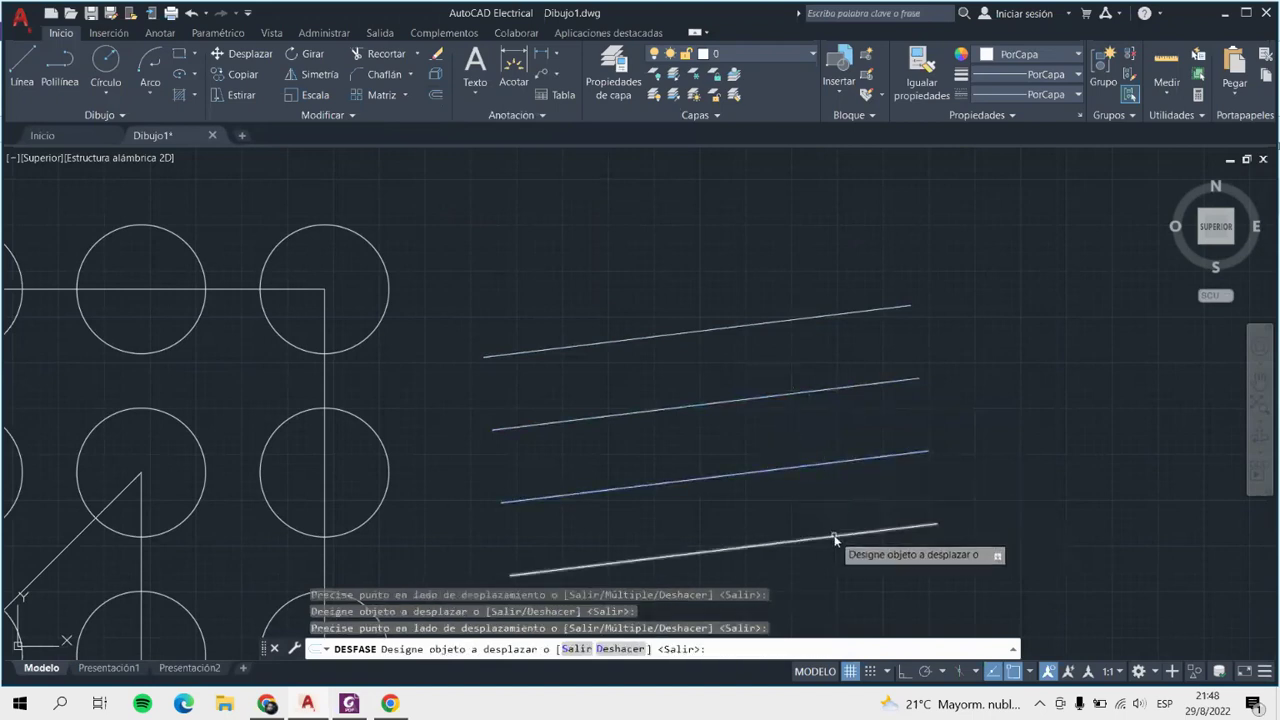
pyautogui.click(822, 539)
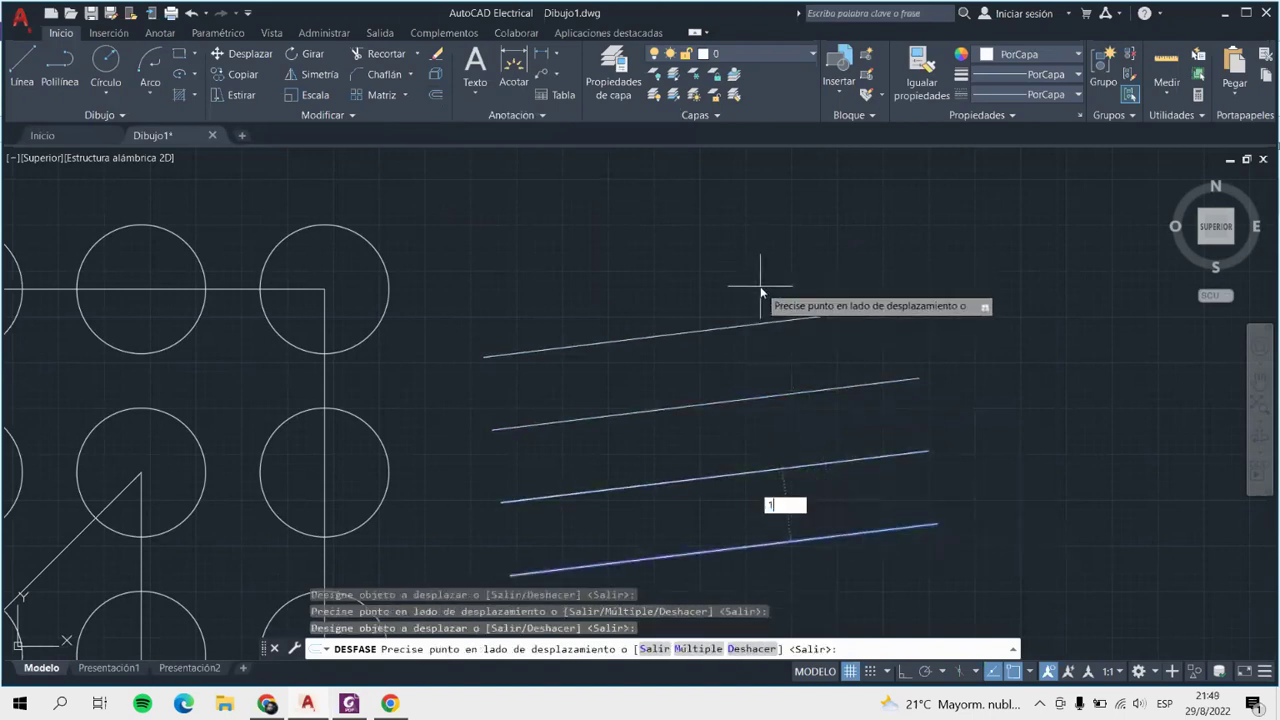
# Add further parallel lines offset at 10, 5 and 7 units within the stack.
pyautogui.write('0')
pyautogui.press('Return')
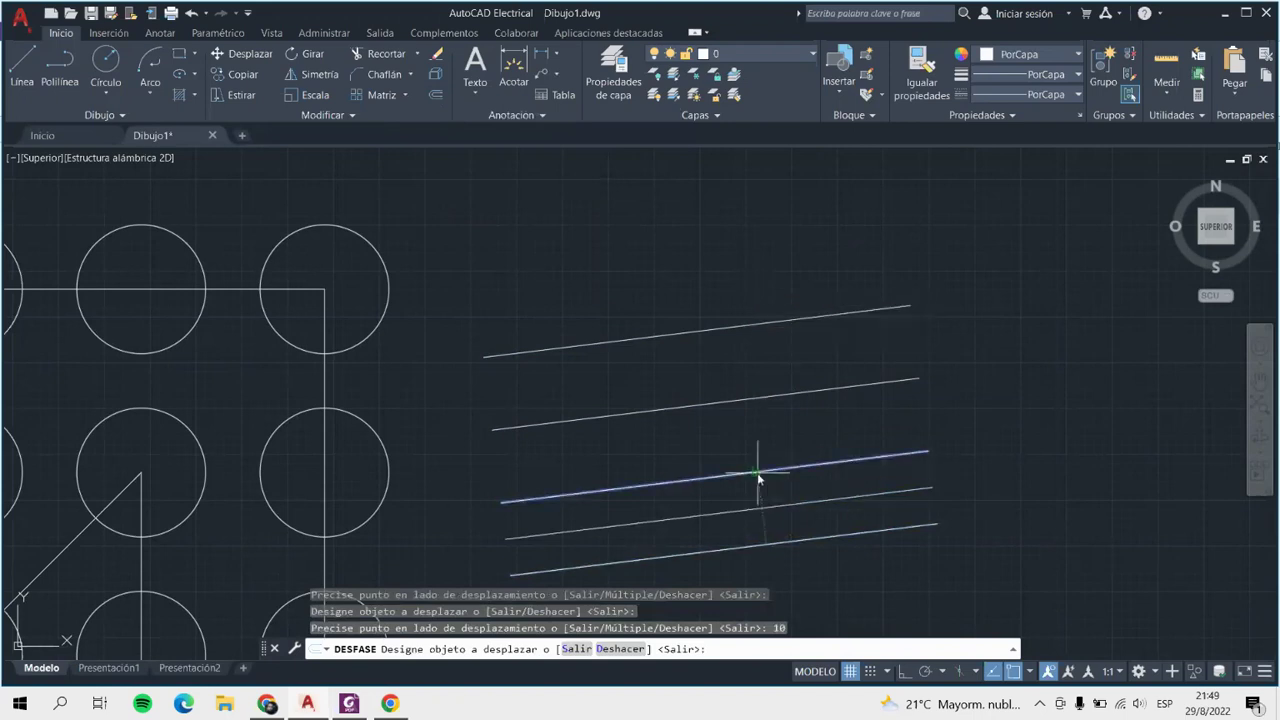
pyautogui.click(758, 478)
pyautogui.click(728, 403)
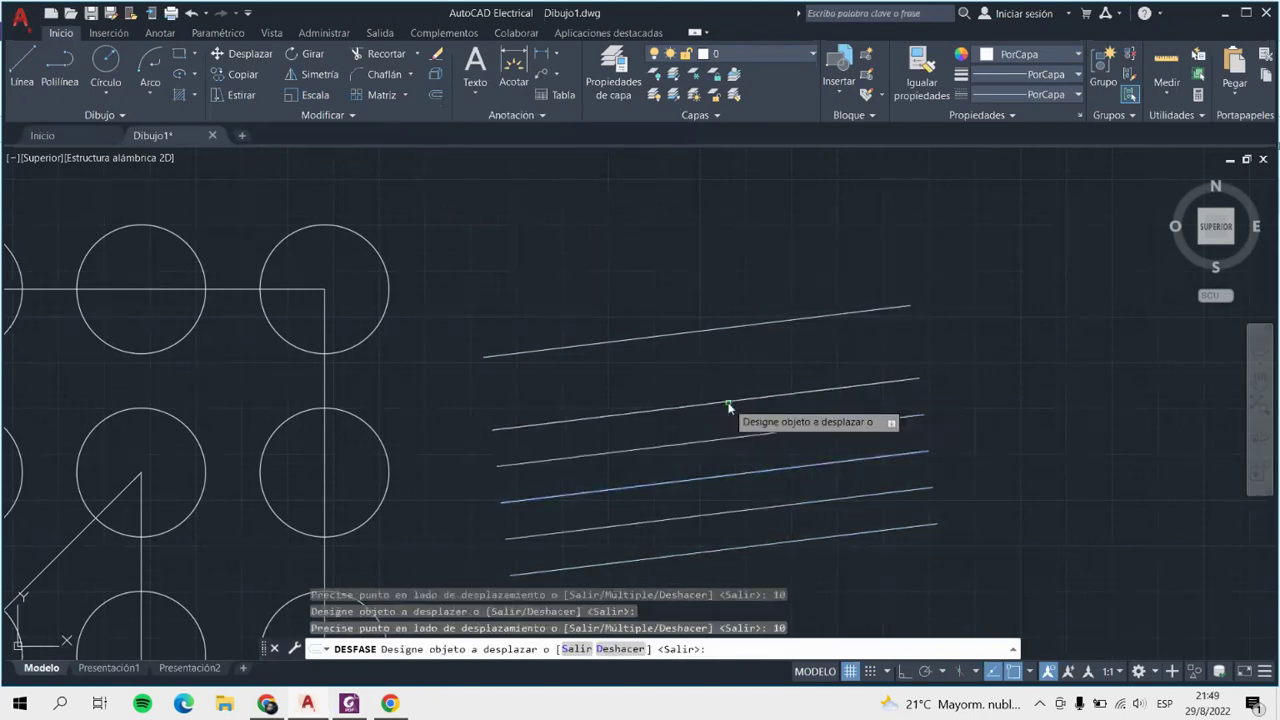
pyautogui.click(732, 404)
pyautogui.write('5')
pyautogui.press('Return')
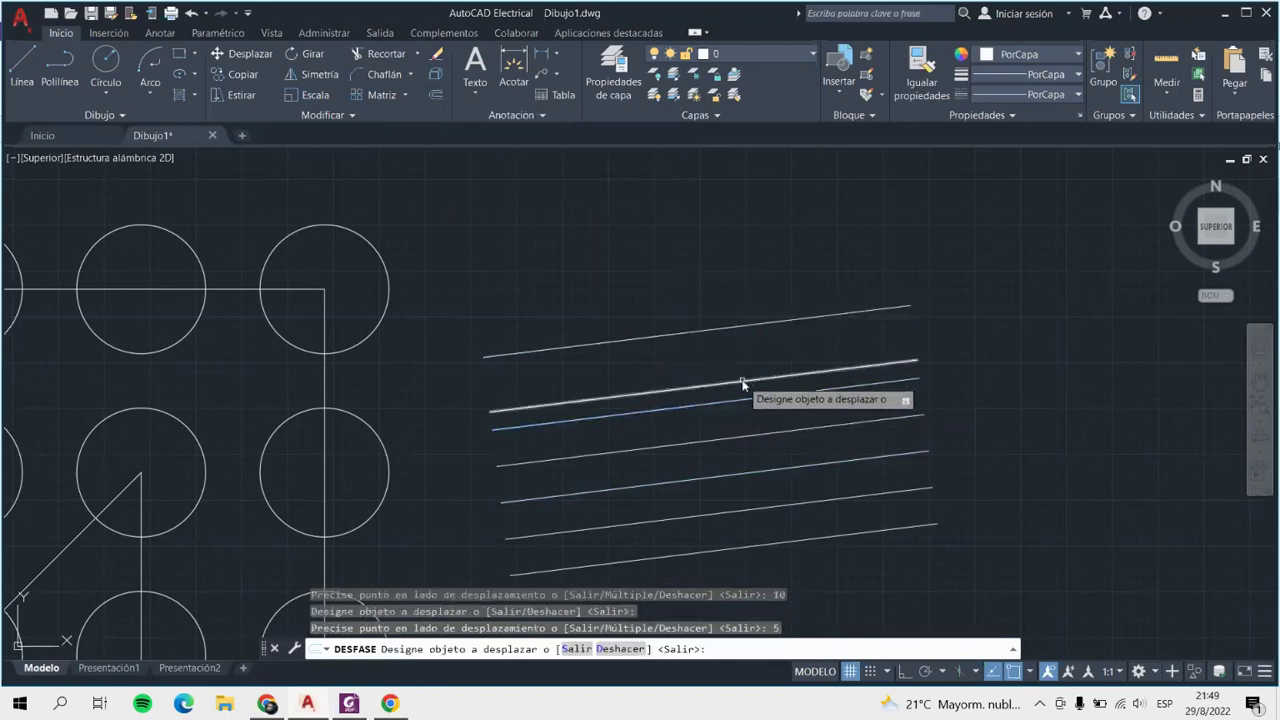
pyautogui.click(743, 384)
pyautogui.write('7')
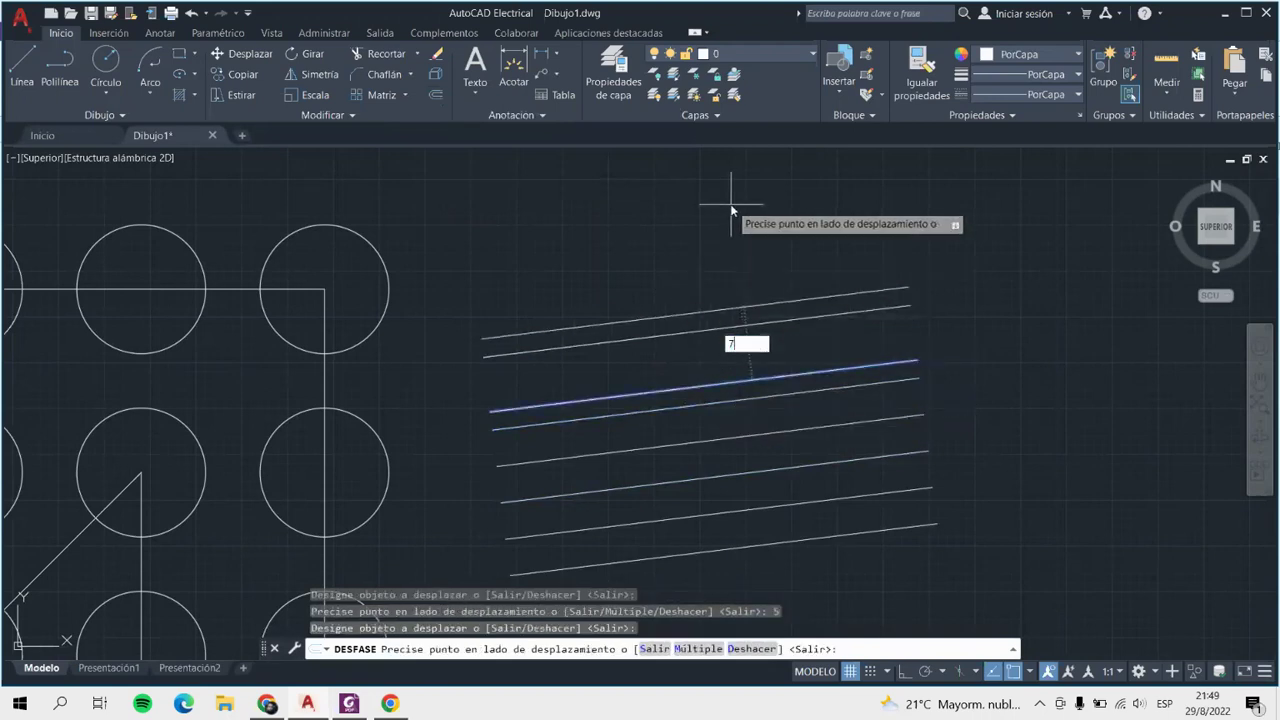
pyautogui.press('Return')
pyautogui.scroll(-1, 557, 357)
pyautogui.scroll(-1, 585, 412)
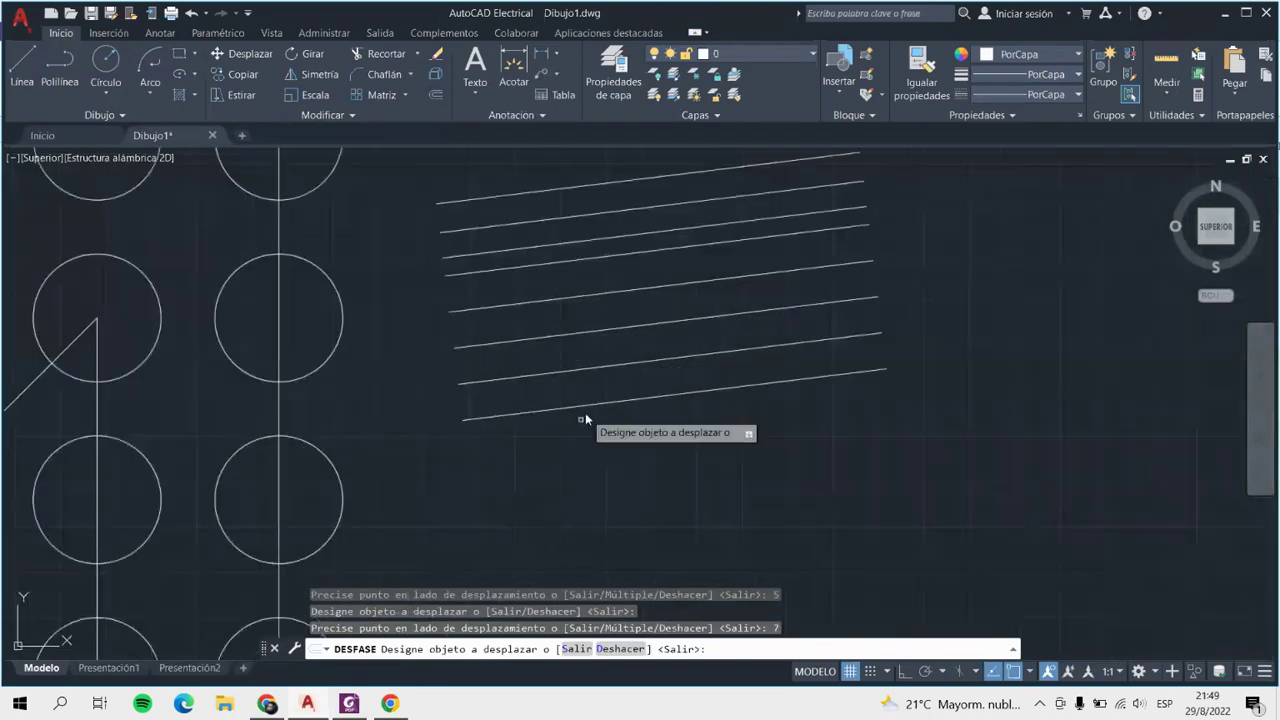
pyautogui.scroll(-2, 628, 423)
pyautogui.scroll(-3, 659, 414)
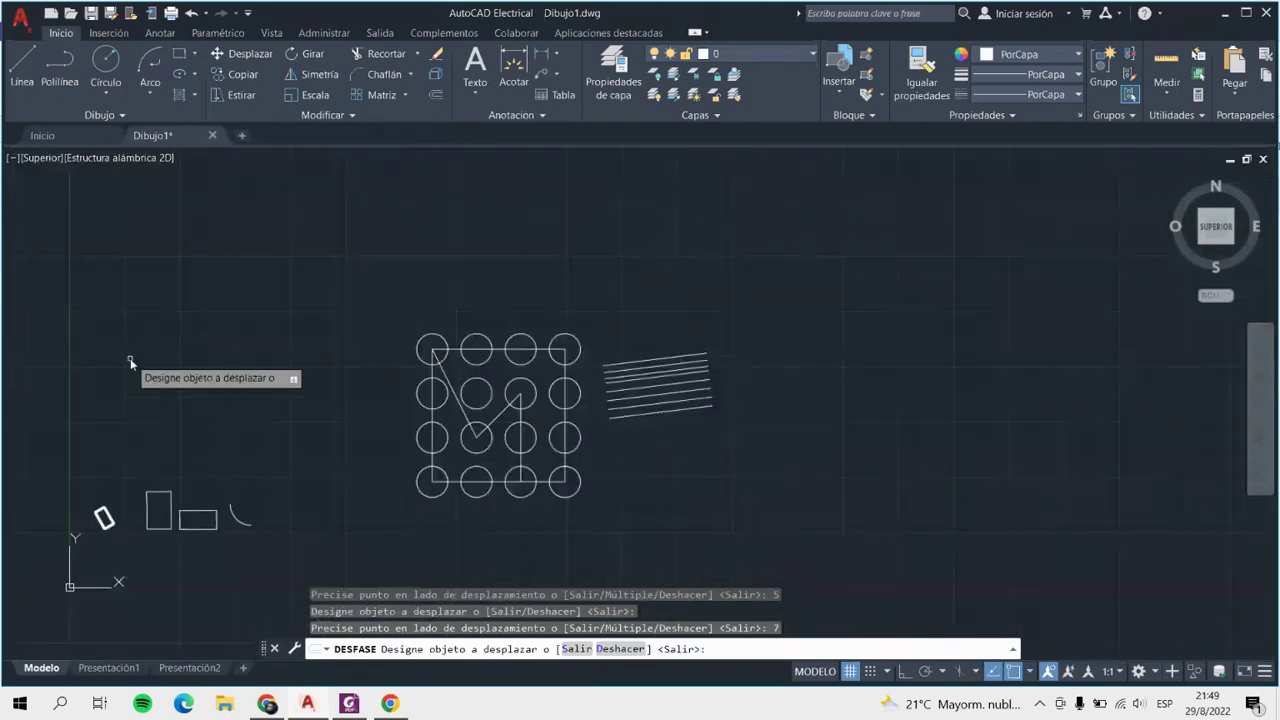
pyautogui.press('Escape')
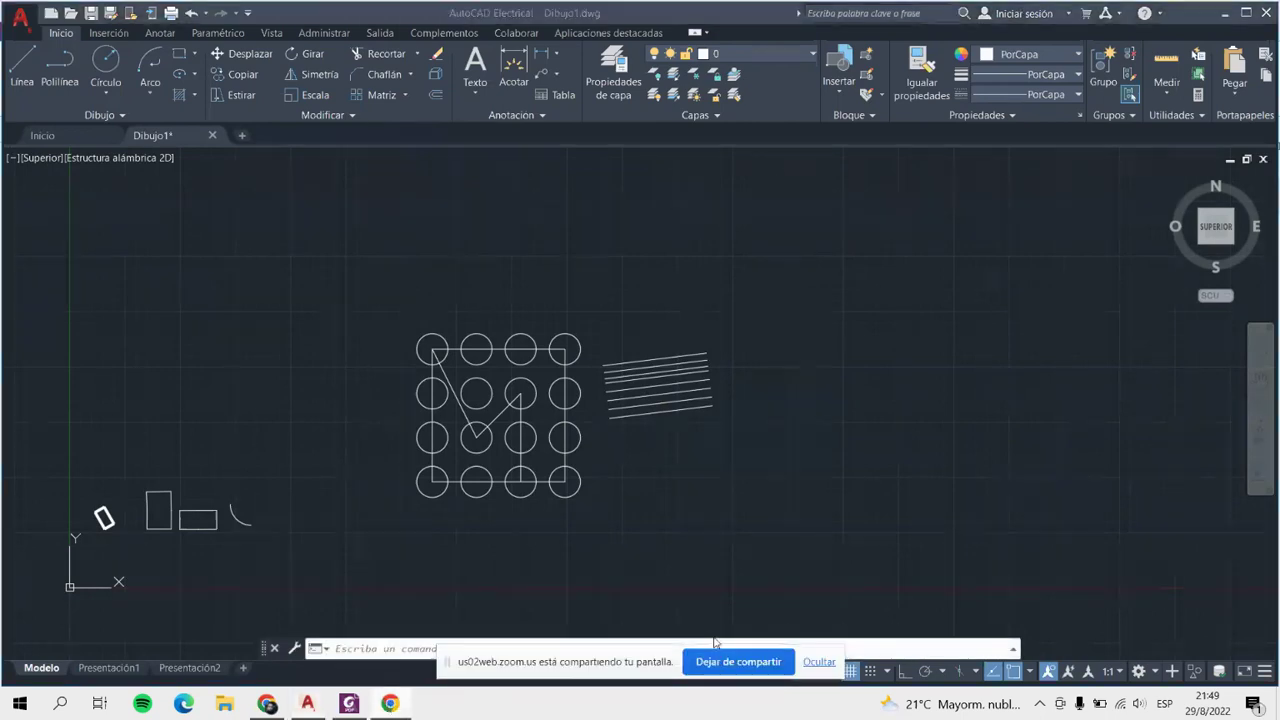
# Hide the sharing notice and switch from the Canva tab to the Zoom meeting tab in Chrome.
pyautogui.click(818, 663)
pyautogui.moveTo(307, 703)
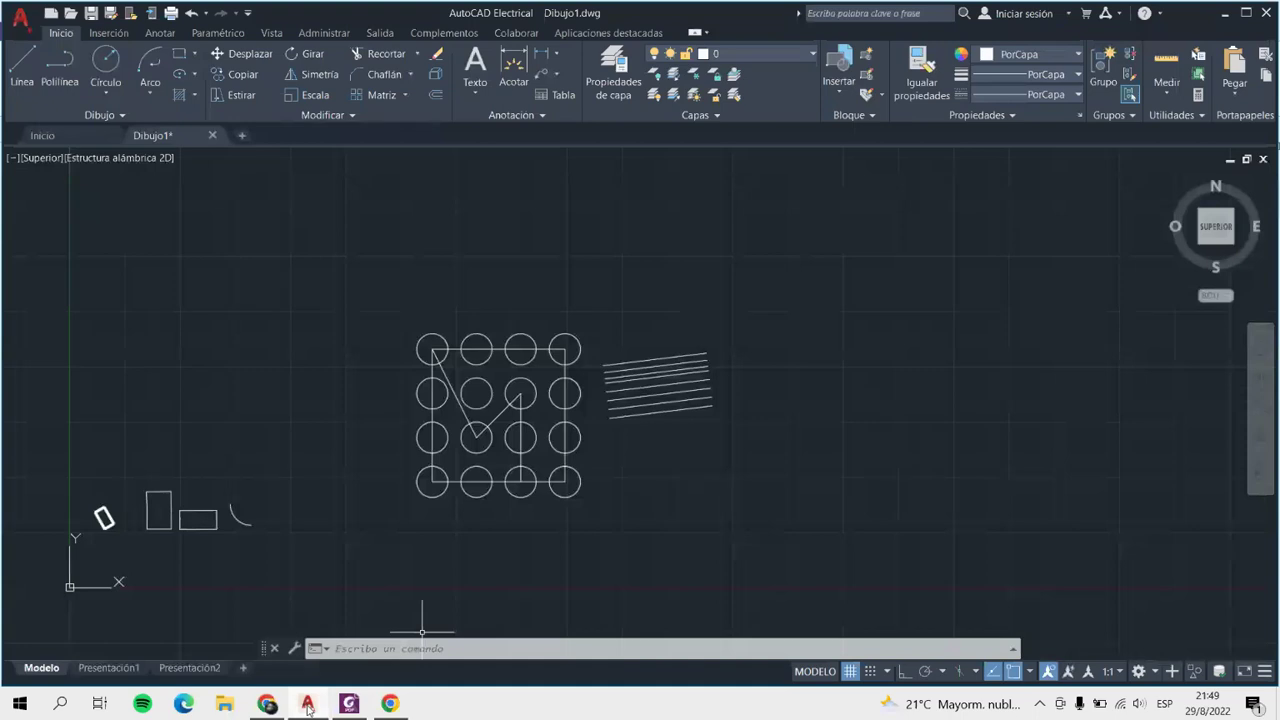
pyautogui.click(267, 703)
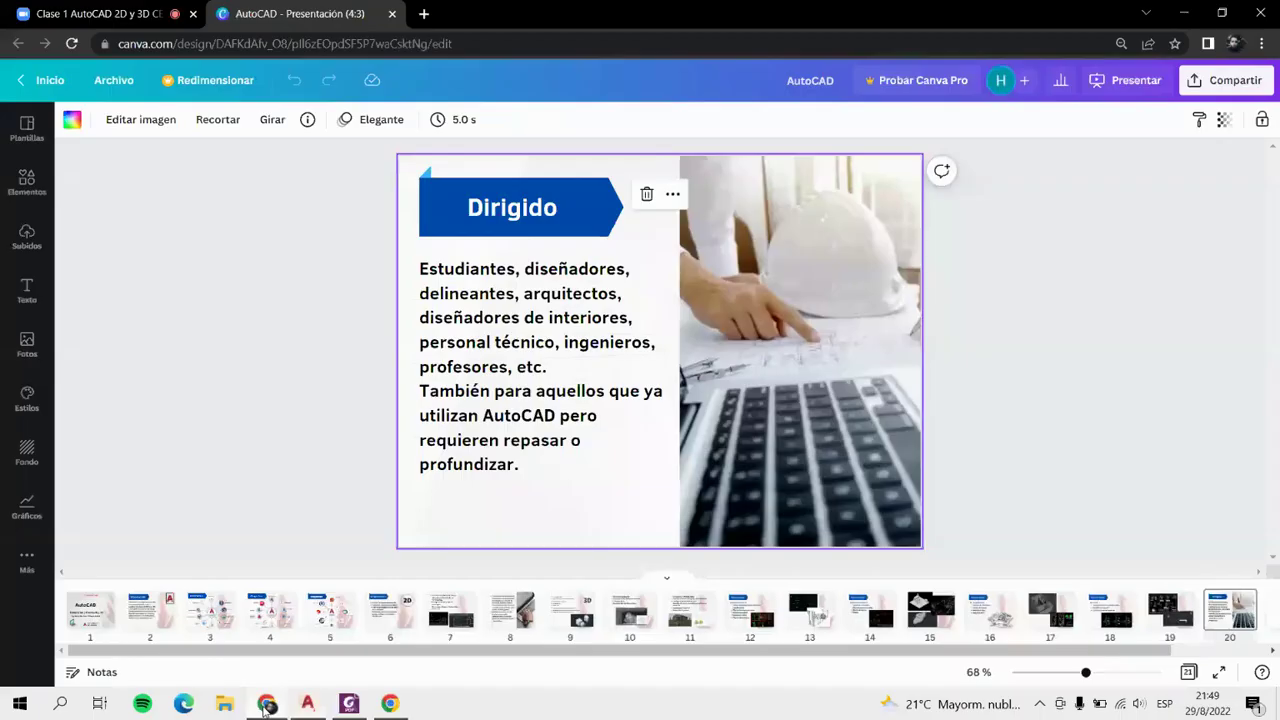
pyautogui.click(100, 13)
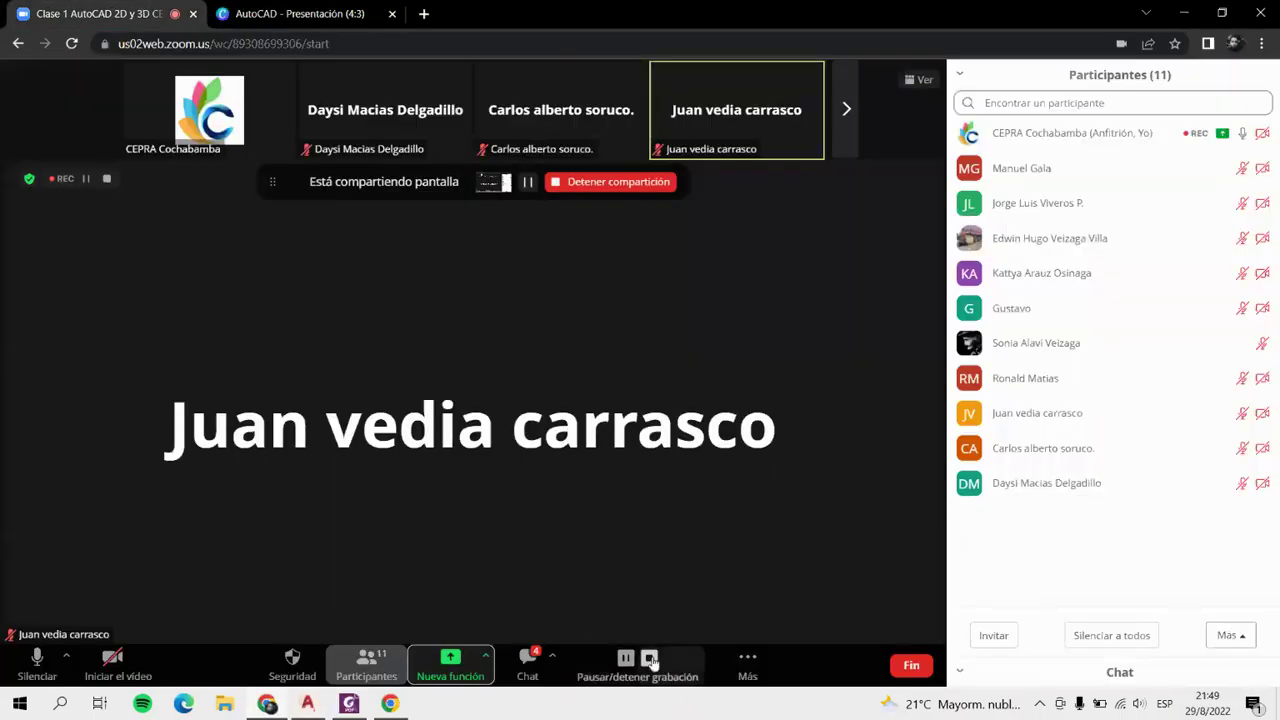